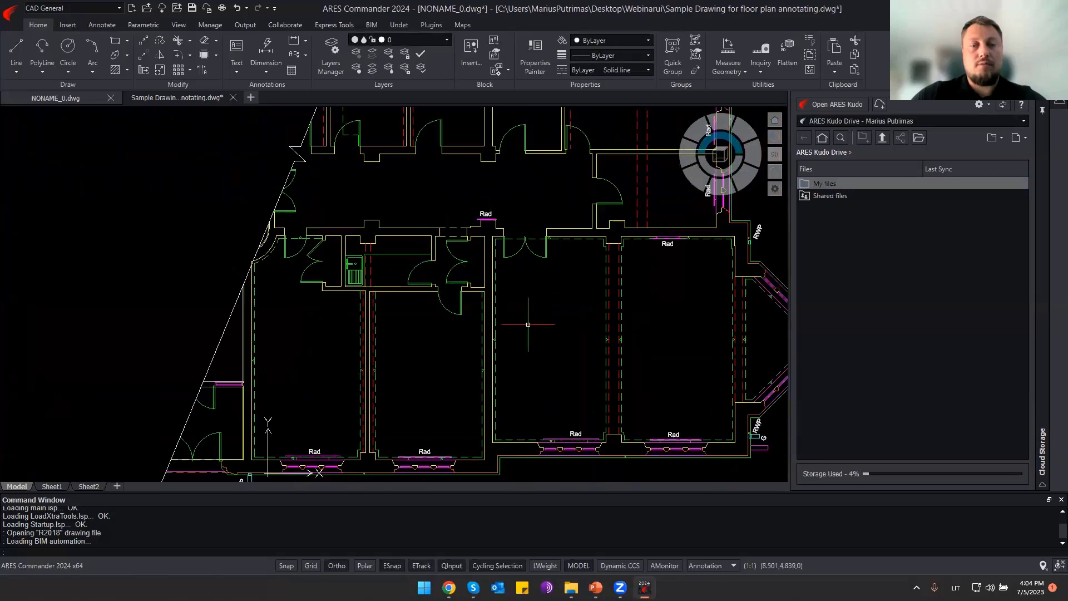
Open the Undet project Sample point cloud project.ipcp in the floor plan drawing and color its points by intensity.
scroll(453, 335, up, 3)
scroll(491, 286, down, 3)
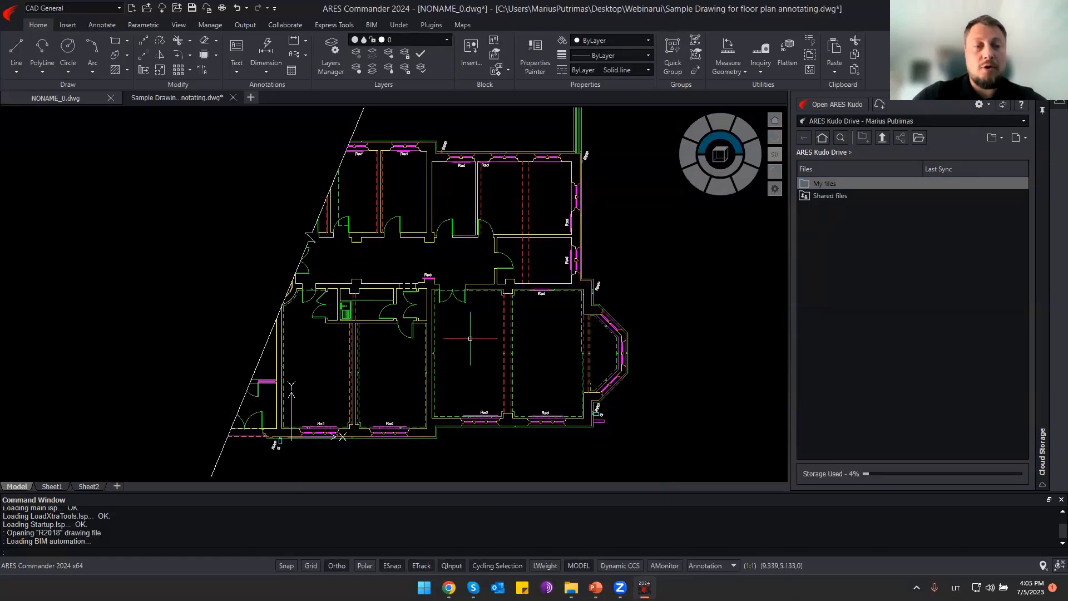
middle_drag(470, 261, 470, 285)
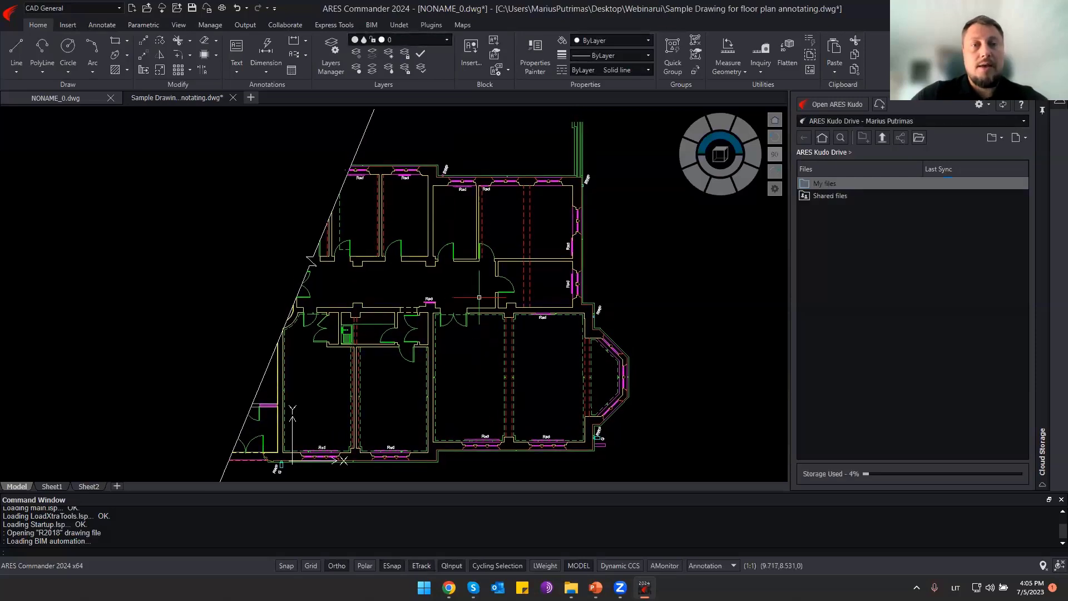
click(399, 25)
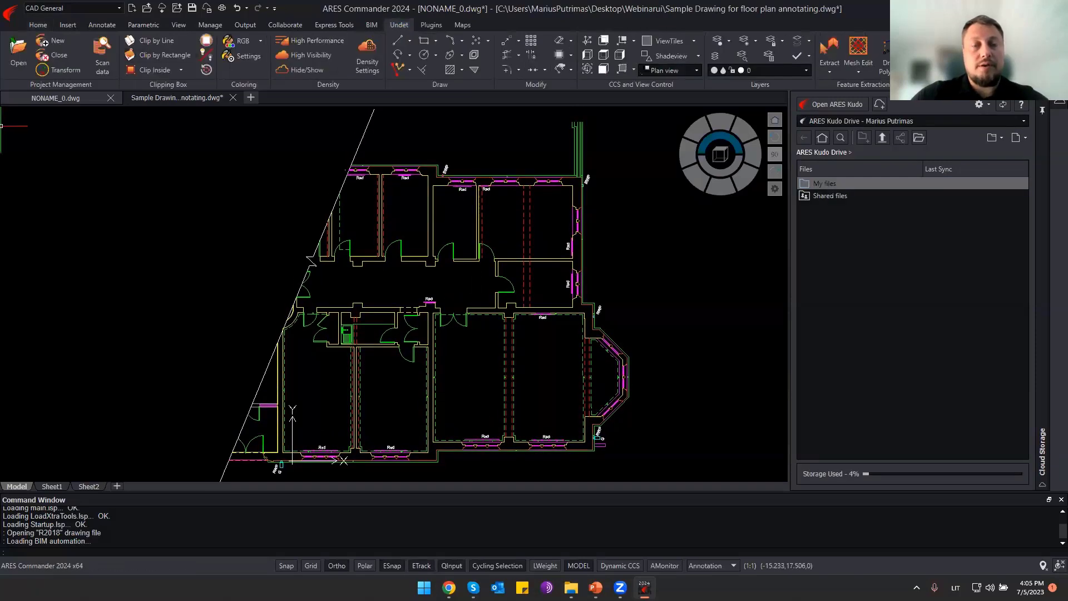
click(13, 63)
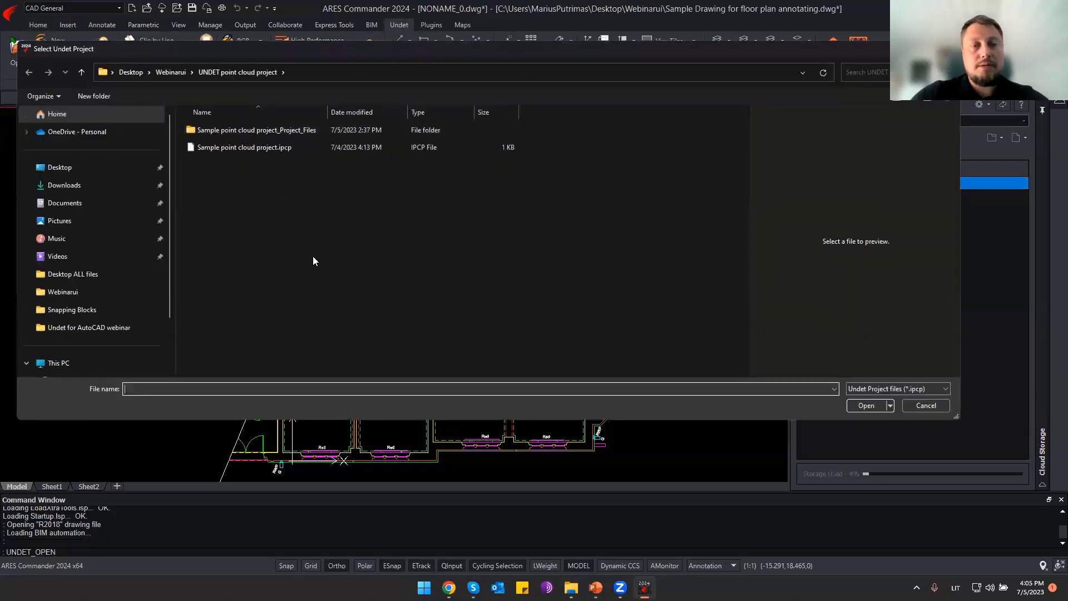
click(234, 149)
click(866, 406)
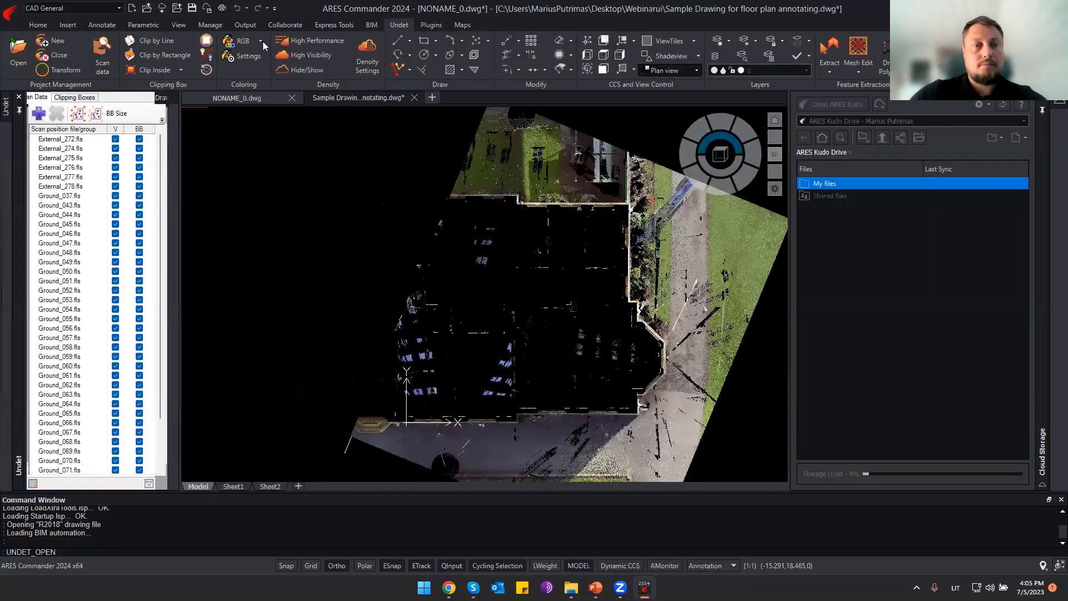
click(262, 42)
click(249, 70)
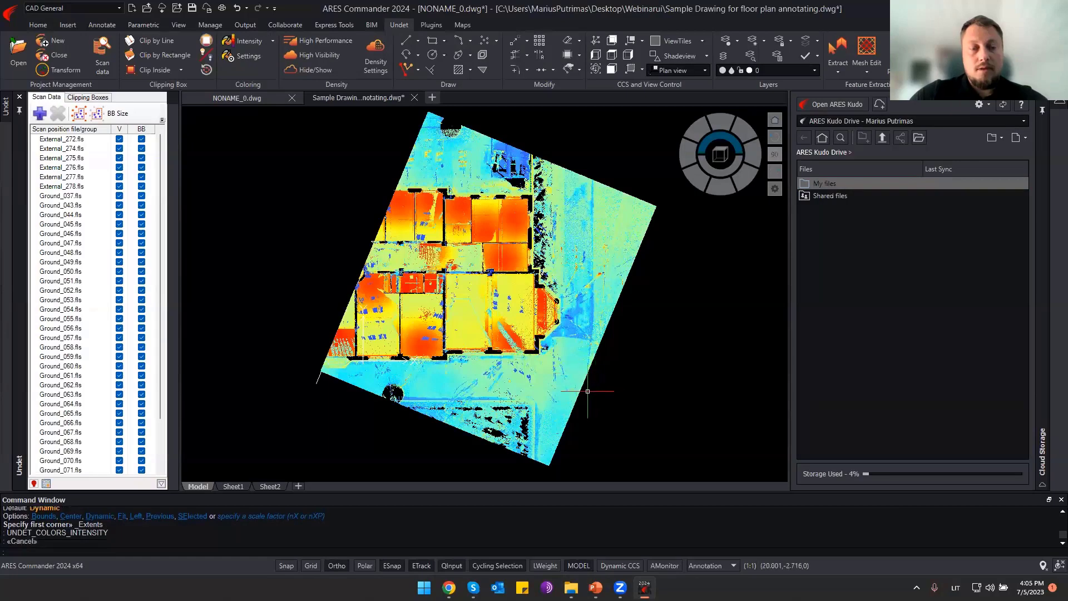
Examine the intensity-colored building point cloud in 3D, including its height relative to the floor plan drawing.
shift+middle_drag(427, 273, 528, 245)
scroll(460, 337, up, 3)
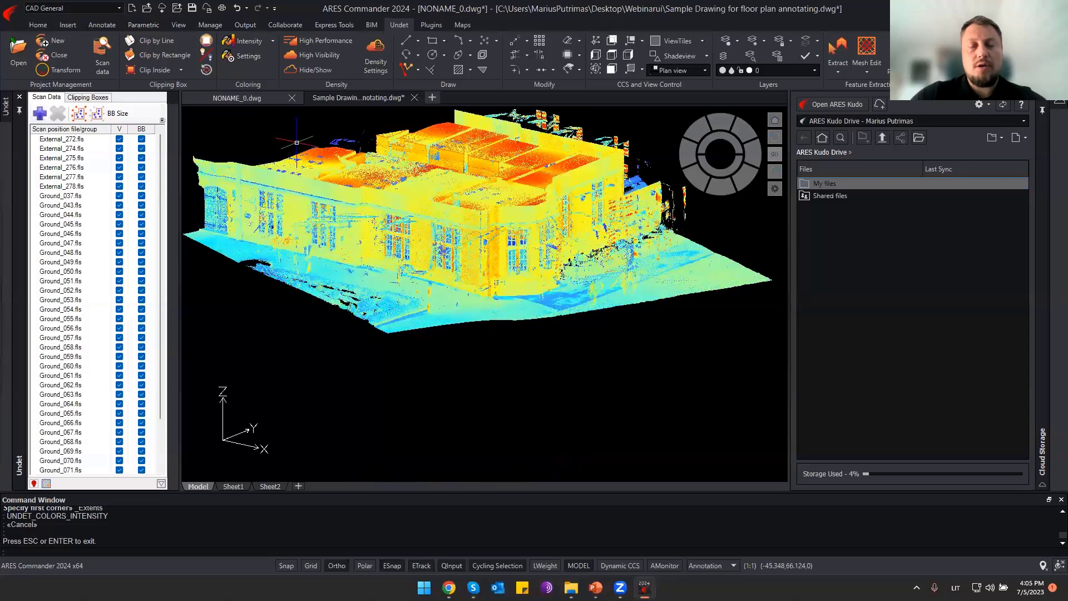
scroll(364, 247, down, 3)
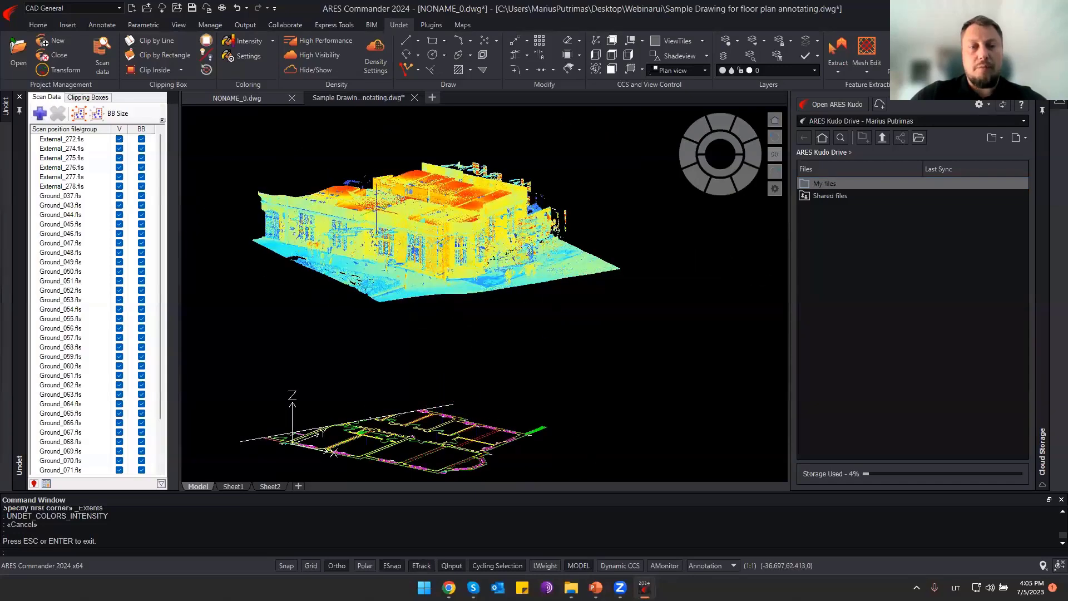
scroll(414, 233, up, 3)
scroll(413, 234, up, 3)
shift+middle_drag(485, 294, 484, 293)
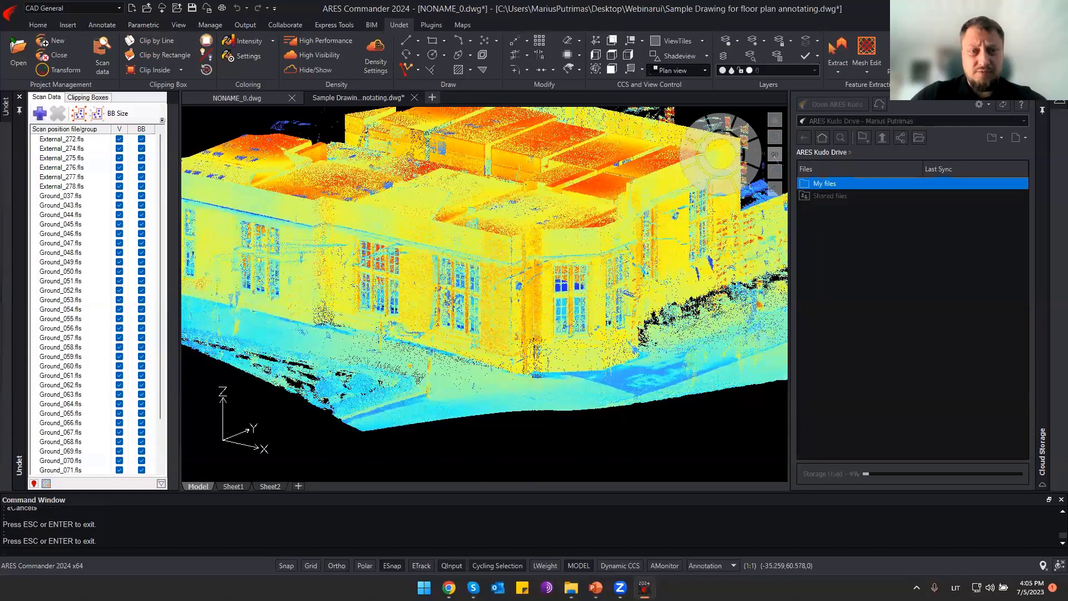
shift+middle_drag(351, 224, 381, 231)
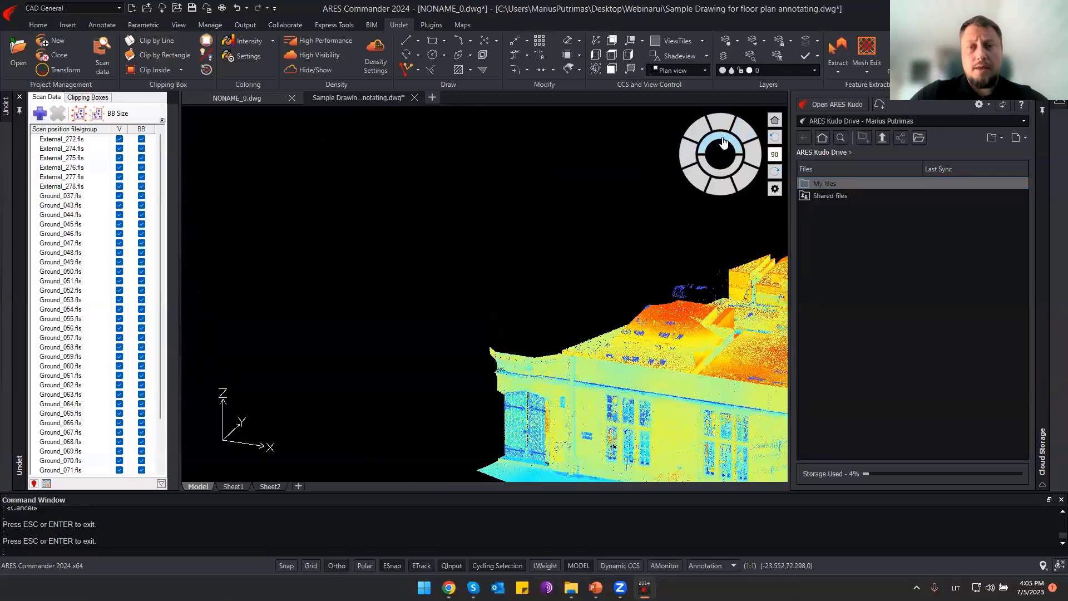
Restore the plan view of the active coordinate system so the point cloud is seen straight from above.
click(724, 141)
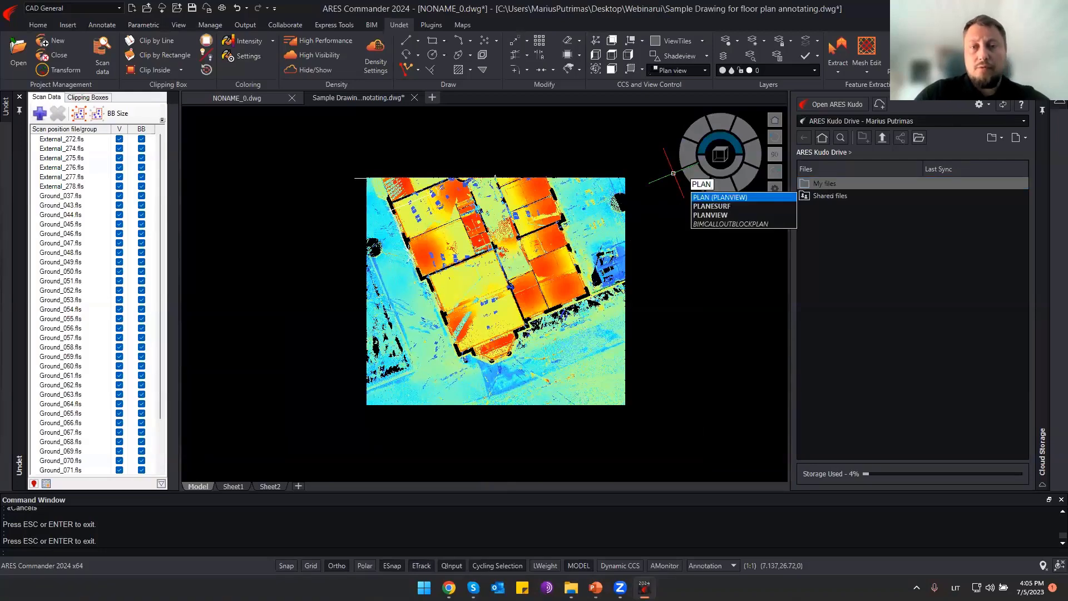
key(Return)
key(Return)
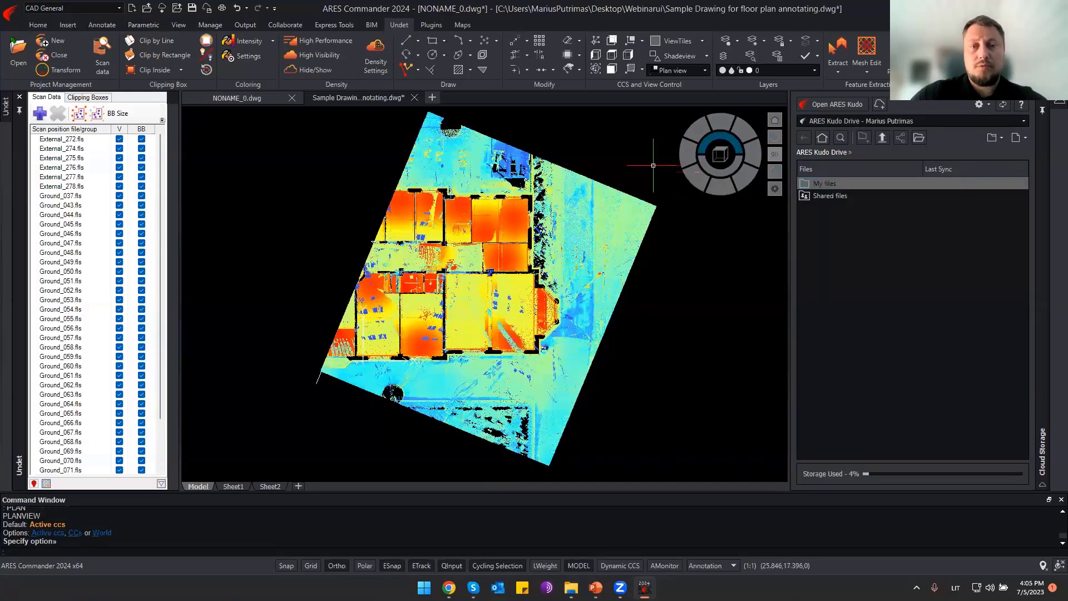
click(613, 57)
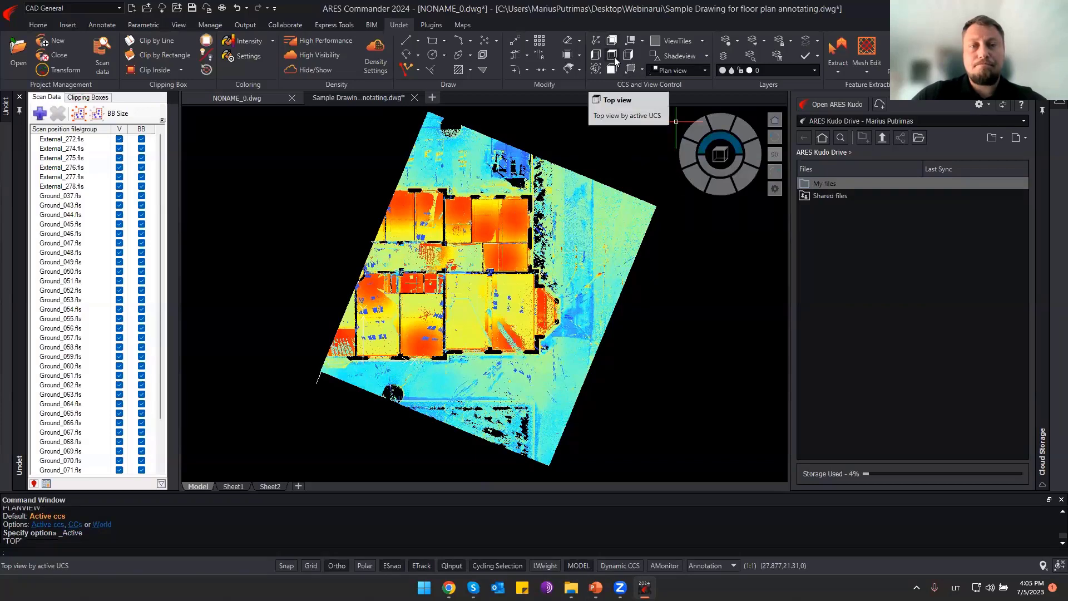
key(Escape)
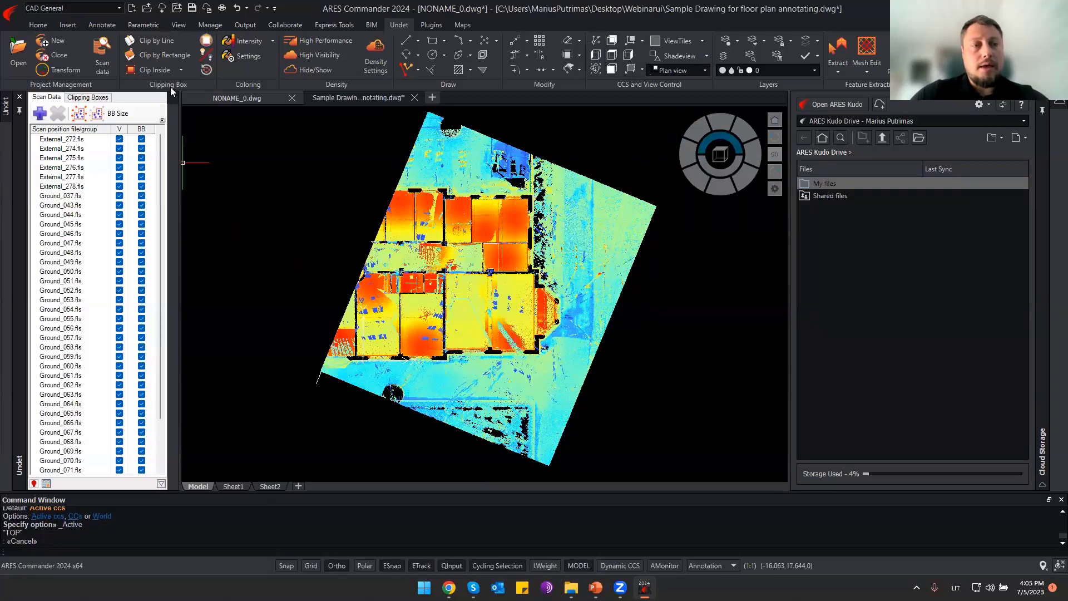
Clip the point cloud by a rectangle around the building, with entity snapping turned off.
click(165, 56)
click(333, 227)
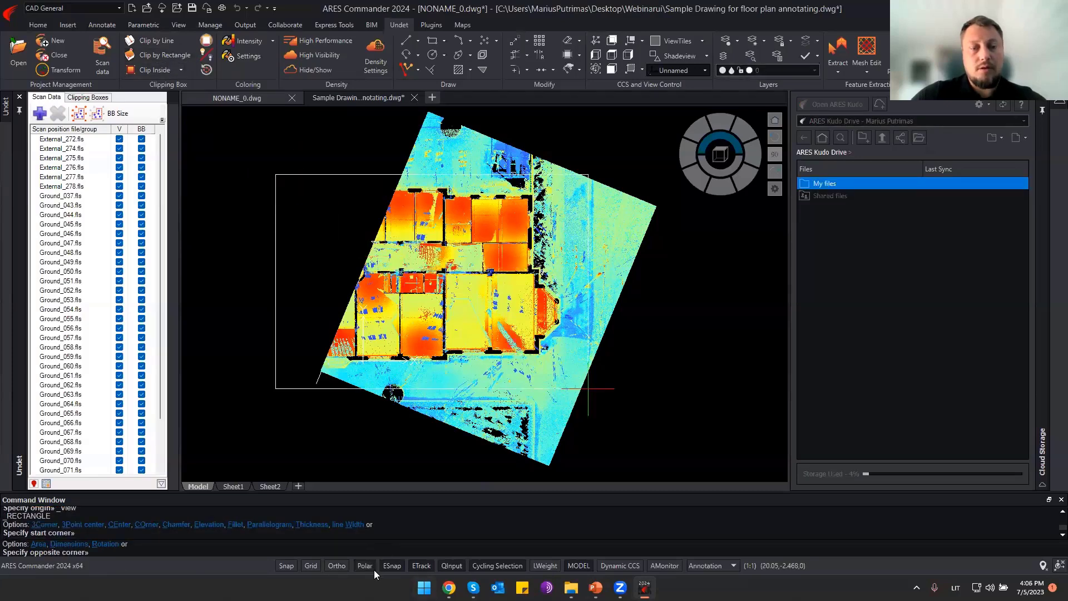
click(395, 565)
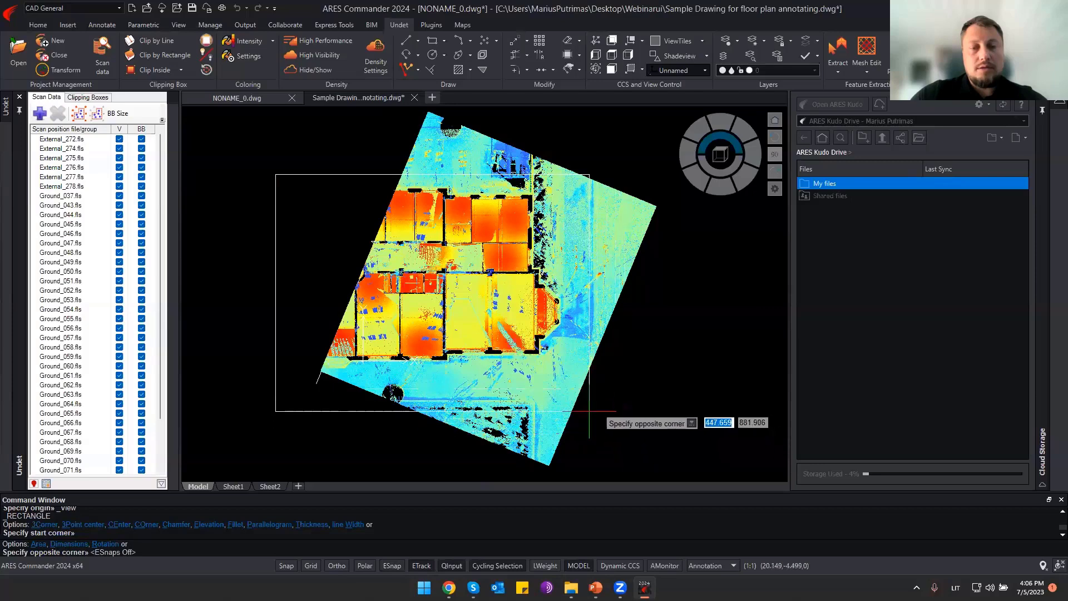
click(614, 386)
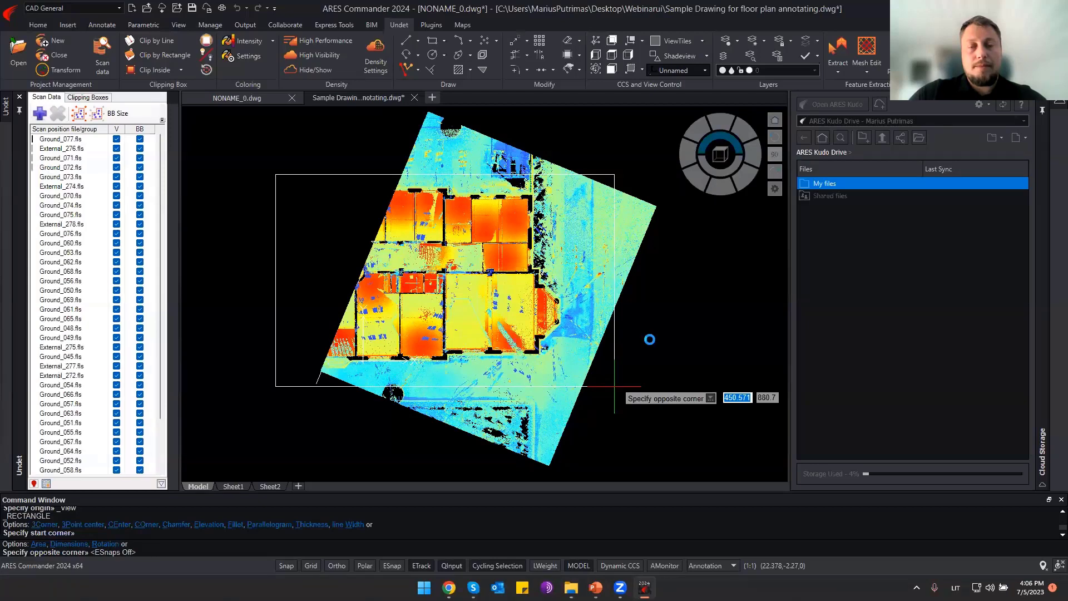
In a side view, lower the top face of the clipping box to just above the building's interior floor.
click(725, 194)
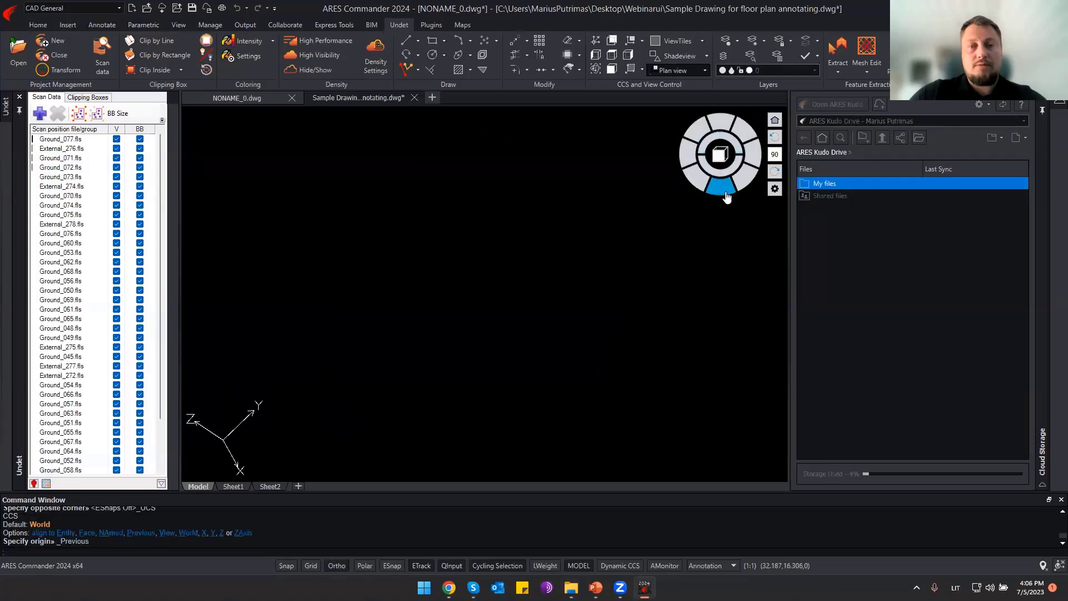
click(439, 291)
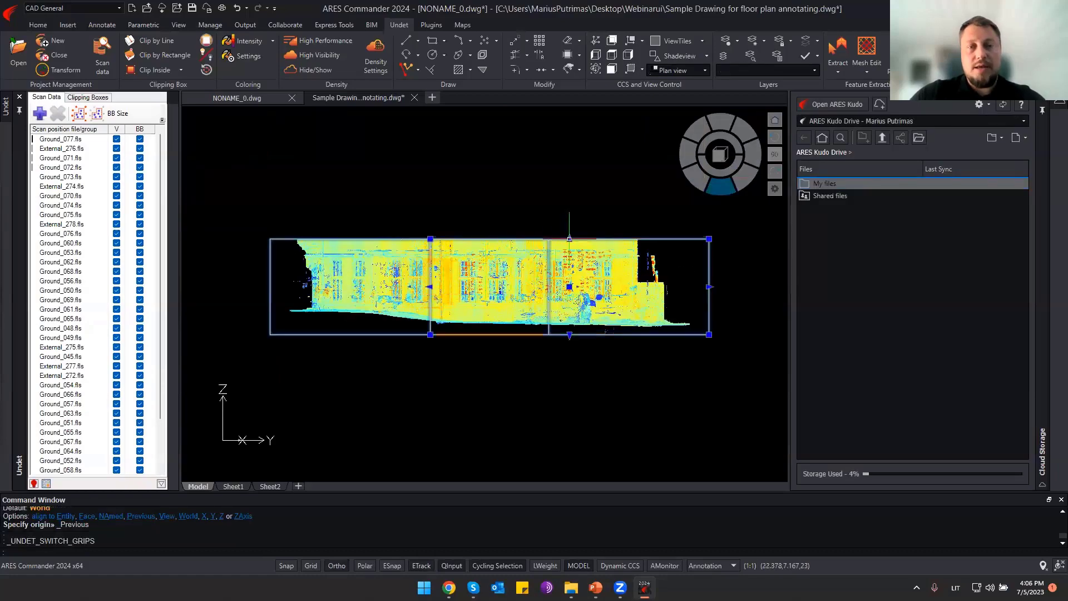
click(569, 238)
scroll(509, 309, up, 4)
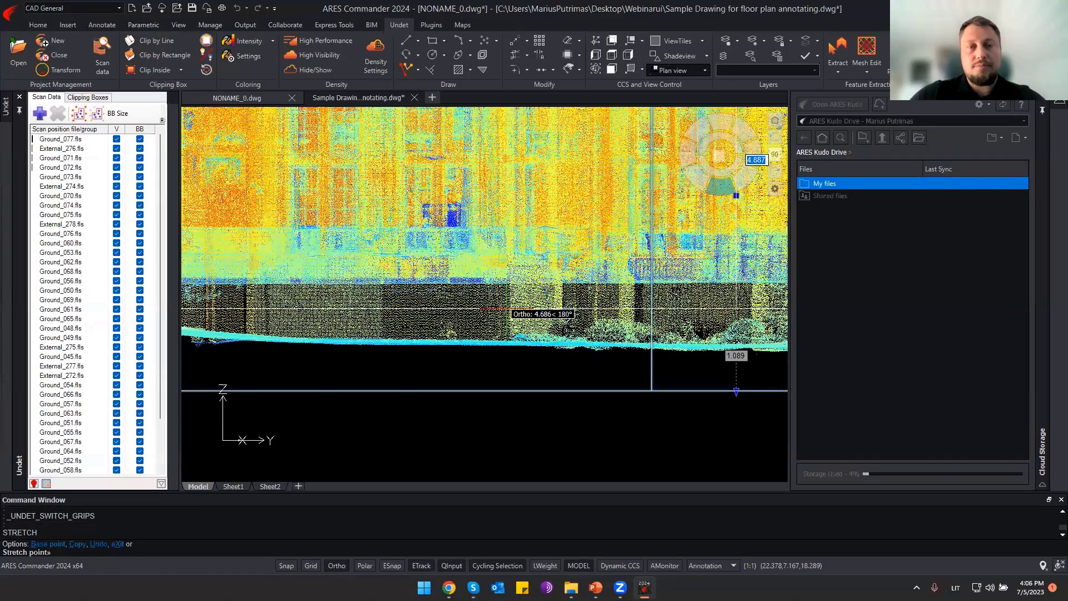
scroll(509, 309, up, 3)
key(Escape)
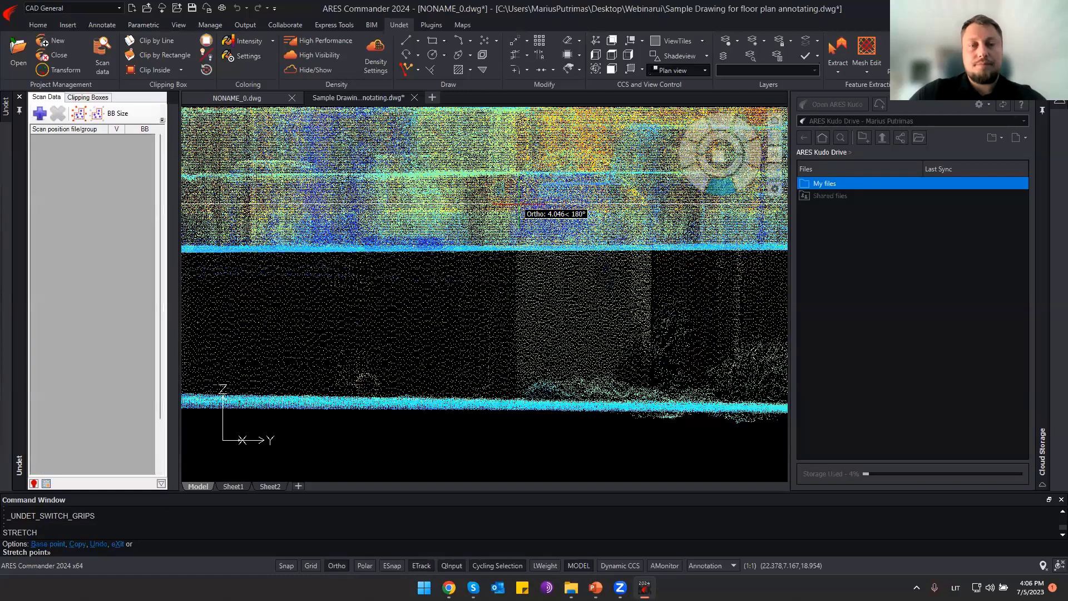
scroll(509, 251, down, 3)
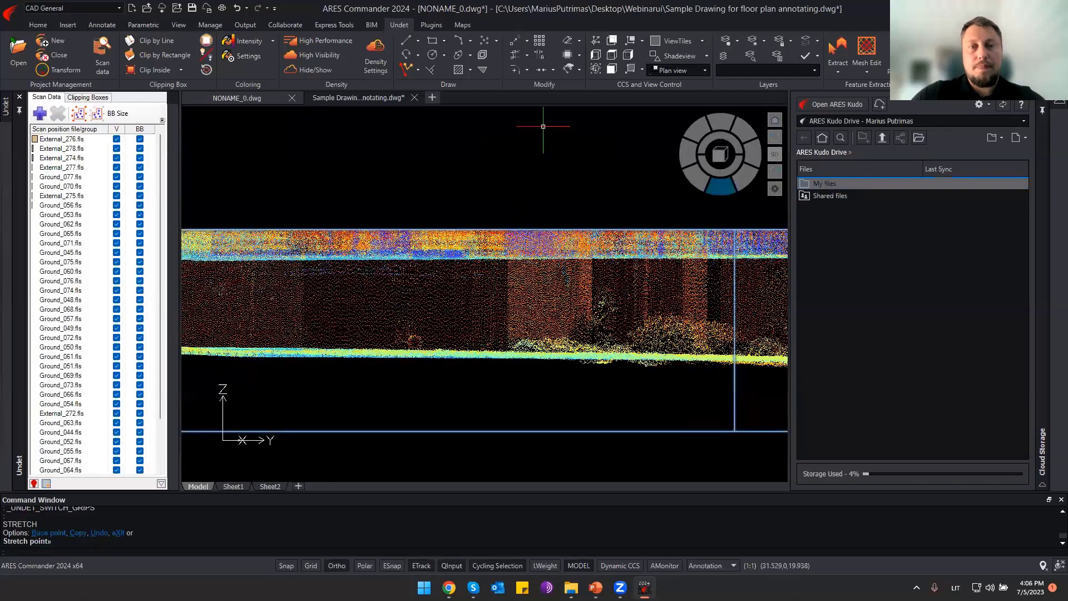
Examine the clipped floor slice from above, including the large room with the bay window.
click(613, 56)
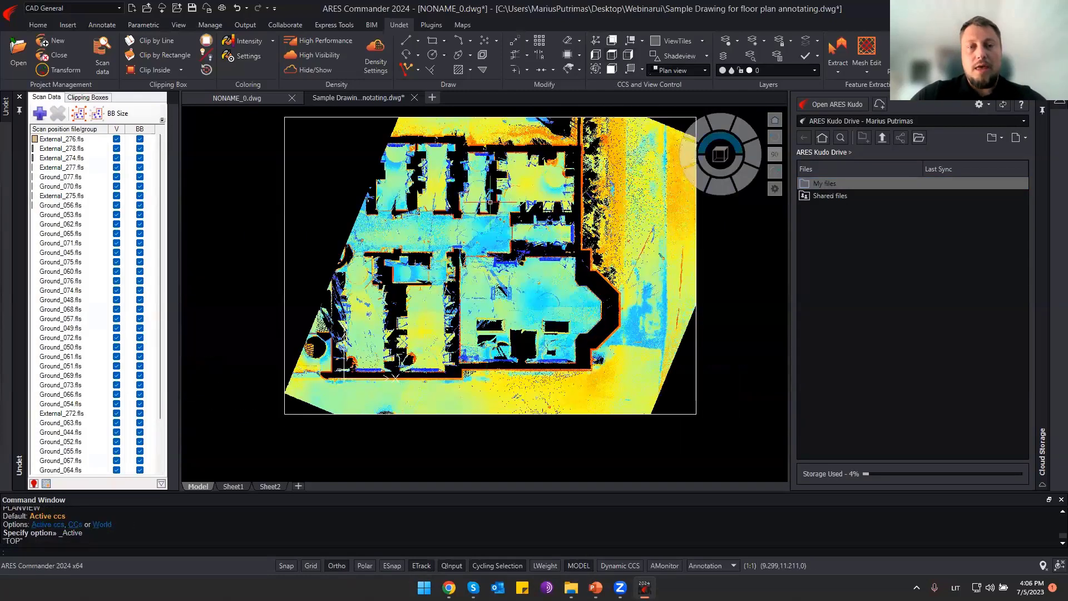
scroll(520, 242, up, 2)
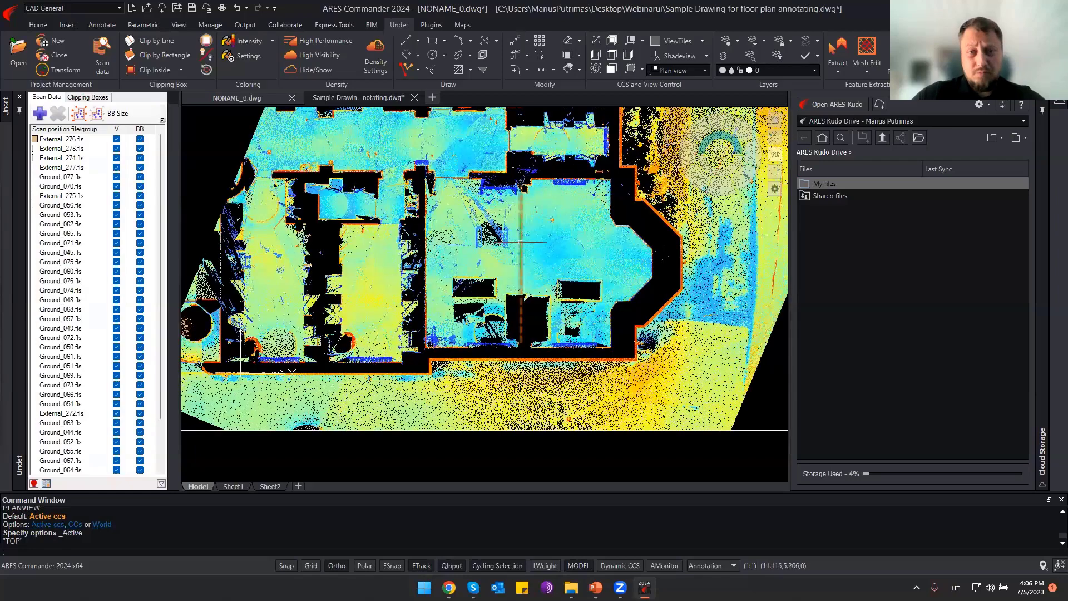
scroll(520, 242, up, 2)
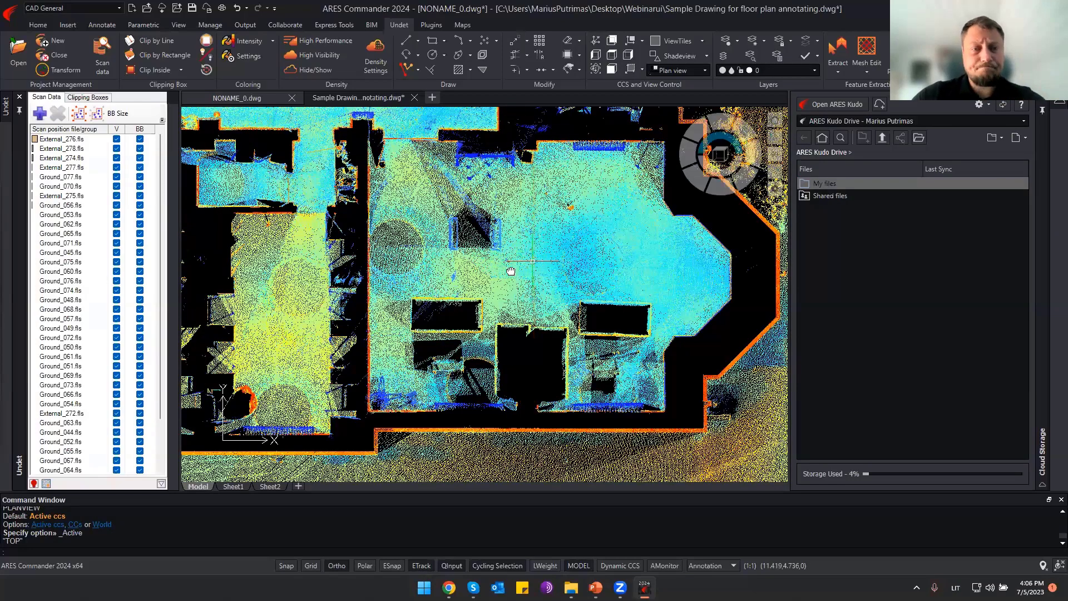
scroll(511, 270, down, 4)
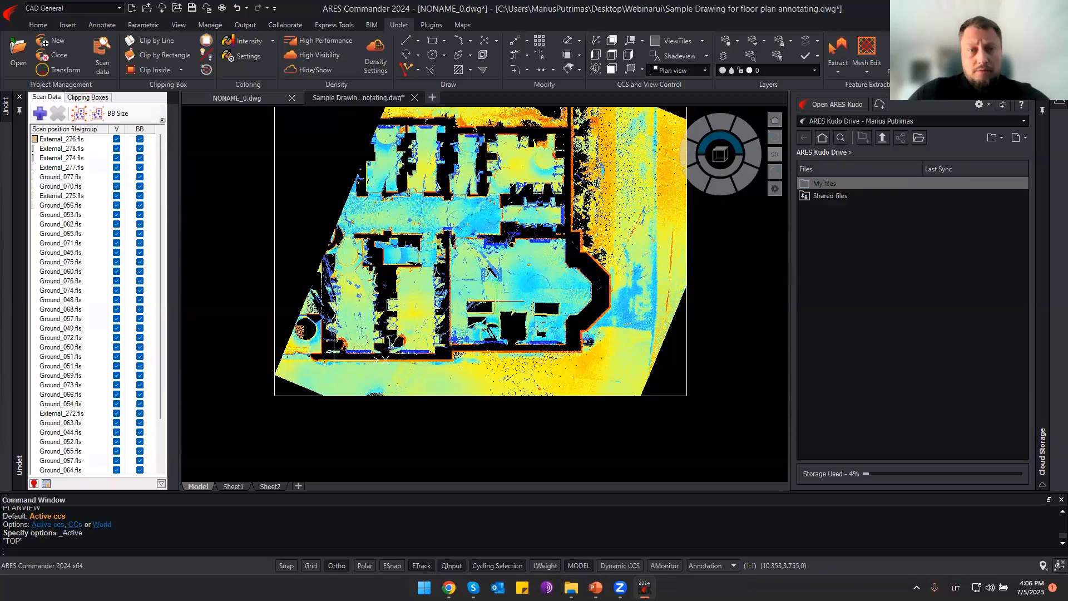
Color the clipped points by distance from a plane, using a reference plane picked on the floor of a room.
click(87, 97)
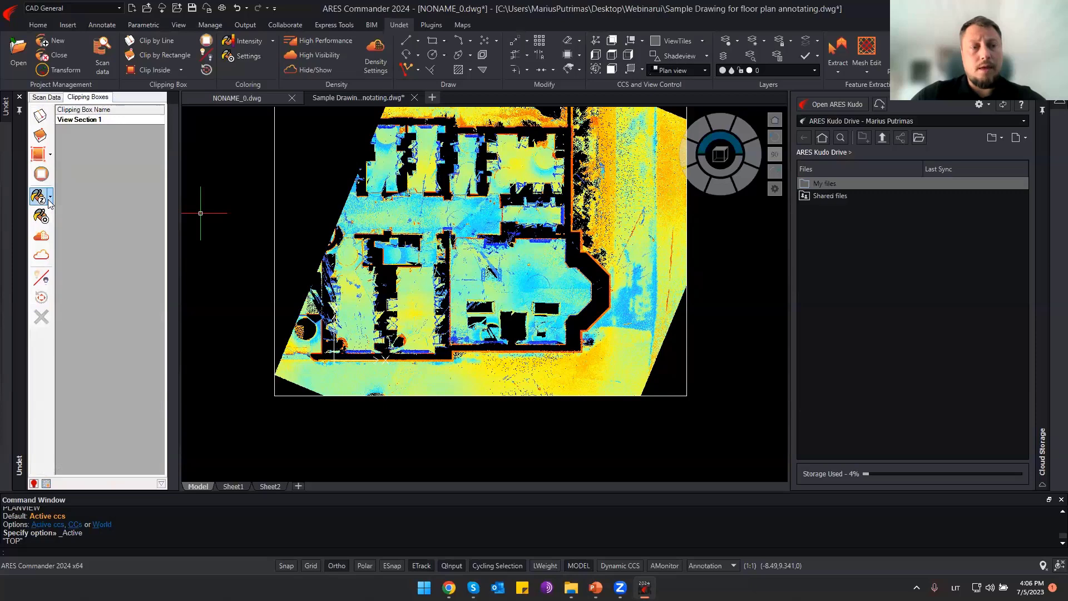
click(49, 200)
click(91, 273)
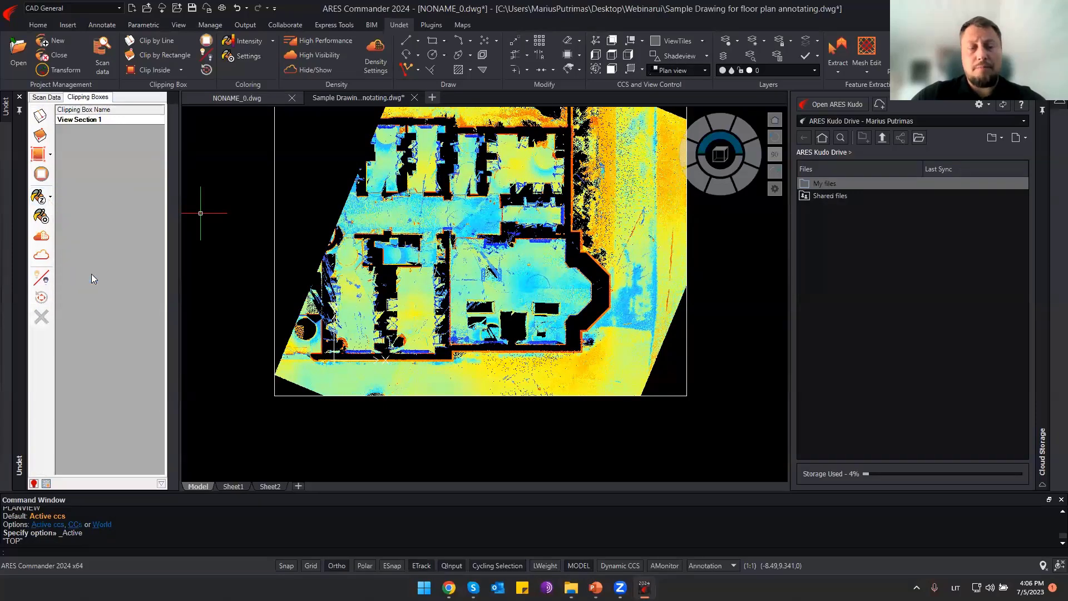
click(44, 221)
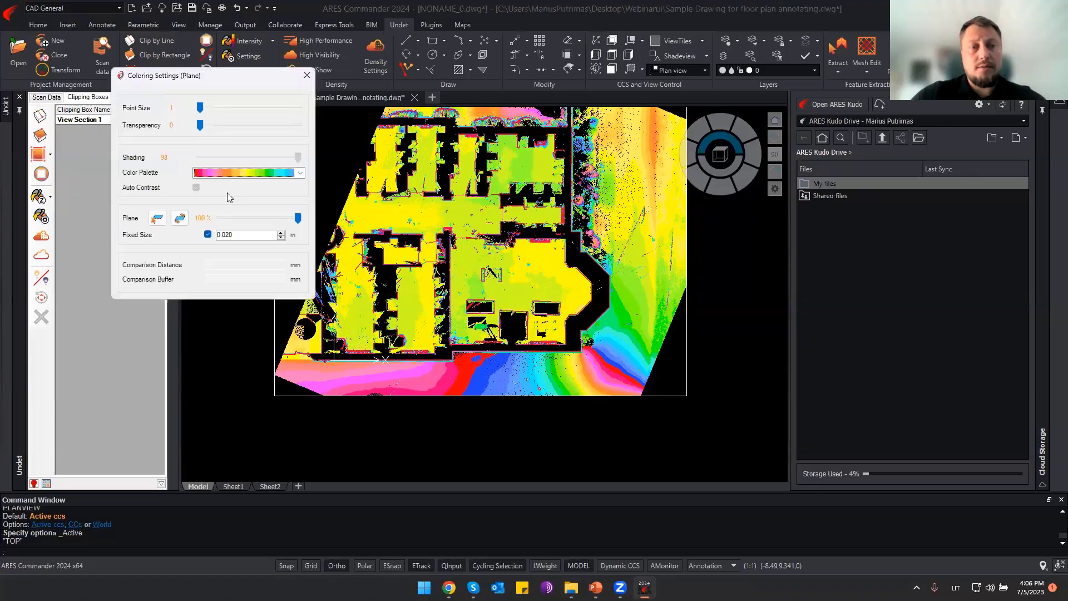
click(157, 218)
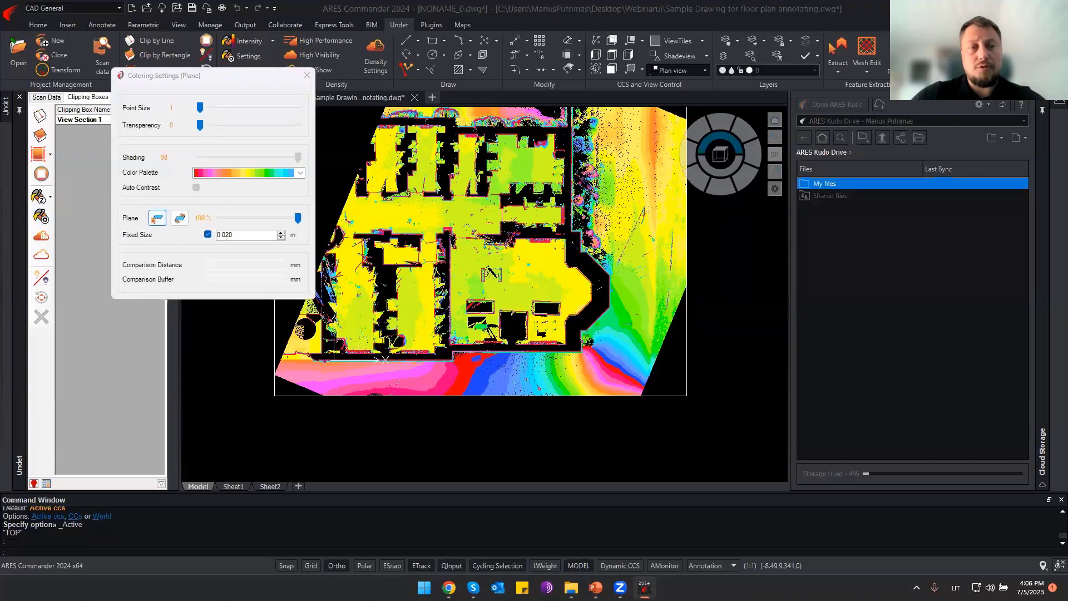
click(426, 287)
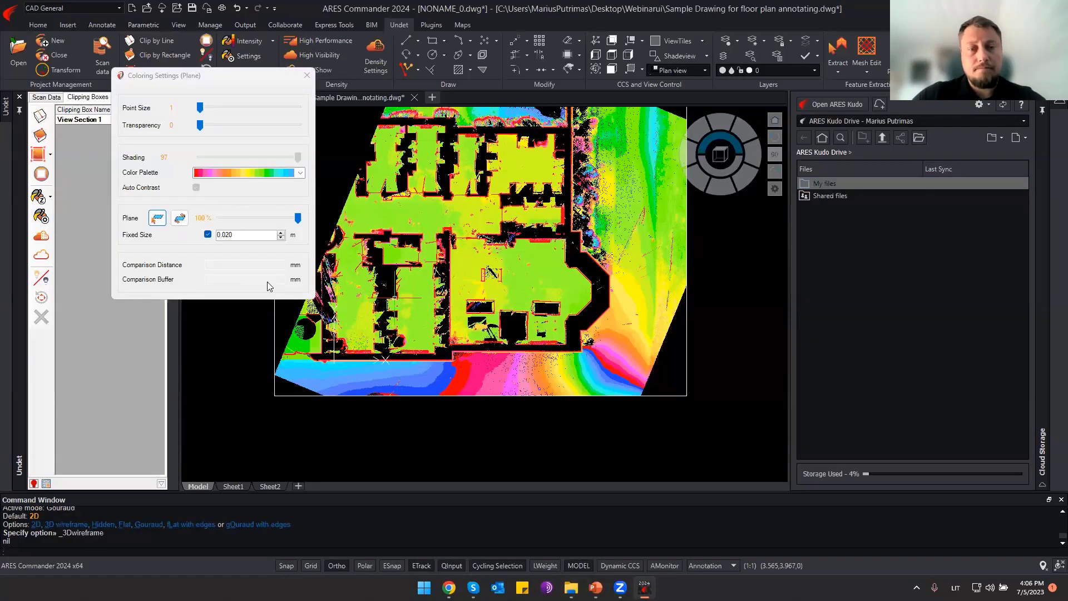
Apply the banded cyan-to-violet color palette and set the plane coloring's fixed size to 0.050 m.
click(241, 173)
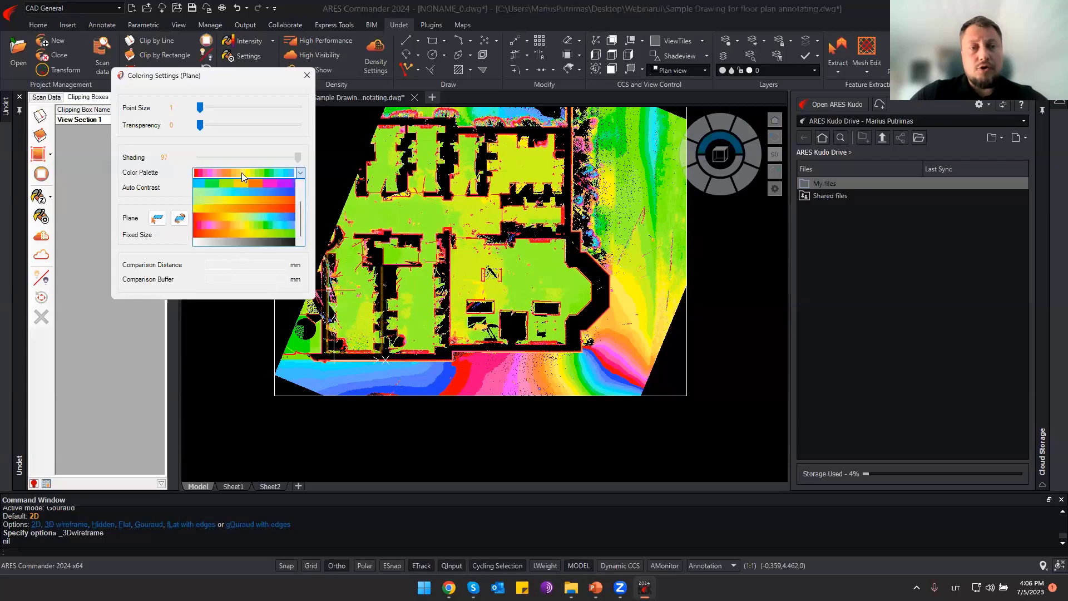
click(231, 183)
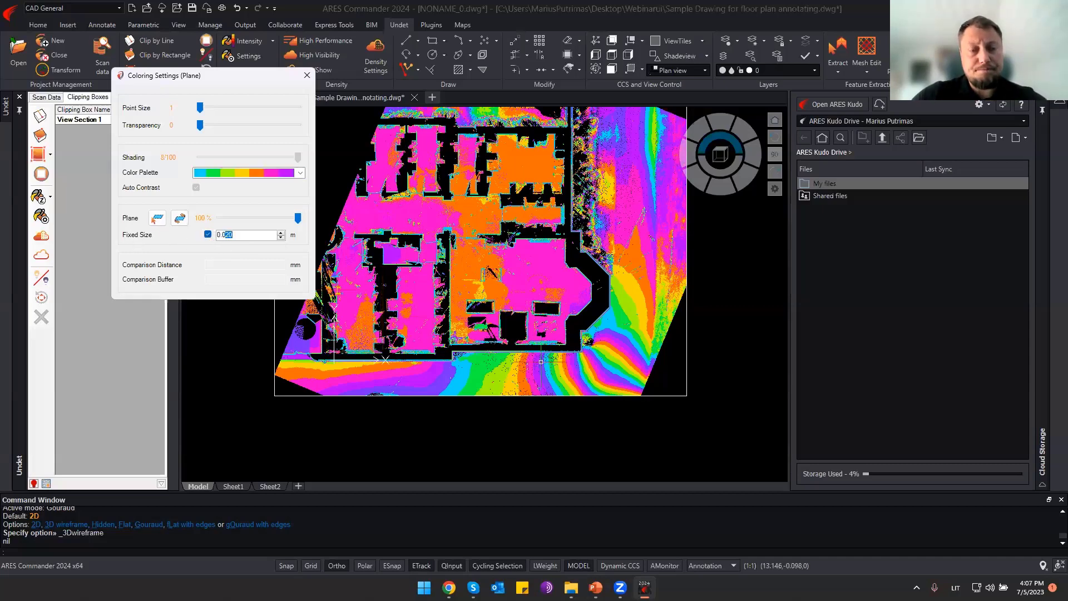
scroll(485, 327, up, 2)
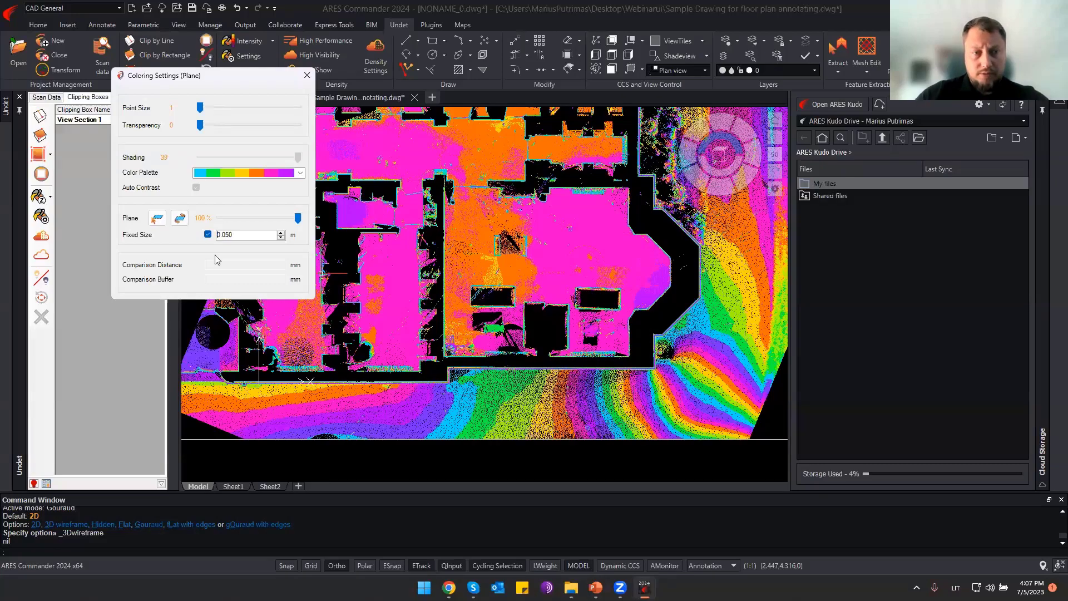
middle_drag(501, 322, 534, 520)
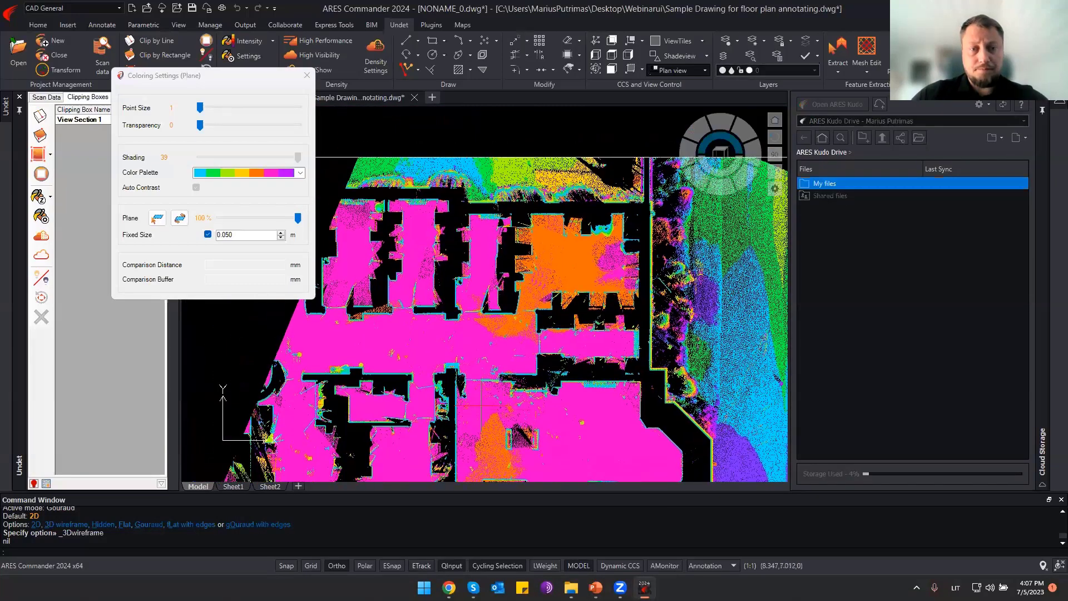
Set the plane coloring's fixed size to 0.020 m and close the coloring settings.
scroll(392, 382, up, 3)
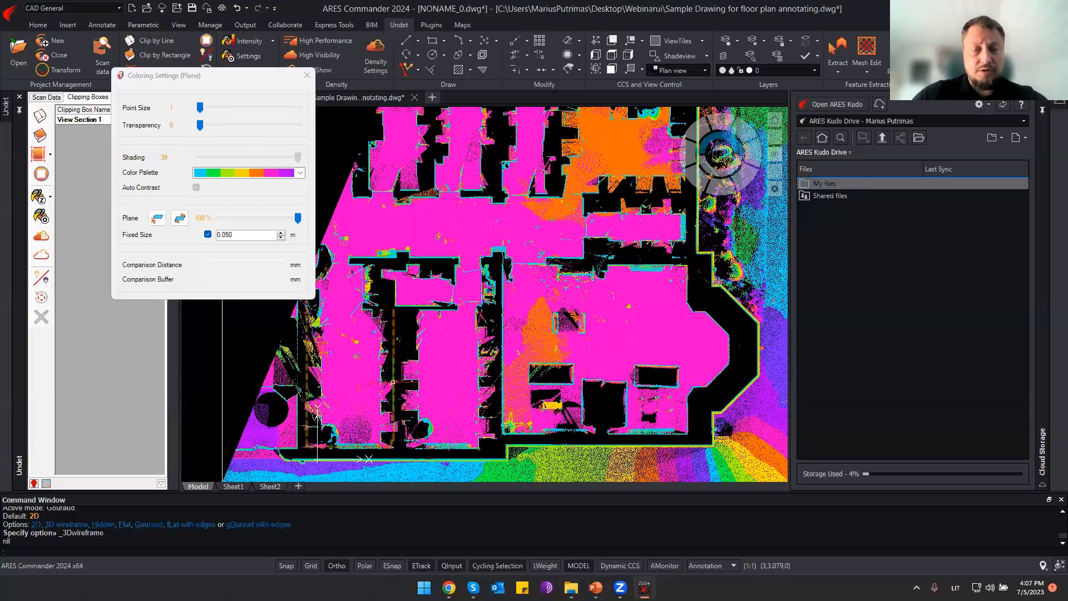
middle_drag(356, 357, 304, 303)
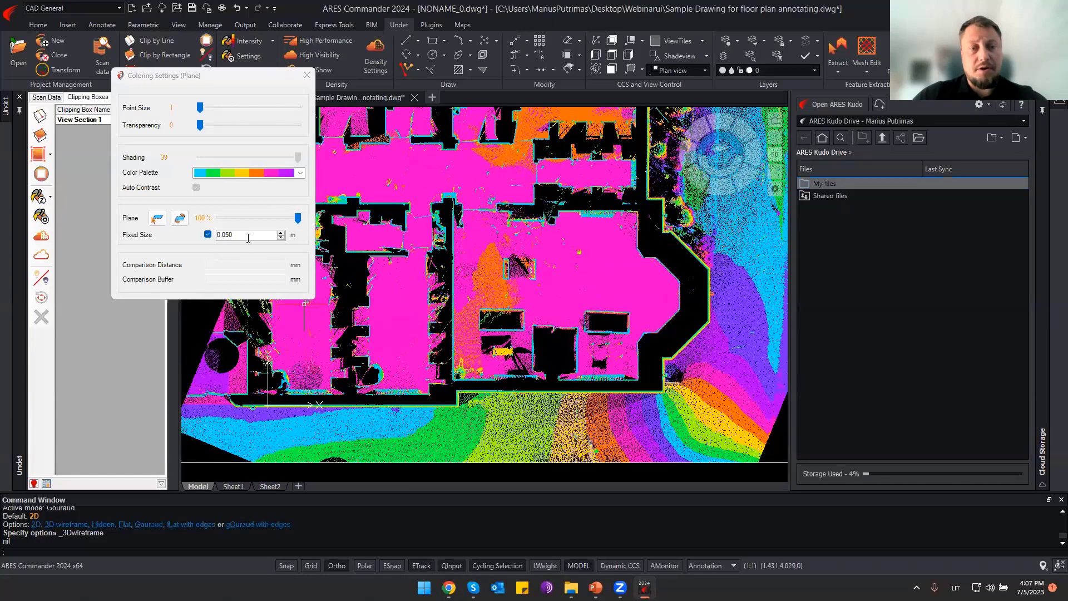
click(253, 234)
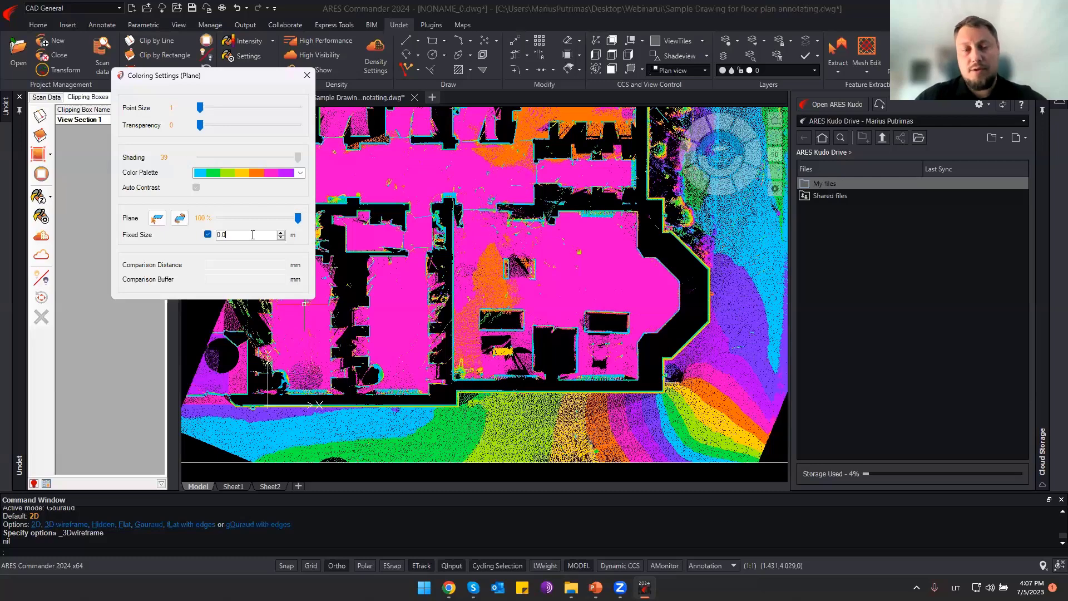
key(Return)
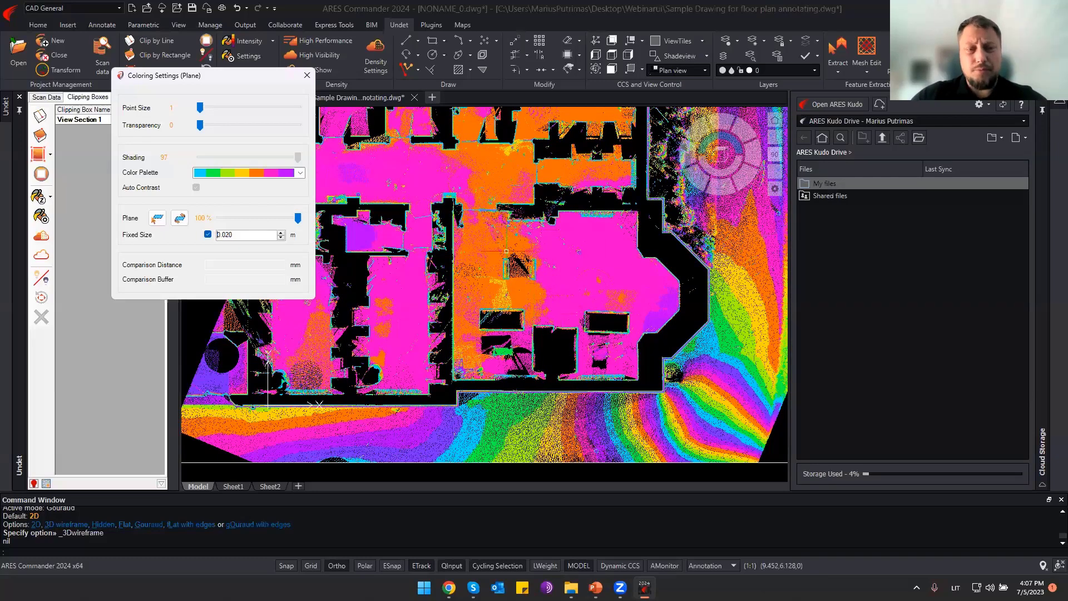
middle_drag(344, 311, 350, 356)
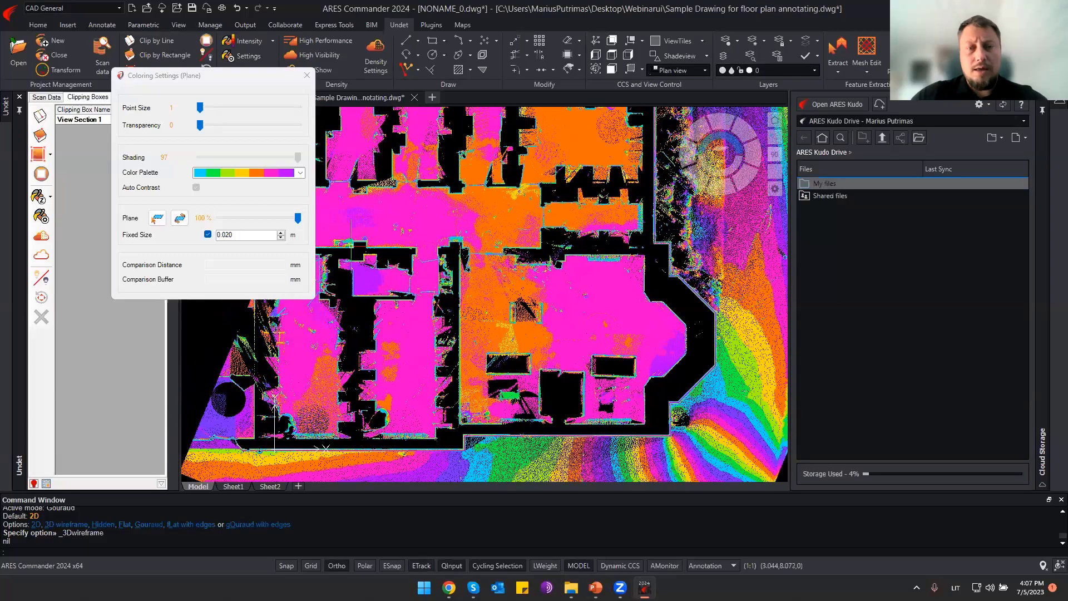
scroll(532, 341, up, 2)
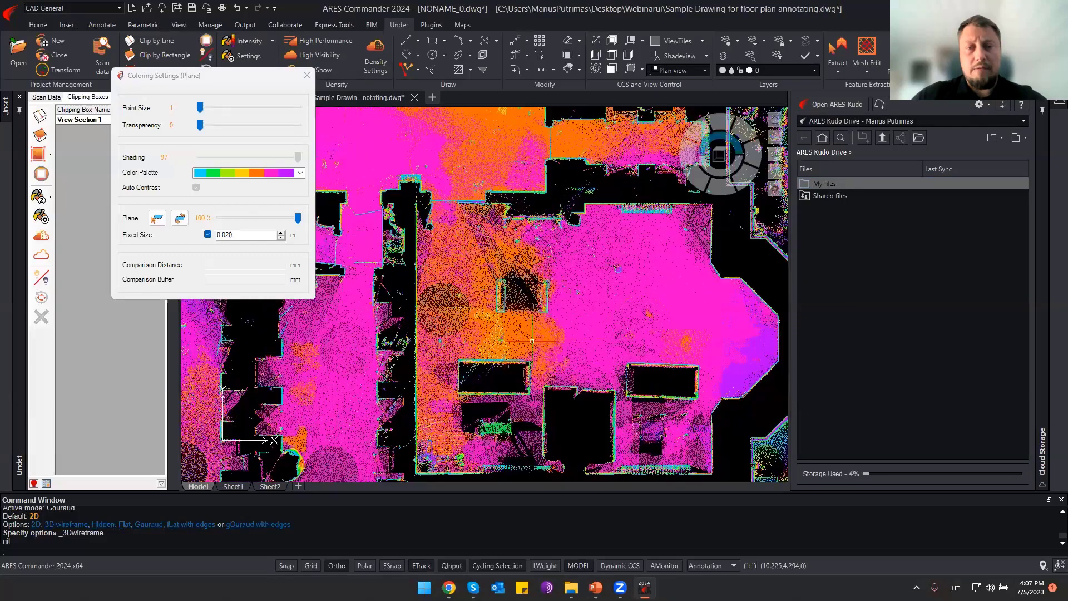
scroll(362, 317, down, 2)
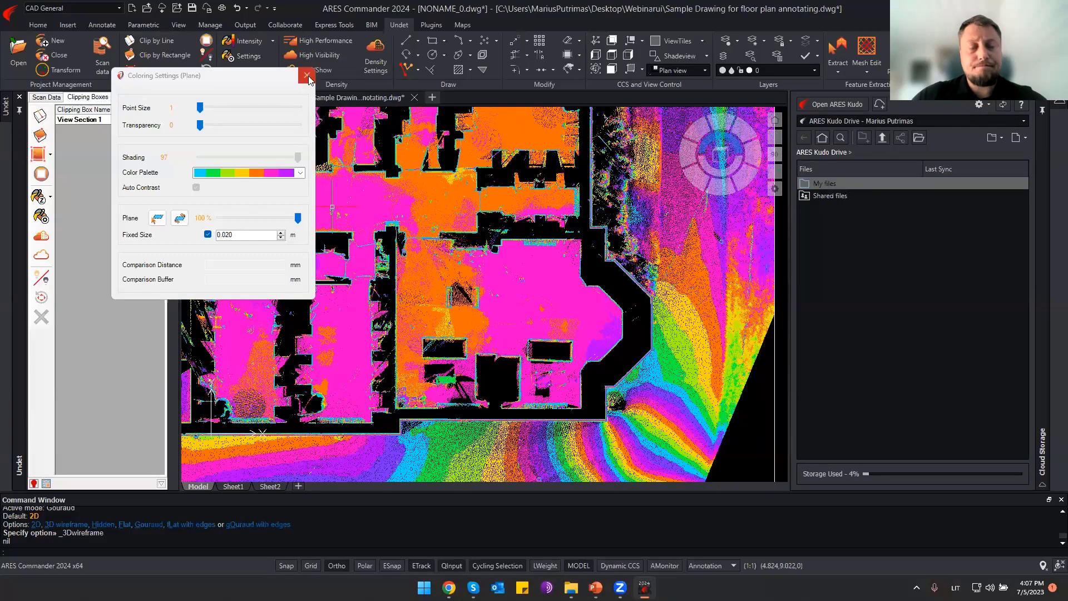
click(308, 78)
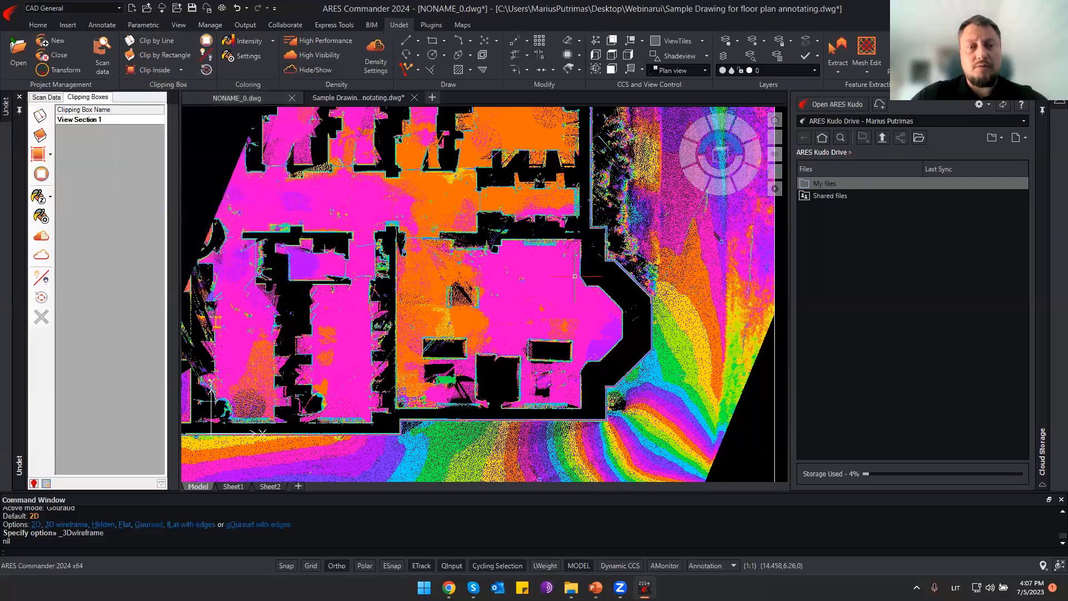
middle_drag(353, 341, 361, 330)
middle_drag(364, 289, 408, 242)
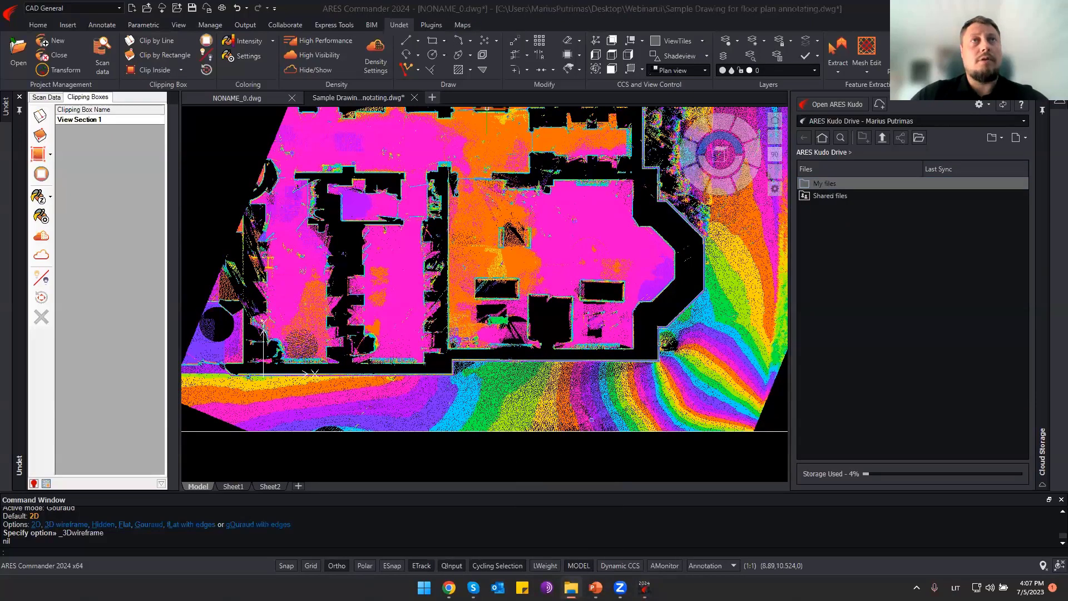
Switch to File Explorer and open the Master_file drawing from the Snapping Blocks folder.
key(alt+Tab)
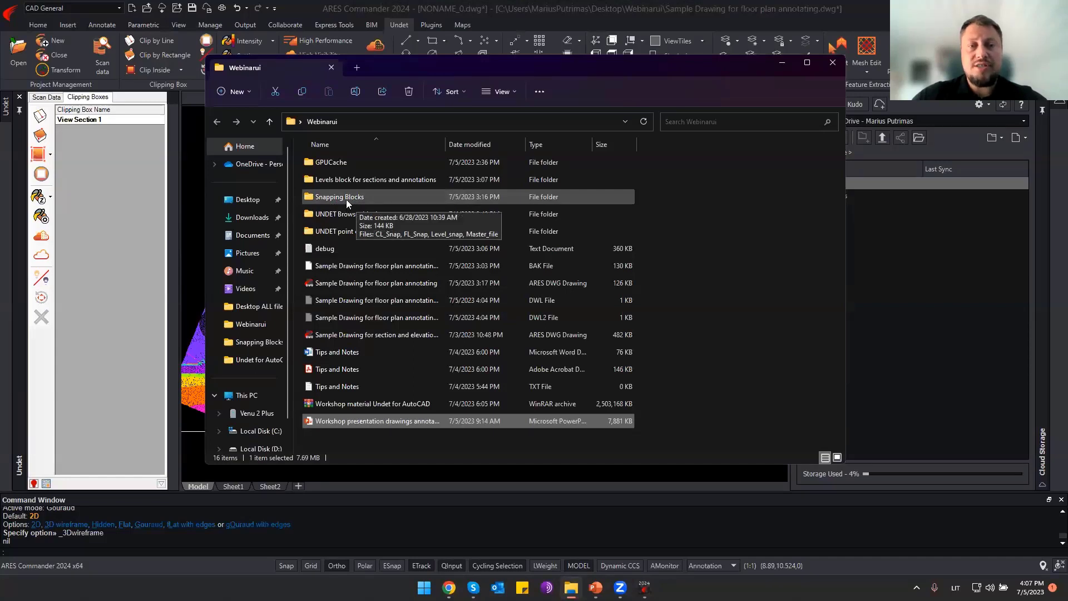
double_click(346, 199)
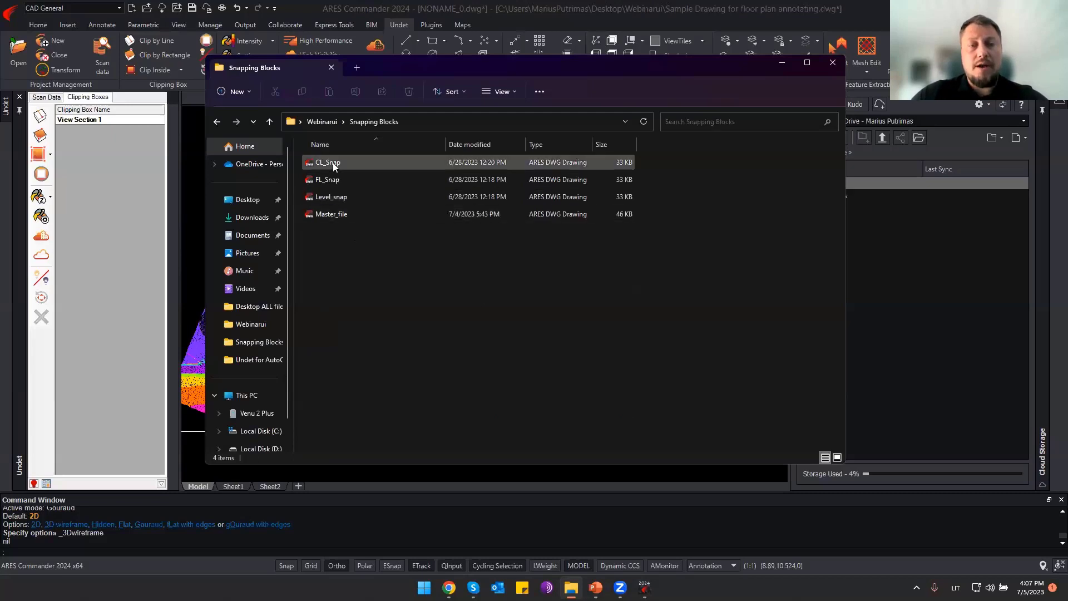
double_click(331, 214)
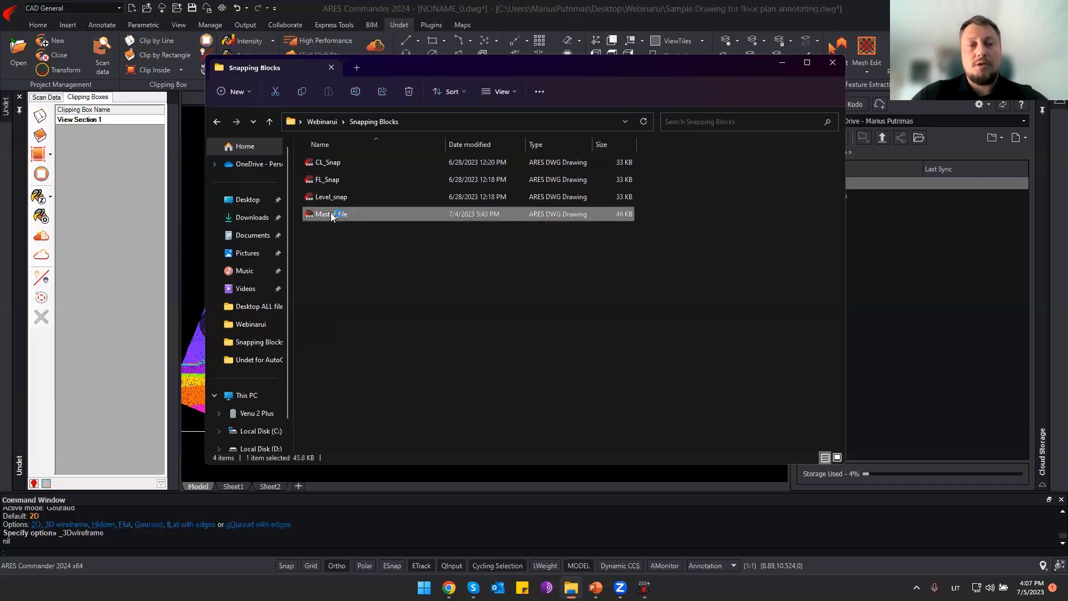
click(782, 65)
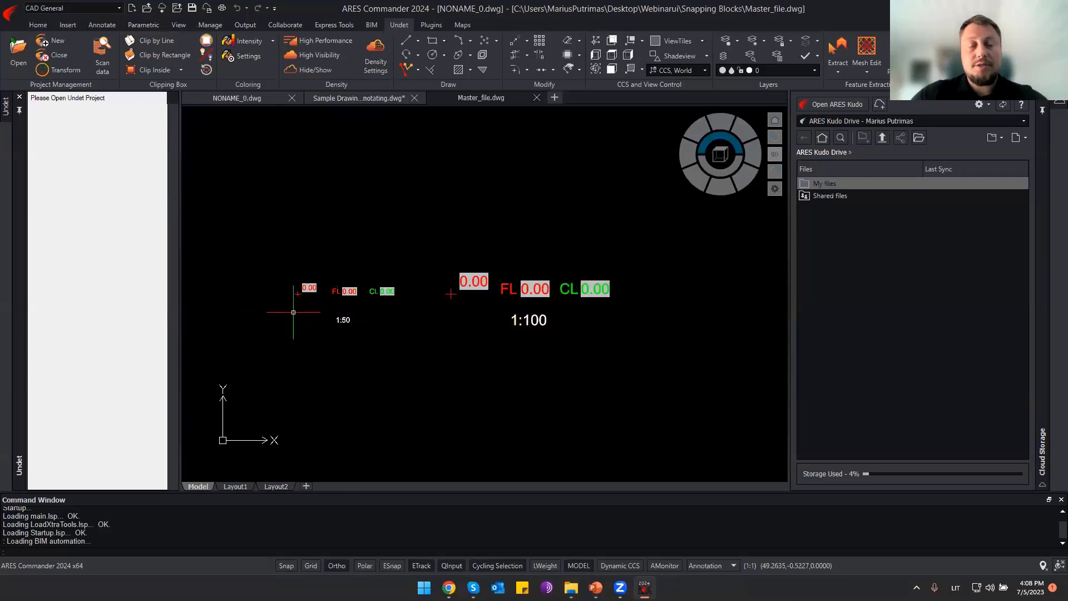
scroll(296, 318, up, 2)
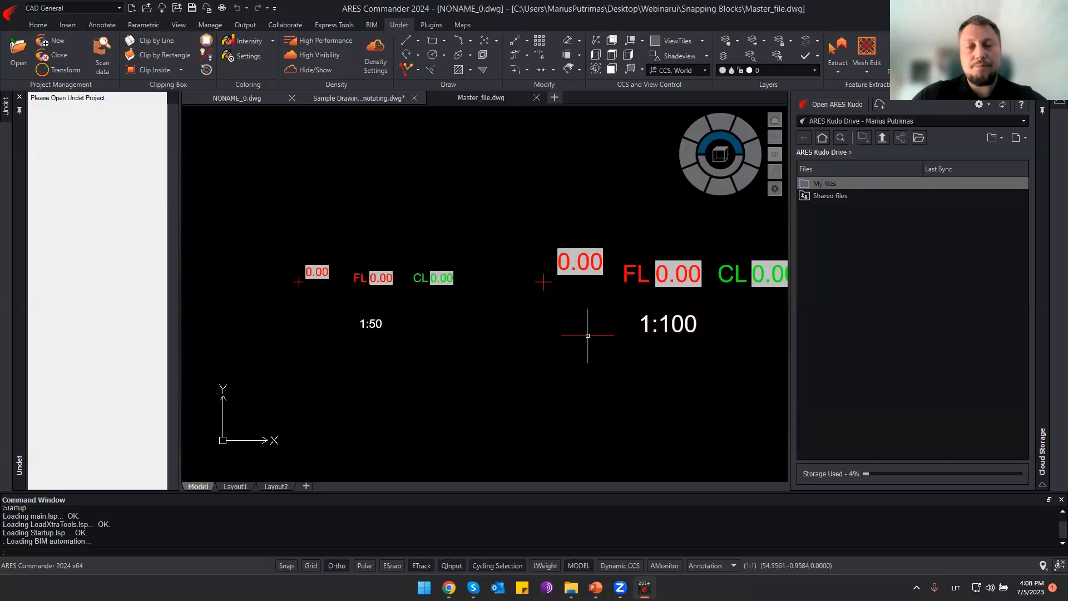
mouse_move(504, 332)
middle_down()
mouse_move(493, 334)
mouse_move(532, 352)
middle_up()
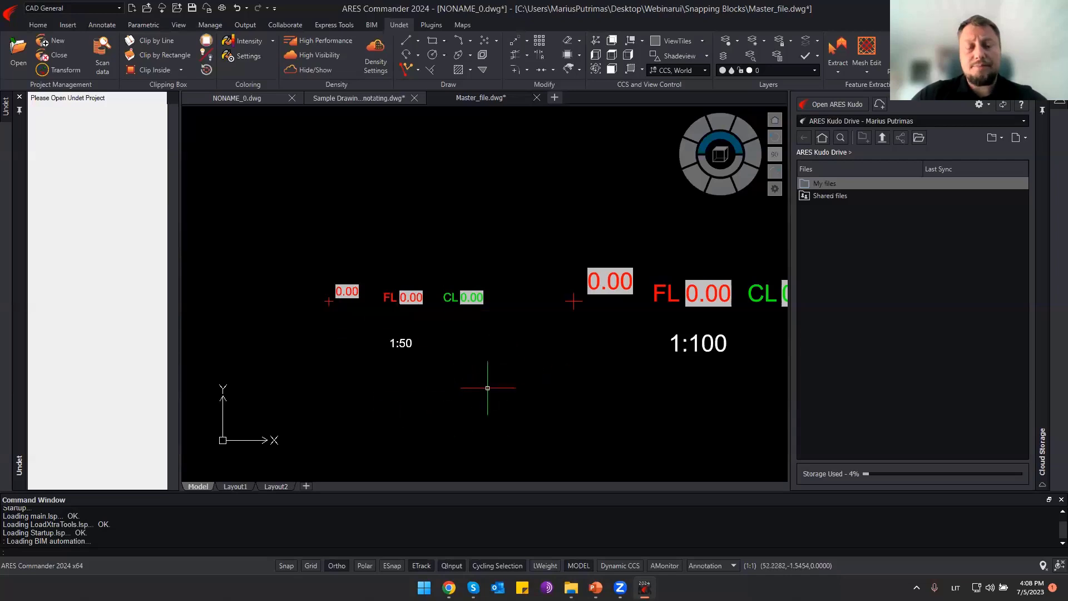
In a tilted 3D view, copy the 1:50 level block straight up in Z by about 1.51 m.
mouse_move(480, 396)
shift+middle_down()
mouse_move(493, 365)
mouse_move(519, 374)
mouse_move(349, 351)
mouse_move(359, 362)
shift+middle_up()
drag(359, 362, 272, 292)
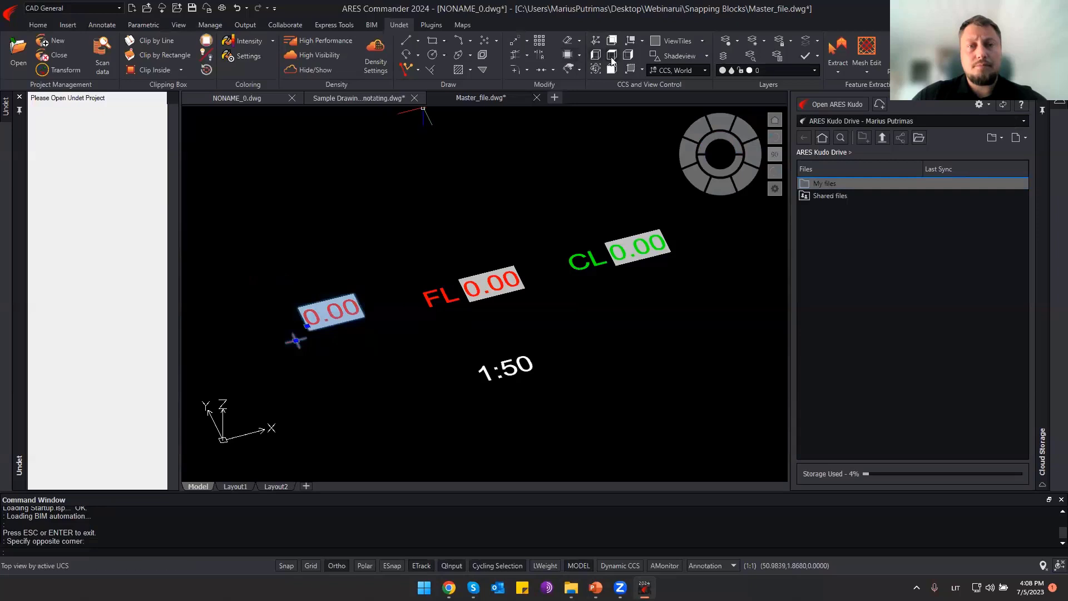
click(513, 40)
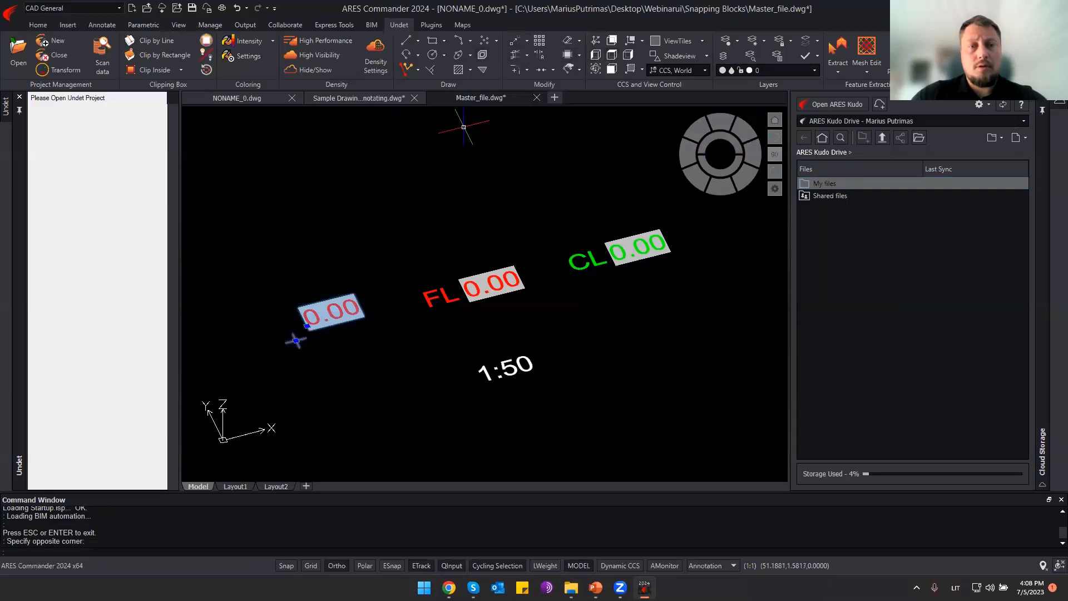
click(378, 342)
click(377, 194)
key(Escape)
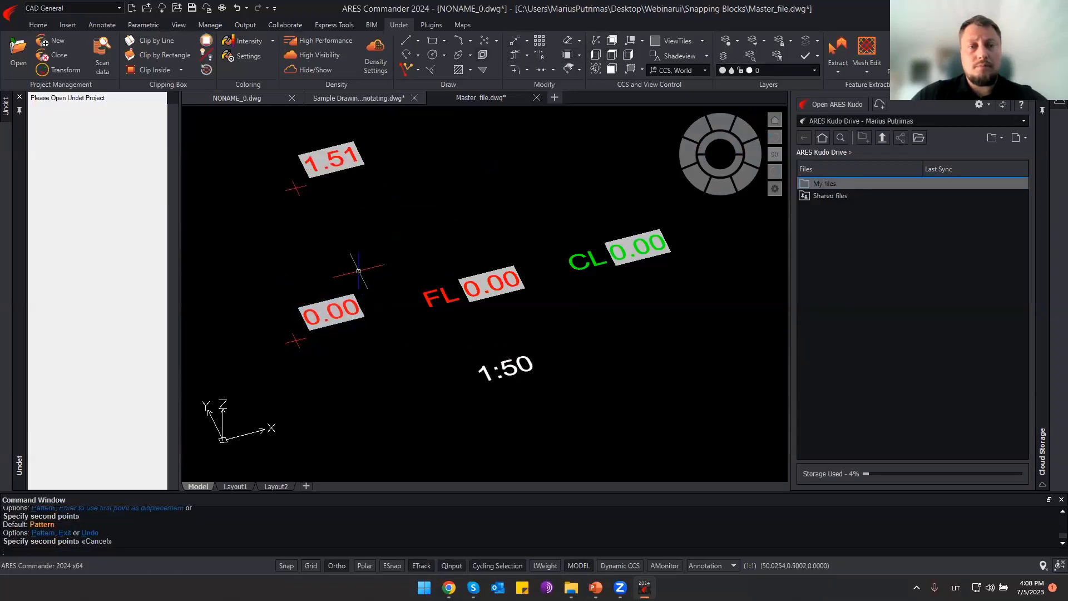
Check the Z position of the raised level block copy and of the original block in their properties.
scroll(350, 257, down, 2)
middle_drag(349, 258, 355, 346)
key(Escape)
drag(440, 292, 339, 230)
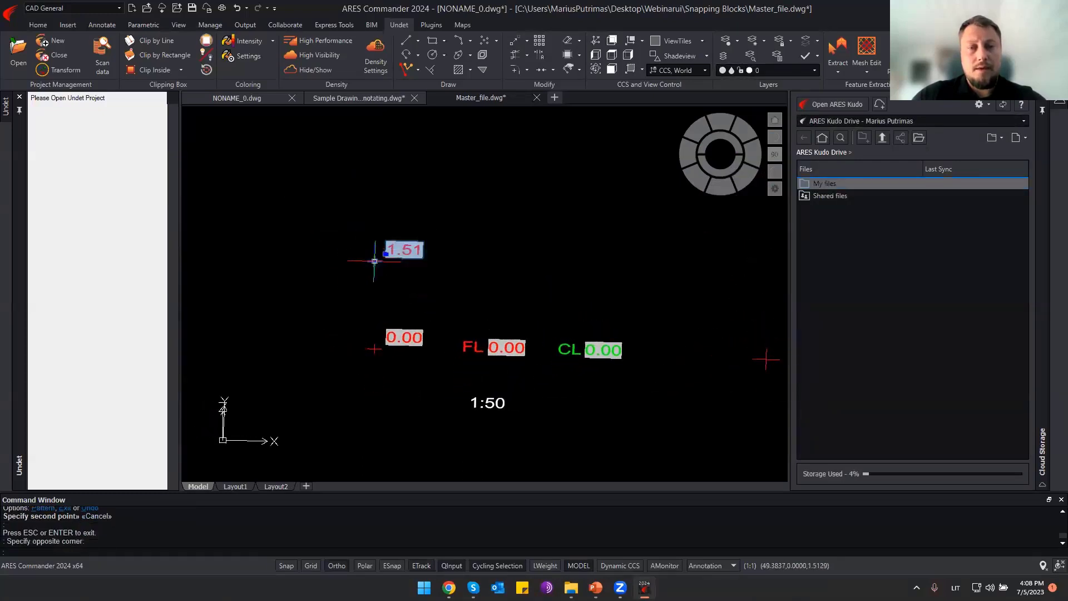
key(ctrl+1)
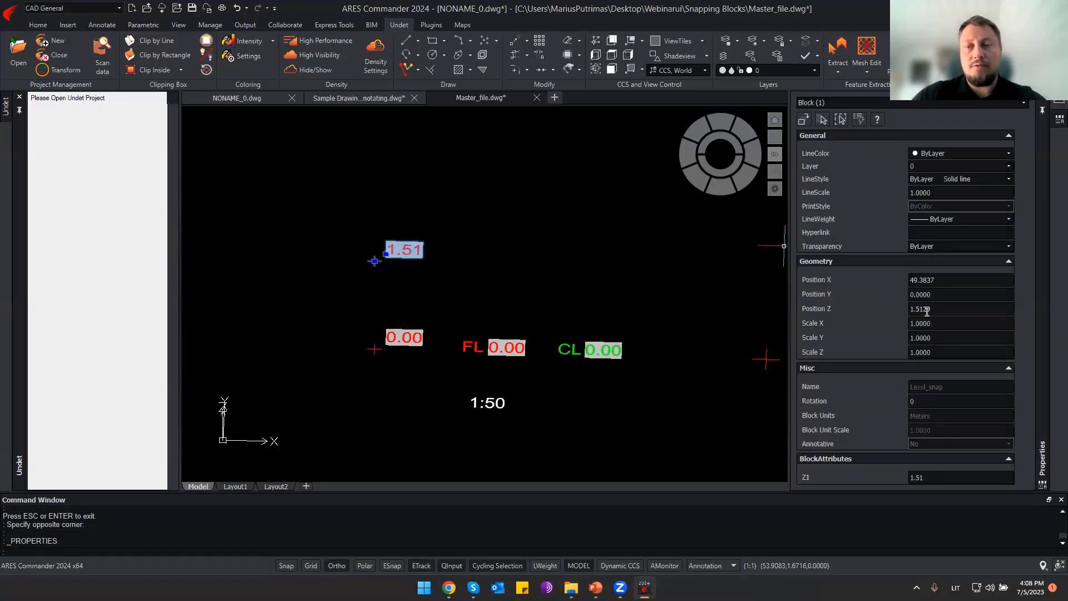
key(Escape)
scroll(410, 259, up, 5)
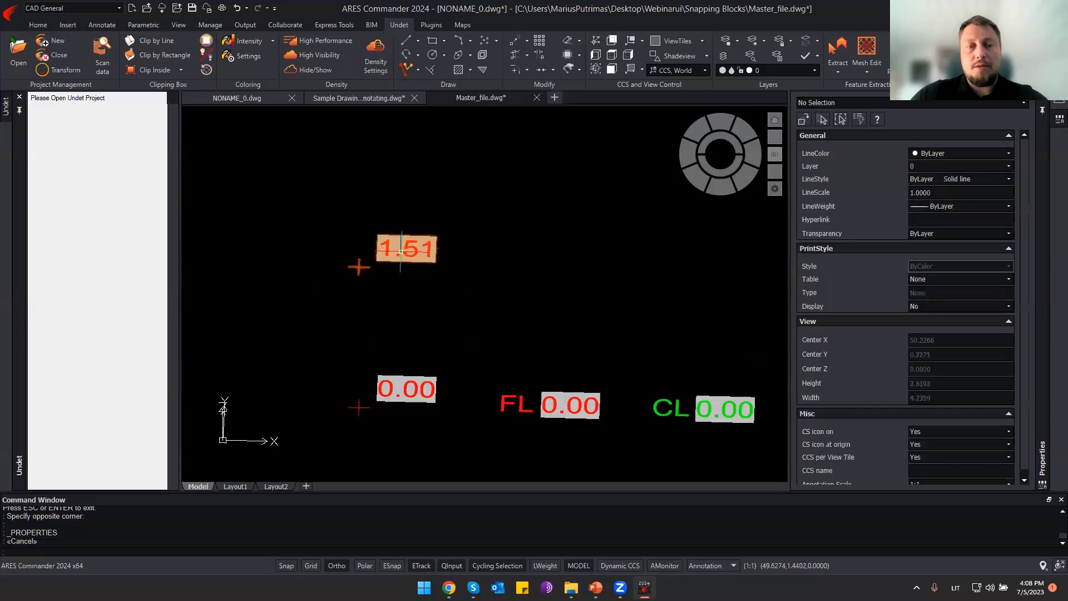
scroll(378, 249, down, 3)
middle_drag(365, 291, 384, 212)
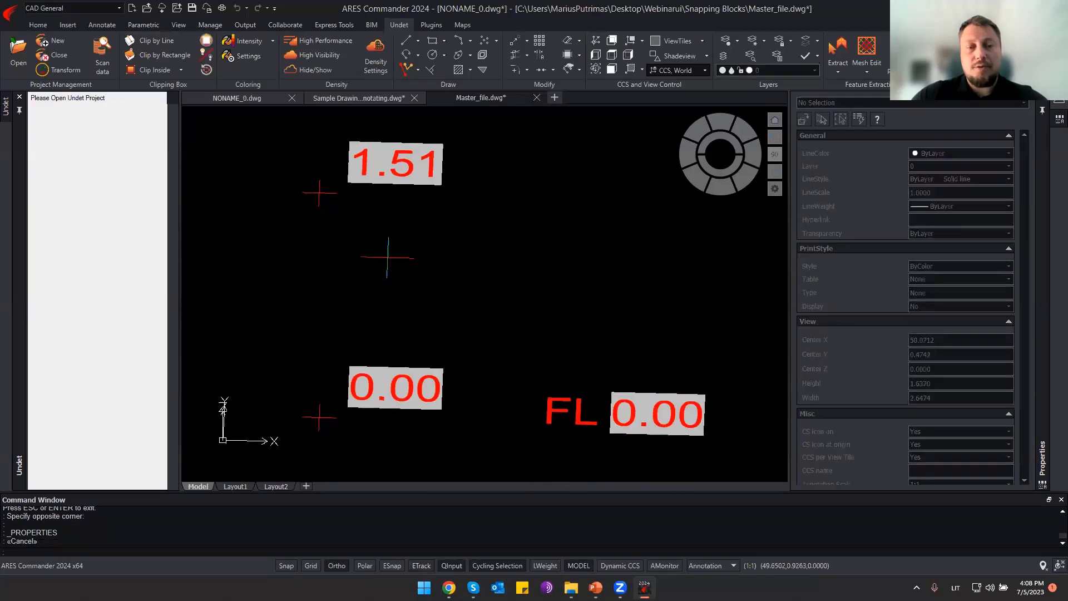
click(408, 393)
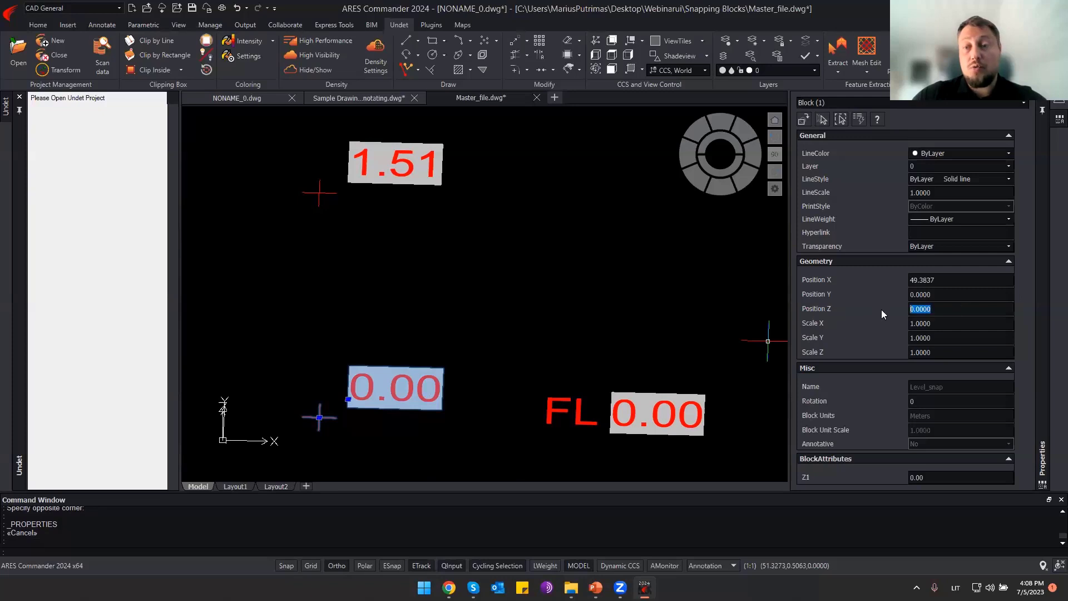
scroll(328, 300, down, 4)
key(Escape)
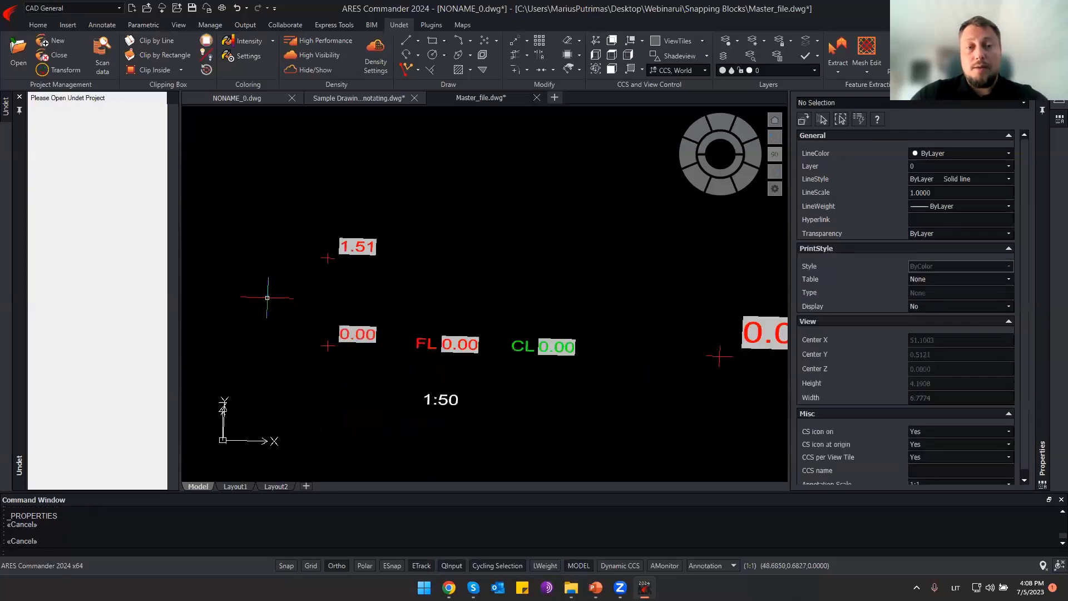
Copy the original 1:50 level, FL and CL blocks to the clipboard, using the level block's insertion point as reference.
click(267, 298)
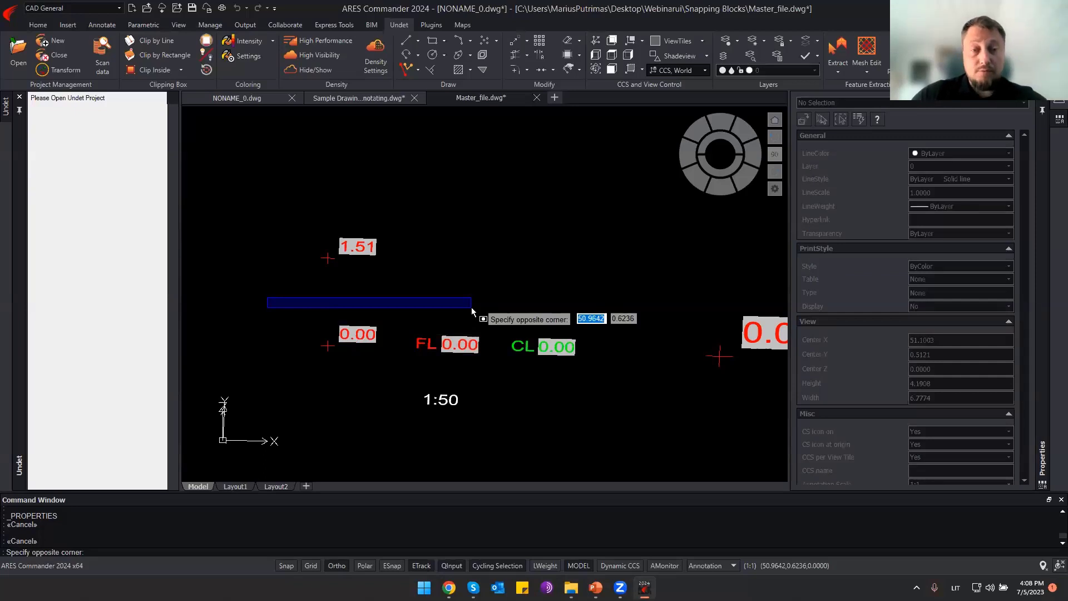
click(612, 371)
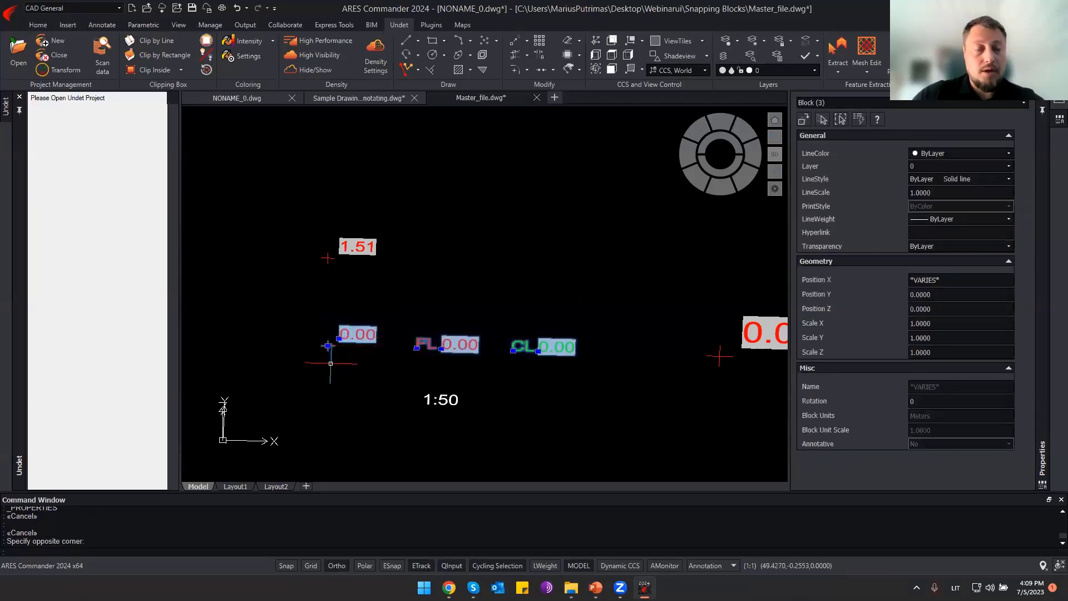
scroll(331, 363, up, 2)
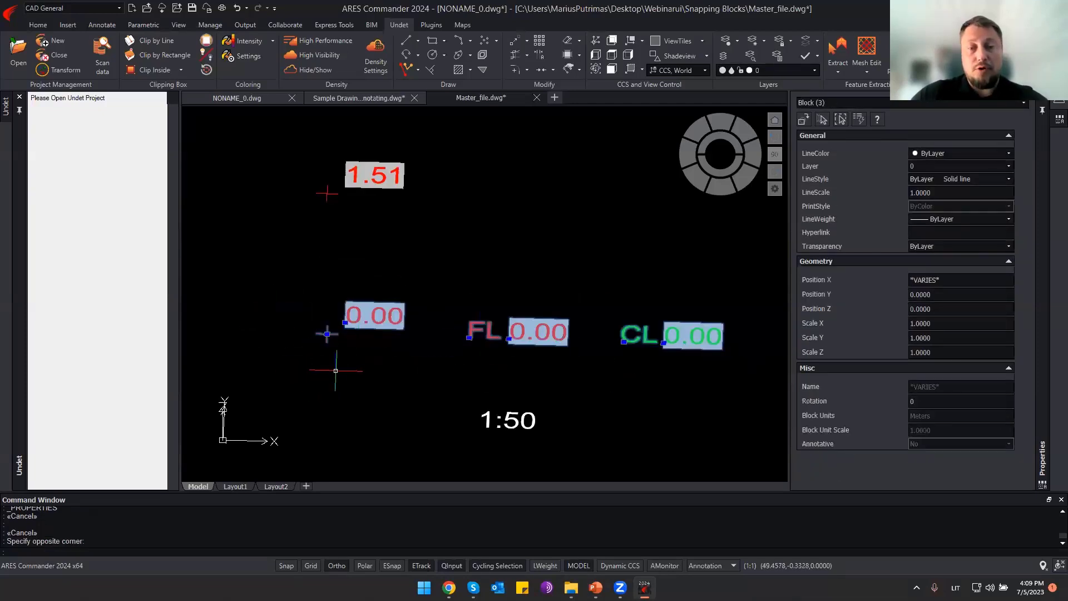
right_click(327, 334)
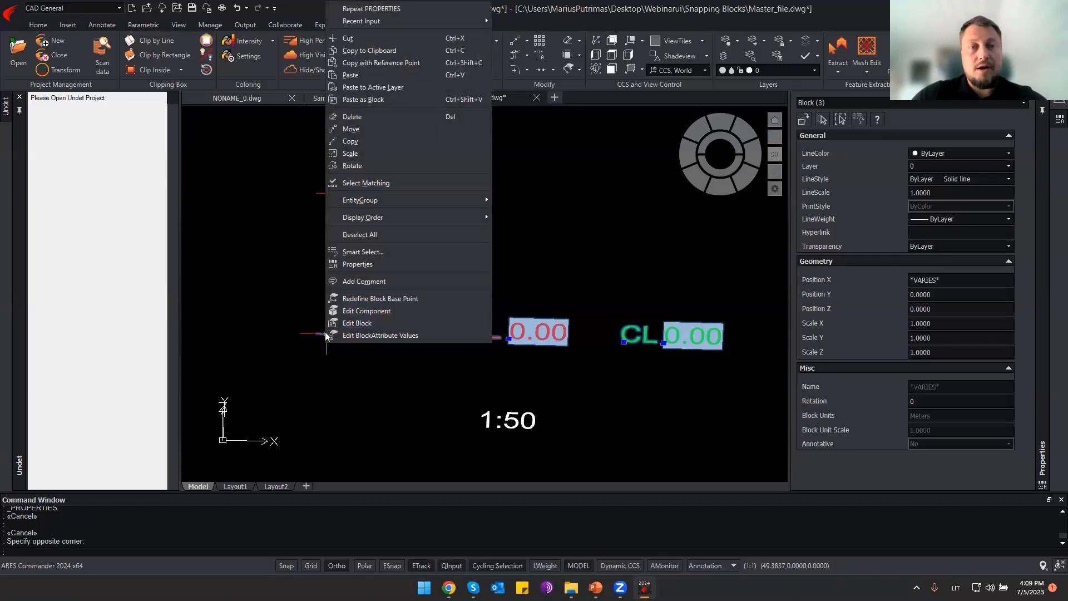
click(367, 63)
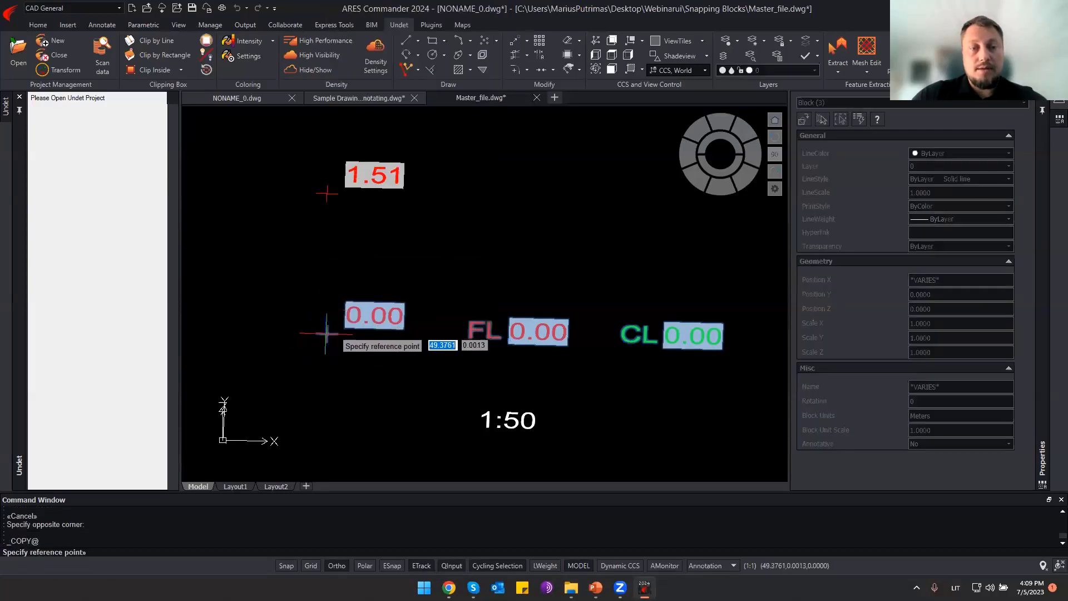
shift+right_click(327, 335)
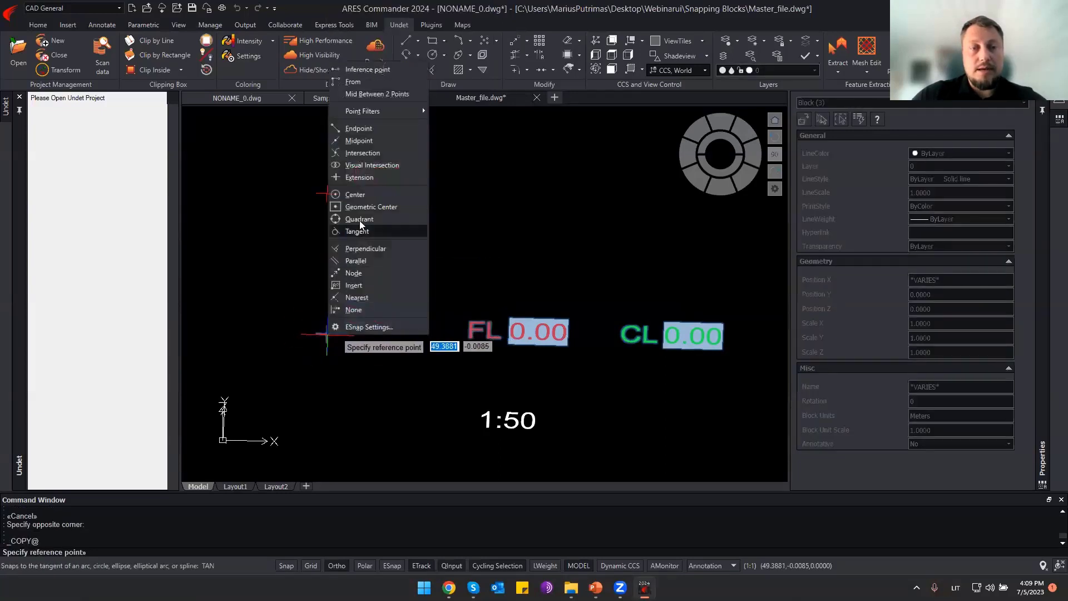
click(354, 285)
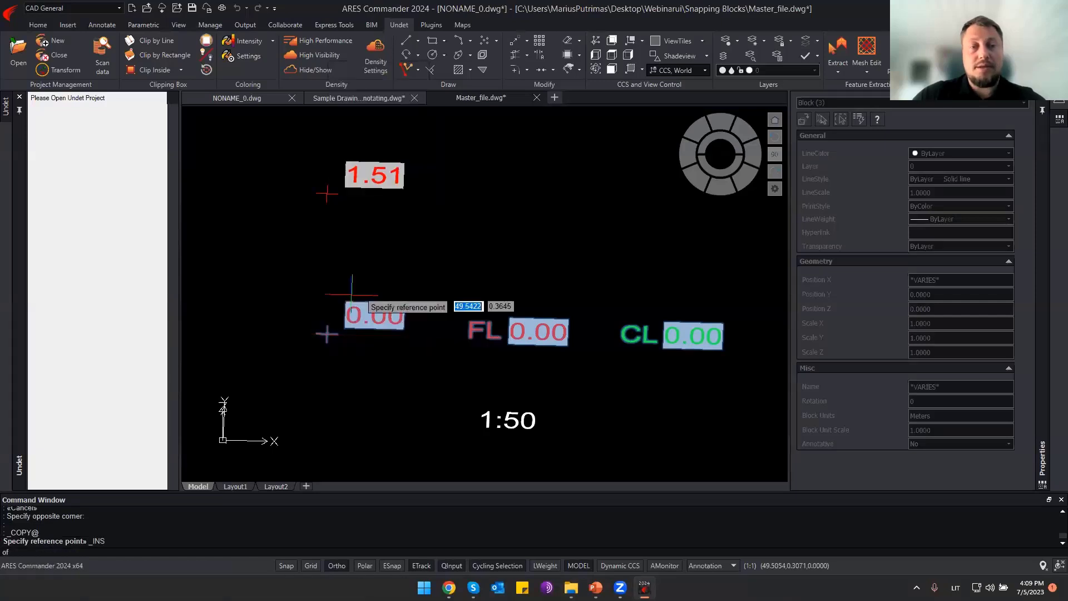
click(327, 334)
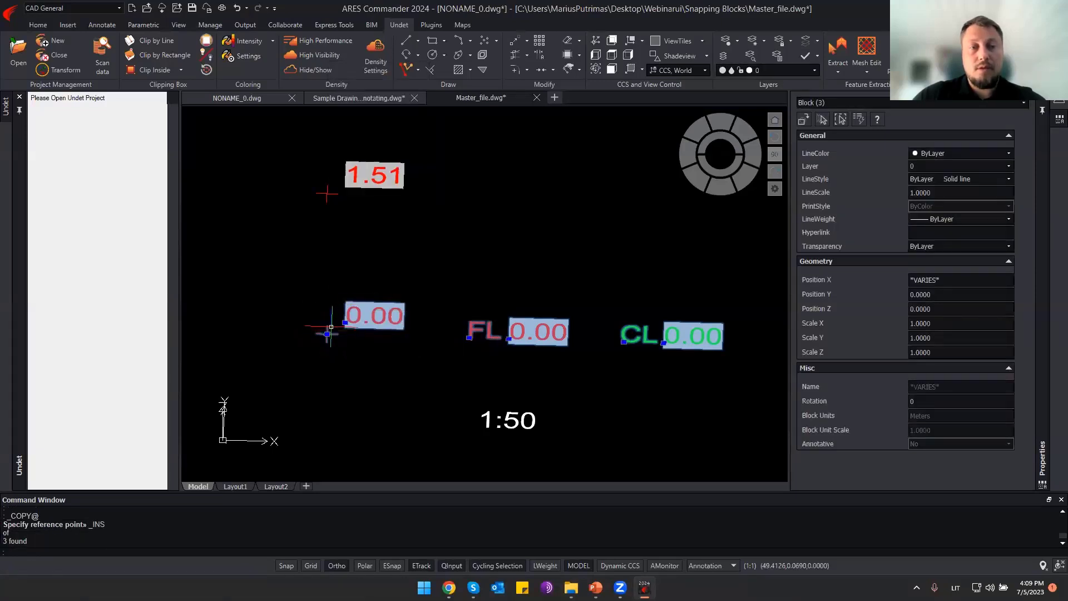
Paste the three blocks into the empty area below the point cloud in the floor plan annotating drawing.
click(355, 100)
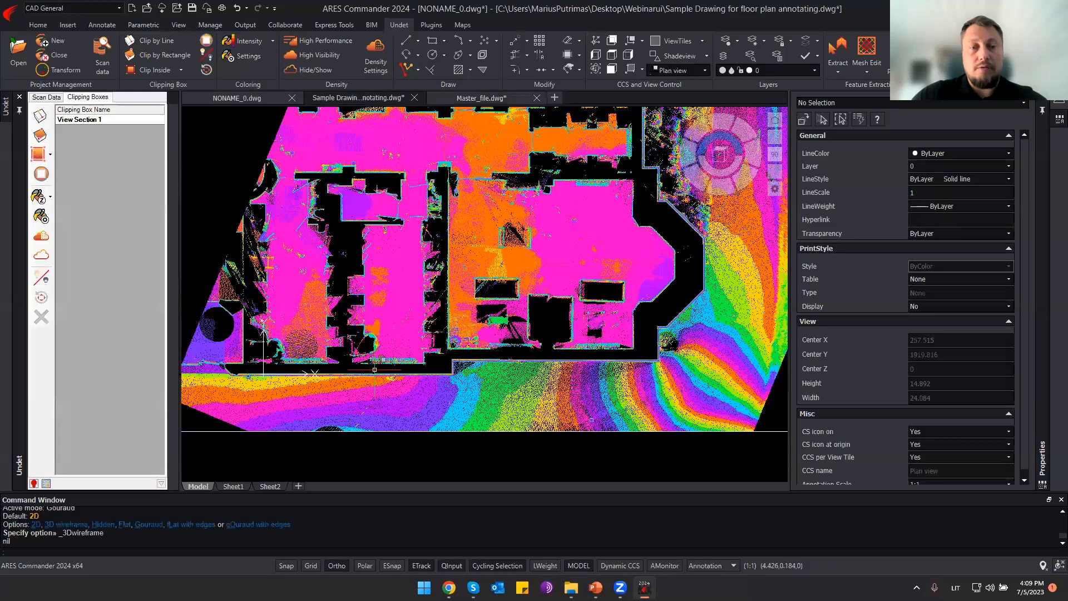
middle_drag(383, 278, 380, 126)
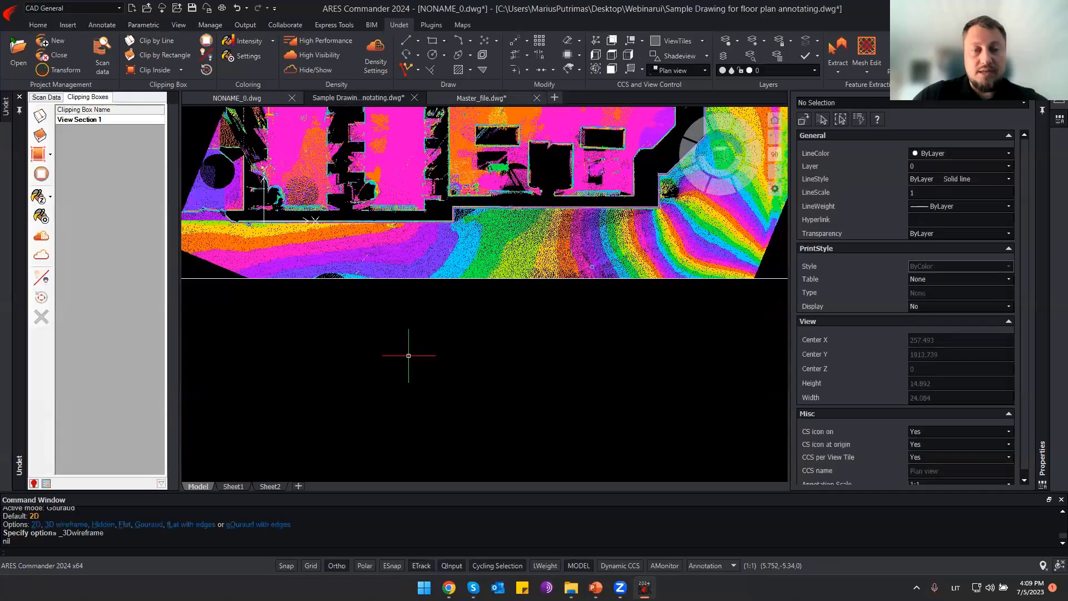
key(ctrl+v)
click(401, 338)
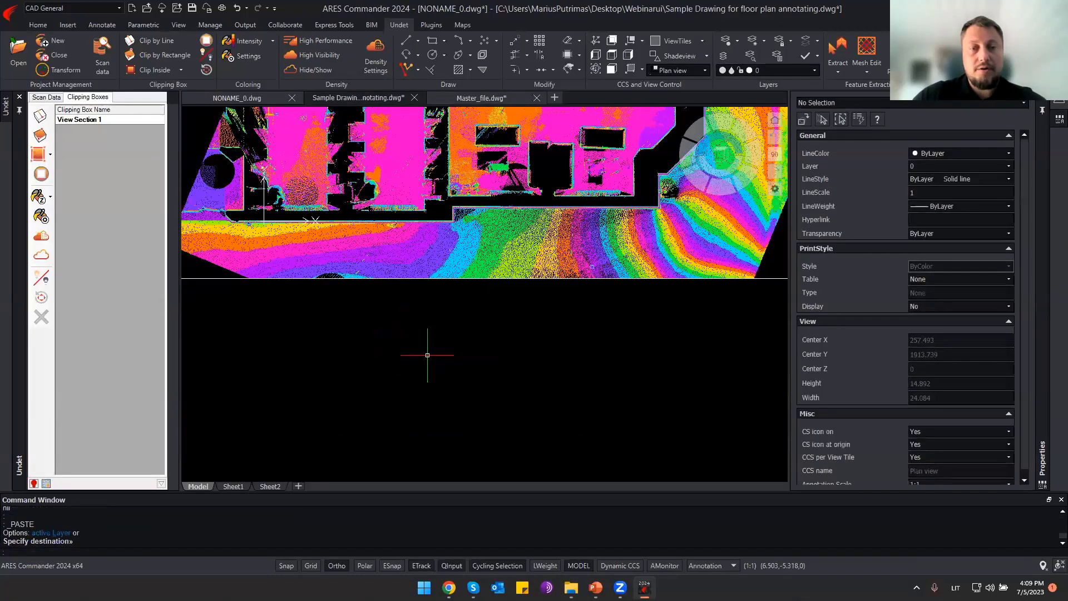
Set the pasted level, FL and CL blocks down below the point cloud and clear the selection.
click(402, 337)
scroll(420, 340, up, 5)
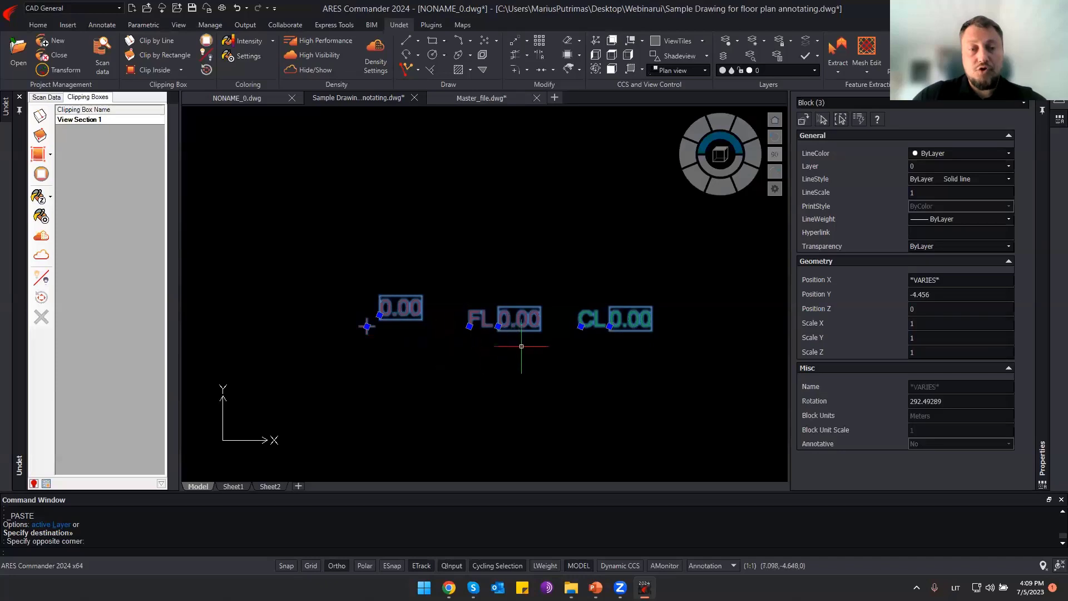
key(Escape)
Start a copy of the pasted FL block, using its insertion point as the base point.
click(501, 319)
scroll(495, 315, up, 2)
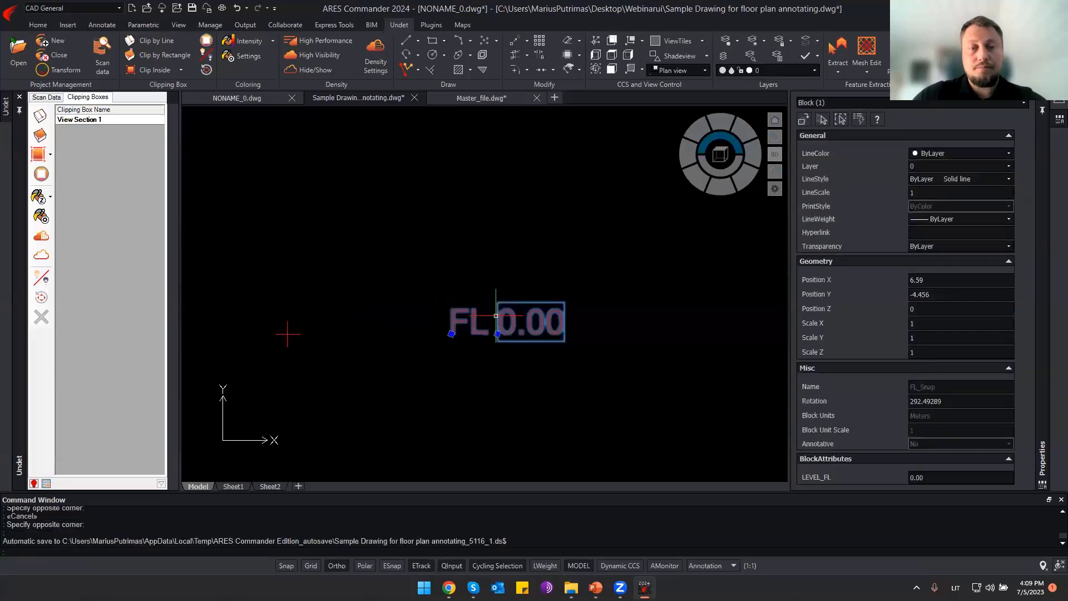
click(513, 44)
shift+right_click(448, 342)
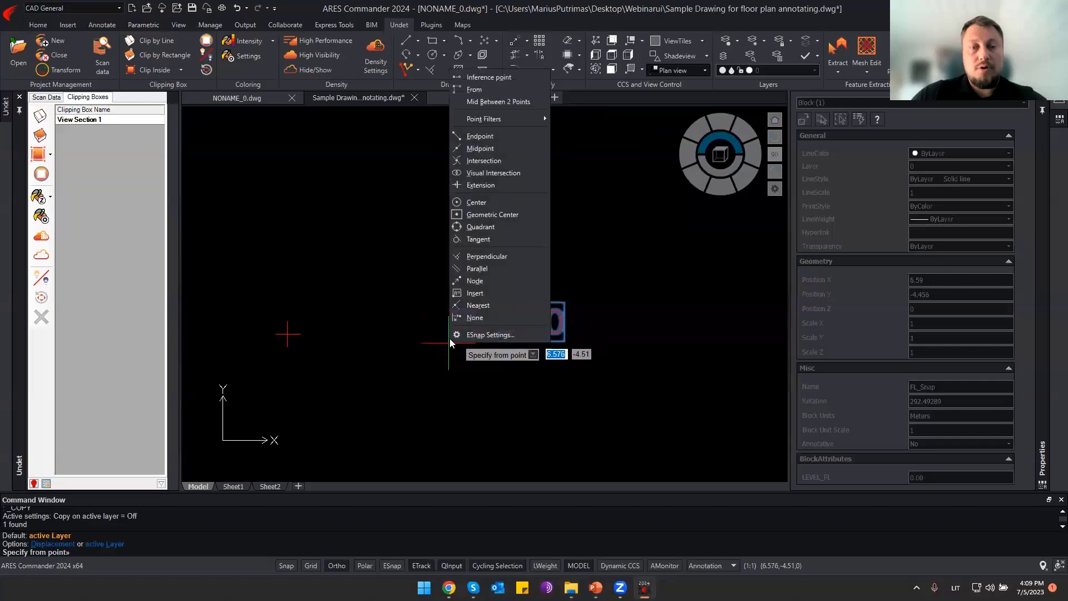
click(485, 293)
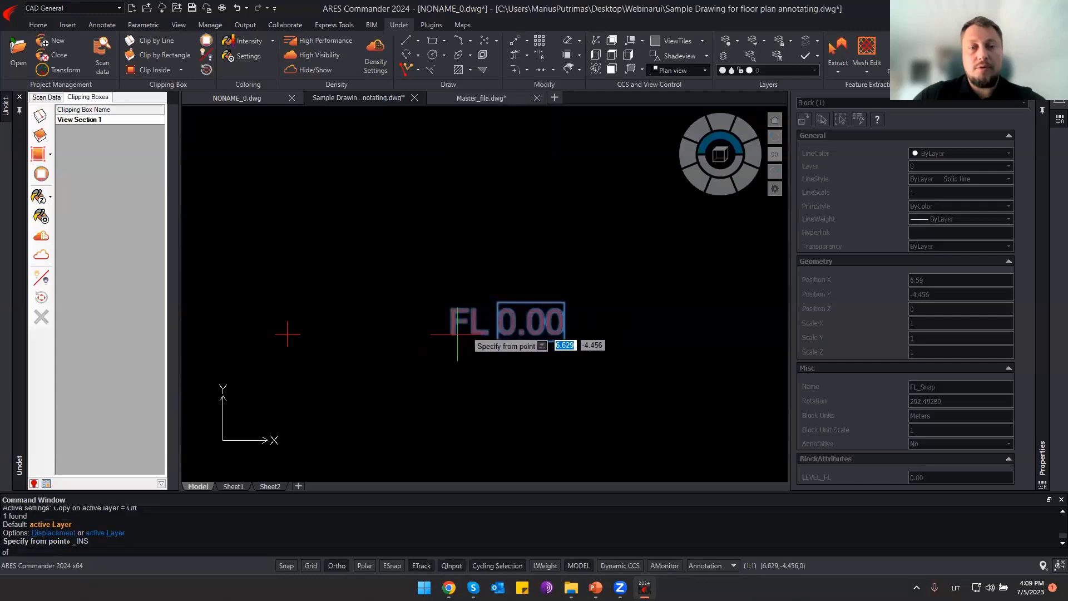
click(456, 334)
With Ortho off and entity snapping on, place FL block copies on the point cloud floor of the two lower-left rooms.
scroll(455, 348, down, 5)
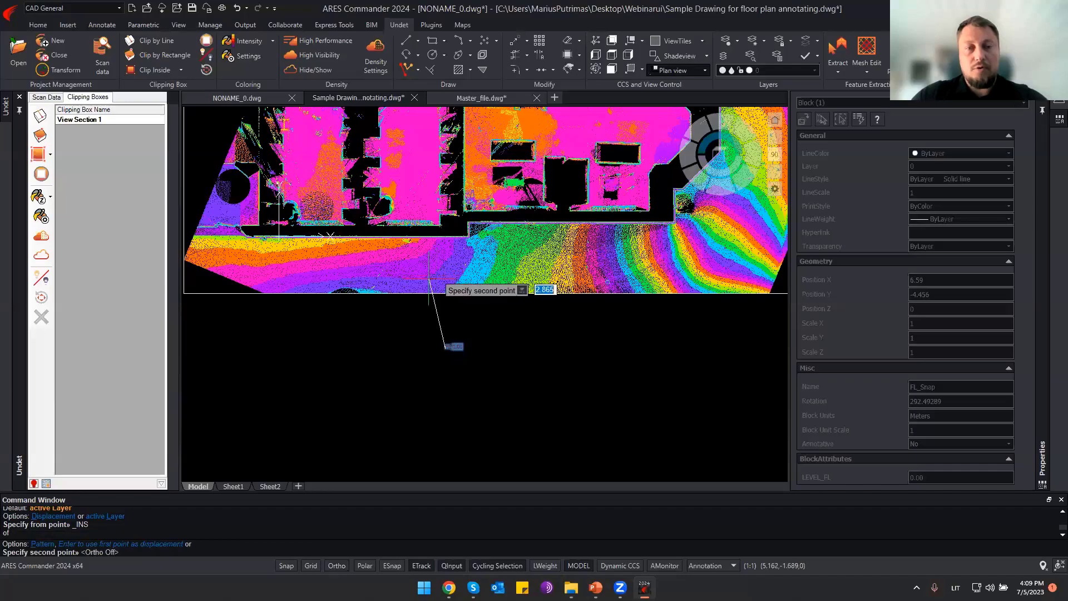
key(F8)
scroll(353, 272, up, 2)
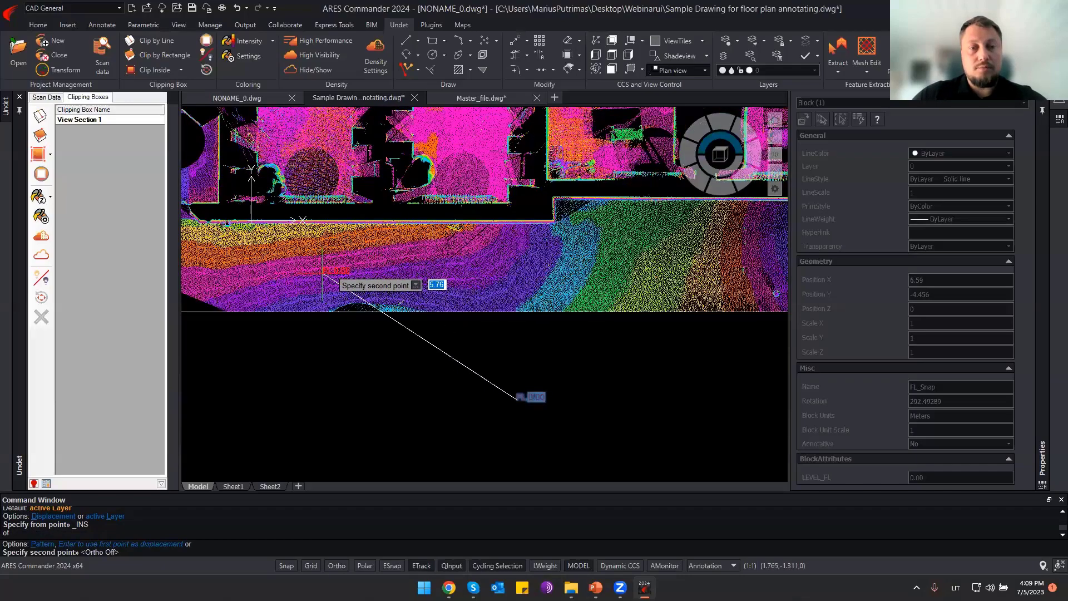
scroll(334, 370, up, 3)
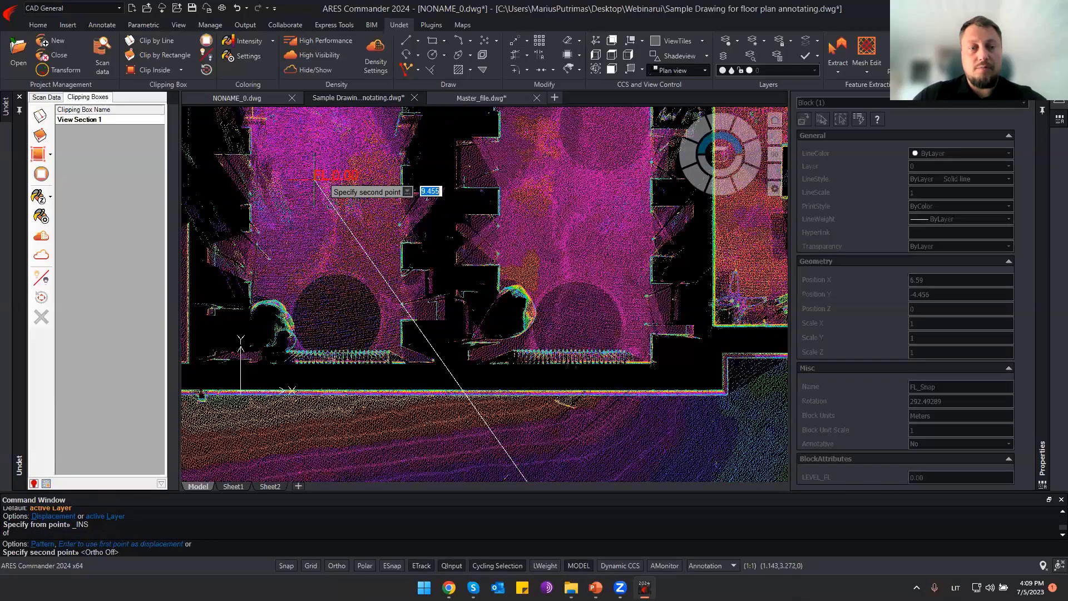
scroll(333, 189, up, 4)
middle_drag(409, 402, 424, 472)
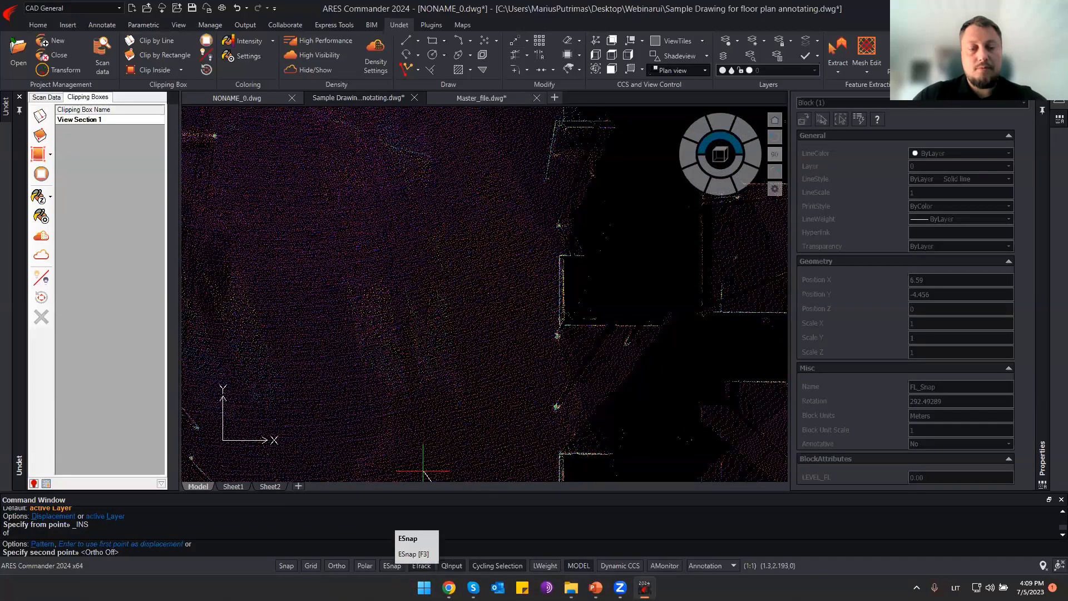
click(392, 565)
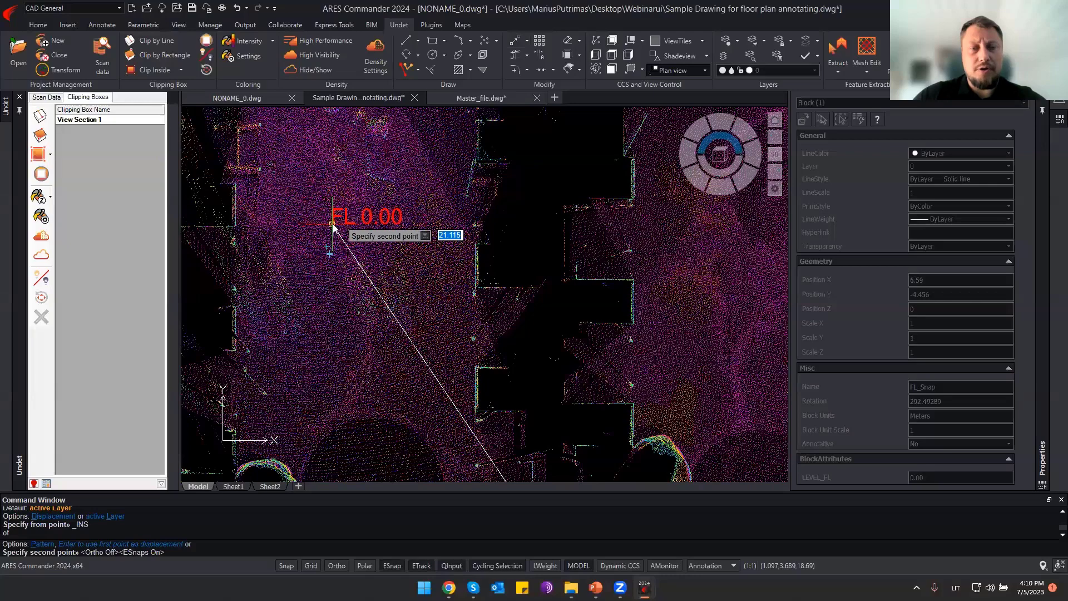
click(333, 225)
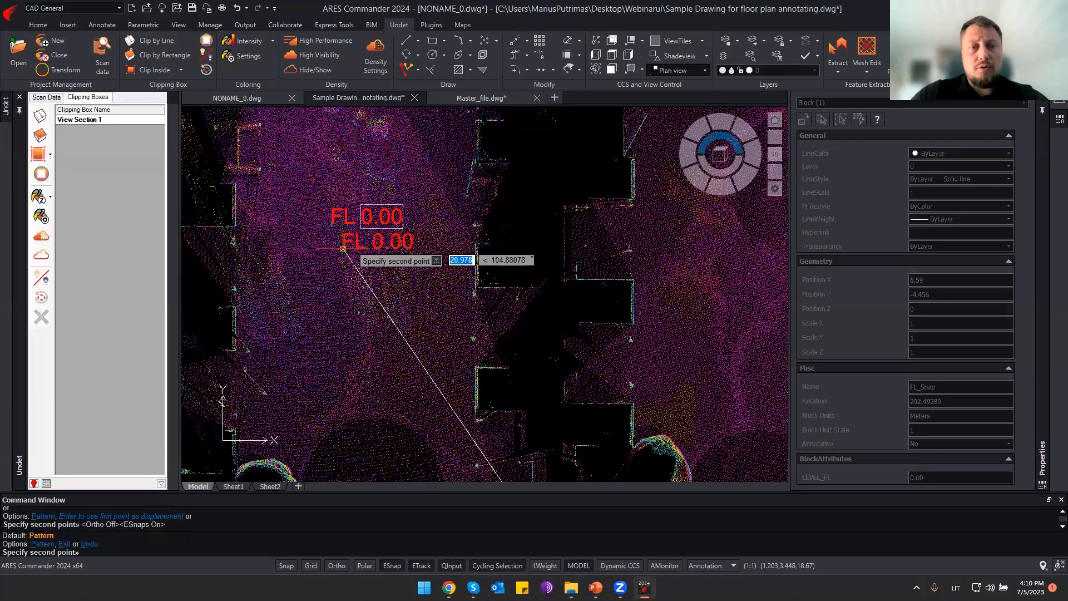
scroll(344, 248, down, 5)
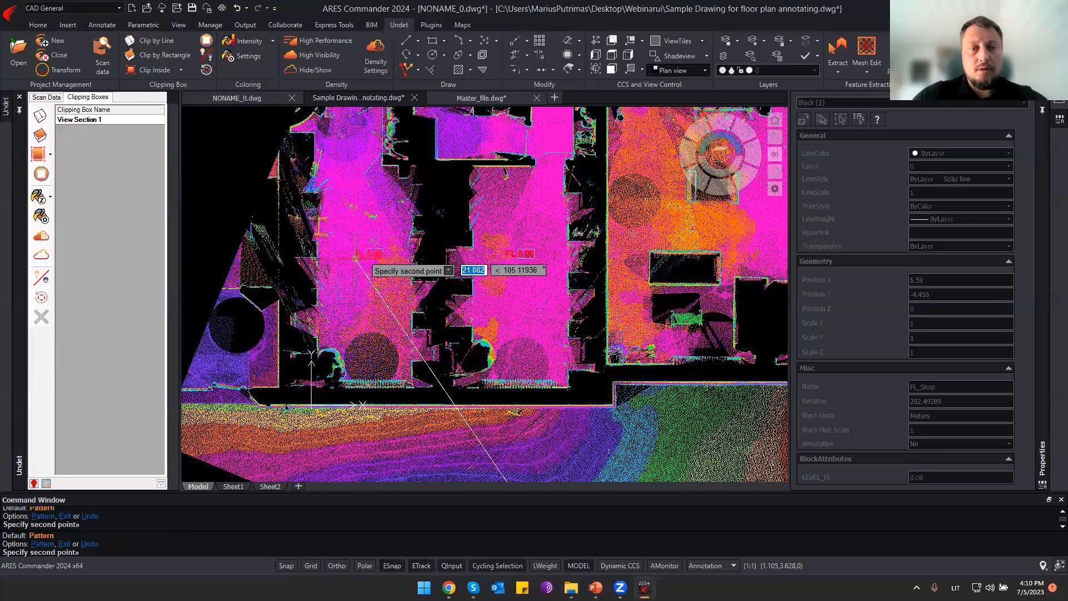
scroll(355, 259, up, 5)
key(Escape)
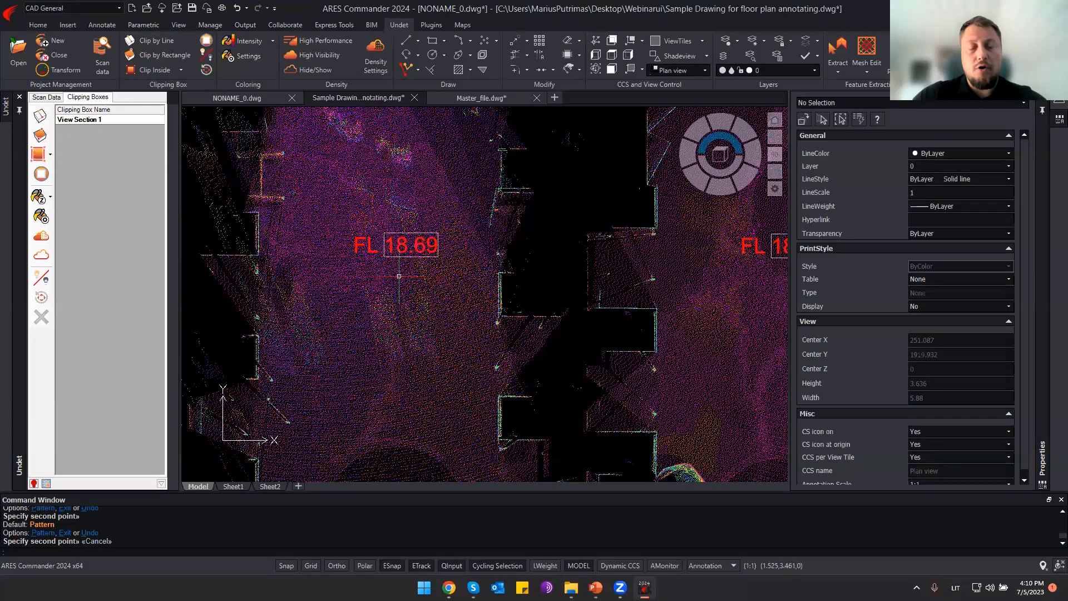
Start another copy from the FL block in the lower-left room, using its insertion point as the base point.
scroll(449, 279, down, 5)
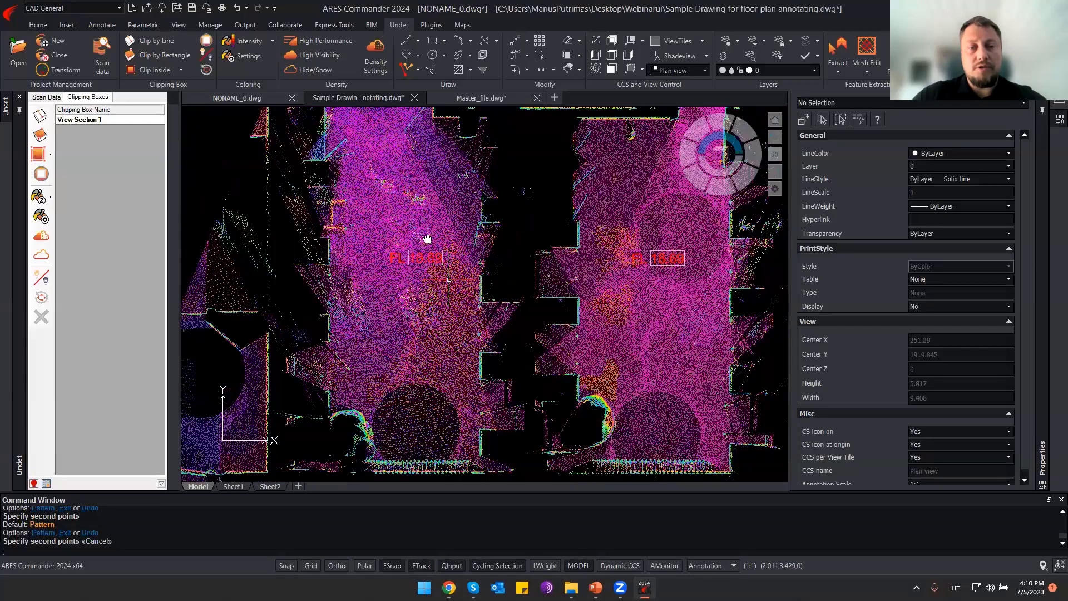
middle_drag(417, 293, 439, 196)
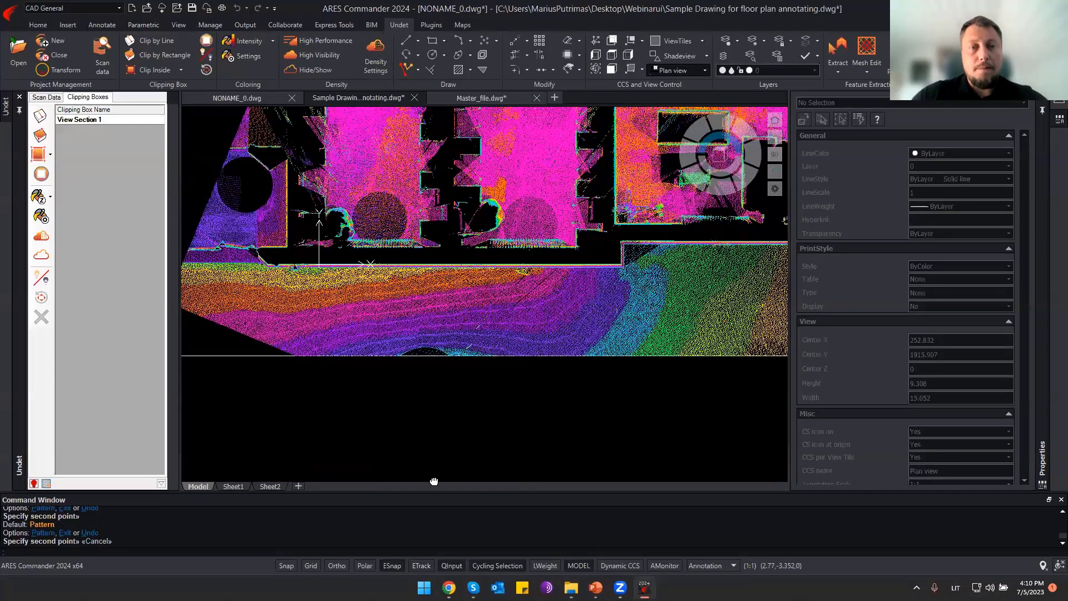
mouse_move(434, 481)
middle_down()
mouse_move(427, 267)
mouse_move(440, 472)
middle_up()
scroll(381, 132, up, 1)
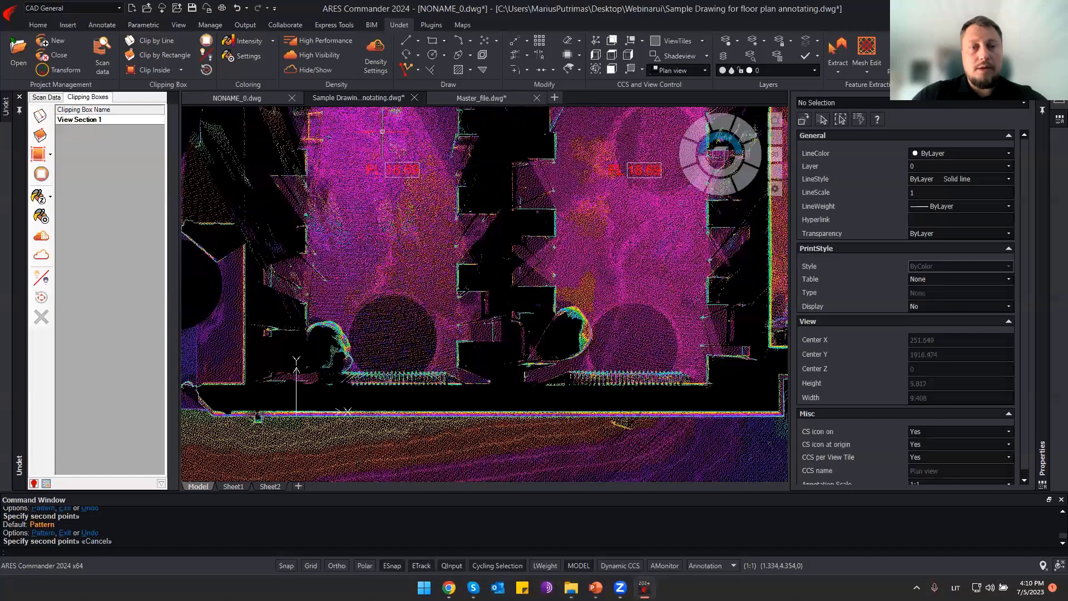
scroll(384, 136, up, 3)
click(333, 216)
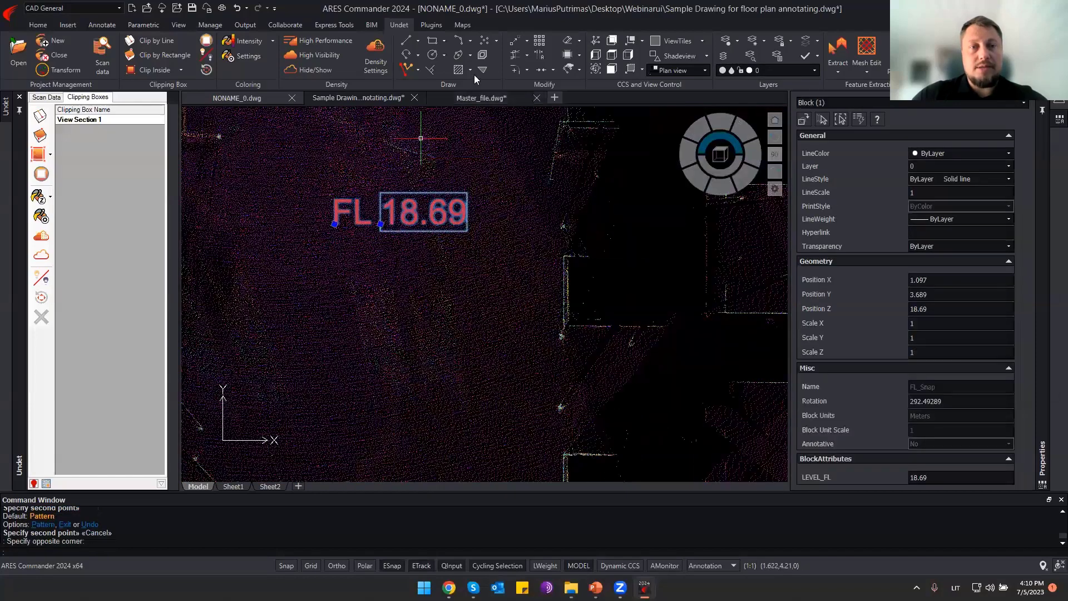
key(ctrl+shift+c)
shift+right_click(337, 225)
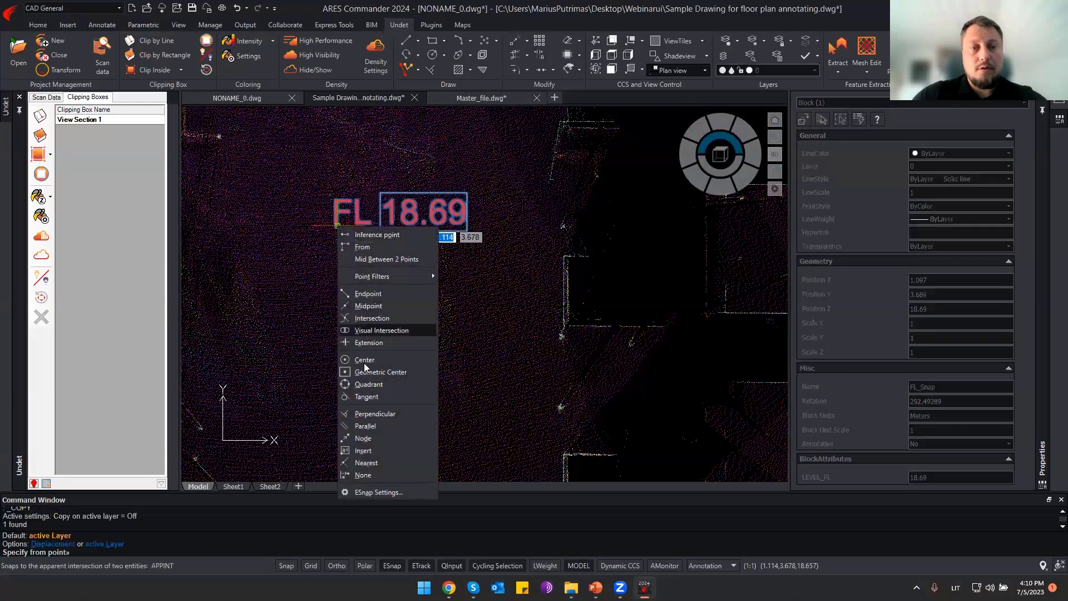
click(363, 450)
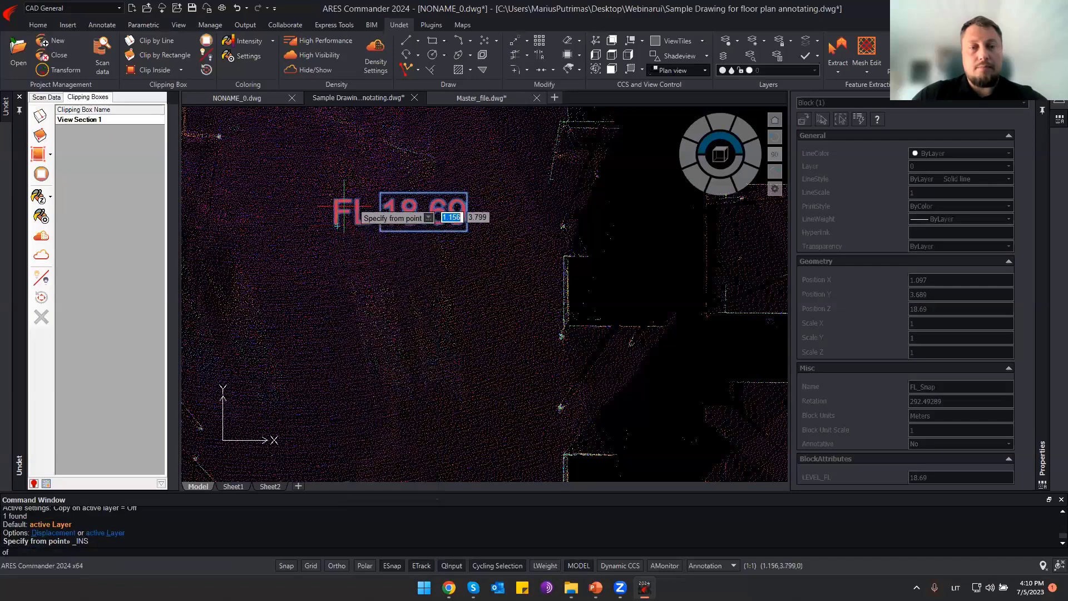
click(339, 232)
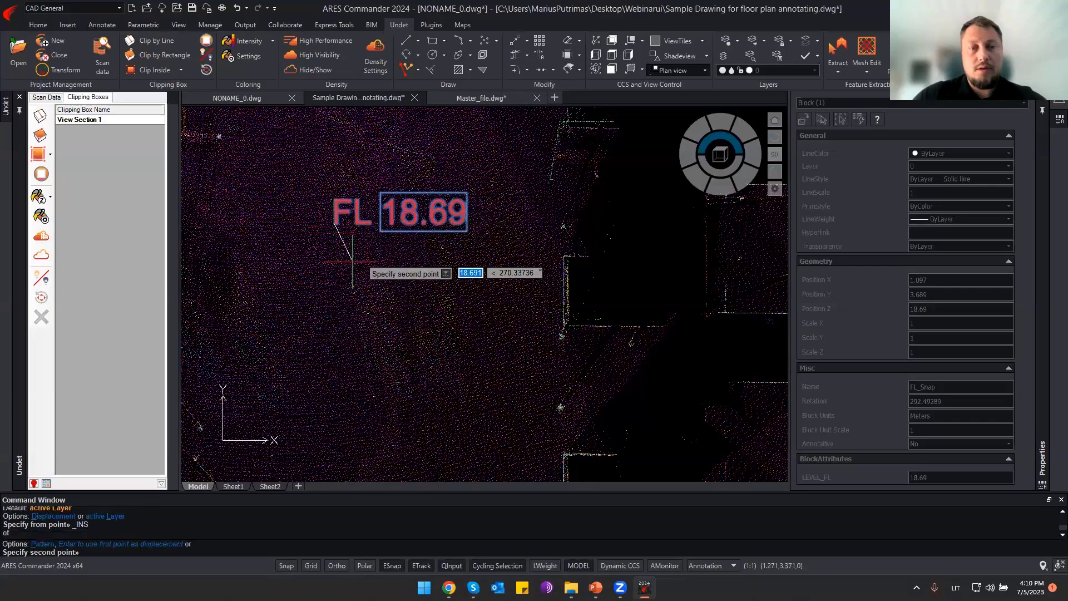
Place FL block copies on the floor points of the large right-hand room, the corridor and the upper rooms.
scroll(352, 261, down, 5)
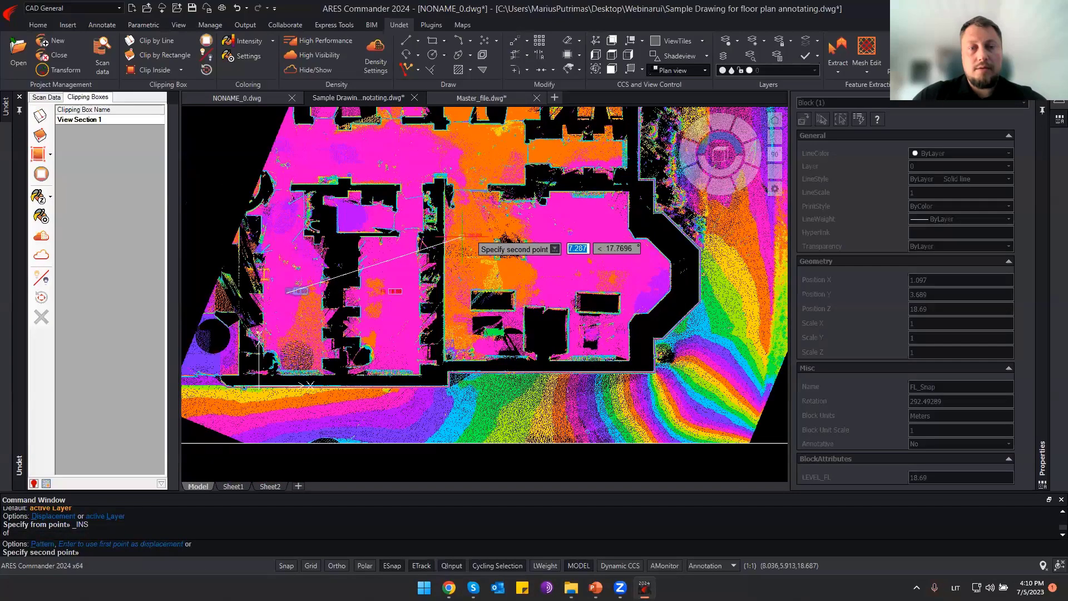
click(504, 248)
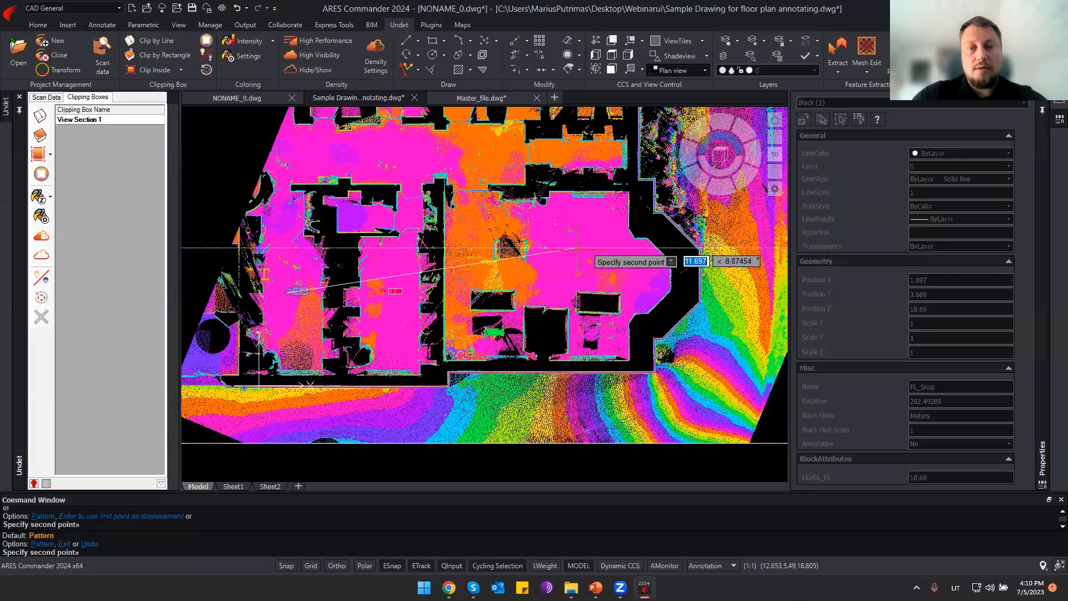
click(593, 259)
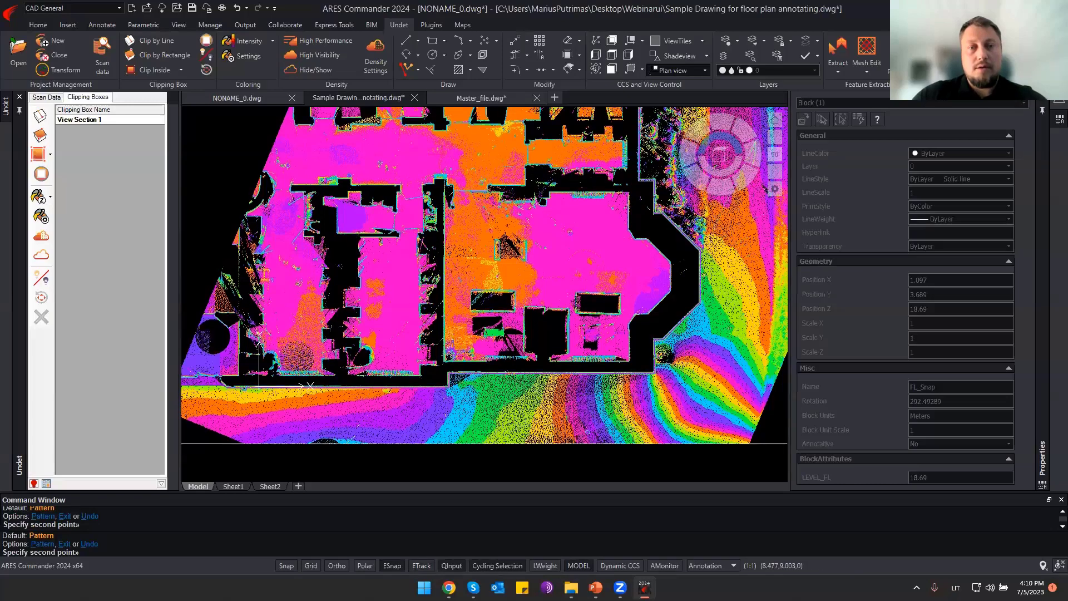
middle_drag(474, 187, 480, 244)
scroll(376, 246, up, 3)
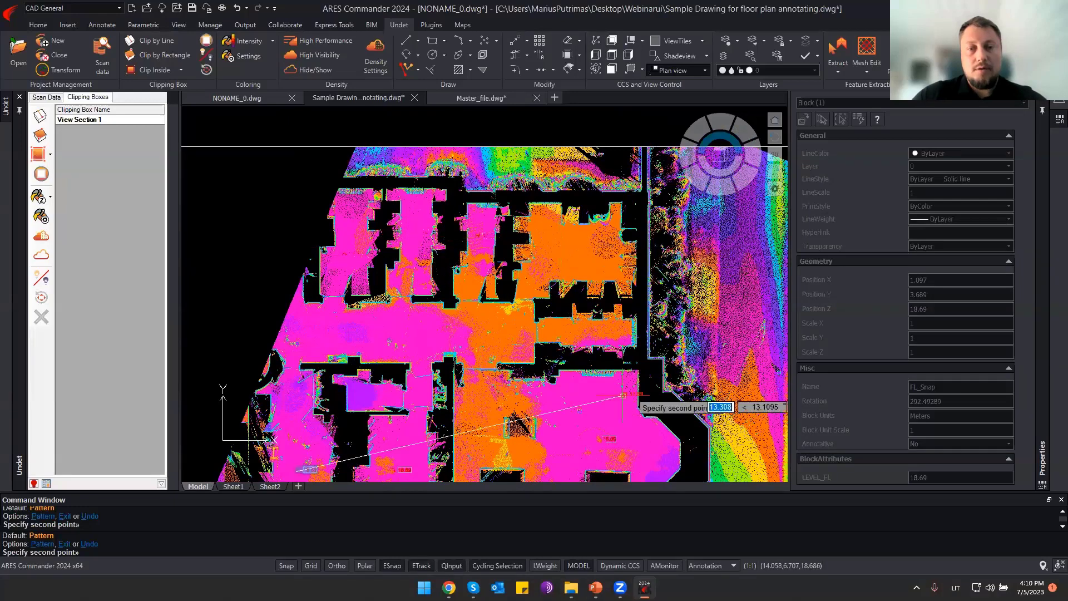
middle_drag(606, 432, 596, 420)
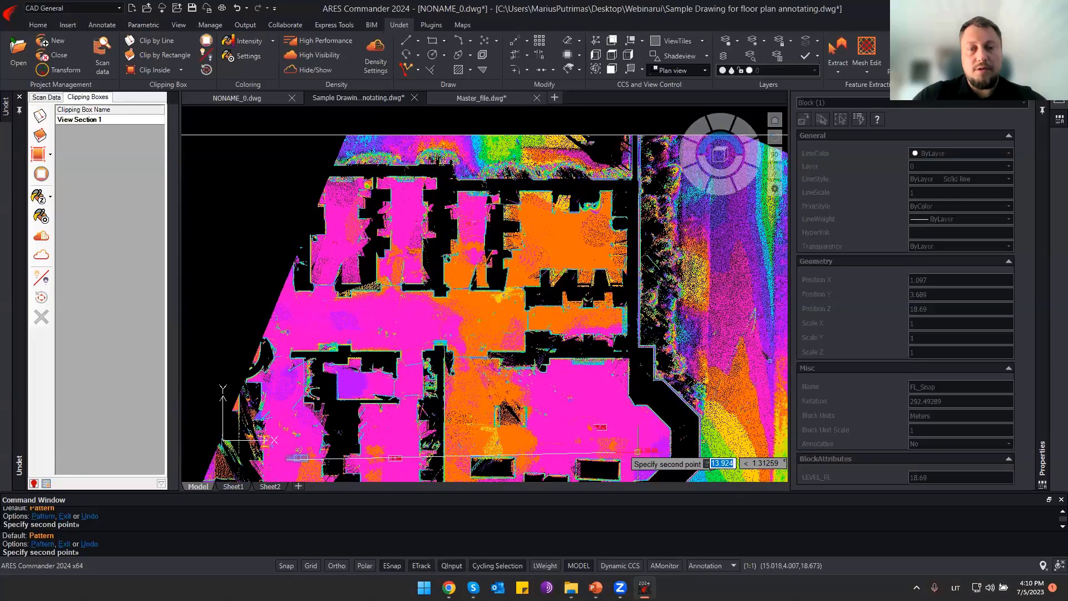
Place two FL block copies on the floor of the bay at the large room's right end and finish copying.
scroll(640, 454, up, 6)
scroll(639, 453, up, 3)
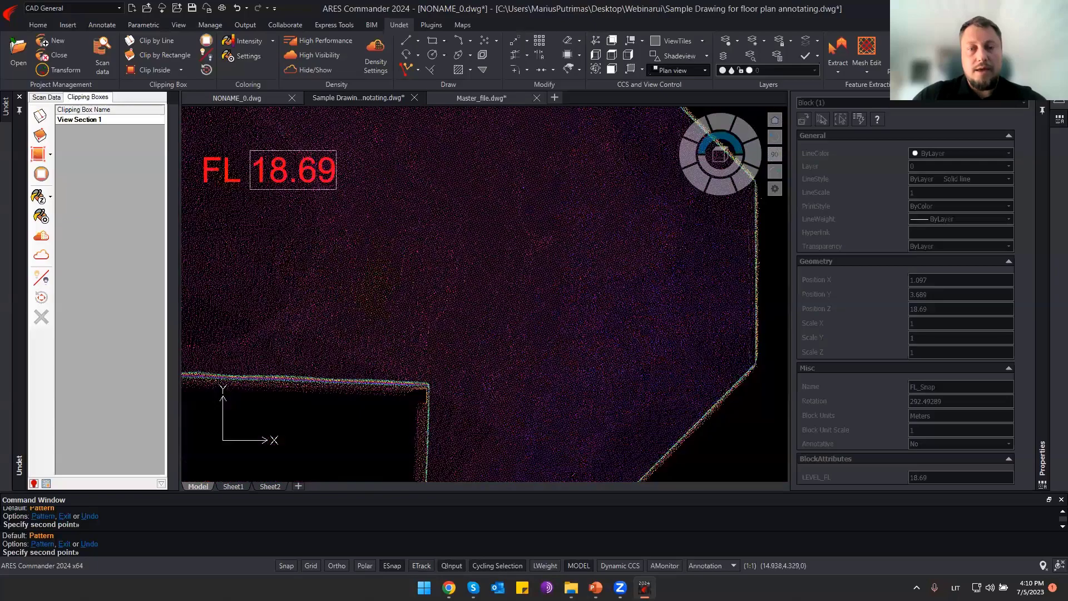
scroll(549, 376, down, 4)
click(533, 372)
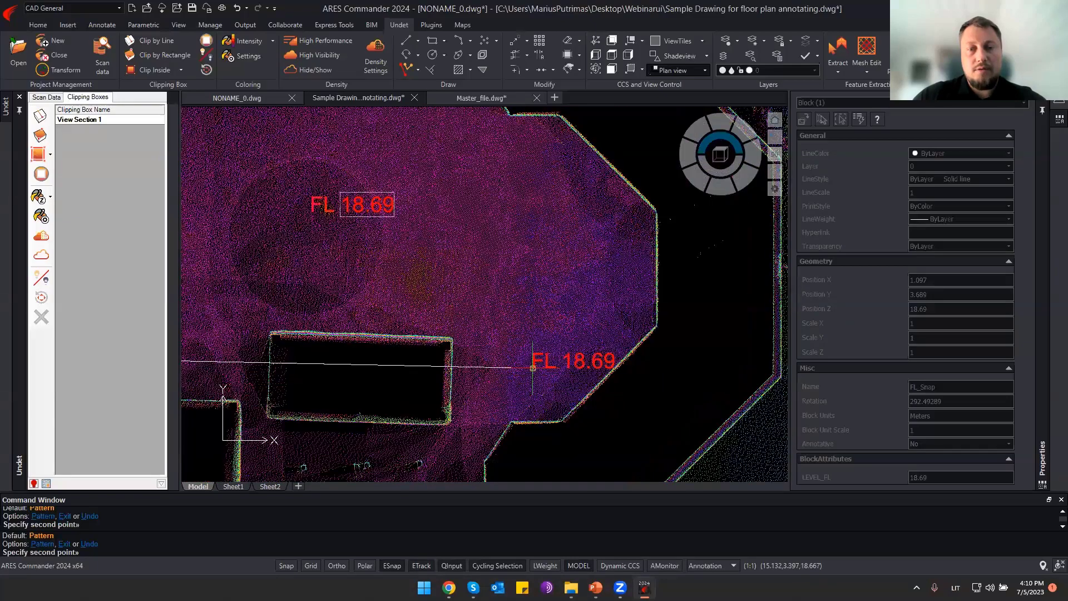
click(551, 252)
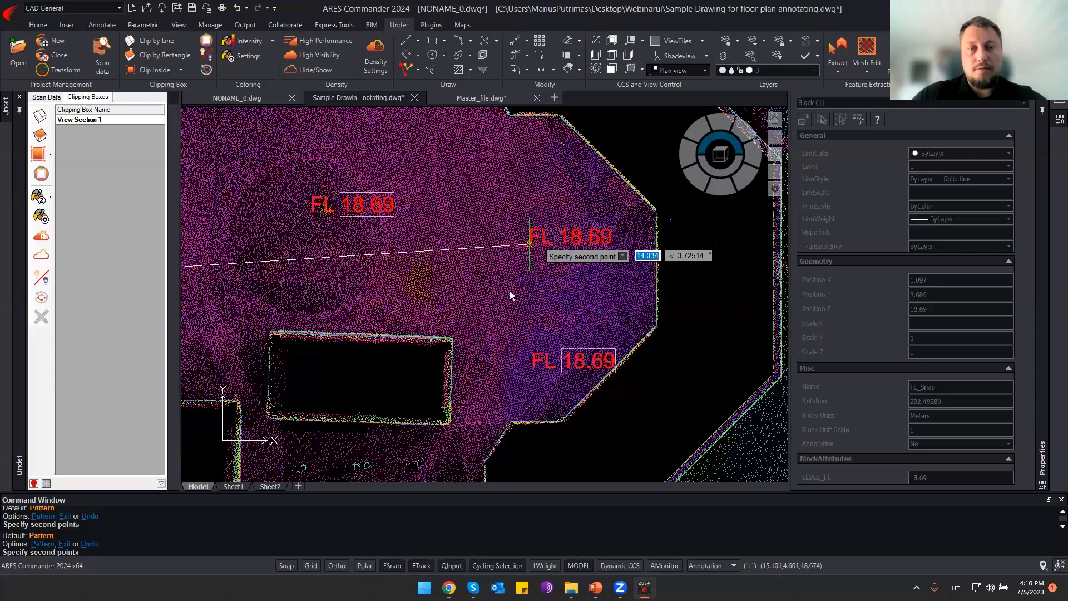
key(Escape)
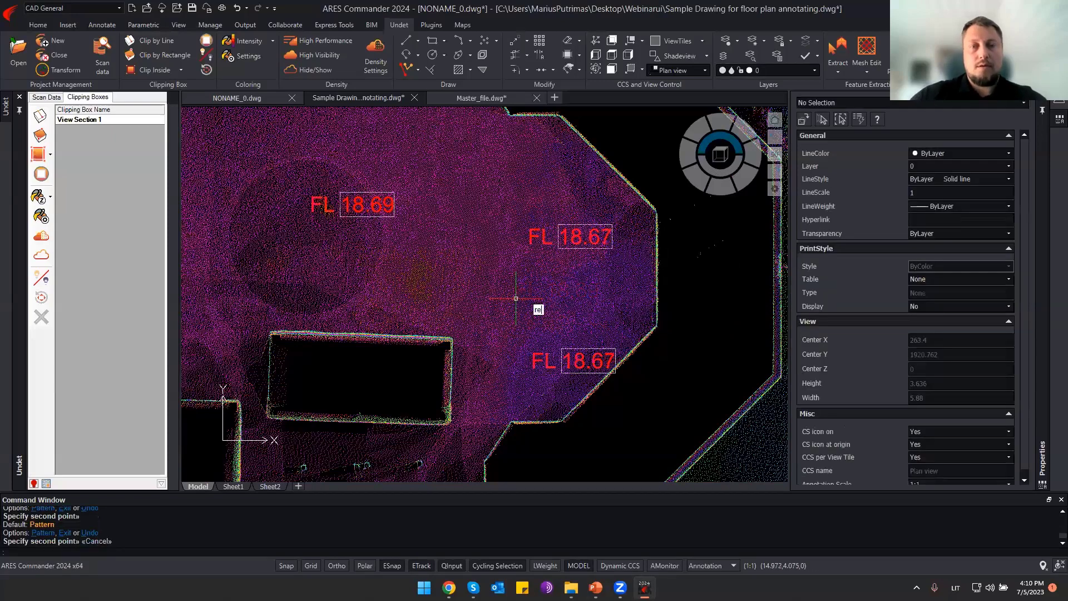
Rebuild the drawing to refresh the FL block level values.
key(Return)
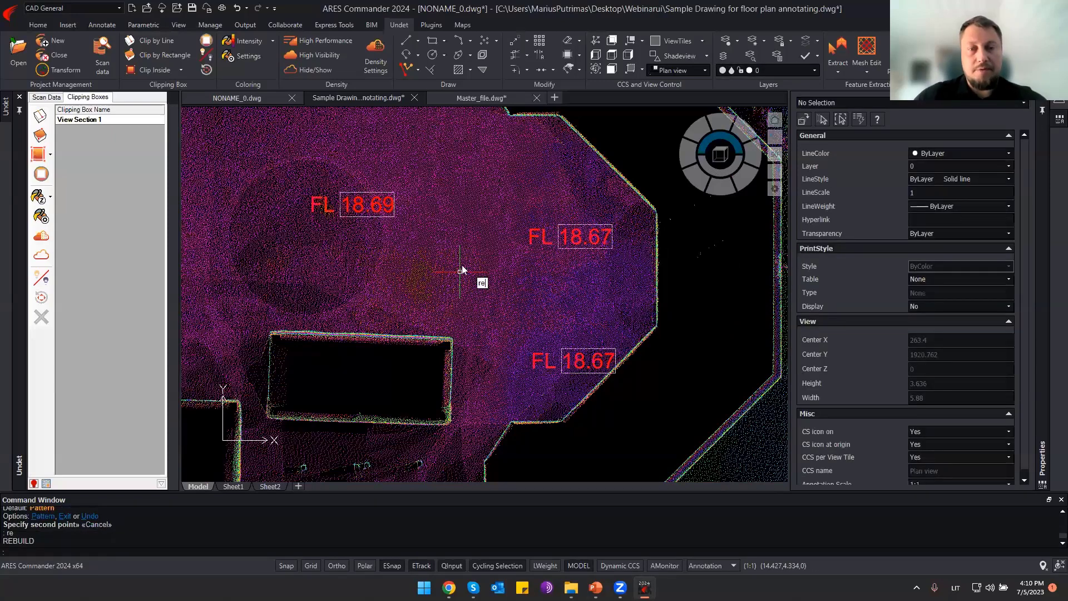
text(RE)
key(Return)
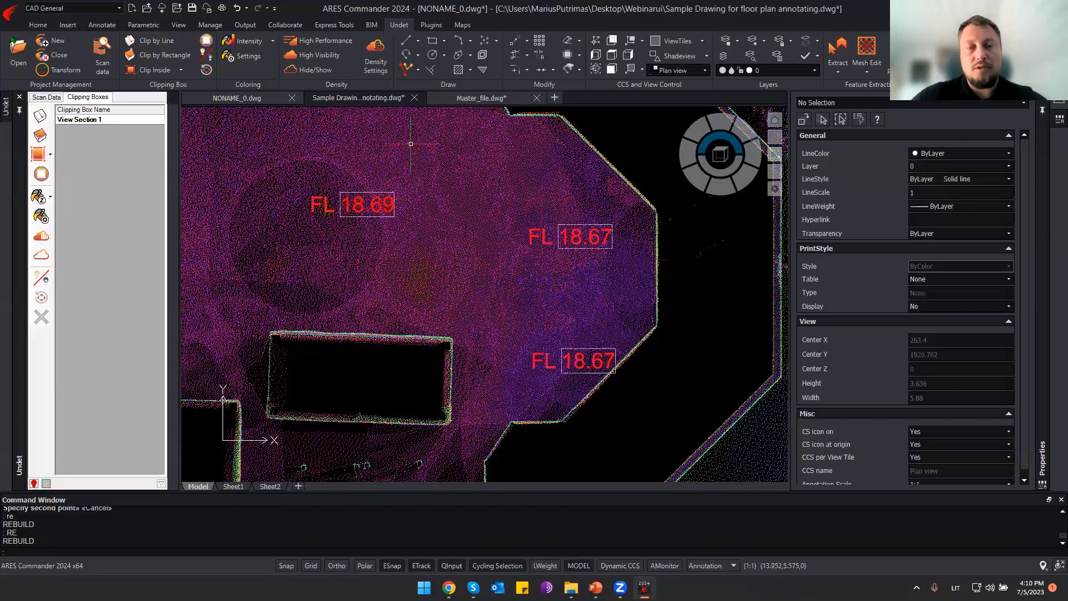
Hide the point cloud and display the floor plan linework to review the FL labels across the rooms.
scroll(400, 284, down, 6)
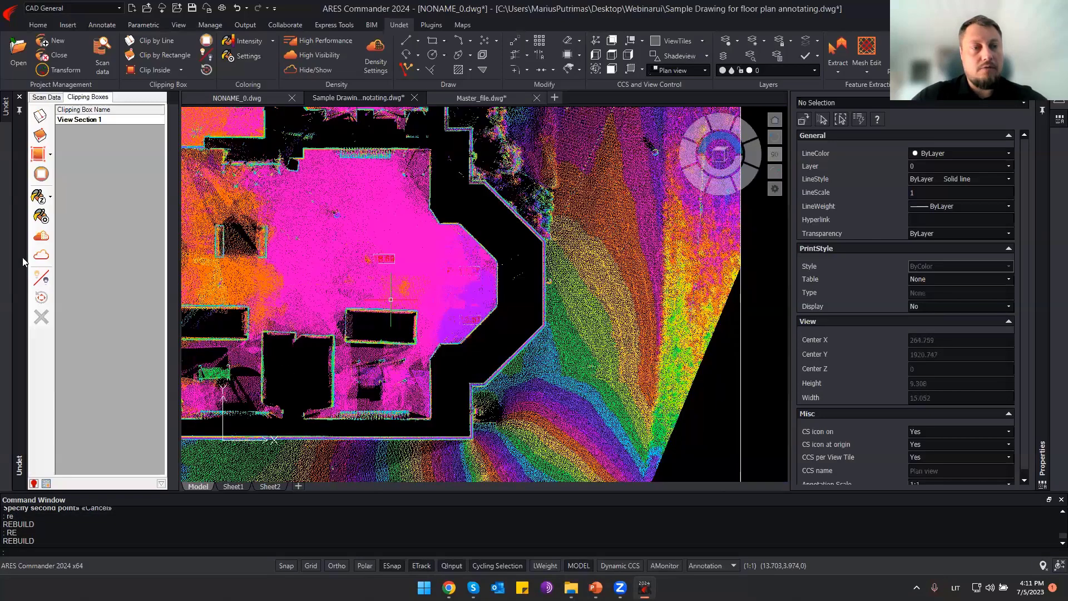
scroll(484, 334, down, 3)
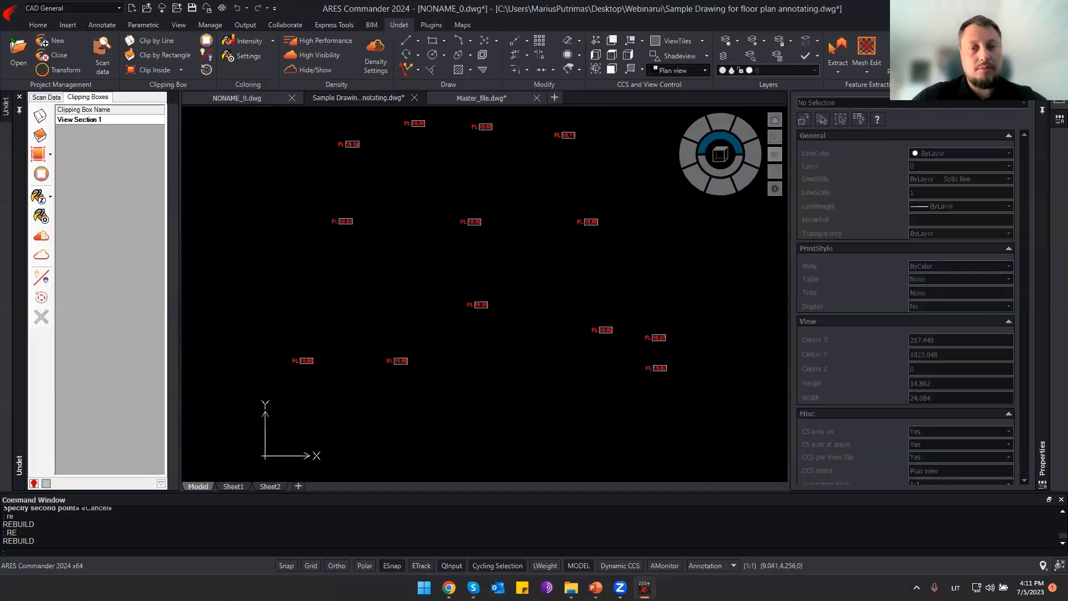
middle_drag(466, 384, 468, 381)
scroll(467, 371, up, 3)
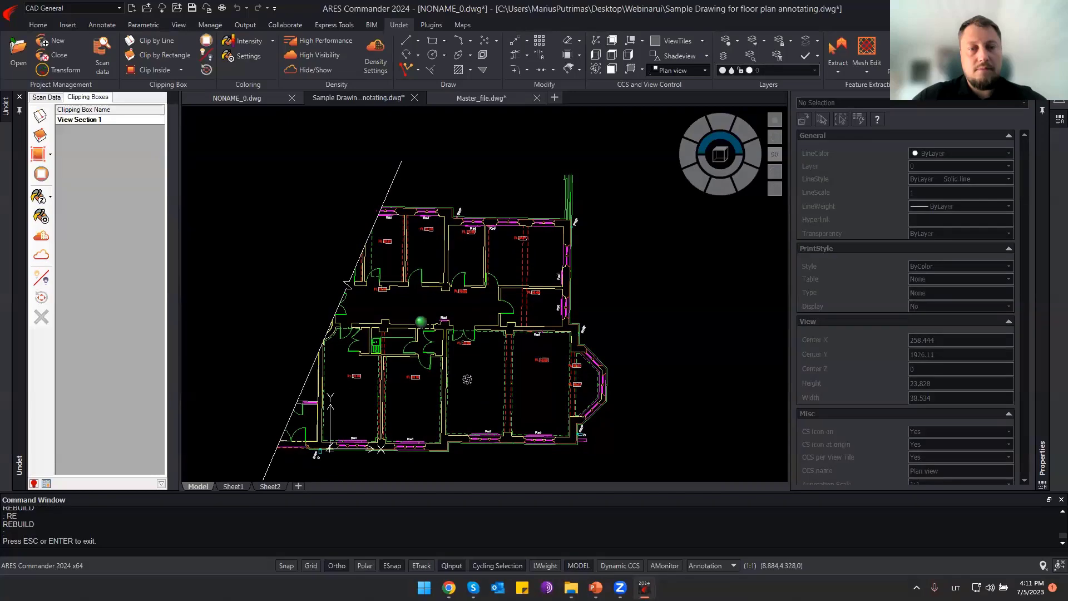
scroll(470, 352, up, 3)
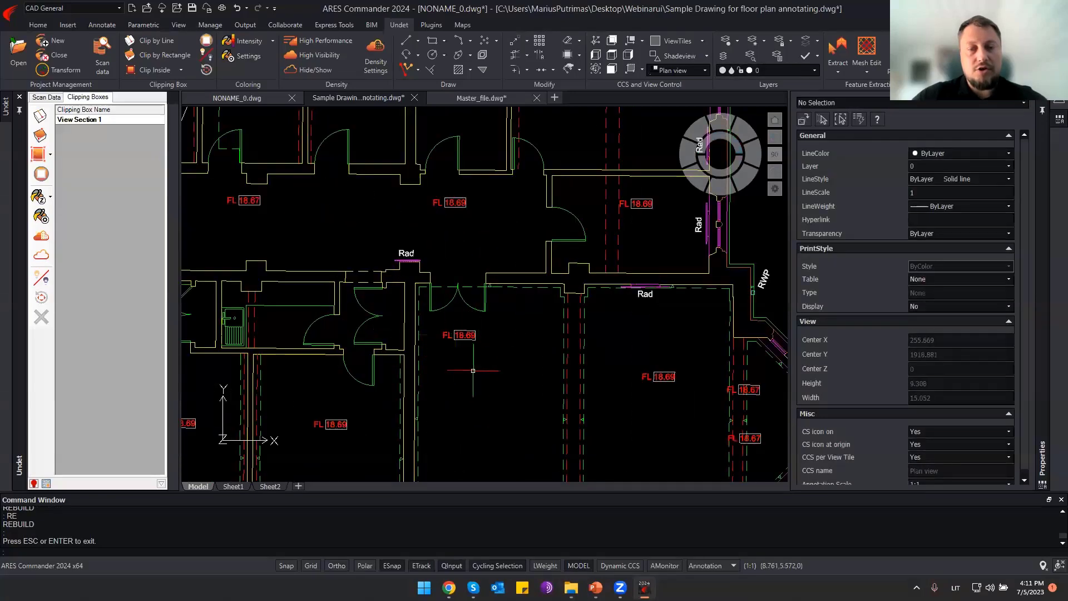
scroll(473, 370, down, 2)
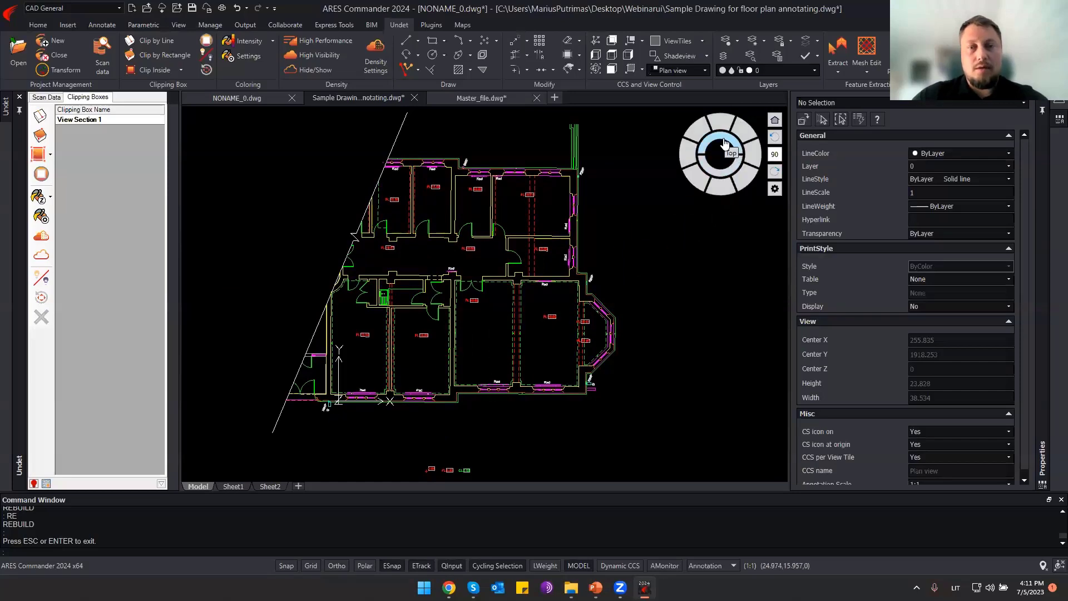
Set the top view by active CCS and display the clipped point cloud again around the source level blocks below the plan.
click(725, 143)
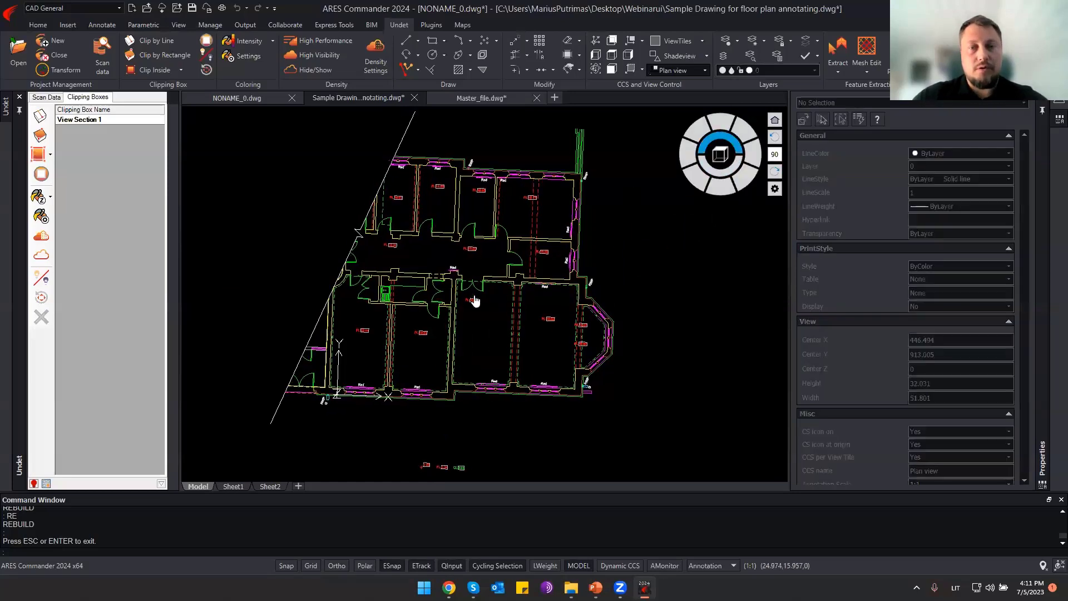
click(611, 55)
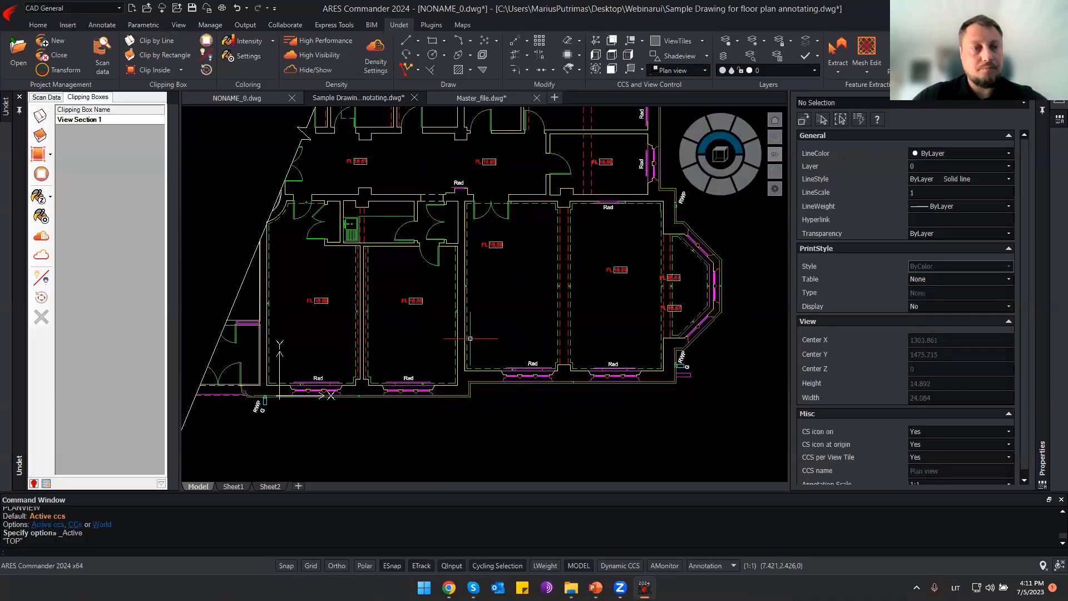
click(40, 257)
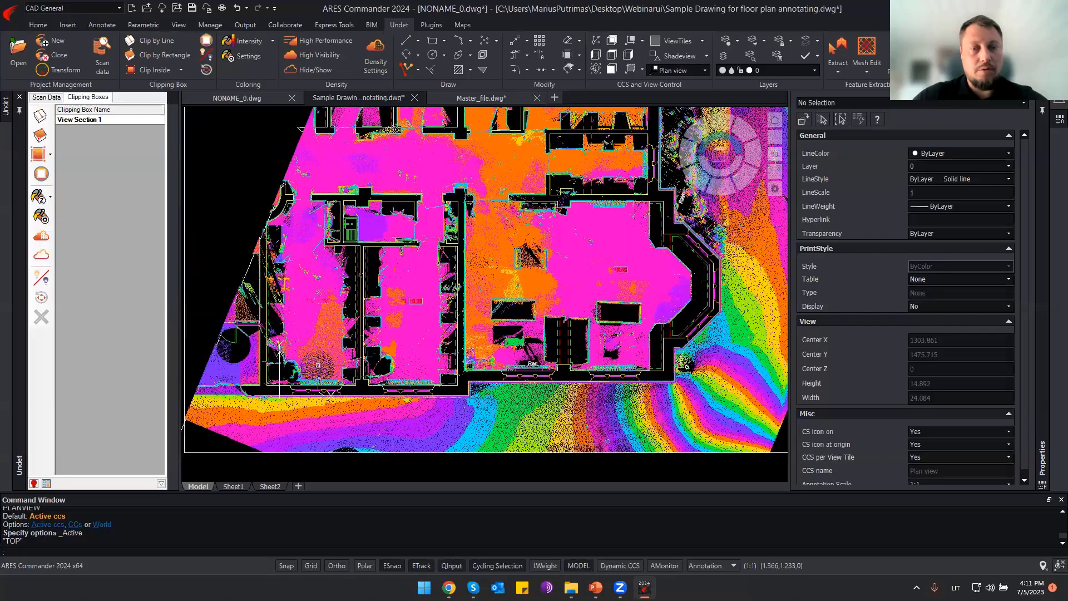
middle_drag(515, 261, 503, 213)
middle_drag(310, 367, 293, 260)
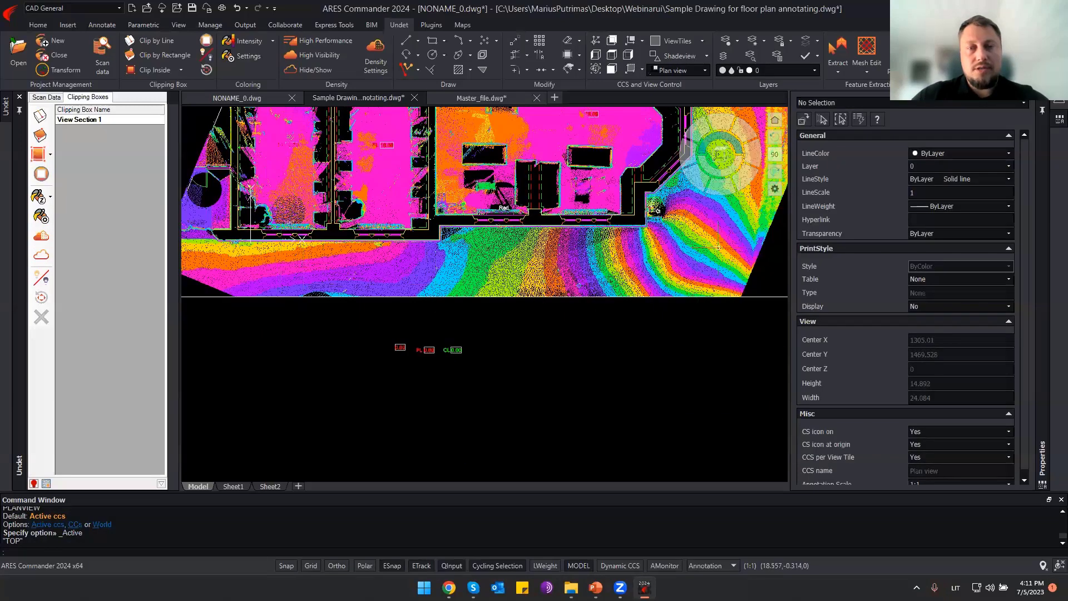
scroll(365, 272, up, 2)
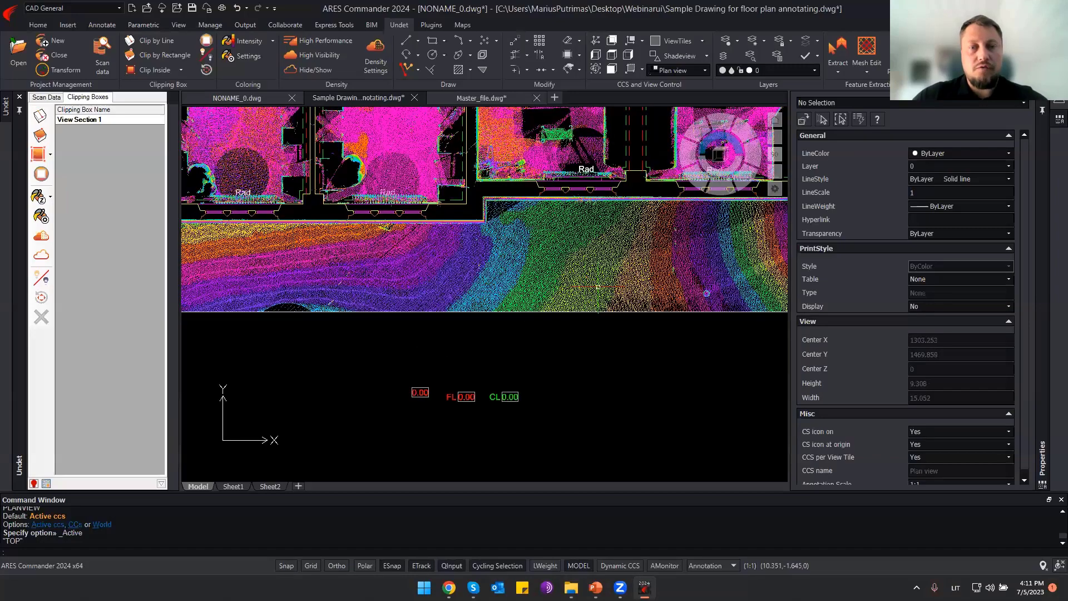
scroll(597, 287, down, 2)
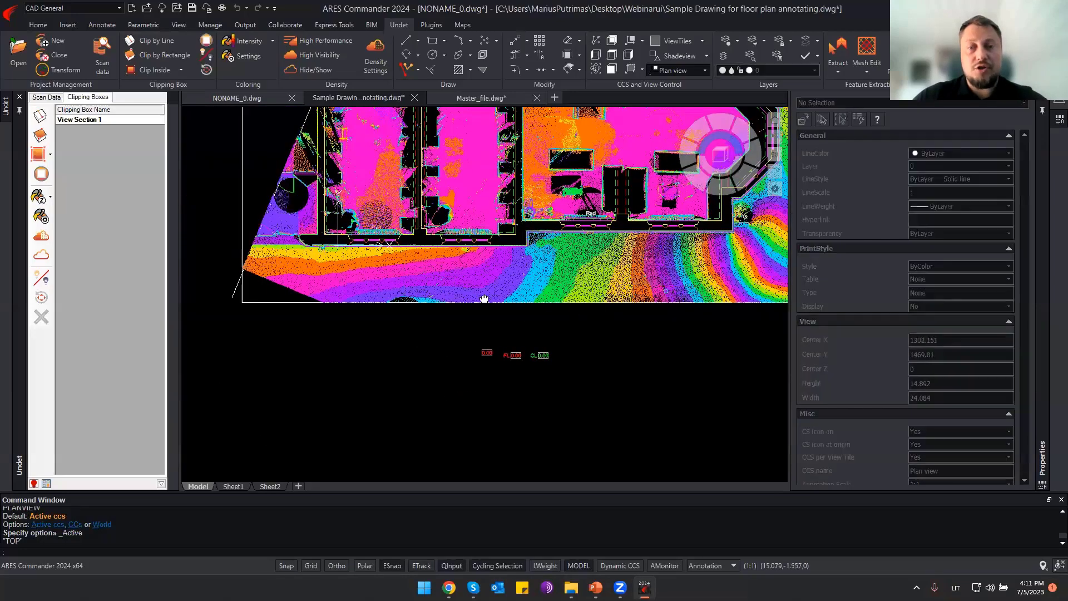
middle_drag(576, 288, 462, 305)
middle_drag(400, 294, 607, 263)
scroll(457, 363, up, 2)
scroll(458, 363, up, 2)
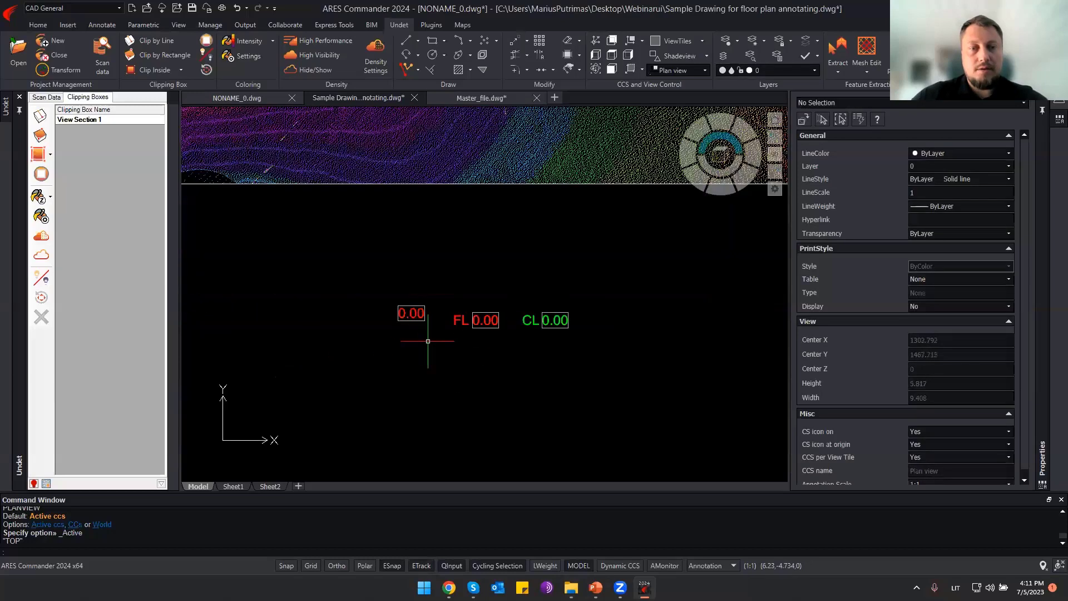
Copy the level block without a prefix from its insertion point onto exterior ground points along the lower facade and around the bay.
drag(424, 341, 357, 303)
scroll(382, 332, up, 2)
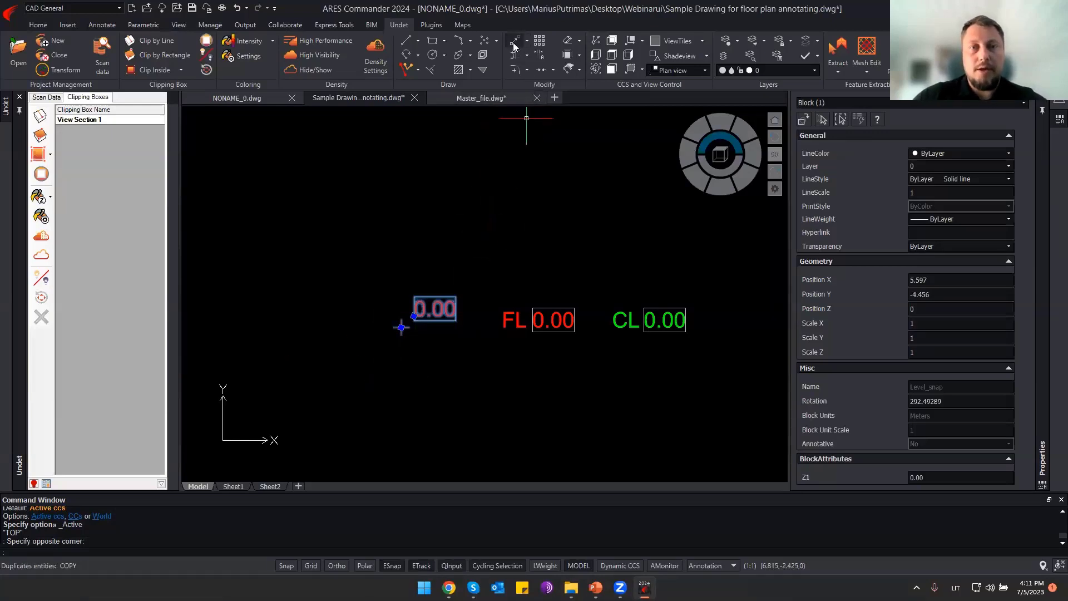
text(co)
key(Return)
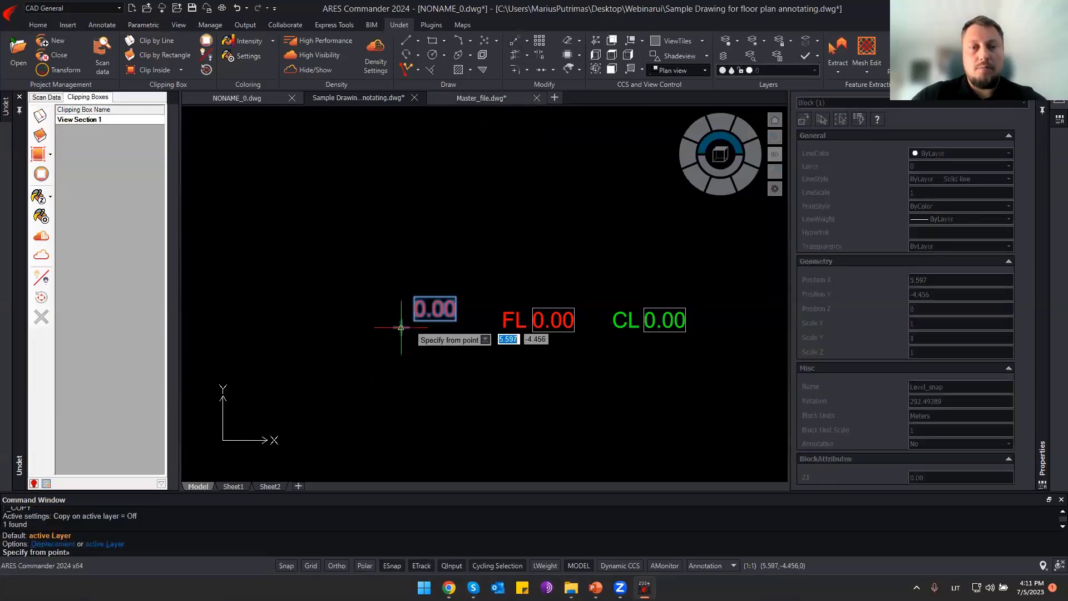
click(401, 326)
scroll(395, 350, down, 3)
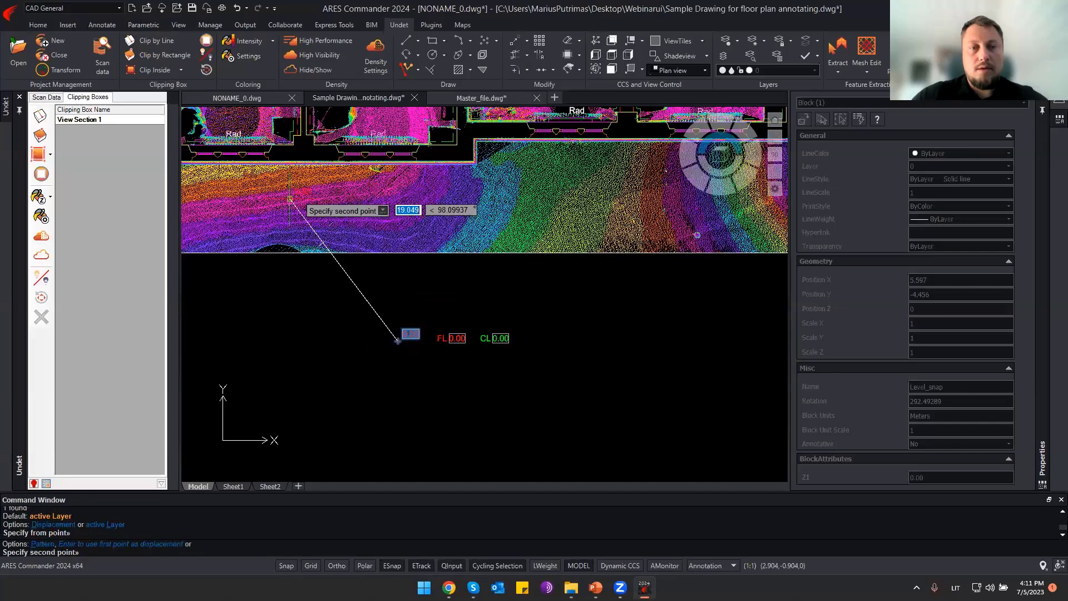
click(424, 216)
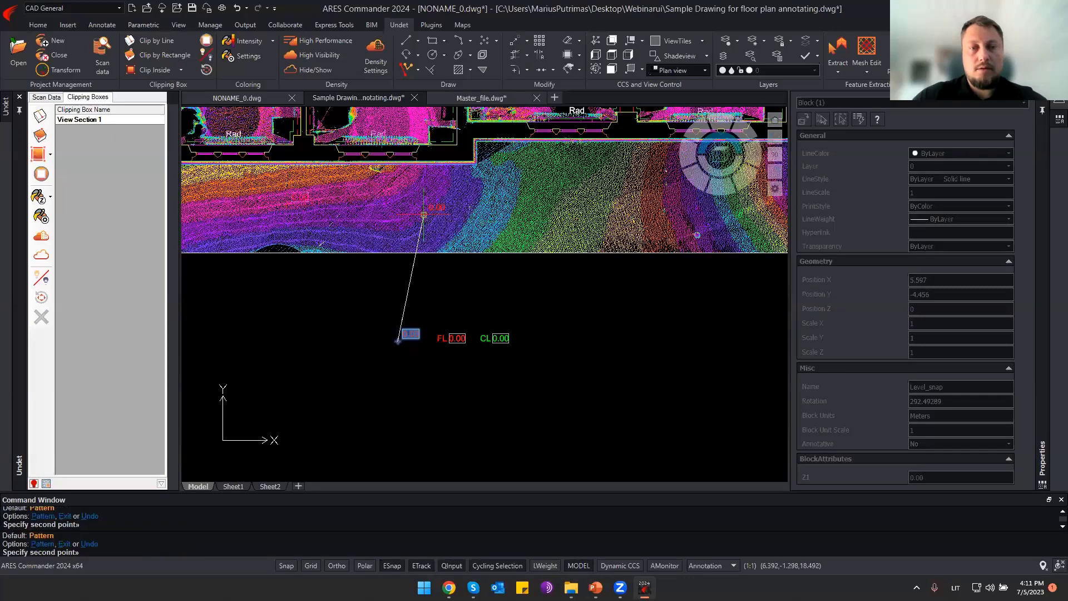
click(623, 199)
scroll(609, 273, down, 3)
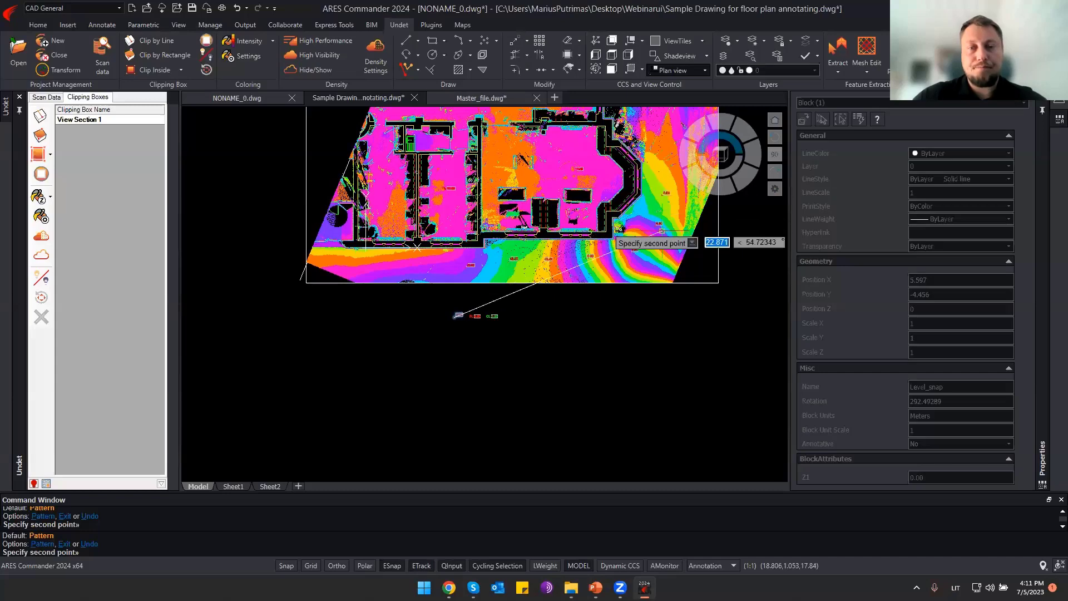
key(Escape)
Hide the point cloud and examine the exterior ground level values outside the facade.
click(42, 256)
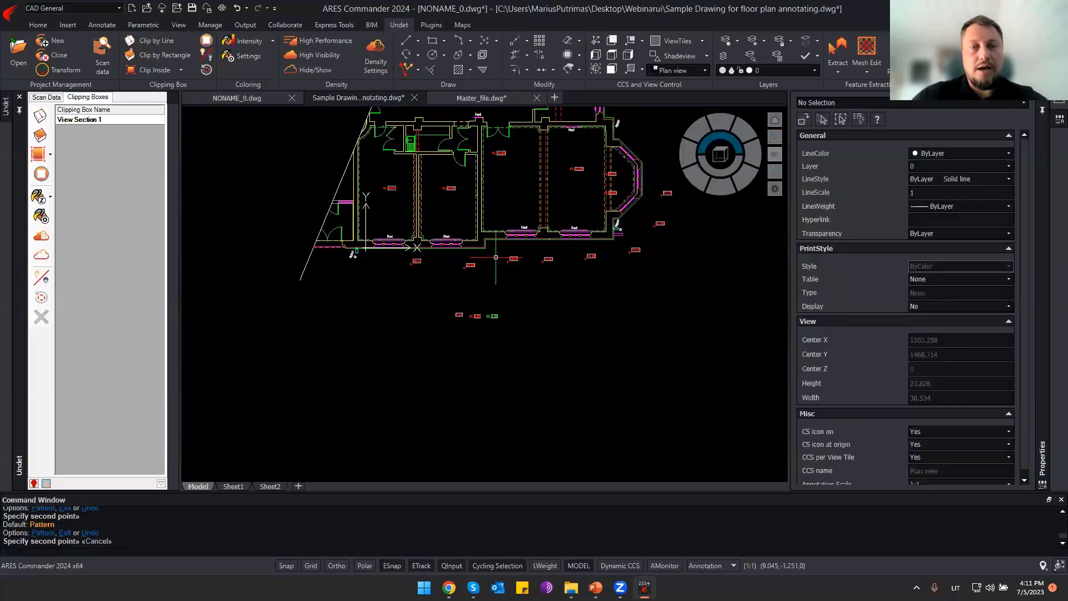
scroll(414, 260, up, 8)
mouse_move(414, 260)
middle_down()
mouse_move(410, 281)
mouse_move(317, 282)
mouse_move(374, 291)
mouse_move(613, 276)
mouse_move(409, 296)
middle_up()
scroll(409, 296, down, 8)
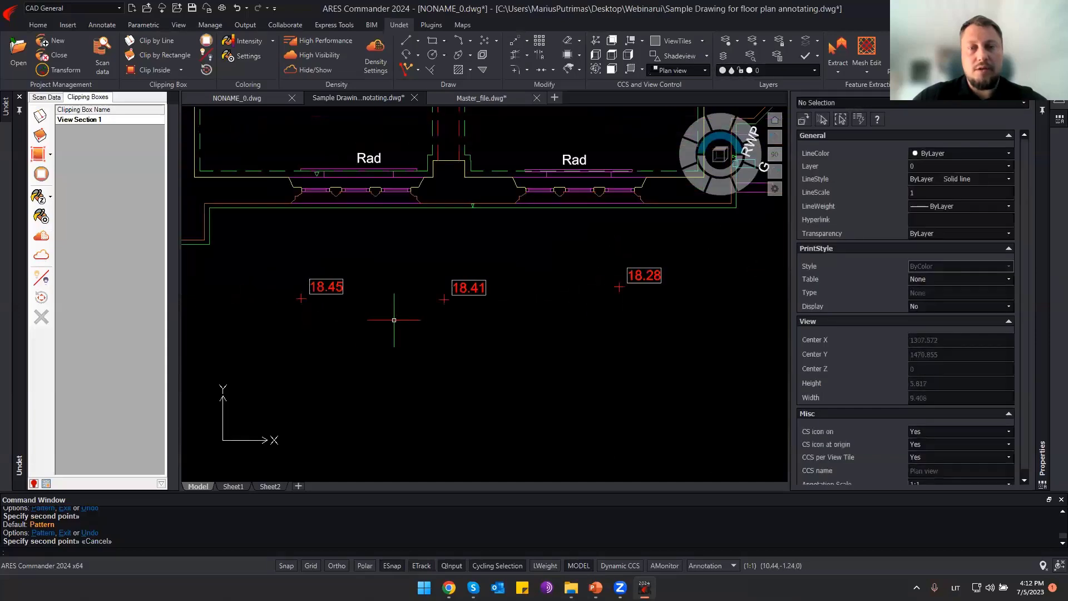
middle_drag(579, 376, 581, 378)
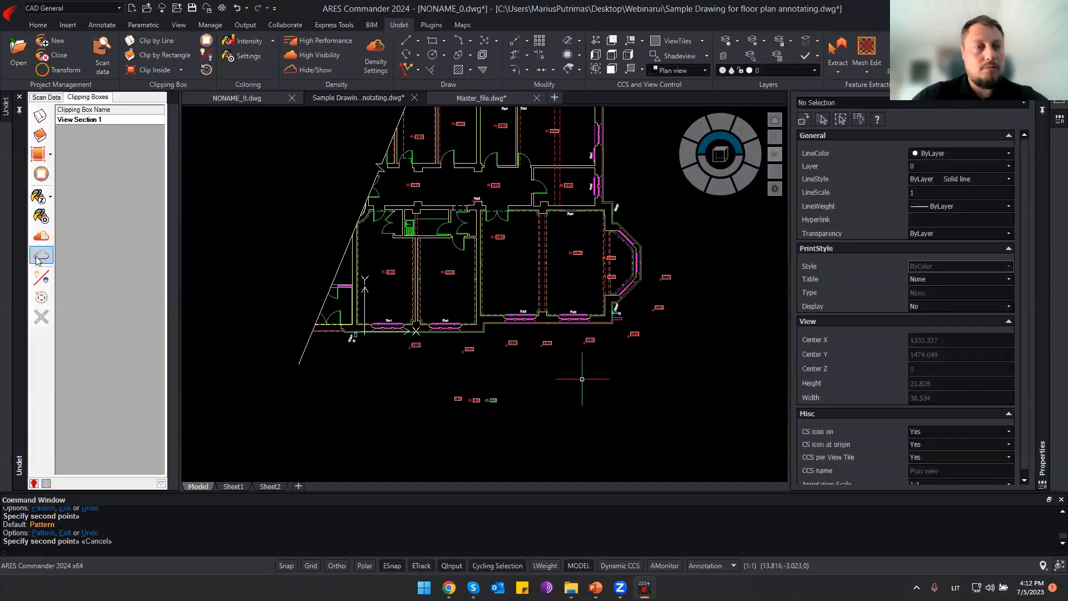
Display the point cloud again, view it from the side with Z pointing up, and color it by Intensity.
click(40, 257)
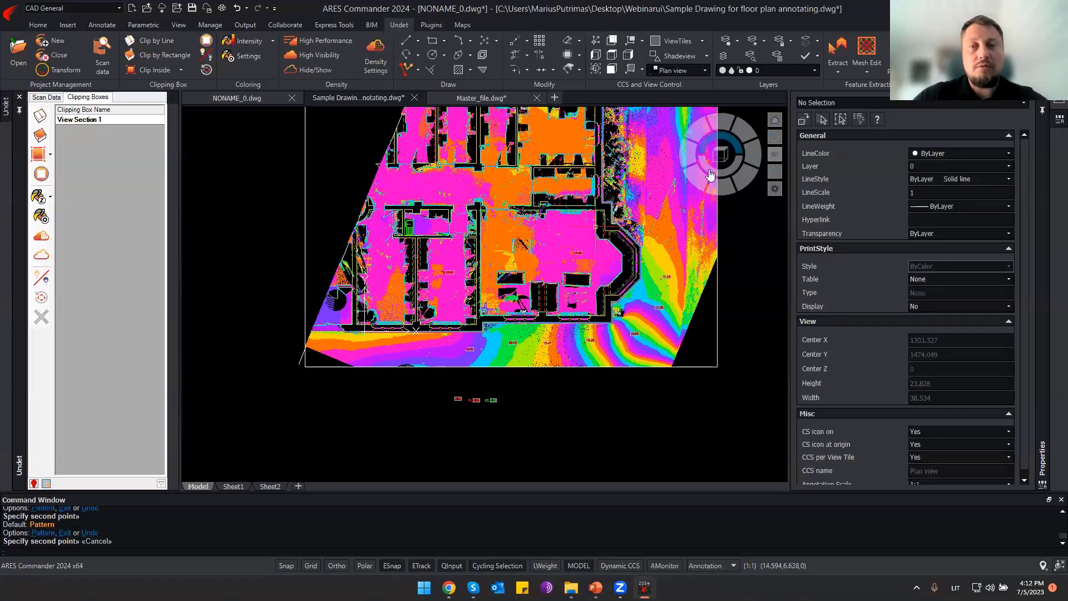
click(717, 192)
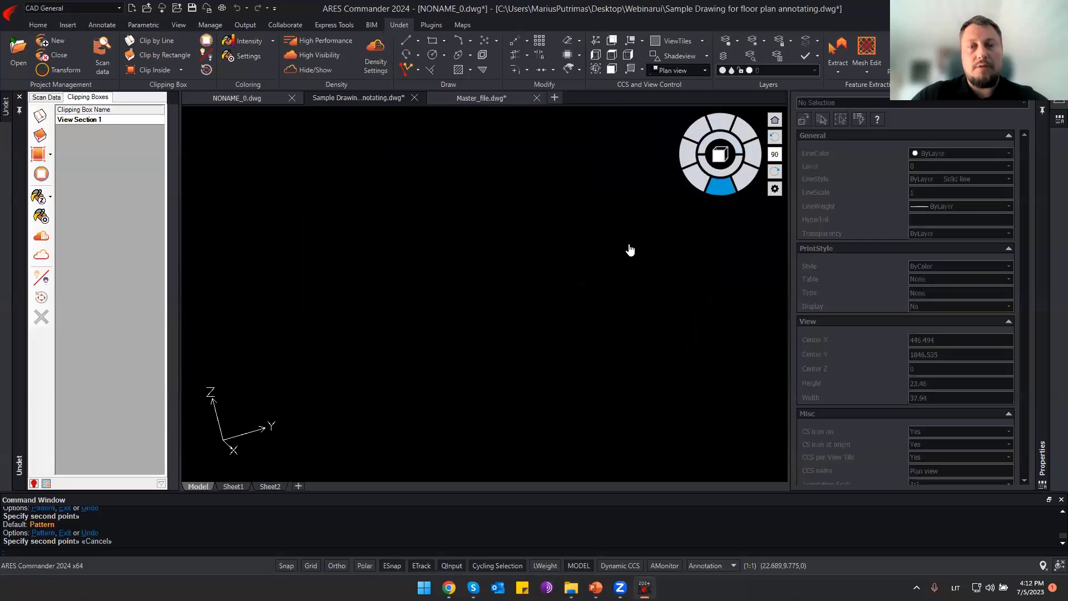
click(39, 197)
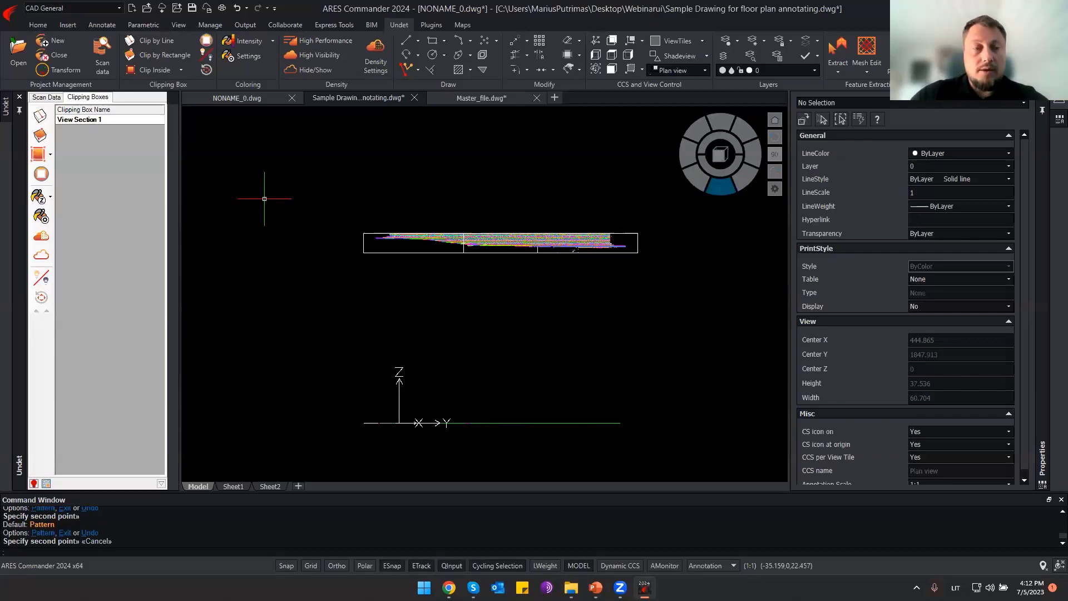
scroll(524, 232, up, 5)
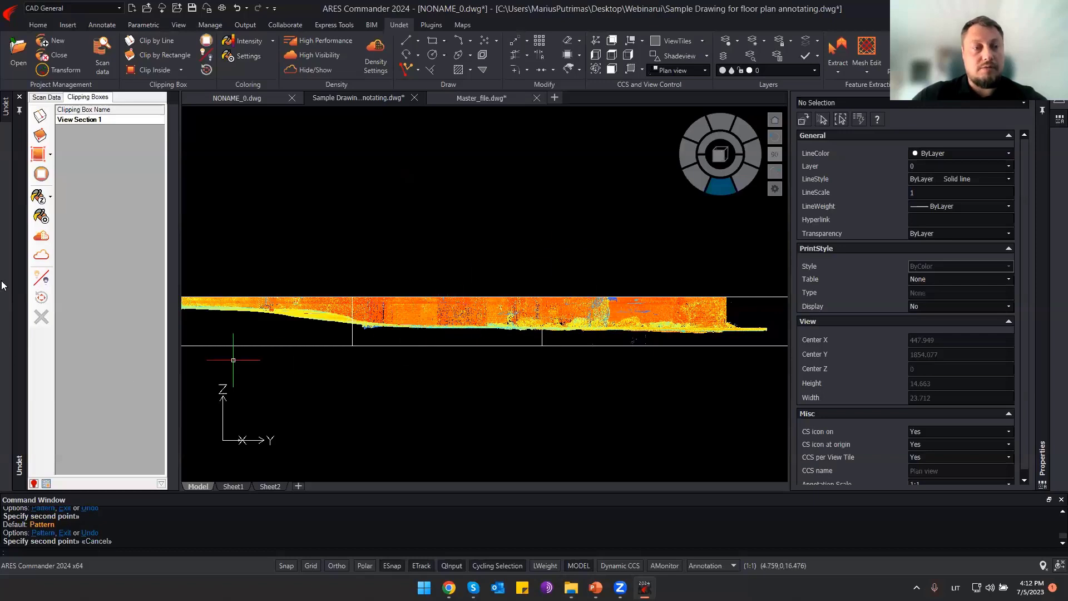
With entity snaps off, stretch the clipping box's top face upward above the building to a box height of about 8.5 m.
click(367, 332)
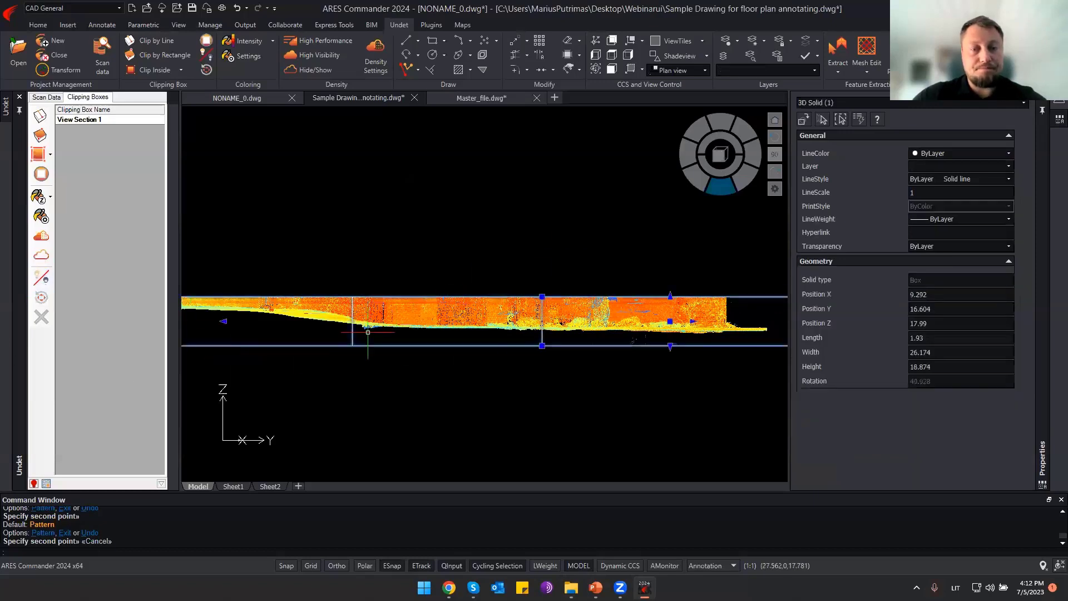
click(670, 295)
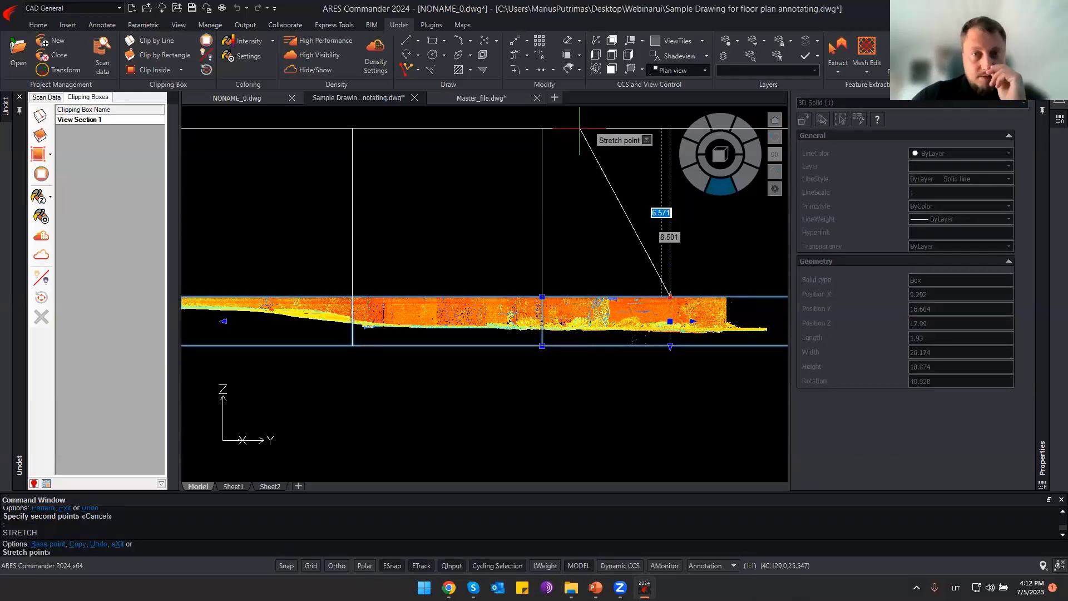
key(F3)
click(579, 128)
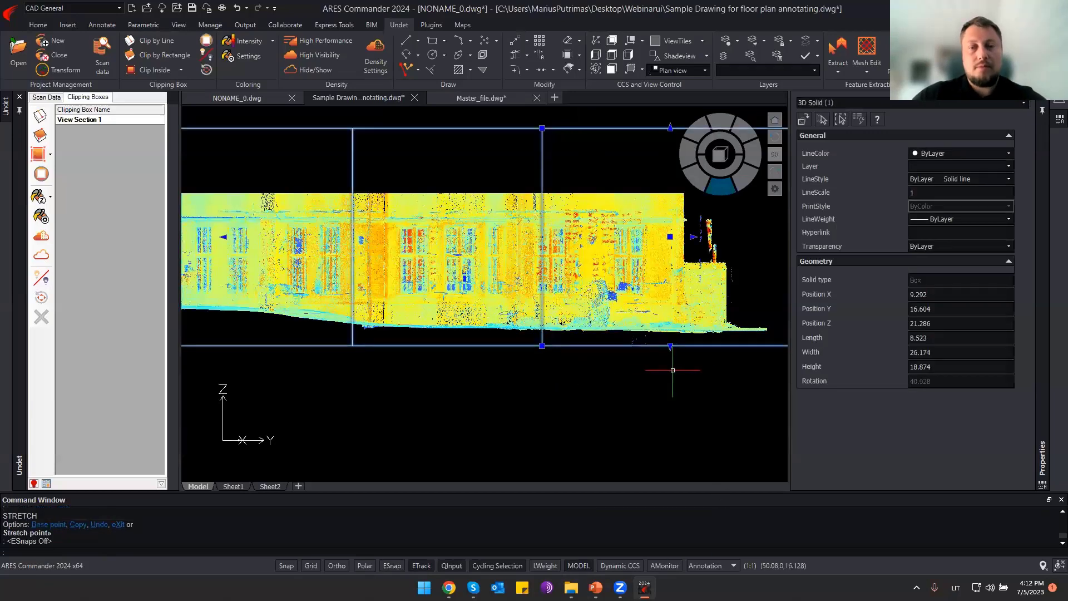
Raise the clipping box's bottom face to the upper part of the windows and lower its top face to just above the ceiling.
click(670, 346)
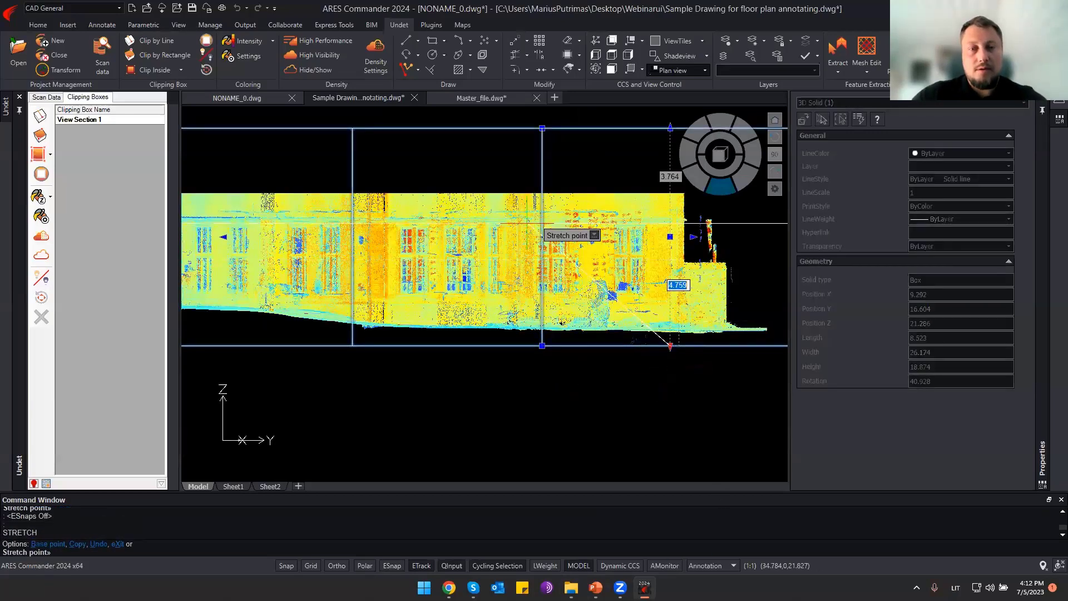
scroll(553, 231, up, 5)
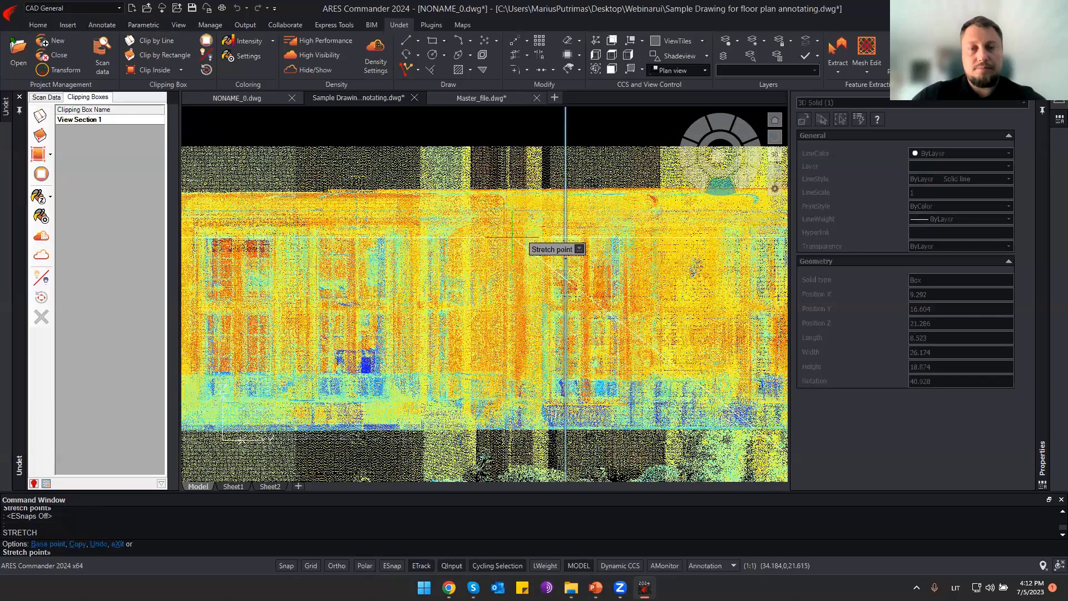
scroll(511, 237, up, 3)
scroll(511, 239, down, 8)
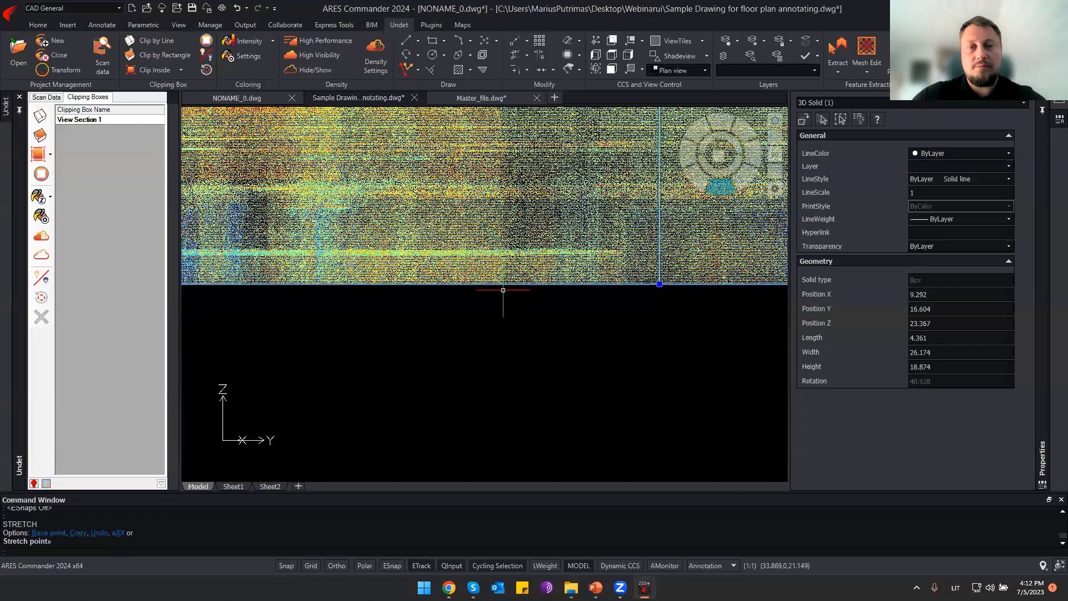
scroll(539, 260, up, 5)
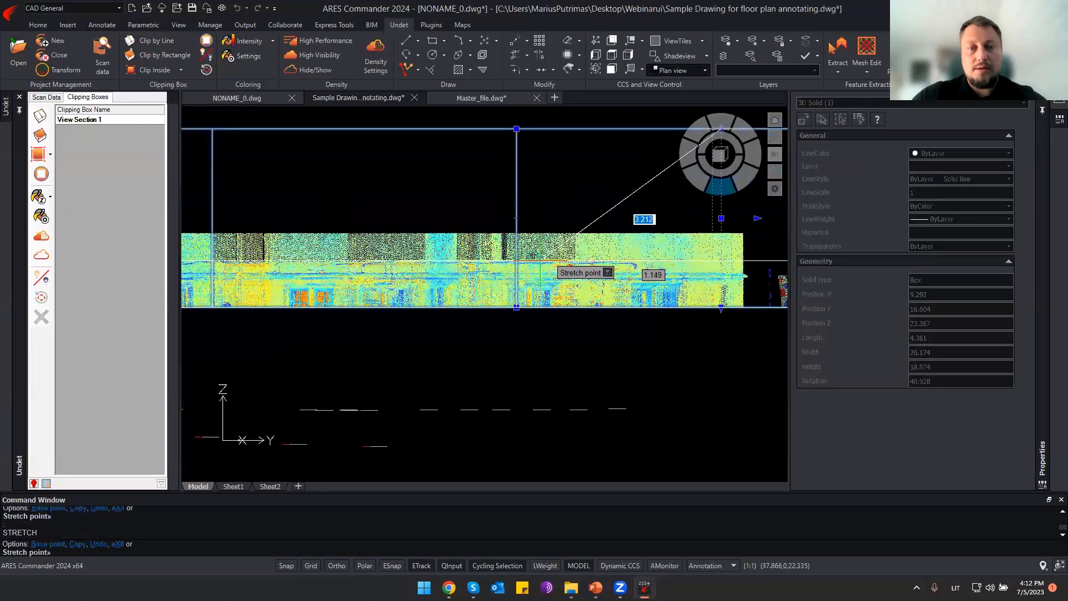
click(549, 236)
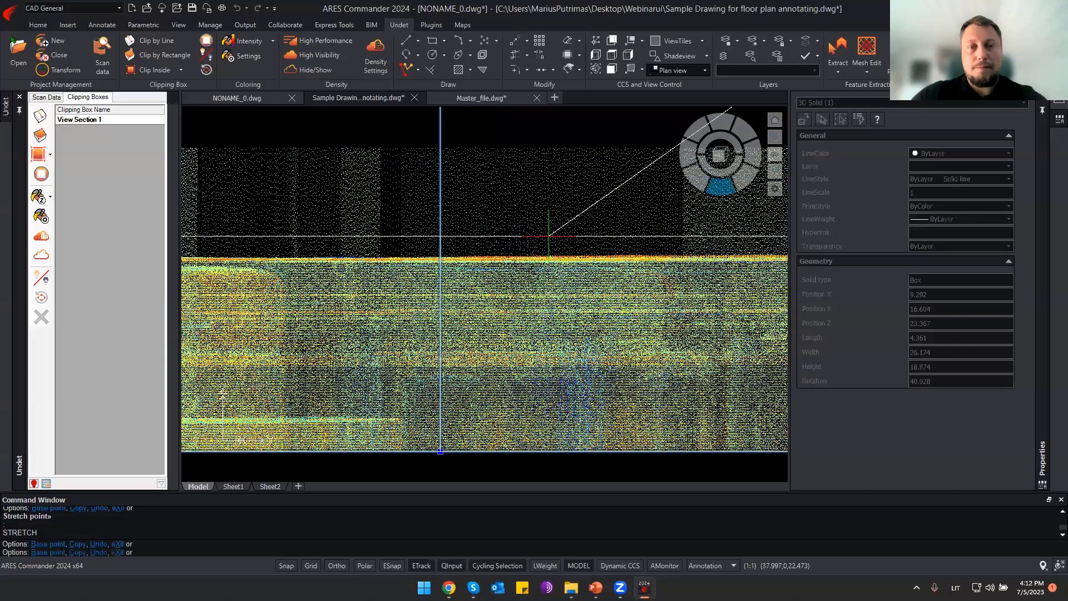
key(Escape)
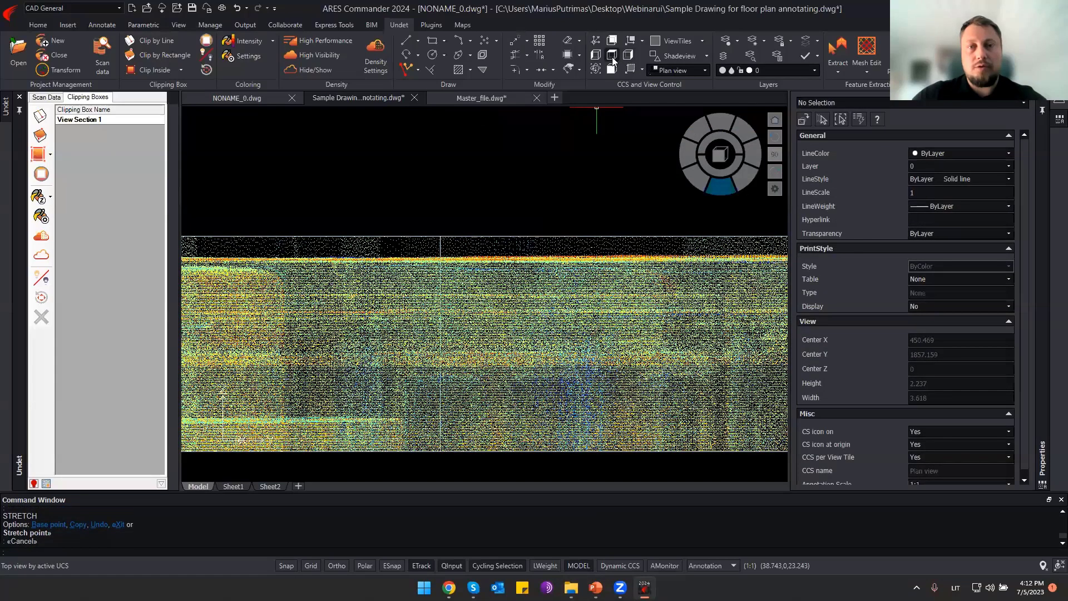
Return to the top view and color the clipped ceiling points by Plane.
click(612, 59)
scroll(455, 370, up, 2)
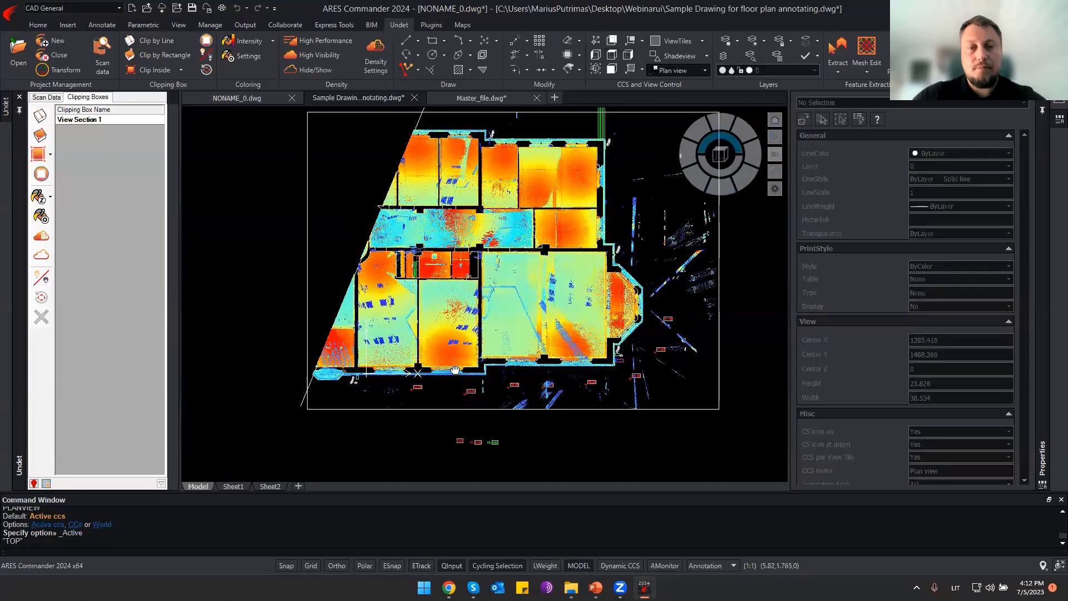
middle_drag(455, 370, 455, 417)
click(40, 197)
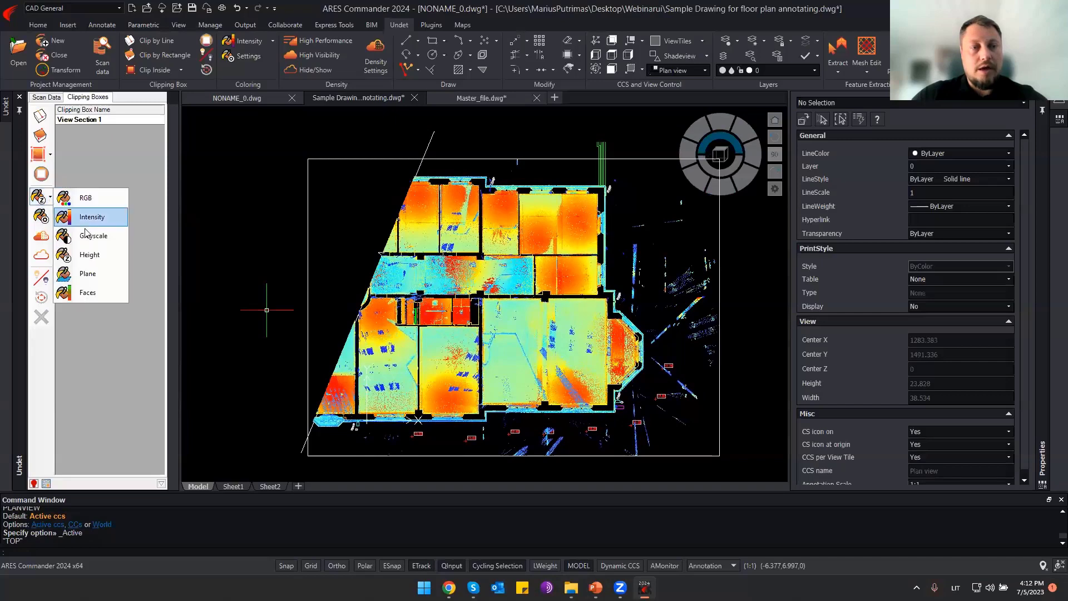
click(96, 279)
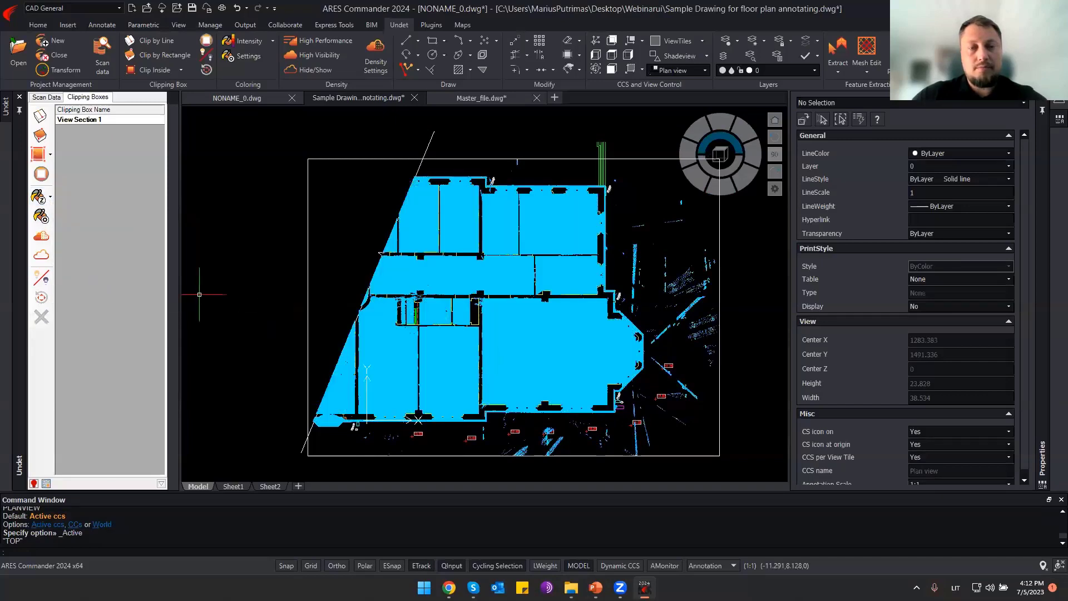
Choose the first overlapping region of the clipping box as the reference plane for the Plane coloring.
click(41, 217)
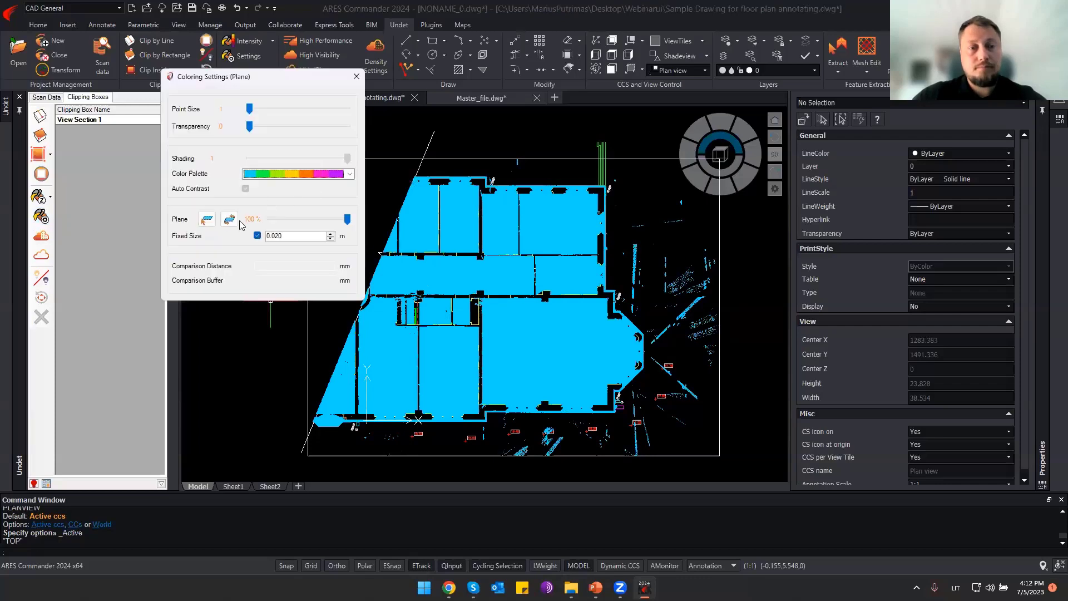
click(207, 220)
click(500, 288)
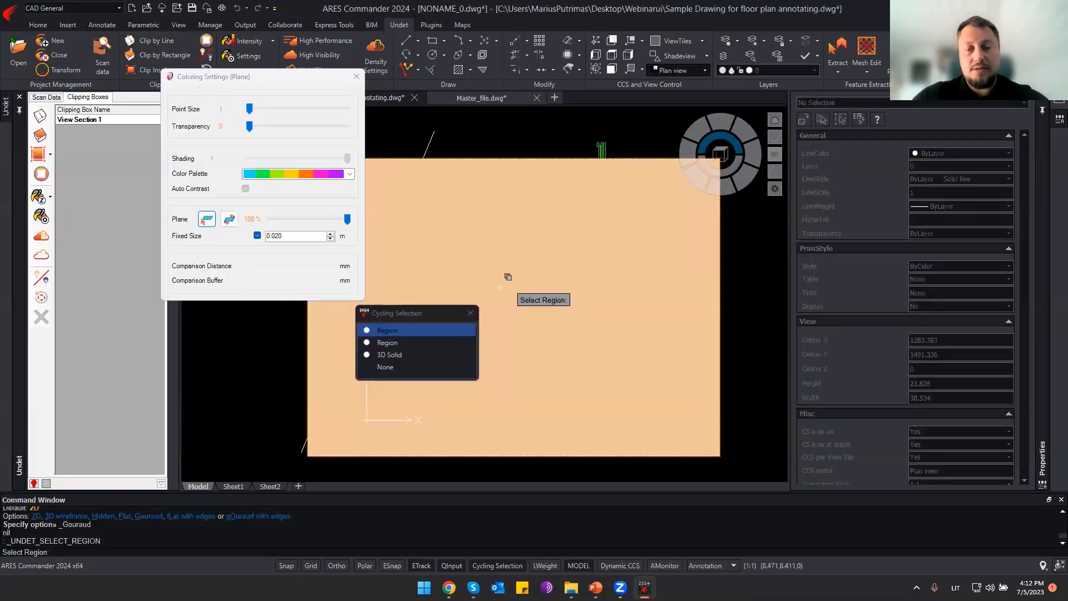
click(418, 329)
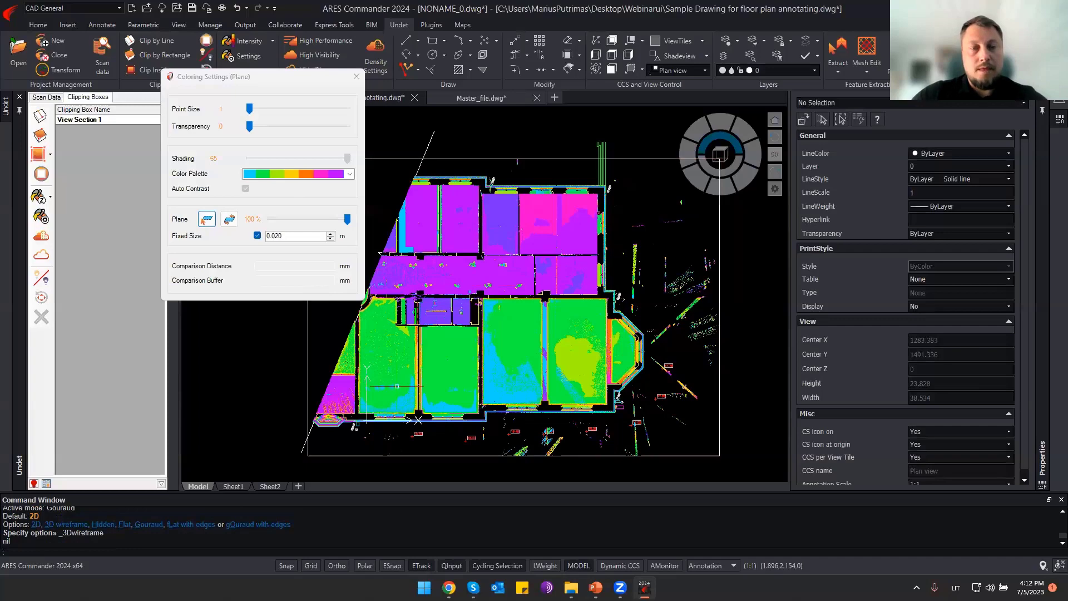
scroll(404, 386, up, 2)
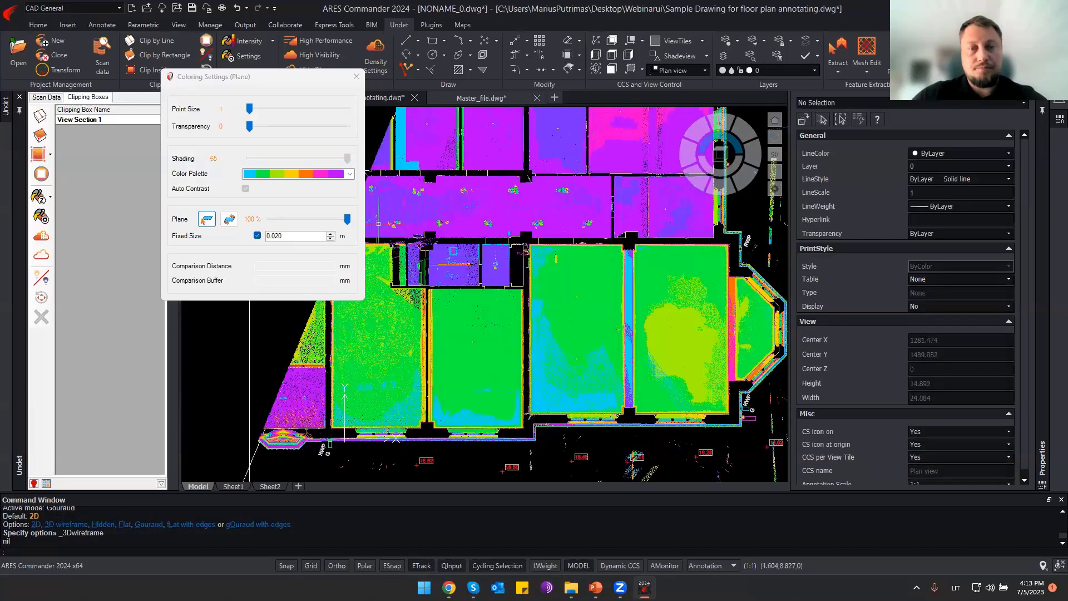
Set the transparency of the Plane-colored ceiling points to 84 so the floor plan shows through.
middle_drag(490, 209, 517, 135)
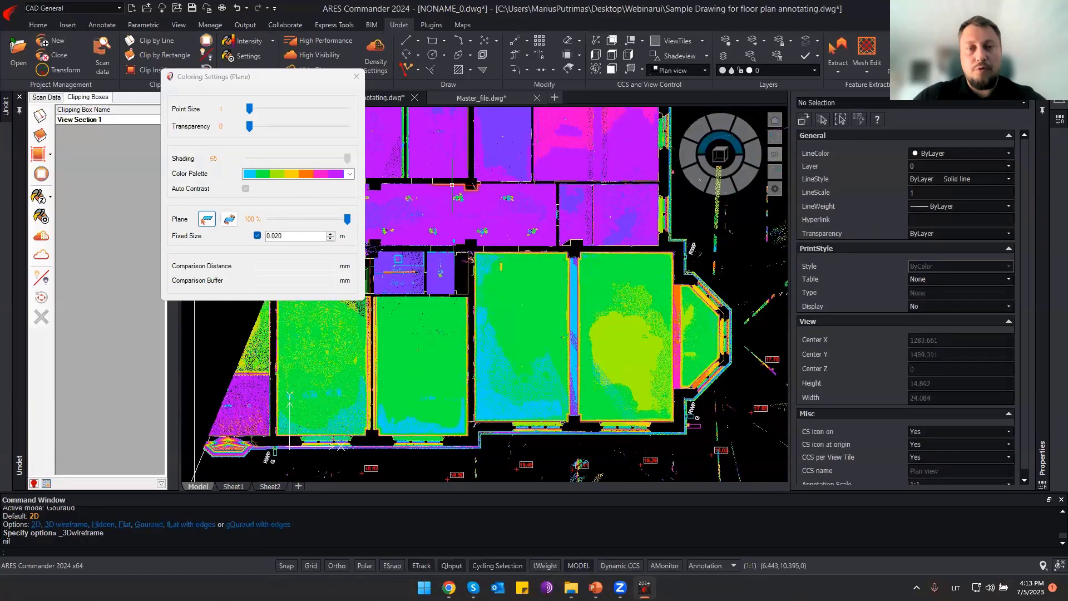
middle_drag(500, 191, 536, 266)
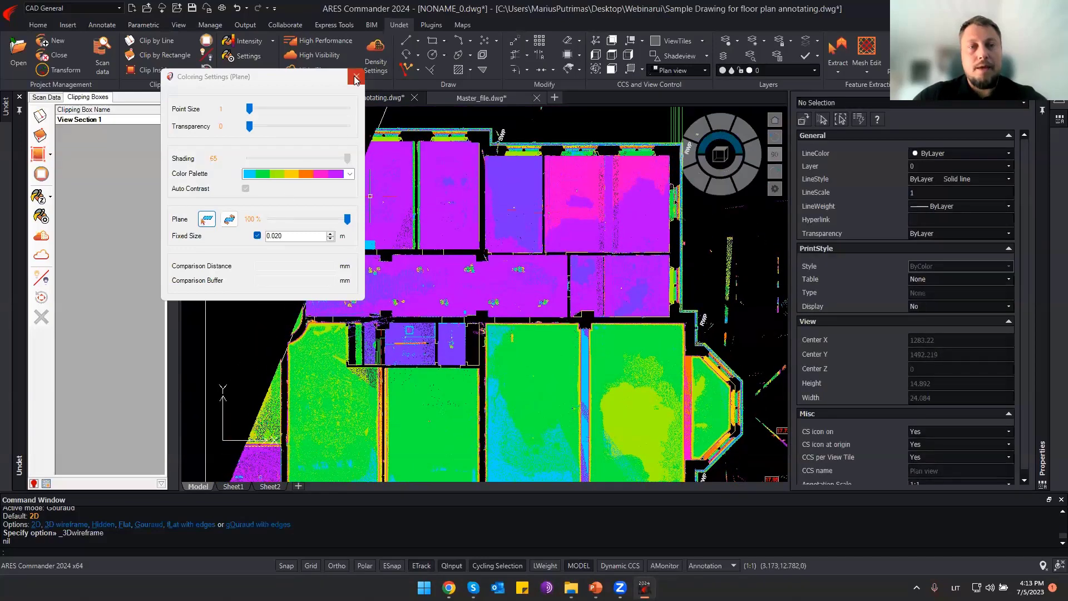
key(Escape)
middle_drag(501, 334, 477, 206)
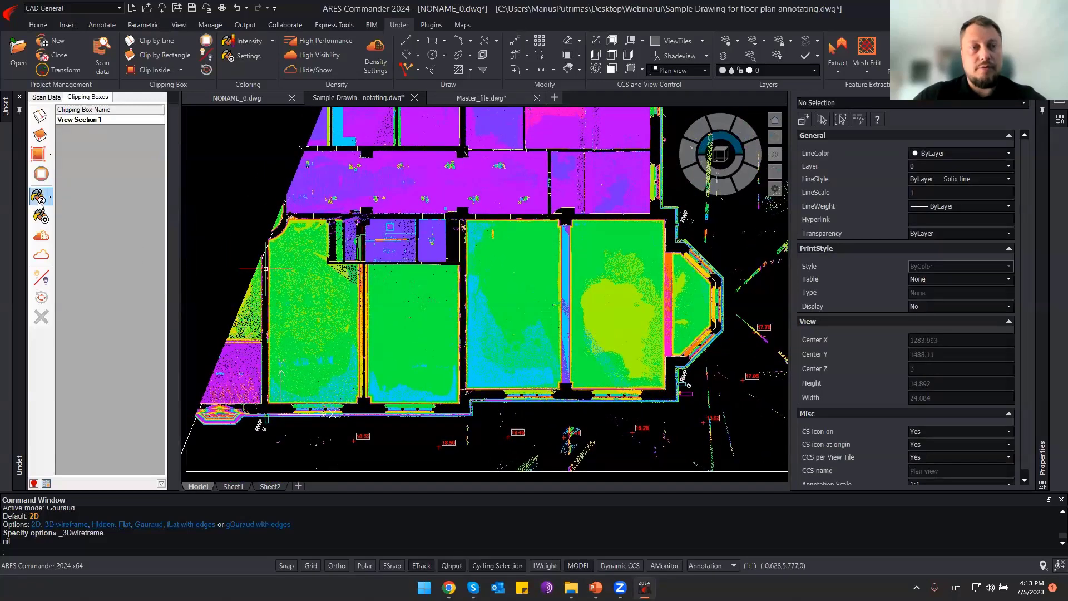
click(41, 217)
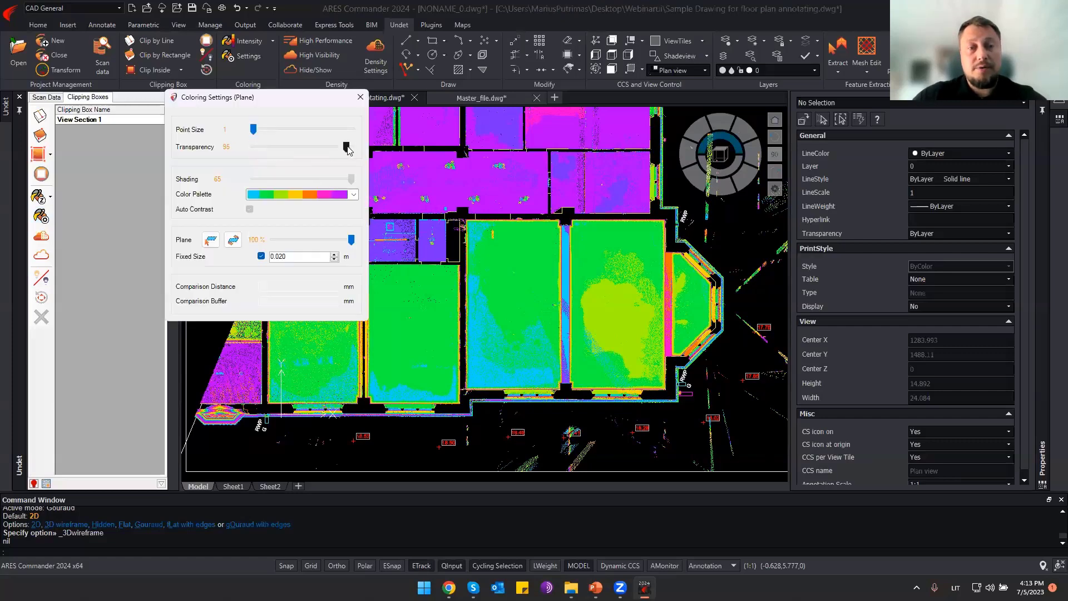
drag(349, 149, 336, 149)
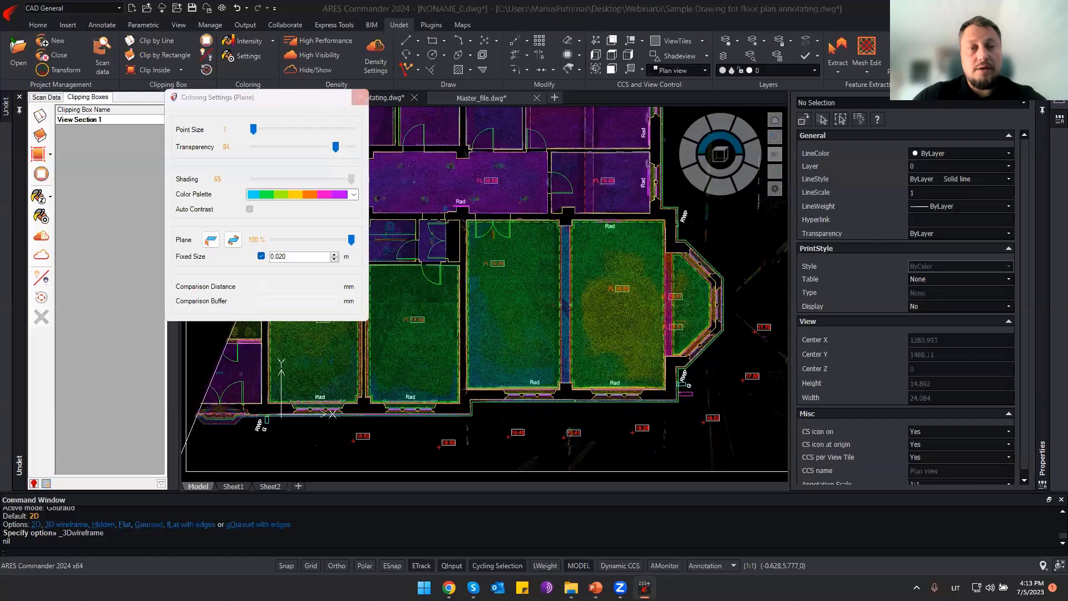
click(360, 97)
scroll(396, 353, up, 2)
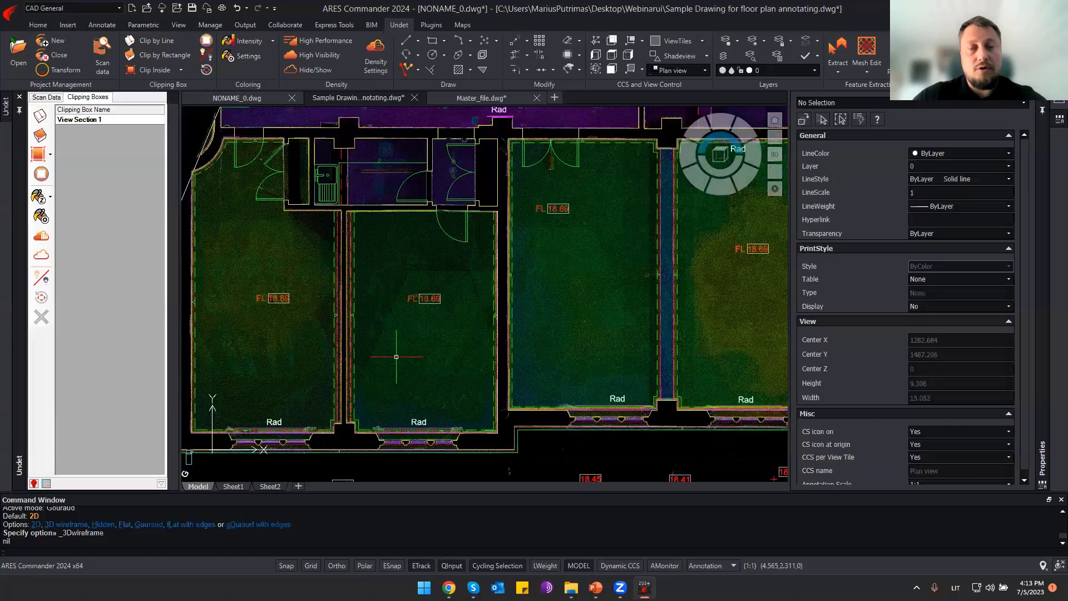
scroll(418, 299, down, 2)
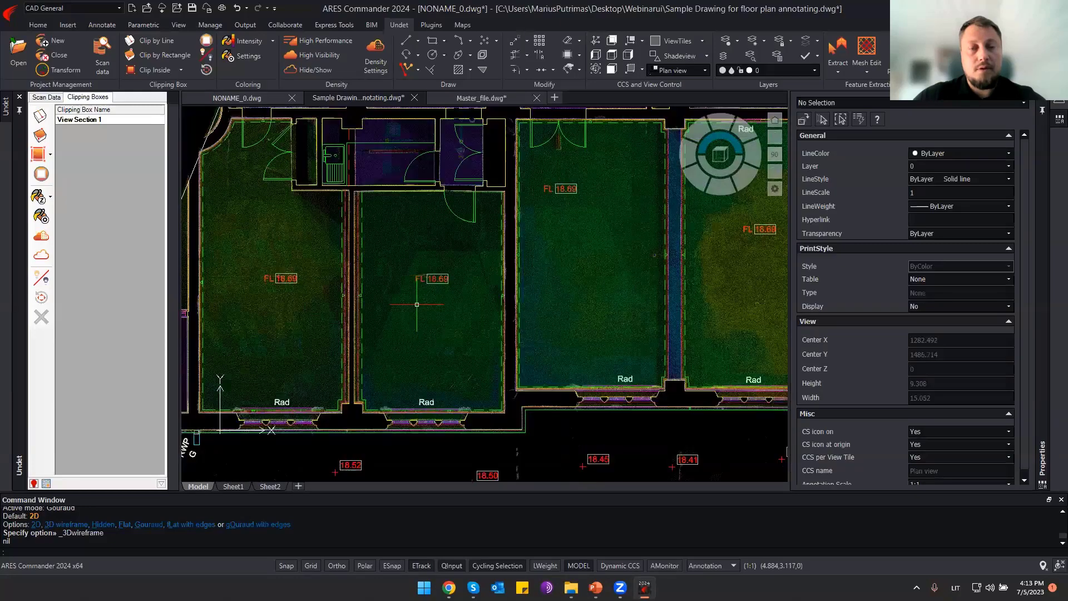
scroll(415, 301, down, 2)
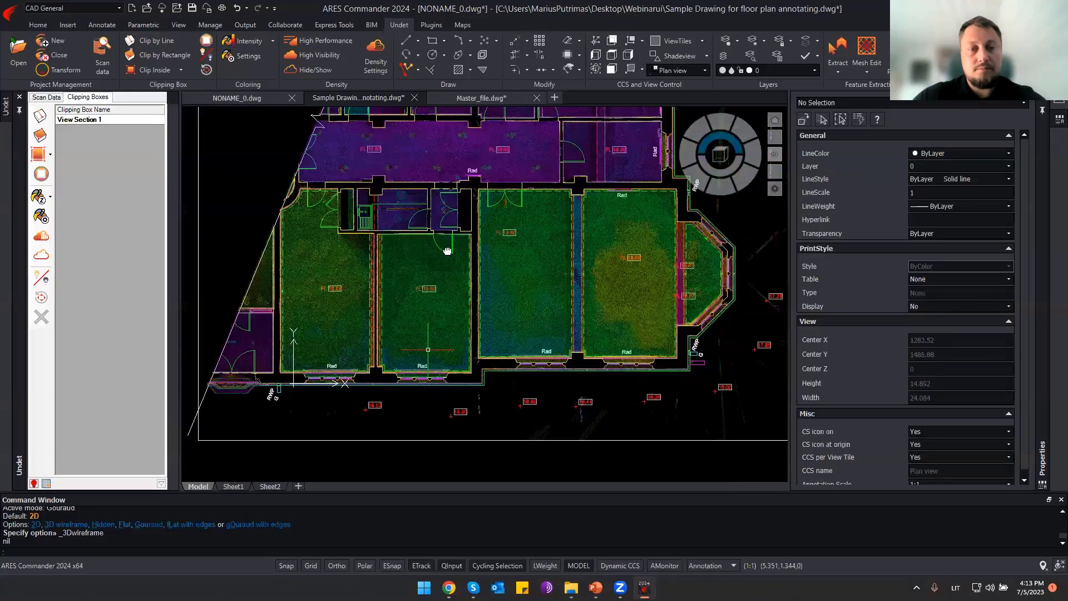
middle_drag(415, 301, 450, 255)
scroll(537, 378, up, 2)
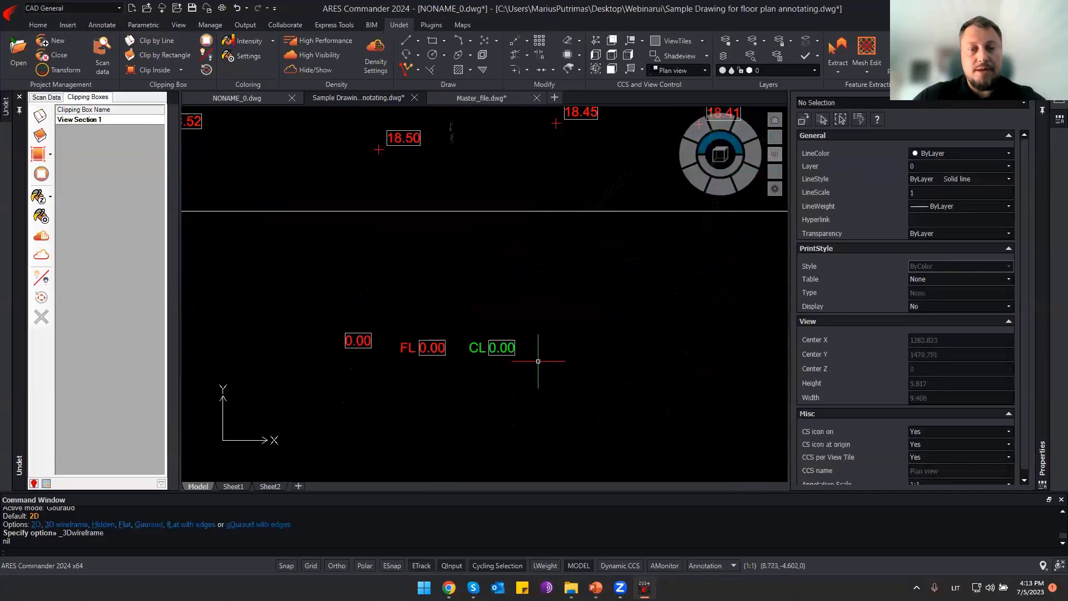
click(570, 361)
click(463, 333)
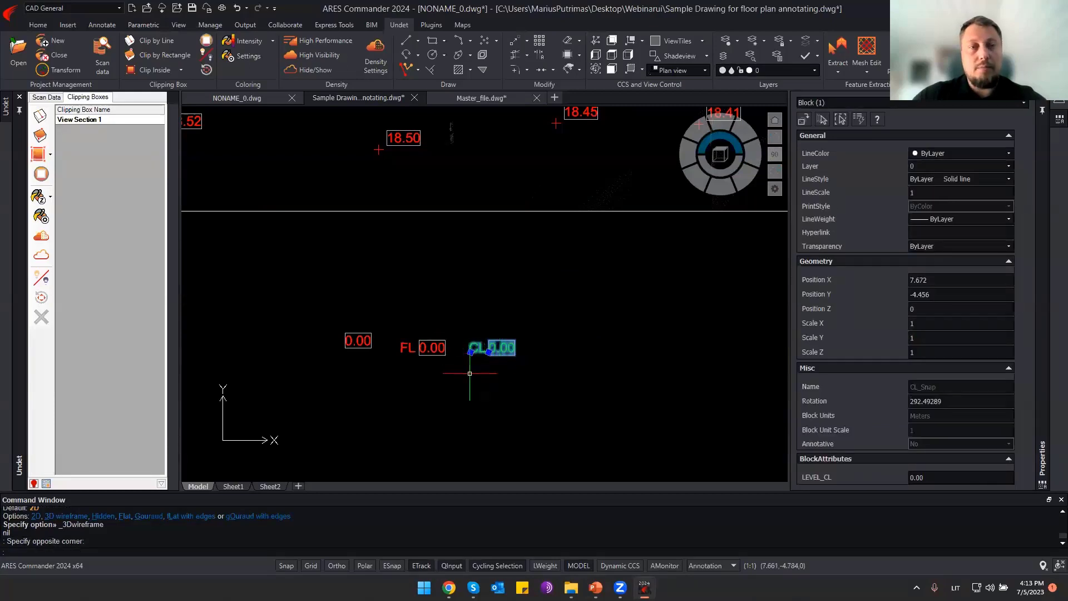
click(514, 41)
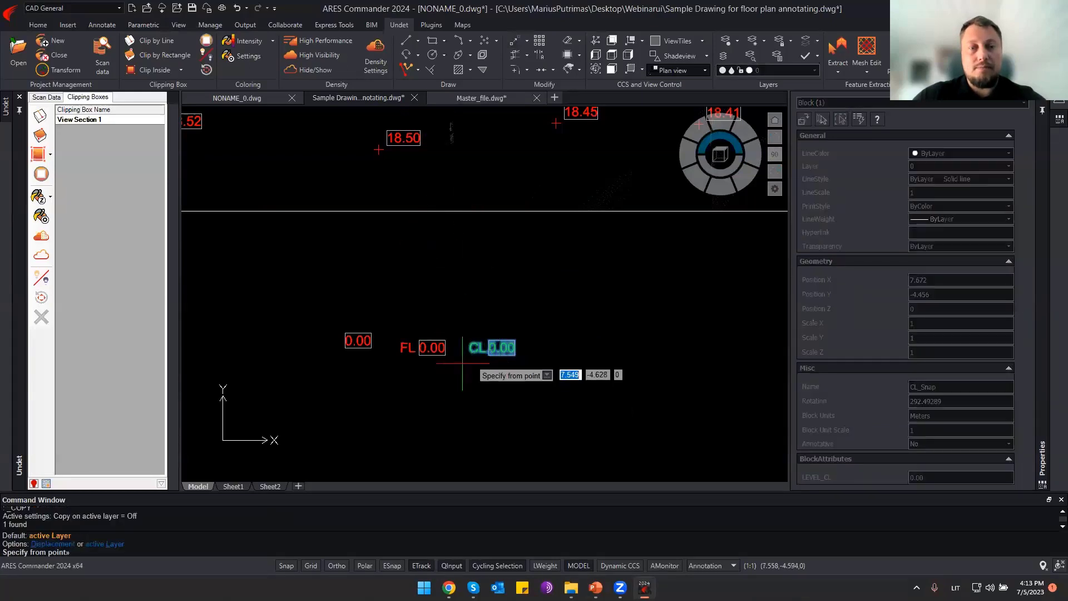
right_click(473, 347)
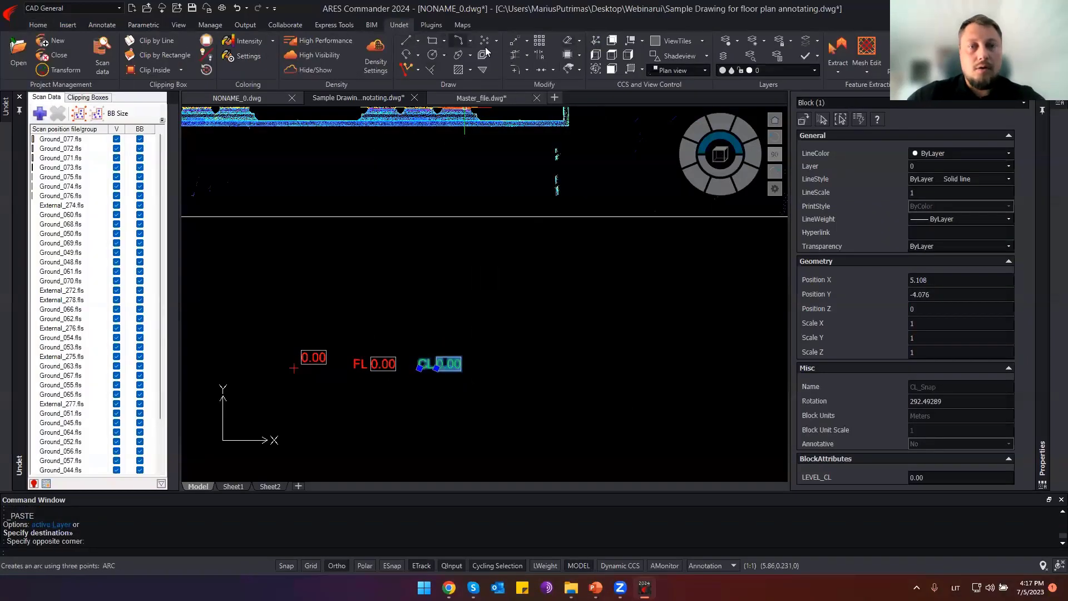
Copy the CL block by its insertion point to four ceiling spots, two in each large room beside the bay, with ortho off and entity snaps on.
click(514, 40)
shift+right_click(418, 372)
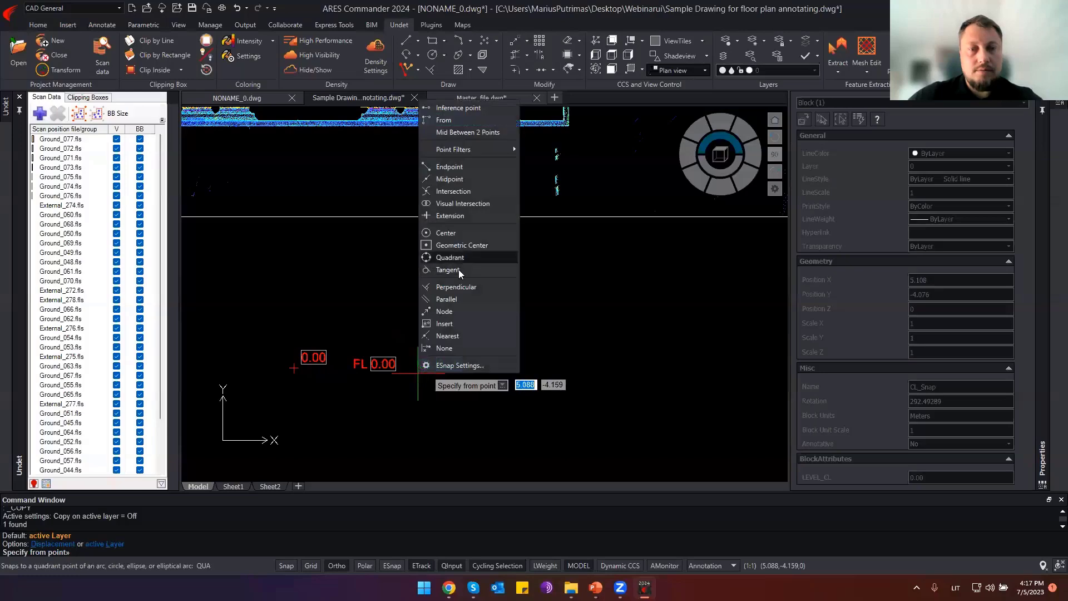
click(450, 323)
click(423, 364)
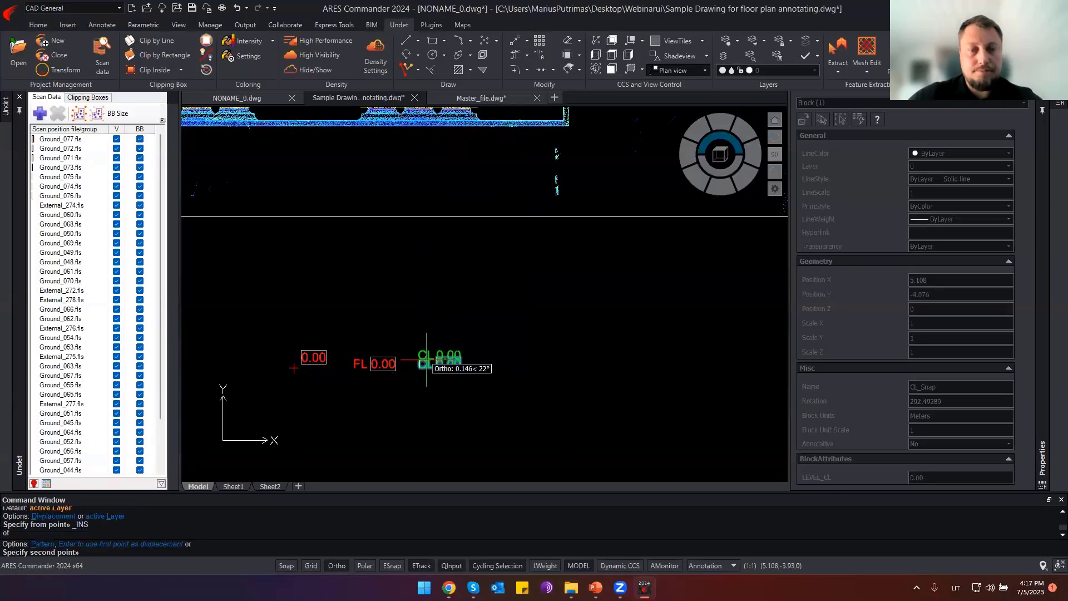
middle_drag(423, 197, 426, 462)
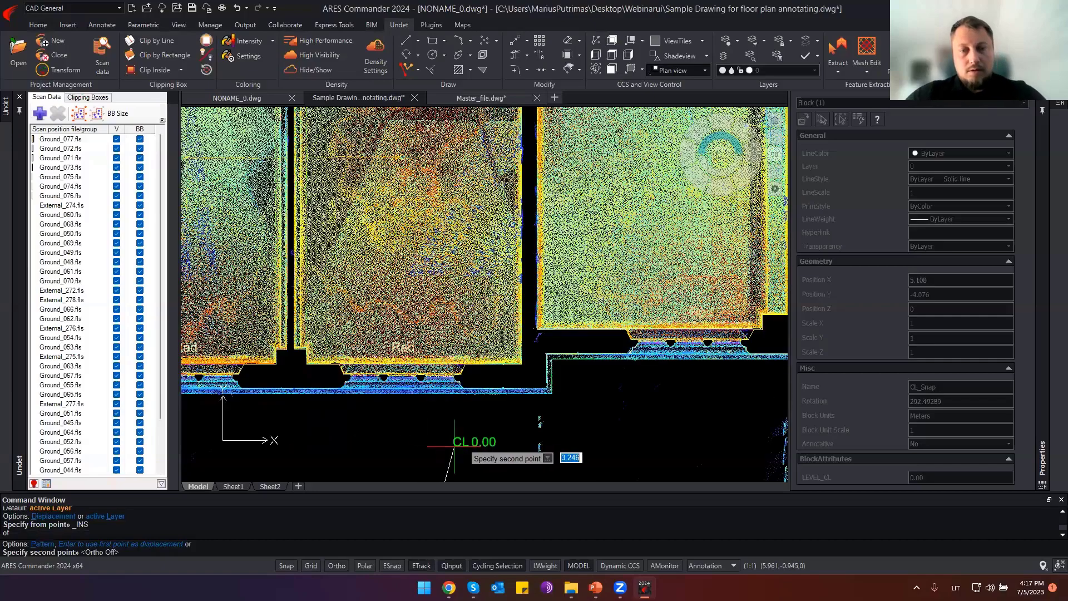
middle_drag(426, 295, 319, 369)
middle_drag(534, 231, 403, 303)
key(F3)
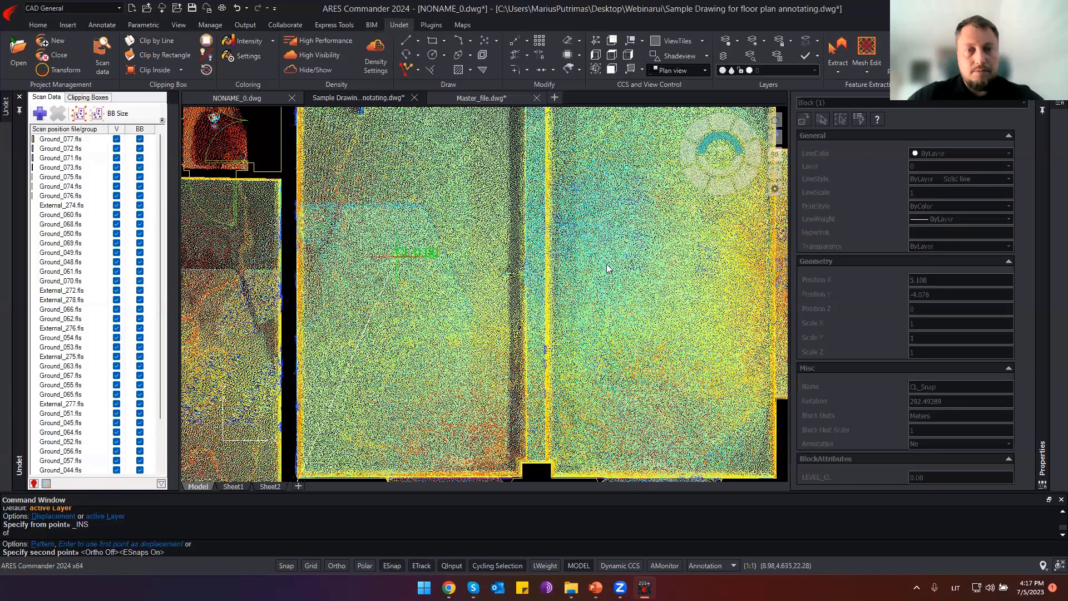
click(369, 257)
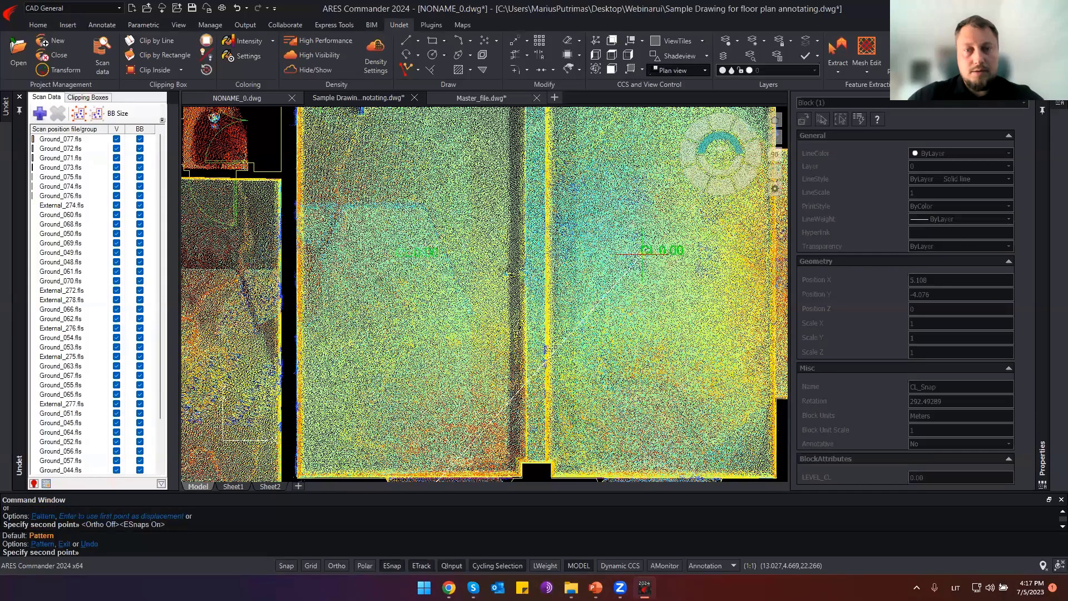
click(637, 400)
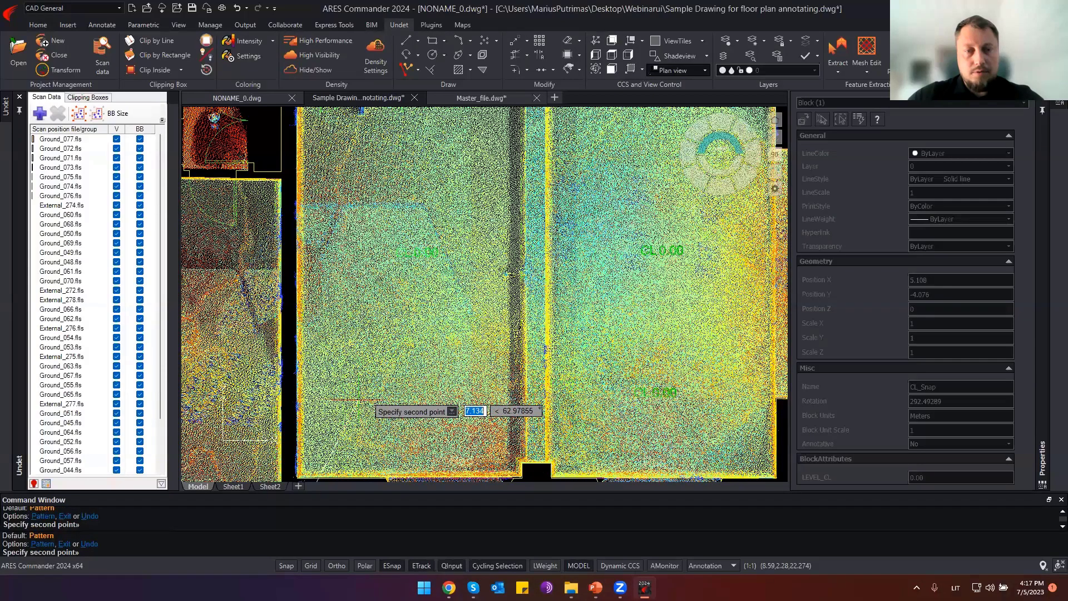
key(Escape)
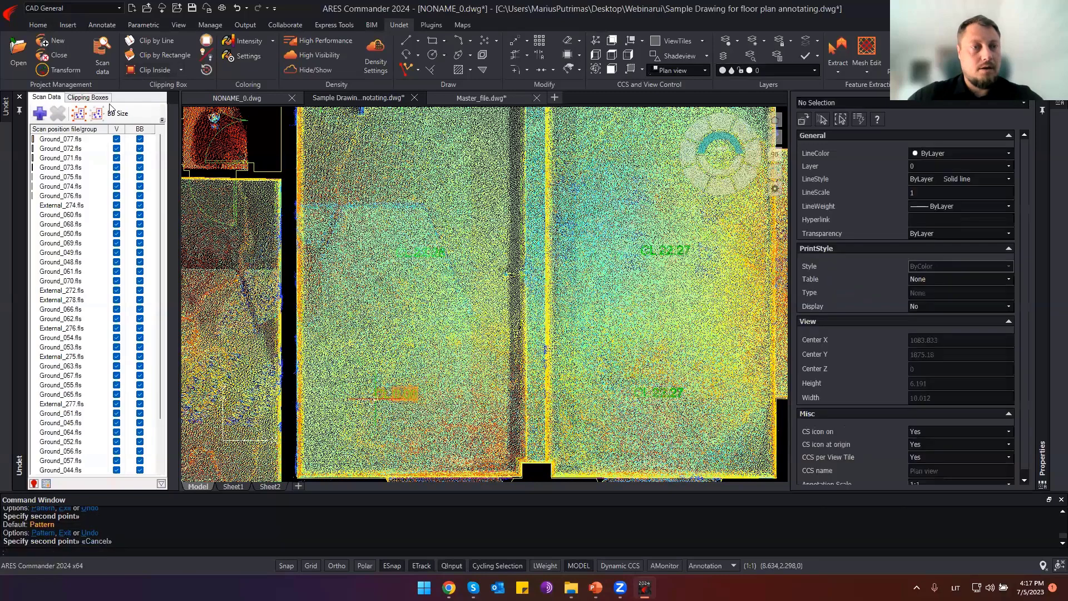
Hide the point cloud and delete the CL block copy lying at floor plan level instead of on the ceiling.
click(88, 97)
click(41, 254)
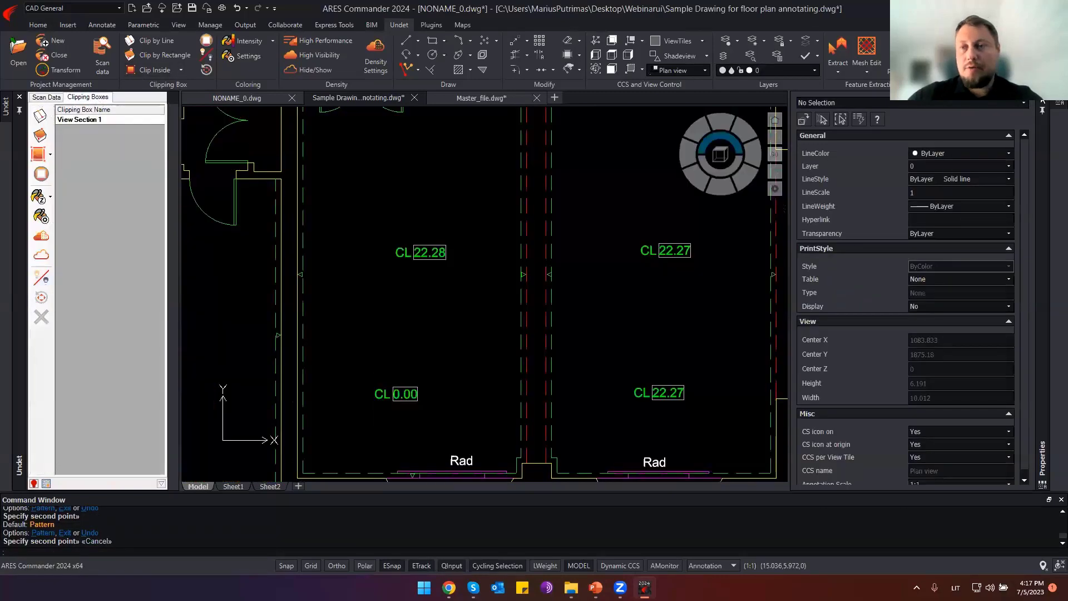
scroll(561, 299, down, 4)
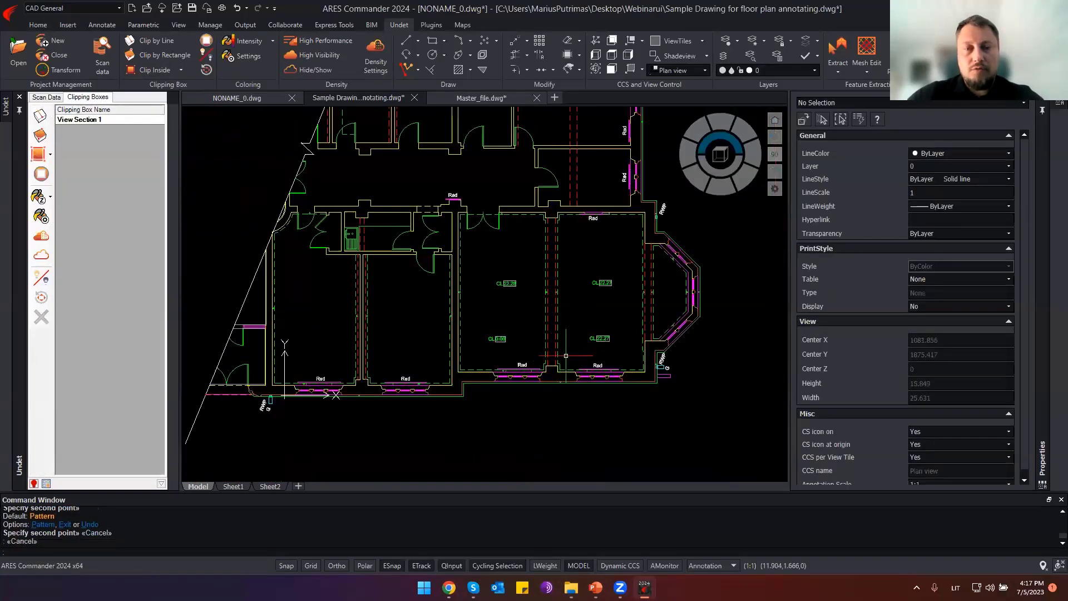
shift+middle_drag(566, 356, 555, 224)
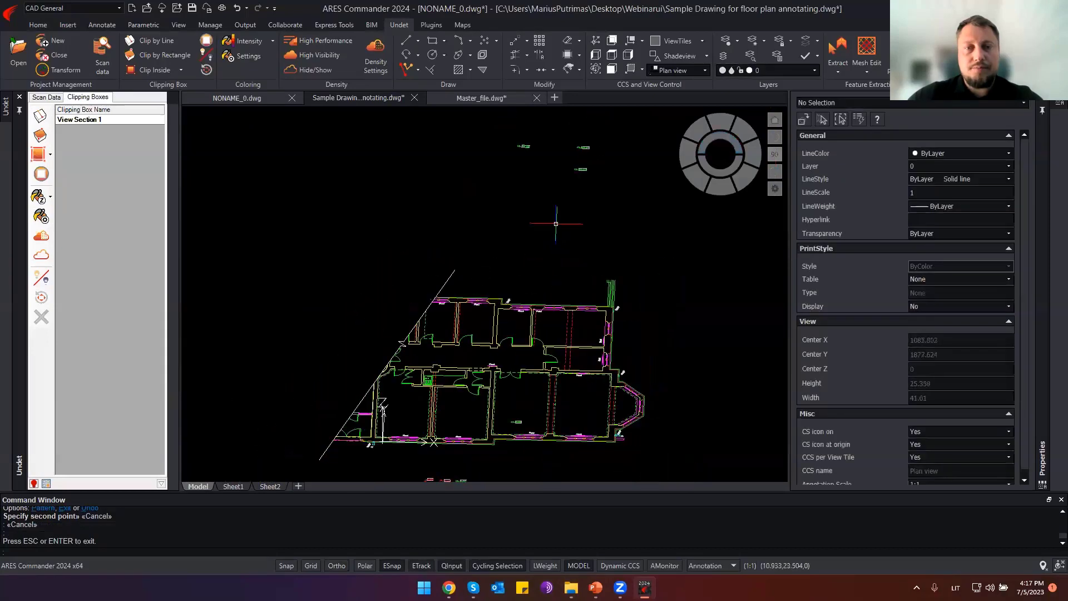
scroll(524, 410, up, 2)
click(524, 409)
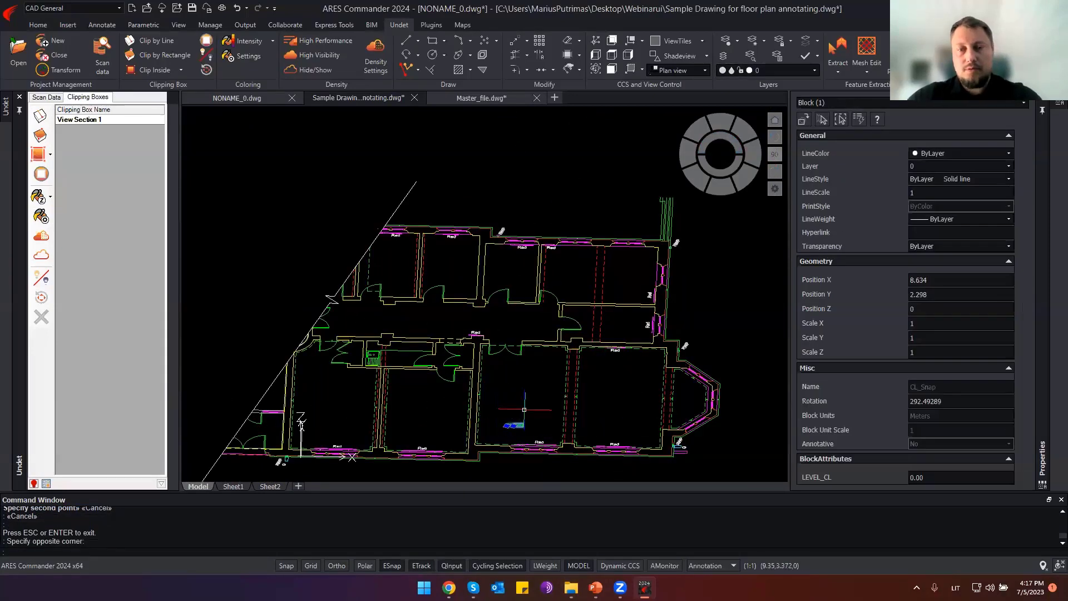
key(Delete)
Show the point cloud again and increase the transparency of its Intensity coloring so the CL blocks show through.
shift+middle_drag(518, 382, 388, 233)
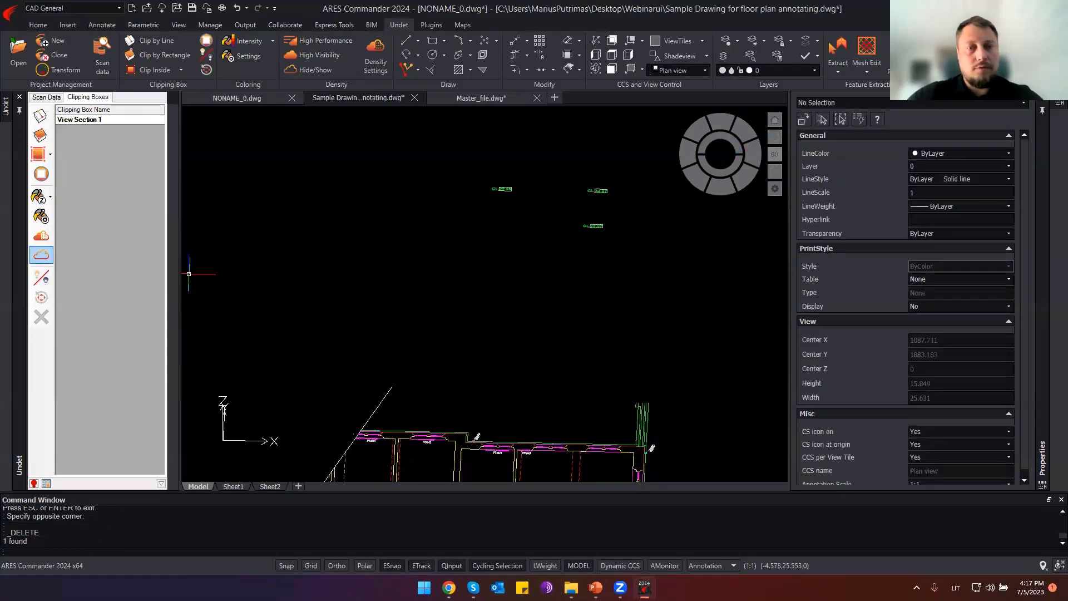
mouse_move(554, 326)
shift+middle_down()
mouse_move(556, 270)
mouse_move(542, 340)
shift+middle_up()
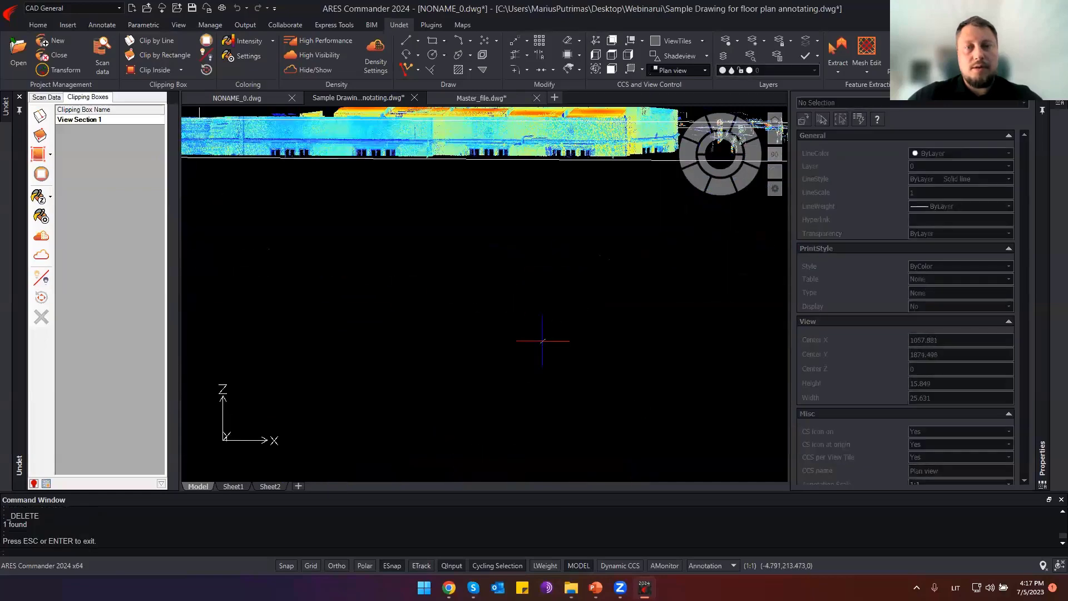
click(239, 55)
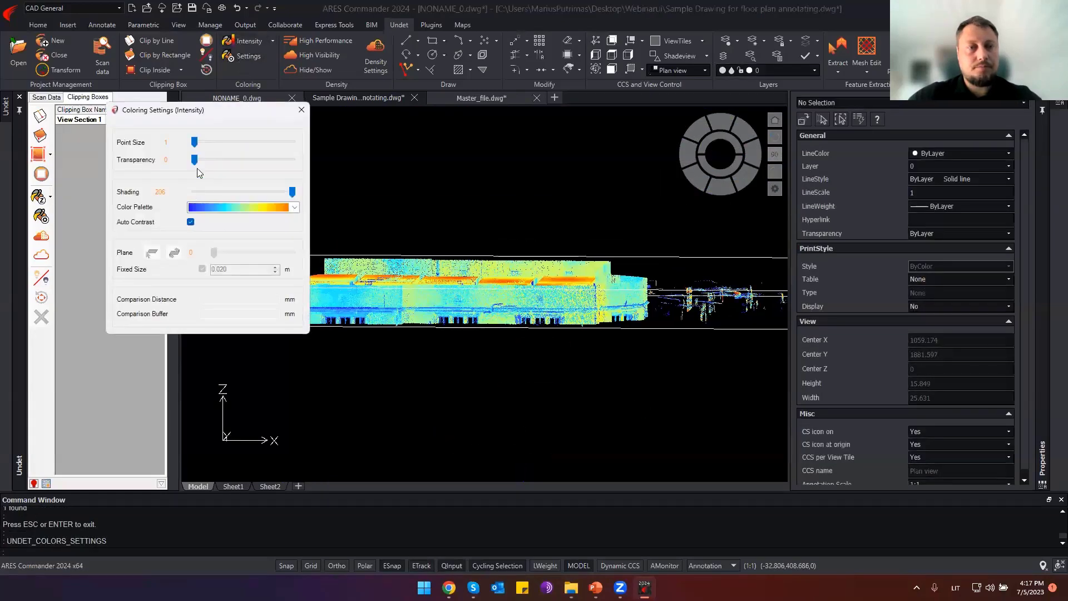
drag(194, 160, 272, 160)
shift+middle_drag(495, 342, 401, 436)
key(Escape)
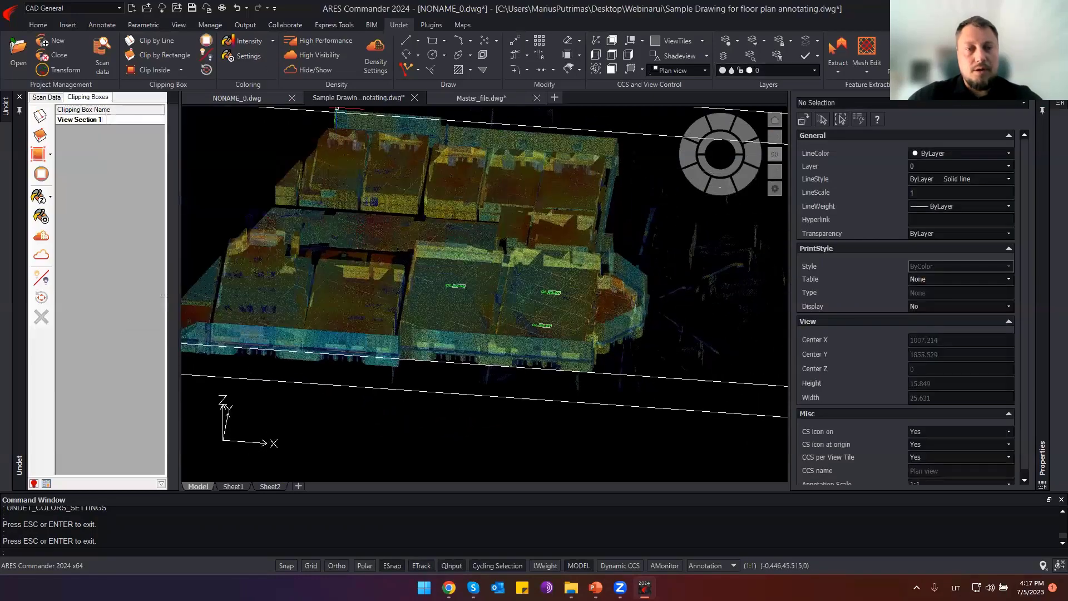
Compare the raised CL blocks with the floor plan below, hide the point cloud and return to the top view.
scroll(497, 264, down, 3)
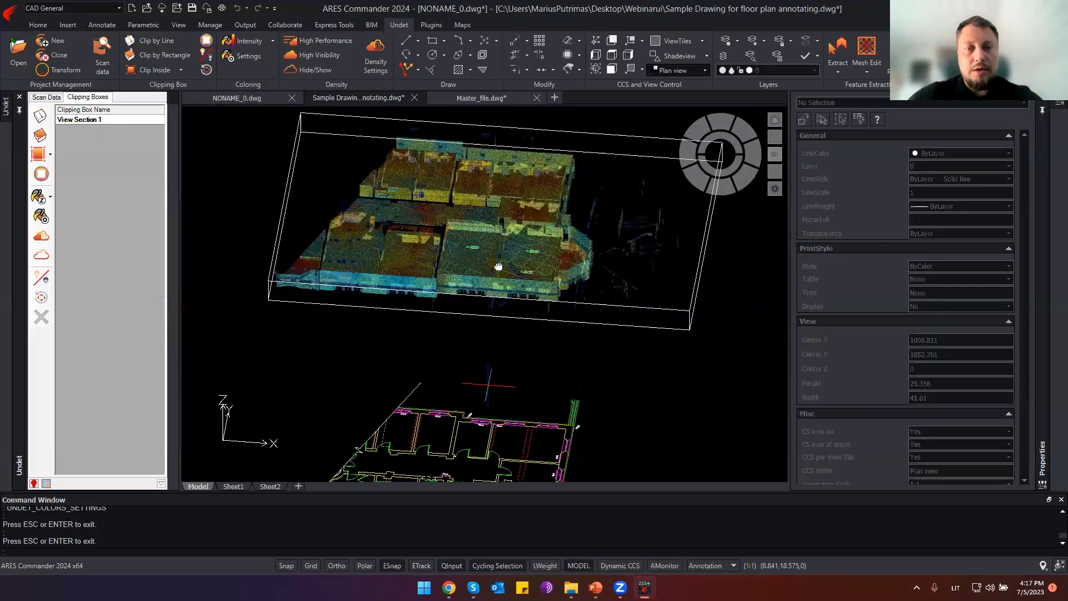
middle_drag(498, 267, 463, 354)
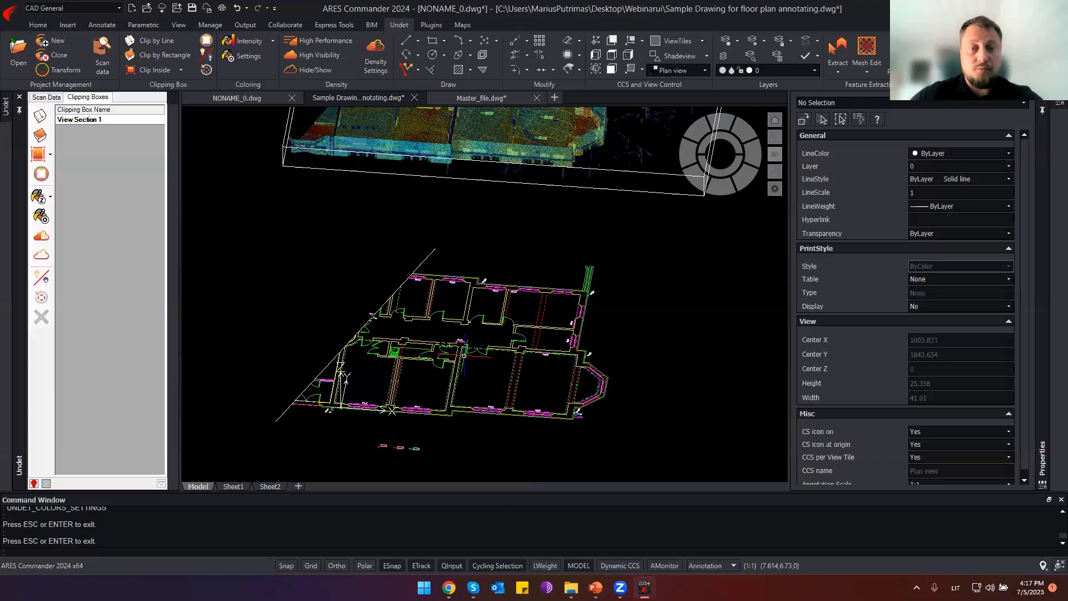
middle_drag(507, 226, 495, 289)
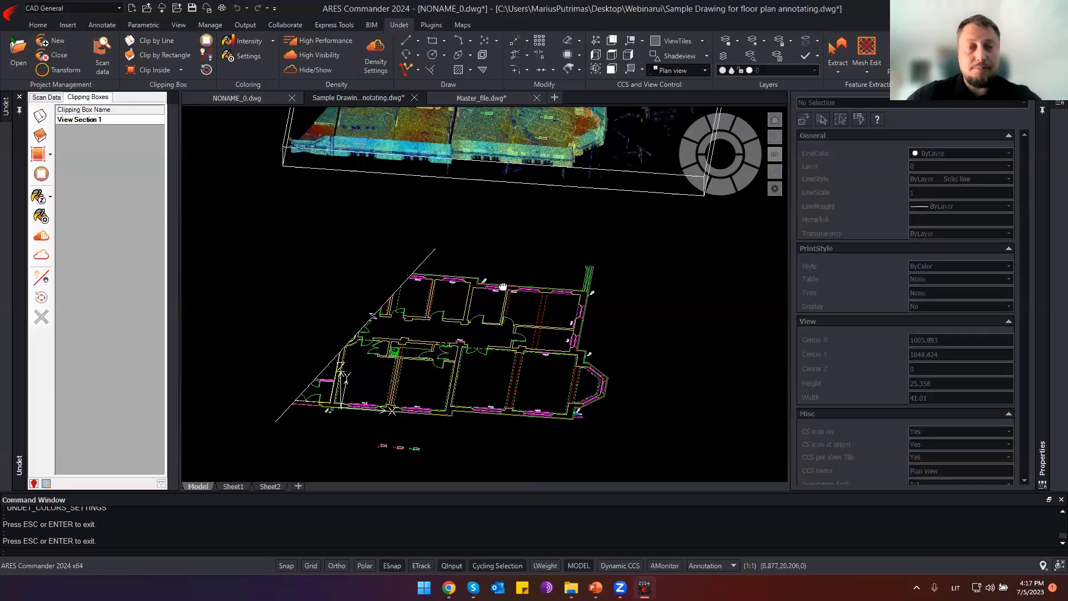
click(47, 262)
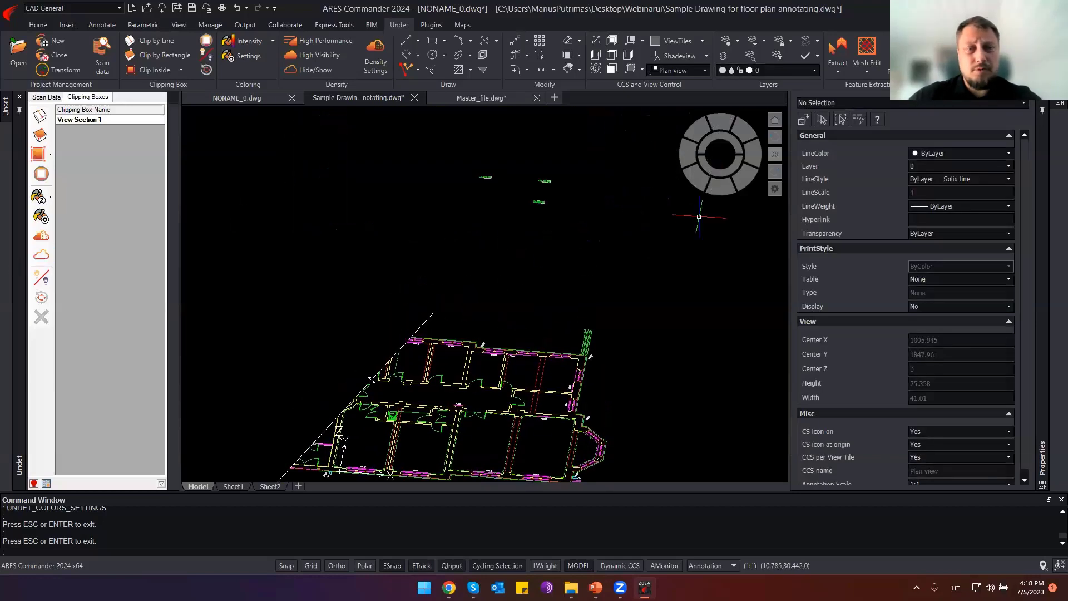
click(613, 56)
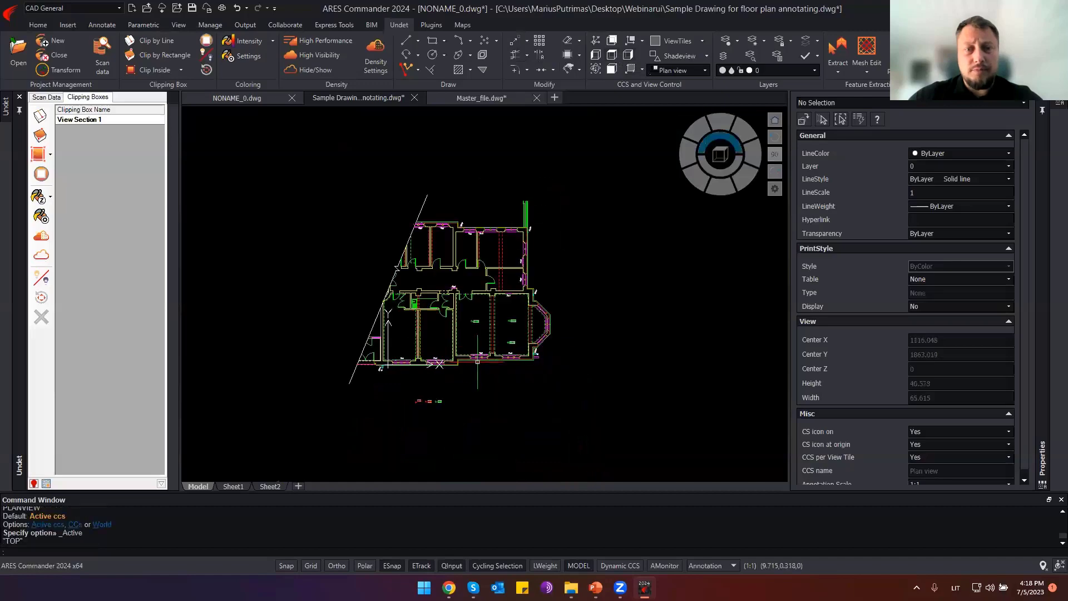
Set the Z position of the CL block in the room left of the bay room to 0 and rebuild the drawing.
scroll(484, 328, up, 8)
drag(493, 246, 370, 339)
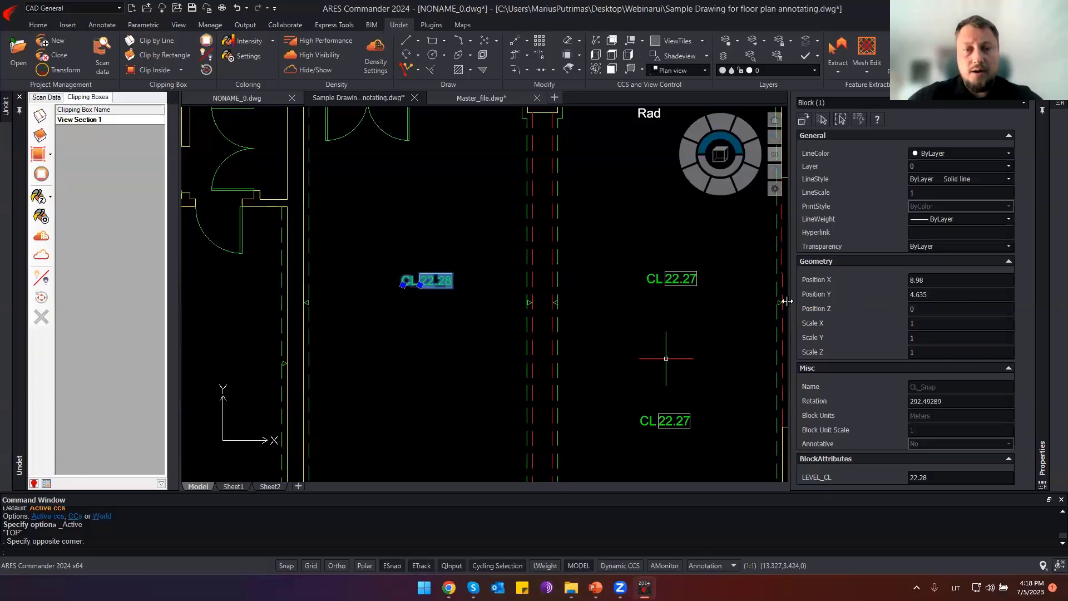
key(Escape)
key(Escape)
key(Escape)
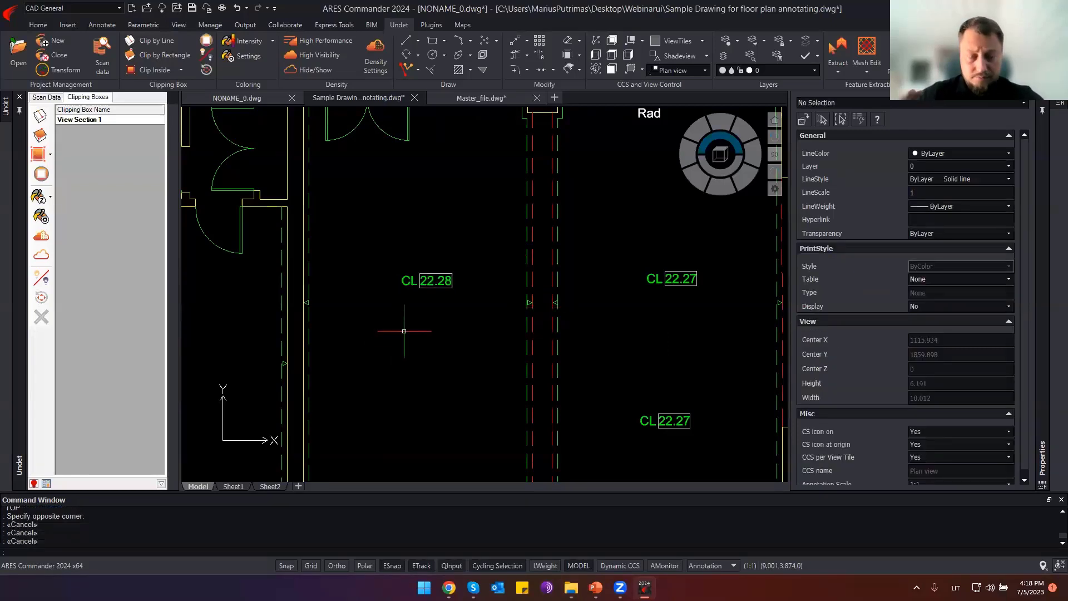
text(re)
key(Return)
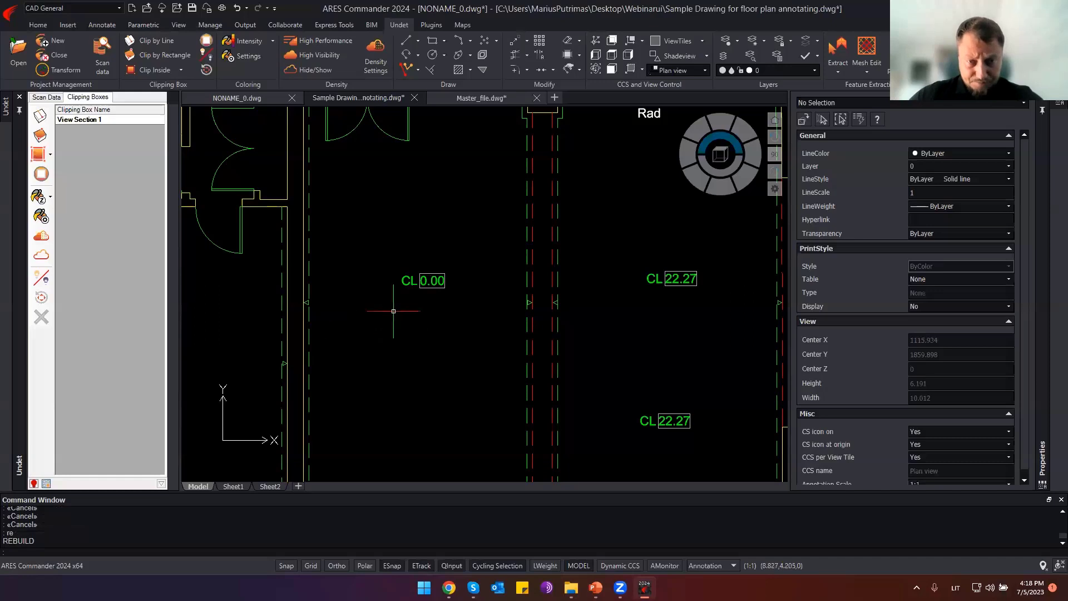
Try to explode the upper CL block in the bay room with the Explode command, and undo it.
middle_drag(438, 331, 426, 341)
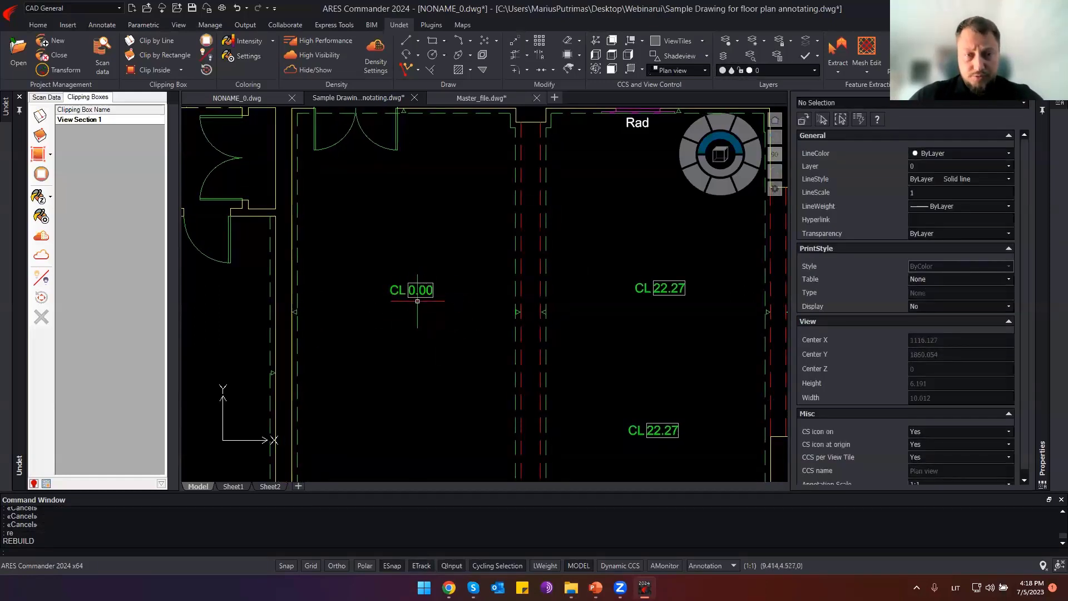
middle_drag(632, 338, 506, 274)
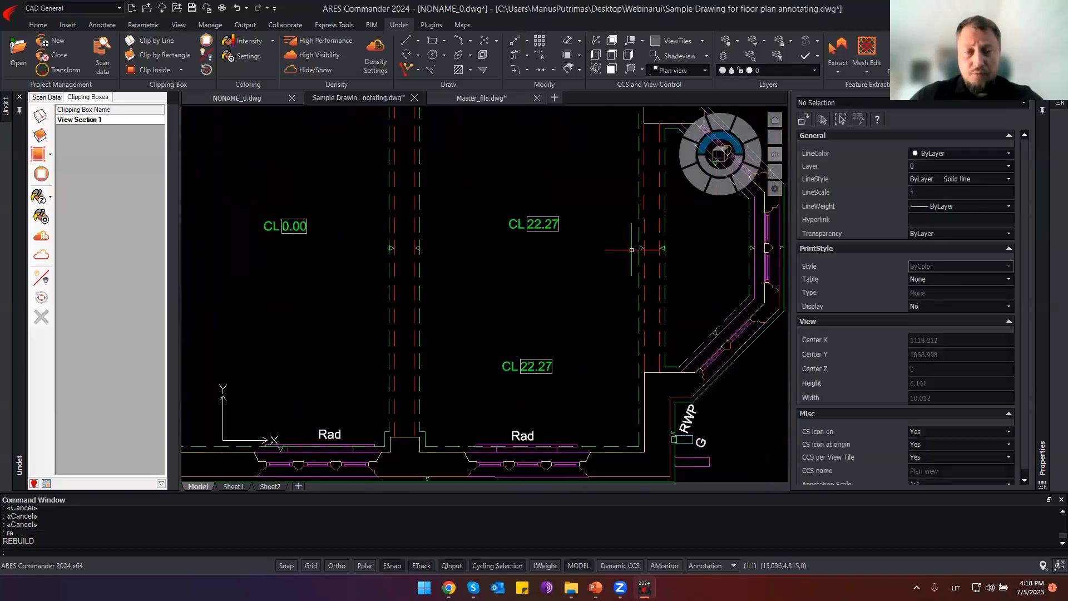
scroll(541, 303, down, 2)
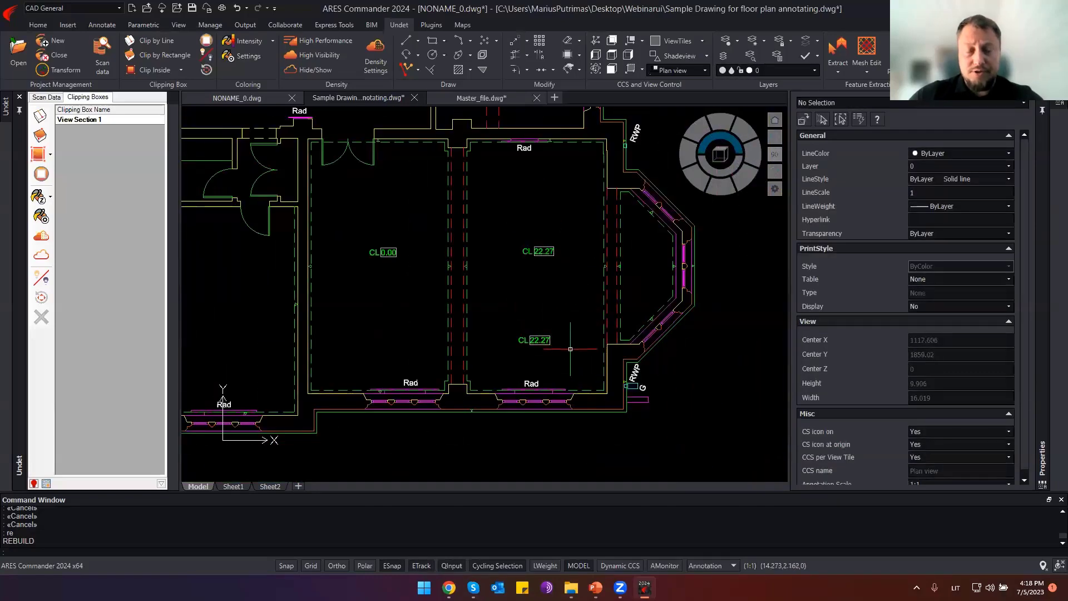
scroll(552, 292, up, 2)
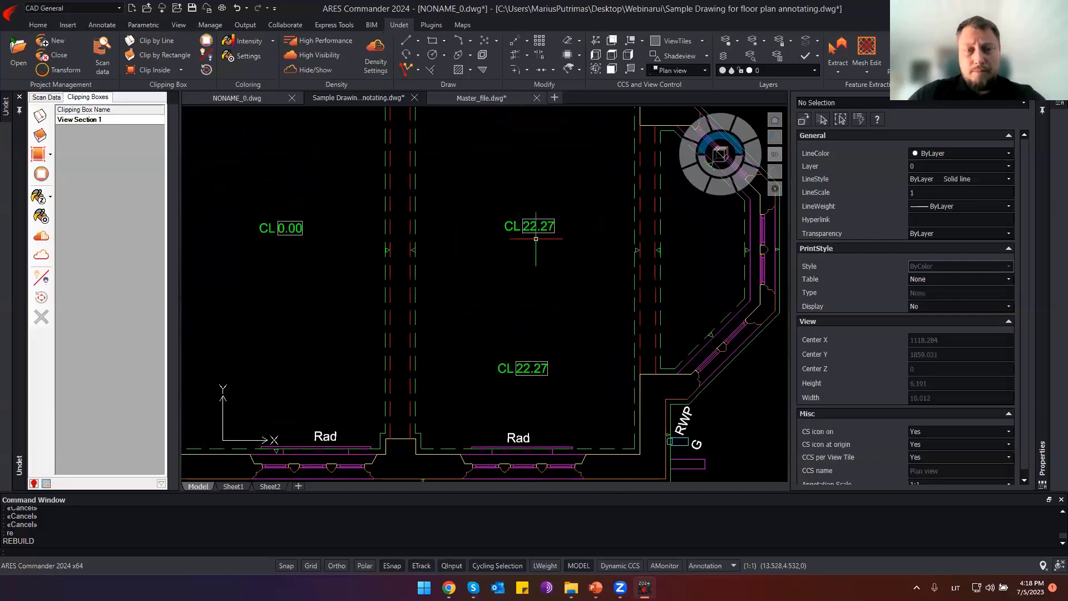
scroll(548, 232, up, 2)
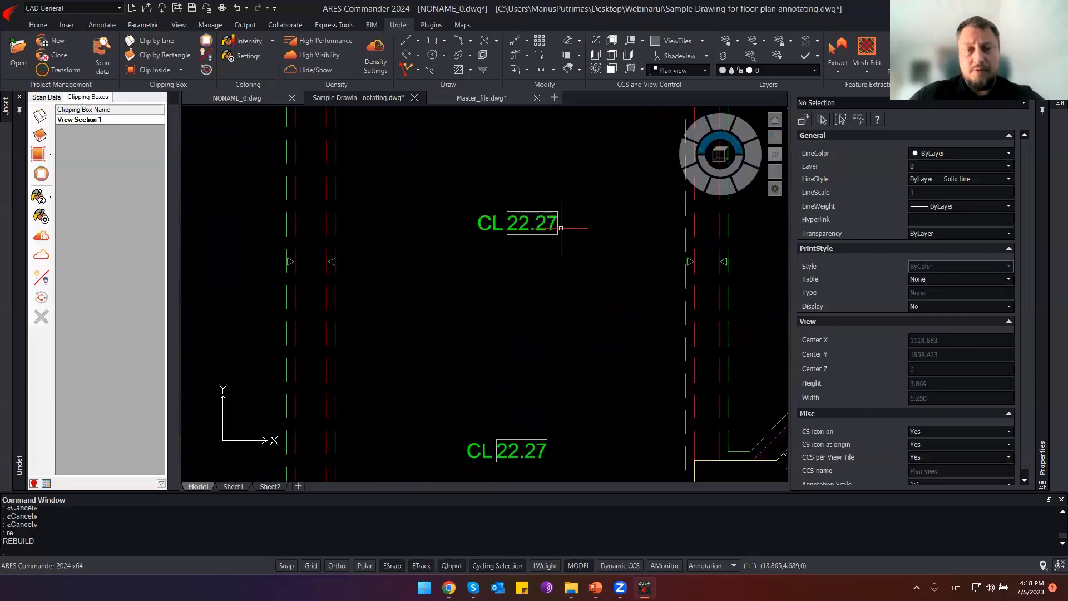
click(596, 255)
click(460, 198)
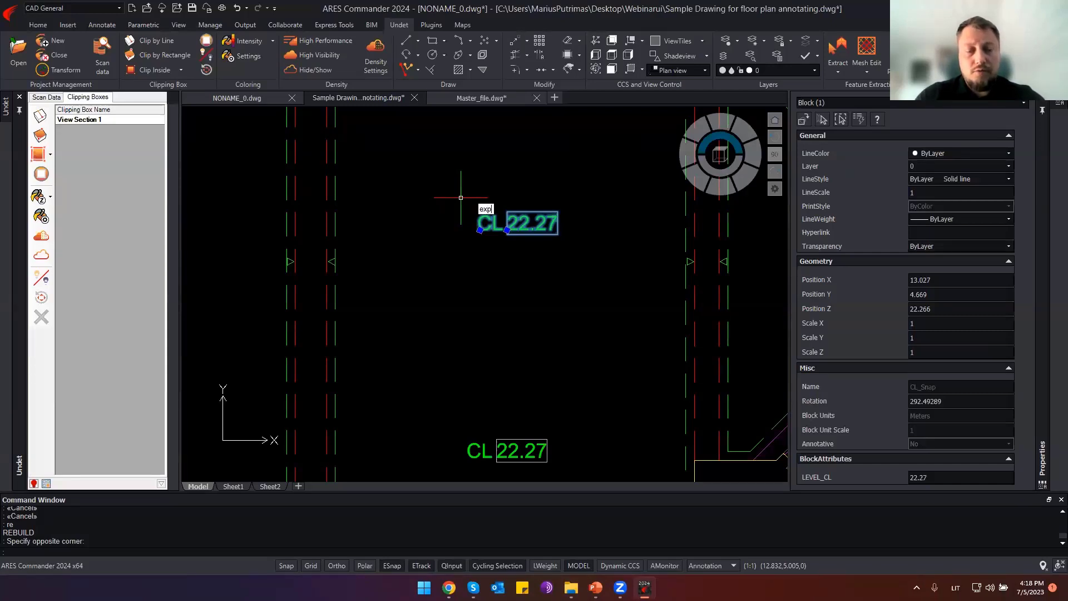
text(e)
key(Return)
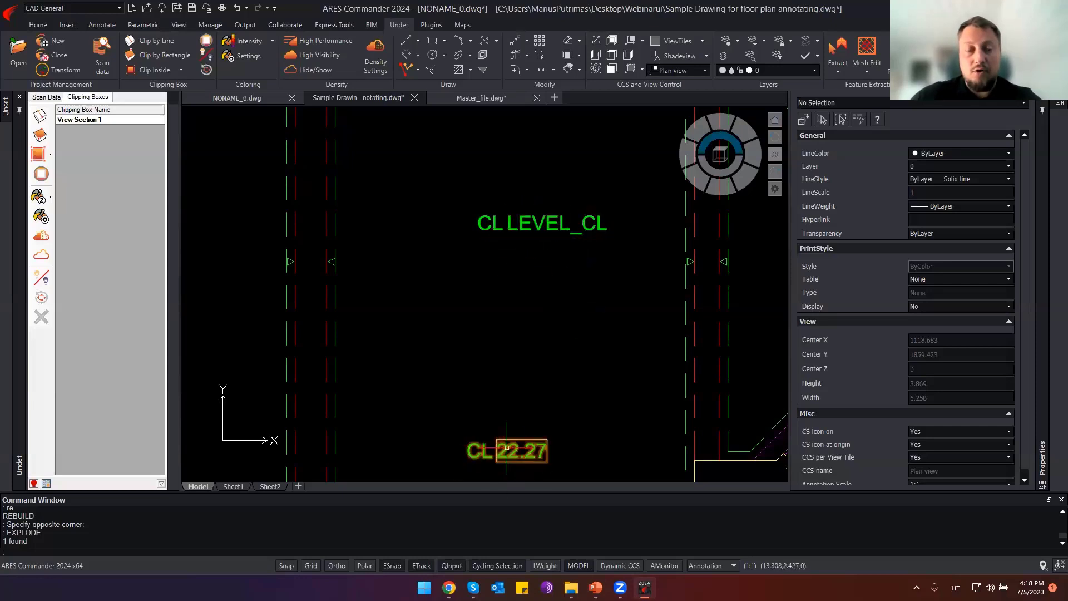
key(ctrl+z)
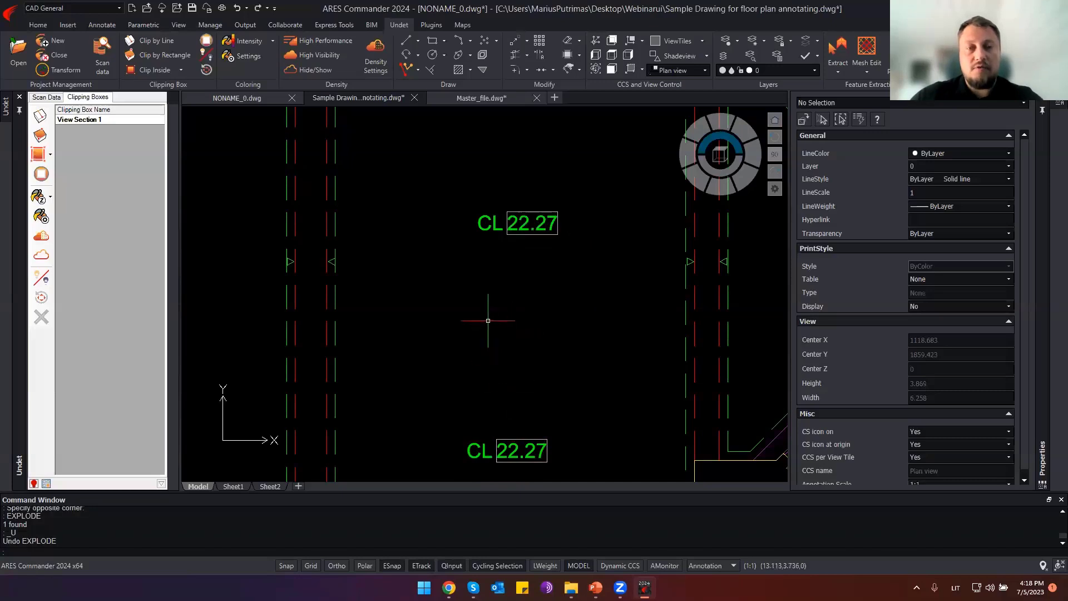
click(576, 253)
click(466, 207)
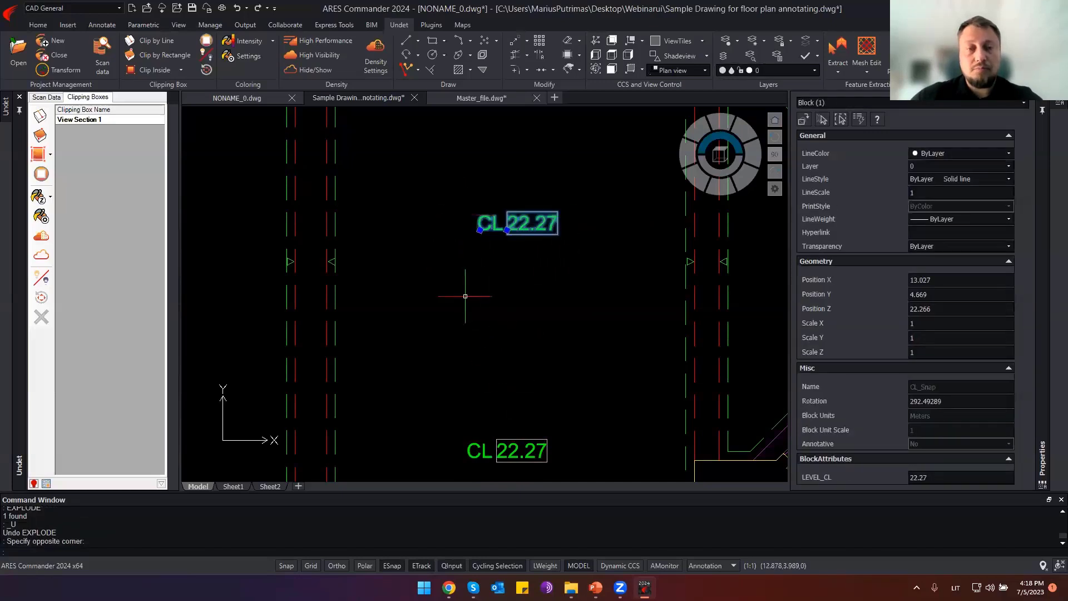
key(Escape)
click(518, 253)
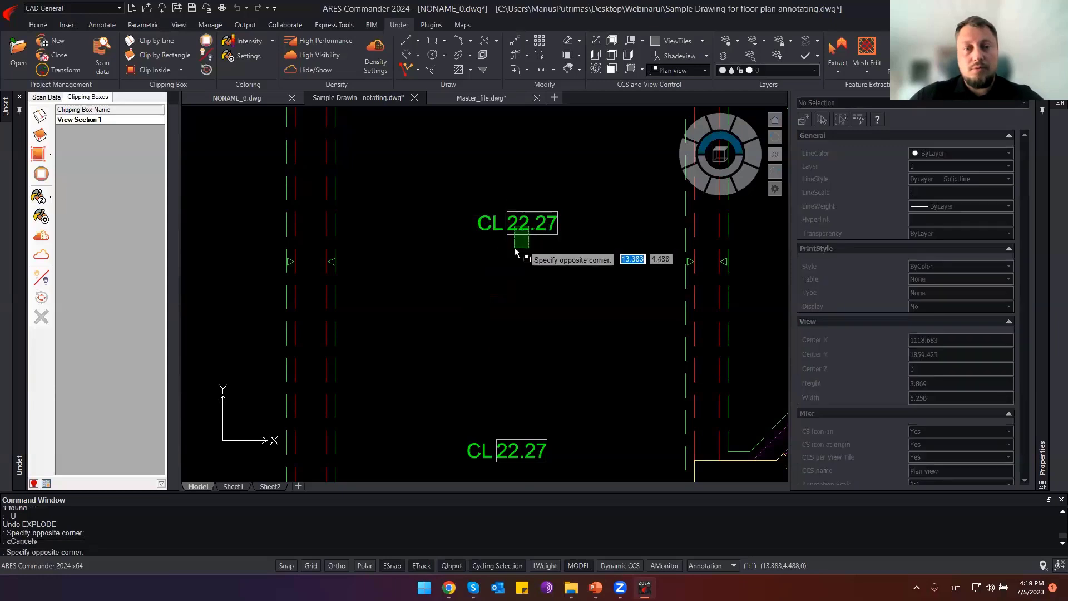
key(Escape)
scroll(517, 259, down, 2)
click(577, 212)
click(467, 395)
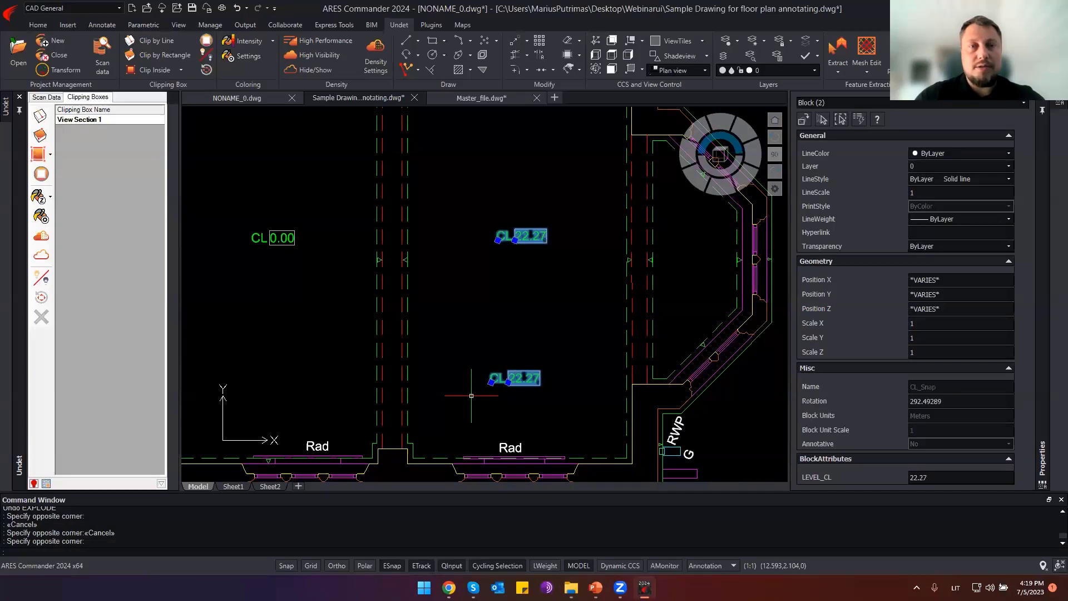
key(Escape)
key(Escape)
Convert both CL blocks in the bay room to plain text with BURST, and check the upper one's object type.
click(565, 385)
click(468, 220)
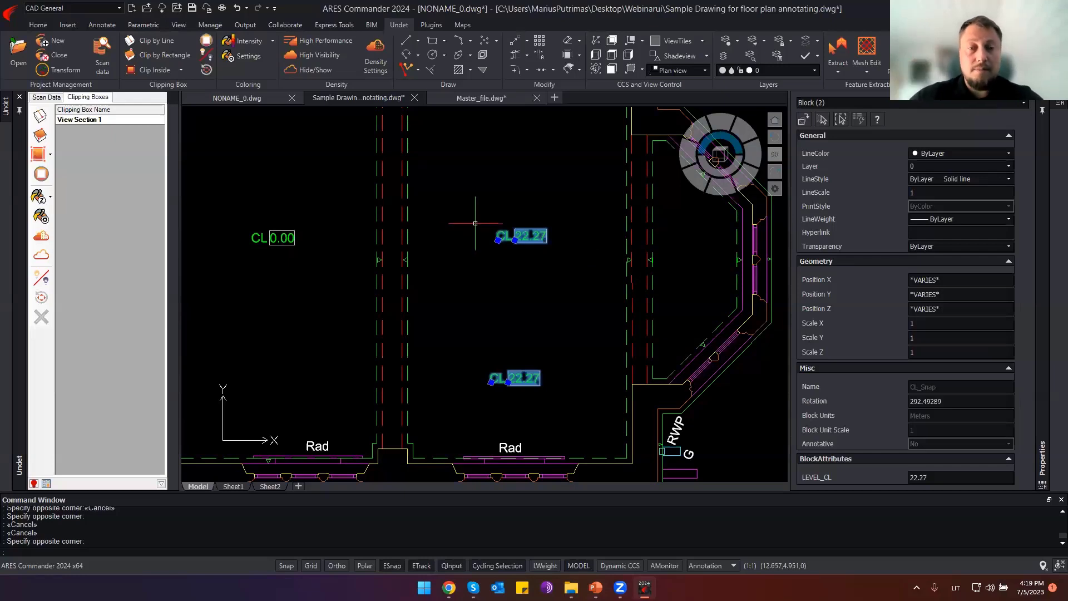
scroll(536, 239, up, 2)
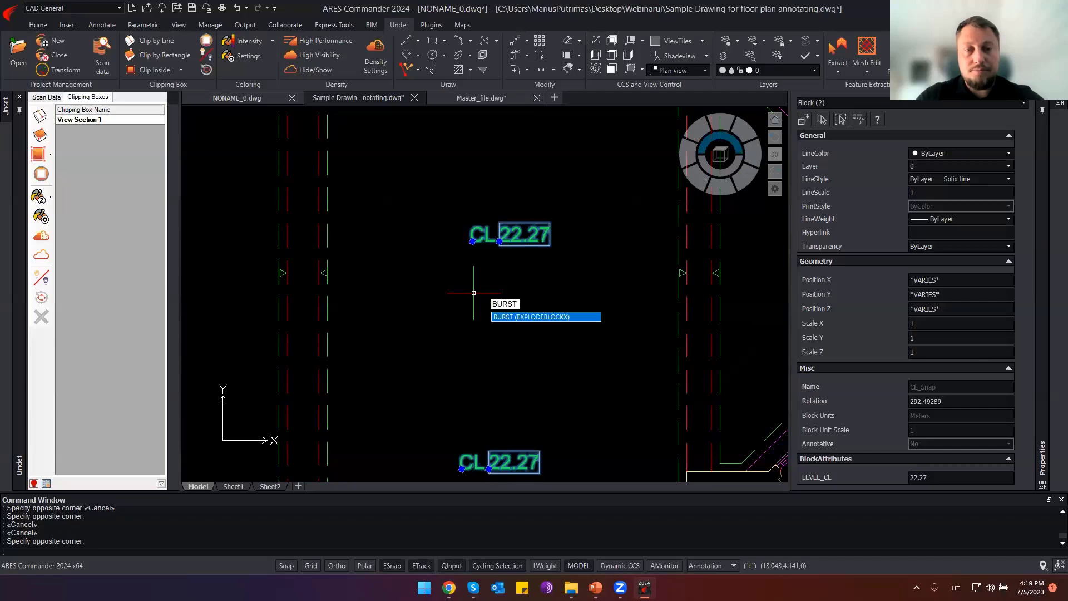
key(Return)
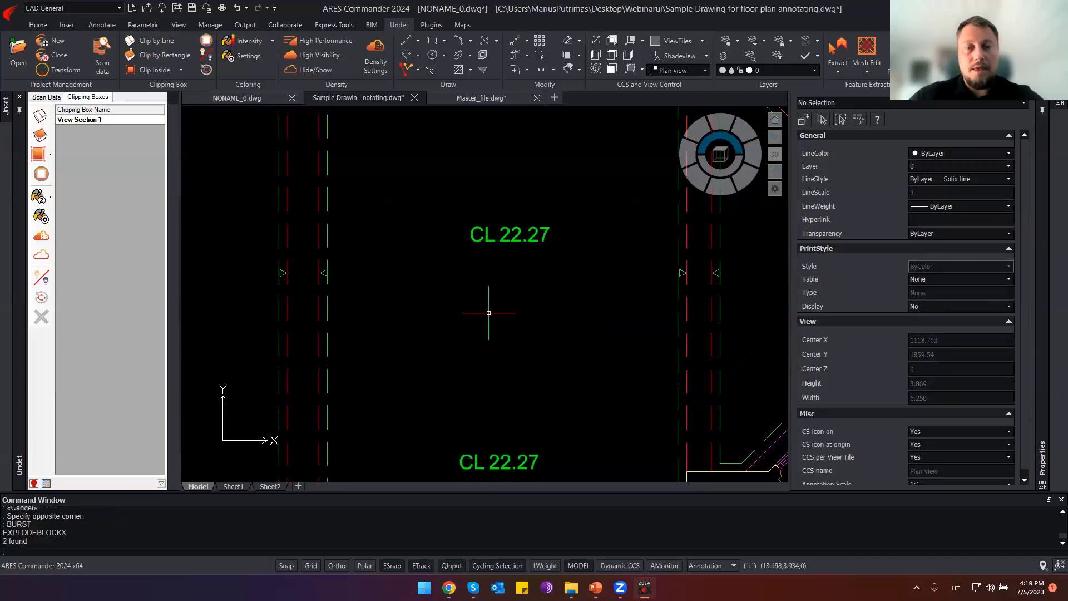
scroll(517, 283, down, 3)
click(516, 283)
click(480, 294)
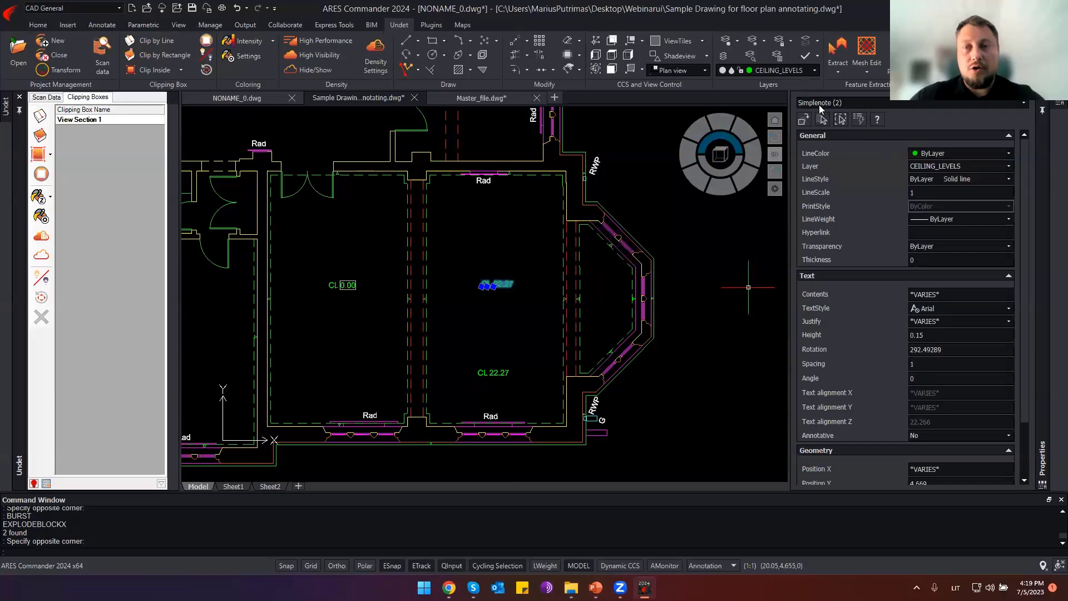
key(Escape)
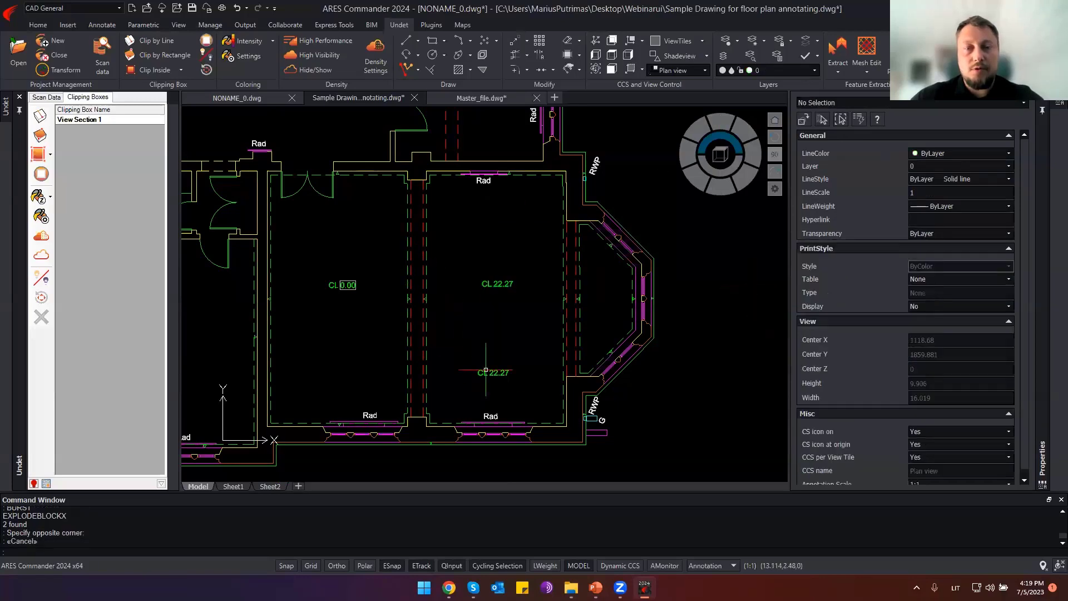
Tilt the view and set the Position Z of the bay room's lower CL level text to 0.
mouse_move(485, 369)
shift+middle_down()
mouse_move(475, 311)
mouse_move(486, 299)
shift+middle_up()
scroll(476, 309, down, 2)
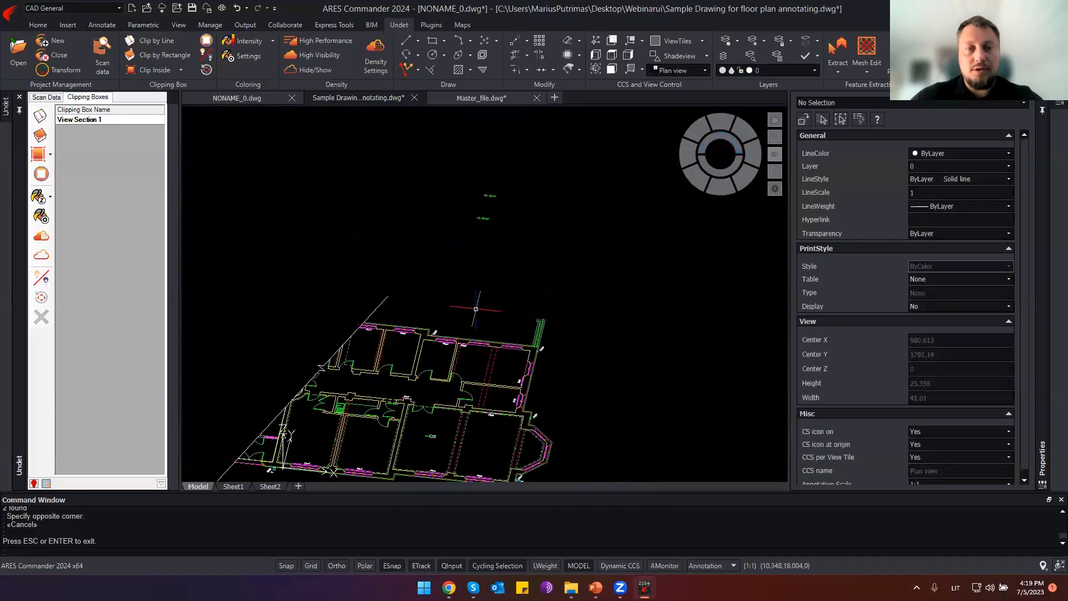
scroll(464, 237, up, 3)
click(543, 172)
click(422, 228)
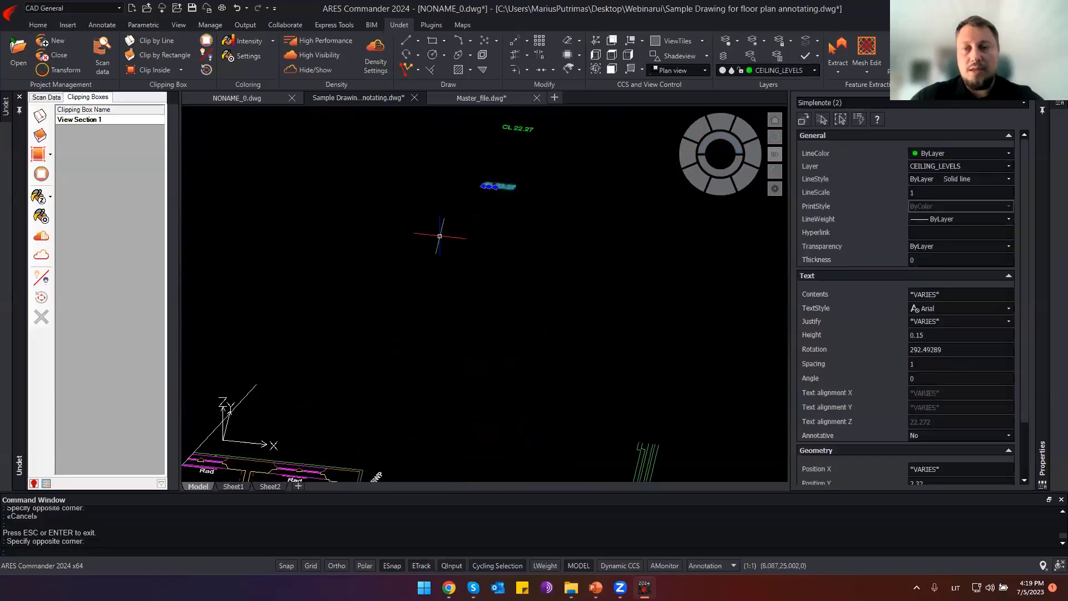
scroll(889, 345, down, 2)
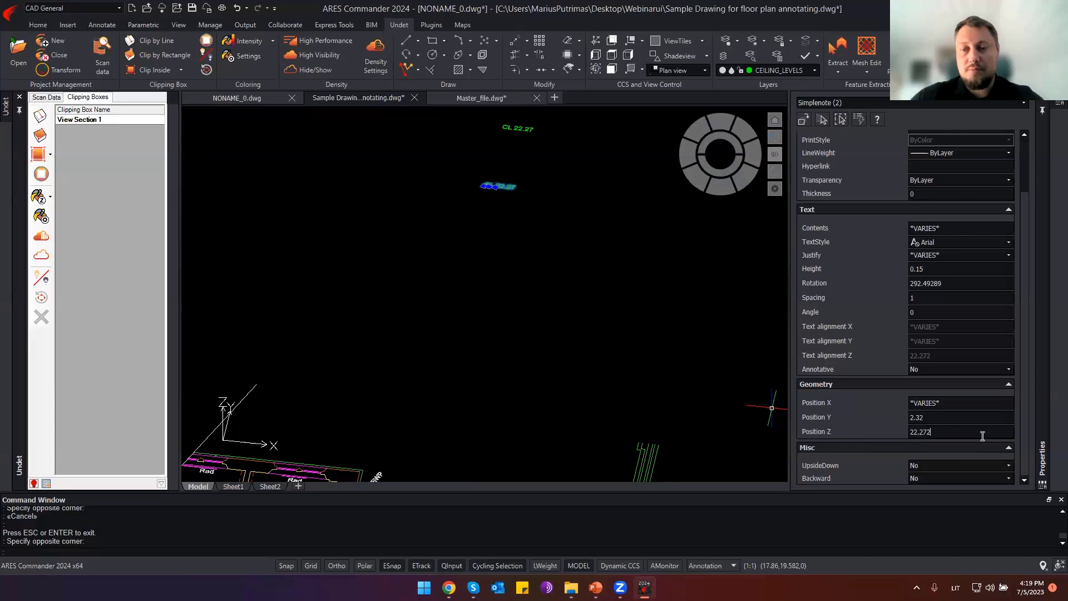
text(0)
key(Return)
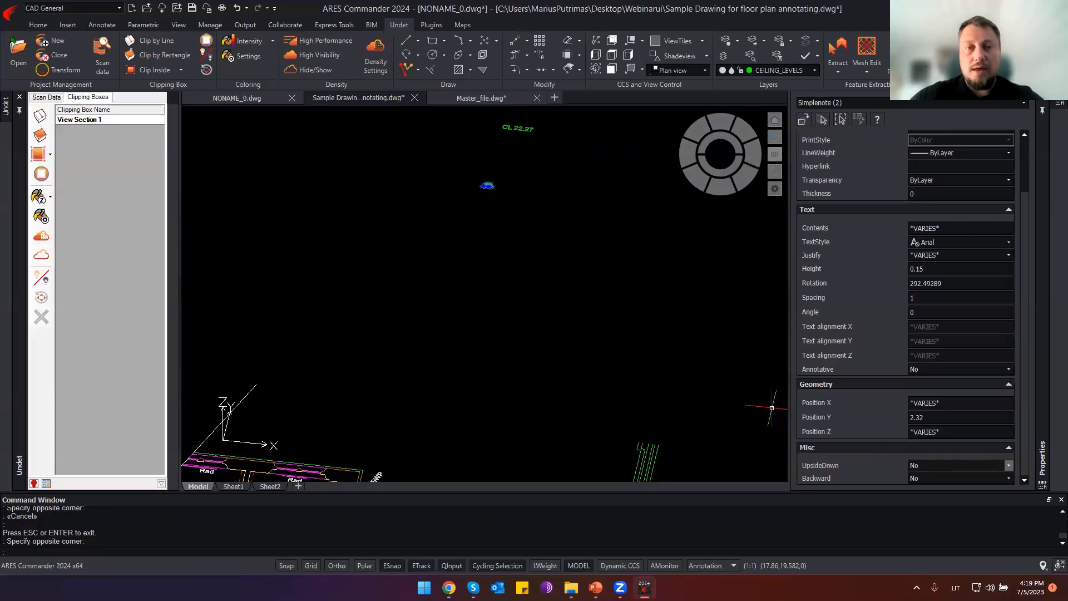
Set the Text alignment Z of the lower label's remaining raised CL prefix to 0.
key(Escape)
click(489, 184)
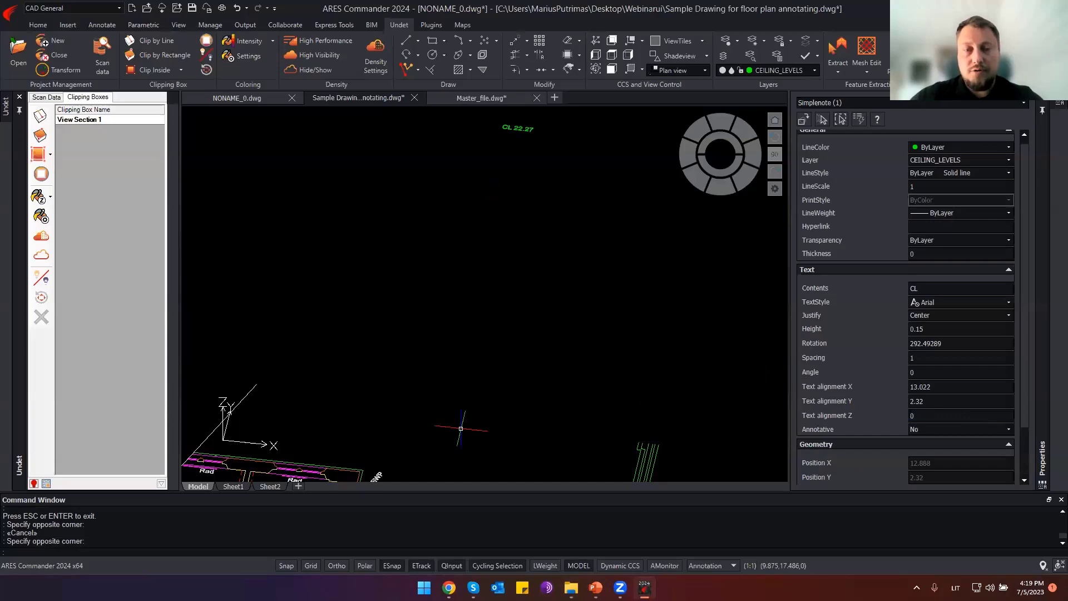
key(Escape)
Examine the lower CL label's height against the floor plan in top and tilted views.
scroll(500, 223, down, 5)
middle_drag(561, 425, 562, 370)
key(Escape)
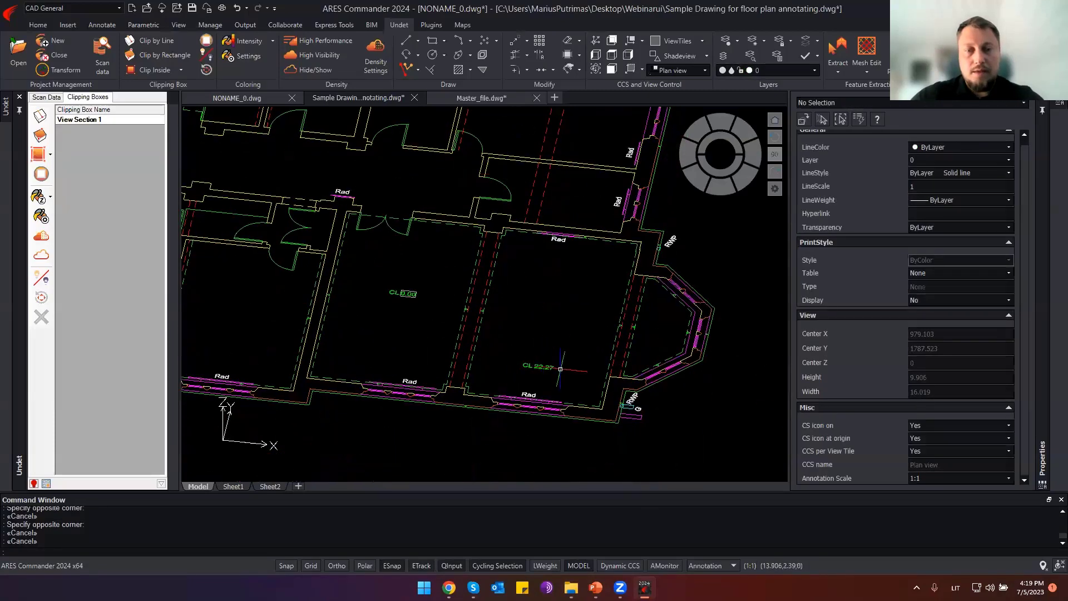
mouse_move(577, 289)
shift+middle_down()
mouse_move(594, 338)
mouse_move(583, 345)
shift+middle_up()
scroll(556, 396, up, 5)
scroll(486, 413, down, 5)
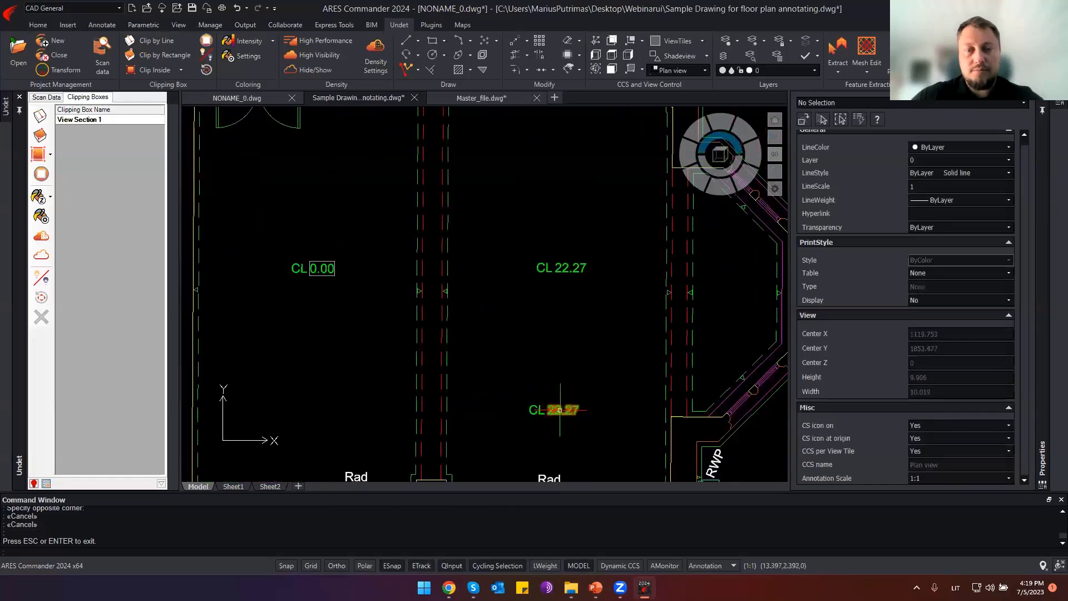
shift+middle_drag(490, 356, 488, 233)
scroll(494, 338, down, 3)
scroll(467, 362, up, 3)
scroll(467, 362, up, 3)
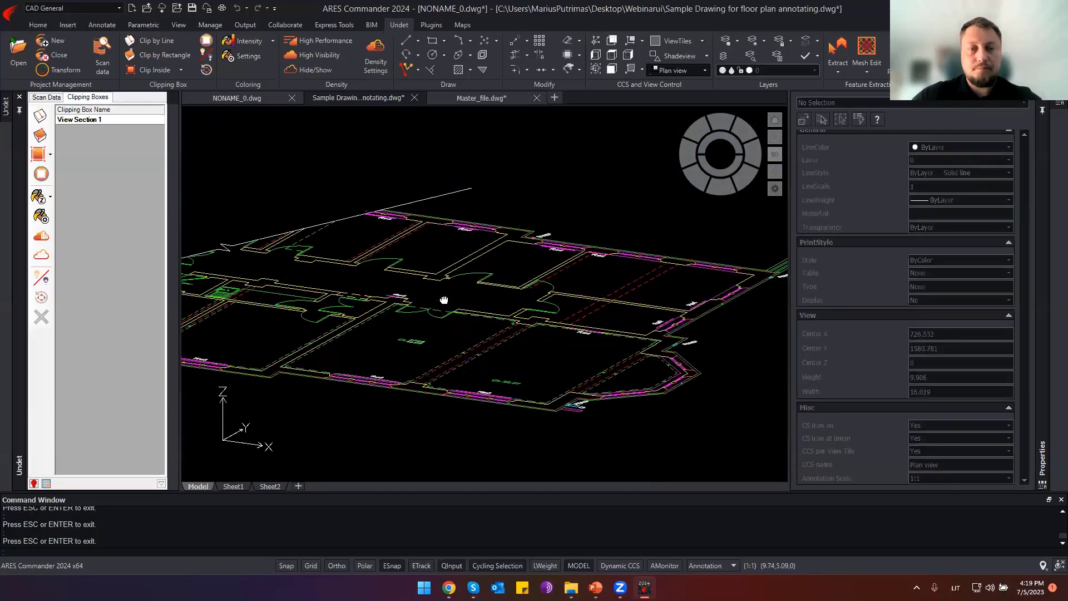
shift+middle_drag(467, 362, 476, 371)
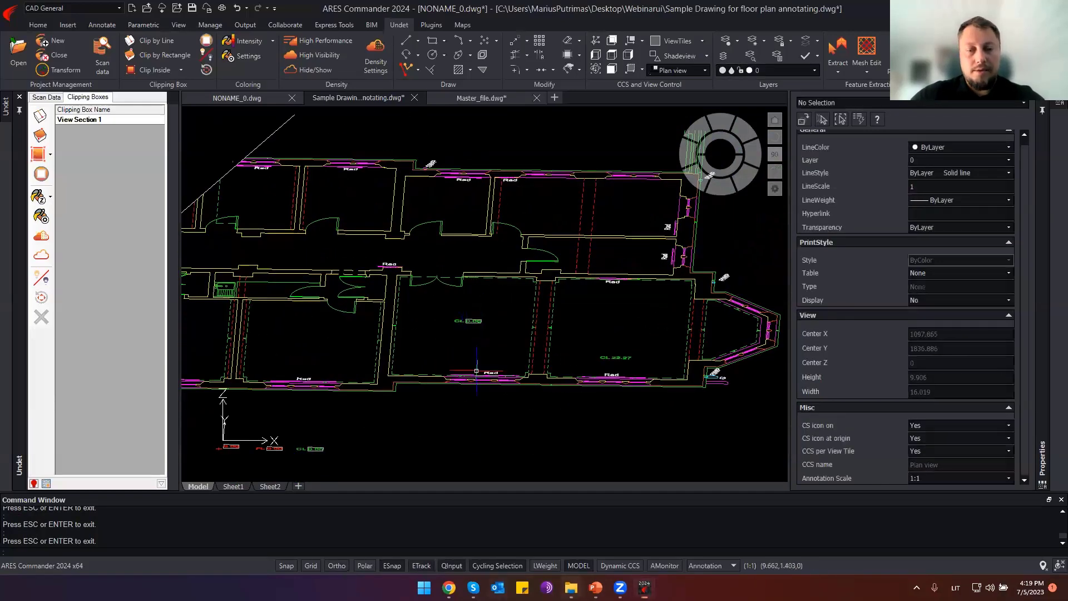
Review the files in the Snapping Blocks folder in File Explorer, and the 1:50 level blocks in the Master_file drawing.
key(alt+Tab)
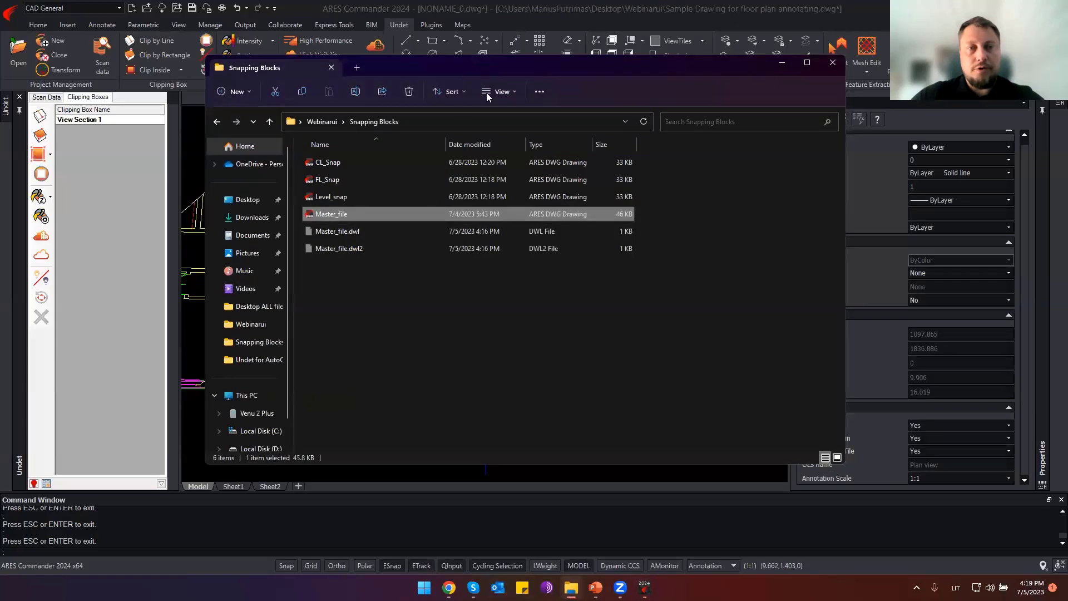
drag(486, 92, 575, 178)
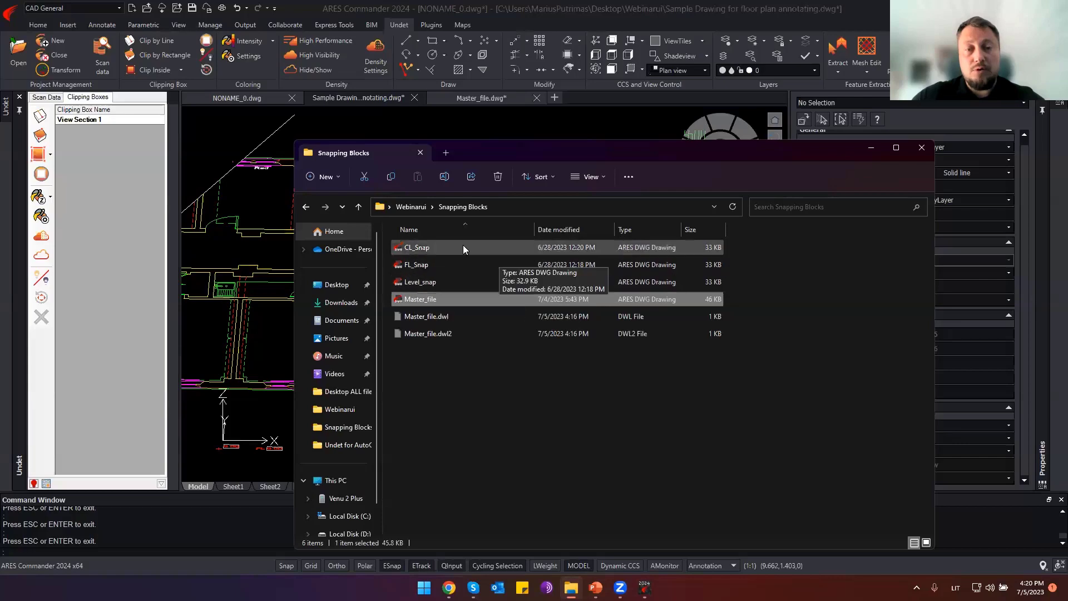
click(473, 99)
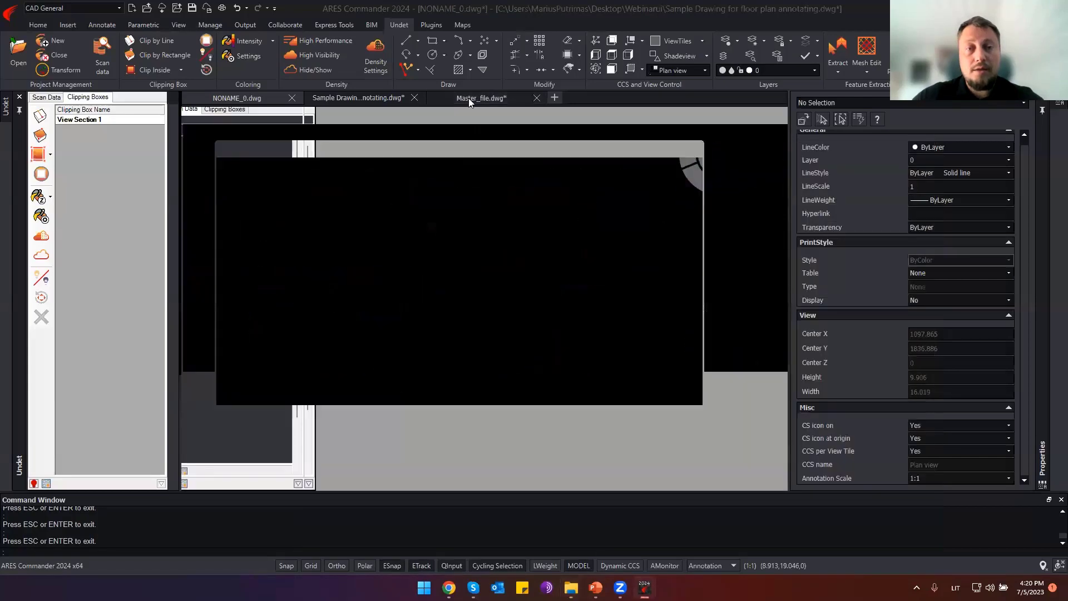
scroll(454, 333, down, 4)
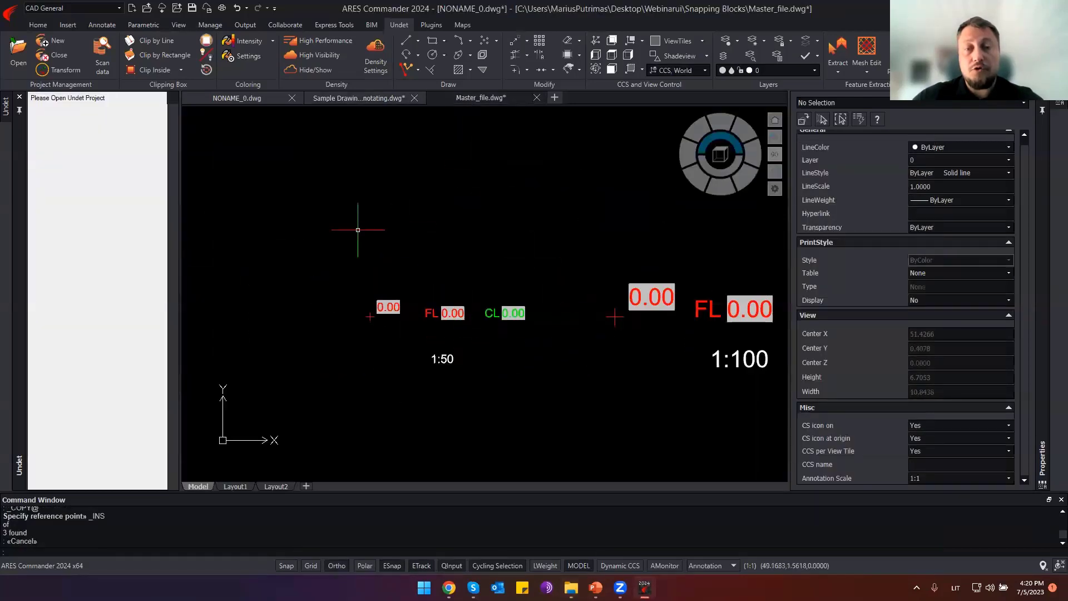
scroll(457, 309, up, 2)
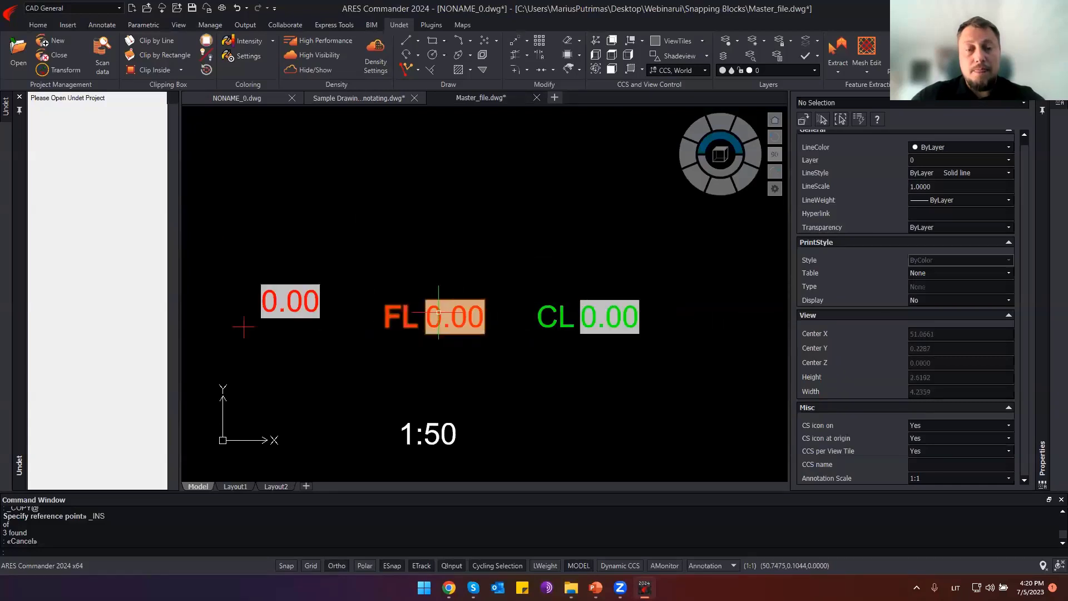
Open the FL_Snap drawing from the Snapping Blocks folder in File Explorer.
click(571, 588)
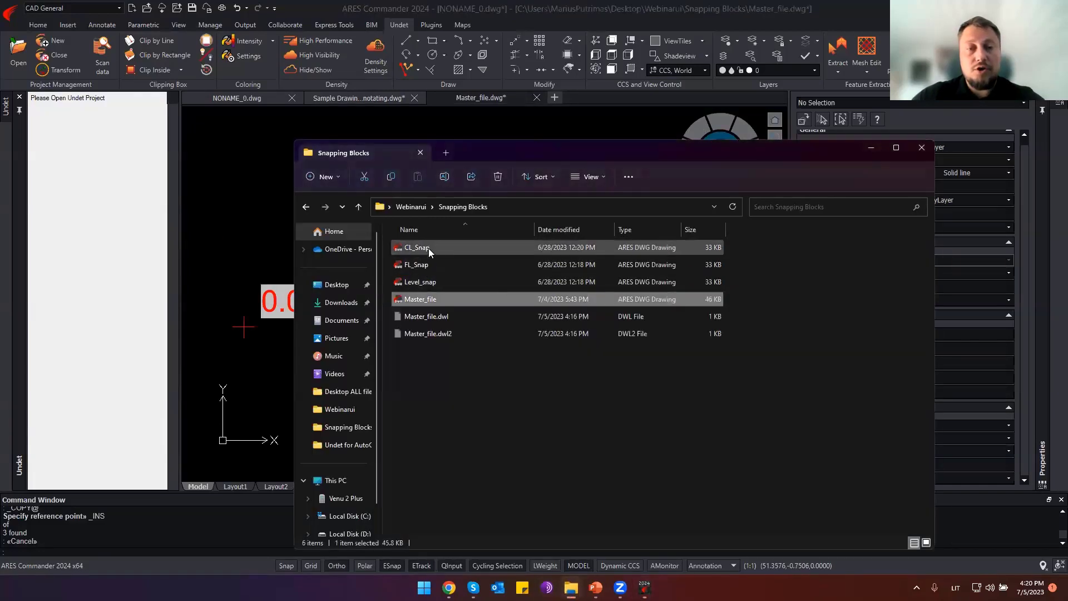
click(426, 265)
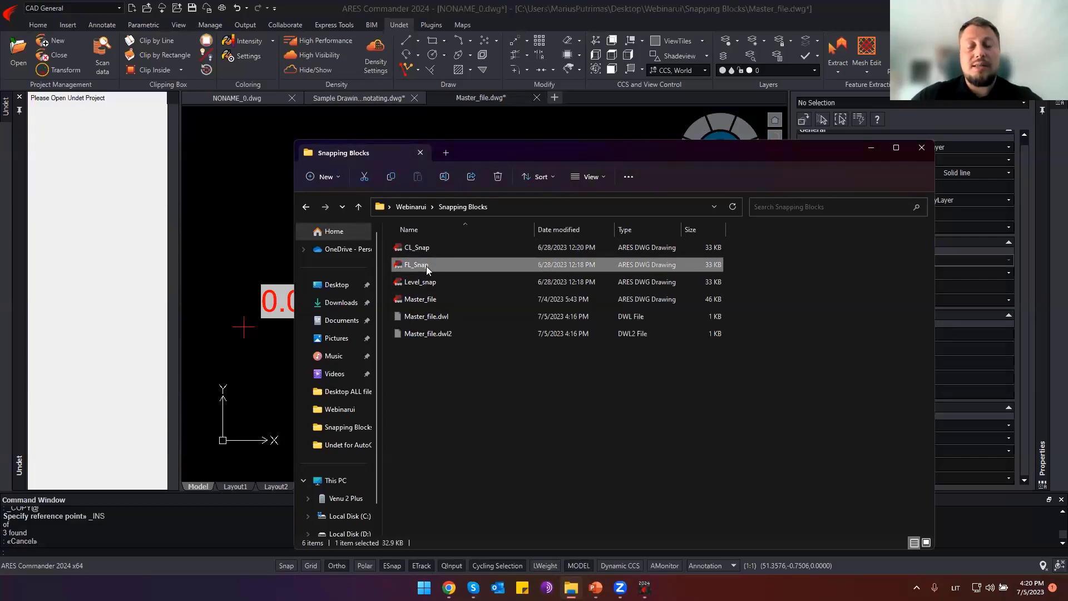
click(871, 149)
scroll(384, 348, down, 3)
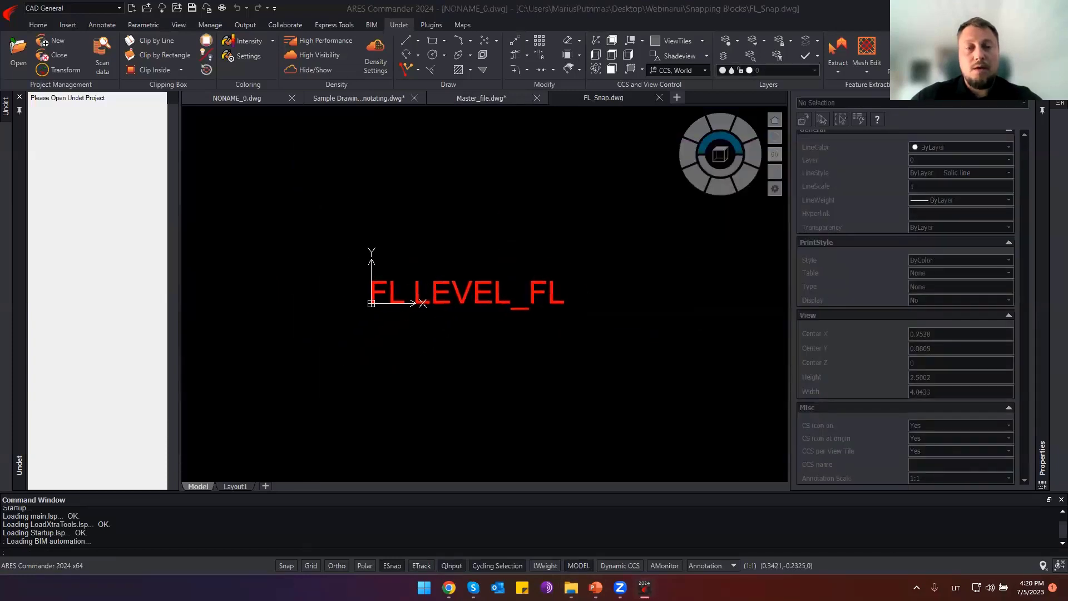
Examine the properties of the LEVEL_FL block attribute and the FL simple note beside it.
click(458, 296)
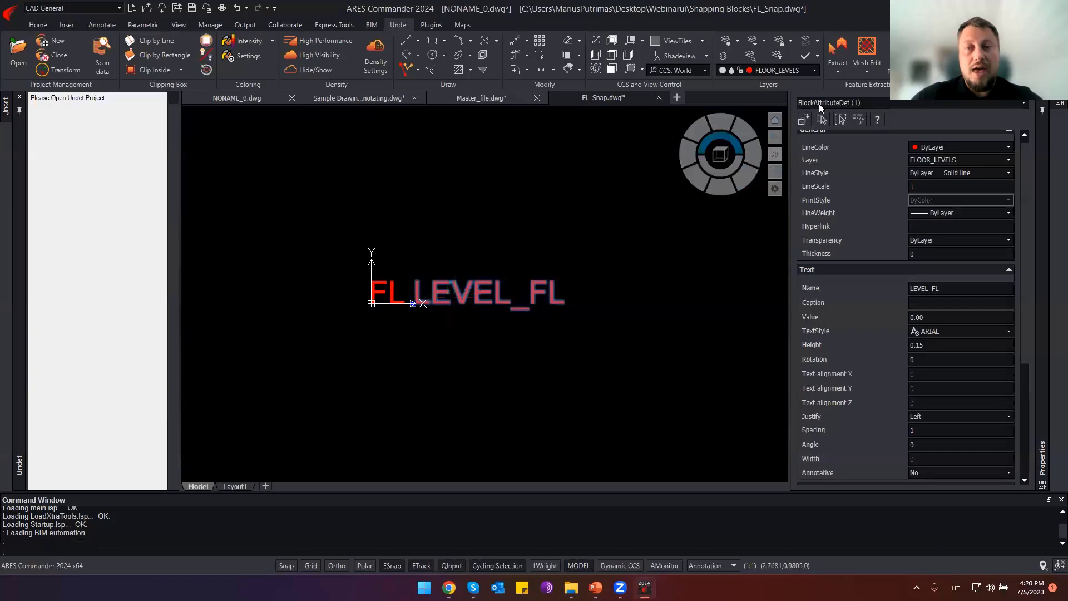
double_click(460, 295)
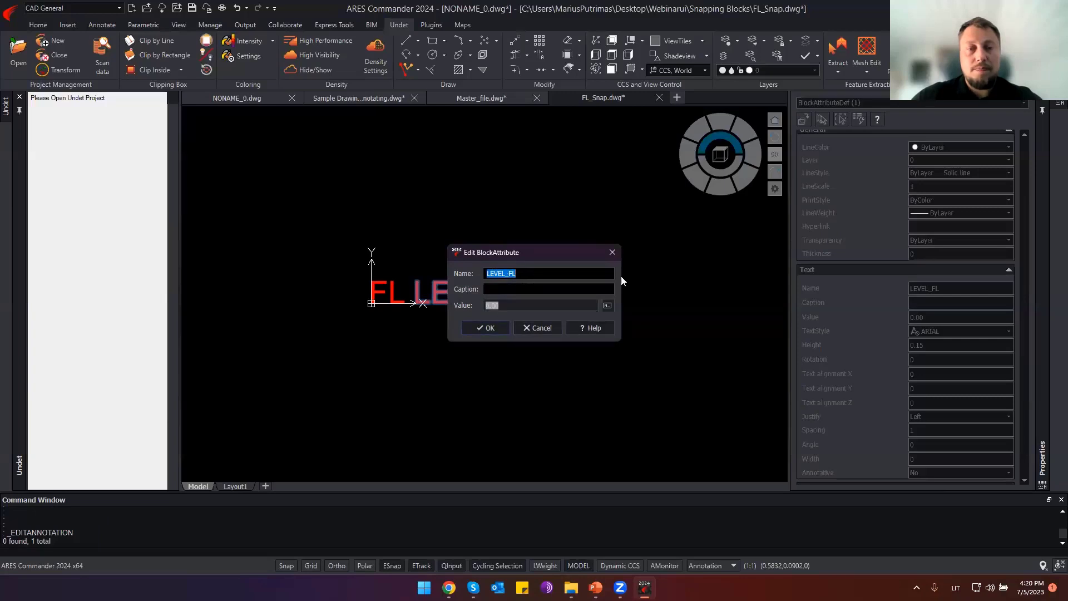
key(Return)
key(Escape)
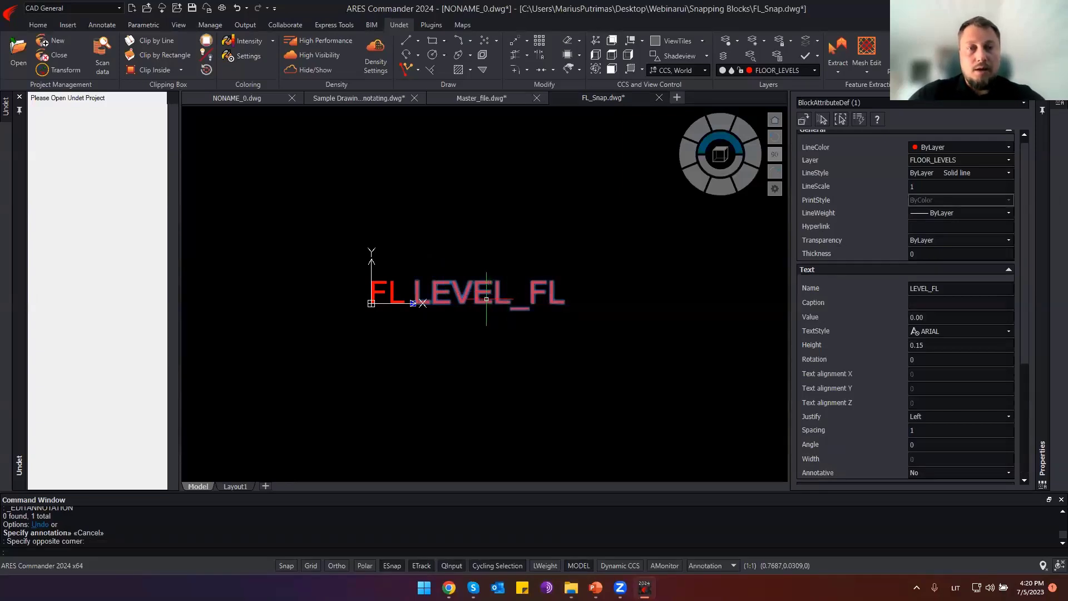
scroll(389, 314, up, 2)
key(Escape)
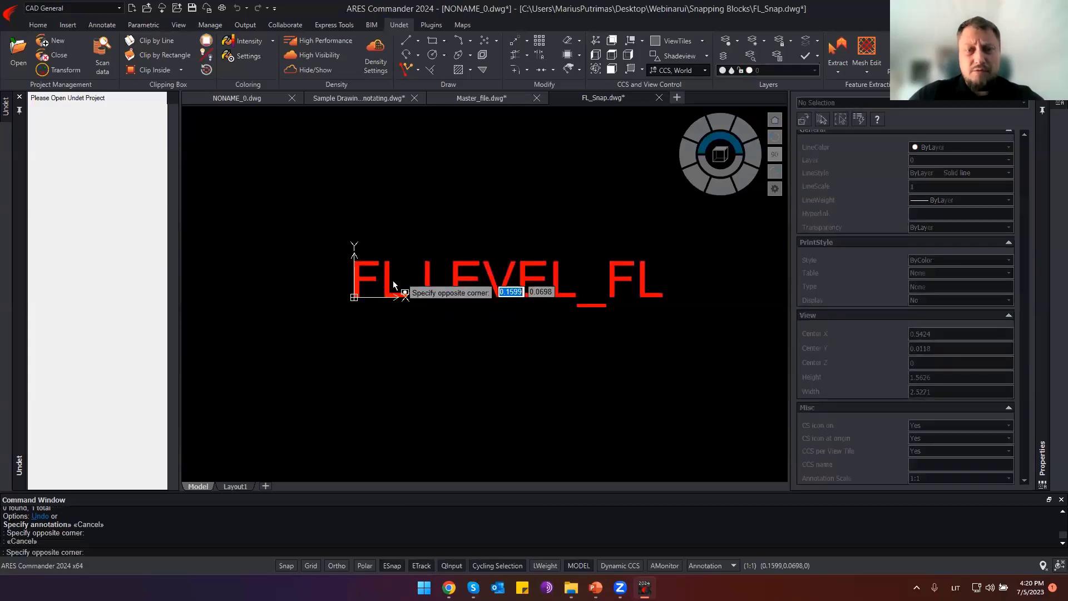
click(371, 276)
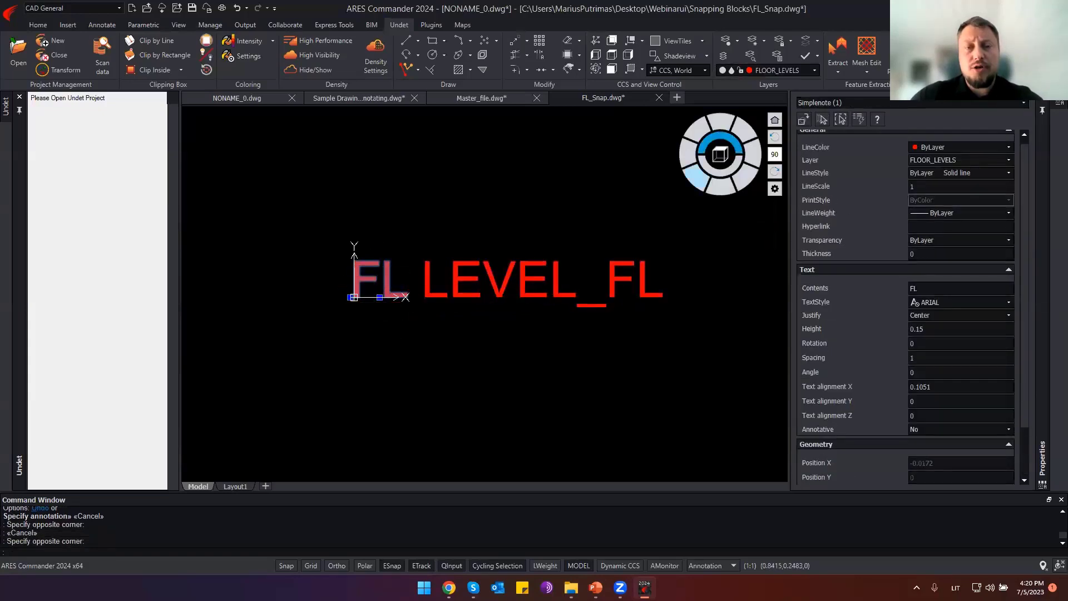
key(Escape)
key(Escape)
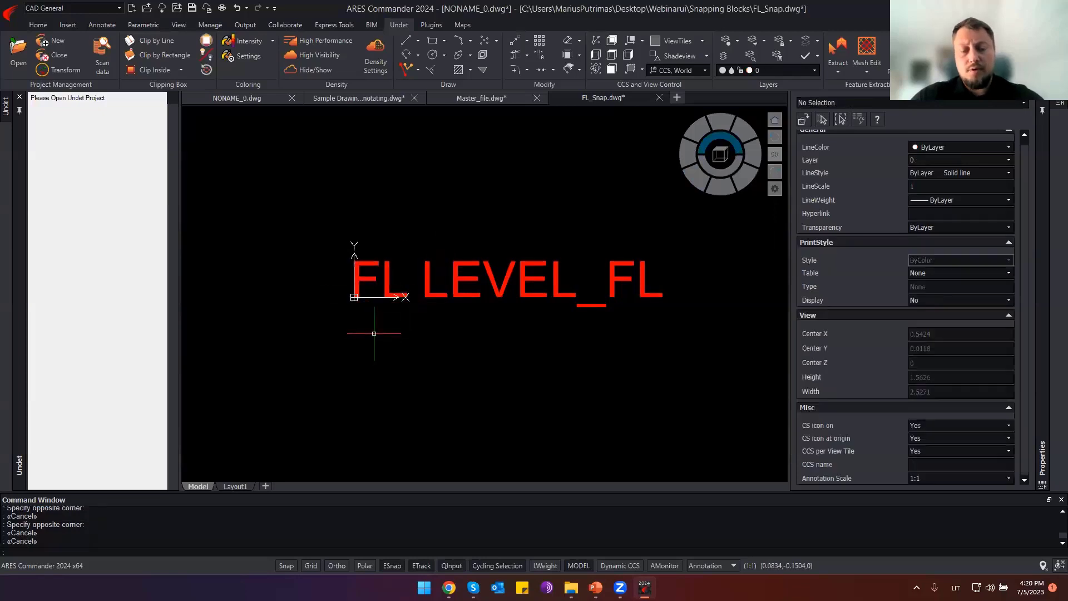
Draw a horizontal line about 1.68 units long beneath the FL LEVEL_FL text with Ortho on, and delete it.
text(l)
key(Return)
click(722, 311)
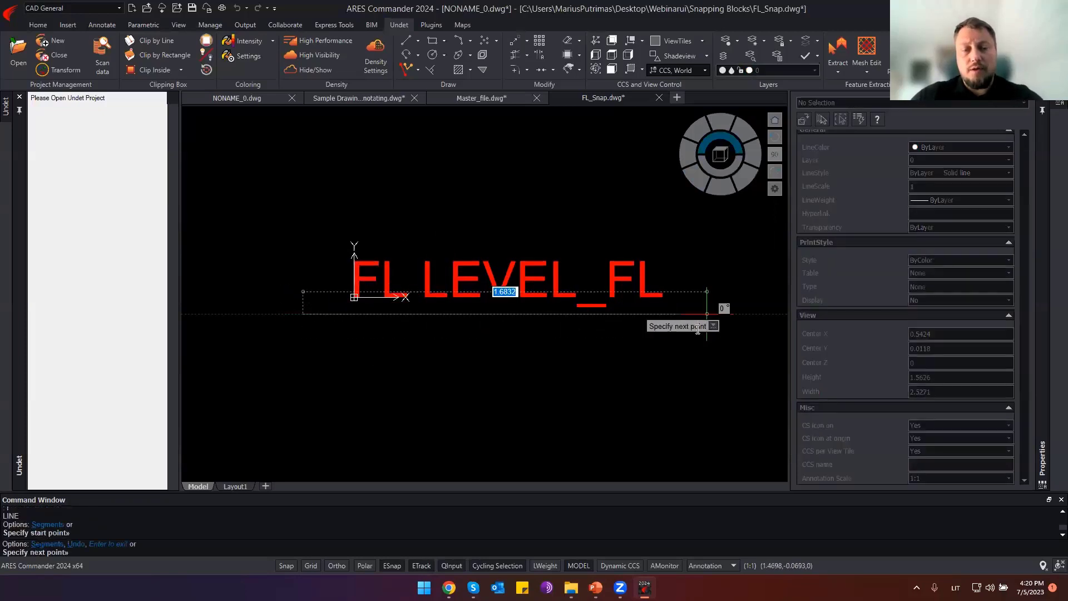
key(F8)
click(707, 310)
key(Escape)
click(439, 305)
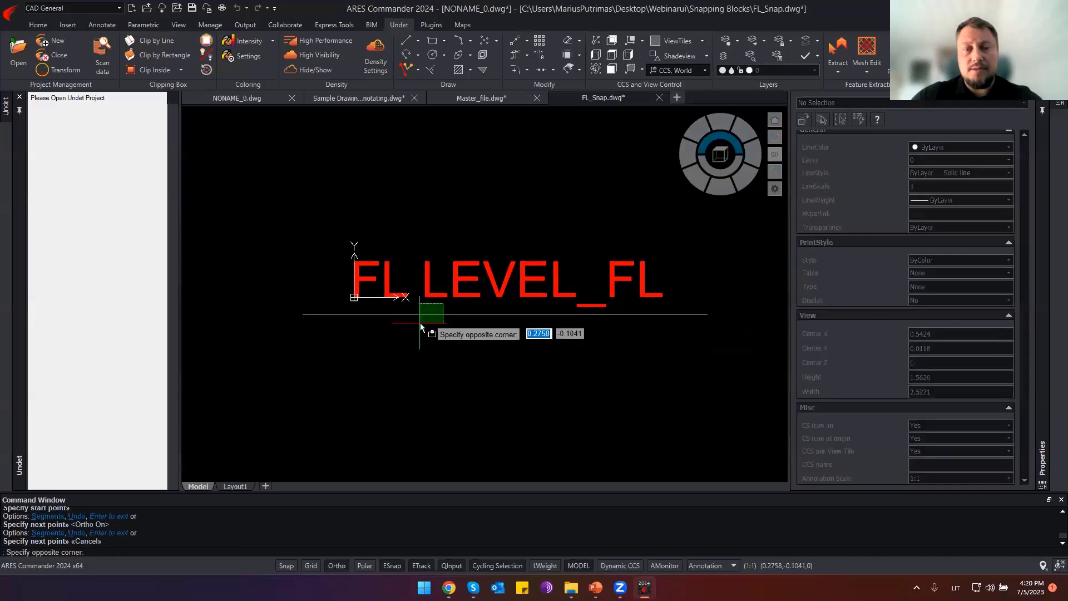
click(420, 322)
key(Delete)
Select the FL and LEVEL_FL texts together and check which layer they are assigned to.
click(692, 298)
click(389, 284)
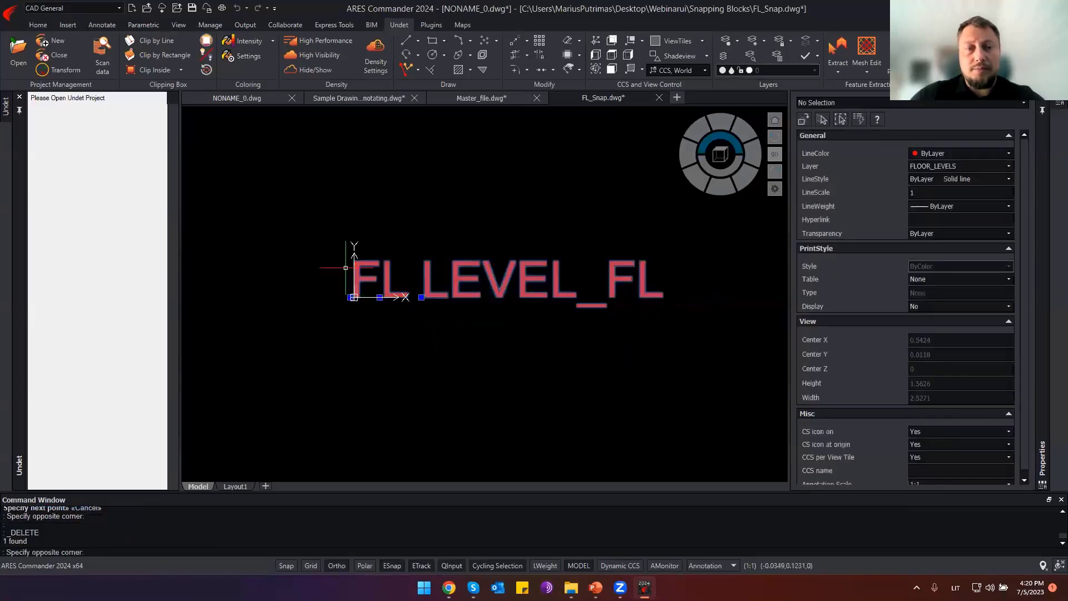
click(814, 71)
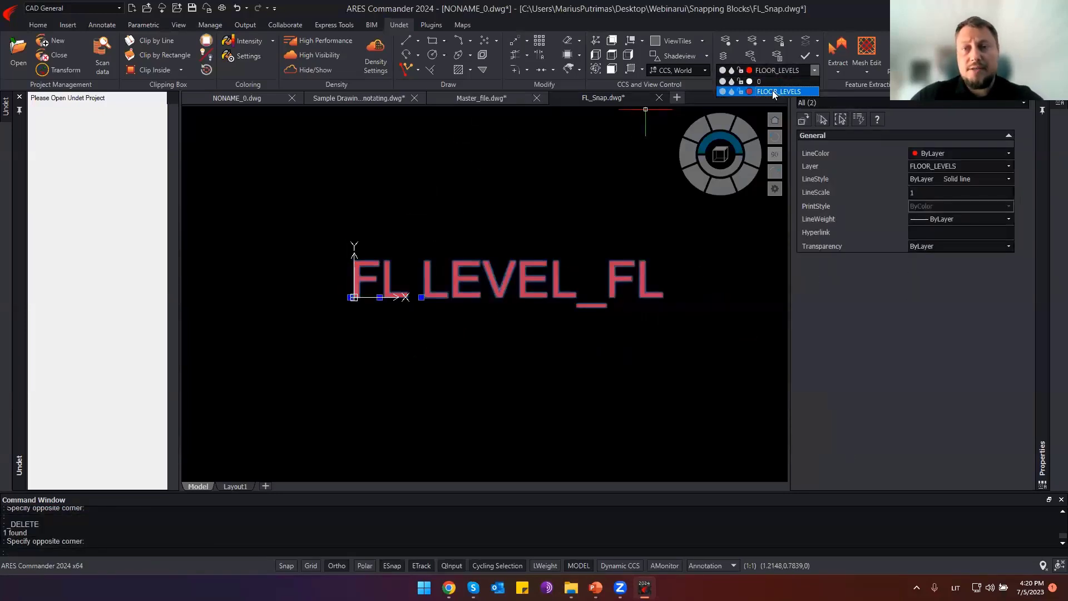
key(Escape)
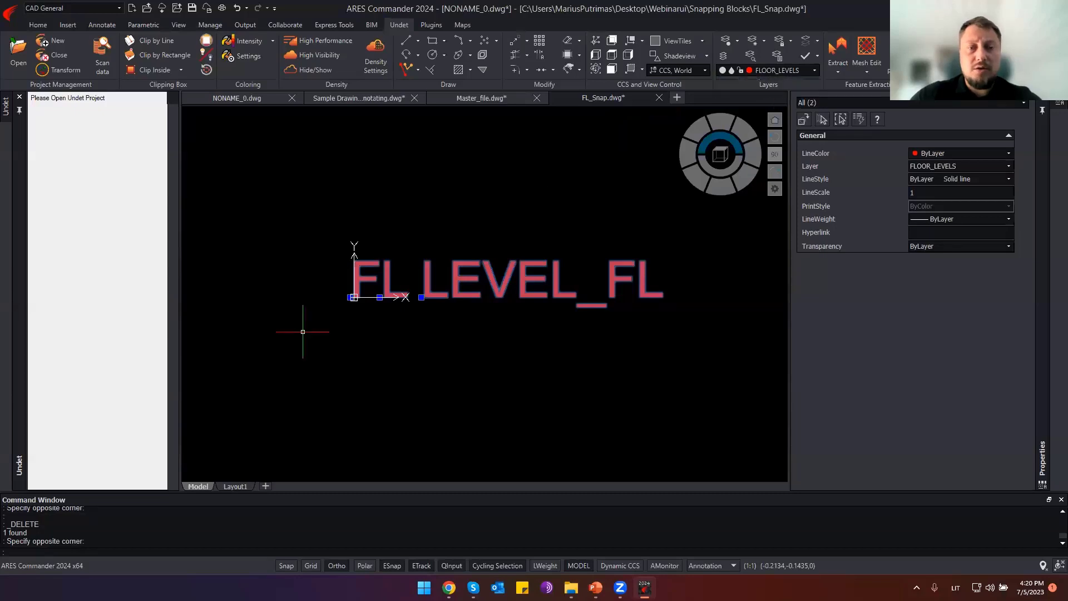
key(Escape)
scroll(373, 322, down, 2)
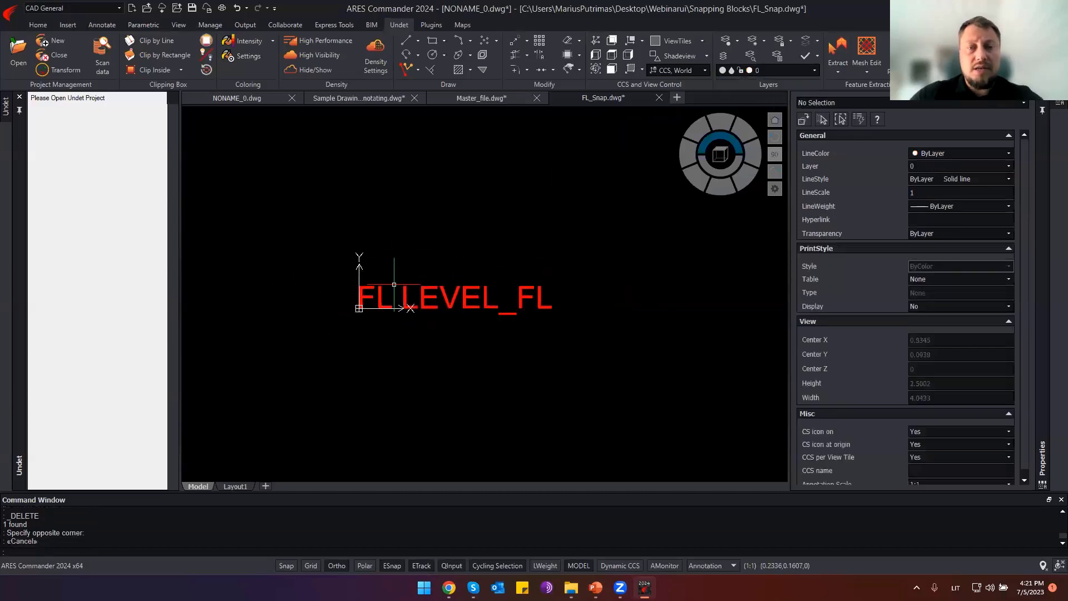
click(577, 337)
key(Escape)
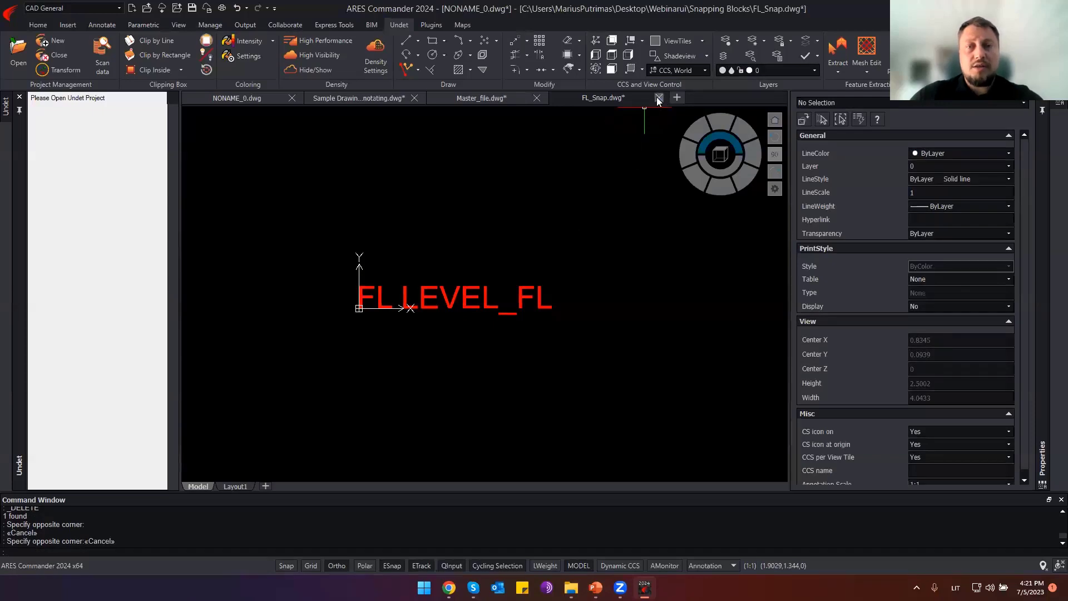
Close the FL_Snap drawing without saving and return to the sample floor plan drawing.
mouse_move(657, 99)
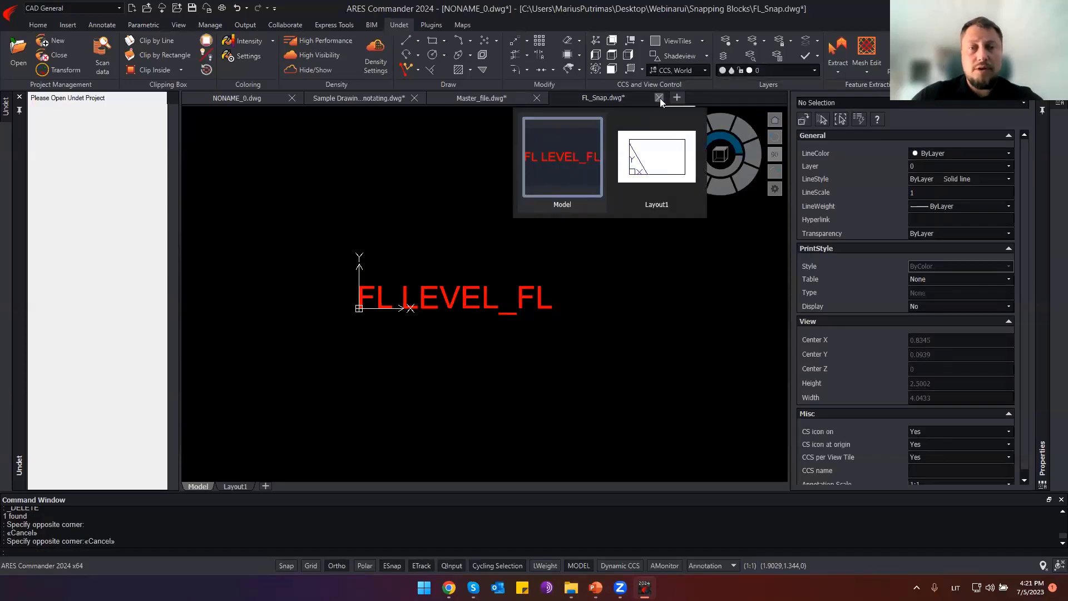
click(659, 98)
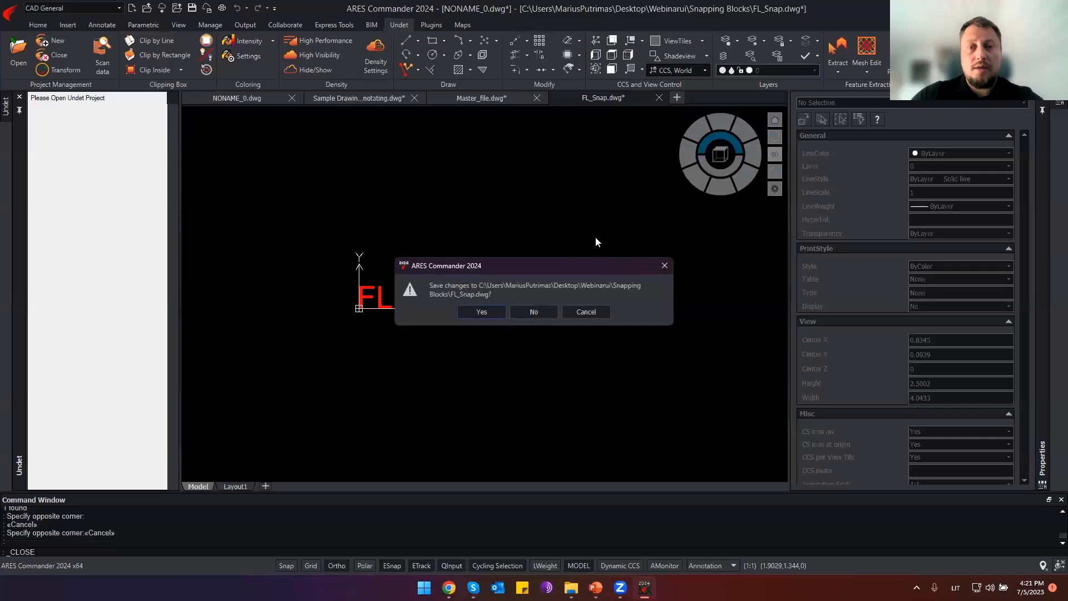
click(533, 312)
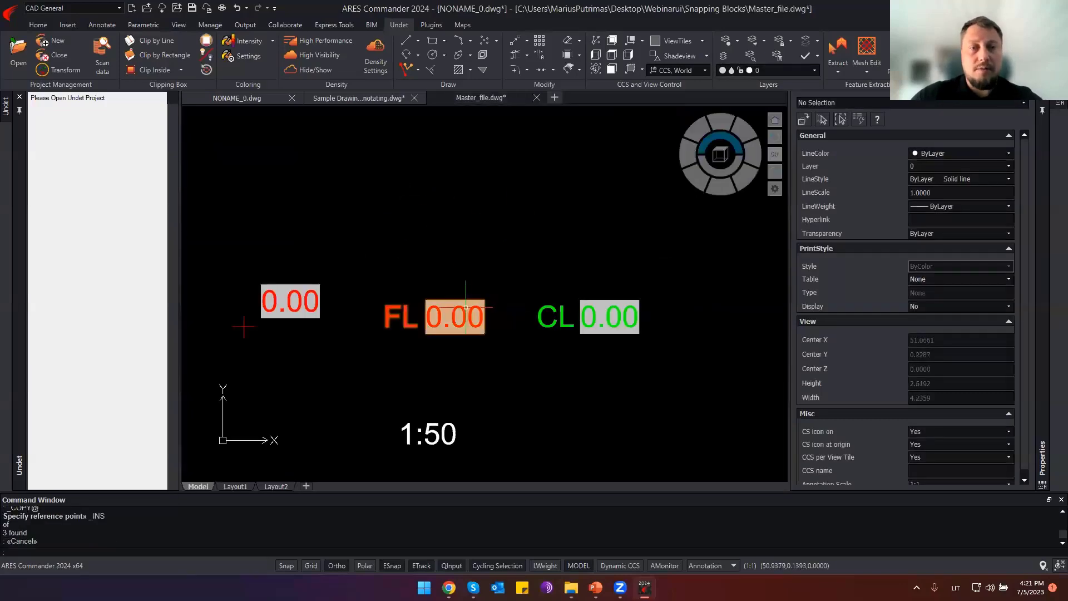
click(359, 98)
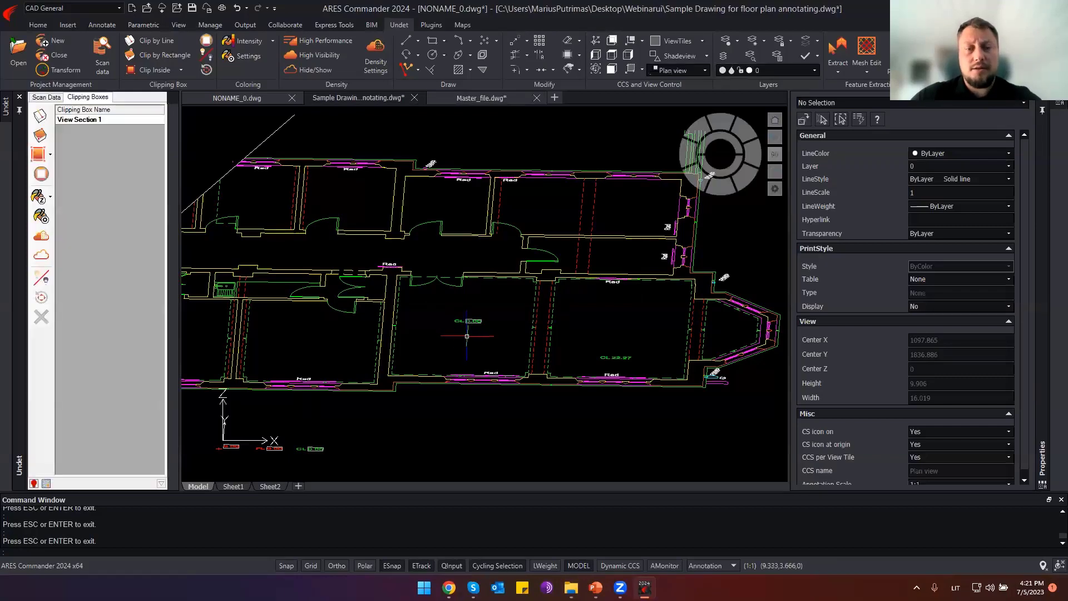
scroll(463, 334, down, 2)
scroll(460, 339, down, 2)
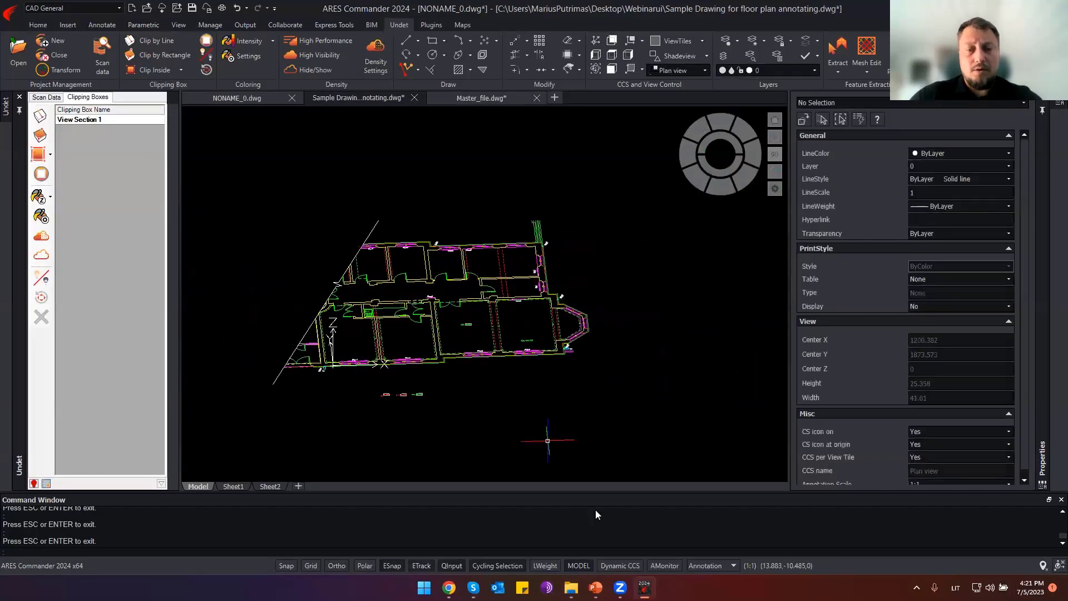
Switch to the PowerPoint slide show, present the #2 Undet Browser scripts slide with Duplicate Slide Show, and end the show.
click(641, 400)
click(595, 587)
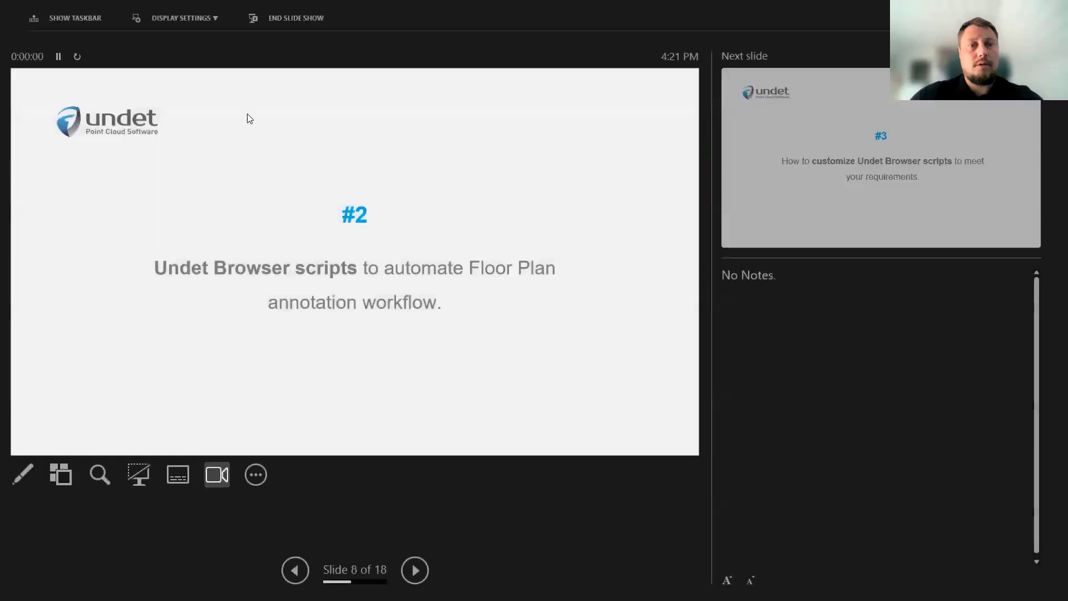
click(184, 17)
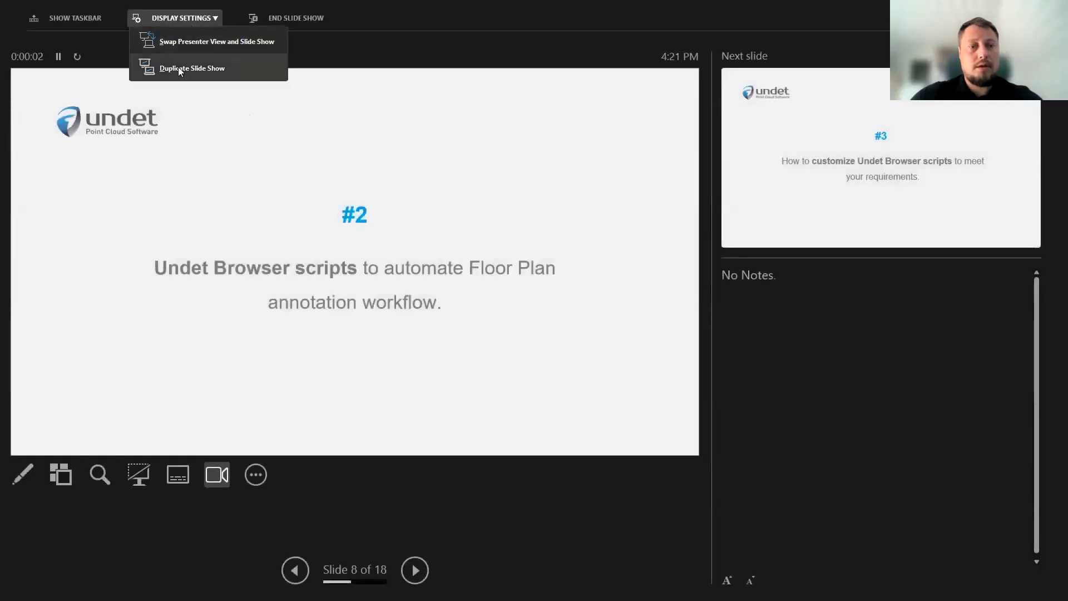
click(178, 68)
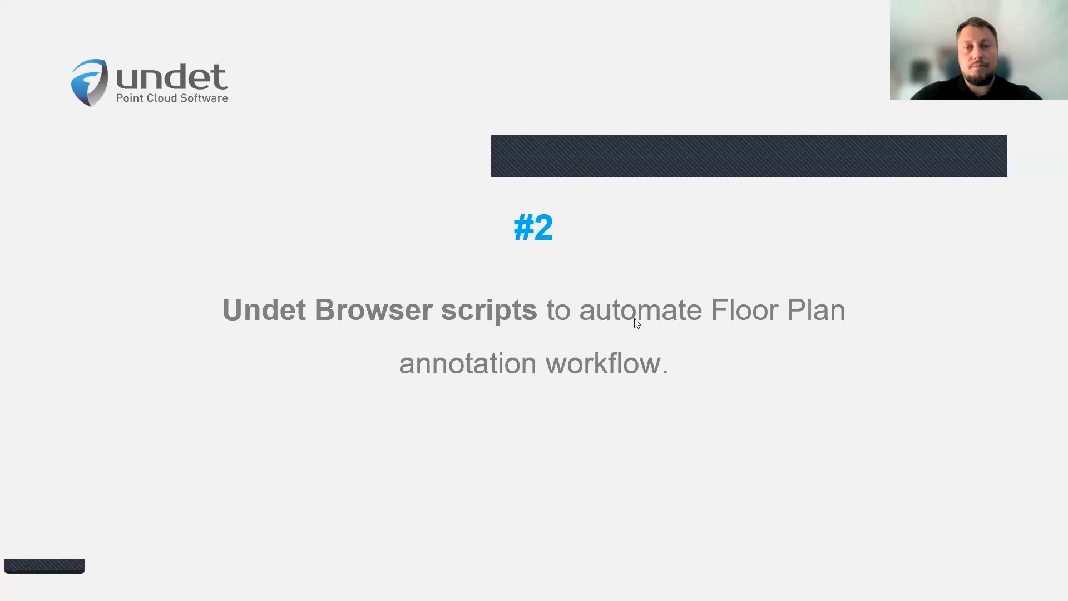
key(Escape)
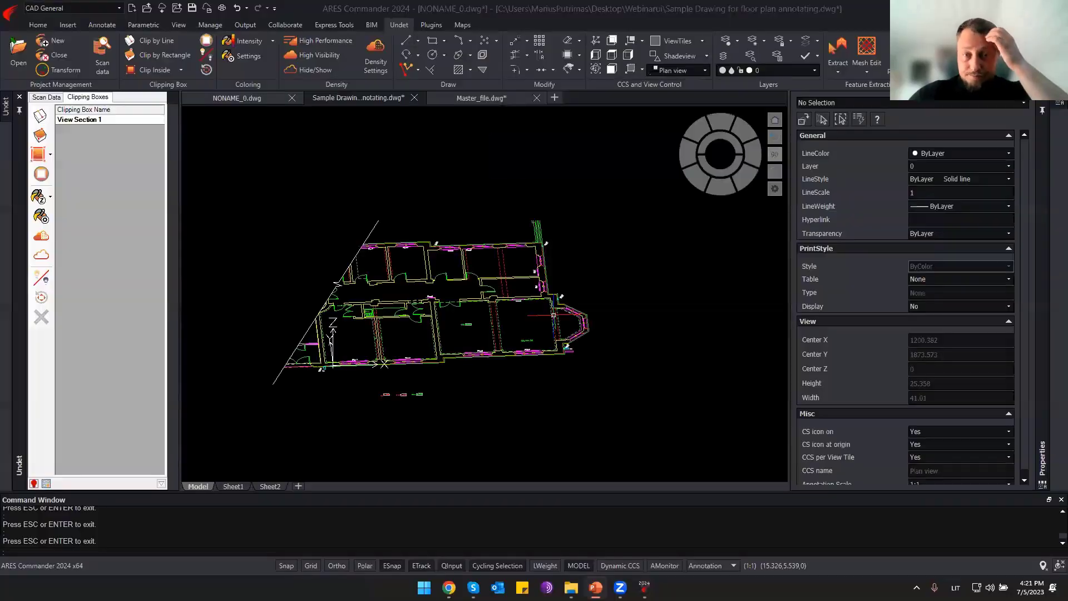
Close the Master_file drawing without saving its changes.
click(569, 306)
key(Escape)
key(Escape)
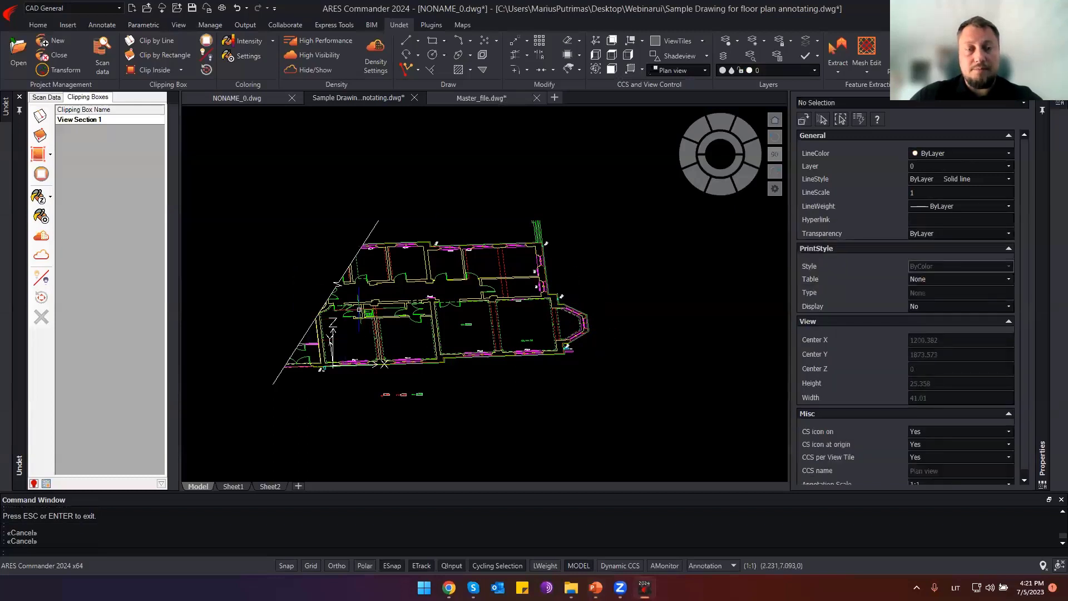
click(536, 98)
click(533, 312)
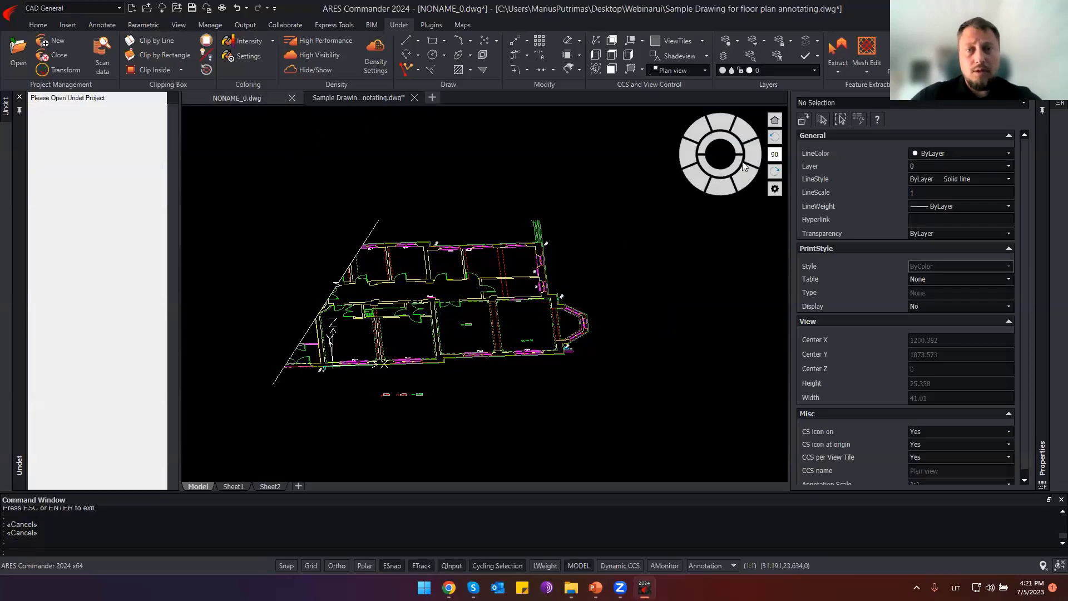
Set the floor plan to the Top view and open the Undet project Sample point cloud project.ipcp.
drag(720, 155, 656, 111)
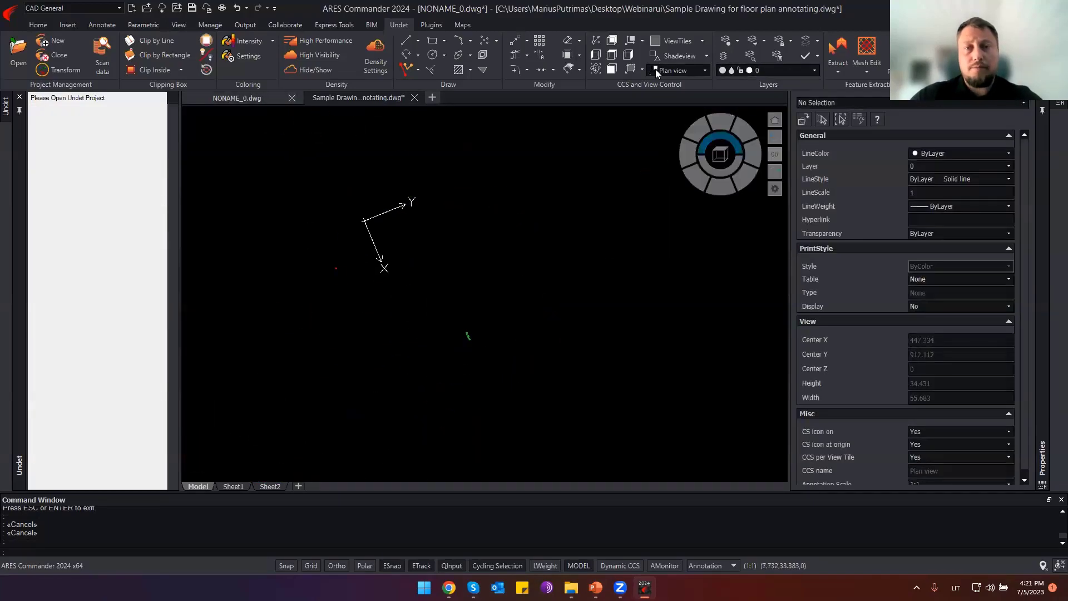
click(612, 56)
key(Escape)
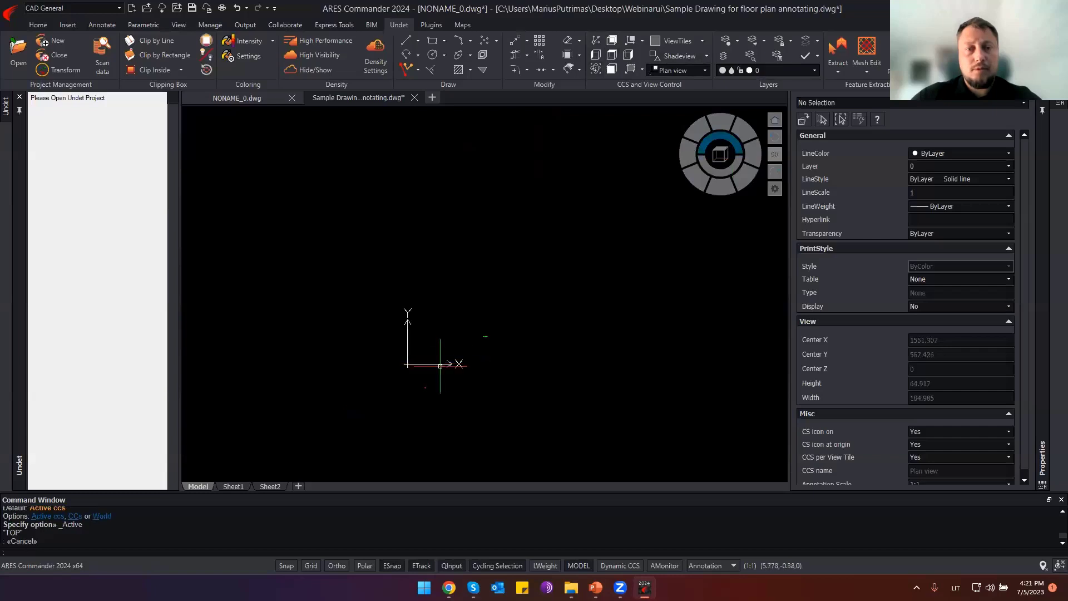
scroll(447, 271, down, 2)
mouse_move(542, 351)
shift+middle_down()
mouse_move(529, 336)
mouse_move(536, 349)
shift+middle_up()
scroll(348, 258, up, 2)
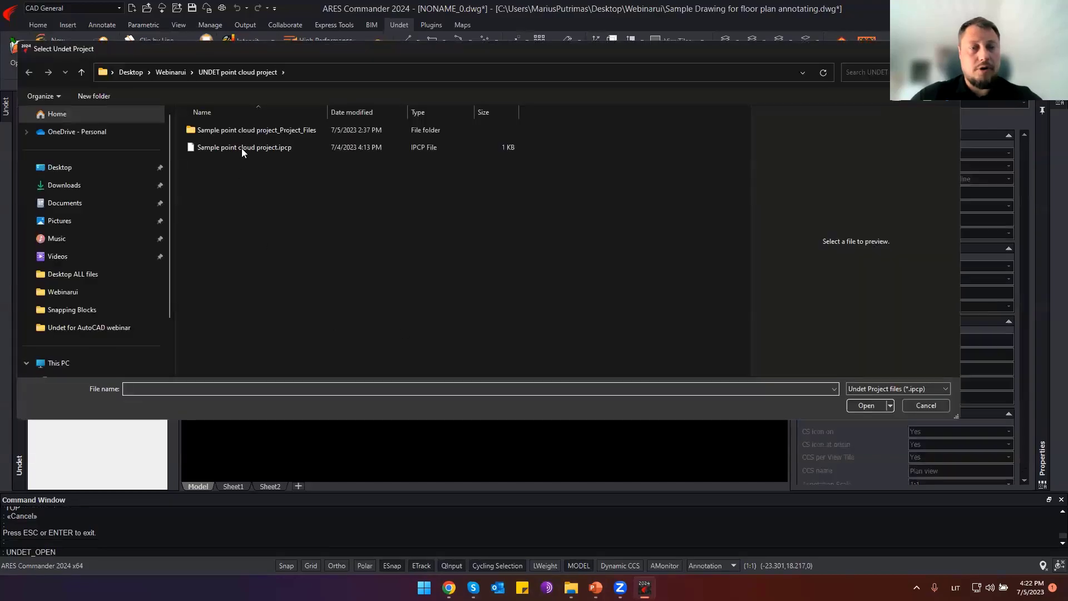
click(242, 148)
click(867, 405)
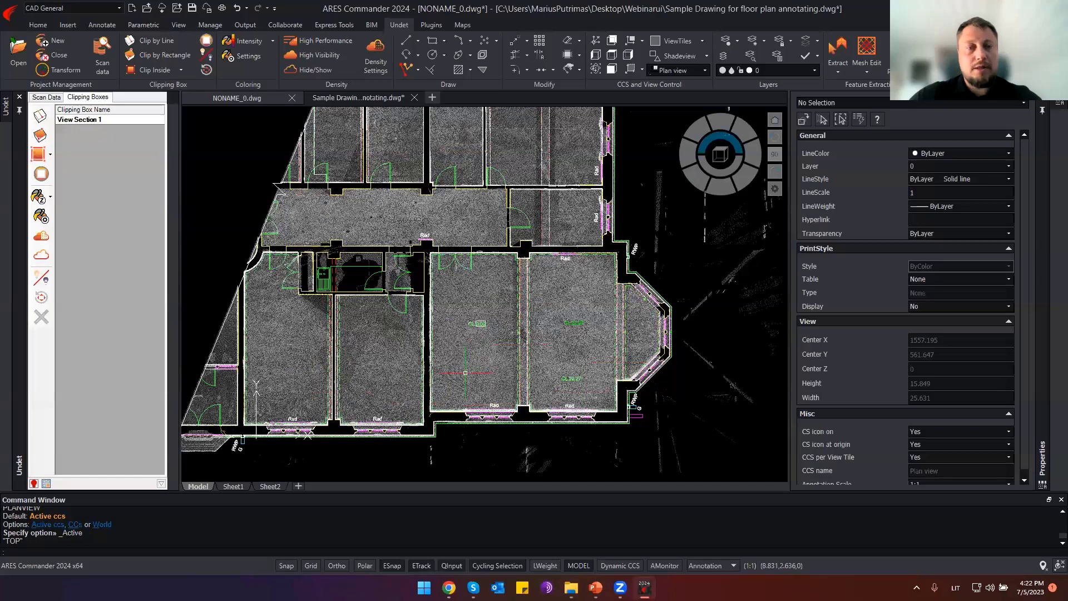
Set the greyscale point cloud's transparency to 85 in the coloring settings.
click(40, 217)
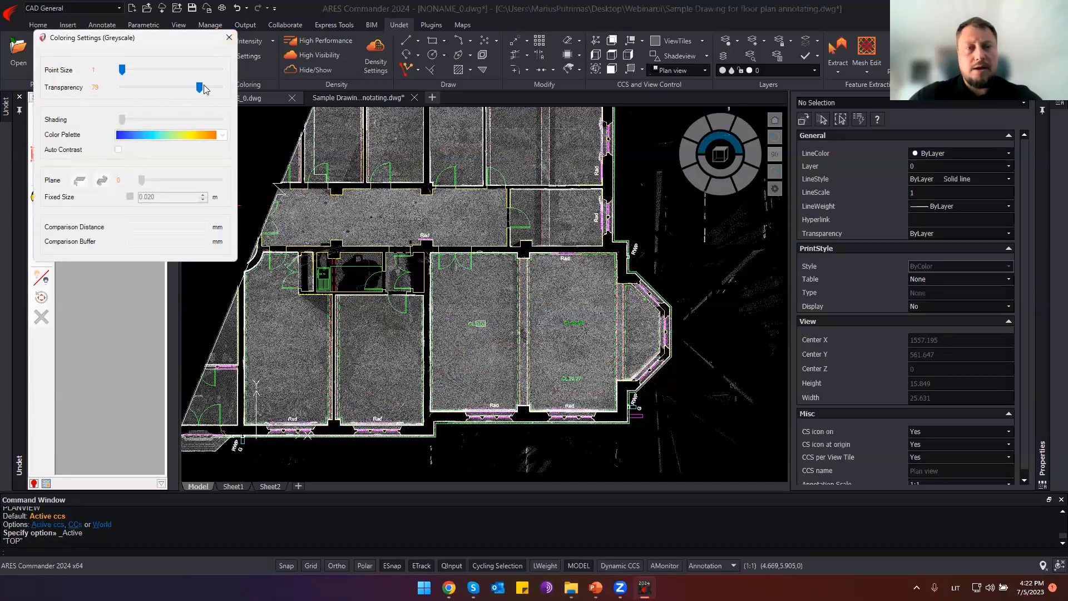
click(123, 90)
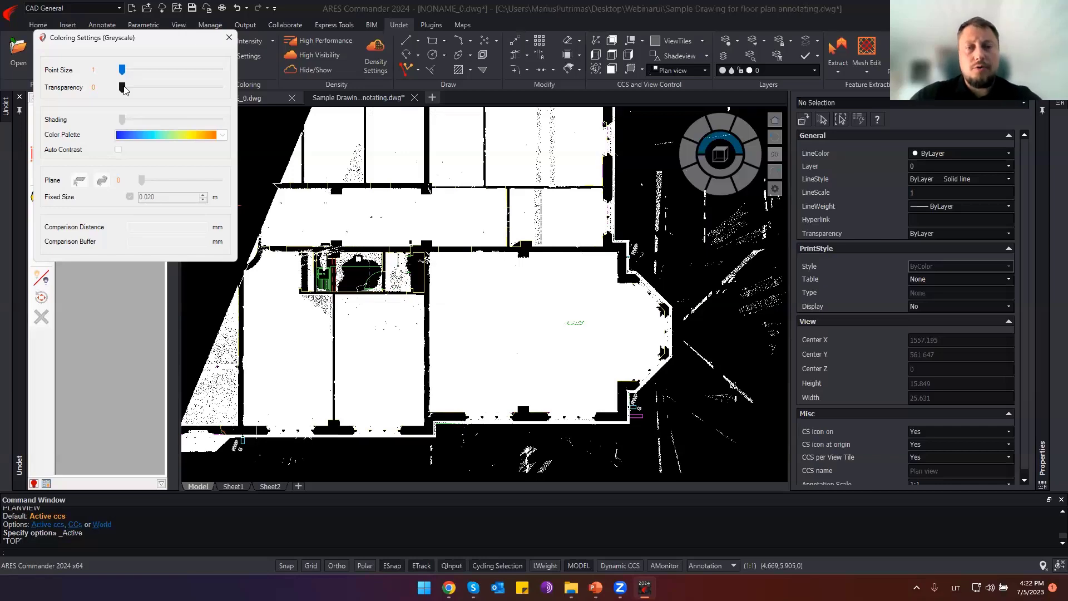
drag(123, 91, 215, 98)
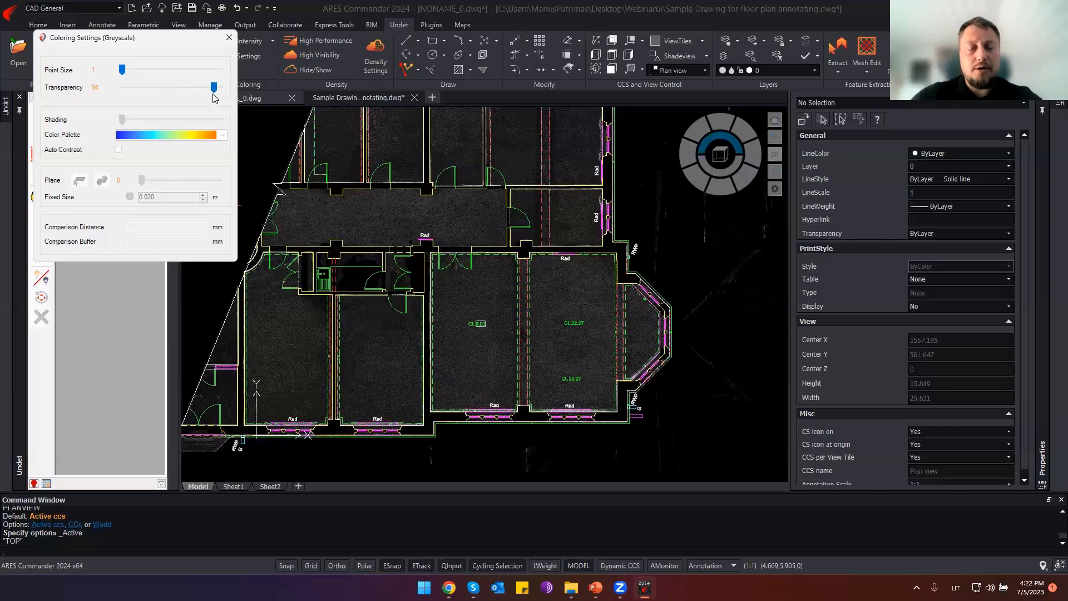
click(205, 90)
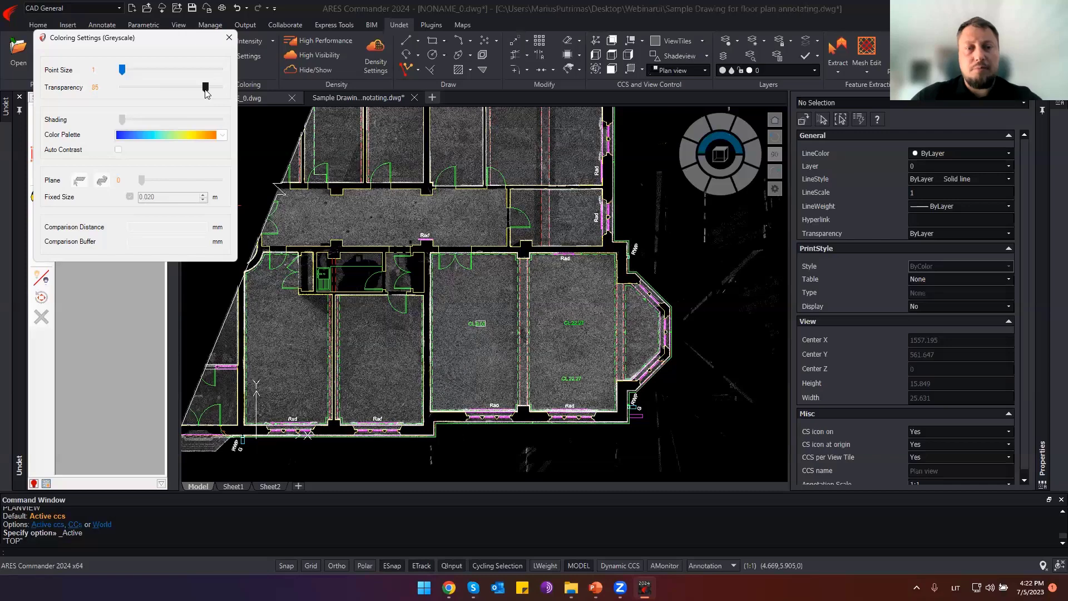
Close the coloring settings and delete the ceiling level (CL) annotations from the two large rooms beside the bay window.
click(229, 38)
scroll(535, 384, up, 2)
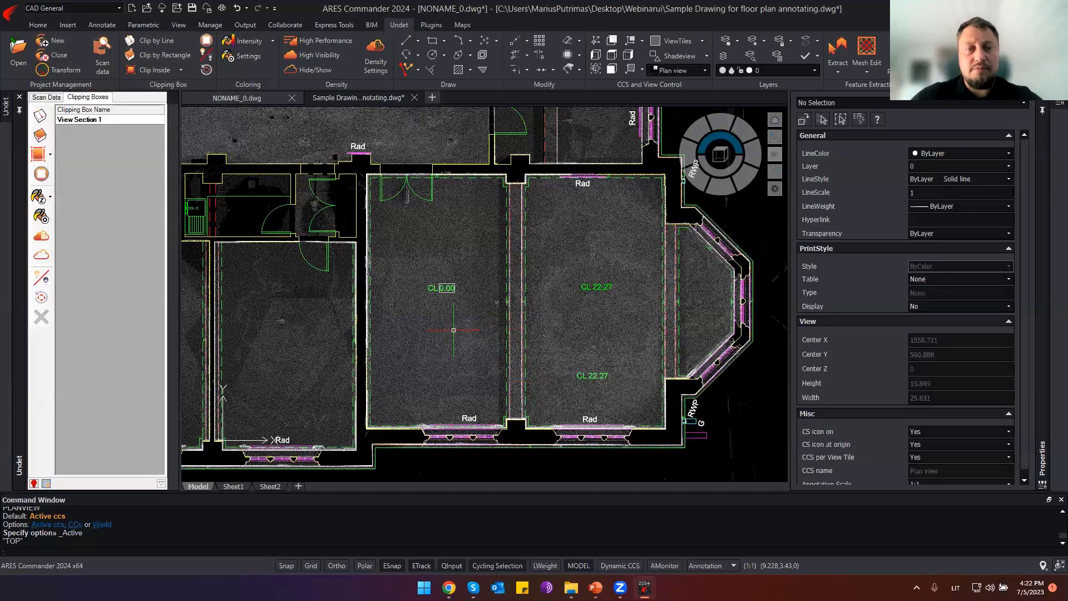
scroll(453, 329, down, 3)
scroll(473, 251, up, 3)
click(450, 210)
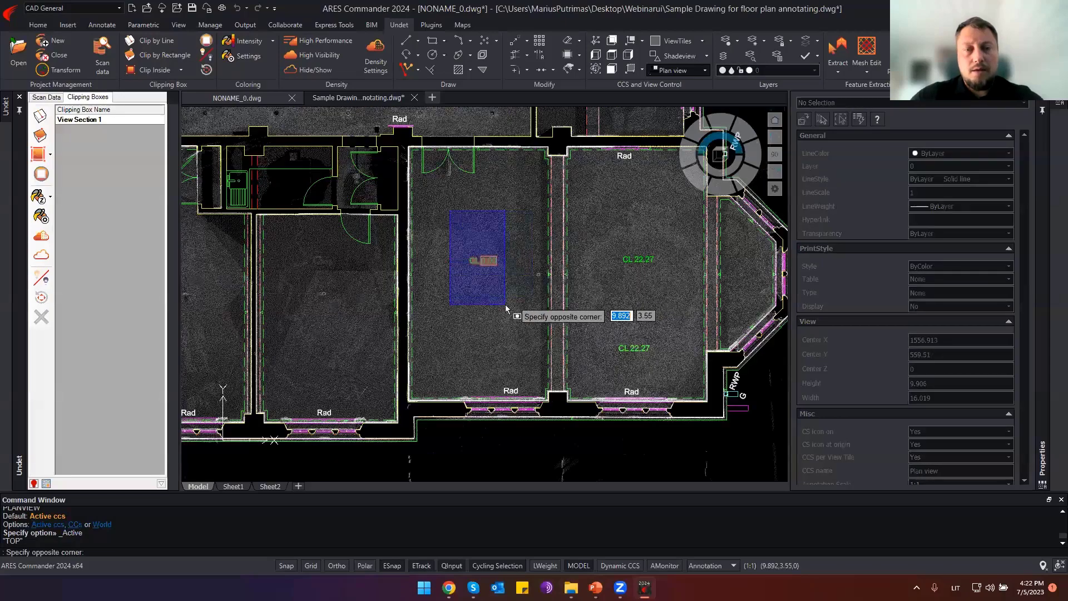
click(506, 305)
click(578, 210)
click(693, 361)
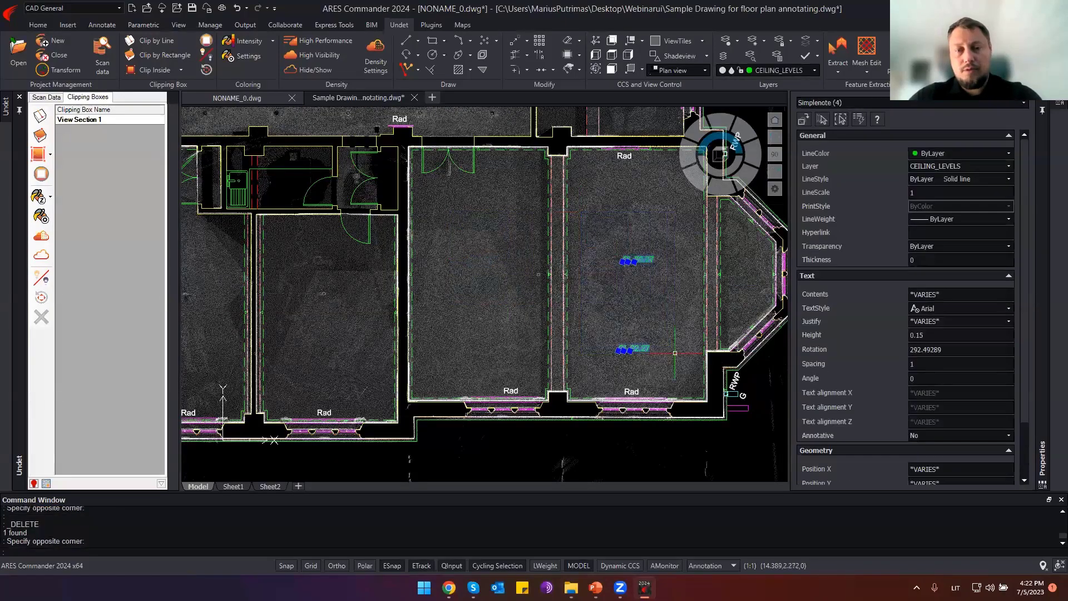
key(Delete)
scroll(501, 318, down, 3)
scroll(555, 297, up, 2)
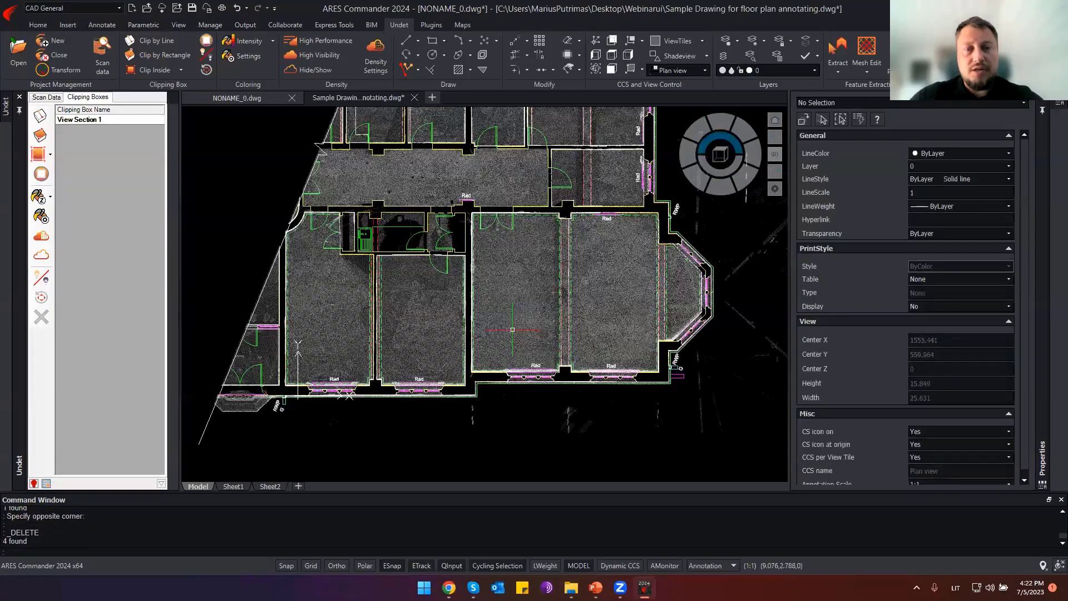
List the project's scan data, display the scan position markers on the plan, and open Ground_077.fls in Undet Browser.
click(46, 99)
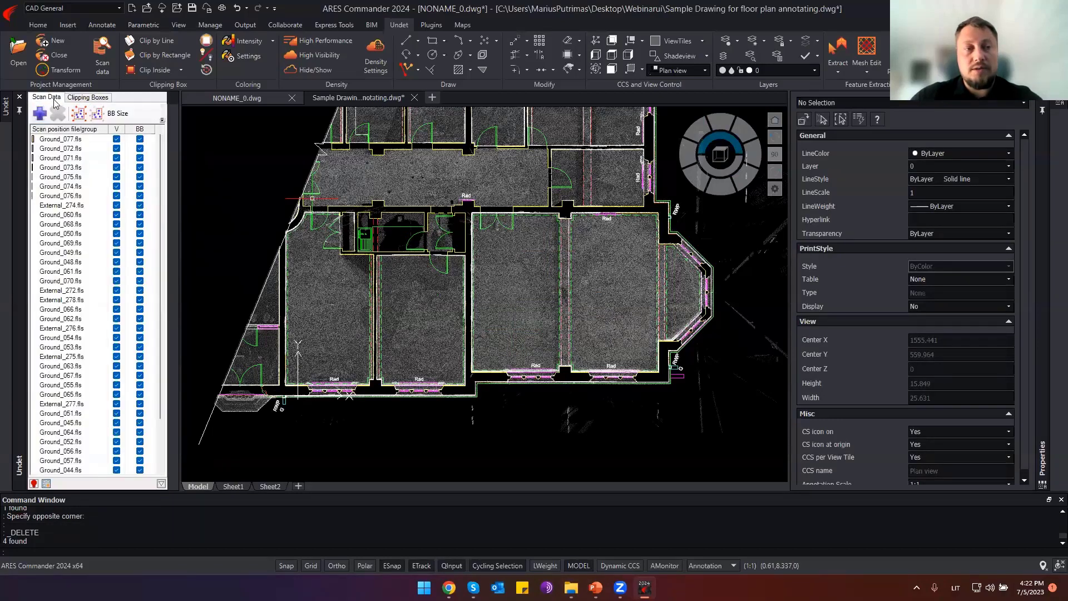
click(140, 177)
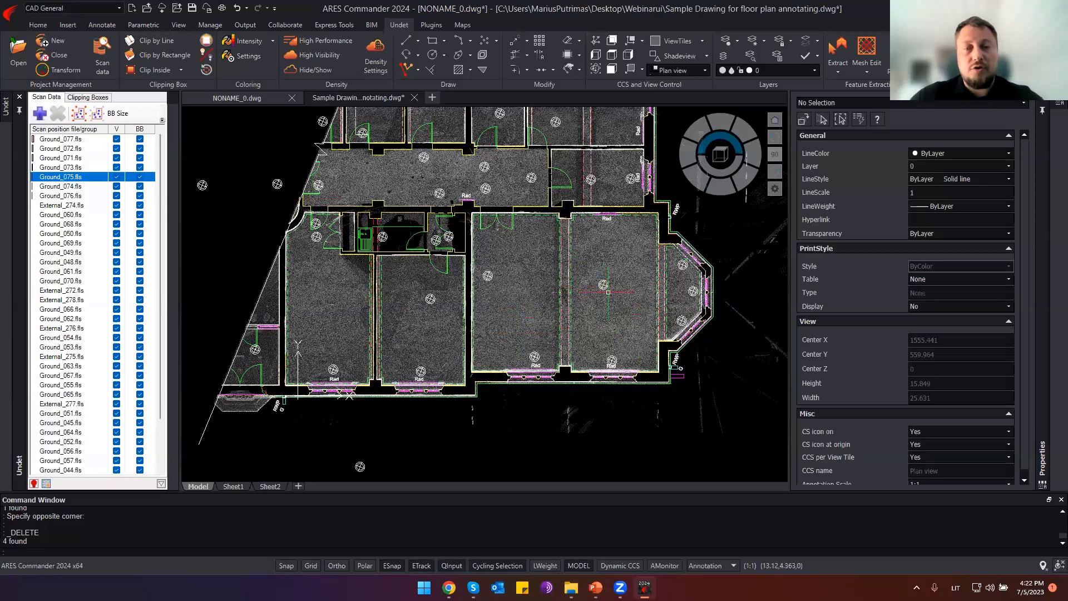
scroll(608, 291, up, 2)
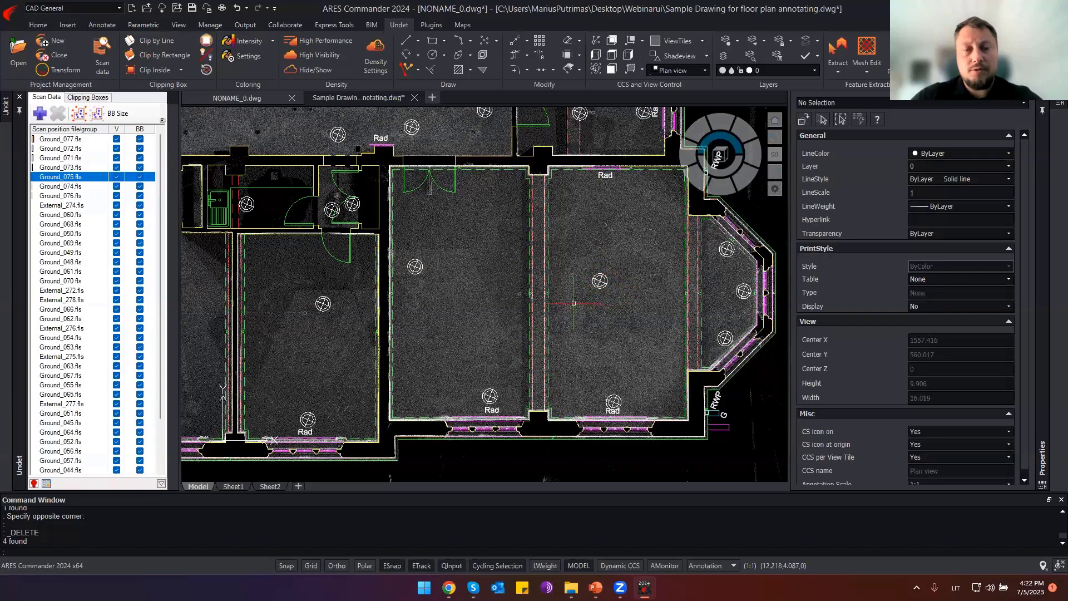
scroll(568, 322, down, 2)
middle_drag(558, 334, 513, 345)
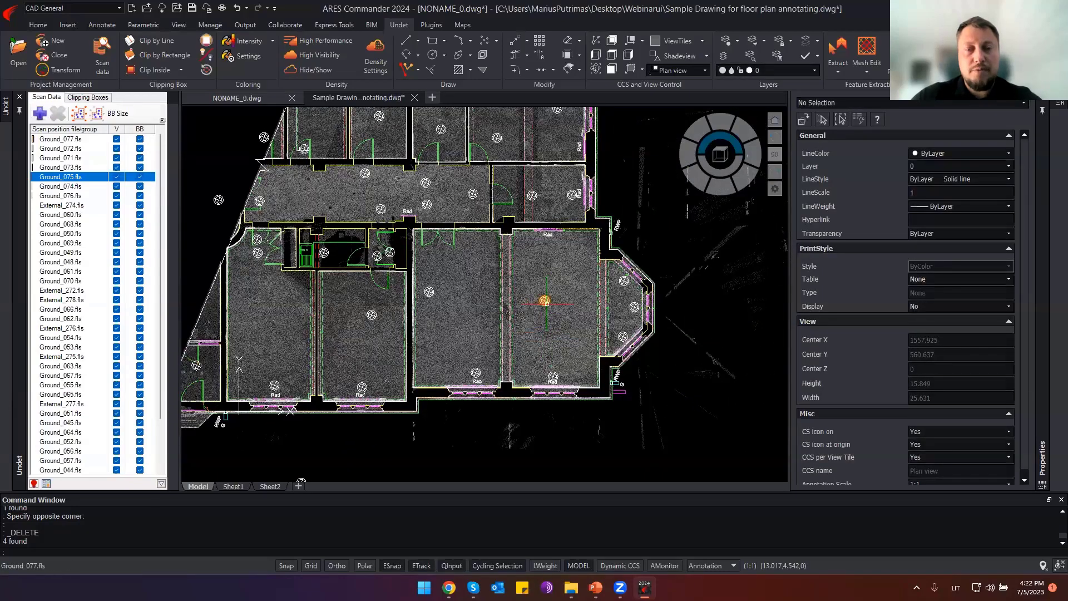
scroll(544, 301, up, 2)
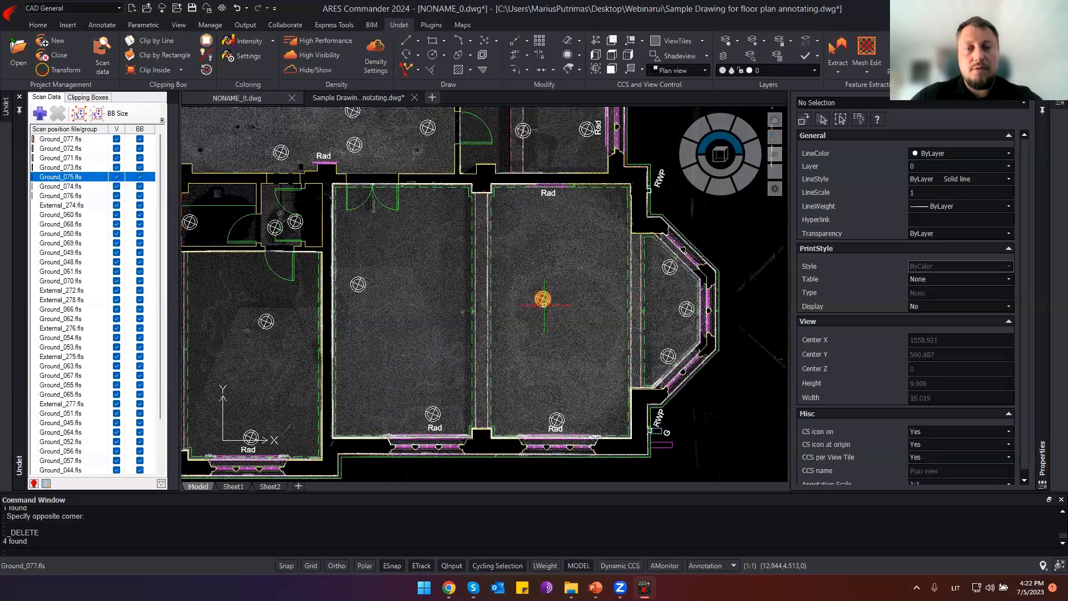
click(543, 300)
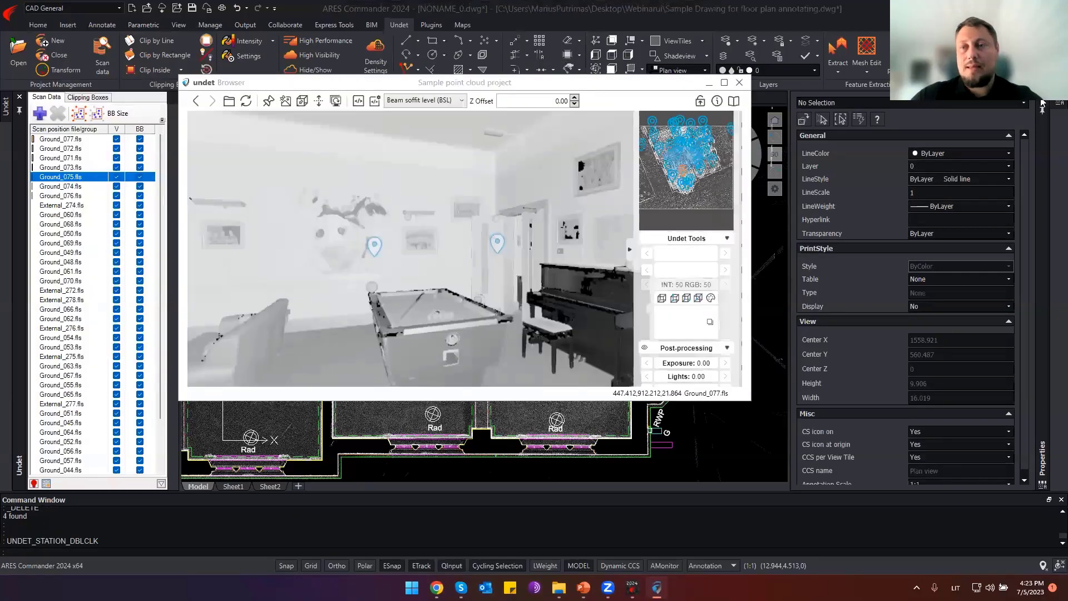
Close the Properties palette and move the Undet Browser window off the middle of the floor plan.
click(1044, 102)
click(1044, 102)
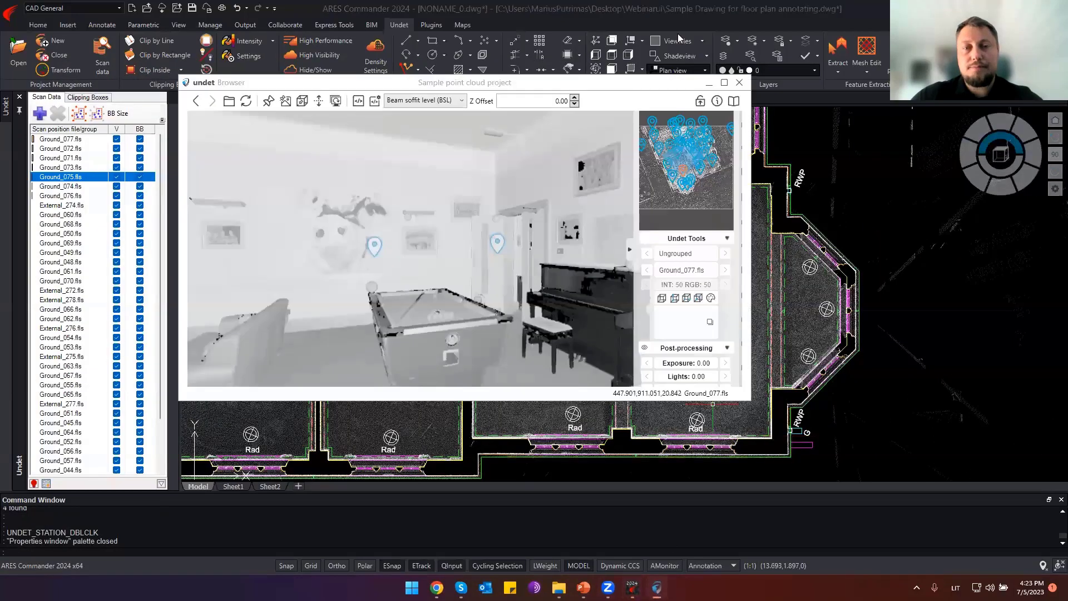
drag(639, 83, 862, 74)
Look around the room scan, switch to scan Ground_072.fls, and read point coordinates on the floor and the picture wall.
drag(862, 251, 769, 221)
drag(564, 191, 850, 174)
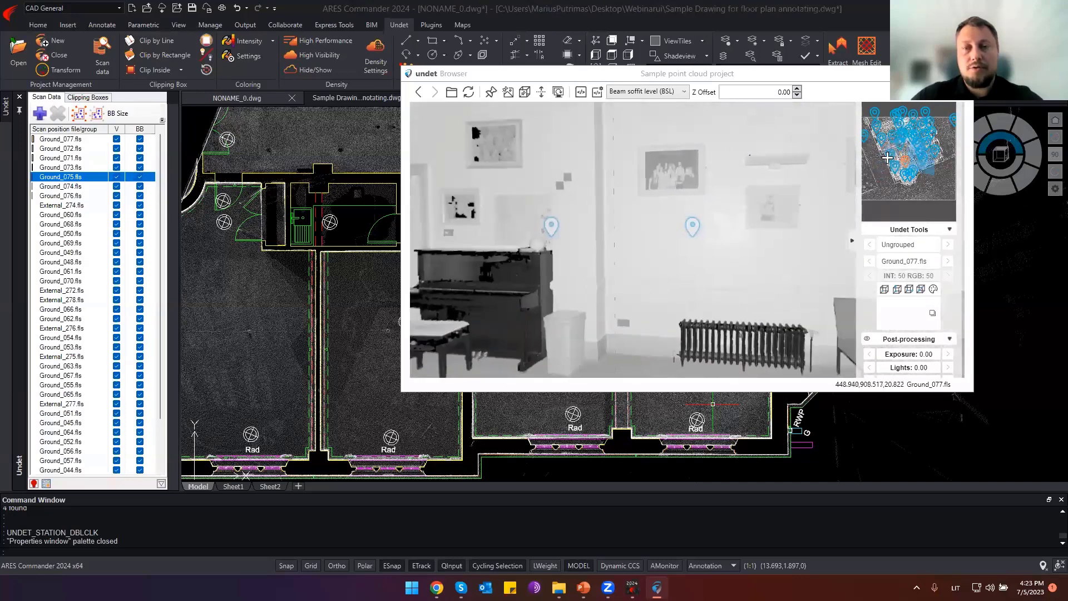
click(888, 158)
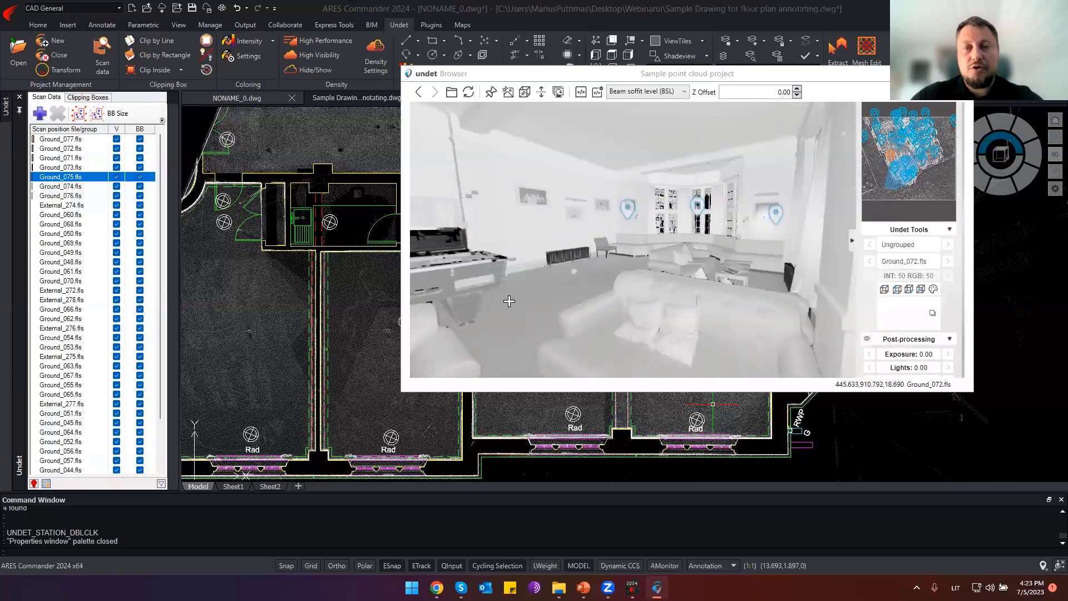
click(529, 297)
key(z)
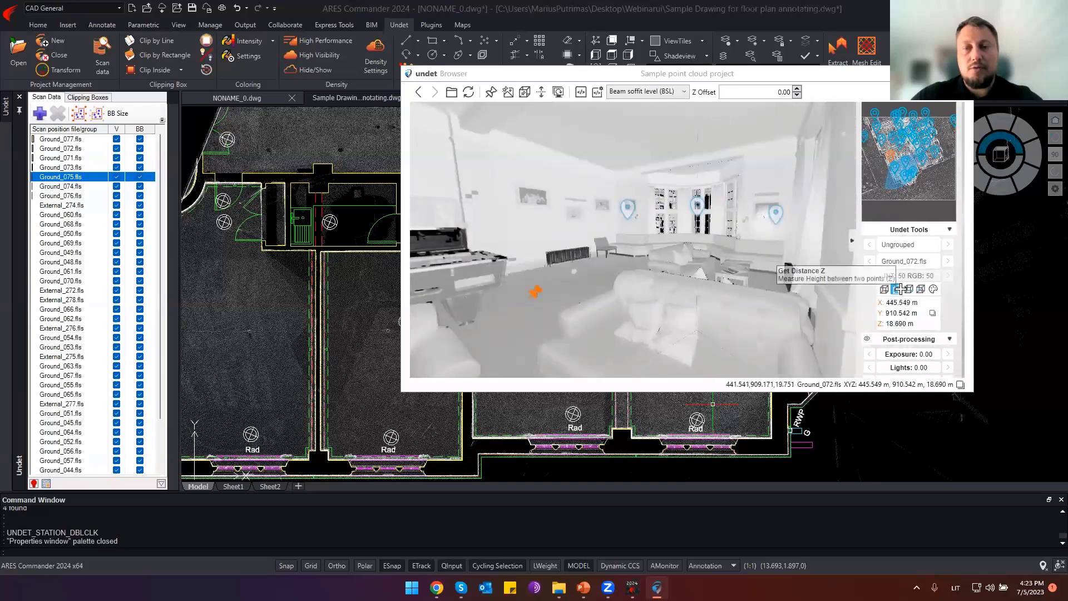
click(543, 187)
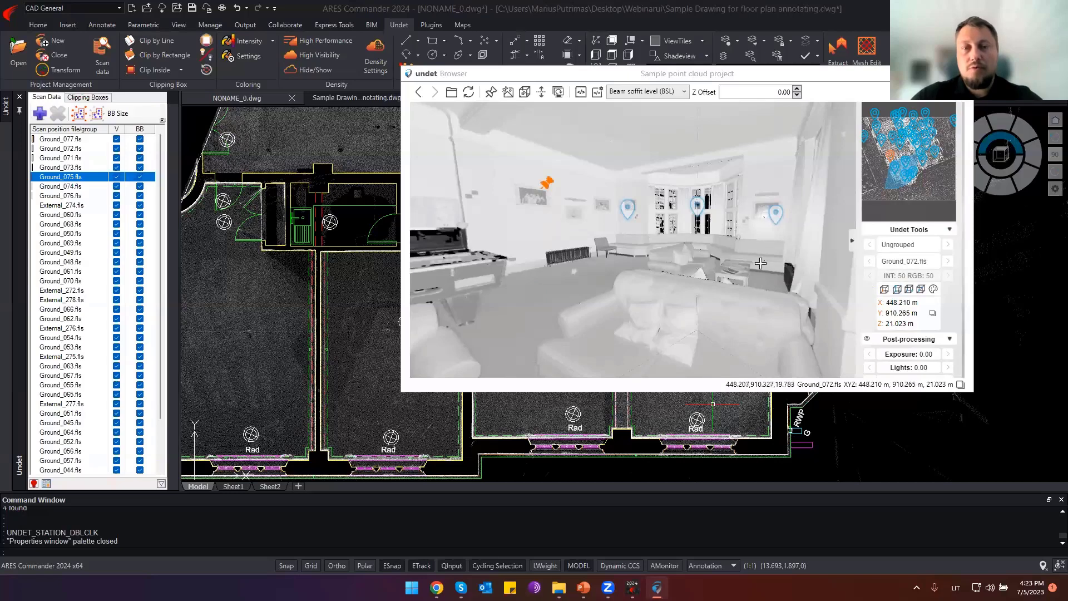
click(544, 229)
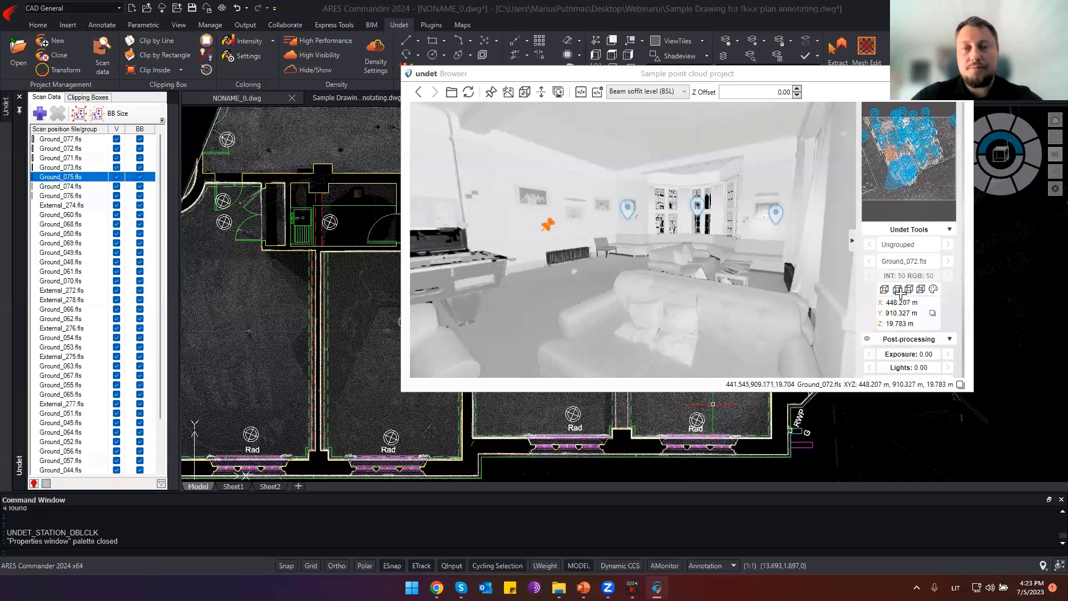
Measure a height on the picture wall and the room's ceiling-to-floor height with Get Distance Z.
click(505, 174)
click(511, 232)
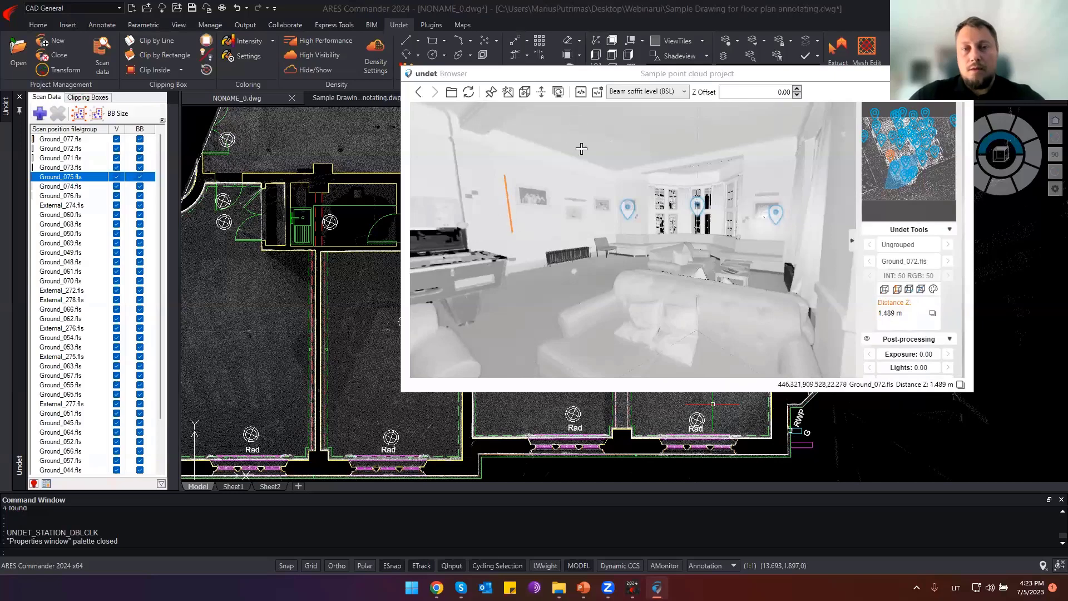
click(581, 149)
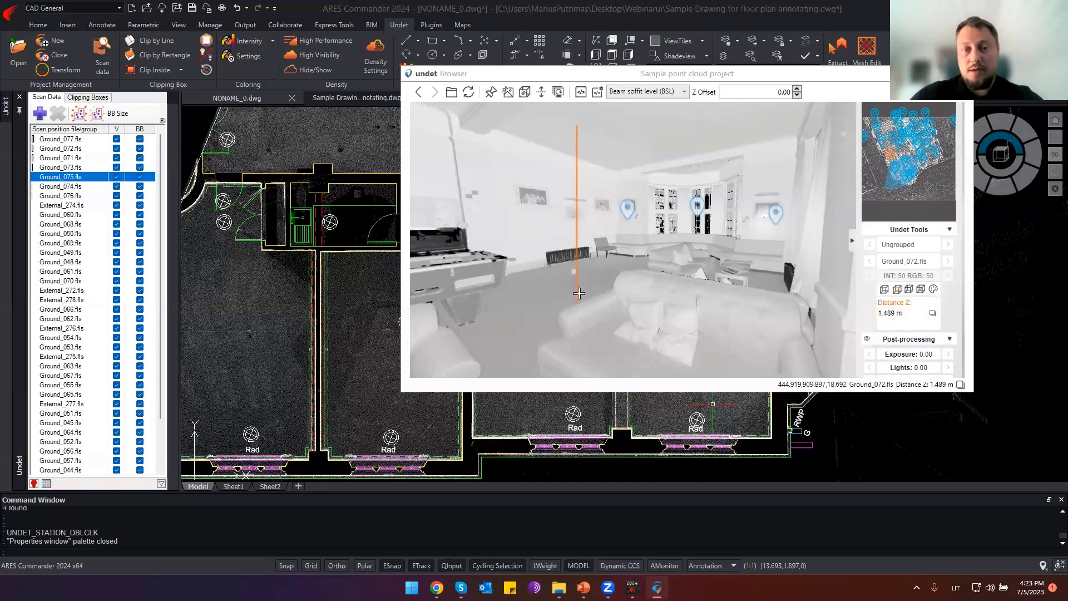
click(578, 293)
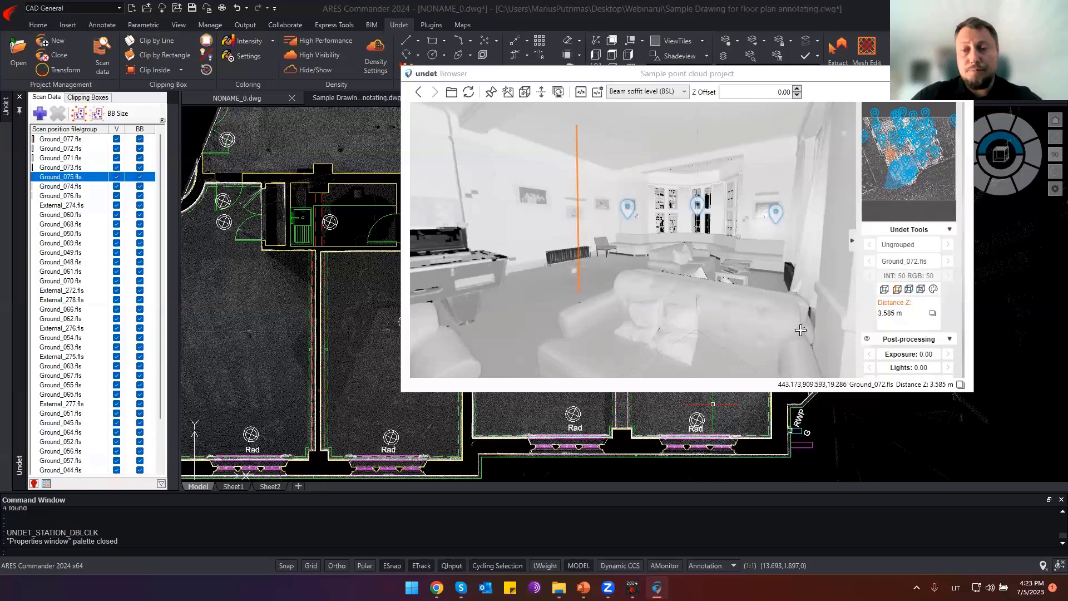
click(908, 289)
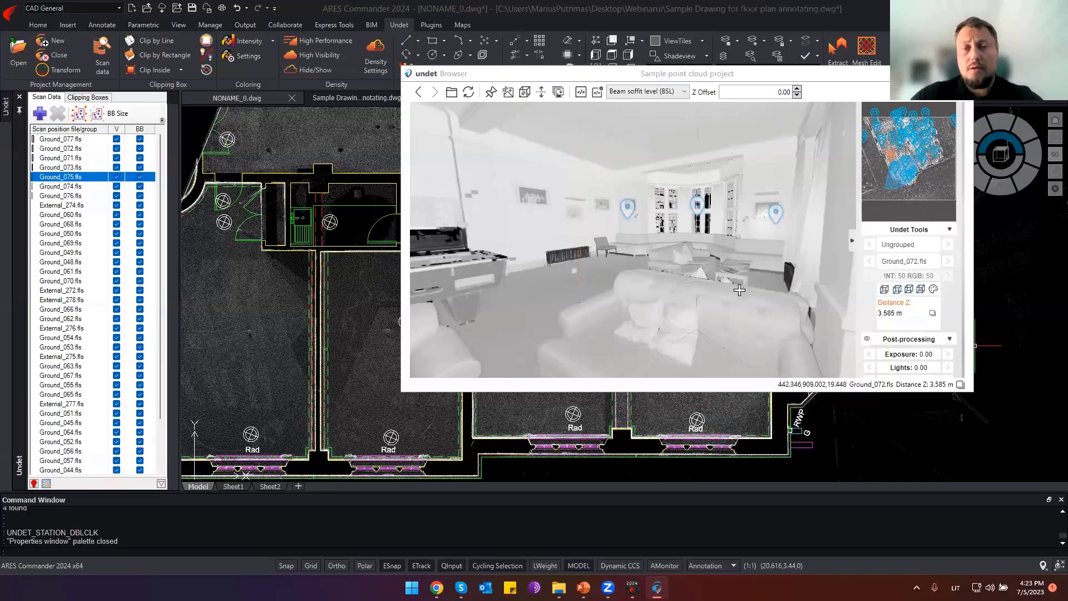
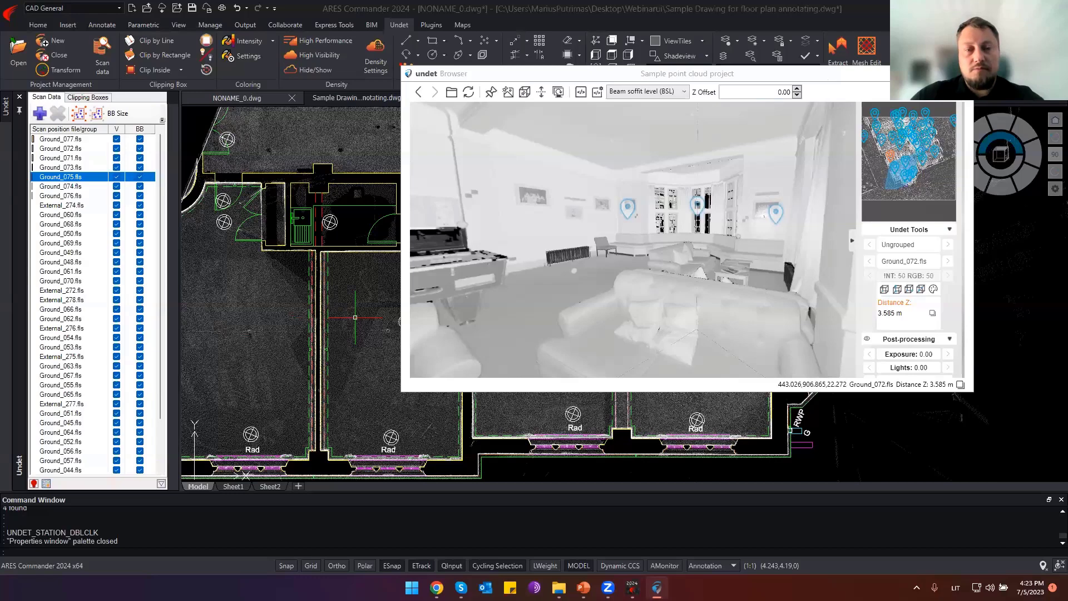
Reposition the Undet Browser window and shrink it so the floor plan's rooms can be seen beside it.
drag(556, 73, 637, 47)
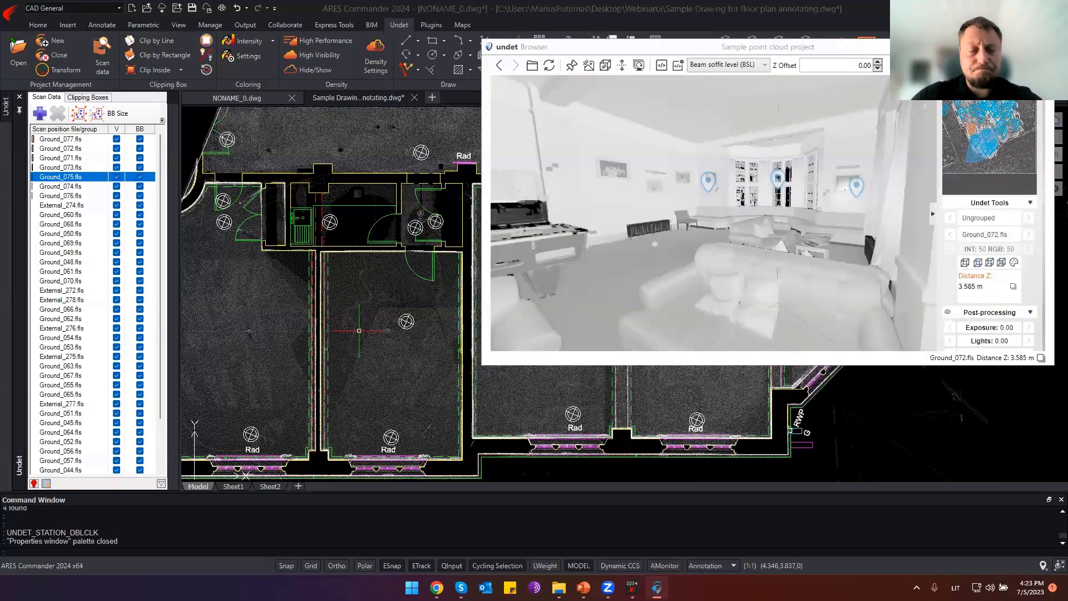
click(356, 324)
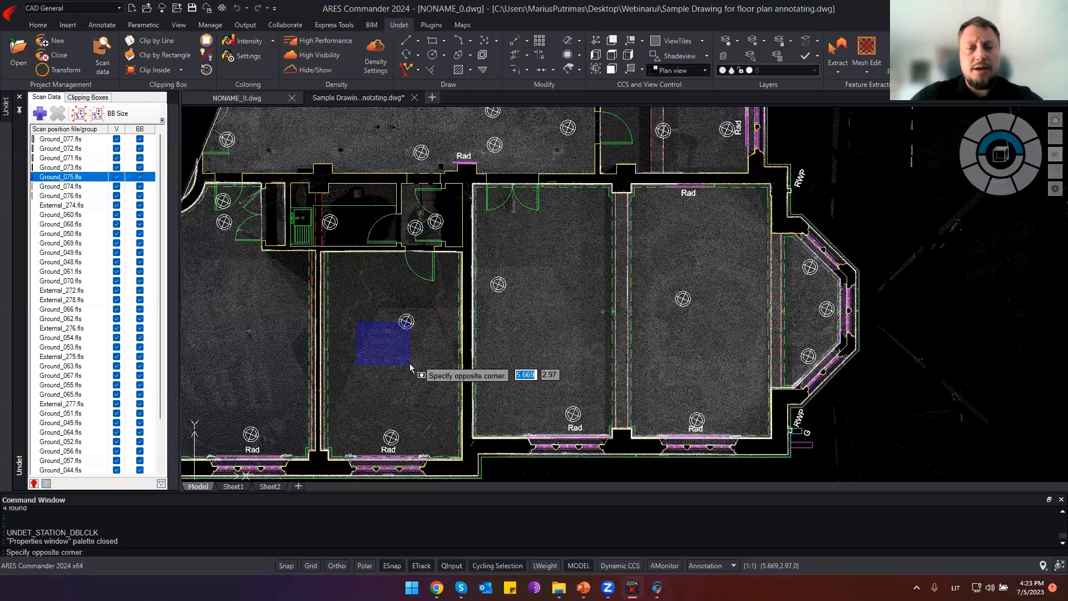
key(Escape)
click(657, 587)
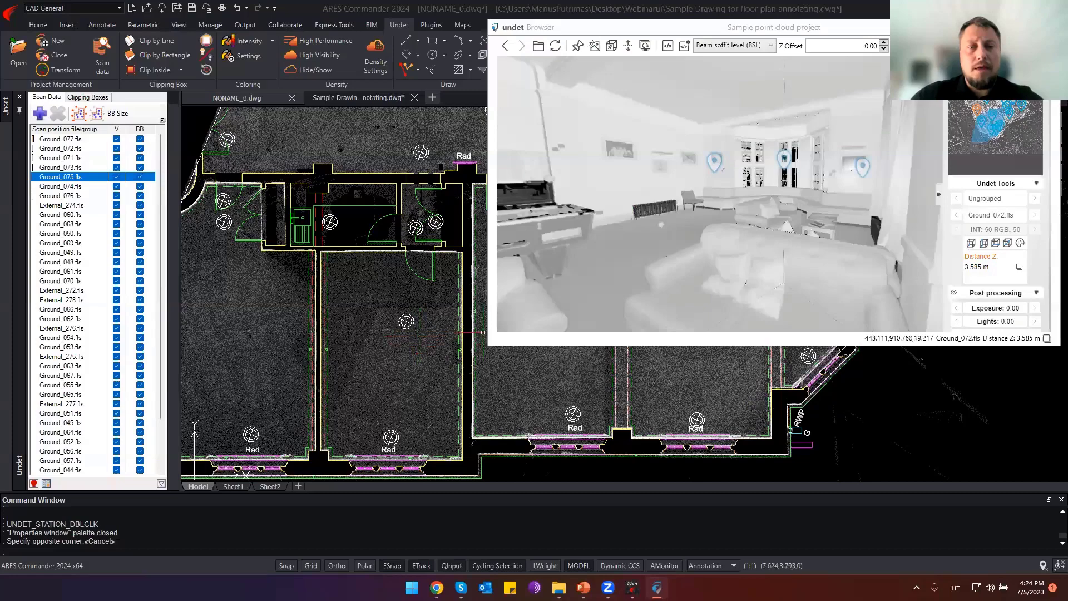
drag(488, 345, 506, 297)
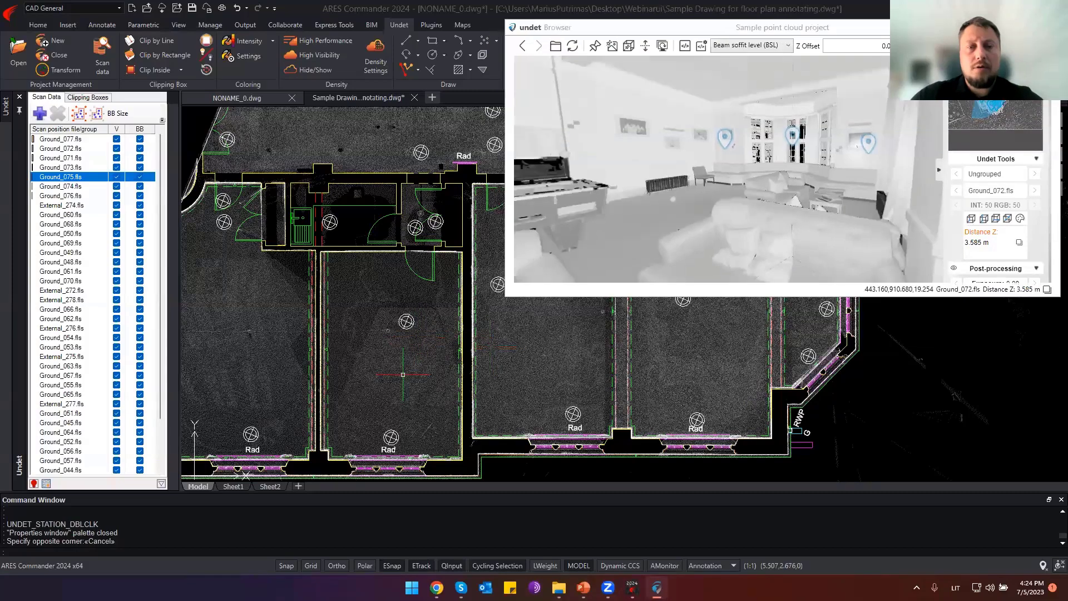
Open scan Ground_077.fls from its marker on the floor plan and turn its view towards the room's floor.
middle_drag(992, 372, 1034, 371)
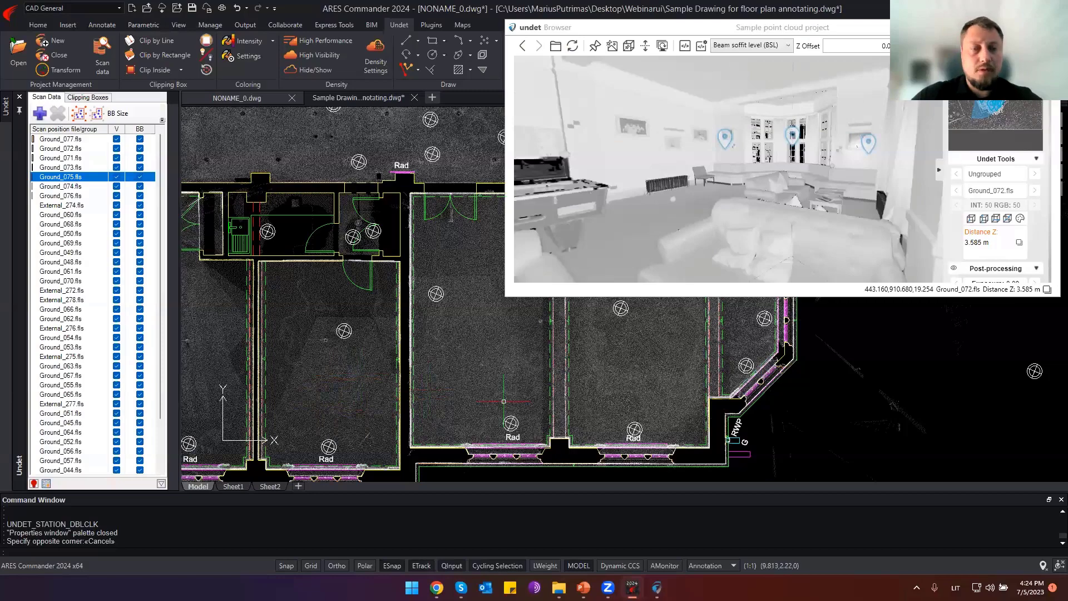
middle_drag(503, 396, 378, 356)
middle_drag(275, 294, 322, 355)
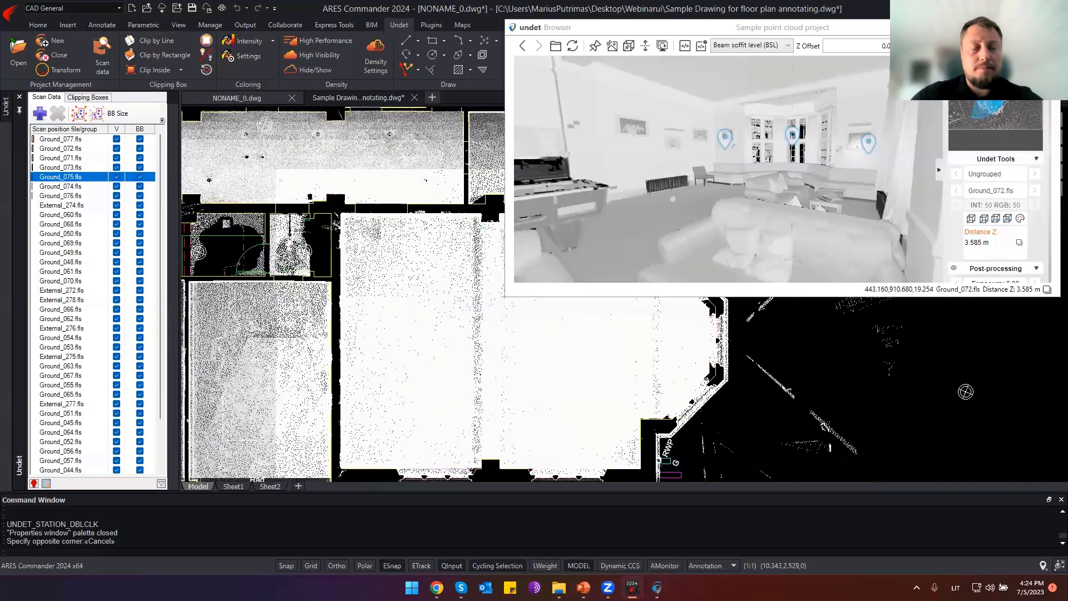
middle_drag(417, 358, 300, 346)
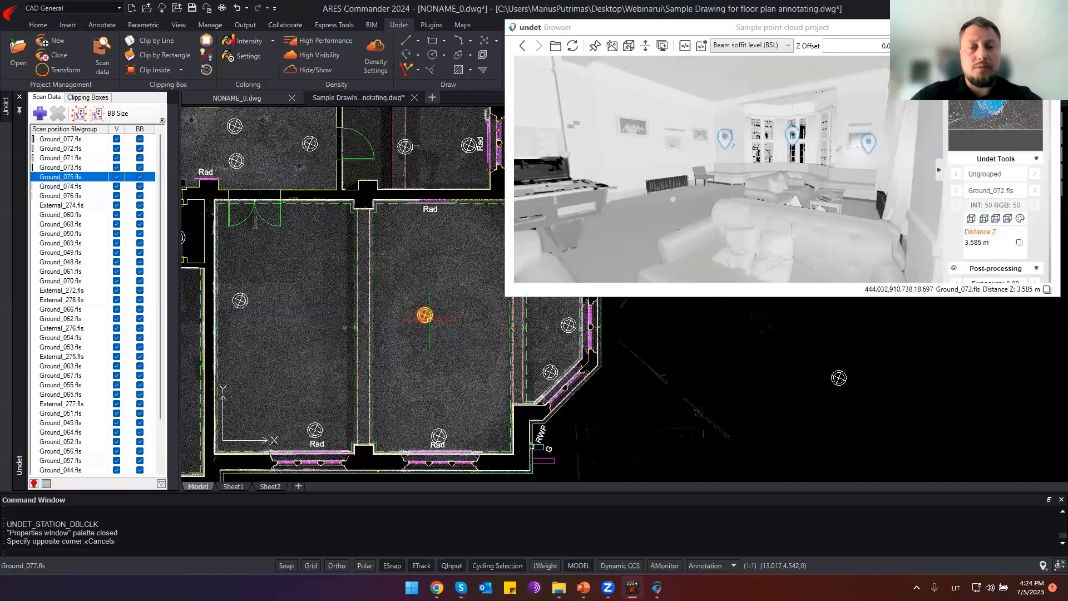
double_click(426, 317)
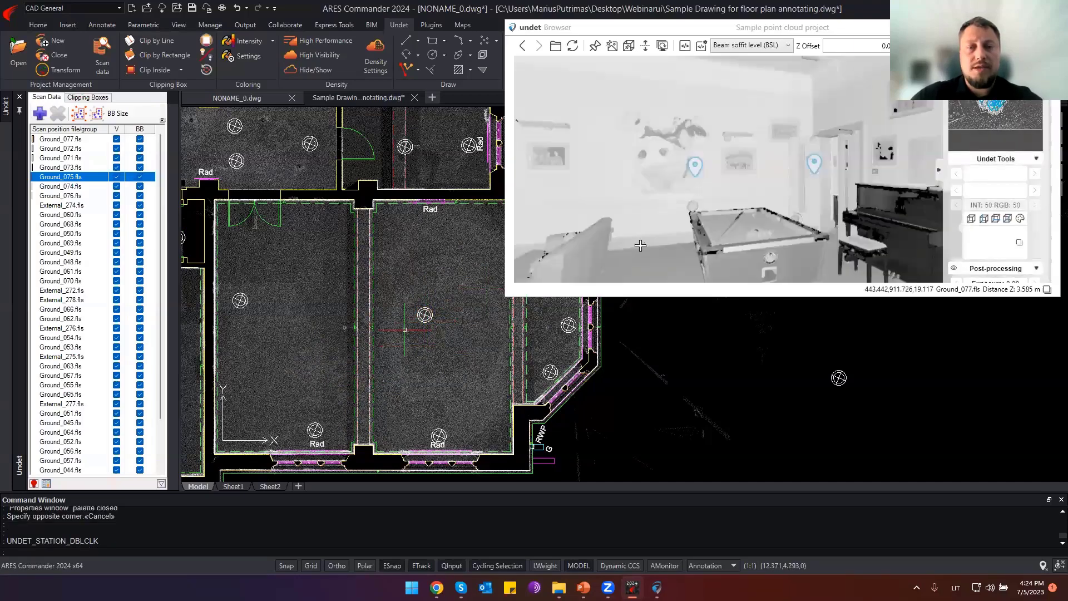
drag(642, 241, 713, 66)
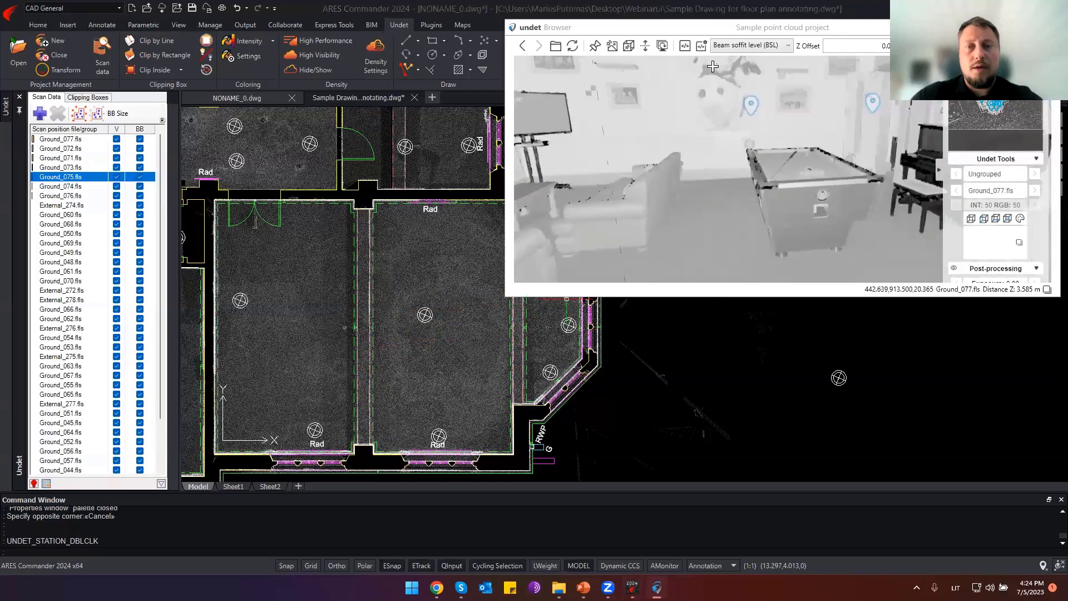
Run the Floor level (FL) script and place four floor-level labels by picking points across the room's floor in scan Ground_077.fls.
click(749, 45)
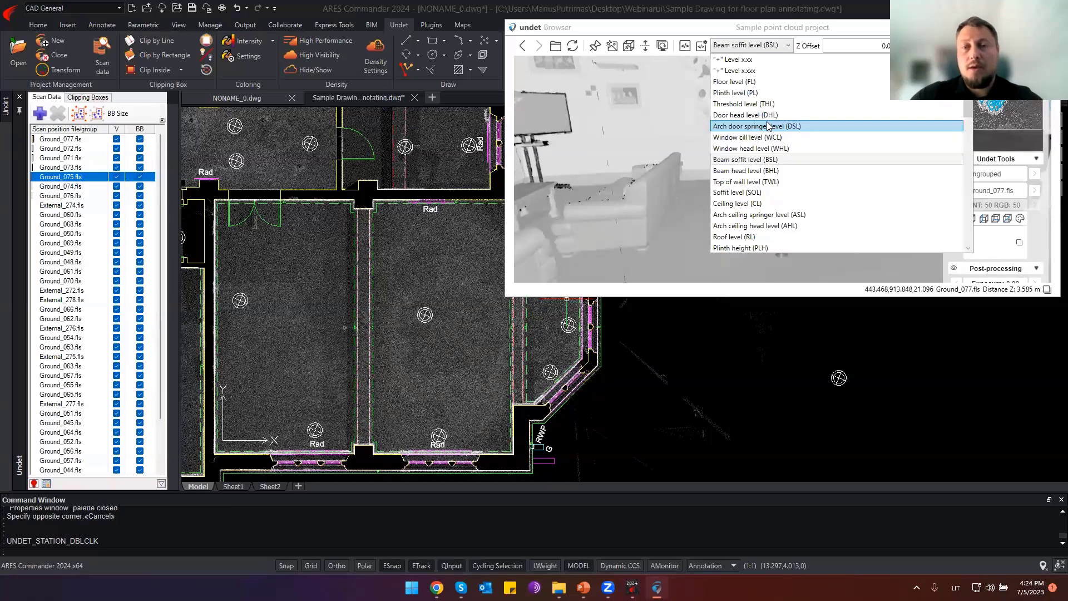
scroll(766, 167, down, 15)
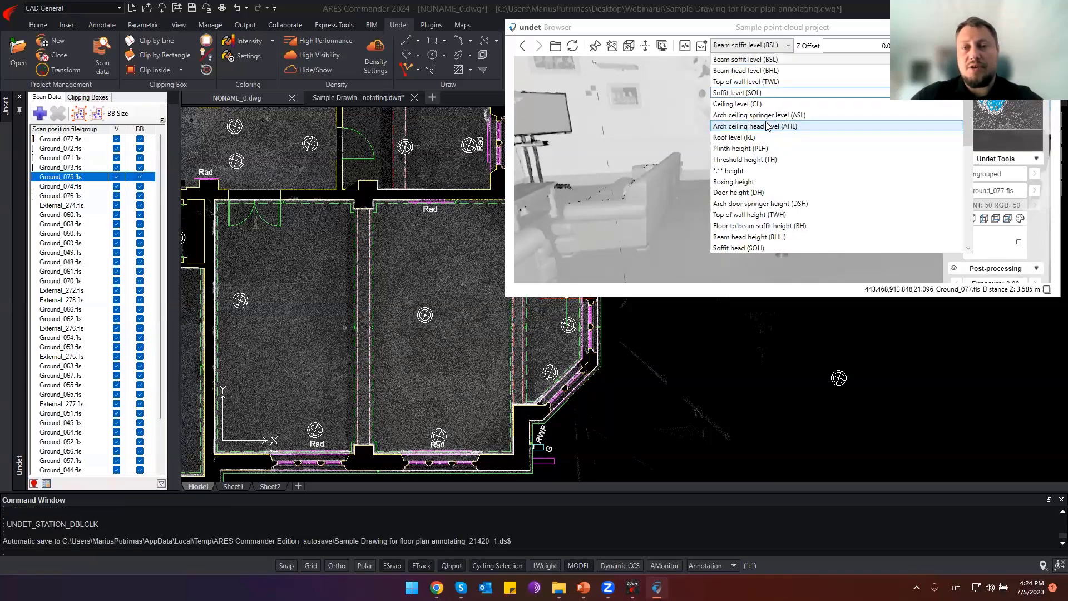
scroll(764, 205, up, 12)
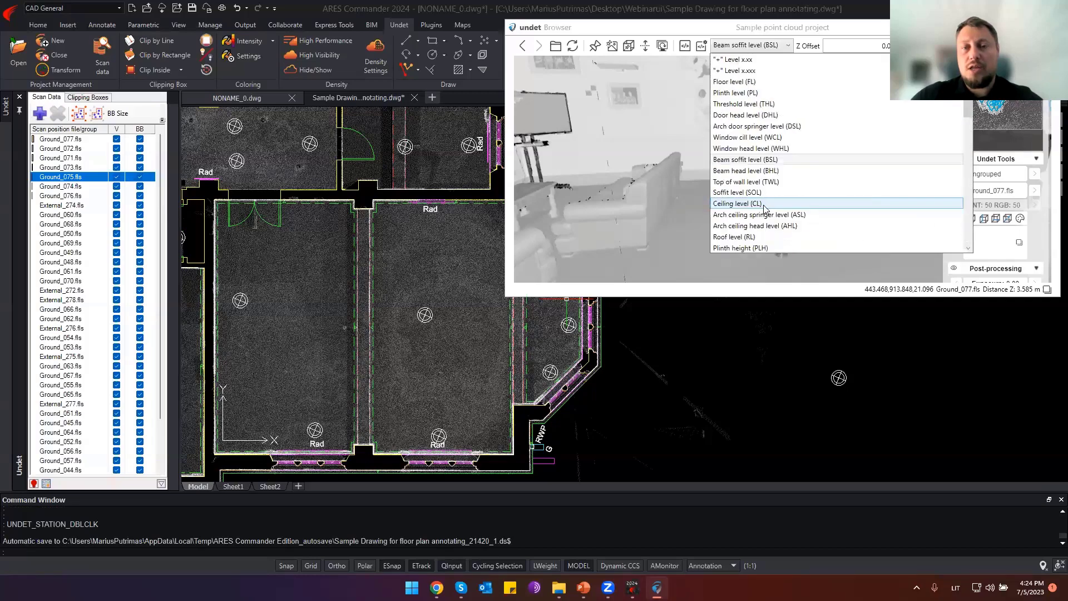
click(738, 84)
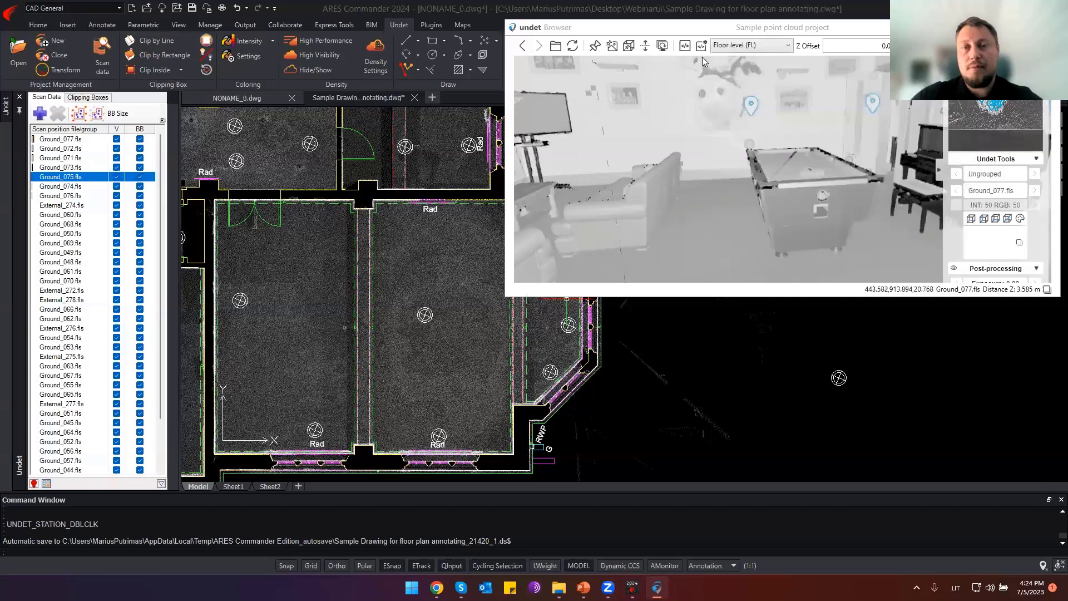
click(685, 50)
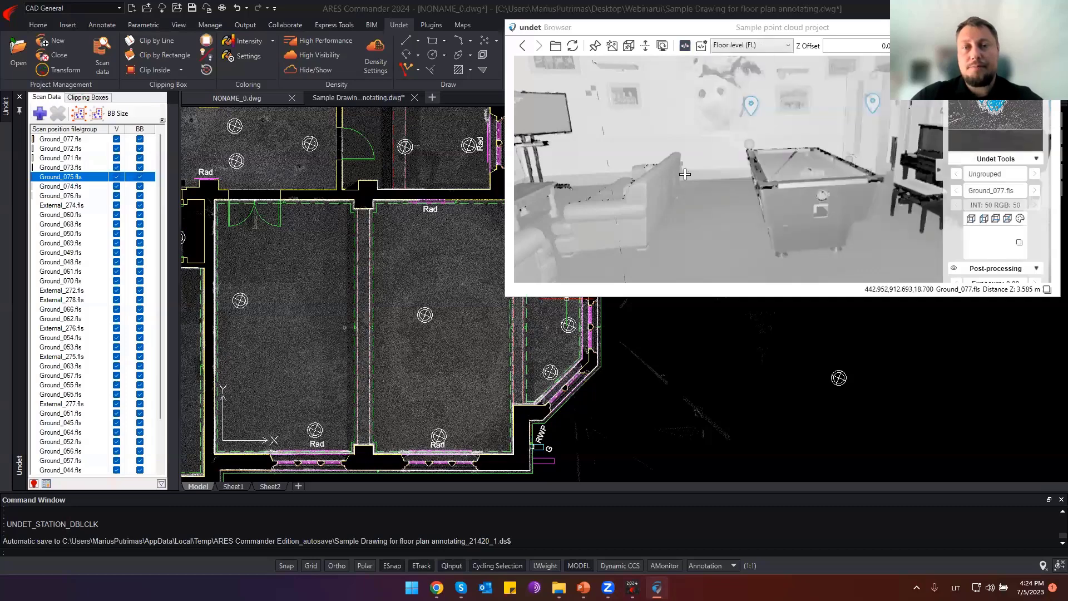
drag(685, 175, 711, 115)
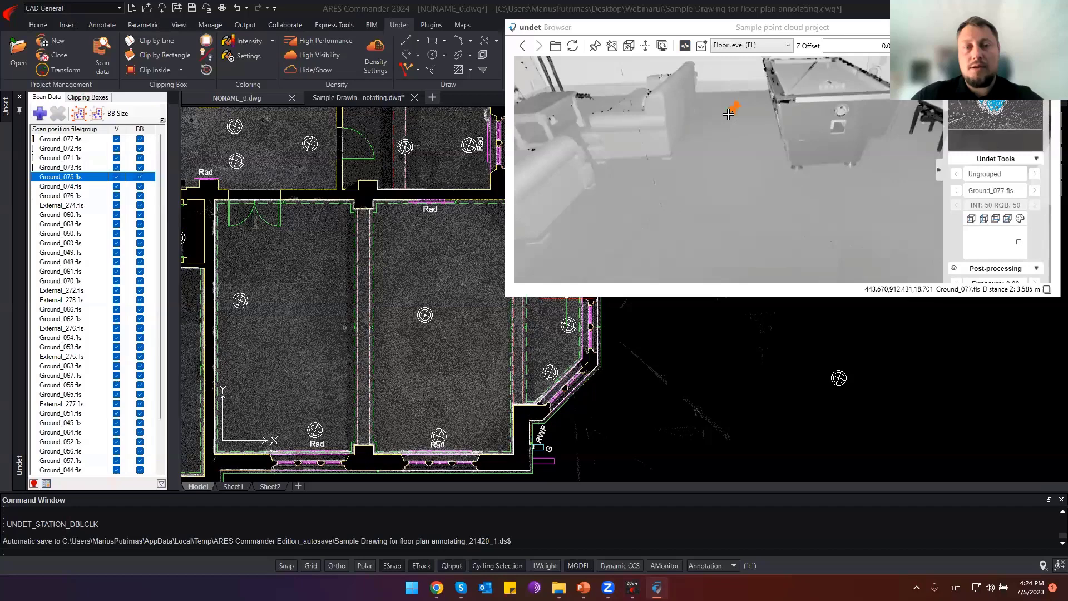
click(728, 113)
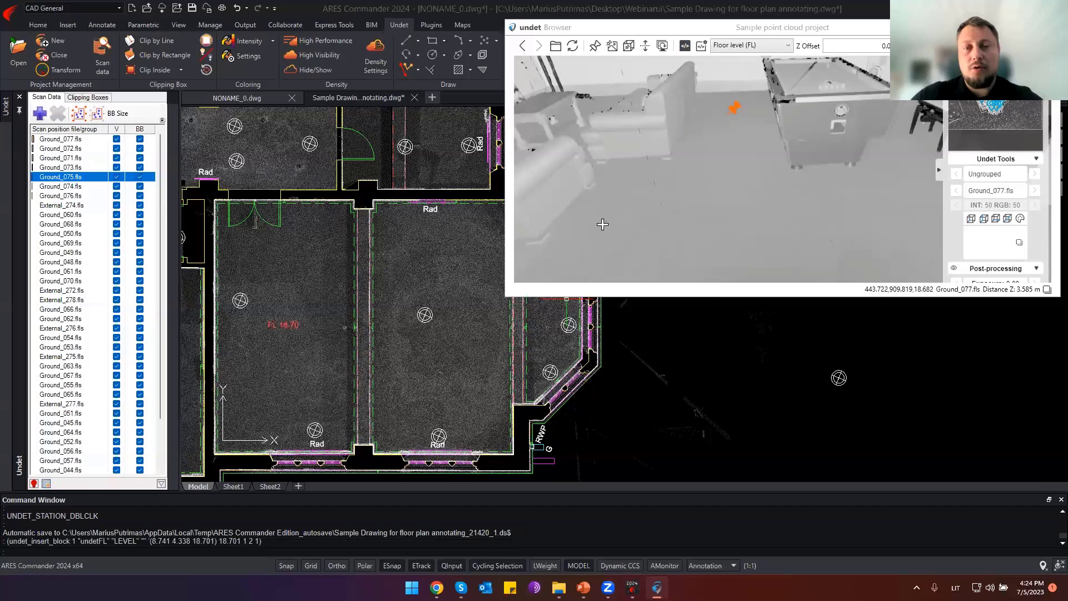
click(602, 224)
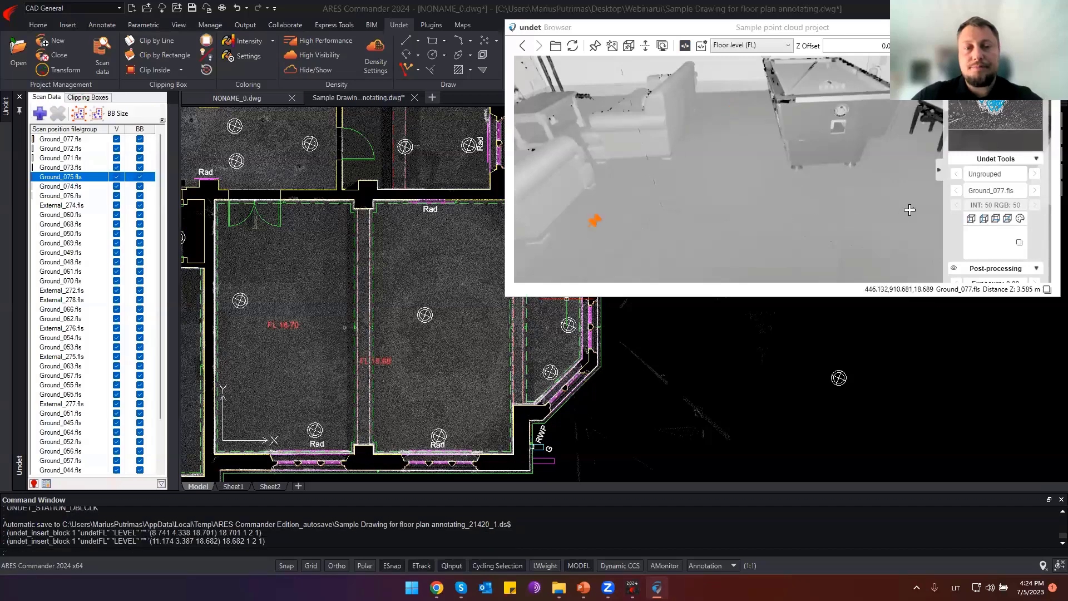
click(748, 191)
mouse_move(787, 196)
mouse_down()
mouse_move(657, 225)
mouse_move(549, 269)
mouse_up()
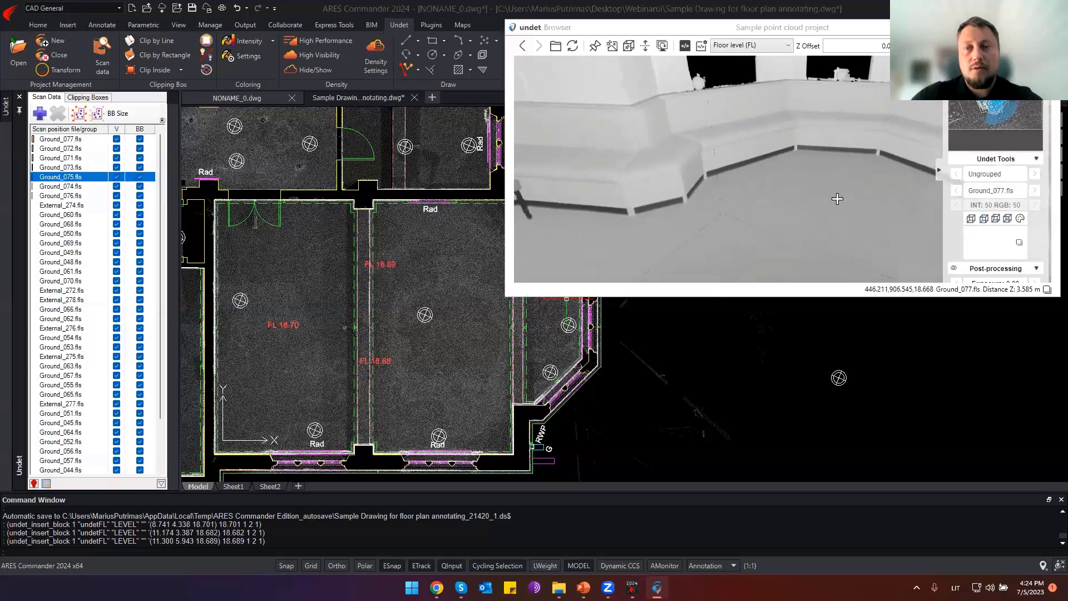
scroll(398, 335, up, 5)
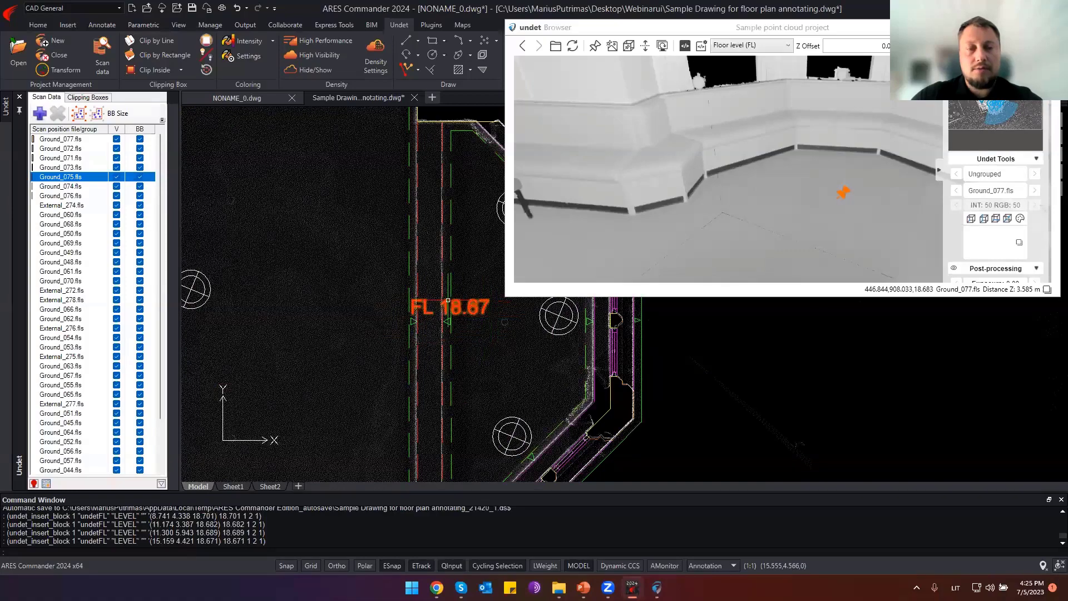
scroll(448, 300, down, 7)
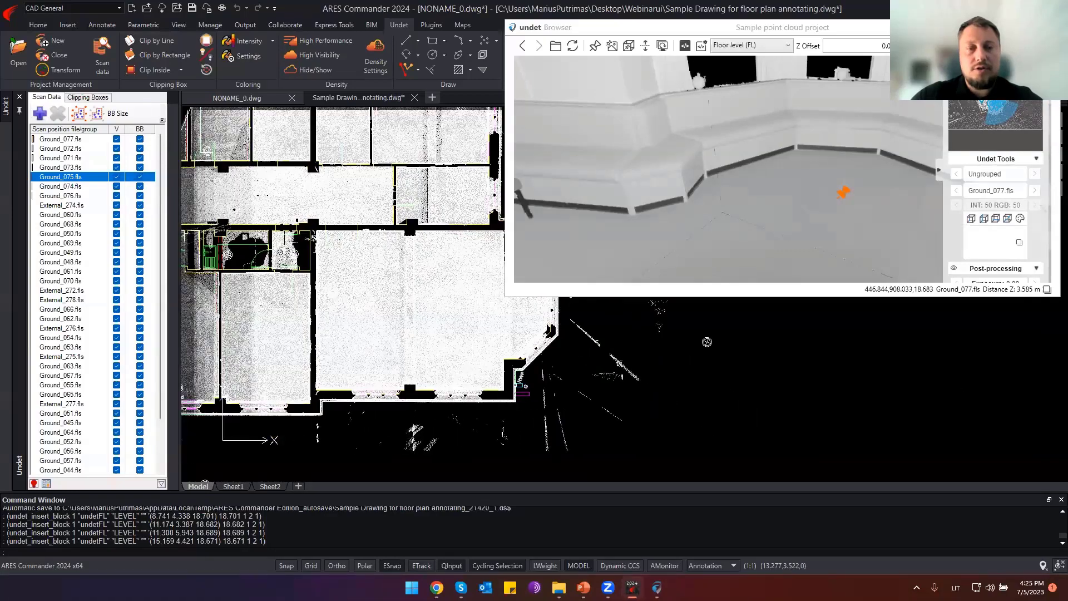
scroll(329, 324, up, 2)
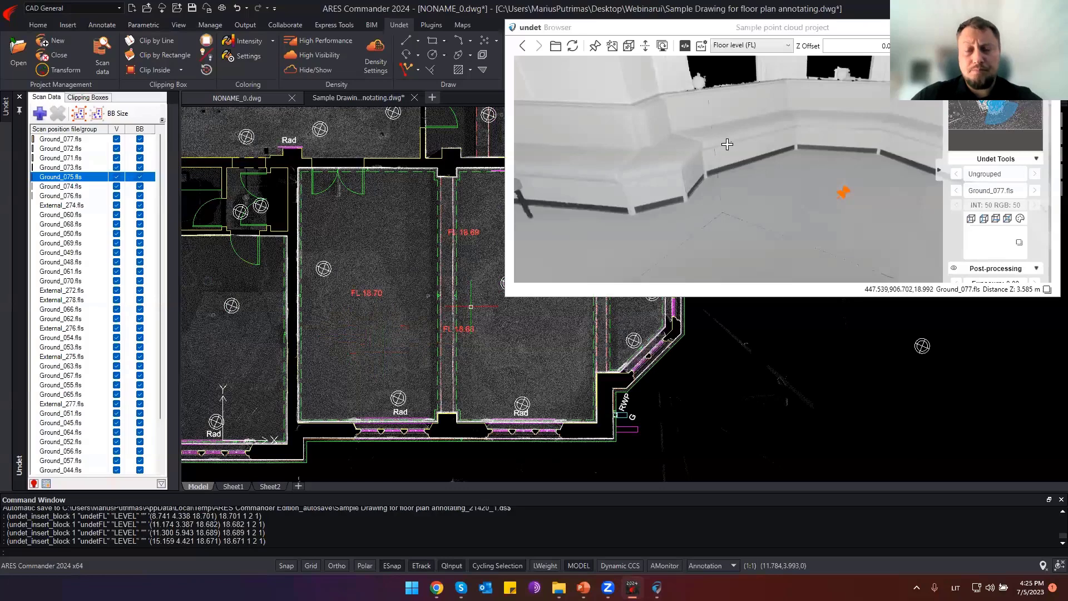
Switch the script to Beam soffit level (BSL) and label the underside of the ceiling beam between the two room halves.
click(770, 53)
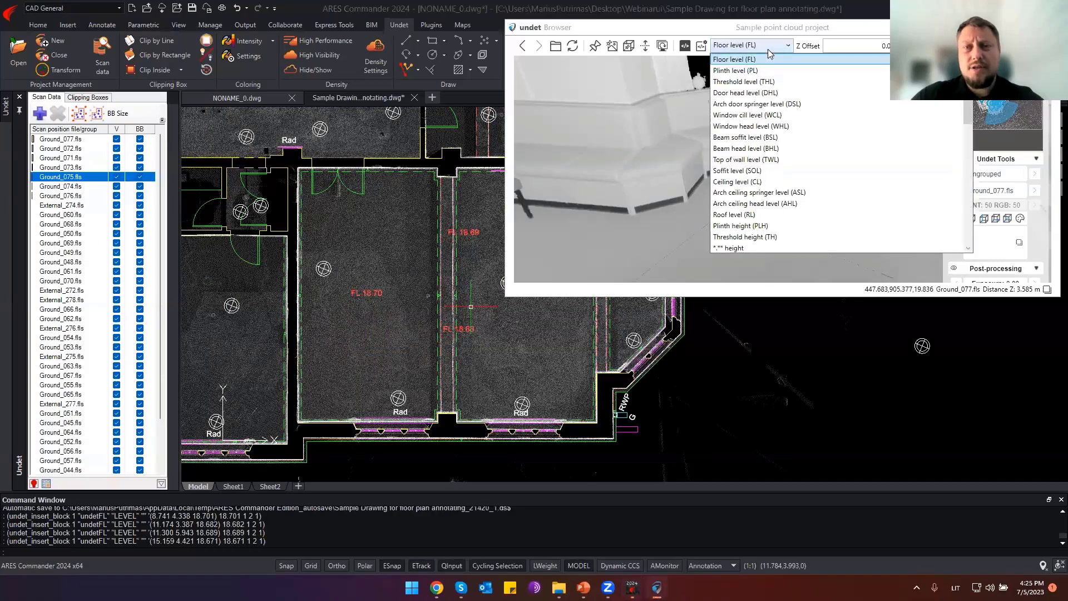
scroll(751, 137, up, 1)
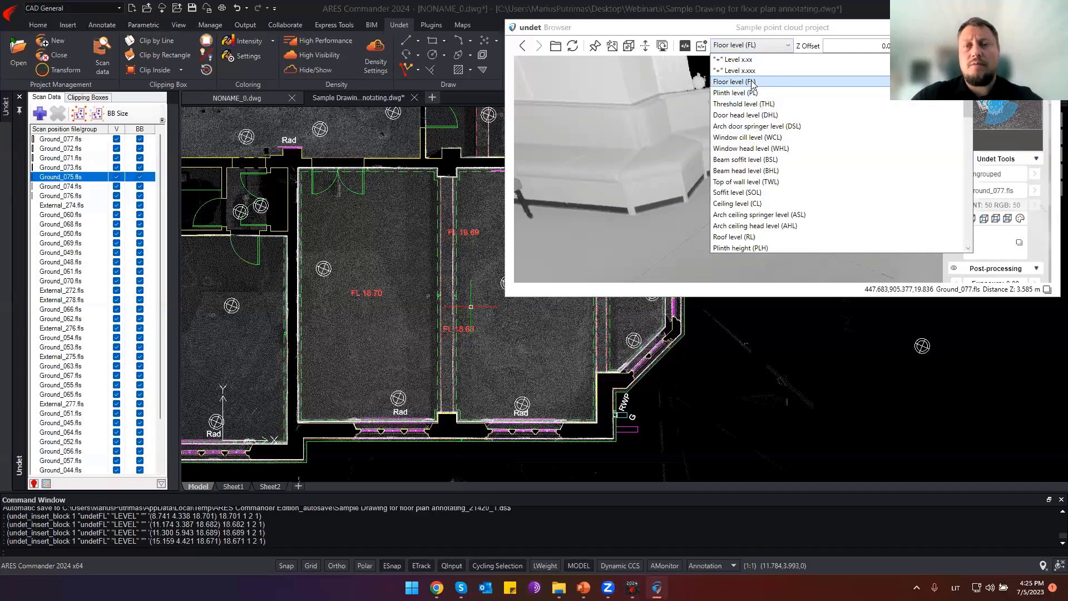
click(738, 161)
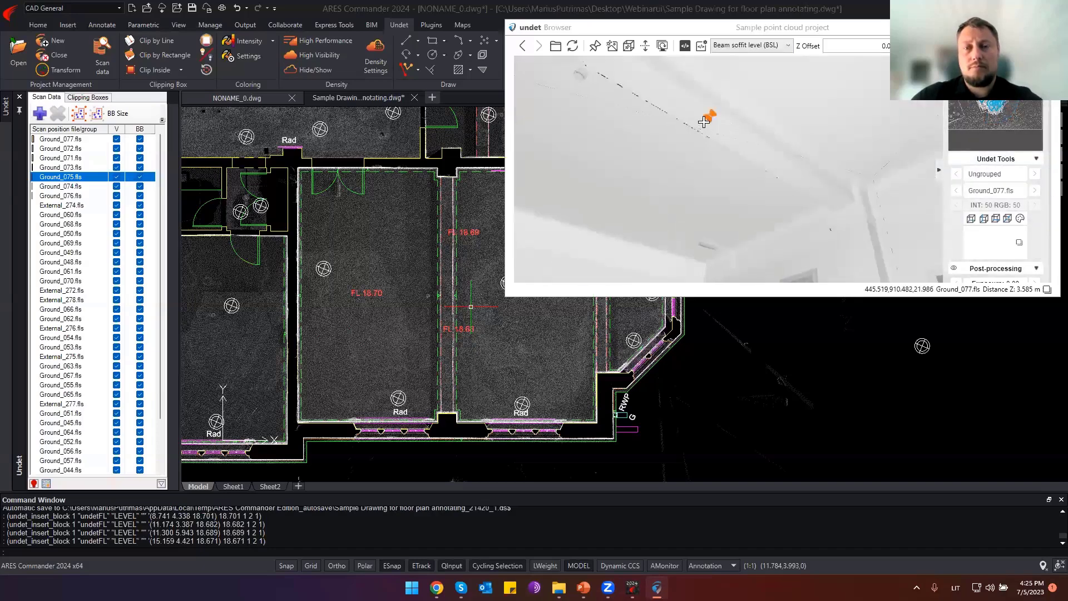
click(704, 122)
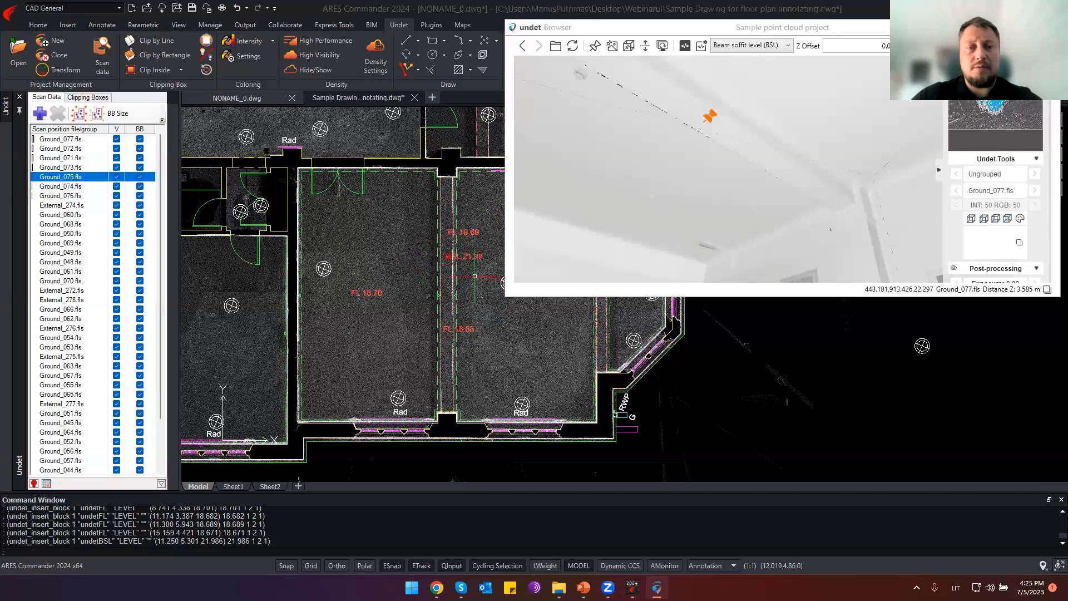
middle_drag(573, 315, 540, 316)
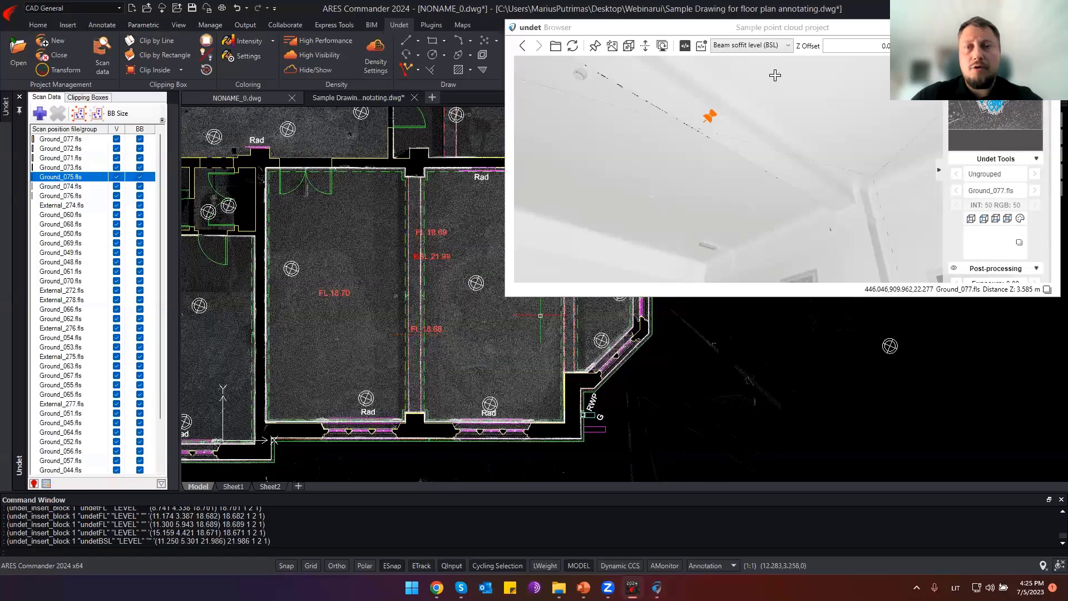
Switch the script to Ceiling level (CL) and place two ceiling-level labels, one on each side of the beam.
click(761, 49)
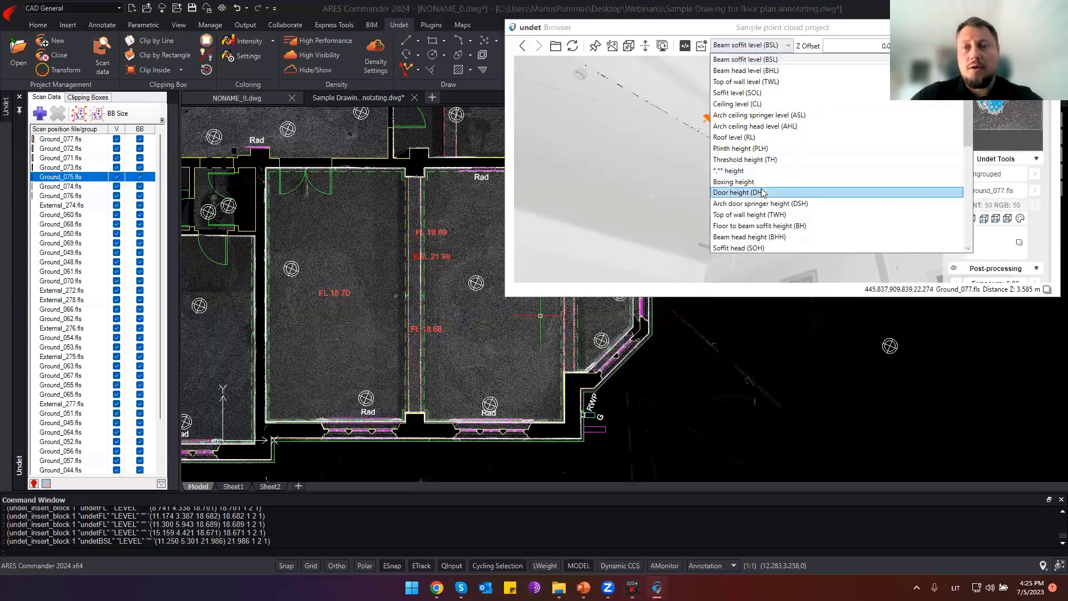
click(734, 137)
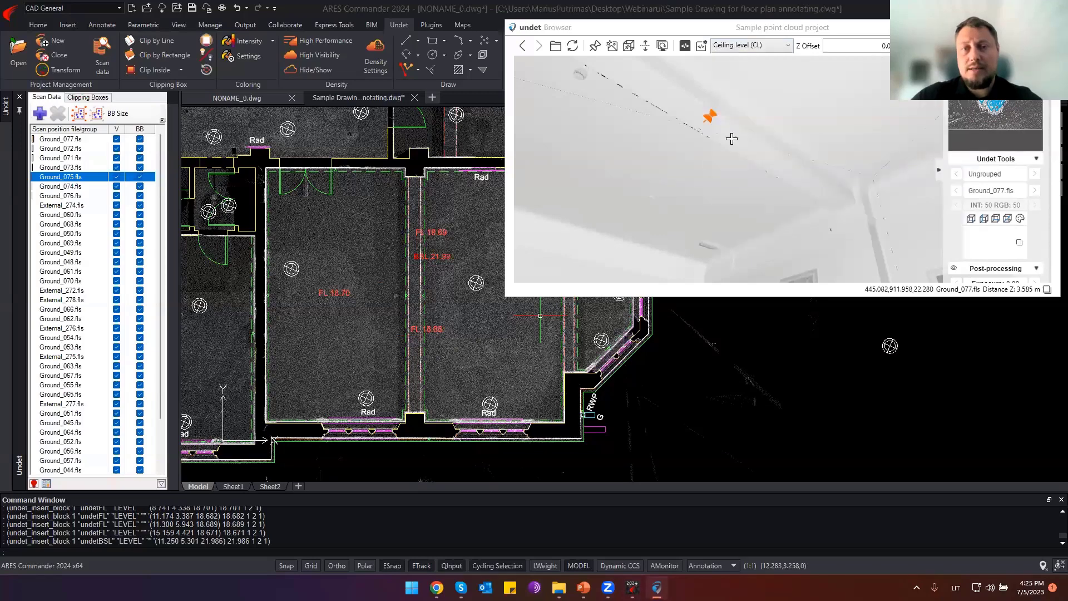
click(711, 138)
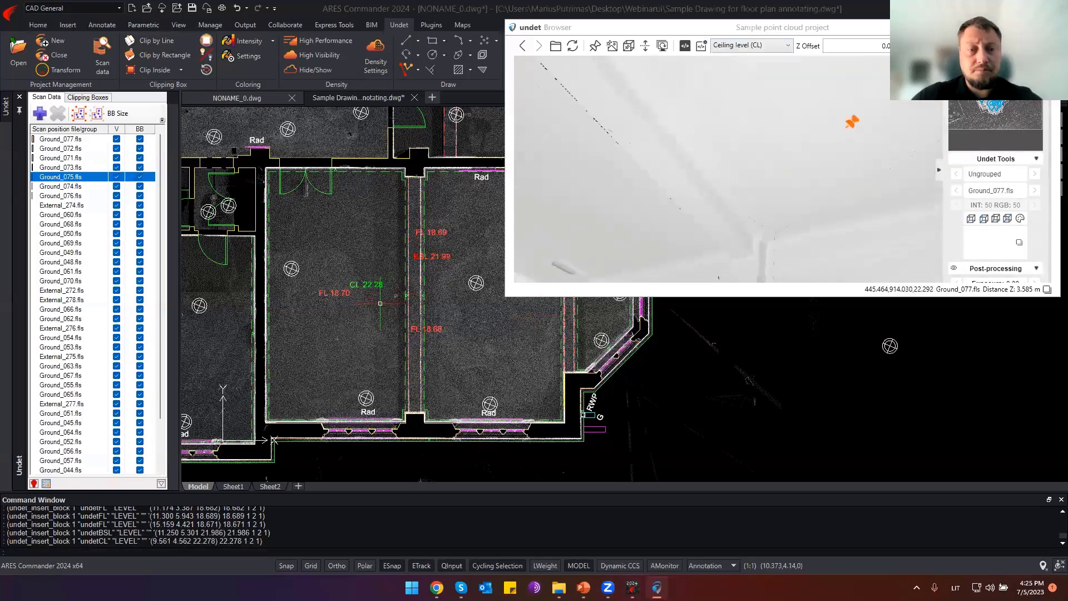
click(676, 197)
scroll(407, 235, up, 5)
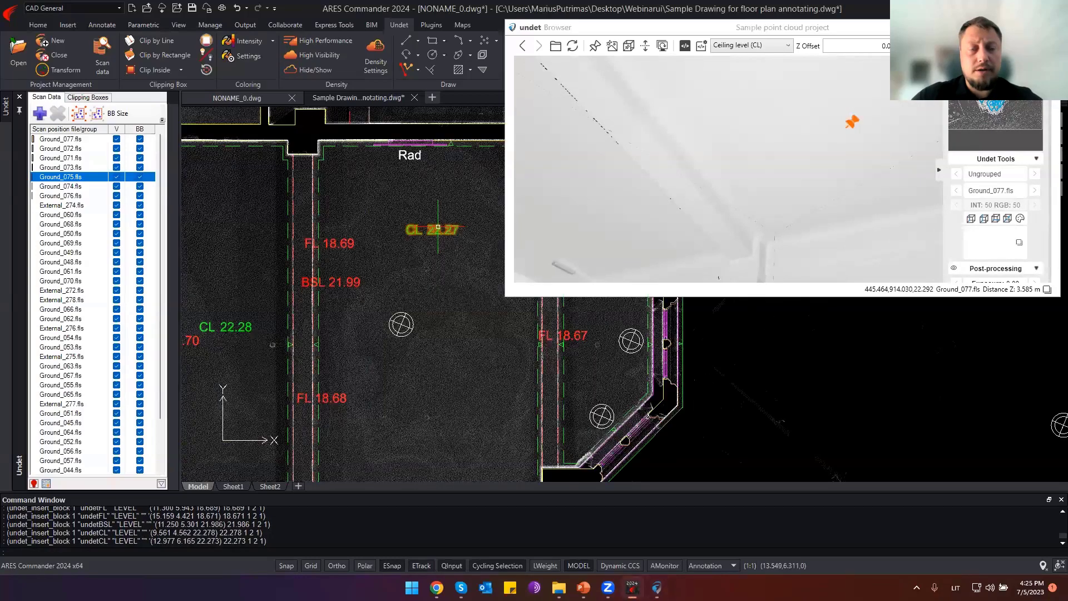
scroll(422, 234, down, 6)
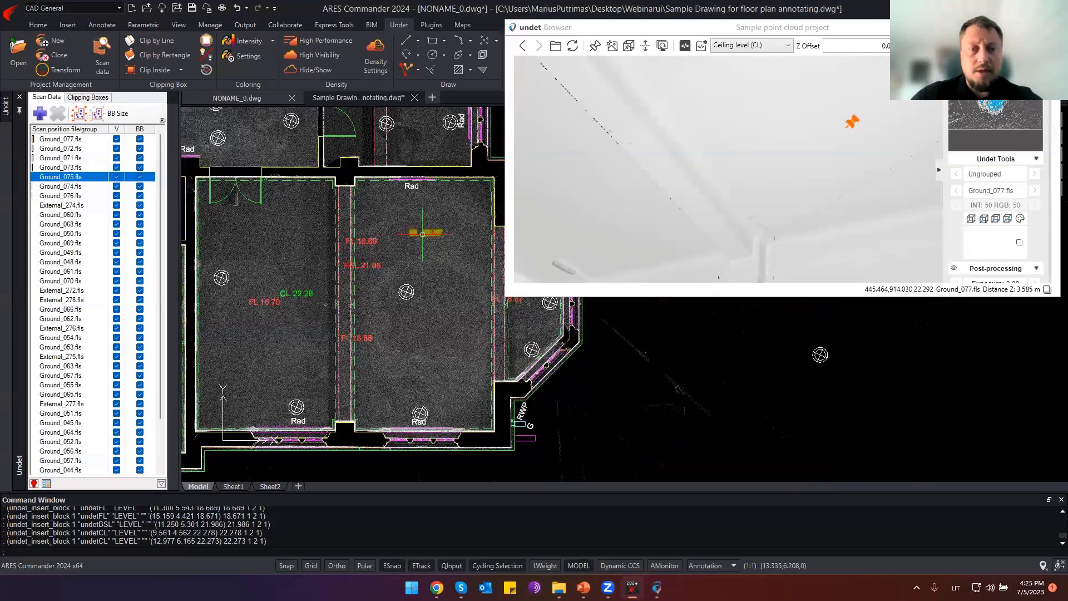
scroll(427, 318, up, 3)
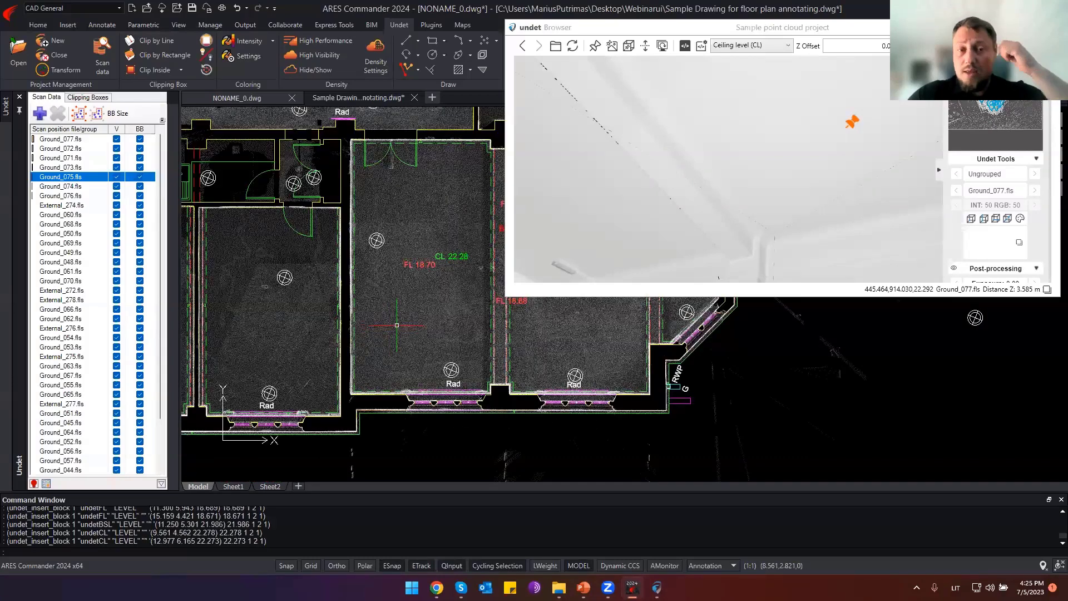
Change the annotation script to Floor & Ceiling levels (FL & CL).
click(755, 48)
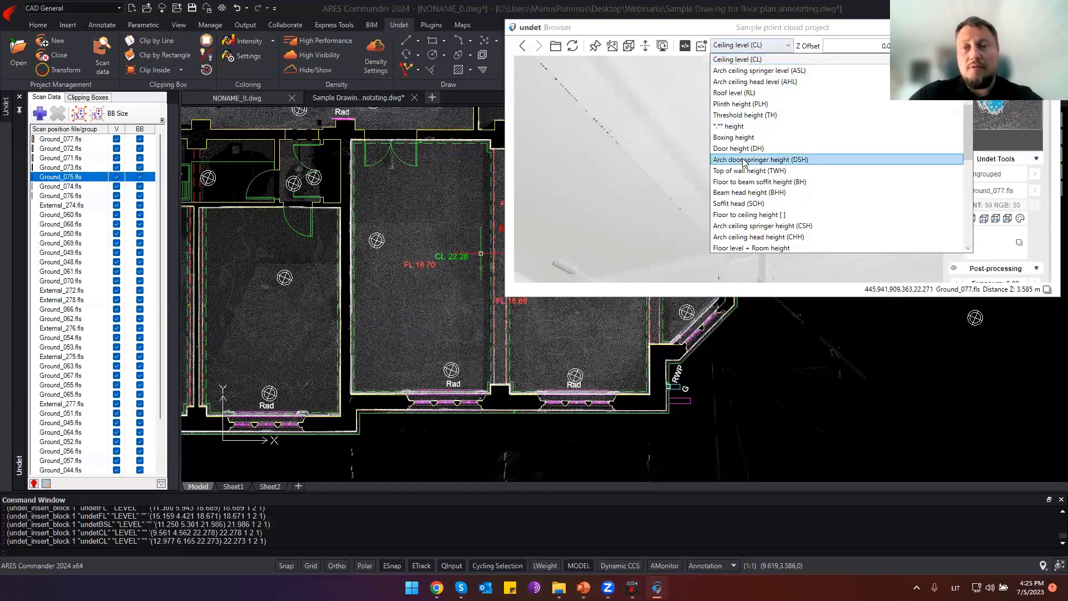
scroll(780, 203, down, 1)
scroll(776, 211, down, 1)
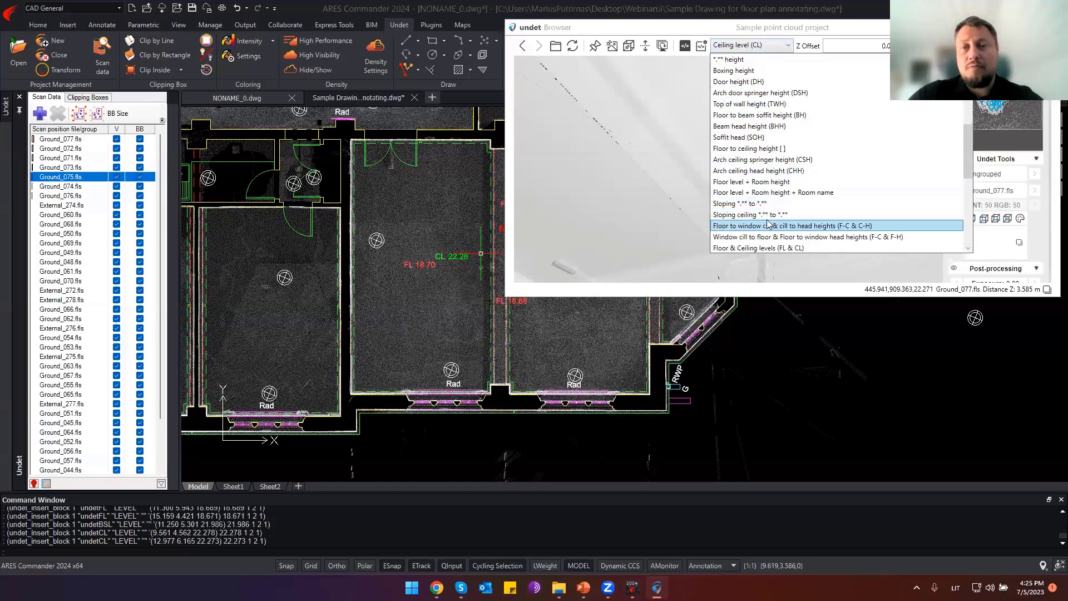
scroll(768, 197, down, 5)
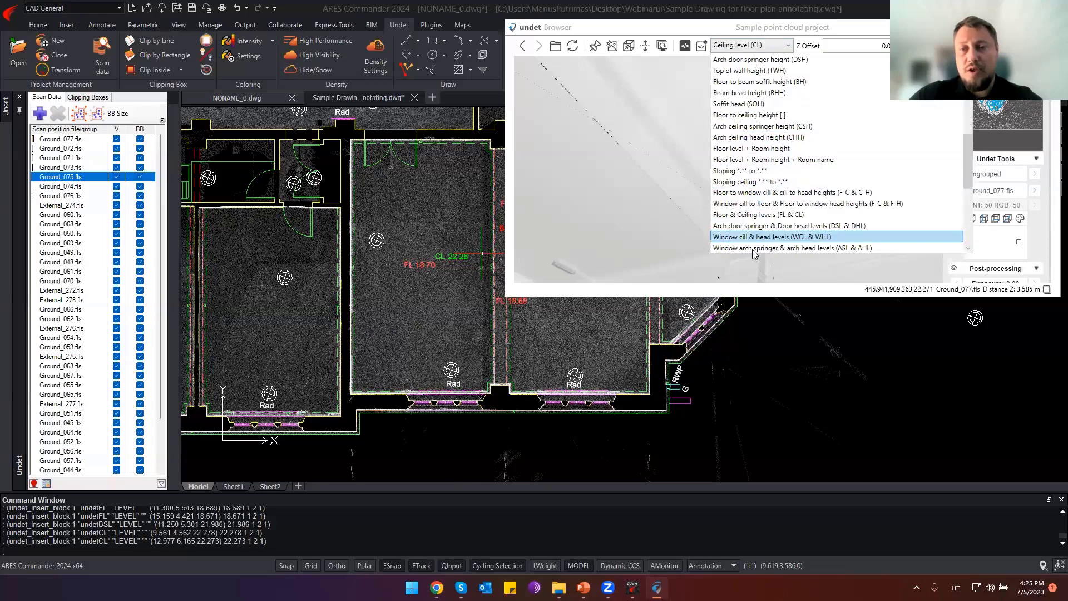
scroll(755, 174, up, 2)
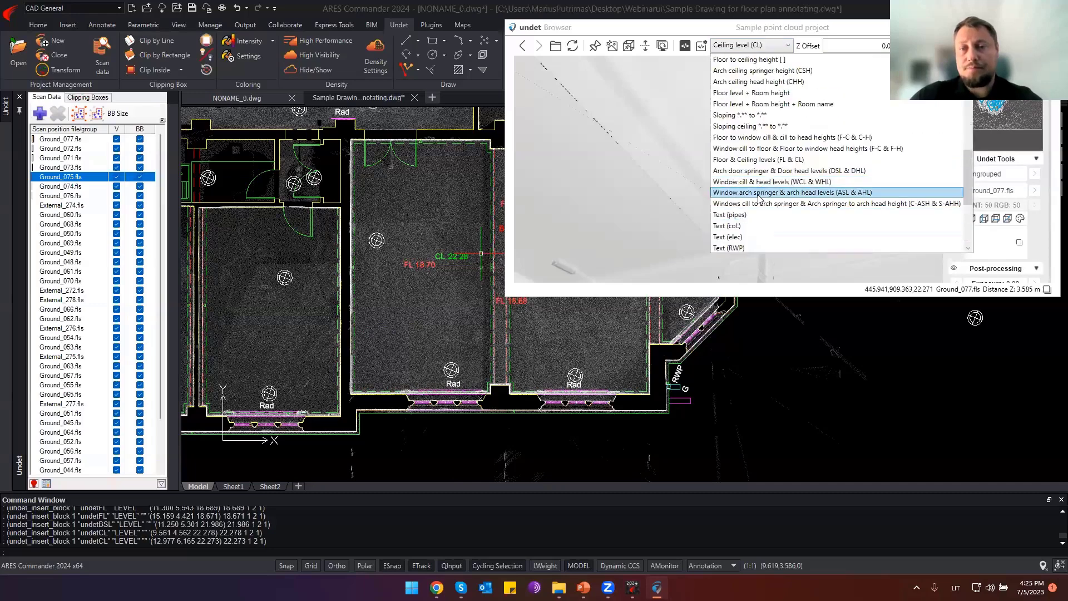
click(747, 162)
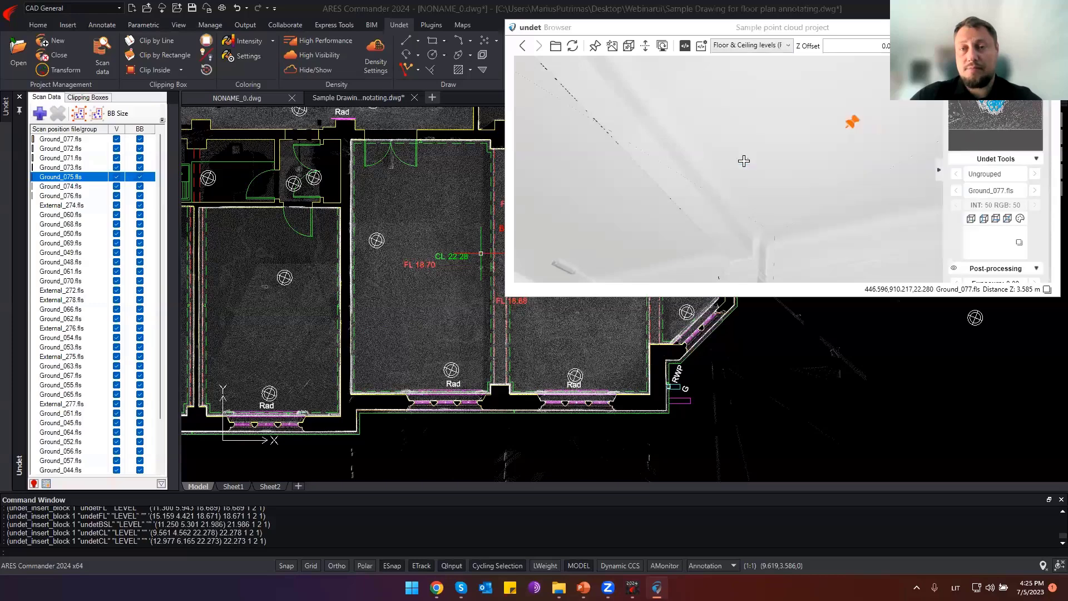
drag(743, 162, 808, 106)
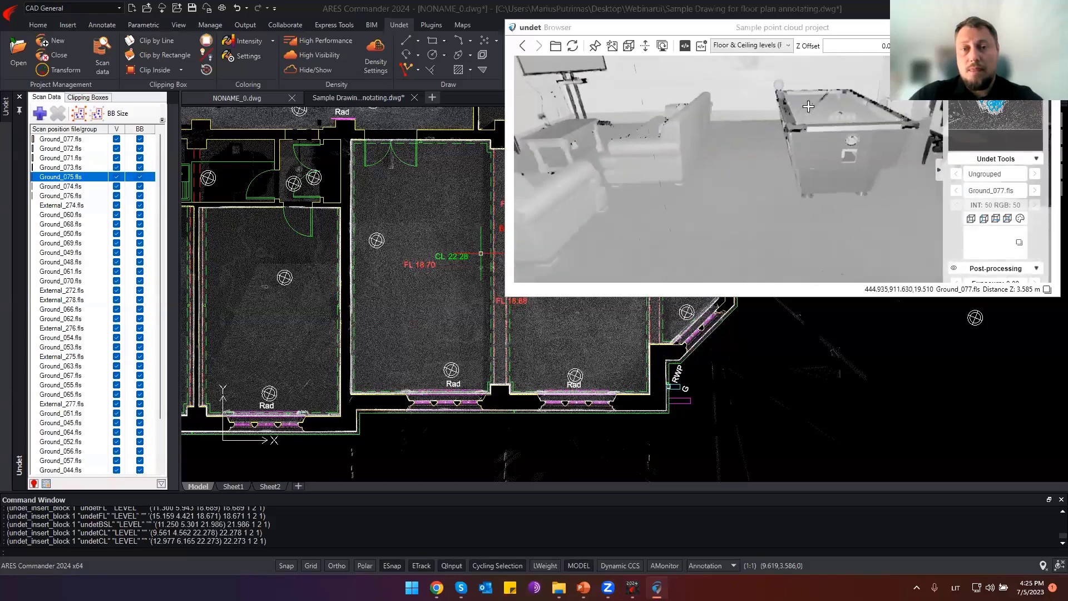
Open scan Ground_060.fls from its floor plan marker and place a combined floor and ceiling level label from one floor point and one ceiling point.
double_click(284, 277)
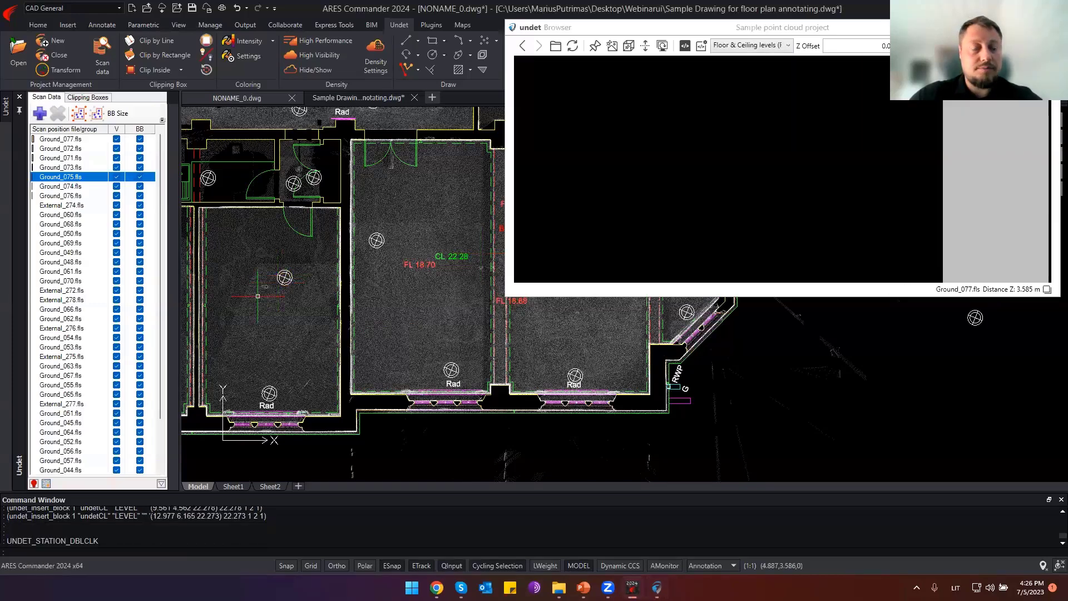
drag(767, 183, 776, 219)
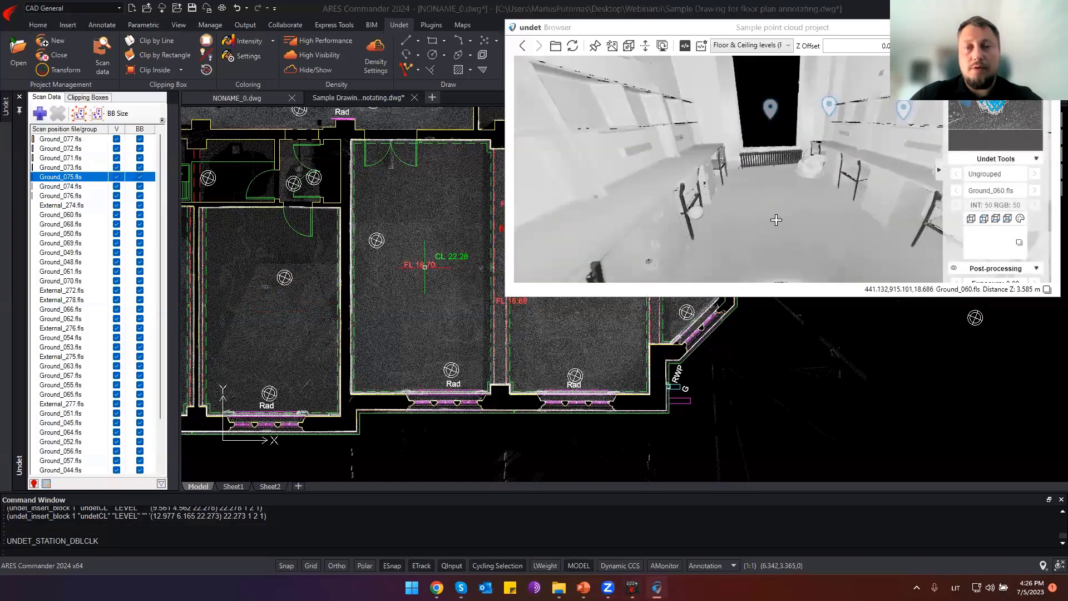
click(776, 219)
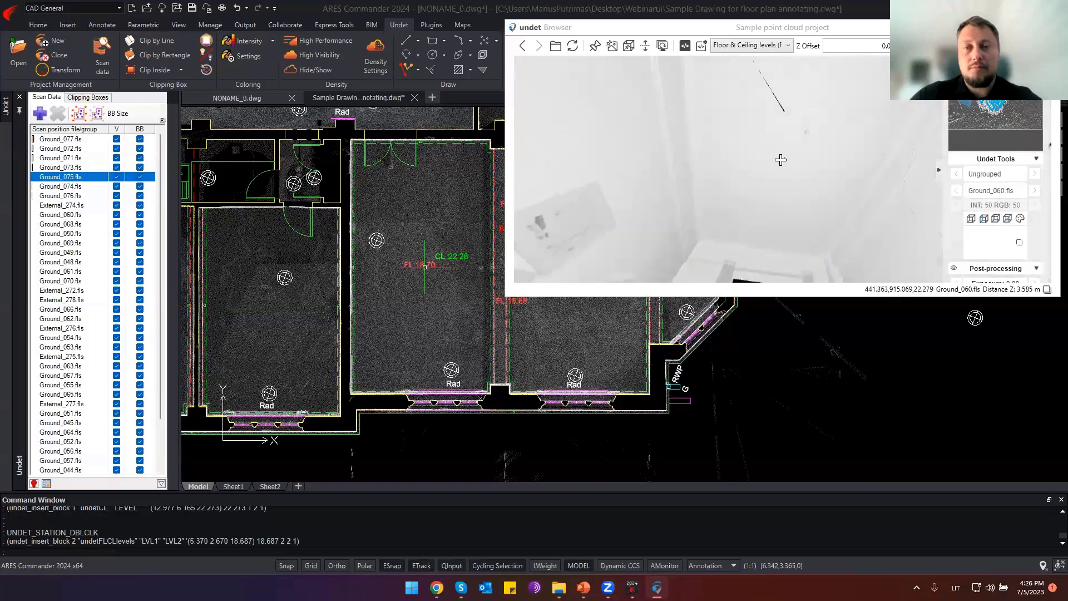
click(619, 235)
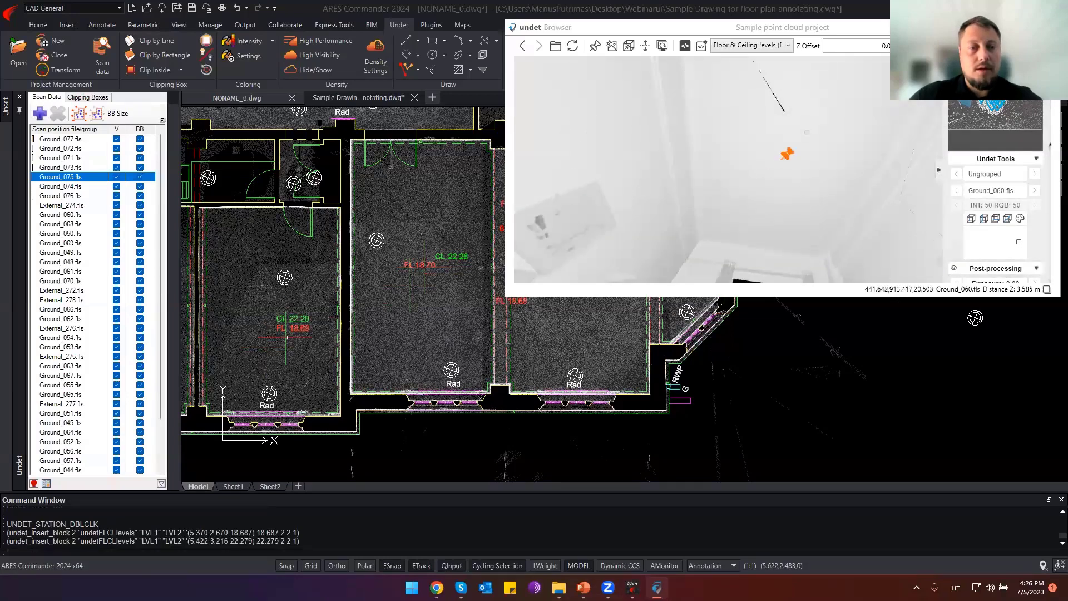
scroll(285, 337, up, 5)
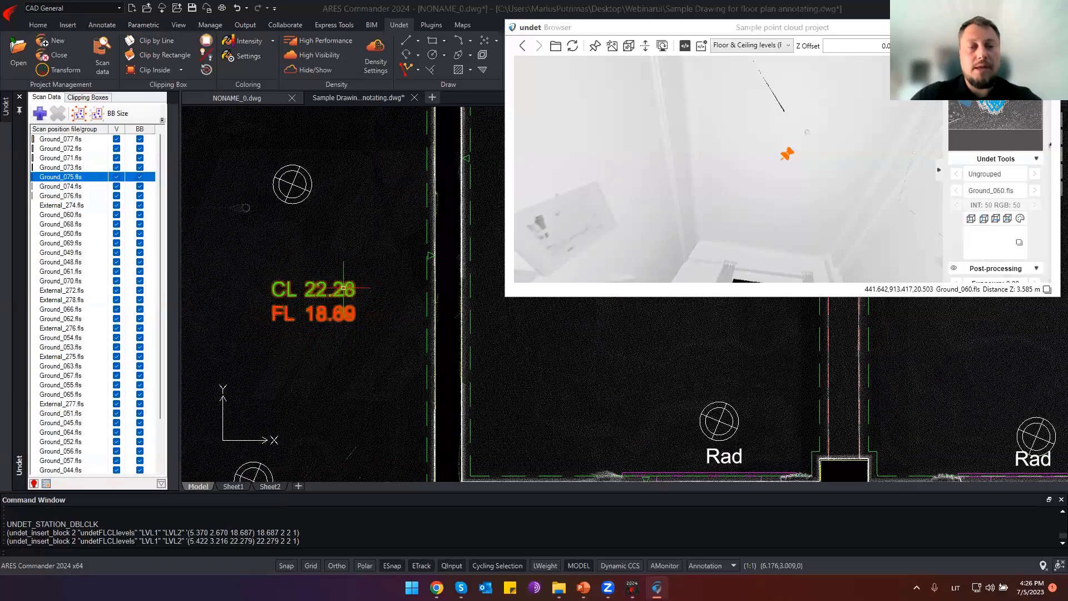
scroll(317, 288, down, 6)
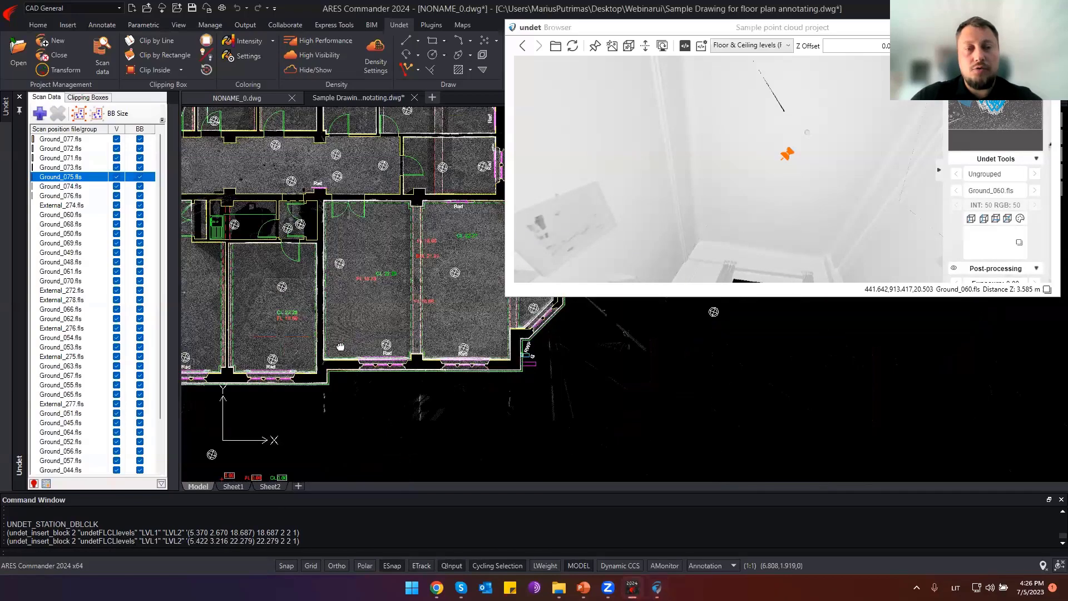
Change the annotation script to Floor level + Room height + Room name.
click(762, 46)
scroll(787, 129, up, 3)
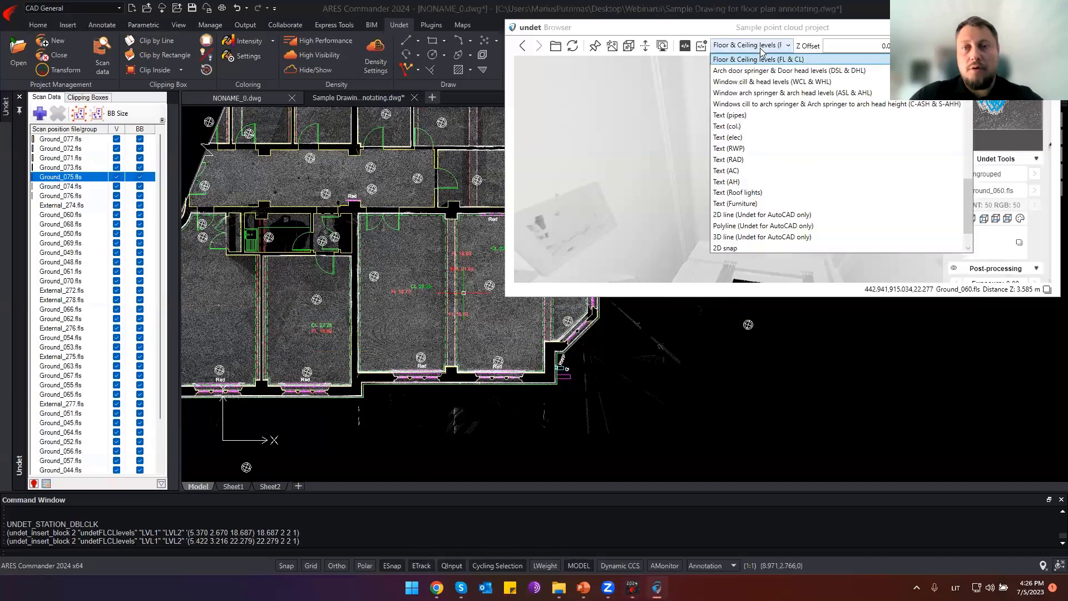
scroll(786, 167, up, 2)
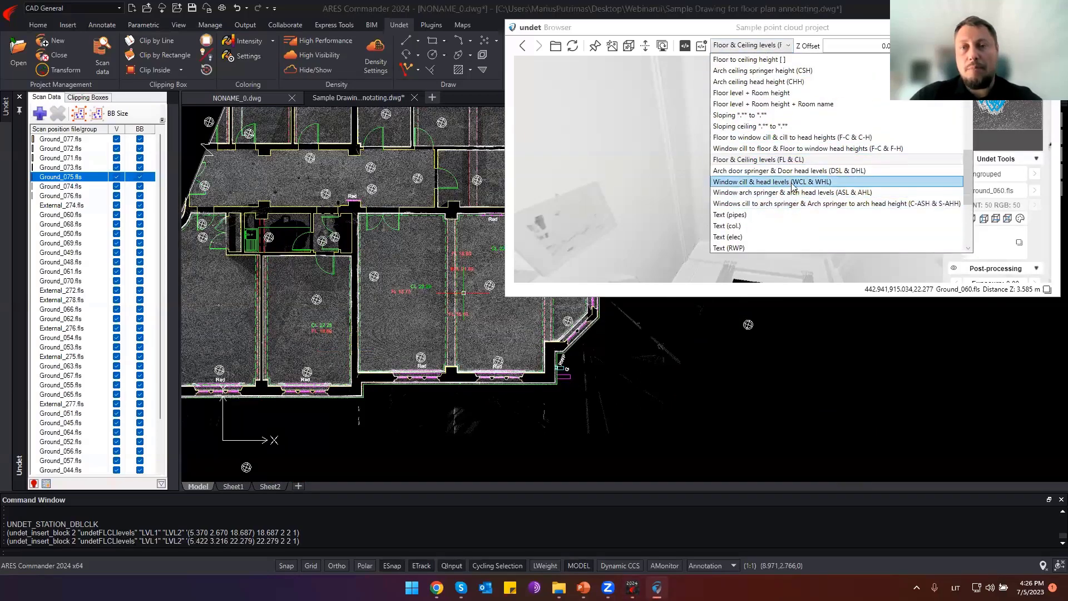
scroll(784, 188, up, 1)
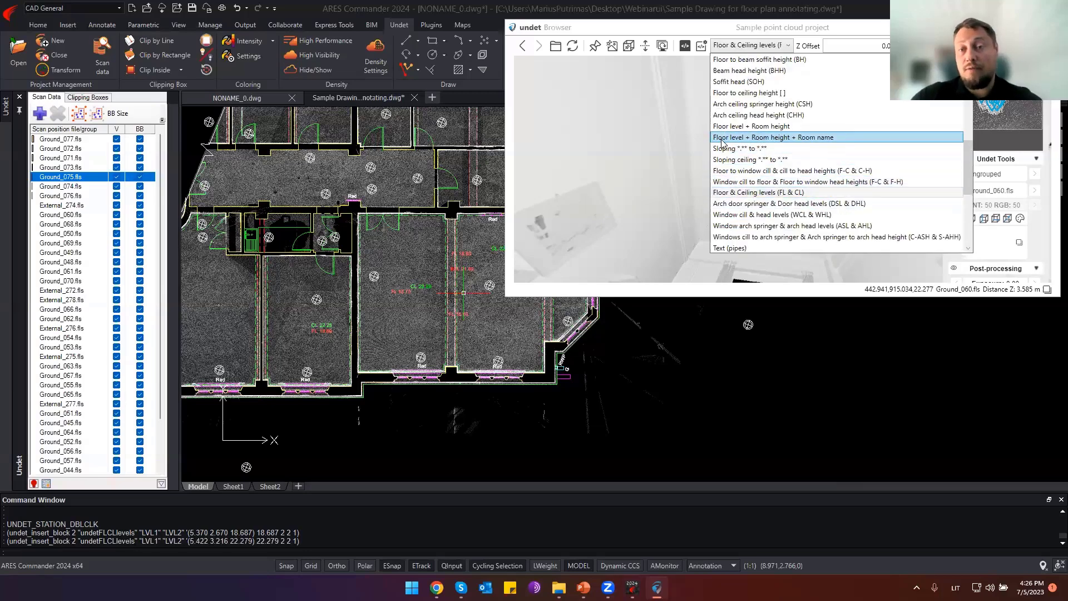
click(790, 138)
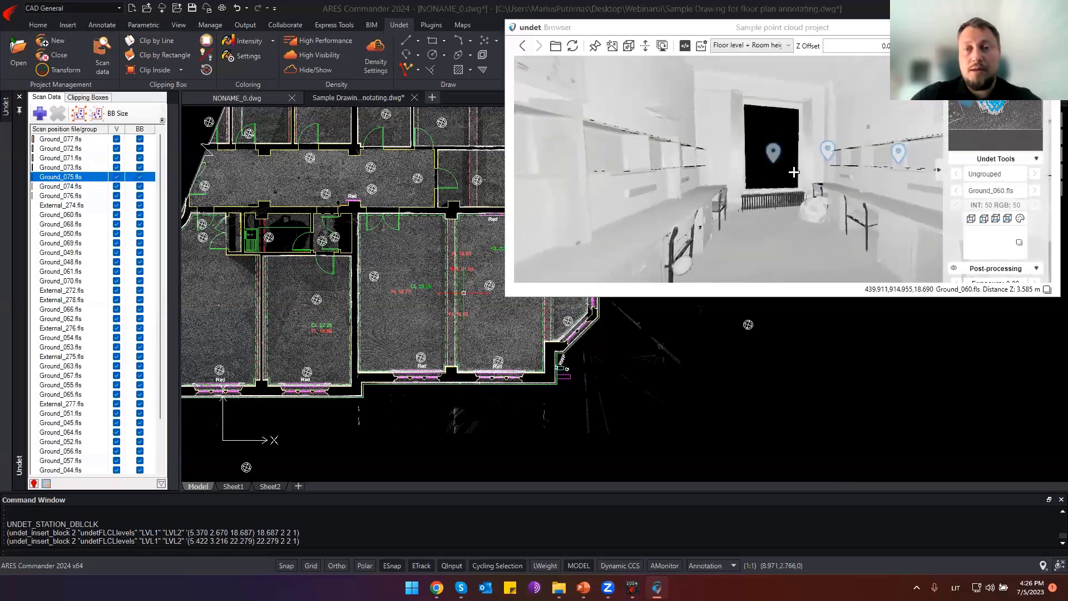
Place a room name, height and floor level label from one floor point and one ceiling point in scan Ground_060.fls.
click(796, 237)
drag(801, 95, 807, 209)
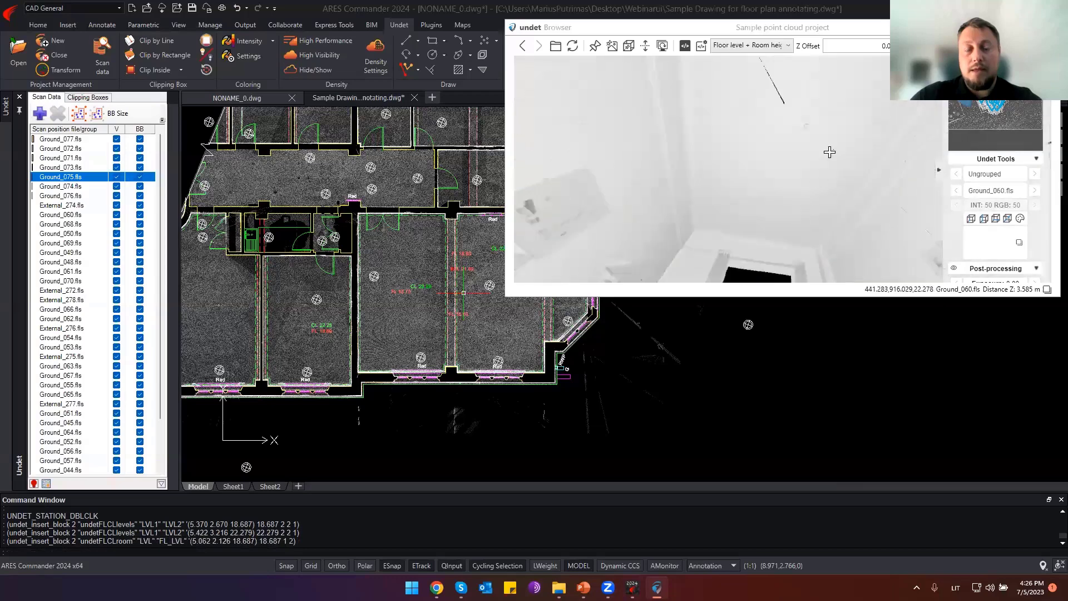
scroll(283, 330, up, 5)
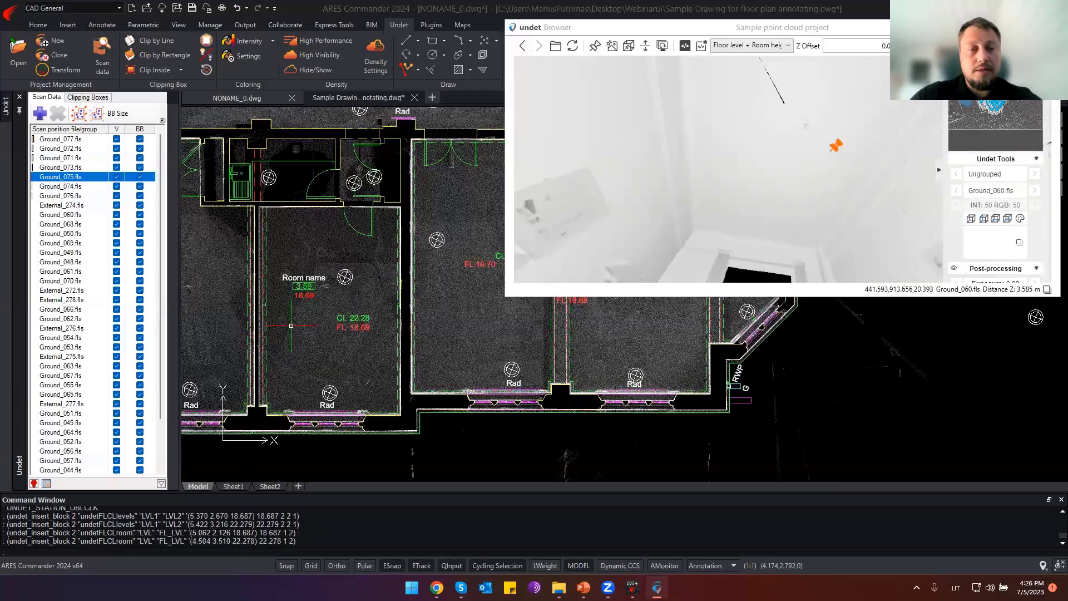
scroll(309, 266, up, 2)
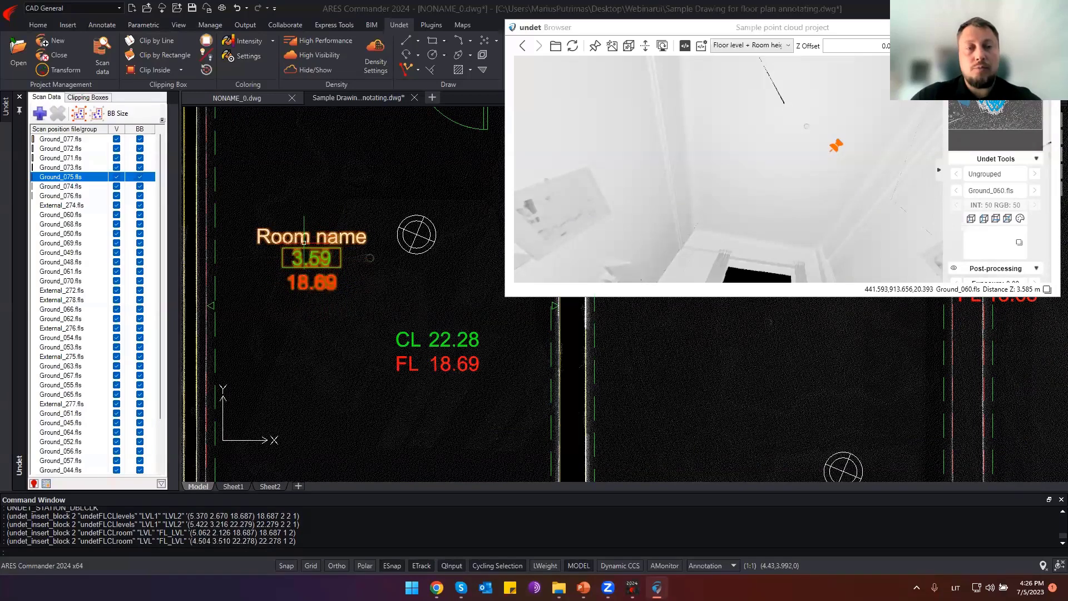
Burst the new room label block and change its room name text to Office room.
click(322, 245)
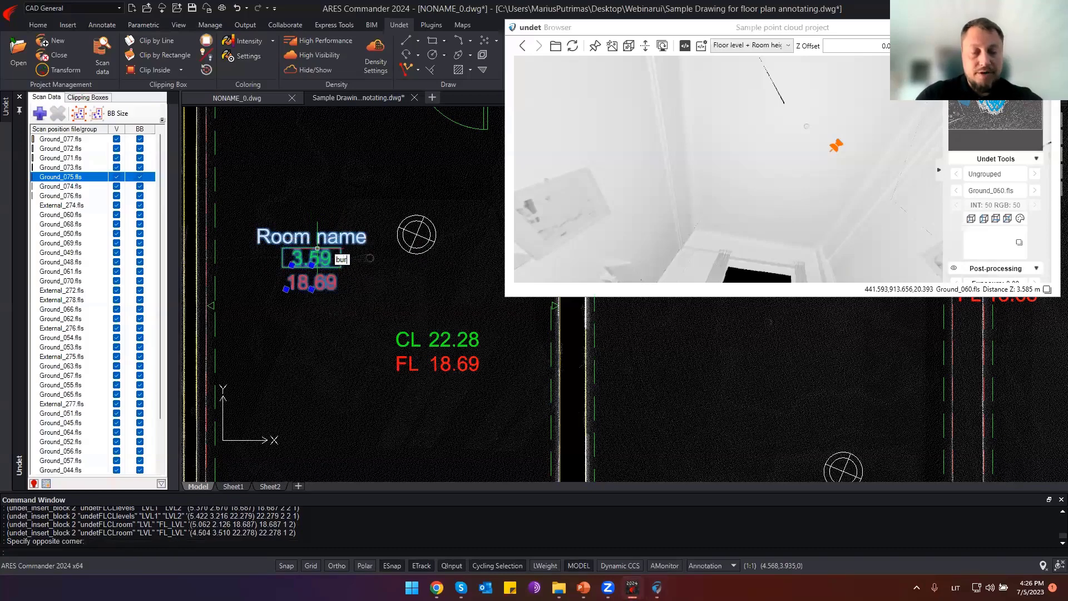
key(Return)
key(Escape)
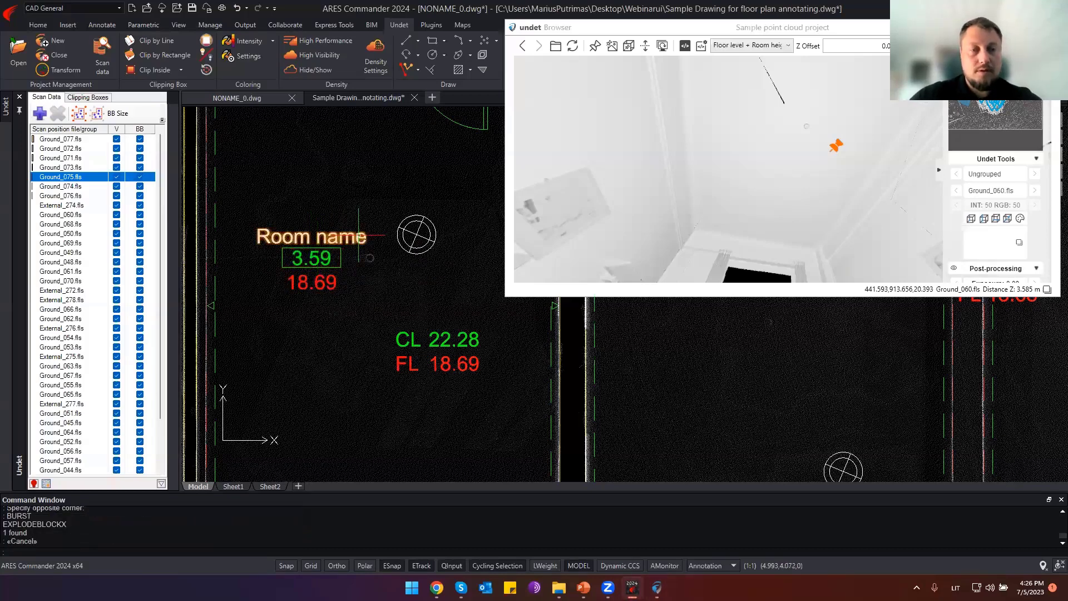
double_click(340, 236)
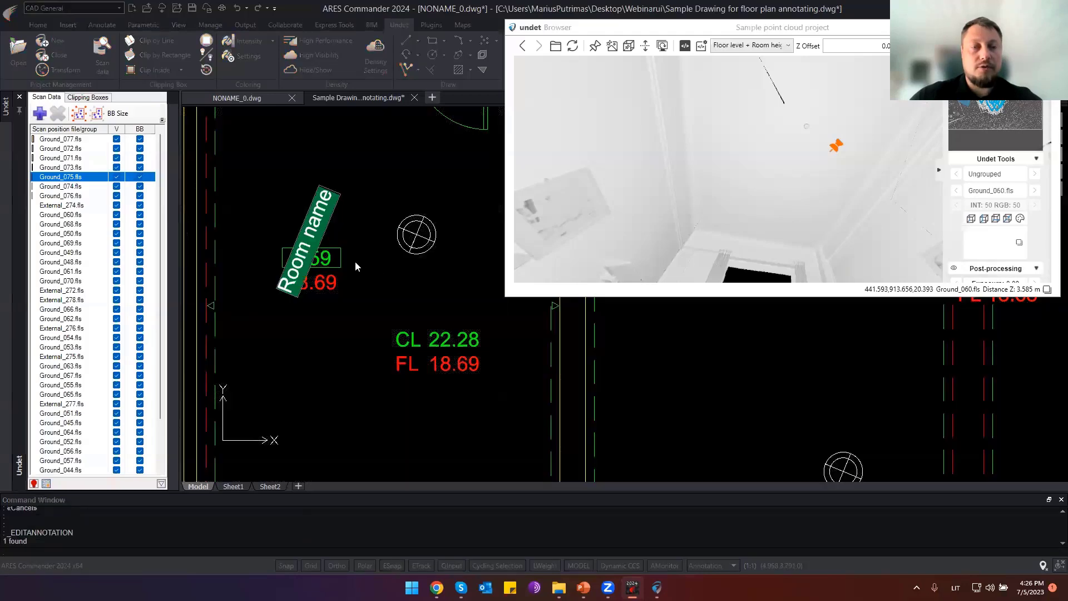
text(Office)
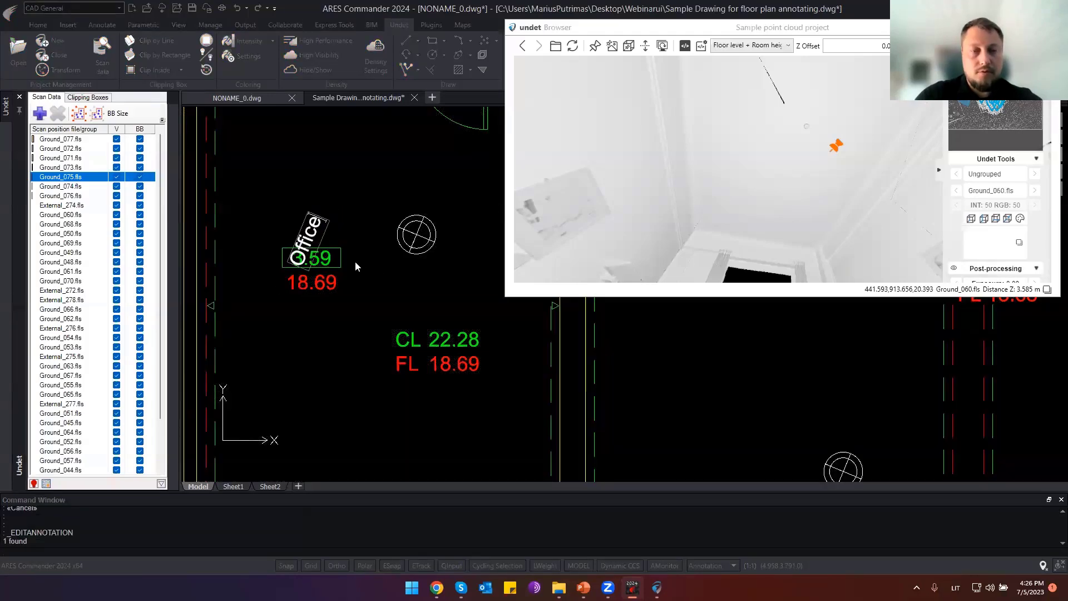
text( room)
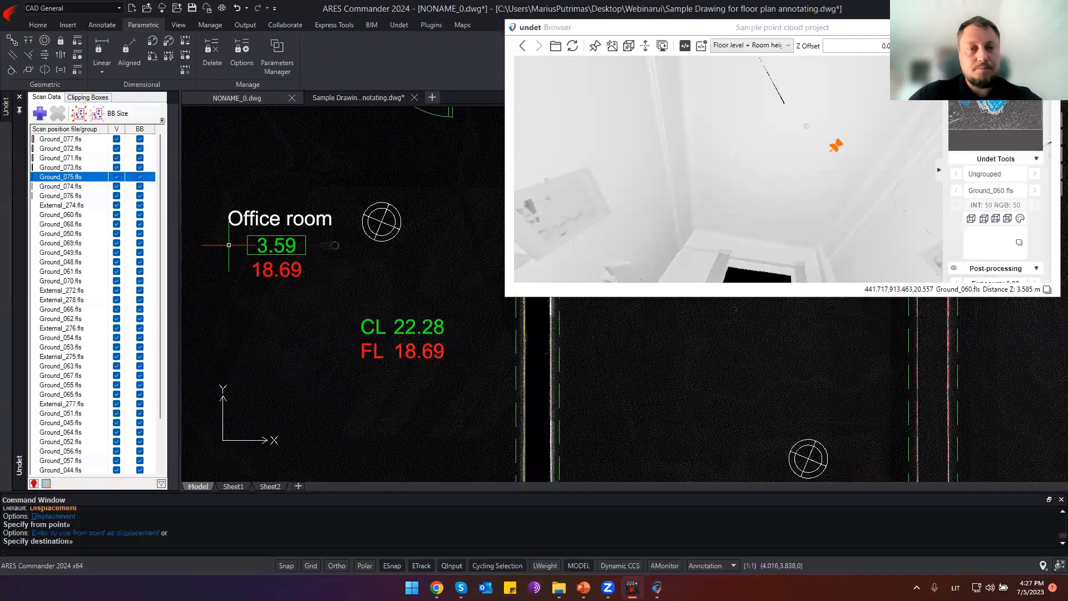
Open scan Ground_077.fls from its floor plan marker and bring the room's ceiling beam into view.
scroll(229, 244, down, 6)
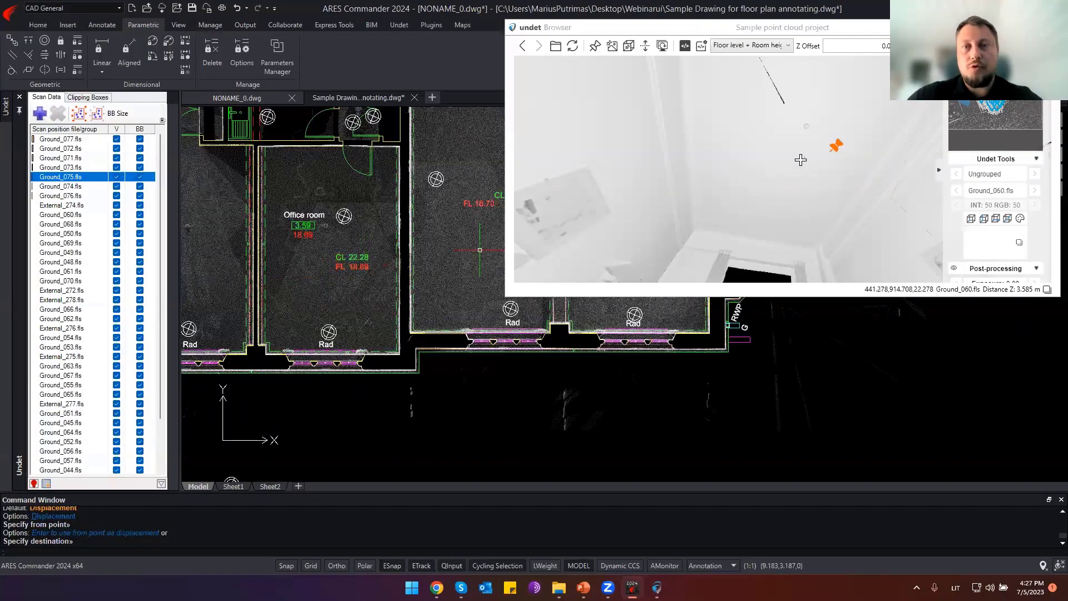
drag(734, 119, 795, 183)
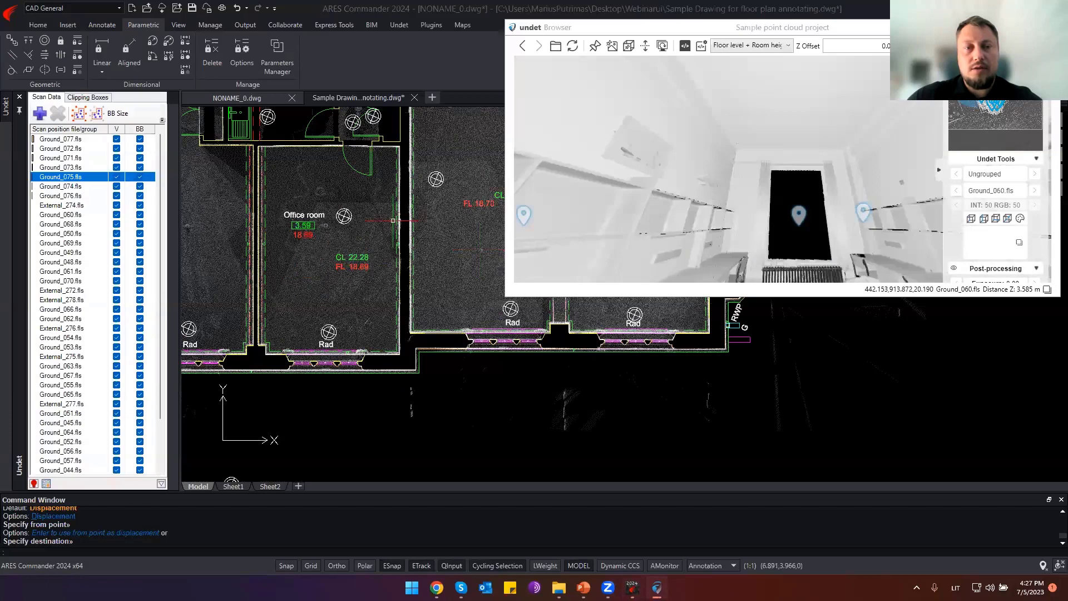
scroll(389, 225, down, 2)
middle_drag(332, 262, 309, 268)
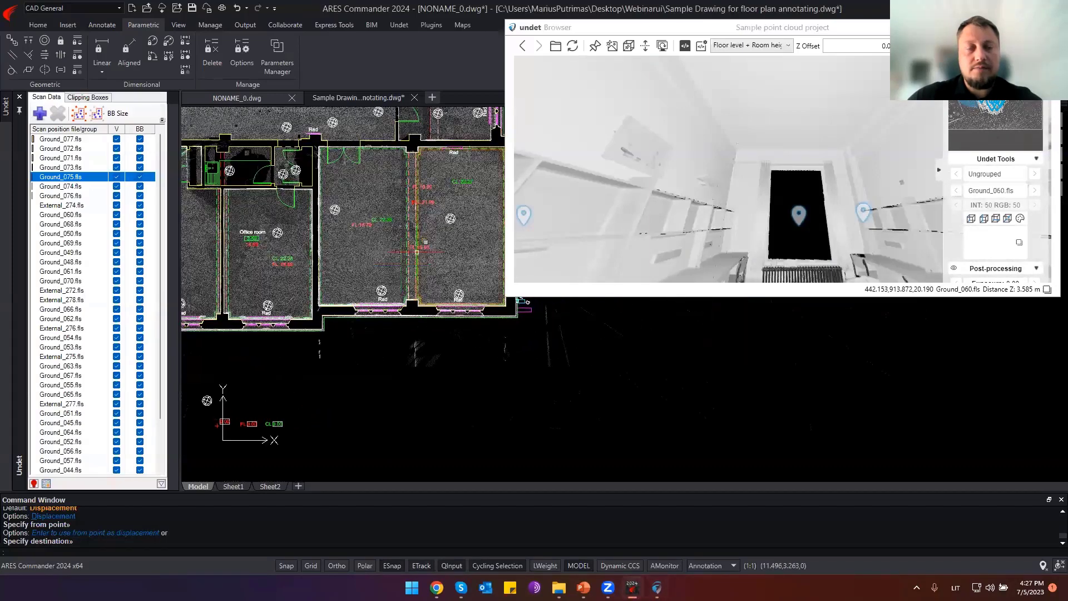
scroll(469, 199, up, 2)
double_click(469, 198)
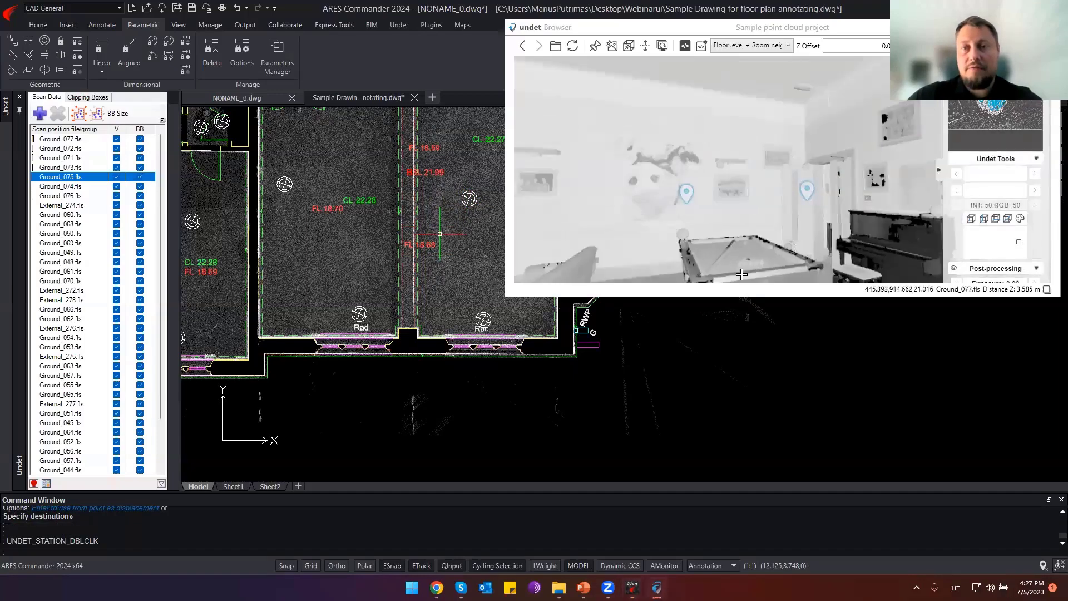
scroll(773, 175, up, 3)
scroll(790, 139, down, 3)
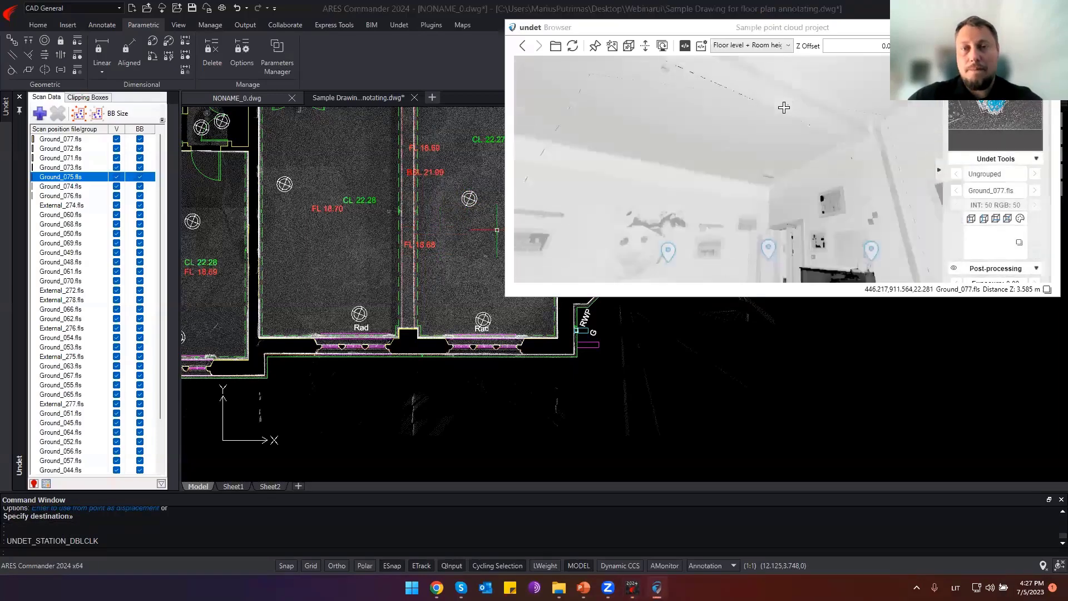
Switch the script to Beam head height (BHH) and label the beam from a floor point and a point on its underside.
click(751, 45)
scroll(772, 220, up, 3)
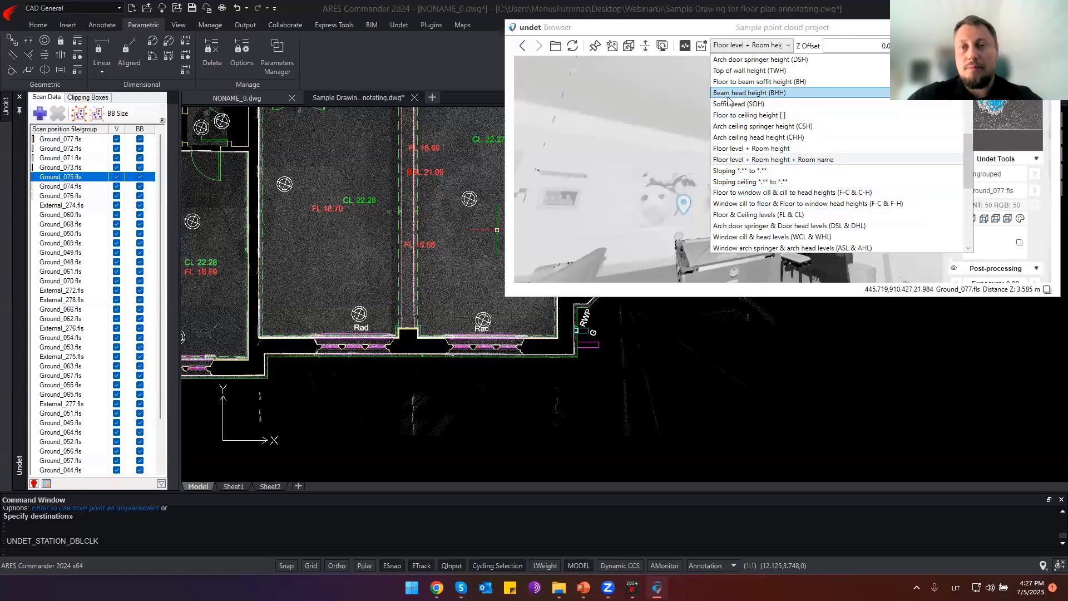
click(755, 93)
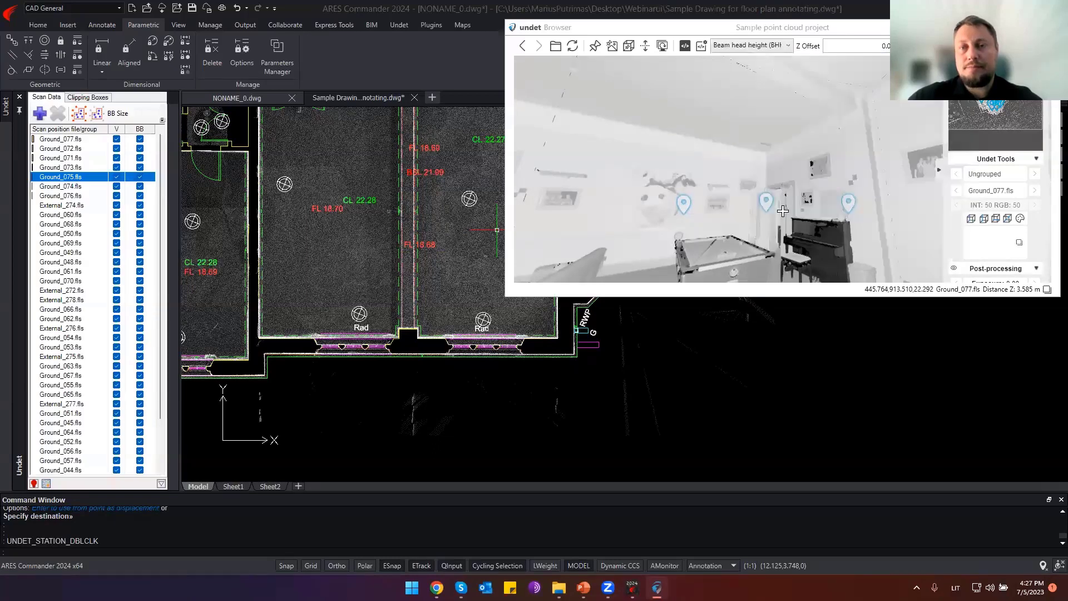
drag(782, 211, 769, 229)
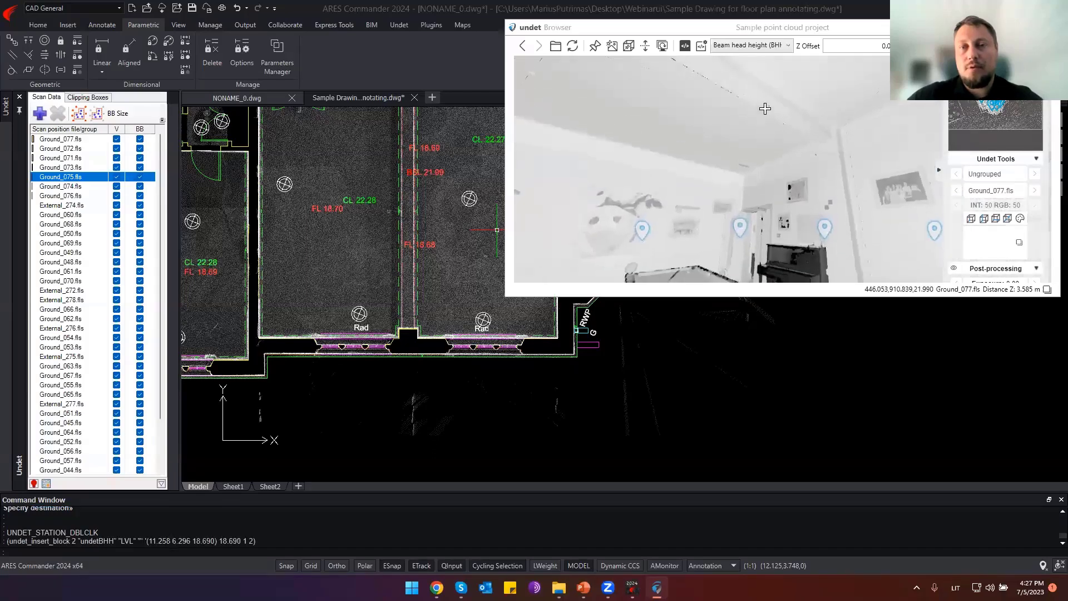
click(765, 102)
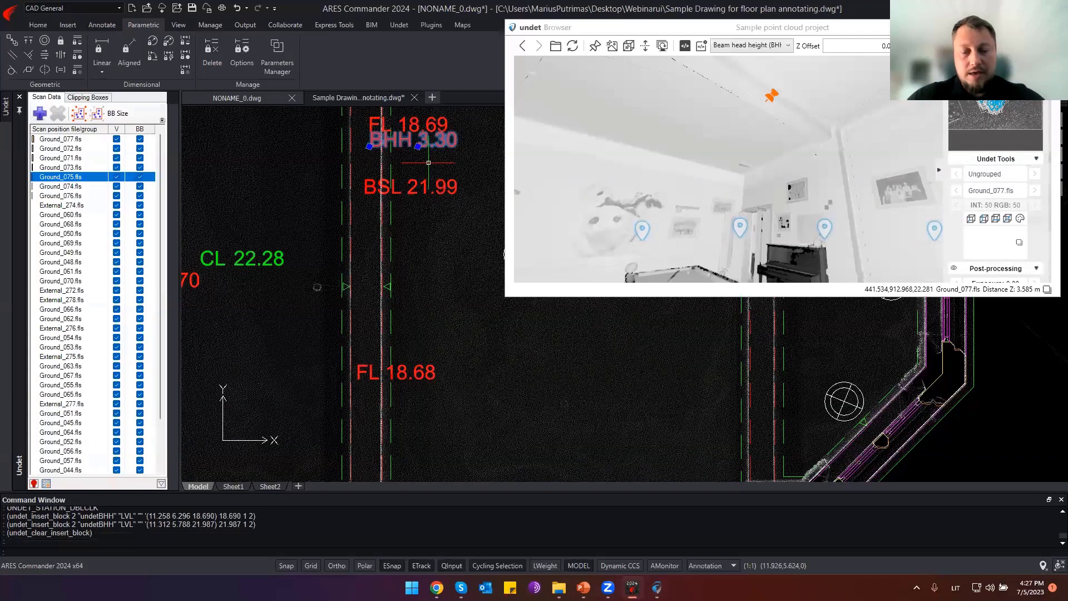
Move the beam head height label down so it sits directly above the BSL label.
key(Return)
click(436, 243)
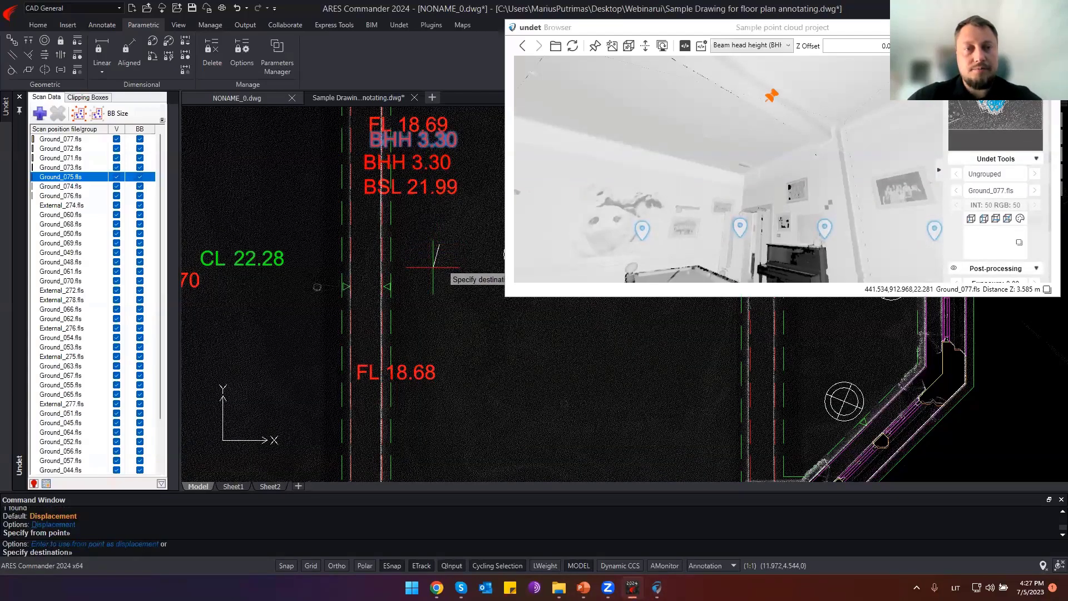
click(427, 265)
scroll(410, 204, up, 3)
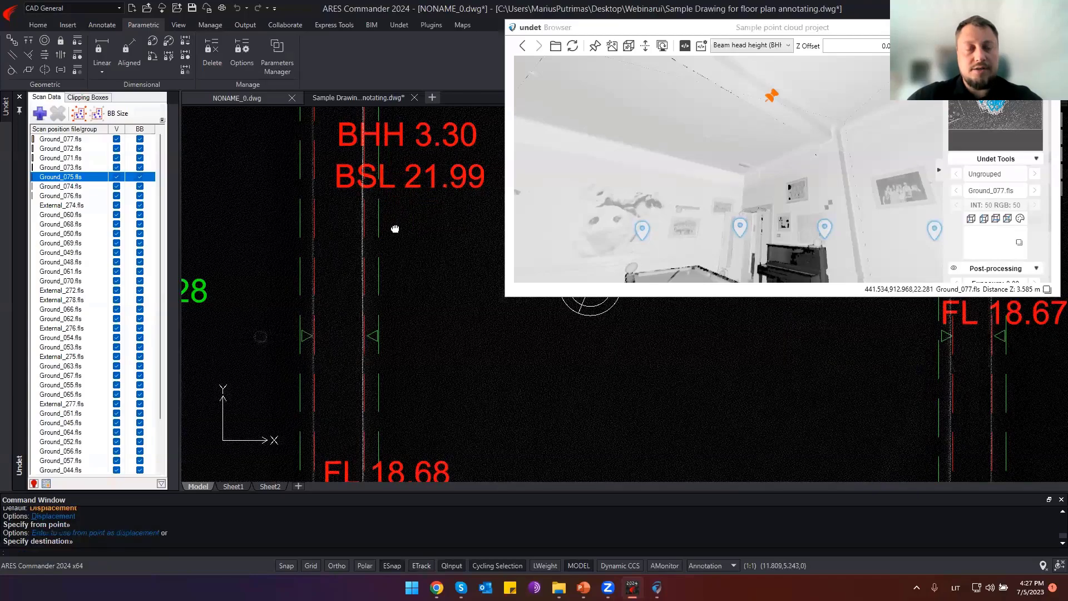
scroll(330, 235, down, 1)
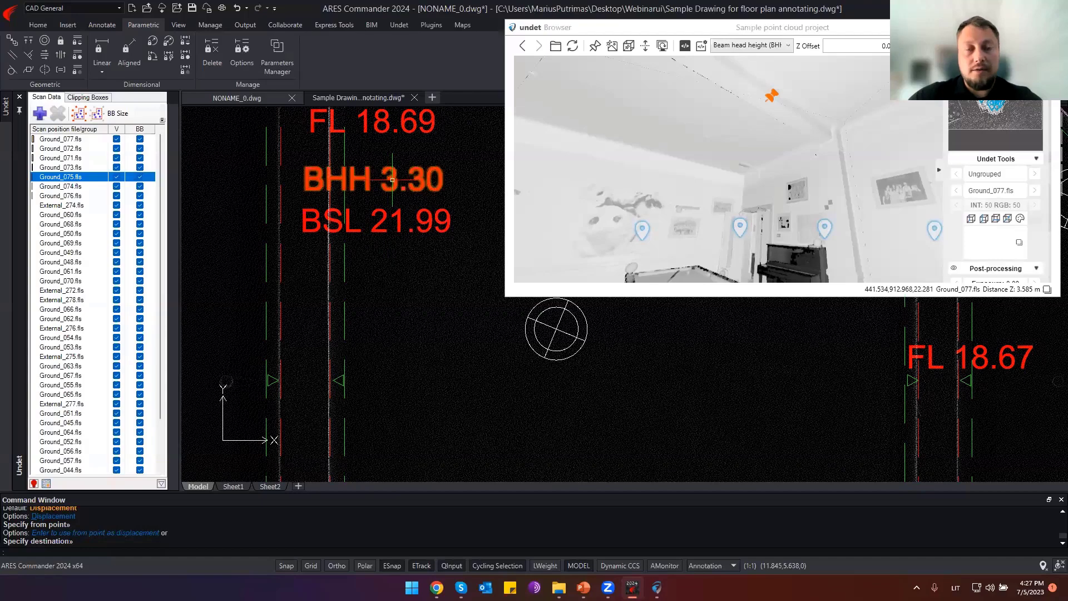
scroll(395, 223, down, 5)
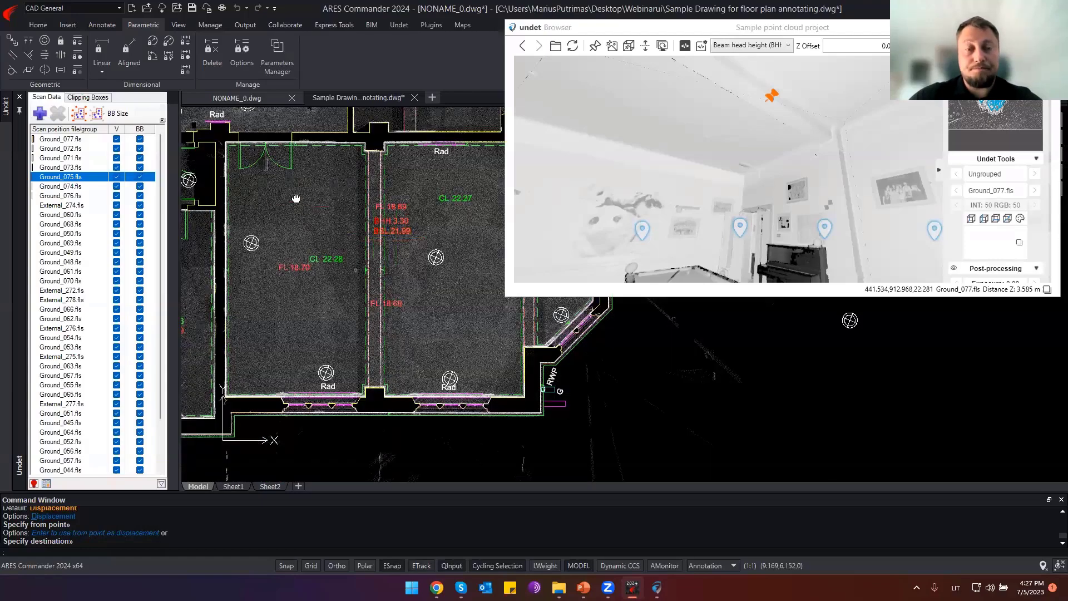
Open scan Ground_070.fls from its corridor marker near the double door and switch the script to Door height (DH).
middle_drag(322, 219, 373, 303)
double_click(331, 173)
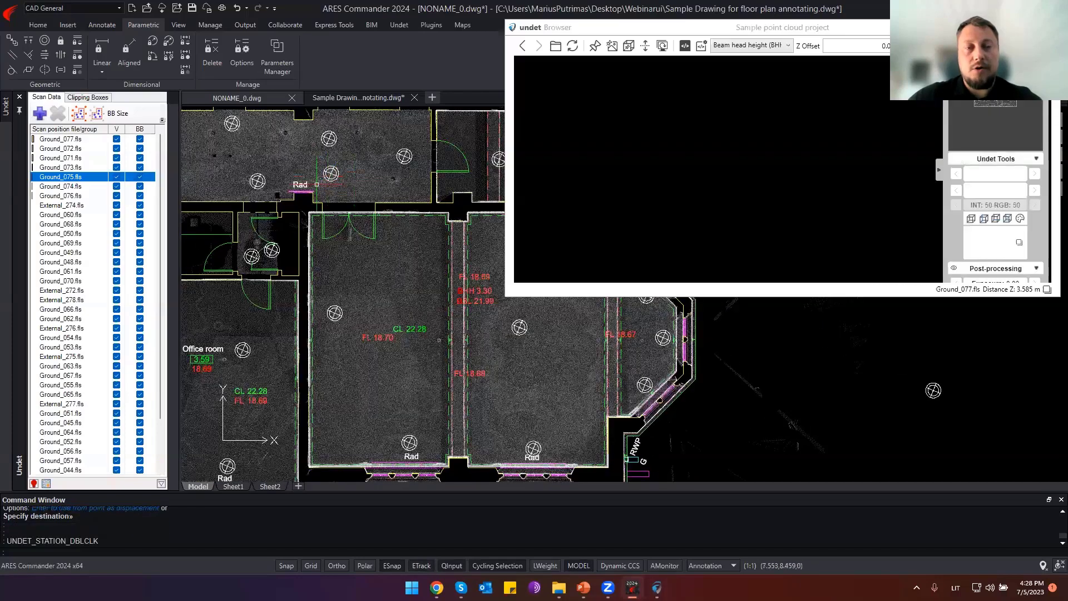
drag(619, 201, 731, 66)
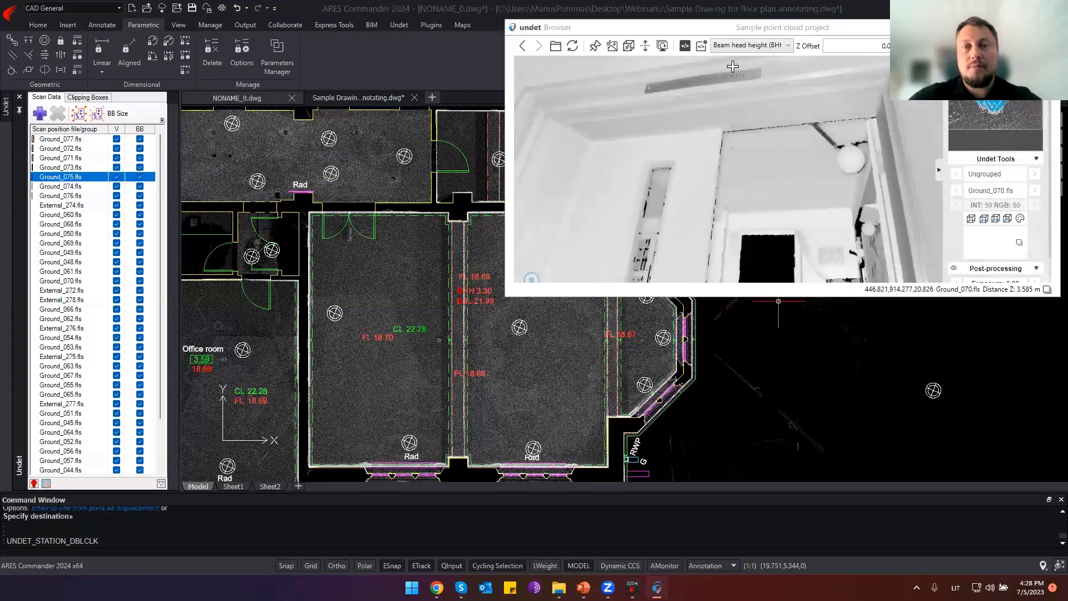
click(735, 47)
scroll(758, 154, up, 1)
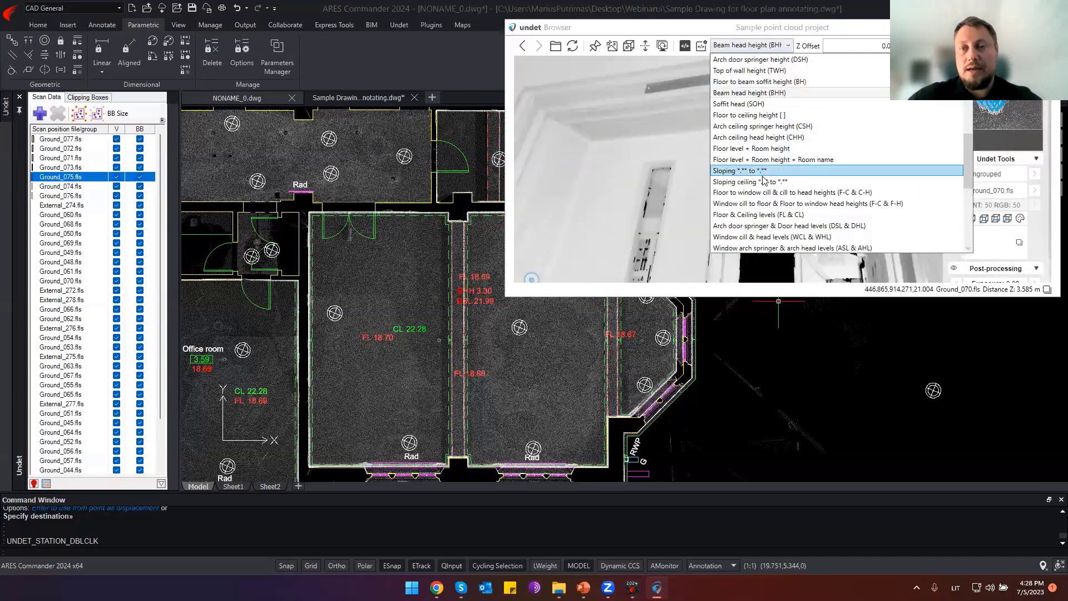
scroll(764, 190, up, 3)
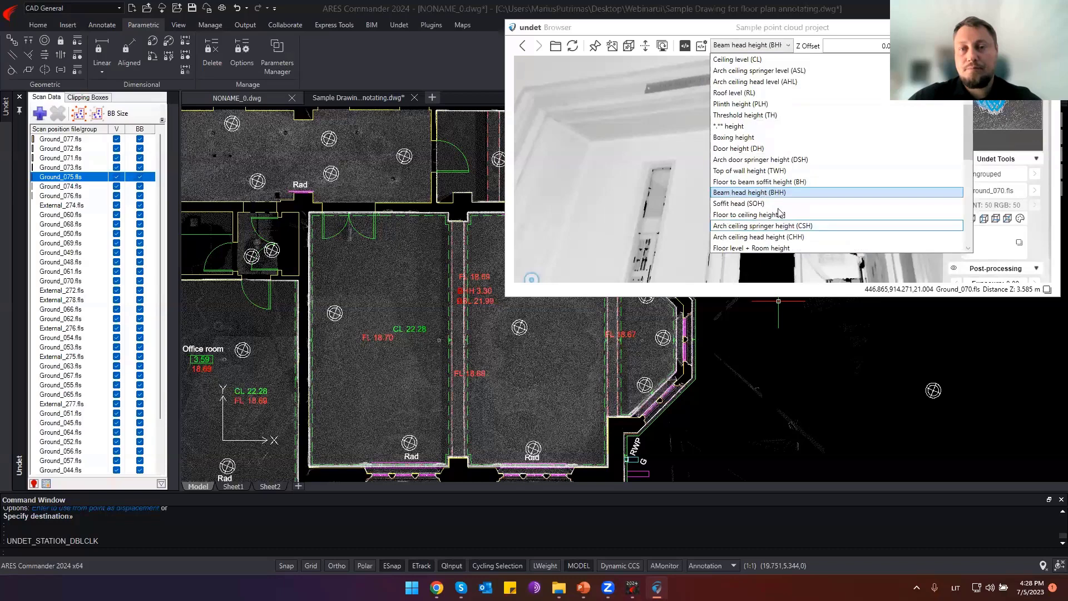
scroll(796, 203, up, 1)
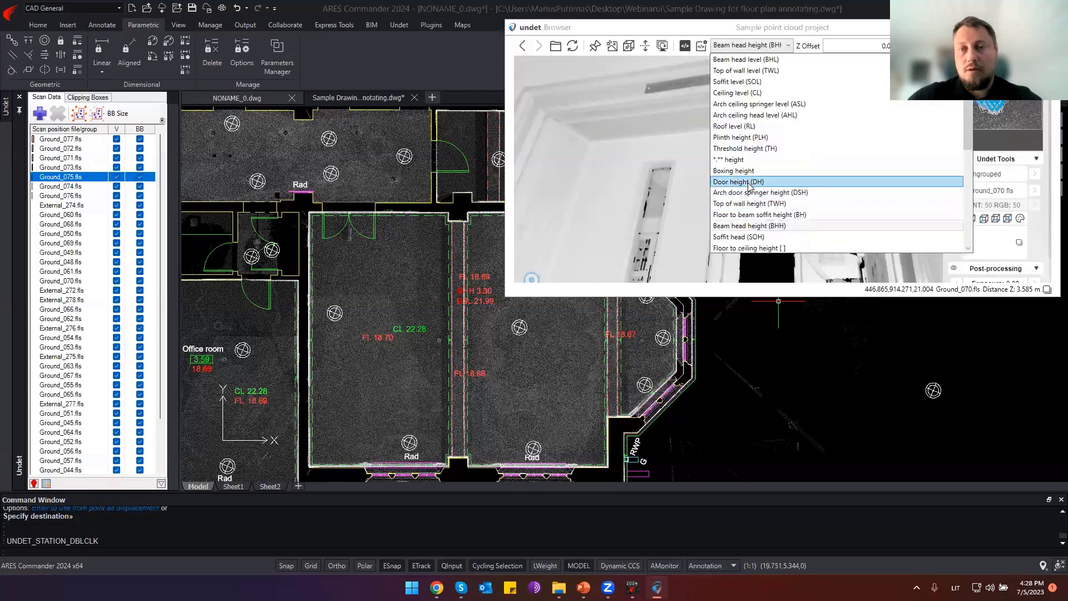
click(750, 181)
Place a door height label at the double door from one floor point and one point on the door head.
drag(681, 196, 714, 202)
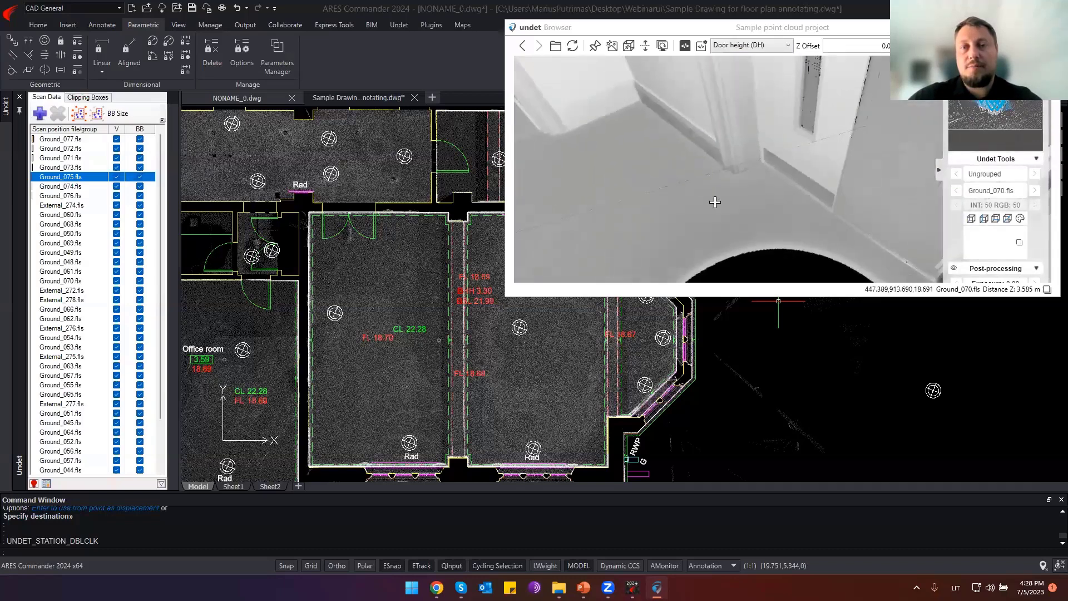
drag(823, 110, 762, 271)
drag(796, 181, 798, 171)
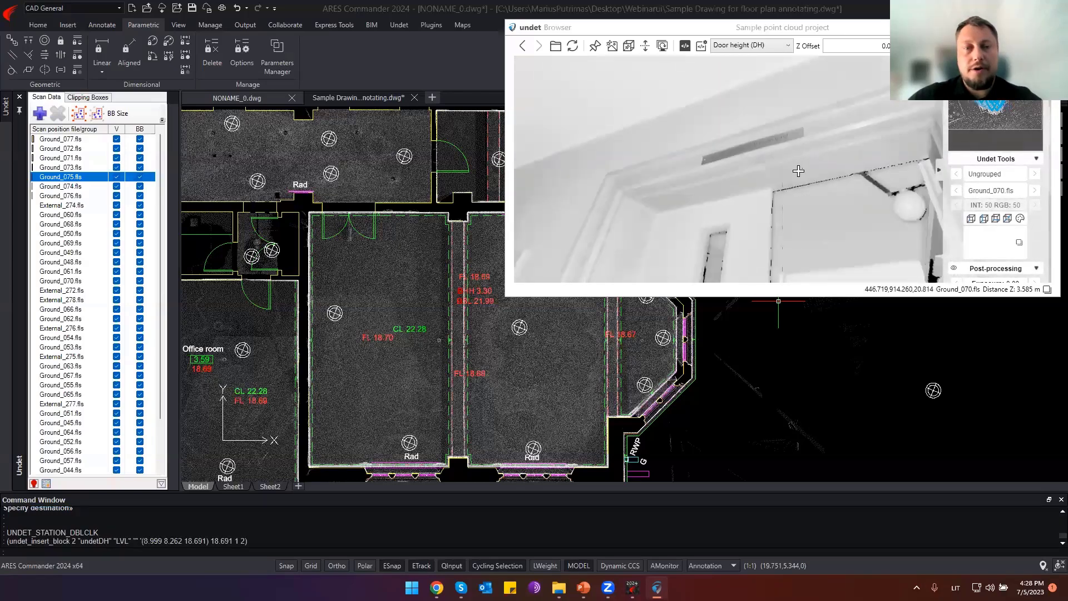
click(761, 182)
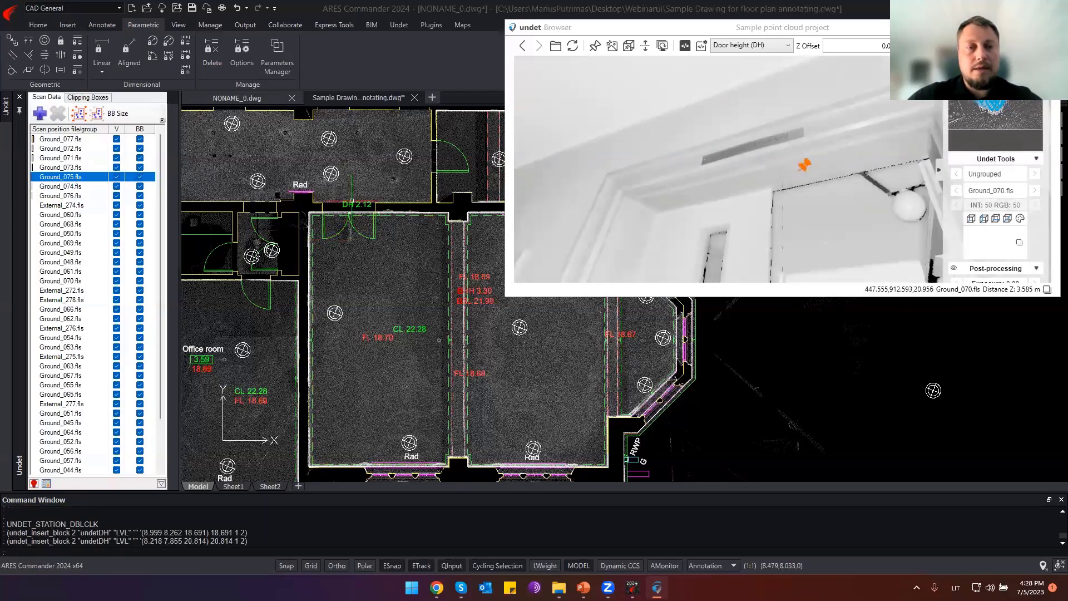
scroll(351, 201, up, 4)
scroll(428, 194, down, 2)
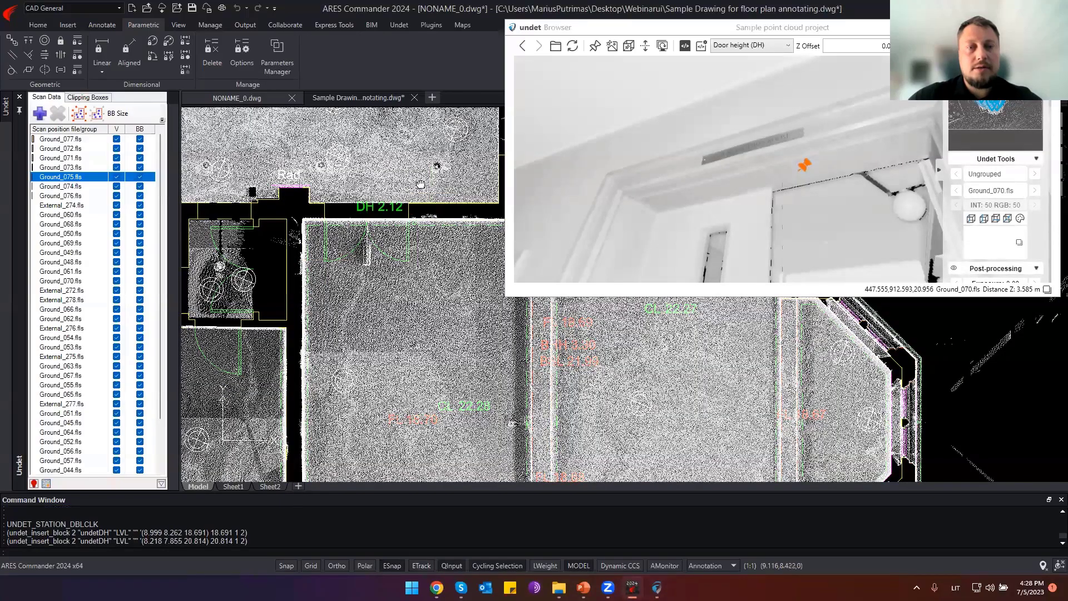
scroll(421, 184, down, 3)
scroll(420, 184, up, 4)
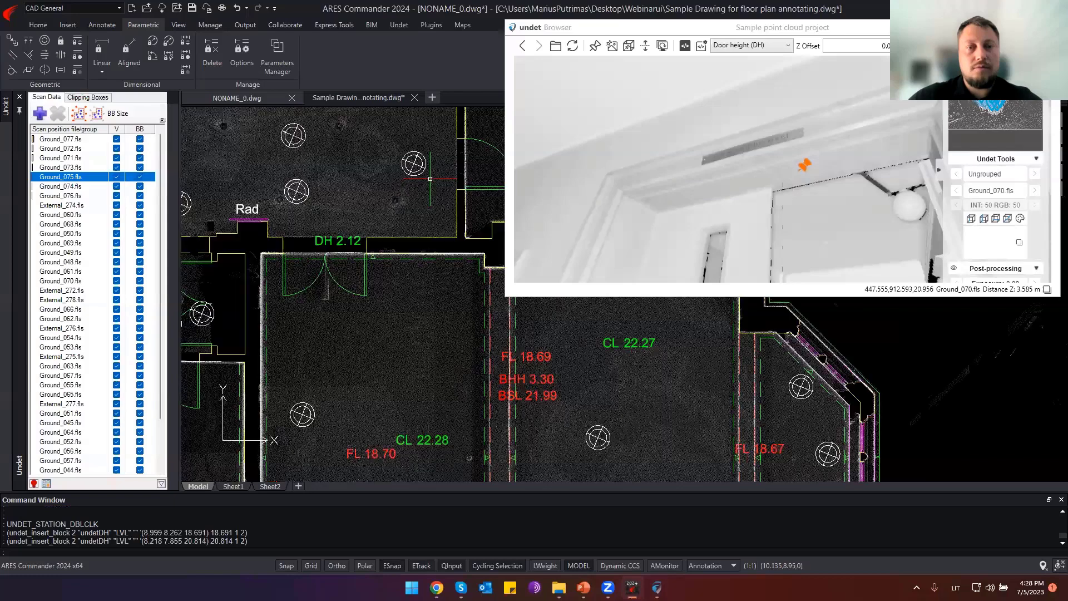
Open scan Ground_065.fls from its corridor marker and place a door height label at the single door from a floor point and a door-head point.
double_click(416, 181)
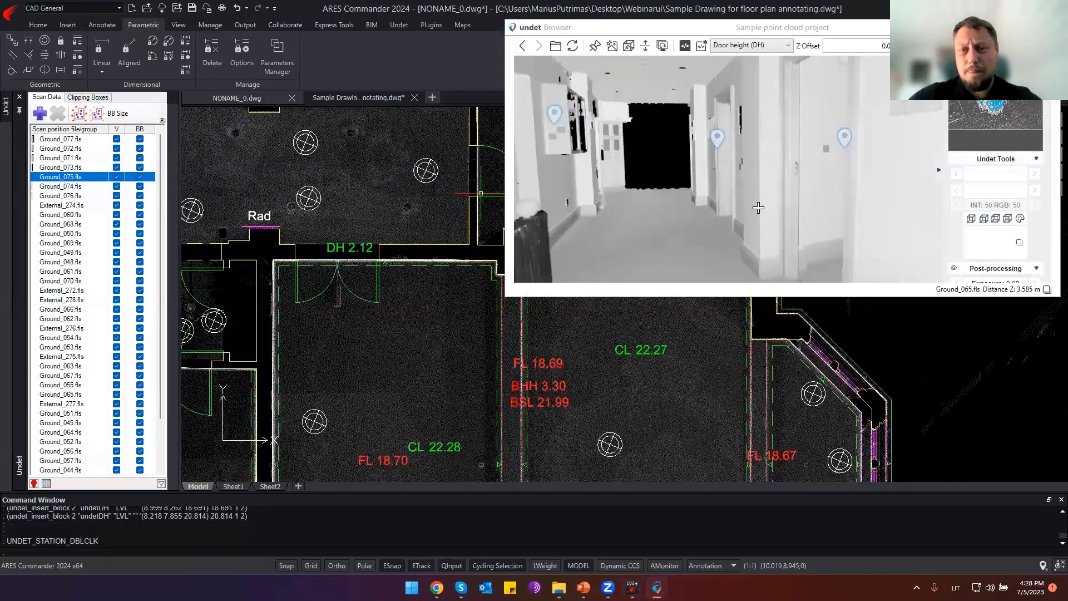
drag(738, 189, 698, 221)
click(686, 233)
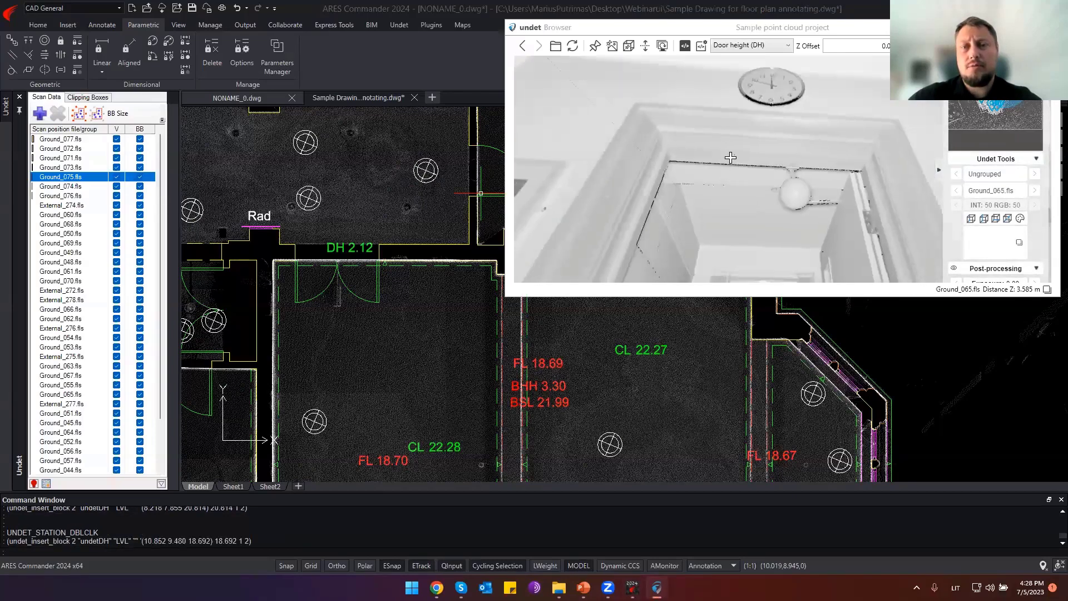
click(739, 146)
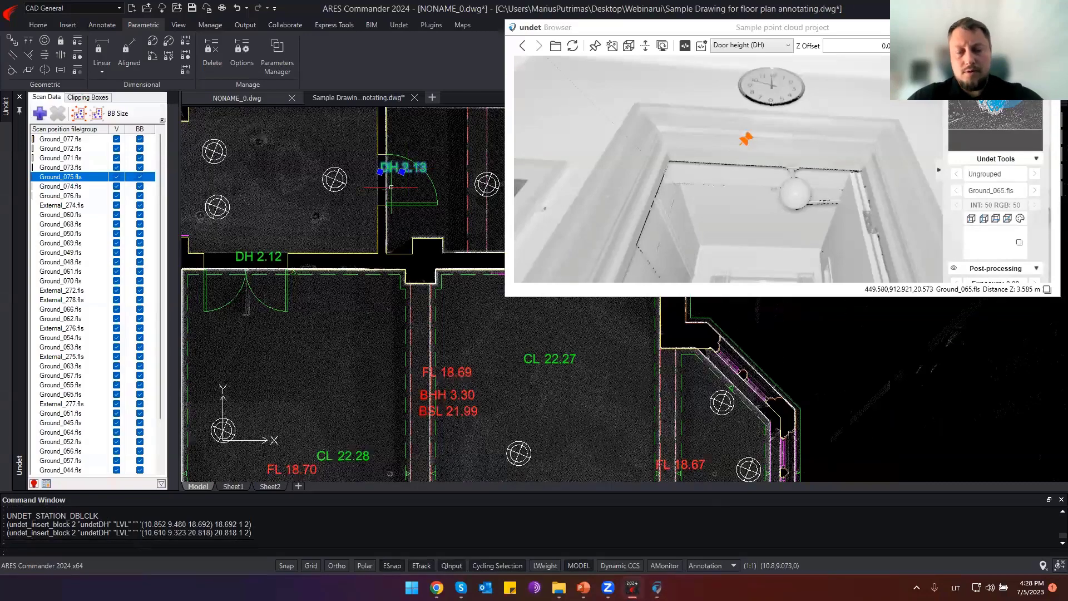
Move the single door's height label sideways so it is centred over the door opening at the end of the corridor.
scroll(391, 187, up, 2)
text(m)
key(Return)
click(408, 174)
click(380, 191)
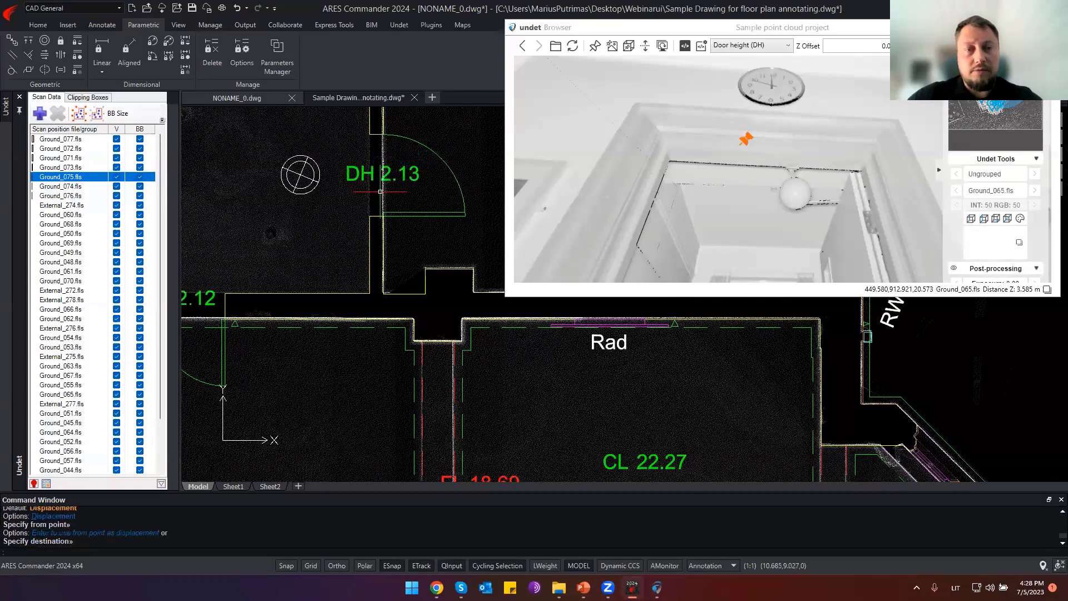
scroll(379, 192, down, 5)
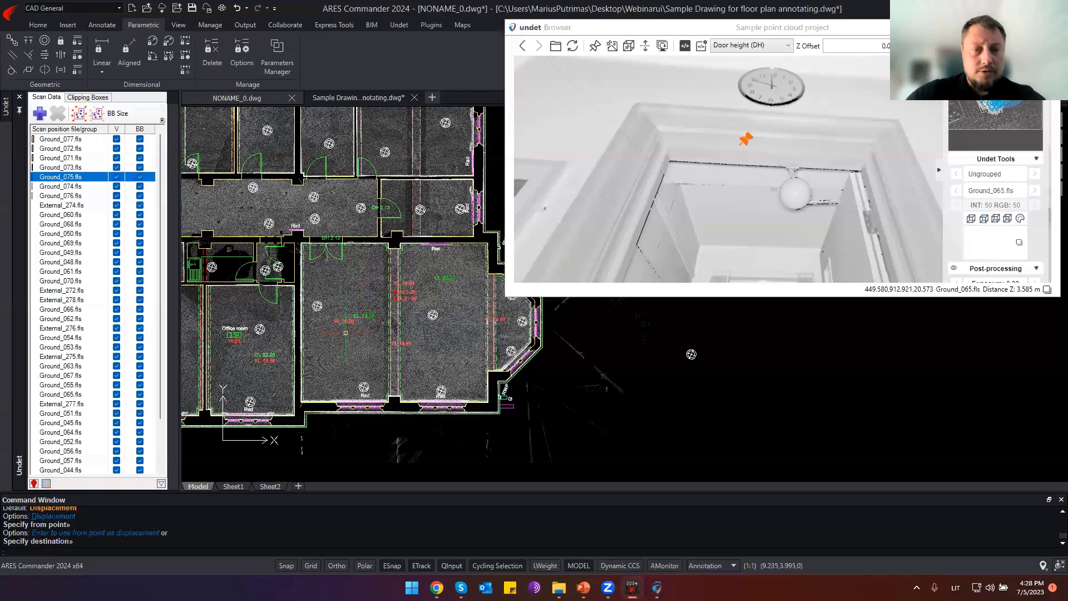
click(750, 46)
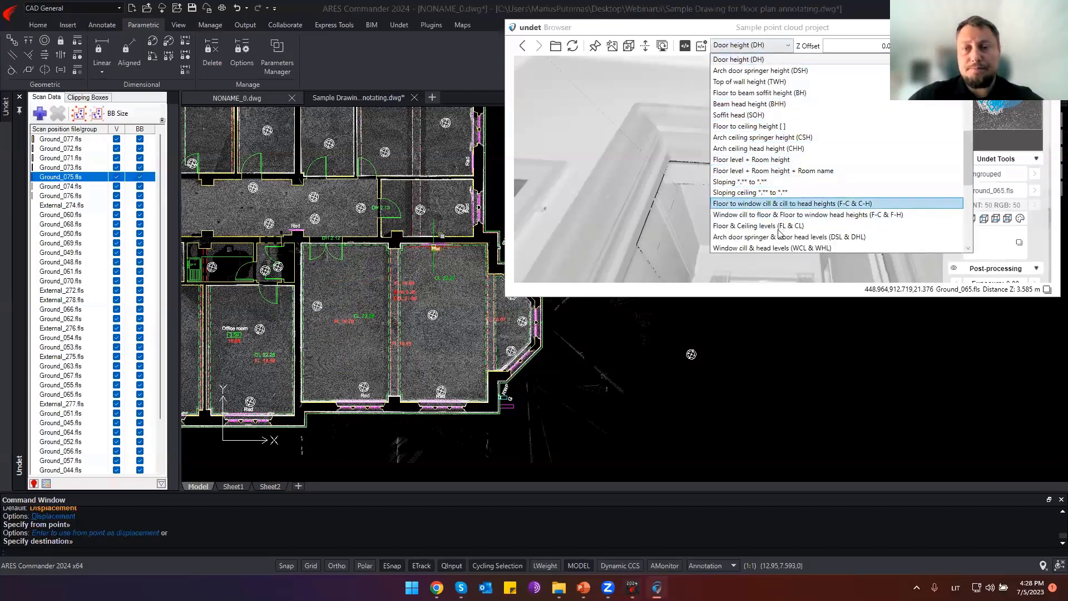
scroll(778, 232, down, 1)
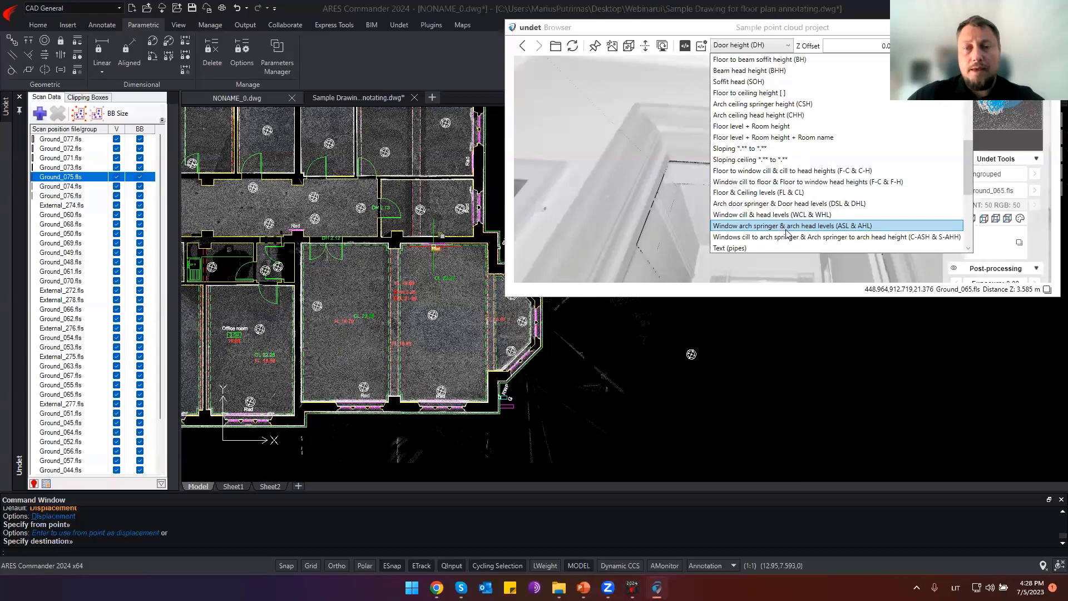
click(786, 236)
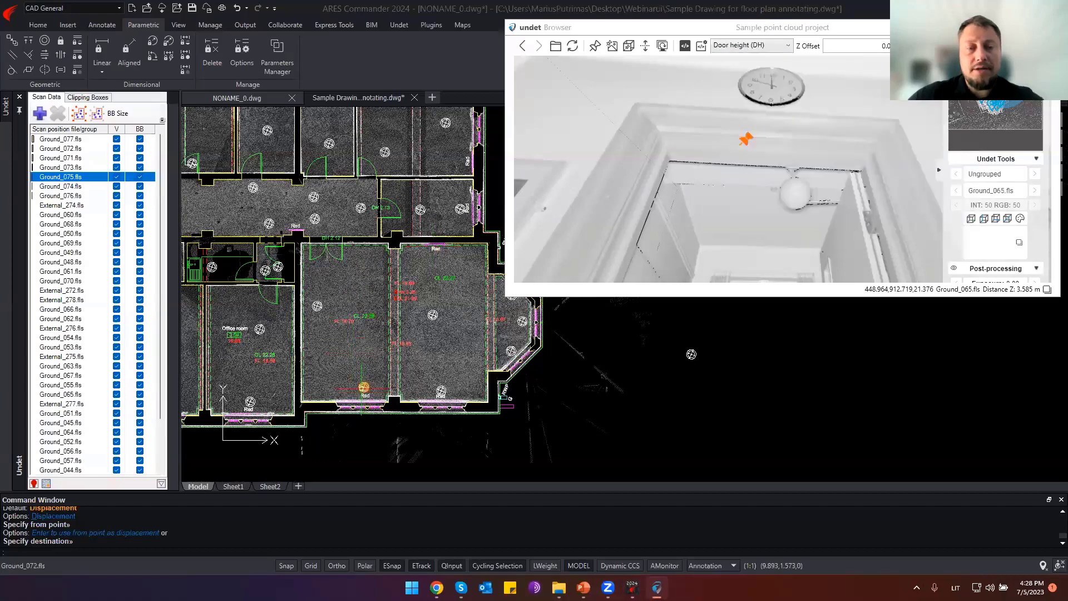
Open scan Ground_072.fls beside the window radiator and switch the script to Floor to window cill & cill to head heights (F-C & C-H).
scroll(362, 387, up, 4)
double_click(362, 388)
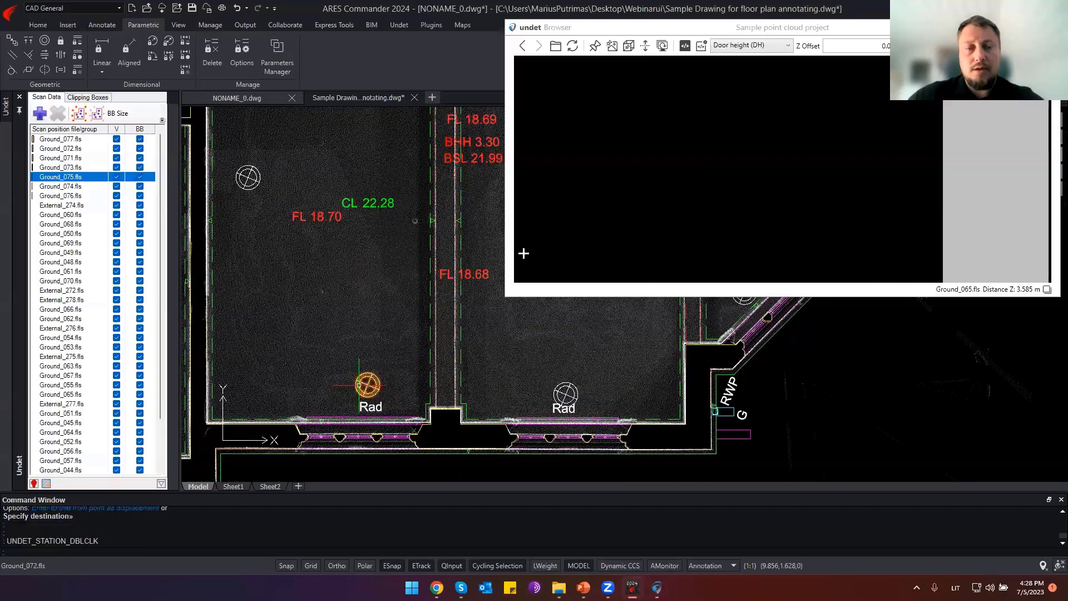
click(737, 46)
scroll(812, 183, down, 1)
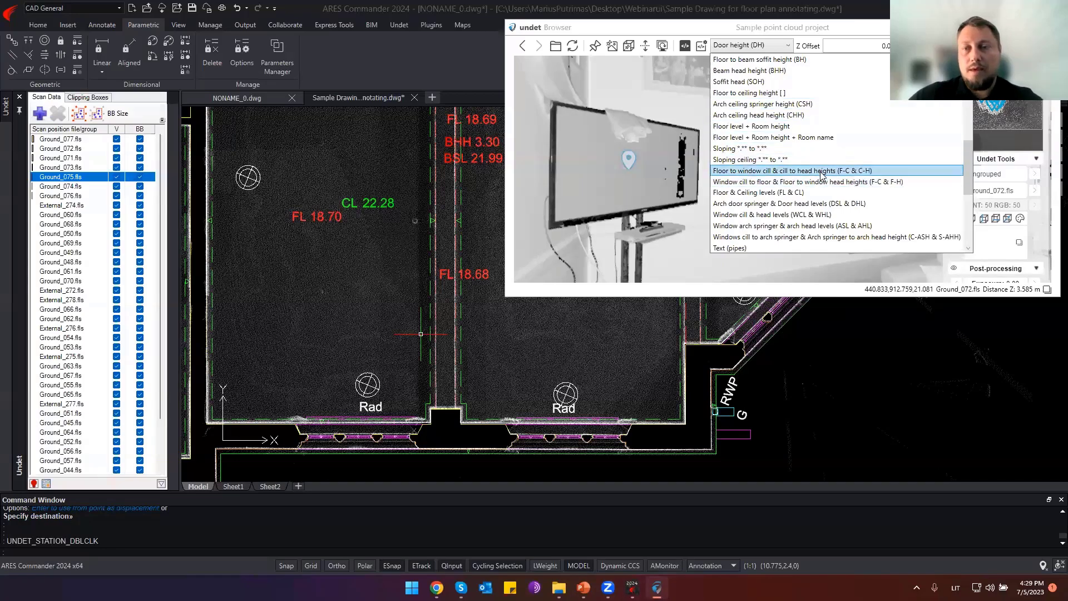
click(764, 170)
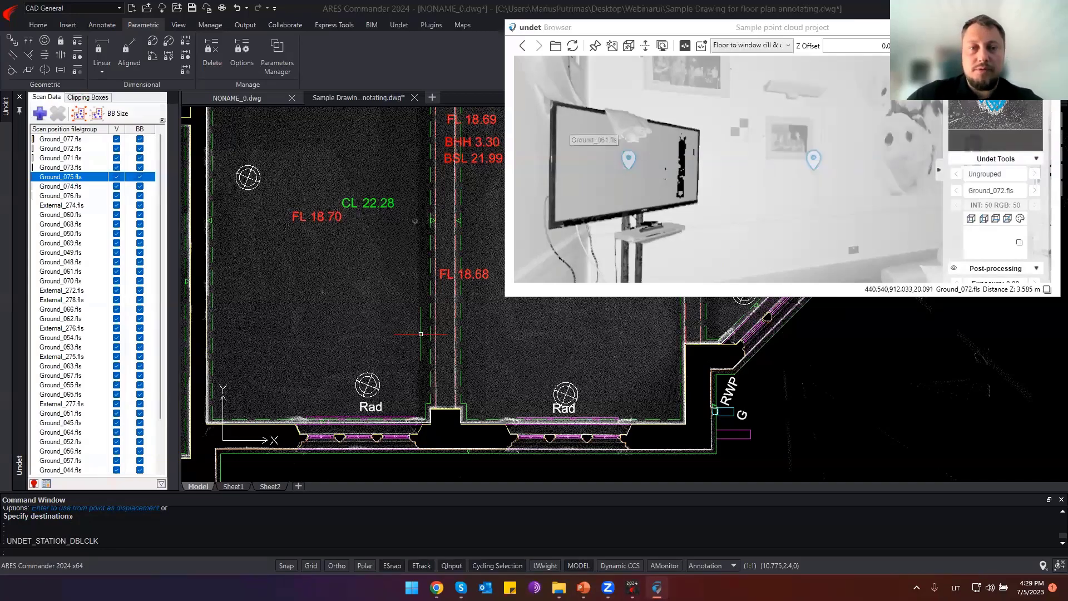
Label the window's F-C and C-H heights from a floor point, a point on the cill and a point on the window head.
drag(842, 222, 816, 225)
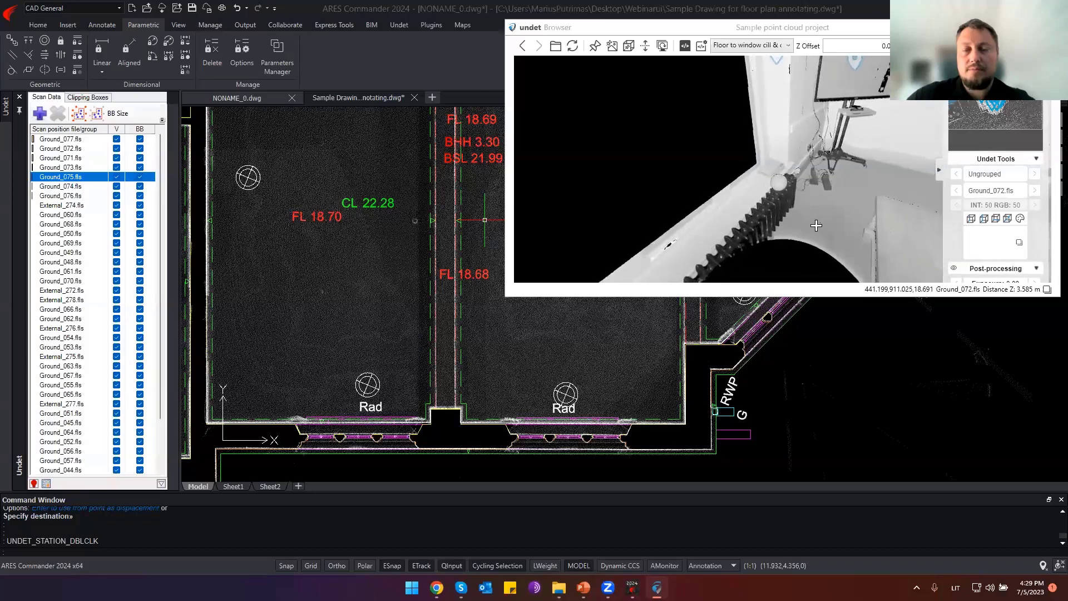
click(738, 203)
drag(689, 145, 730, 150)
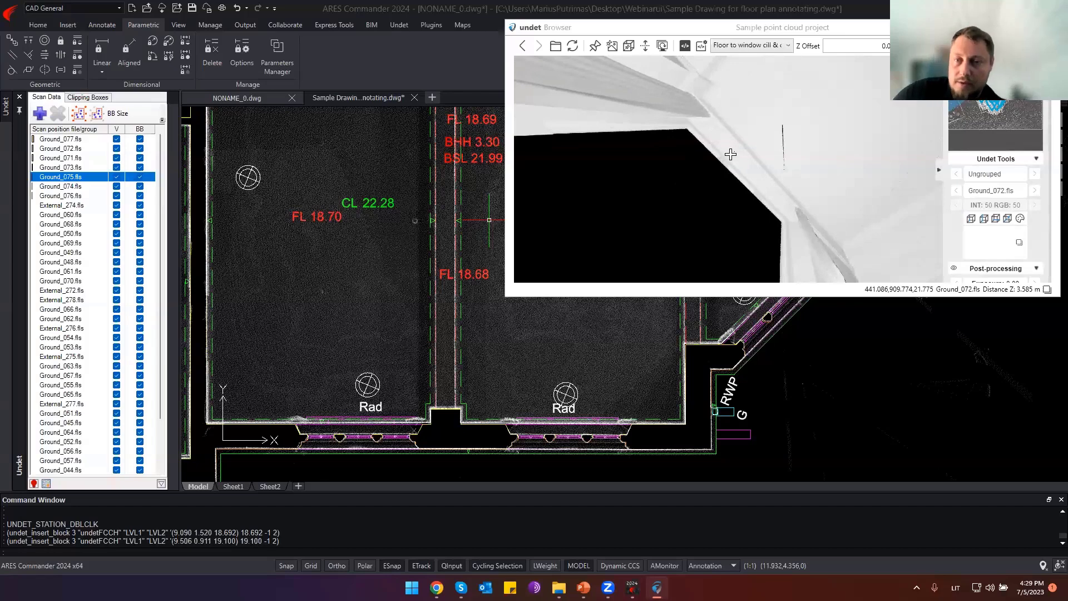
click(730, 148)
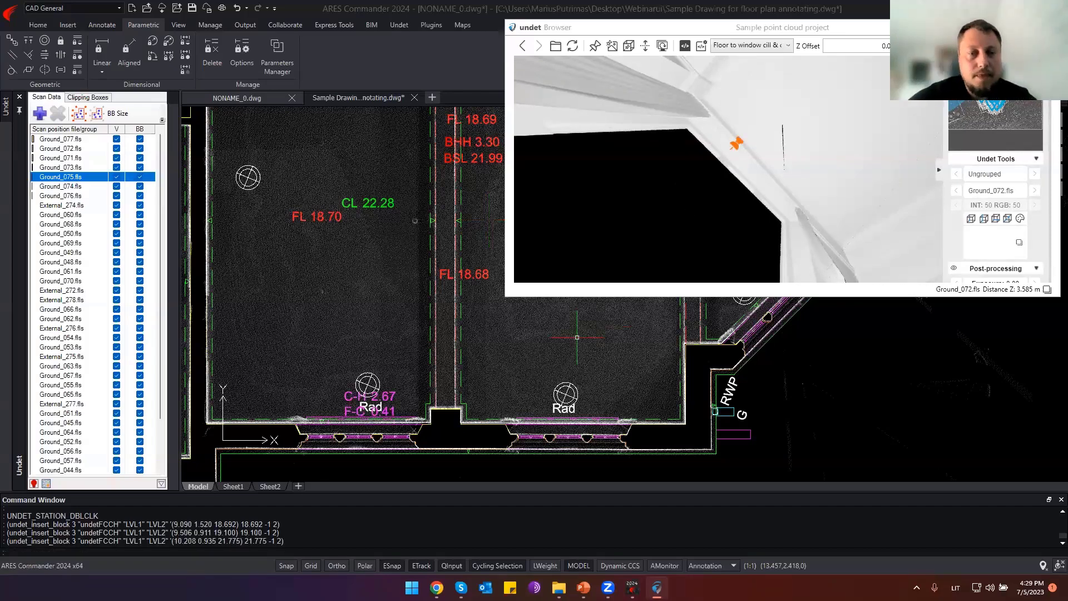
Move the C-H and F-C height label off the radiator text to just outside the exterior wall, below its window.
scroll(338, 393, up, 2)
middle_drag(342, 401, 344, 332)
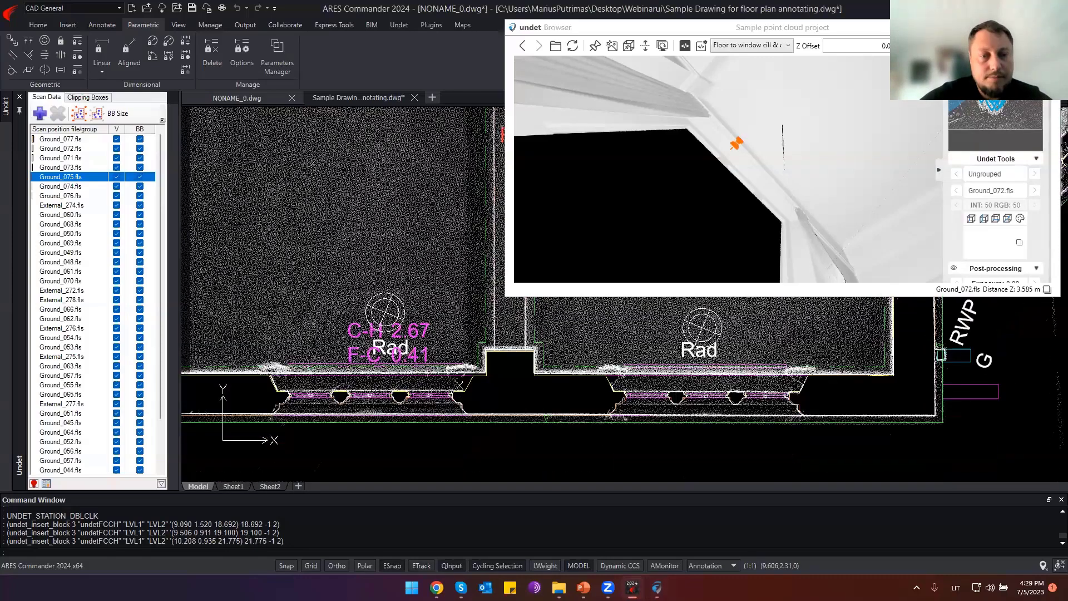
text(m)
key(Return)
click(346, 331)
key(Return)
click(371, 361)
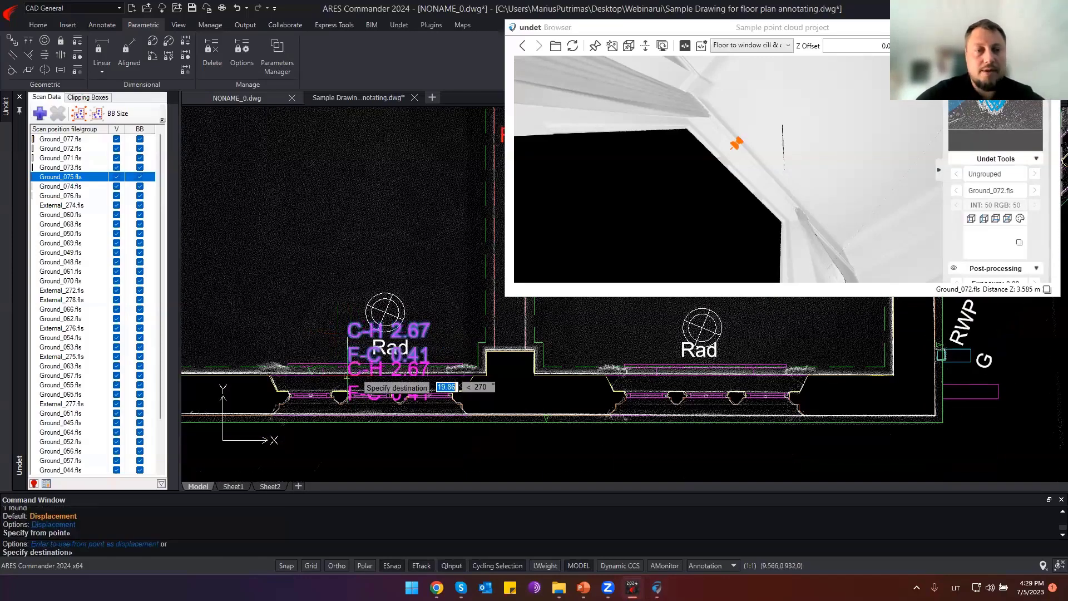
middle_drag(372, 401, 382, 244)
scroll(354, 329, down, 2)
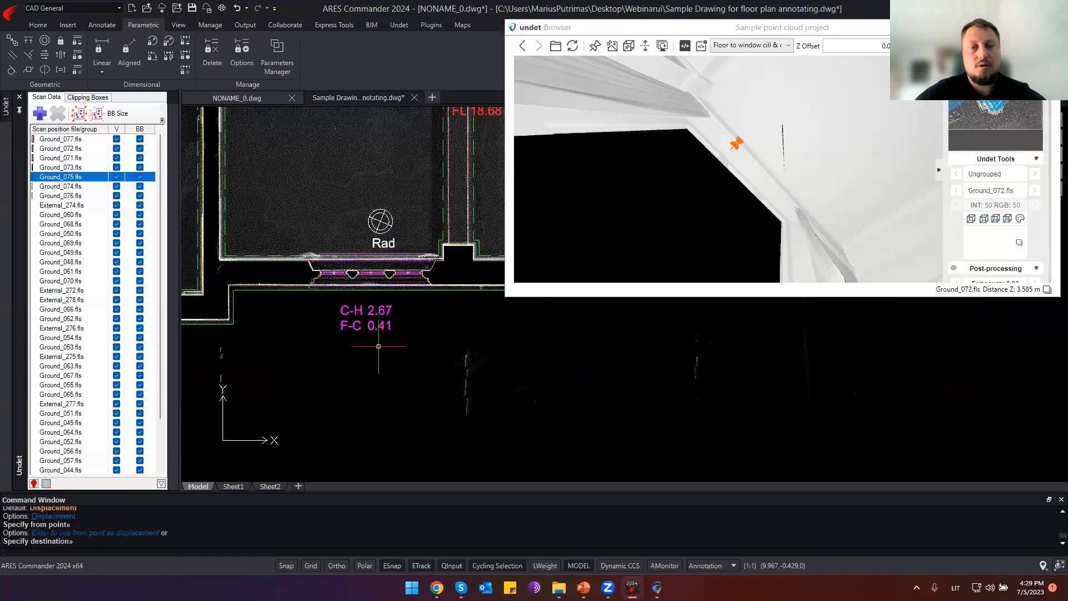
scroll(373, 359, up, 1)
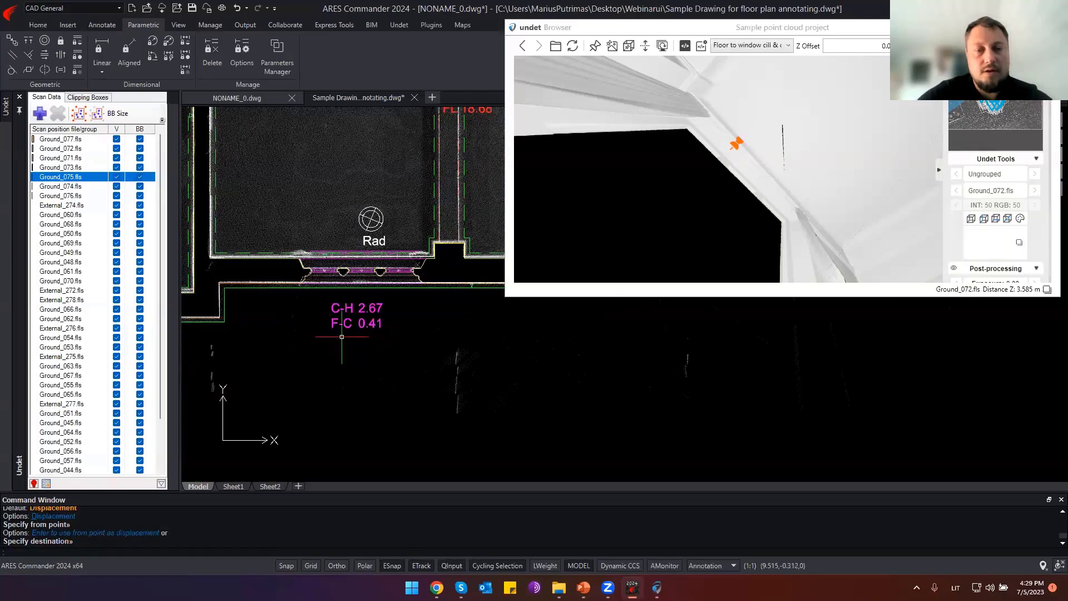
click(363, 327)
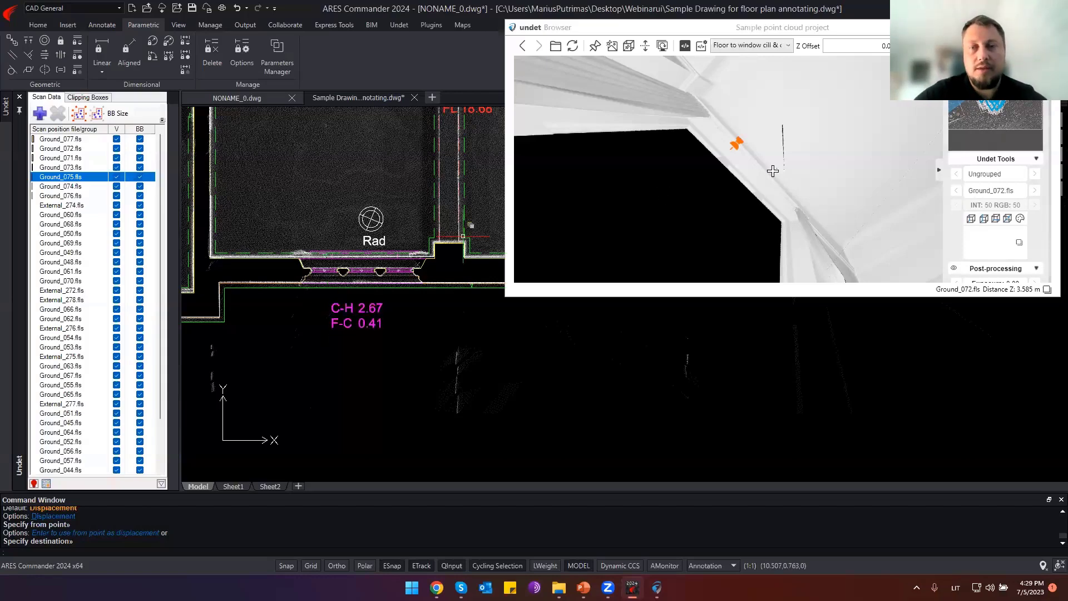
Go to scan Ground_073.fls and label the neighbouring window's F-C and C-H heights from floor, cill and window-head points.
mouse_move(772, 171)
mouse_down()
mouse_move(815, 122)
mouse_move(822, 87)
mouse_up()
click(704, 185)
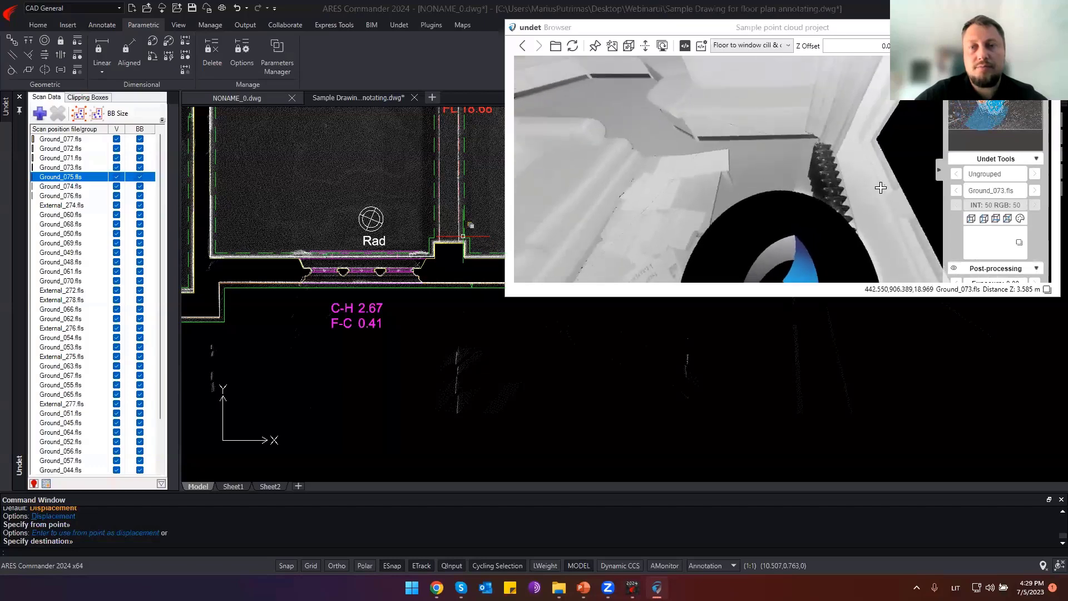
click(868, 186)
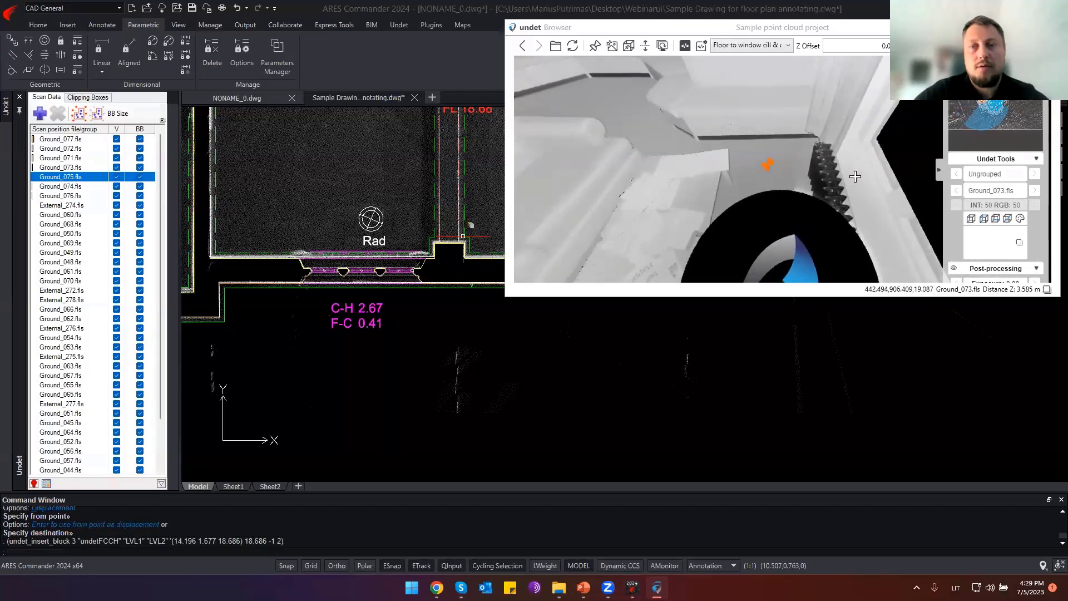
click(808, 193)
drag(835, 135, 797, 113)
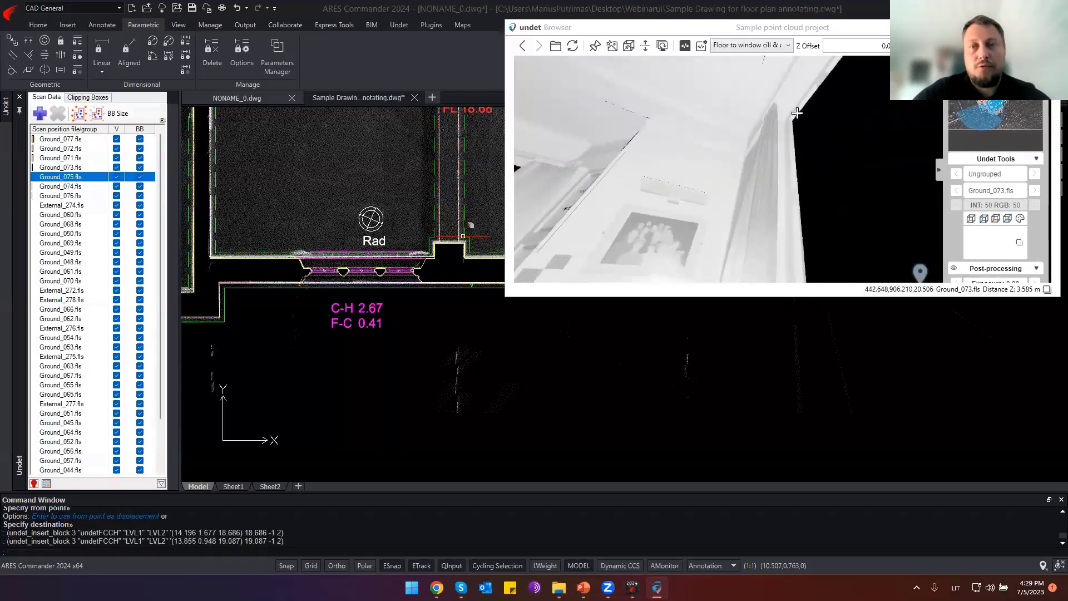
click(699, 126)
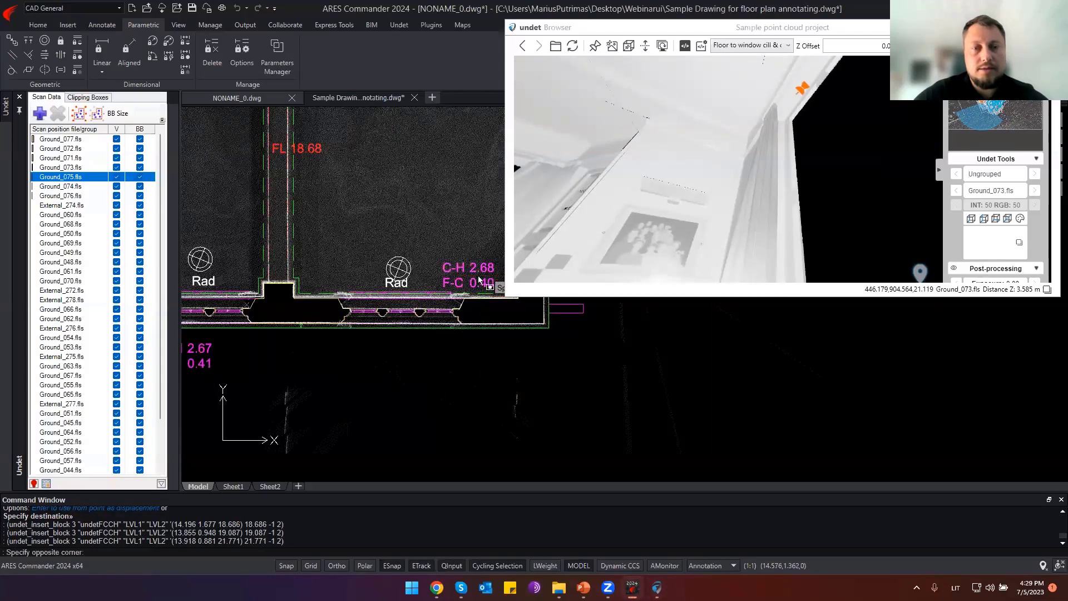
Move the neighbouring window's C-H and F-C label outside the exterior wall, level with the first window's label.
click(469, 266)
text(m)
key(Return)
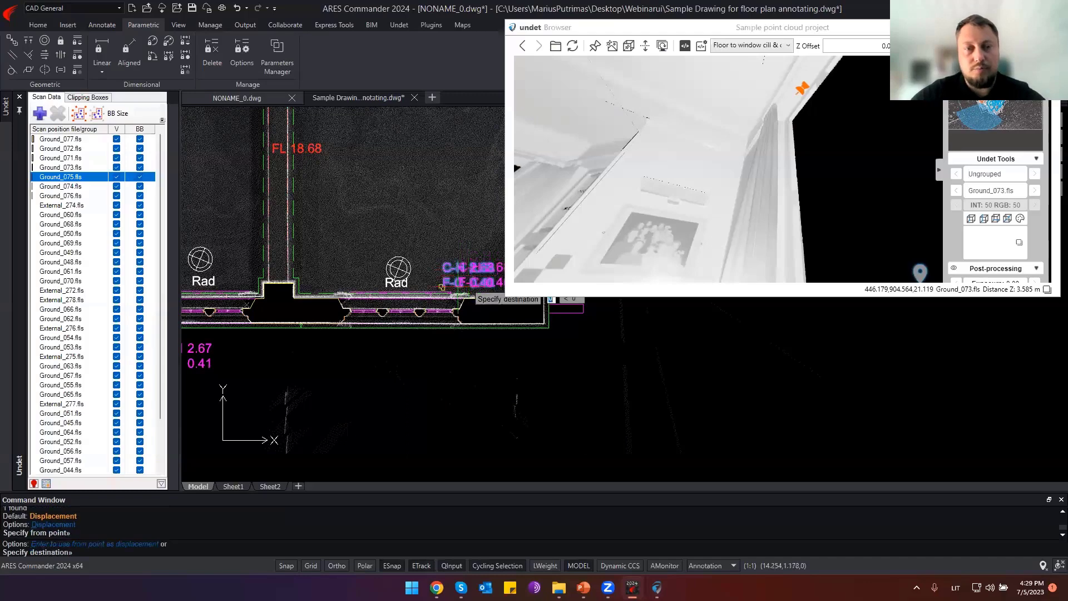
click(442, 286)
click(370, 365)
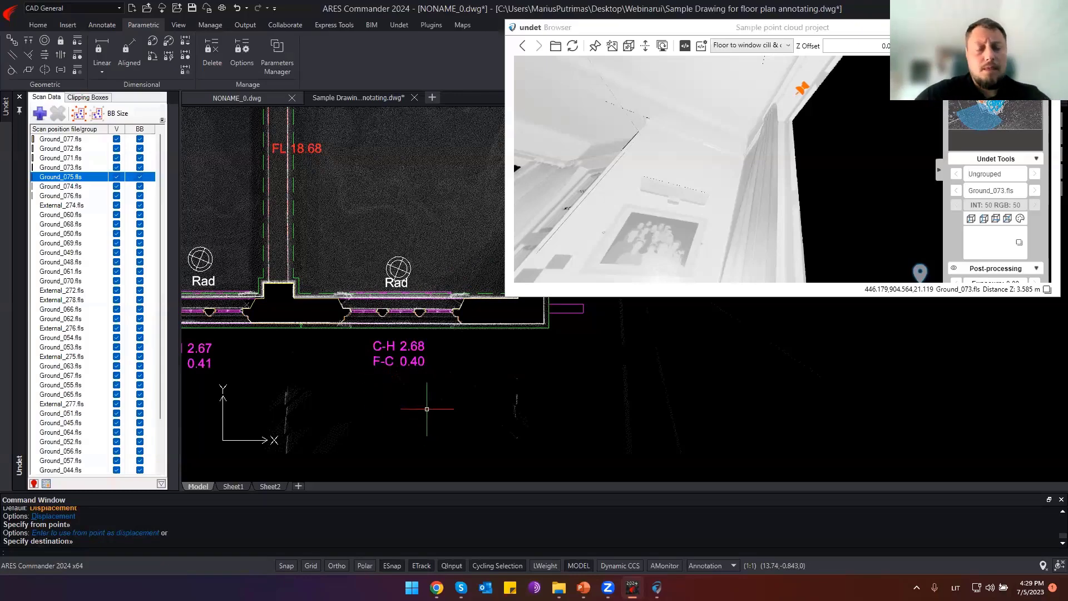
Examine in a 3D view how the placed labels sit in height relative to the point cloud, and return to the plan view.
scroll(425, 415, down, 3)
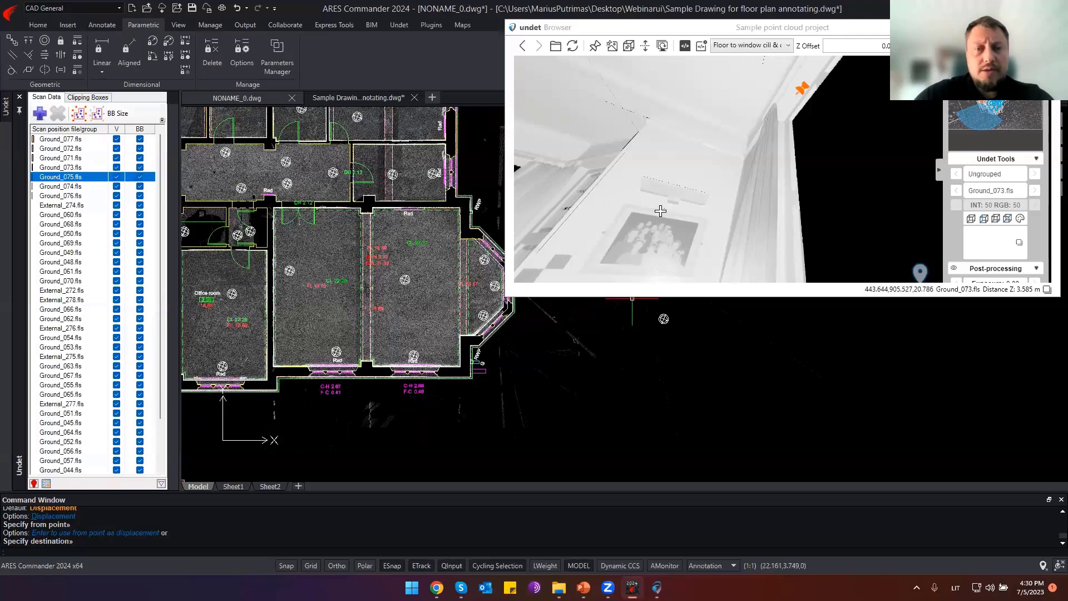
scroll(412, 428, up, 2)
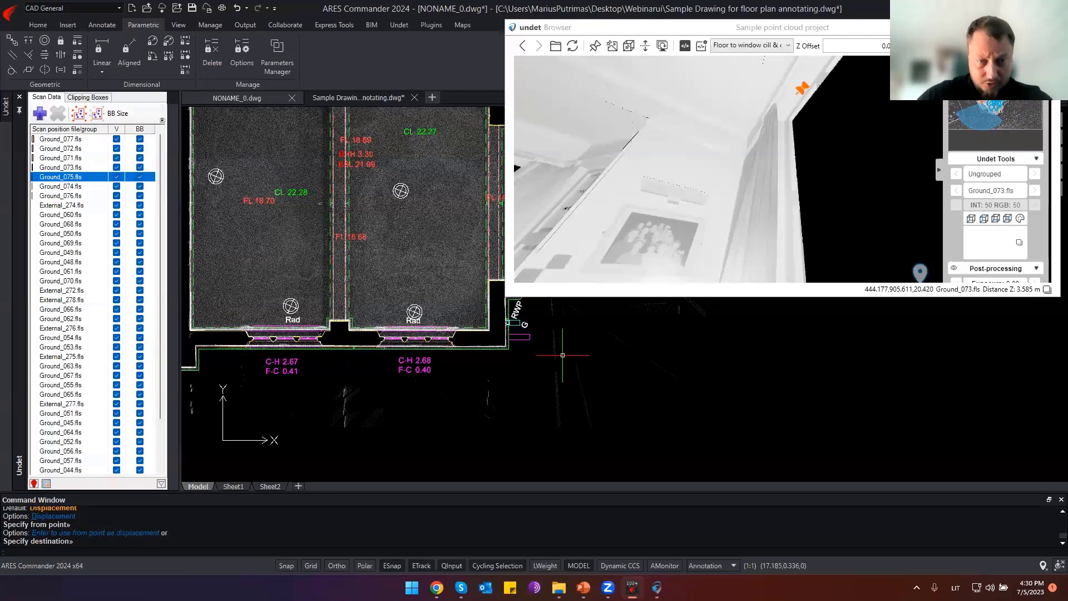
scroll(410, 406, down, 3)
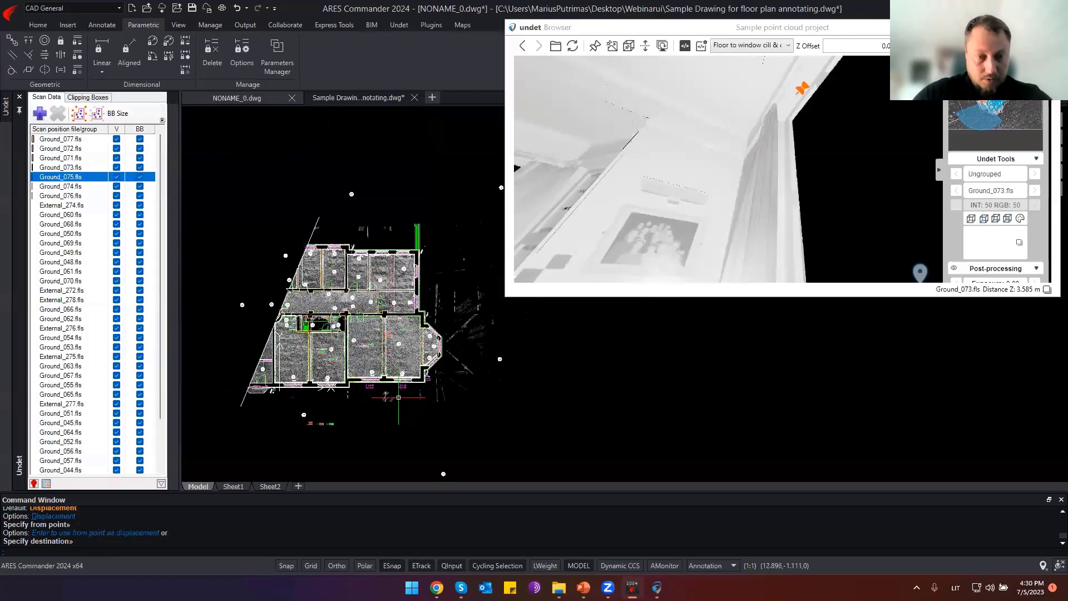
shift+middle_drag(392, 412, 369, 314)
scroll(364, 235, up, 3)
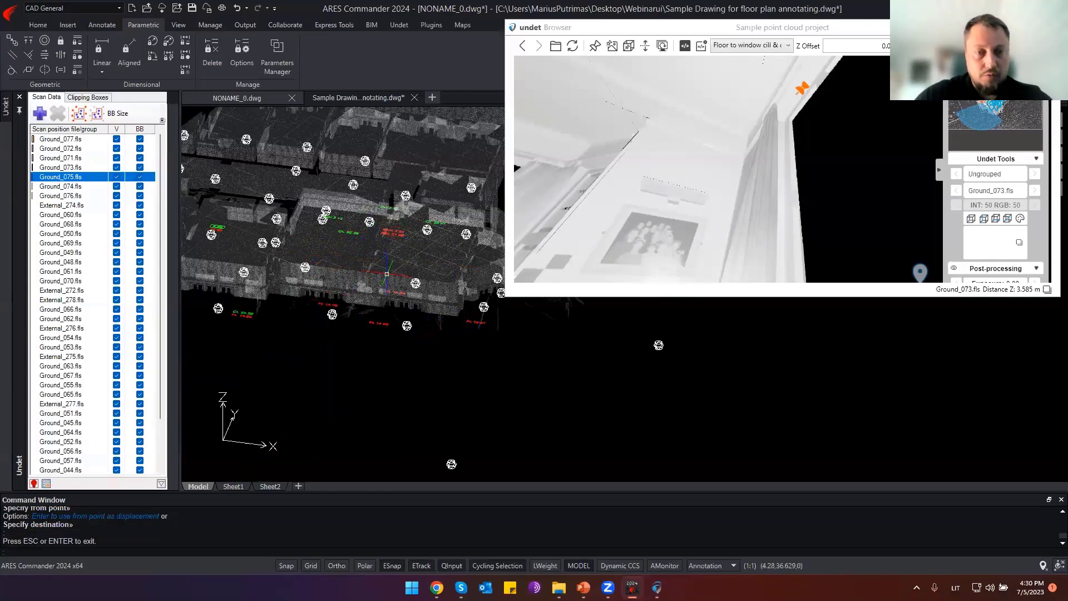
shift+middle_drag(389, 268, 393, 339)
scroll(411, 316, up, 5)
Explode the FL, BHH and BSL label blocks at the beam into separate text with the BURST command.
click(501, 243)
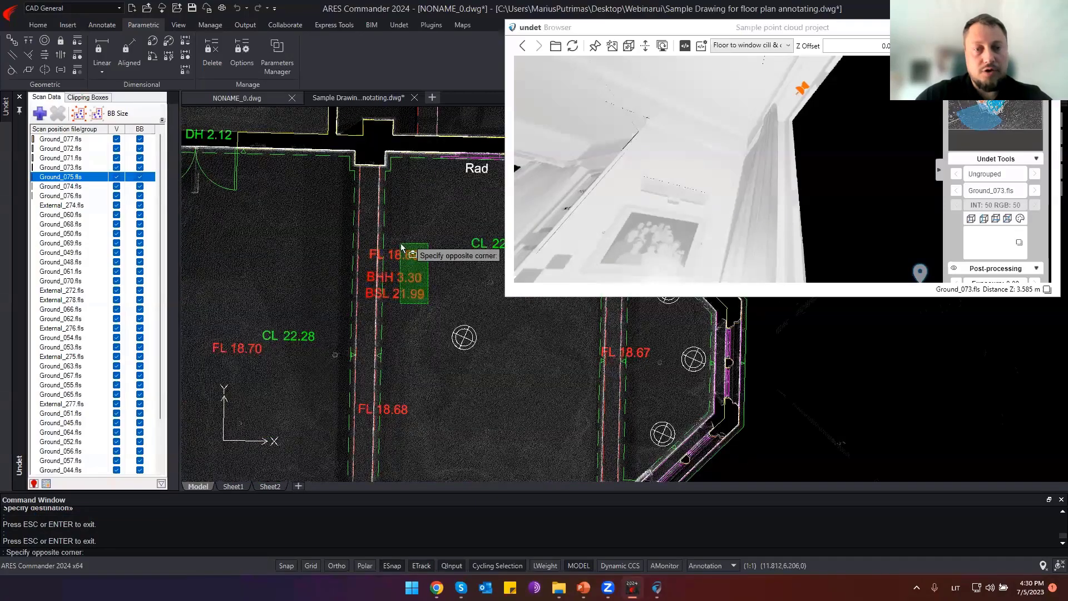
click(397, 303)
scroll(410, 273, up, 2)
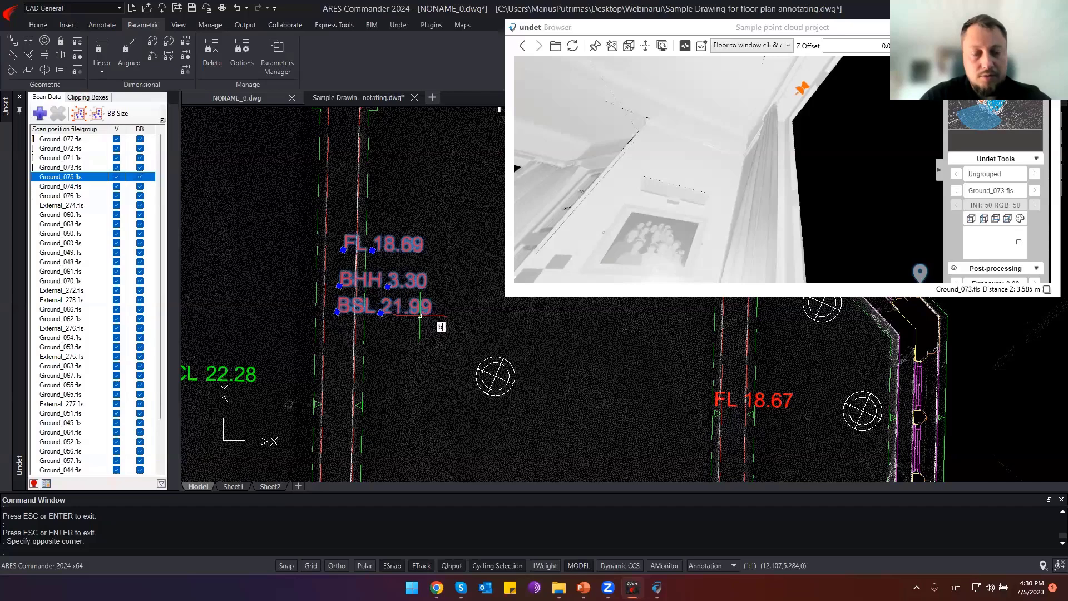
text(urs)
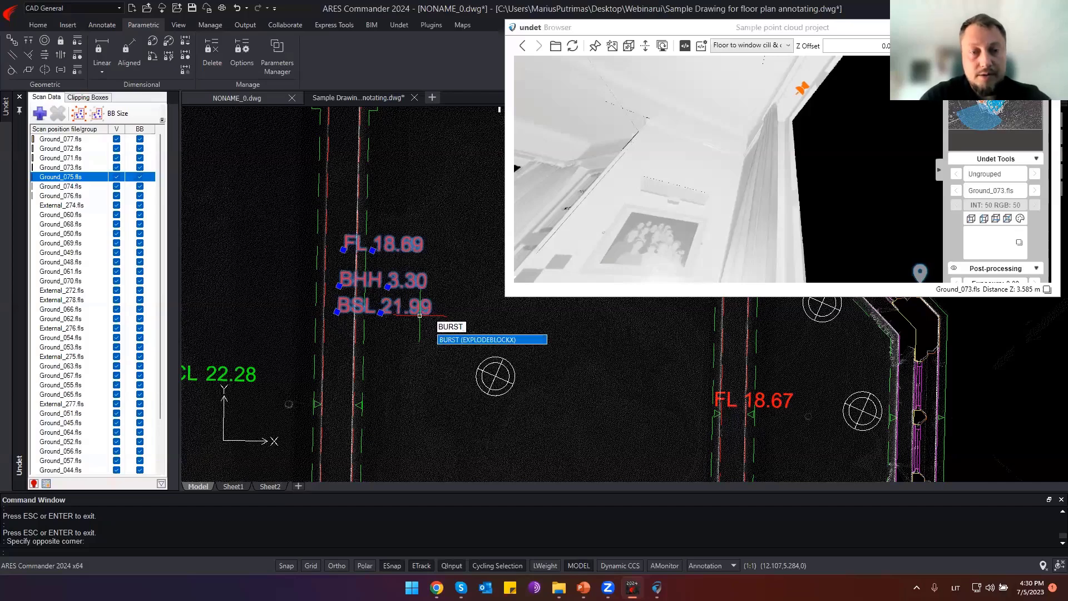
key(Return)
key(Escape)
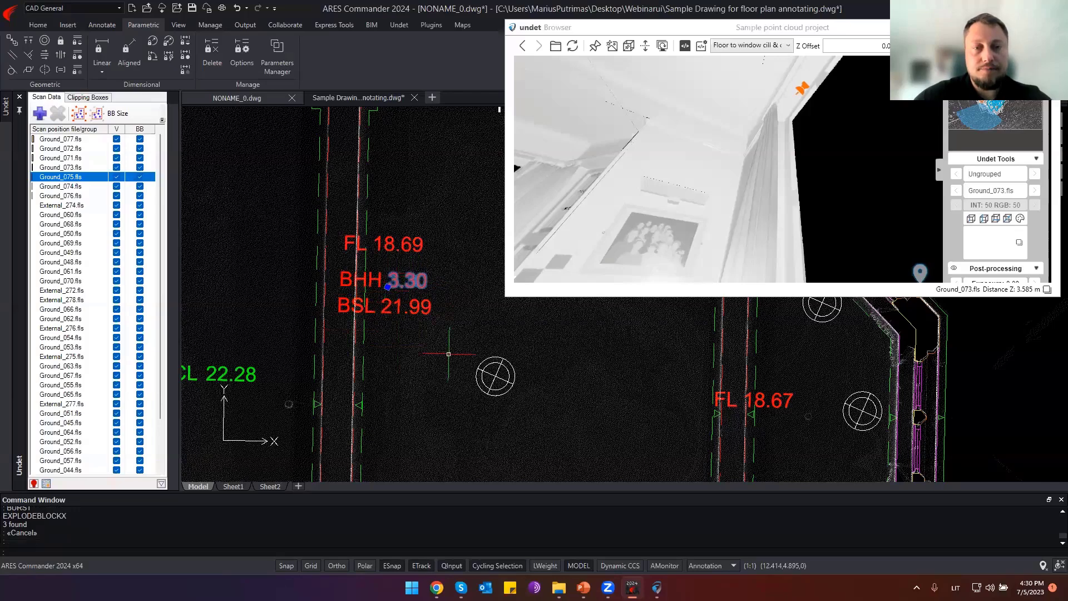
key(Escape)
key(Escape)
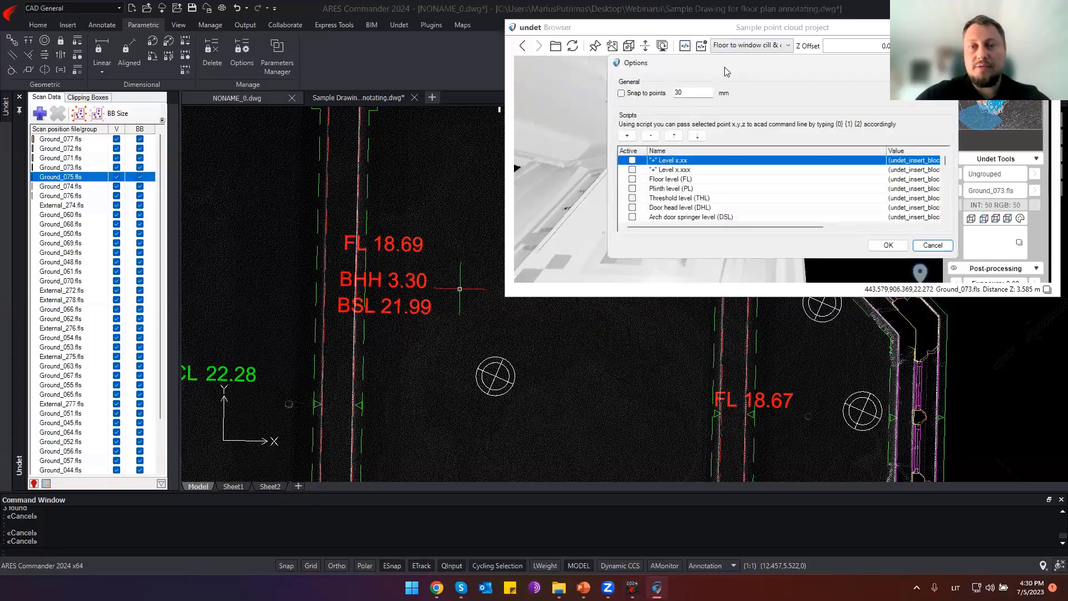
Examine the script names and their insert-block command values in the Undet Browser options, down to the undetFLCL2 entry.
drag(611, 232, 717, 233)
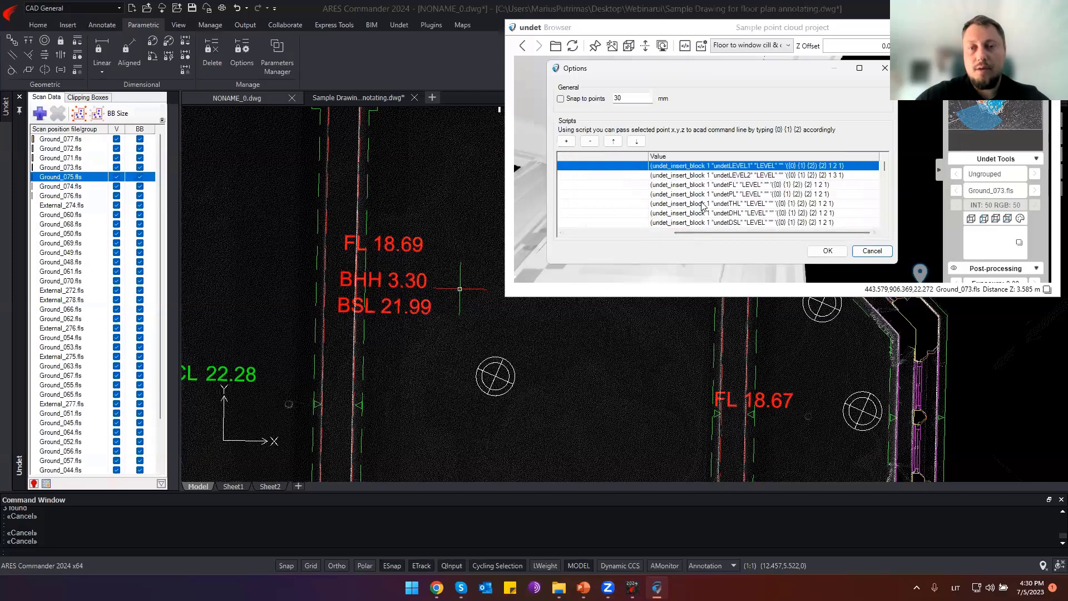
scroll(702, 206, down, 5)
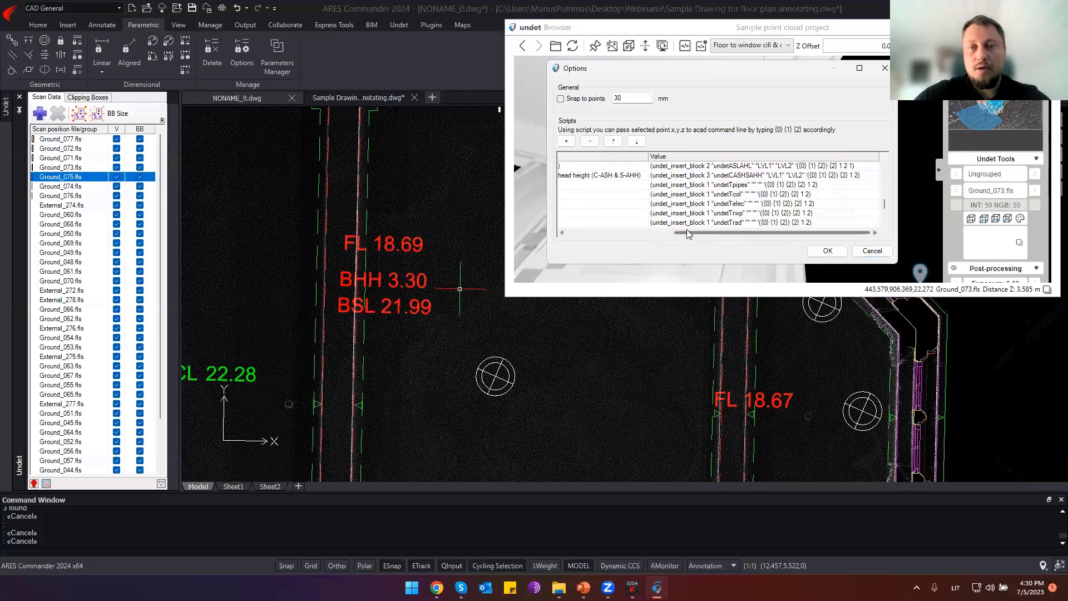
click(740, 193)
click(740, 193)
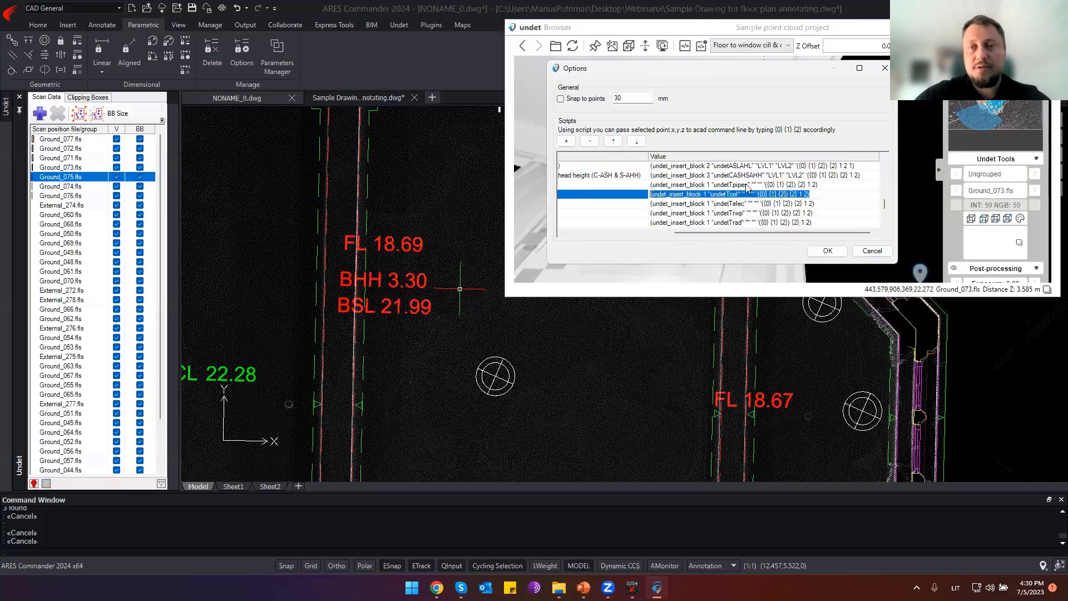
drag(721, 232, 614, 232)
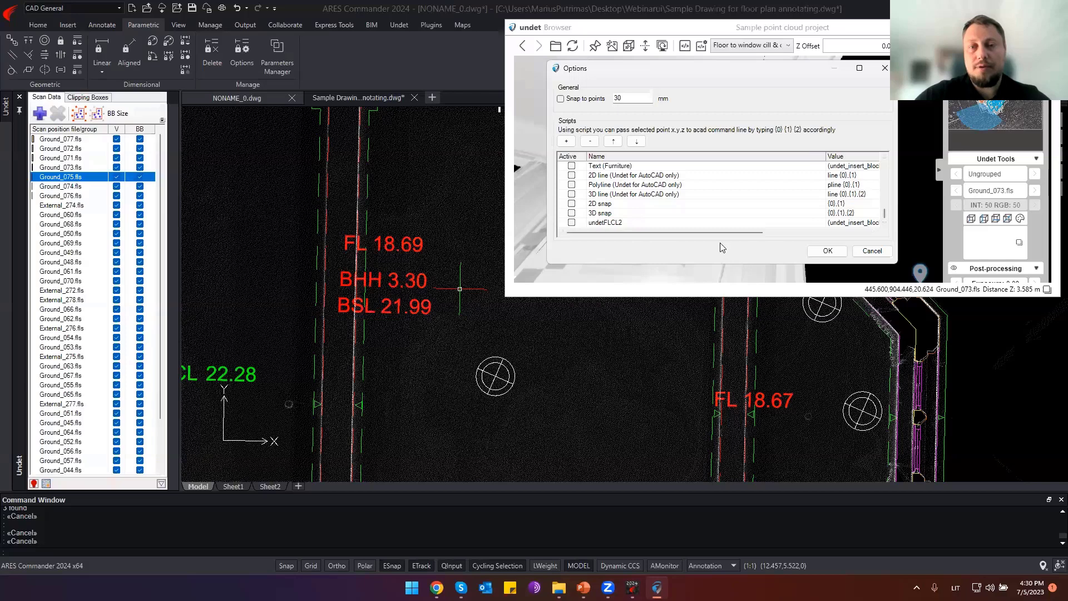
Review the annotation scripts and their block-insertion values in the Undet Browser Options dialog.
scroll(610, 202, up, 5)
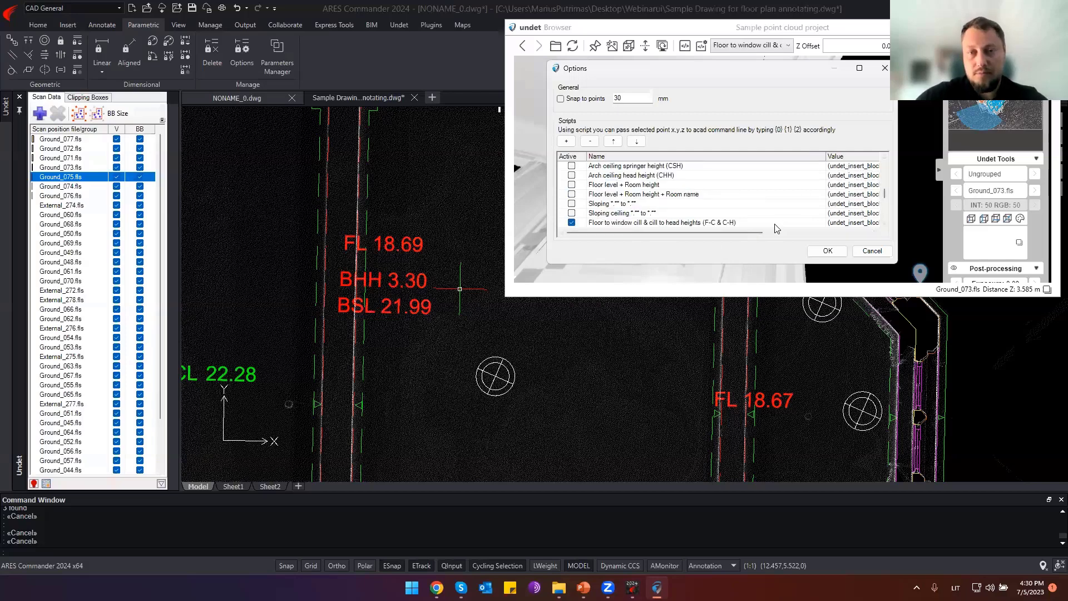
scroll(777, 228, right, 3)
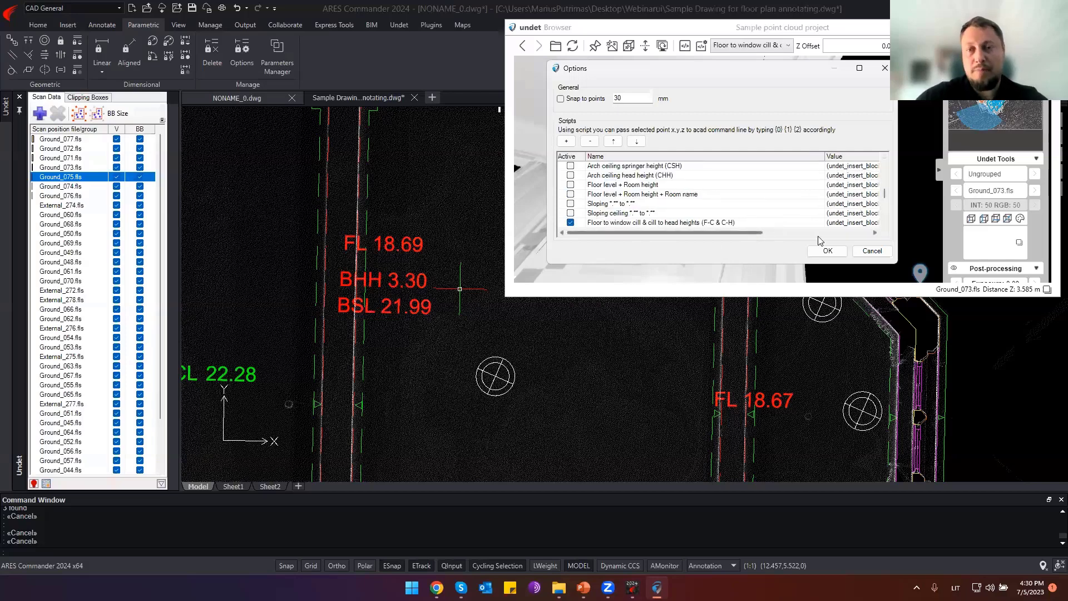
click(884, 68)
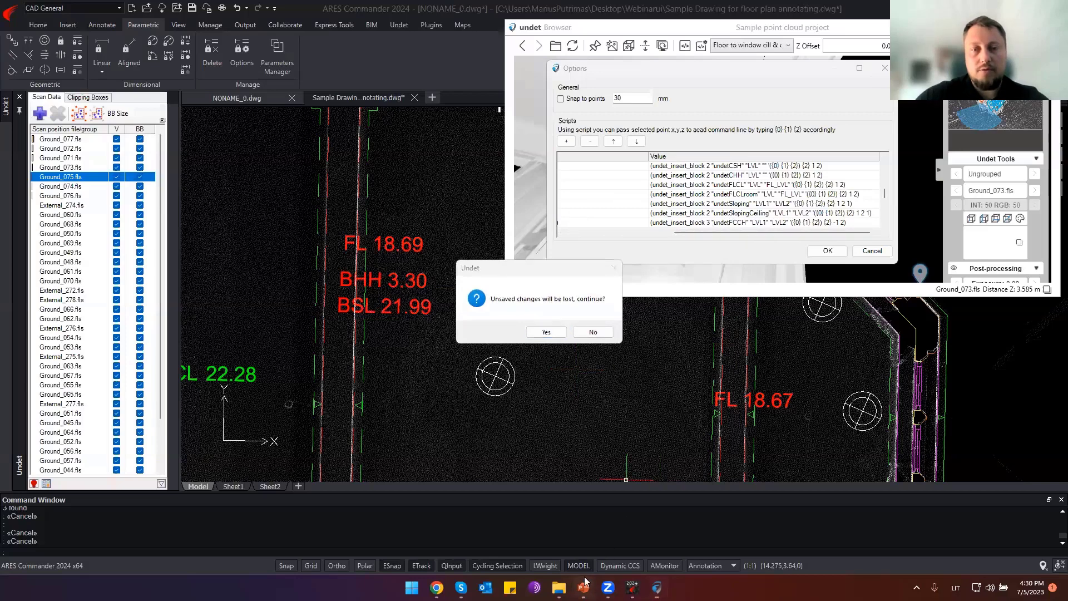
click(593, 332)
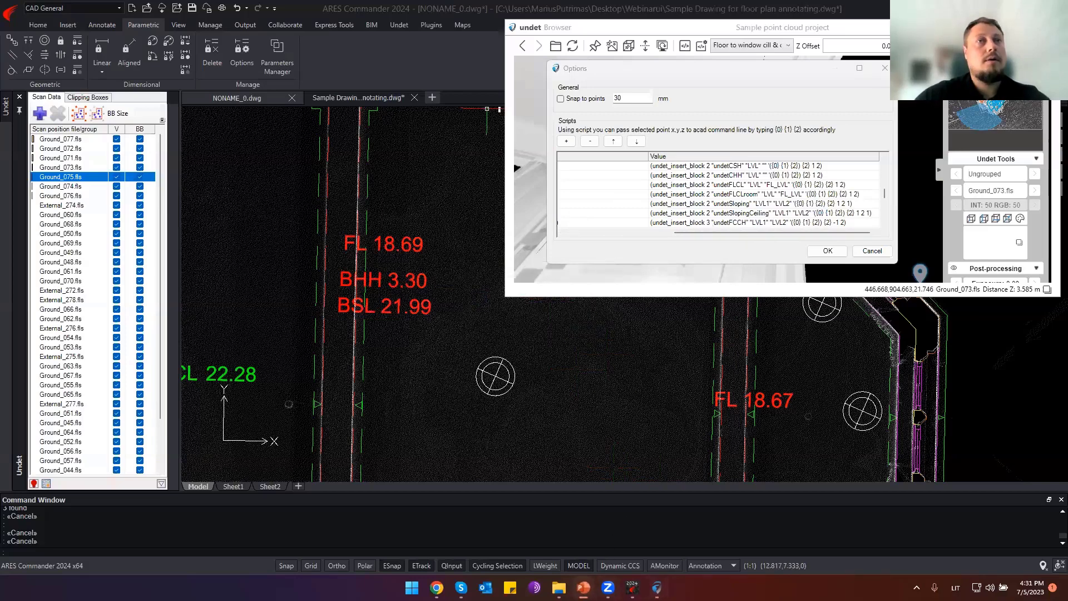
Switch to the PowerPoint presentation, swap presenter view and slide show, and discard the unsaved Undet Browser options.
key(alt+Tab)
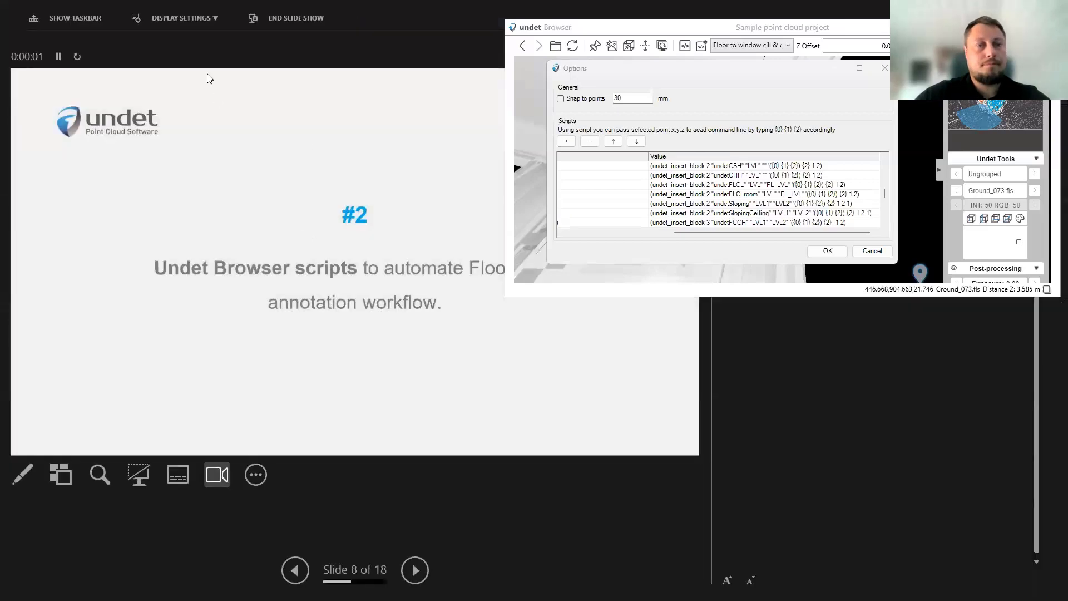
click(172, 18)
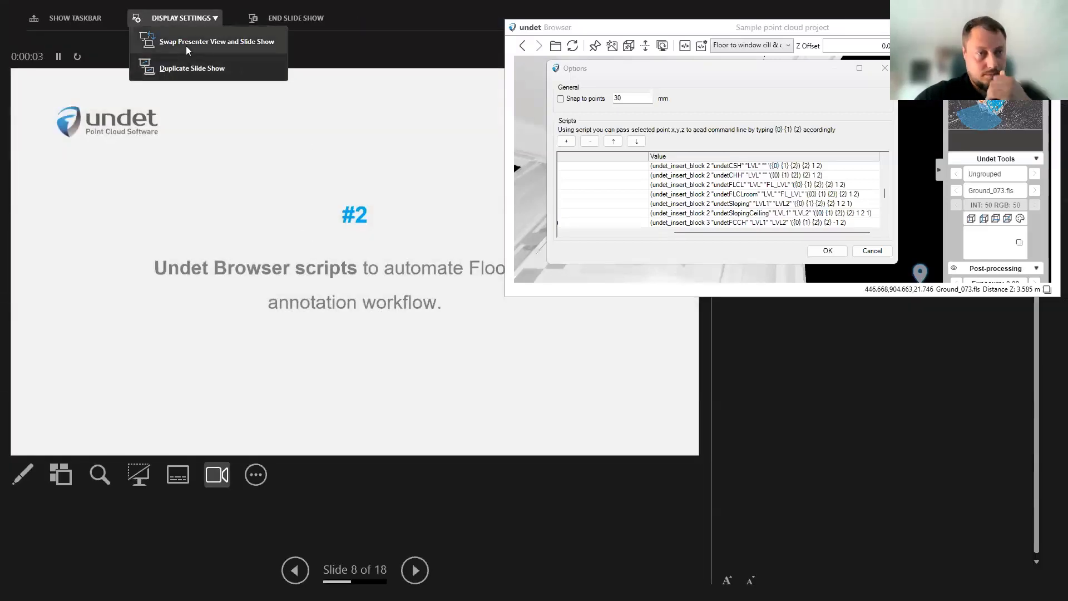
click(186, 46)
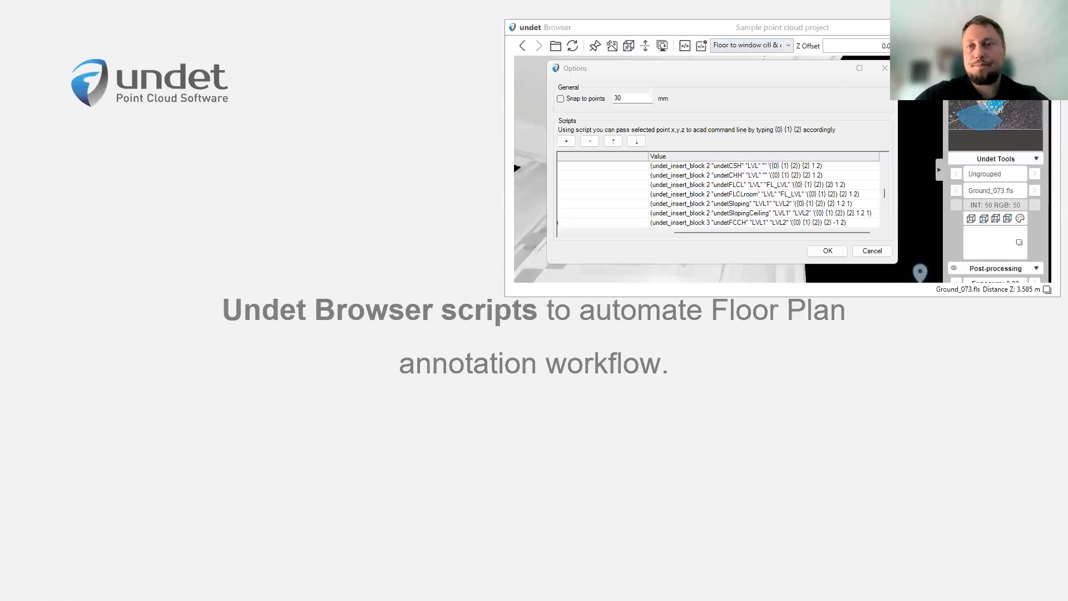
click(546, 331)
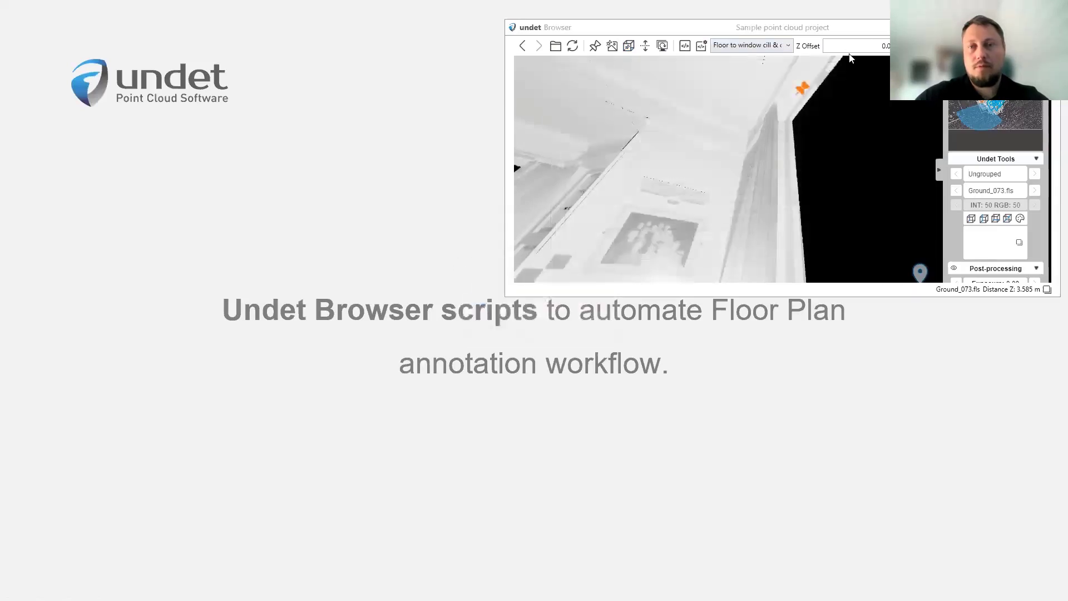
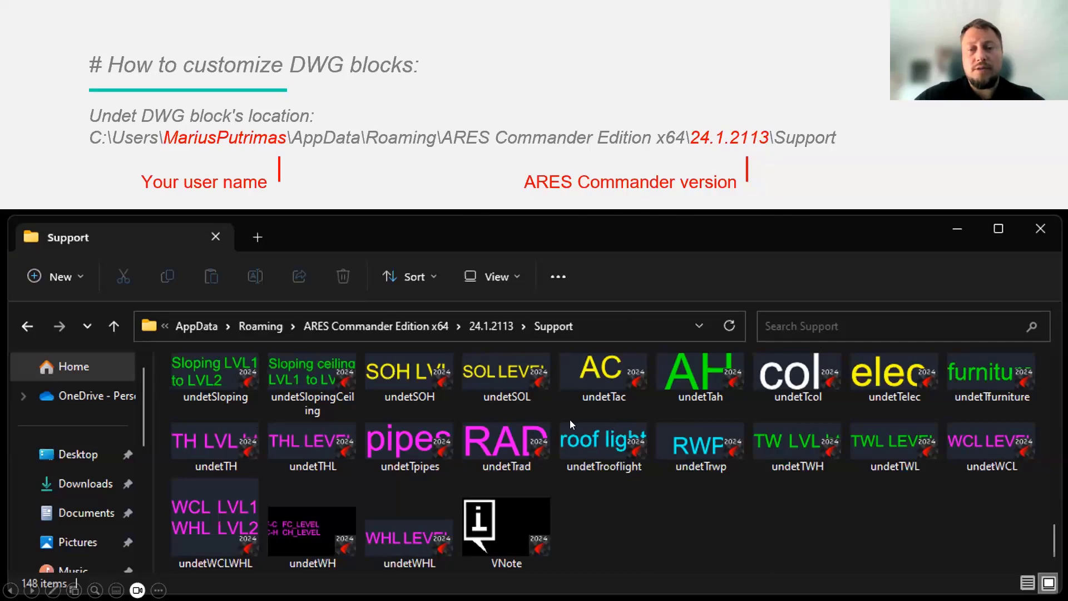
Switch to File Explorer and go to the %appdata% folder.
key(alt+Tab)
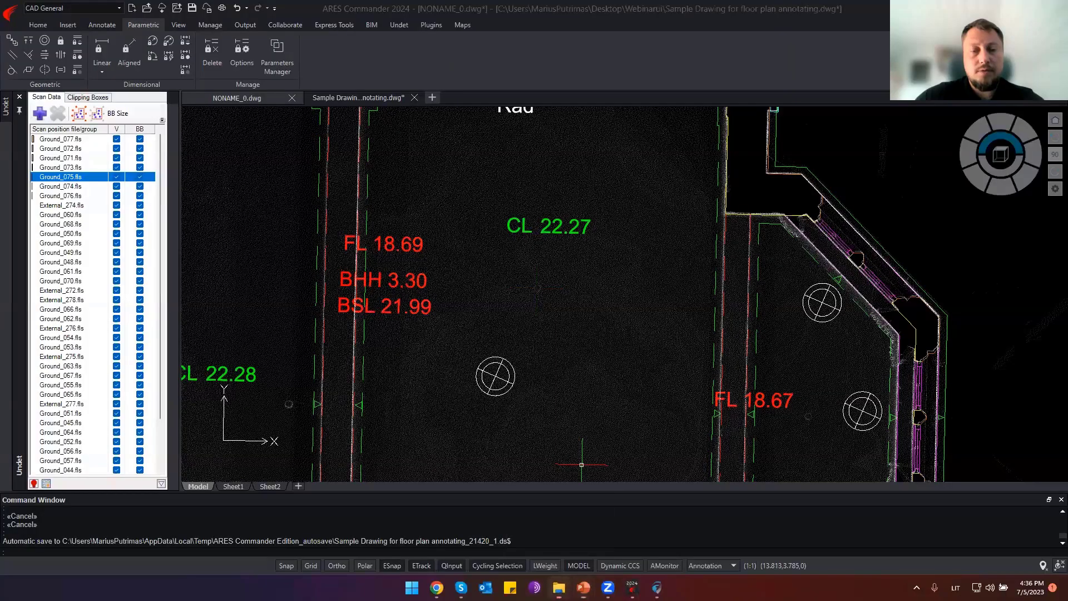
key(alt+Tab)
click(505, 205)
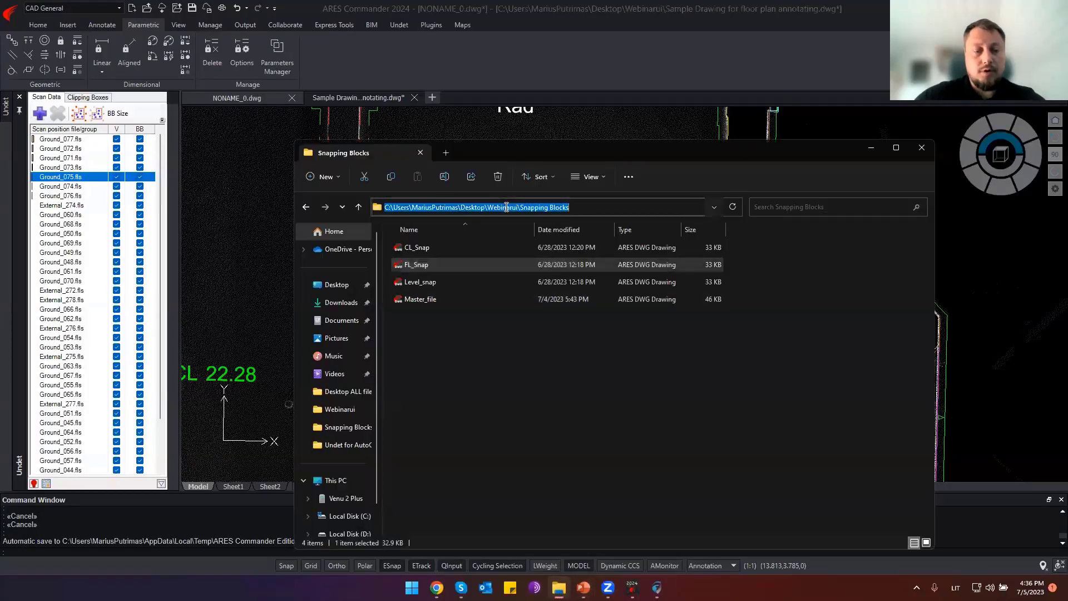
key(BackSpace)
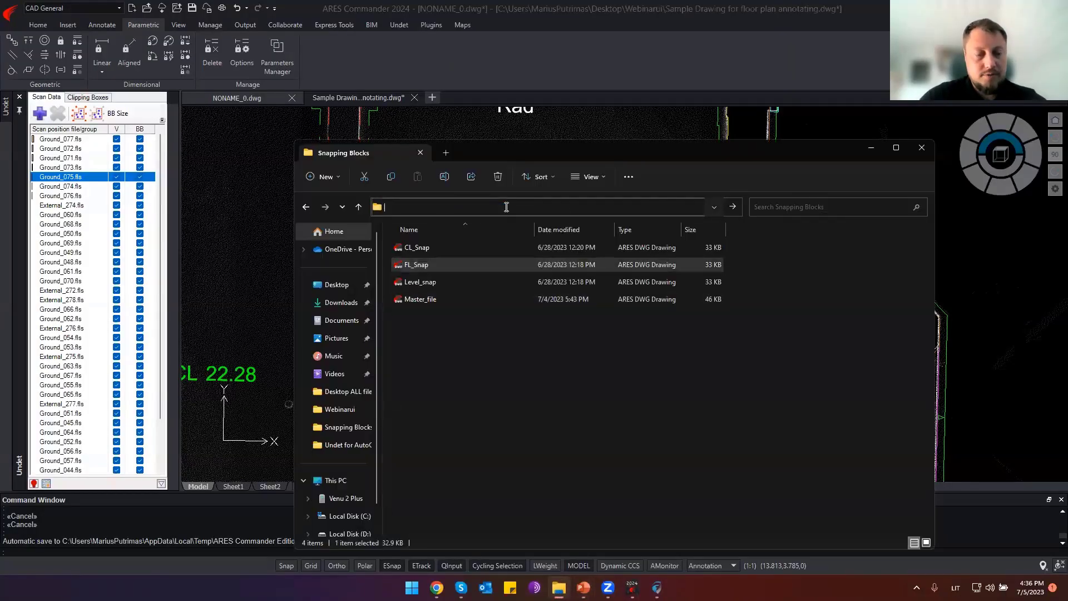
text(%appdata%)
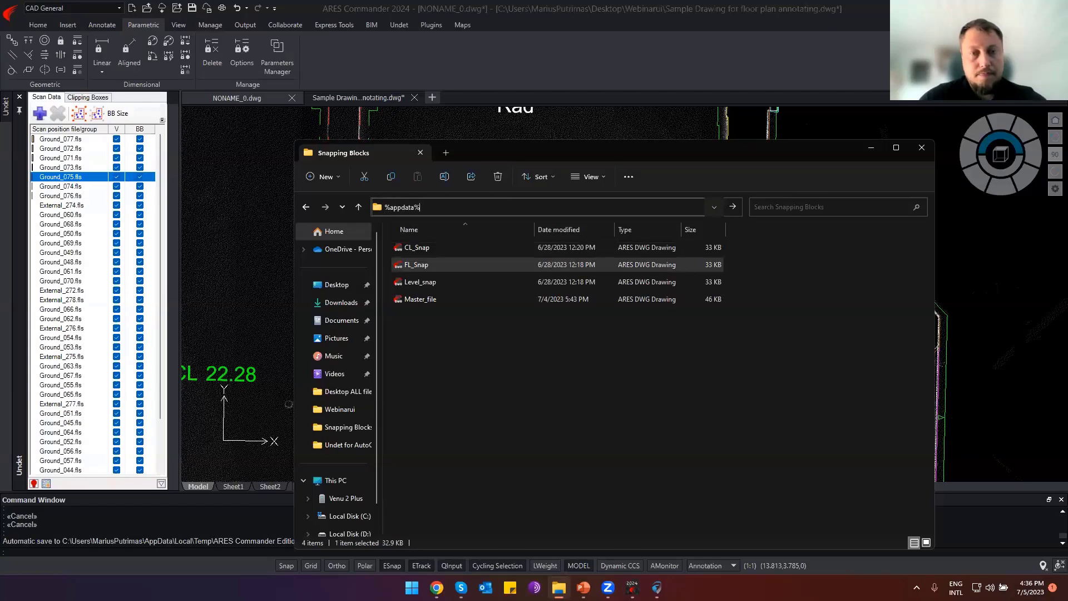
key(Return)
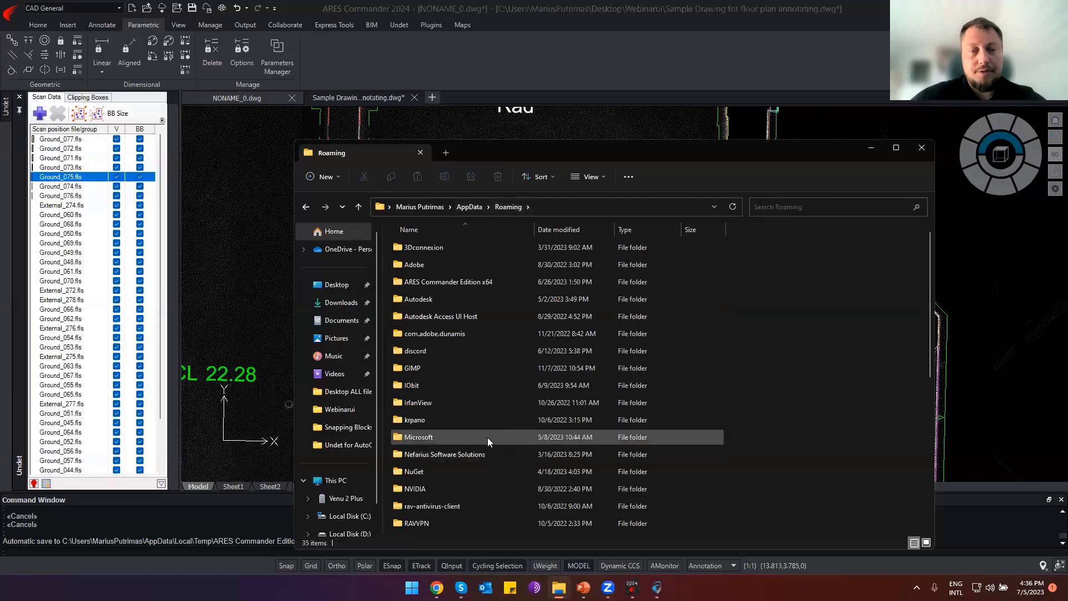
Open the Support folder under ARES Commander Edition x64\24.0.1114 and look through its Undet block drawings.
scroll(484, 439, down, 3)
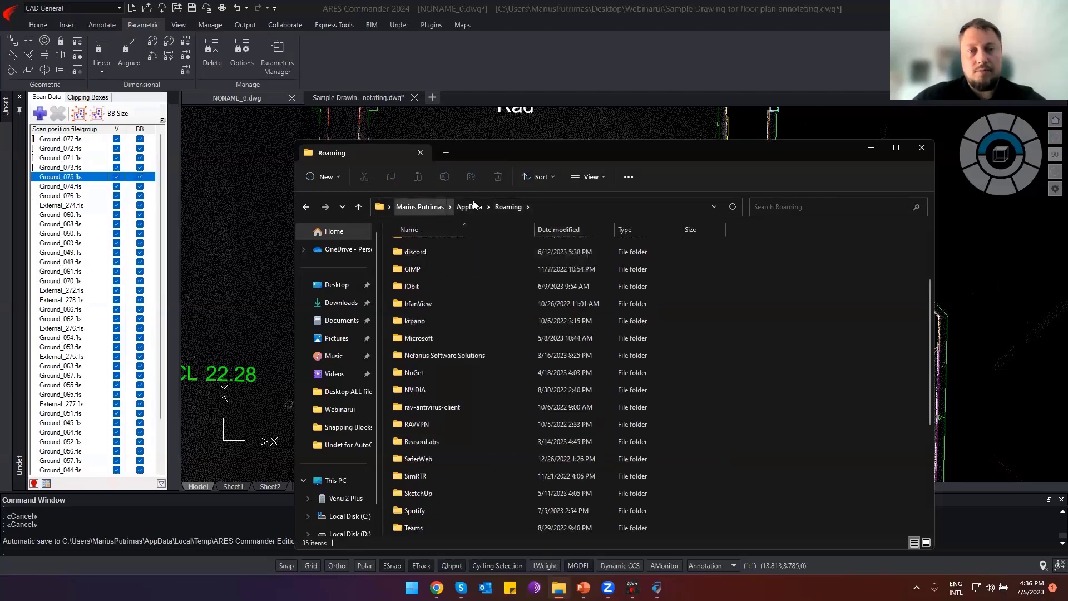
scroll(436, 441, down, 3)
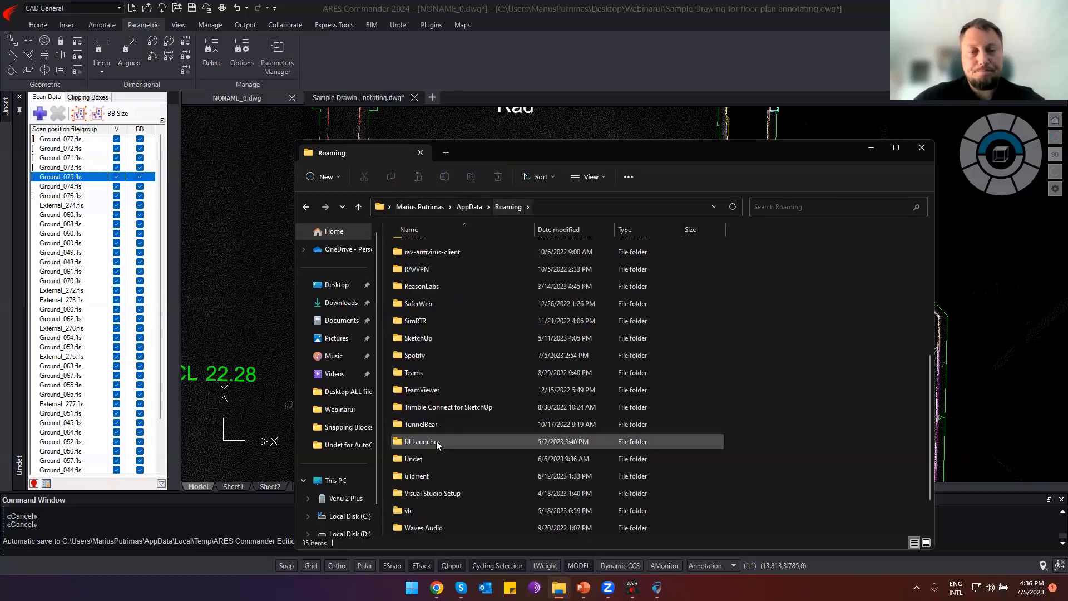
scroll(413, 349, up, 5)
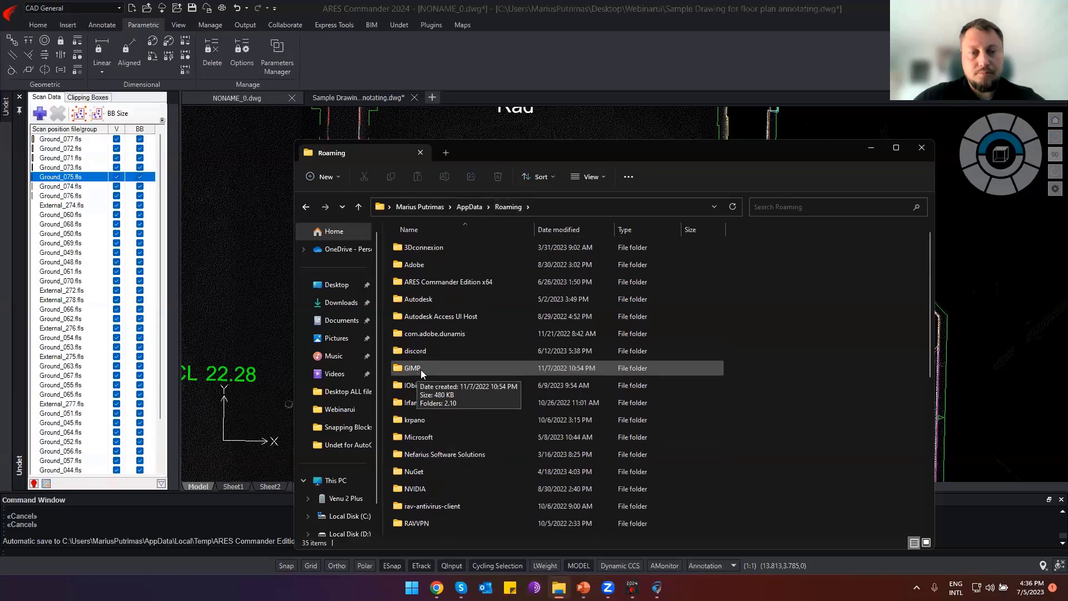
click(434, 282)
double_click(434, 282)
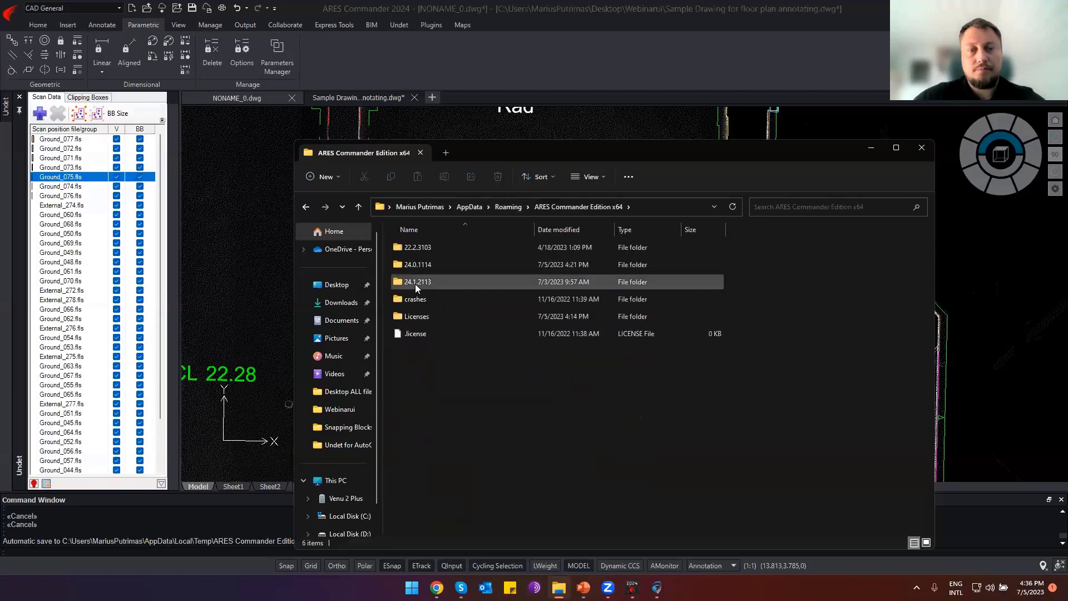
double_click(423, 265)
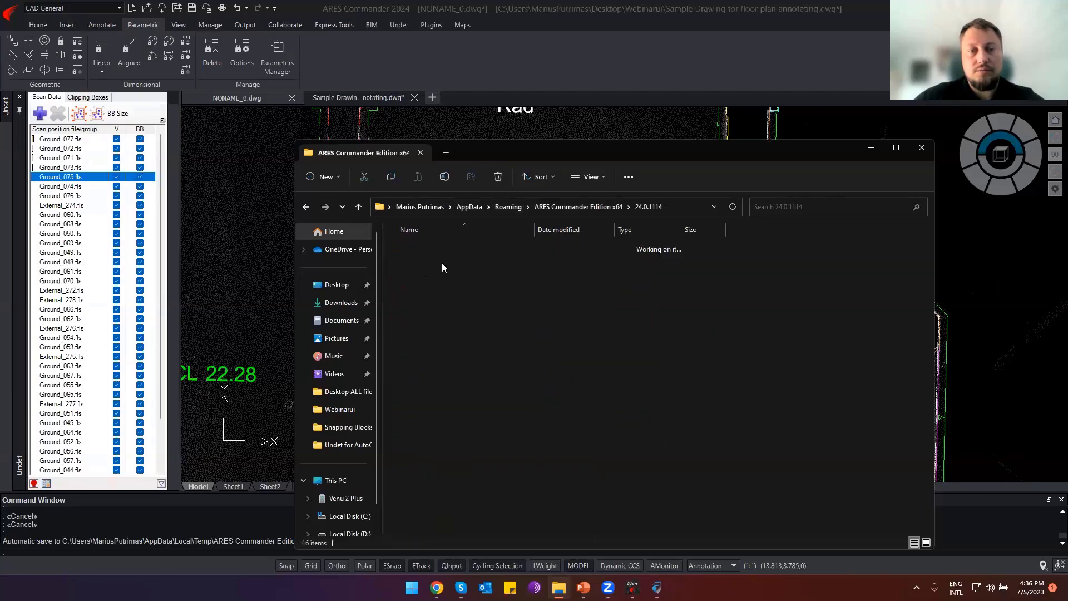
double_click(416, 385)
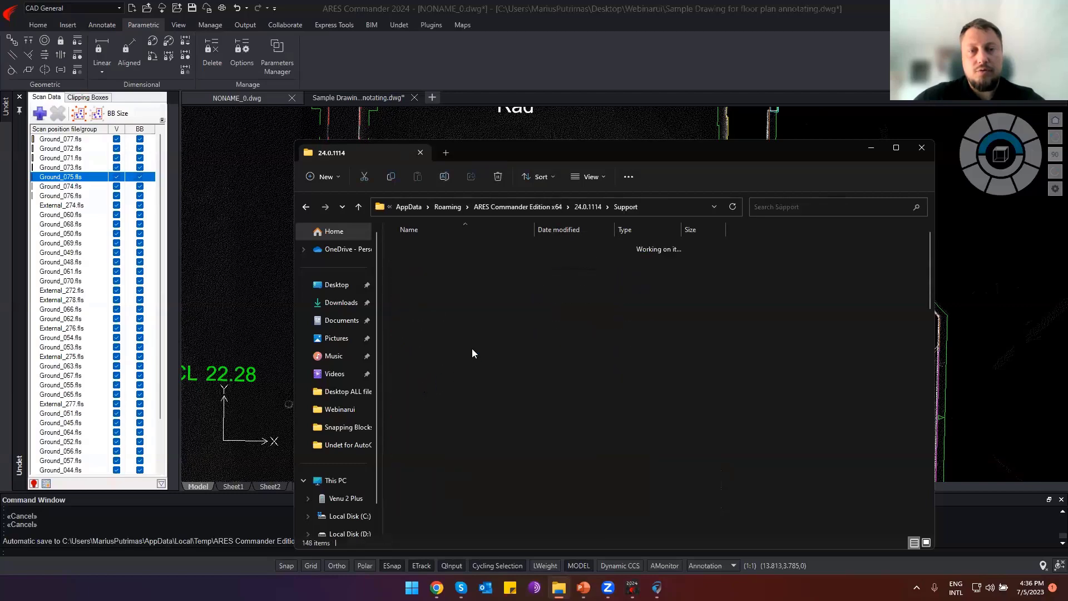
scroll(612, 391, down, 15)
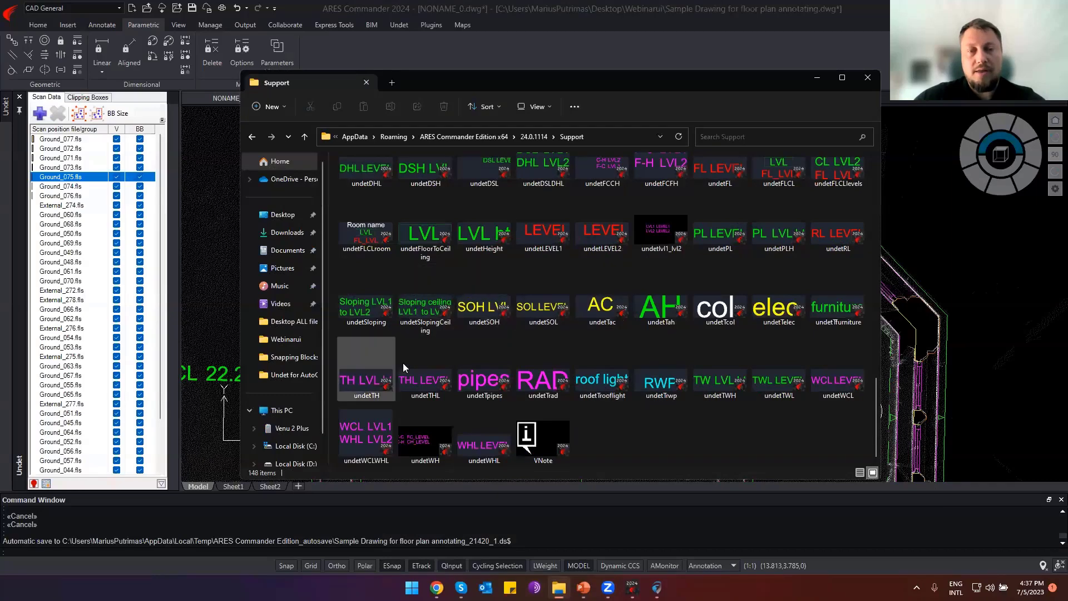
scroll(661, 374, up, 3)
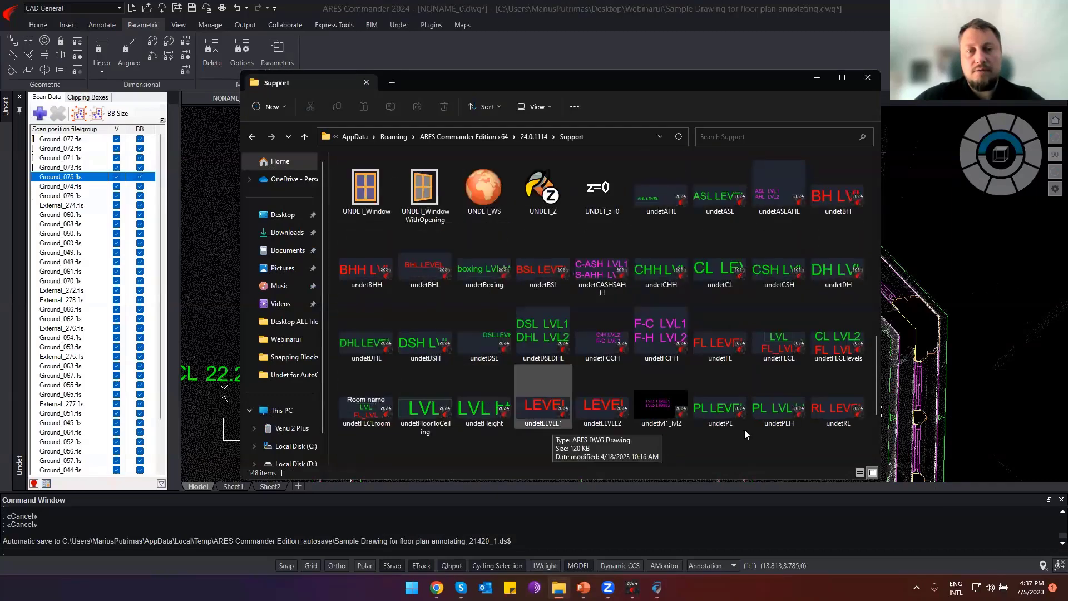
Open a second File Explorer window and show the Desktop folder in it.
right_click(557, 587)
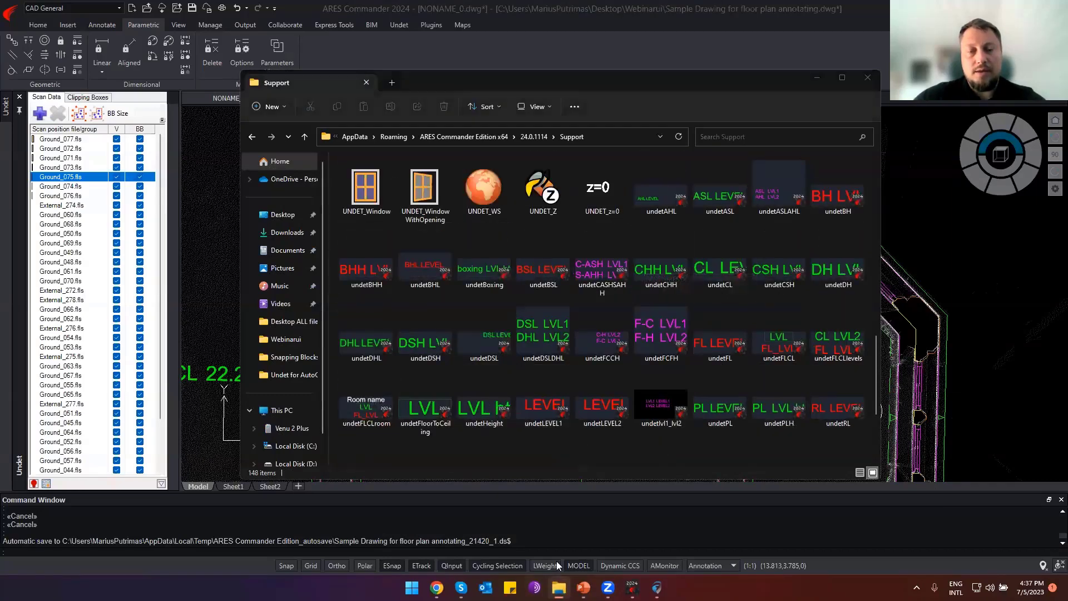
click(536, 522)
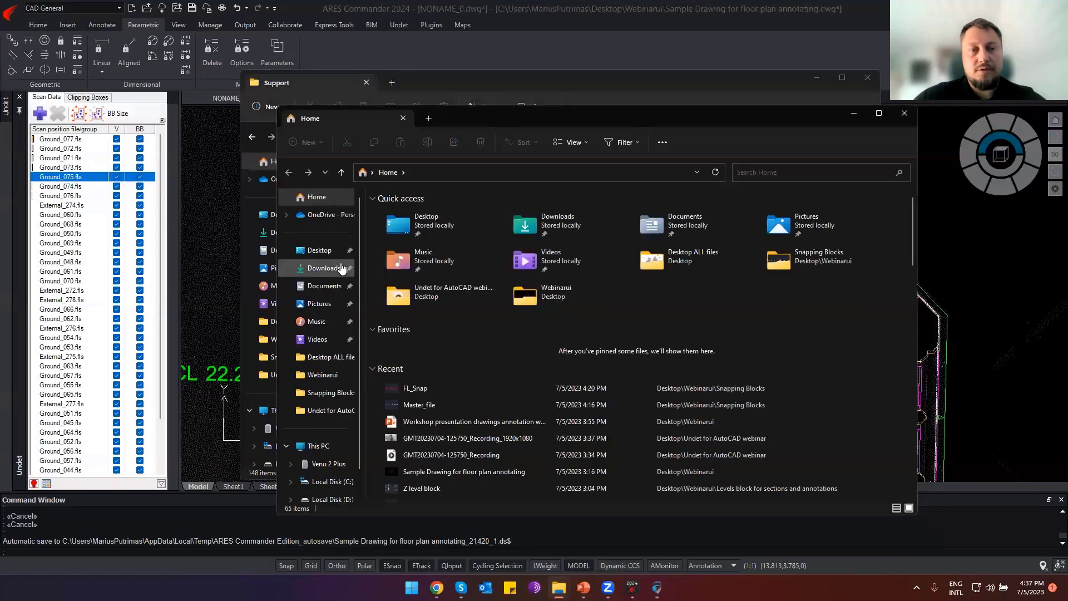
click(316, 252)
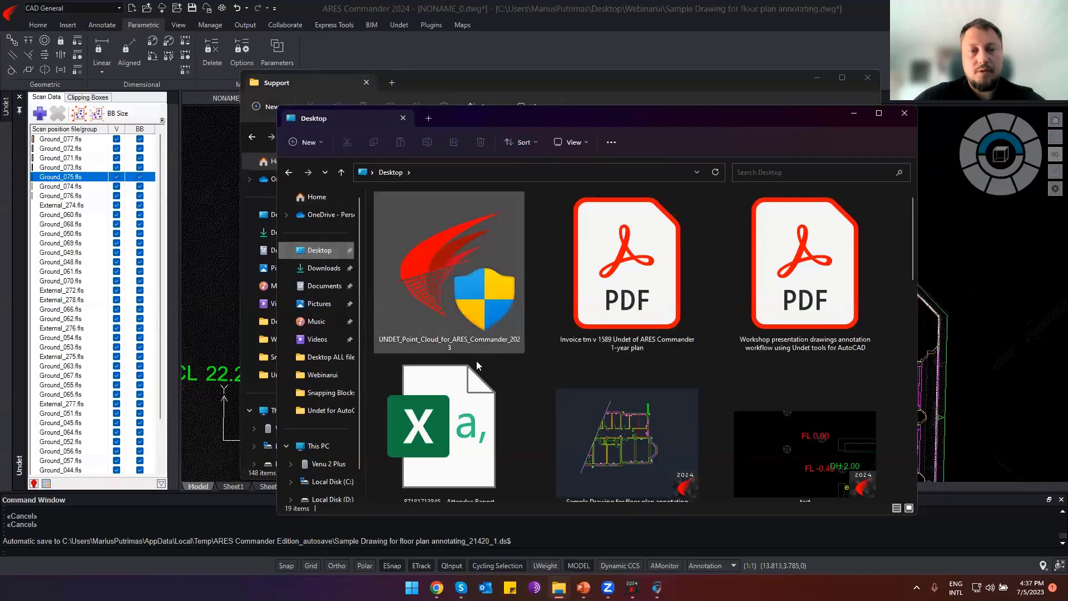
Open the UNDET Browser blocks folder inside the Webinarui folder on the Desktop.
scroll(477, 363, down, 5)
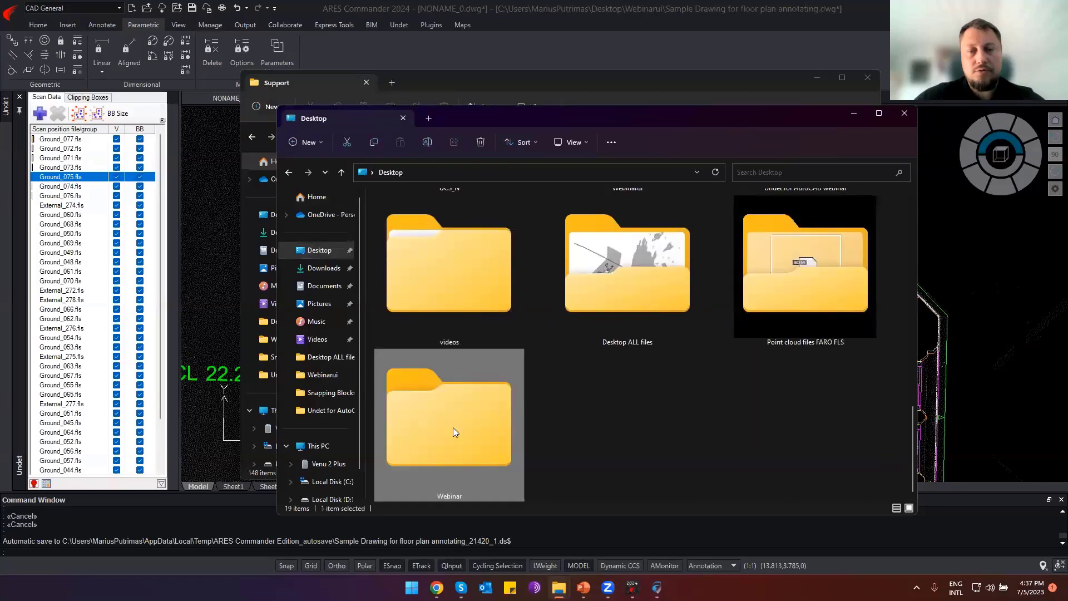
scroll(579, 433, up, 3)
click(576, 436)
scroll(574, 437, up, 1)
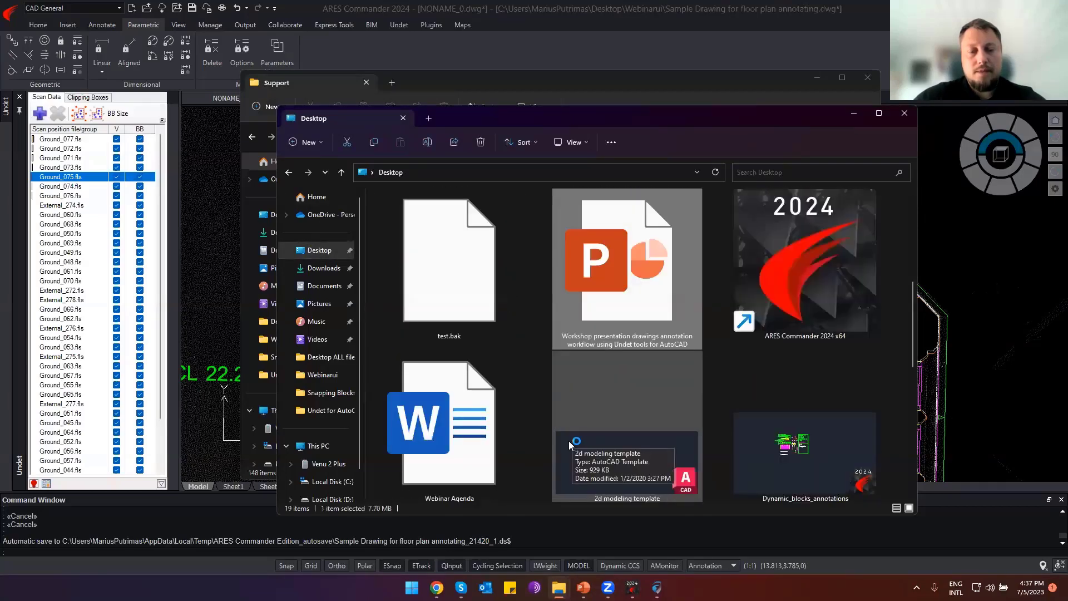
scroll(569, 441, down, 2)
double_click(626, 438)
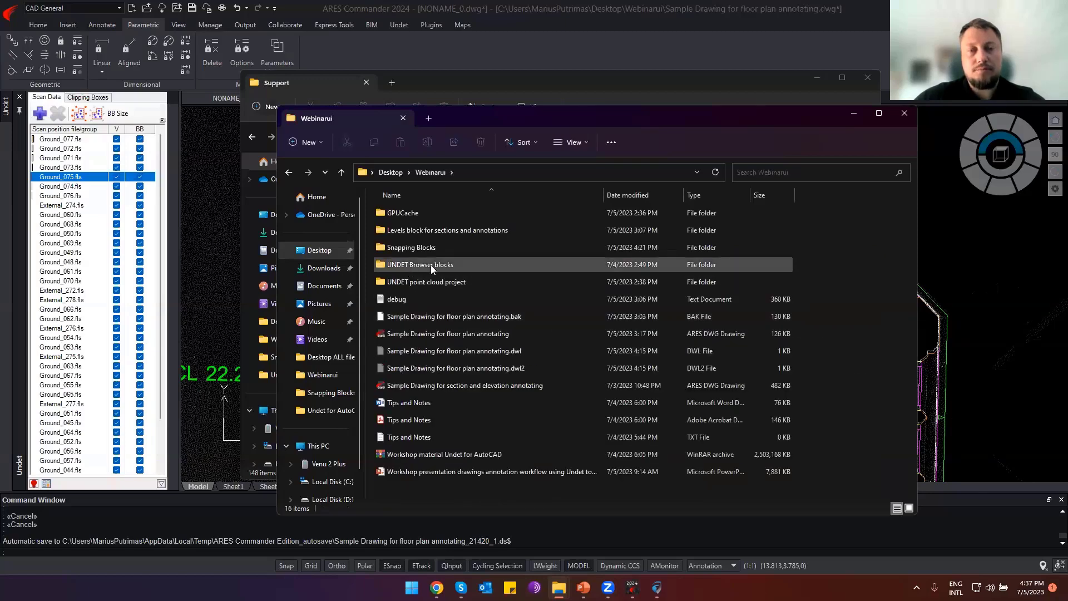
double_click(429, 265)
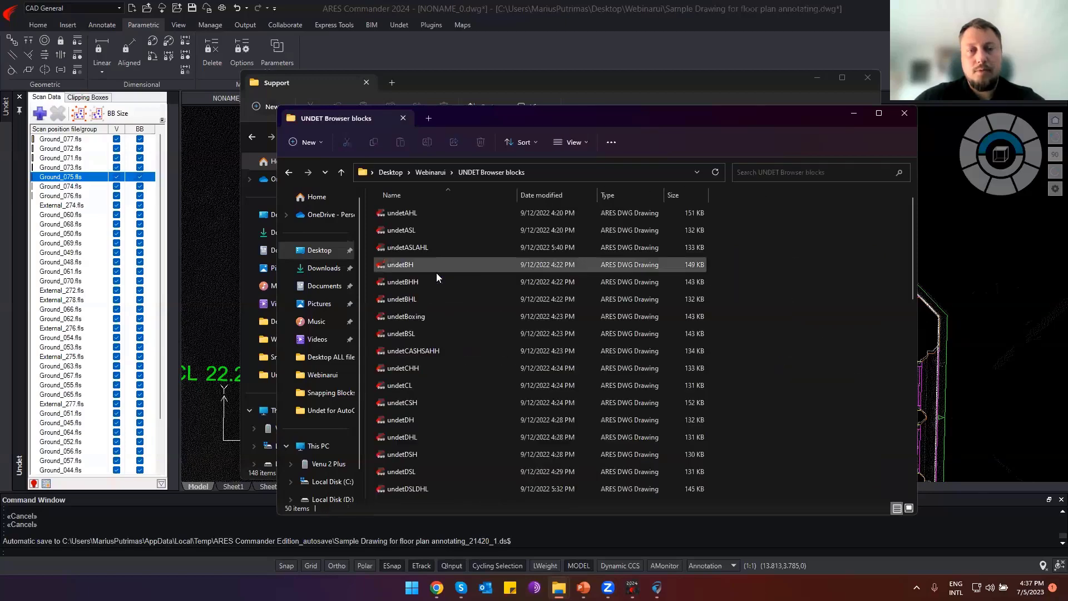
Open the undetFL block drawing from the UNDET Browser blocks folder in ARES Commander and inspect its FL LEVEL text.
scroll(479, 397, down, 4)
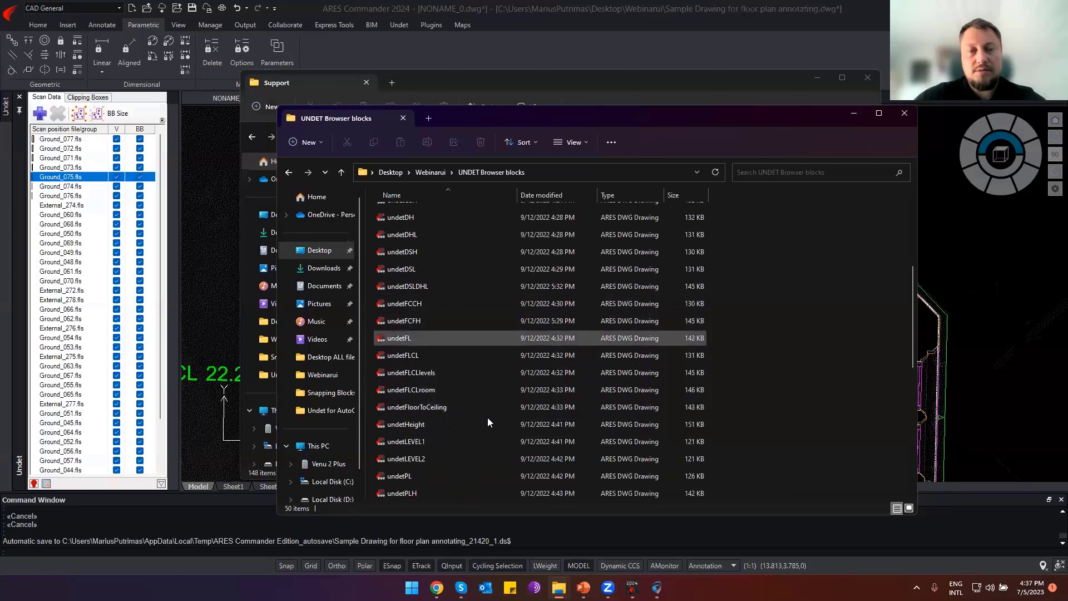
click(412, 423)
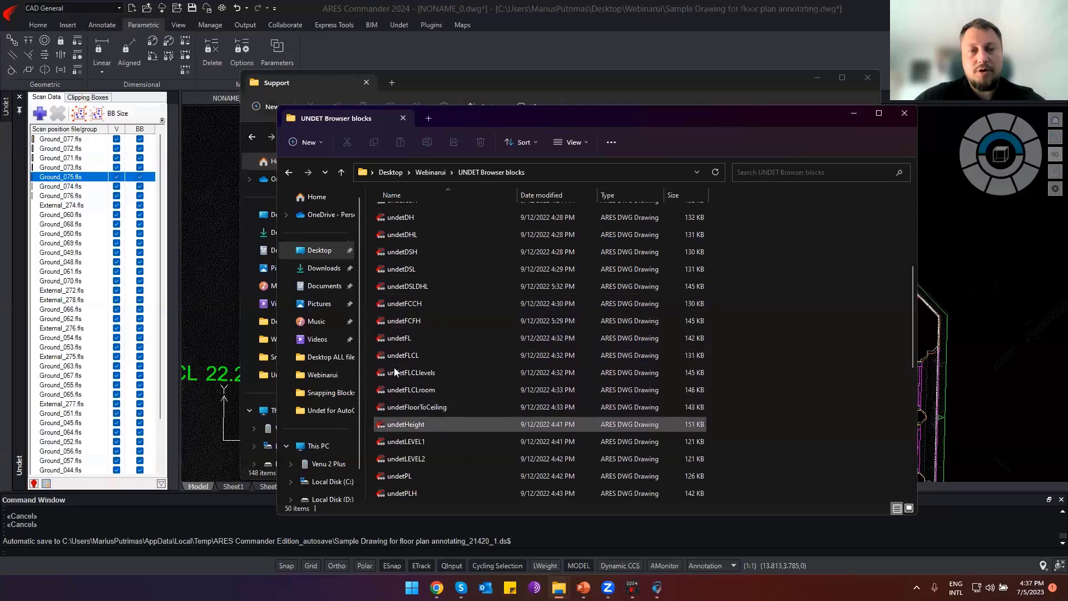
click(405, 338)
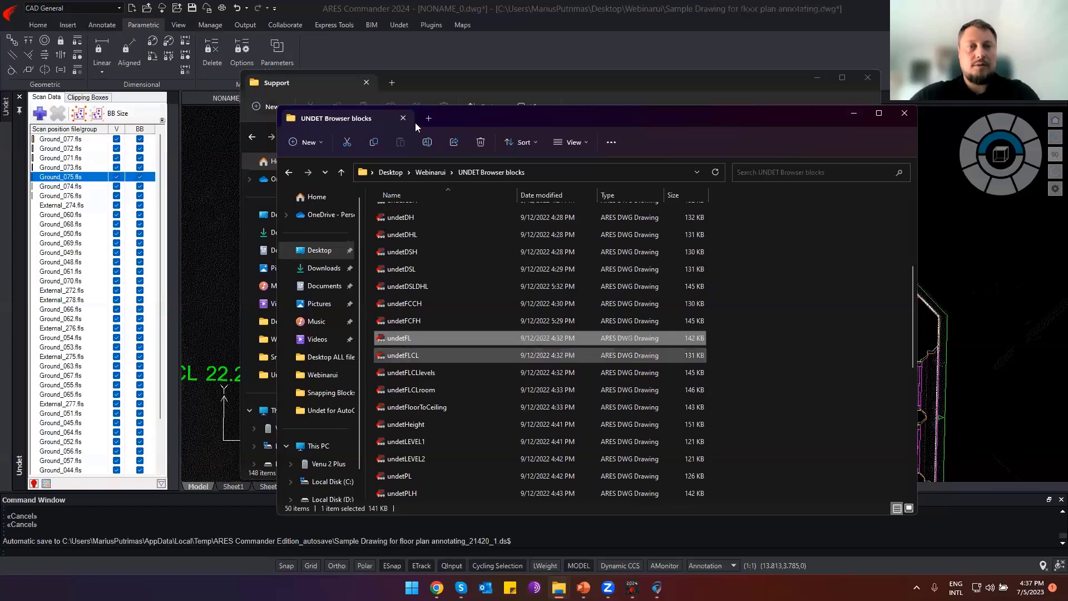
click(405, 355)
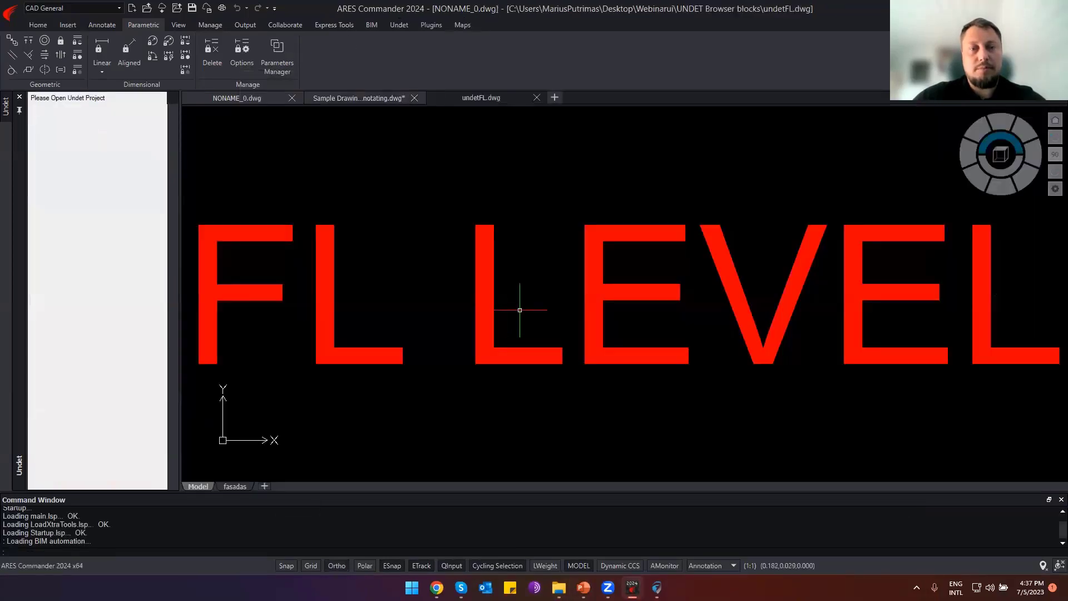
scroll(505, 314, down, 4)
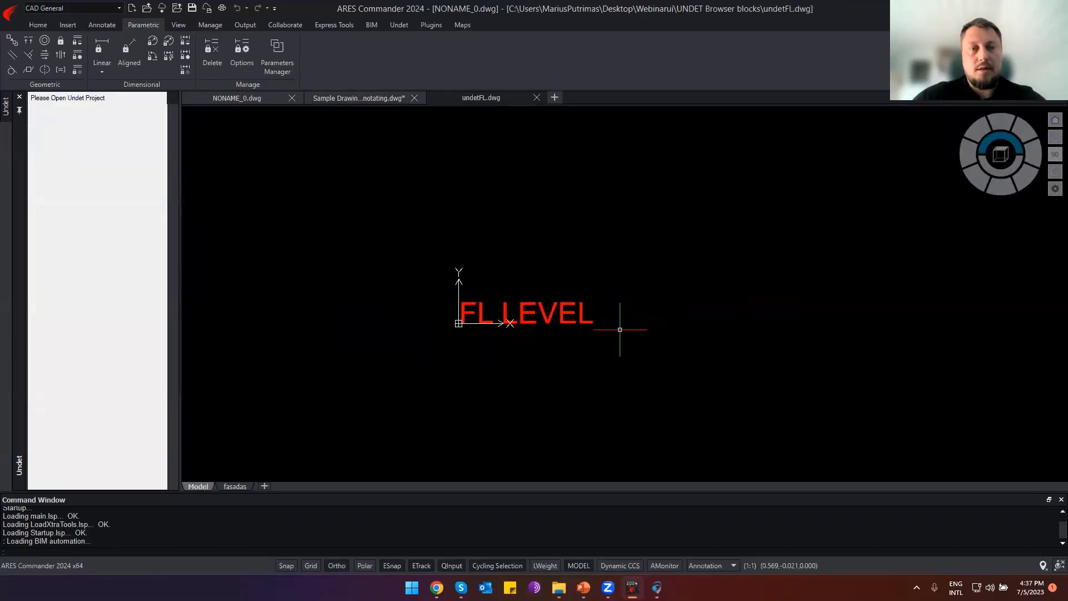
scroll(507, 339, up, 2)
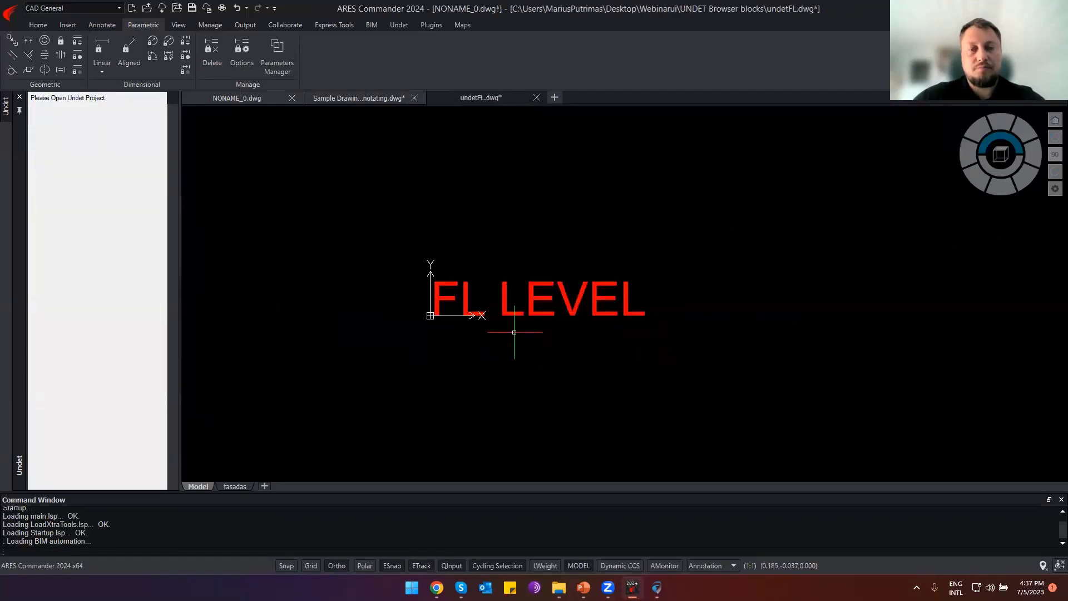
Inspect the properties and the attribute definition of the LEVEL text in the undetFL drawing.
scroll(559, 362, up, 3)
scroll(556, 367, down, 4)
key(ctrl+1)
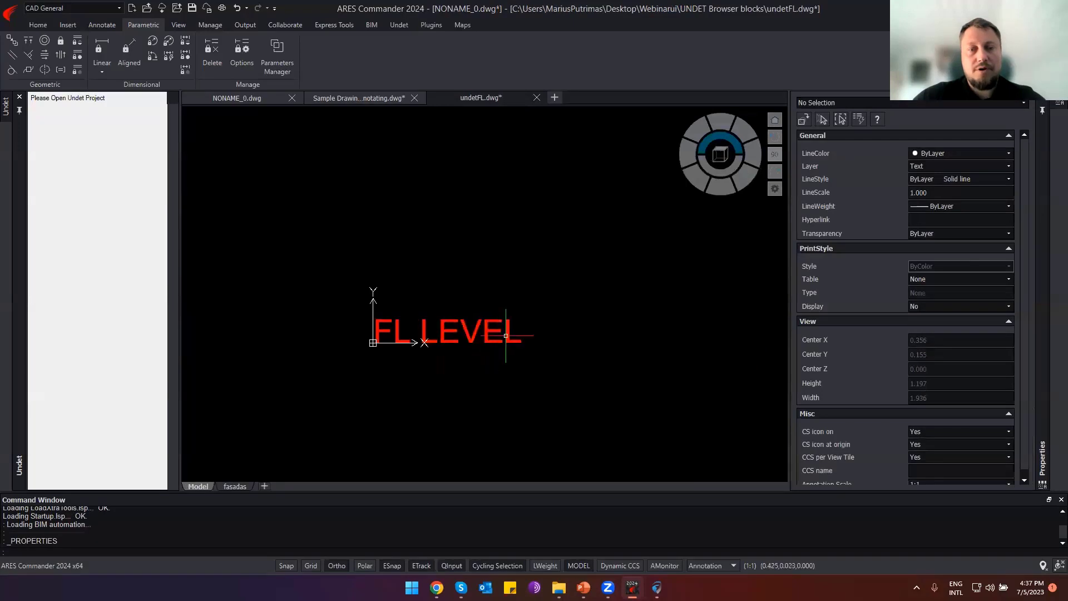
click(472, 332)
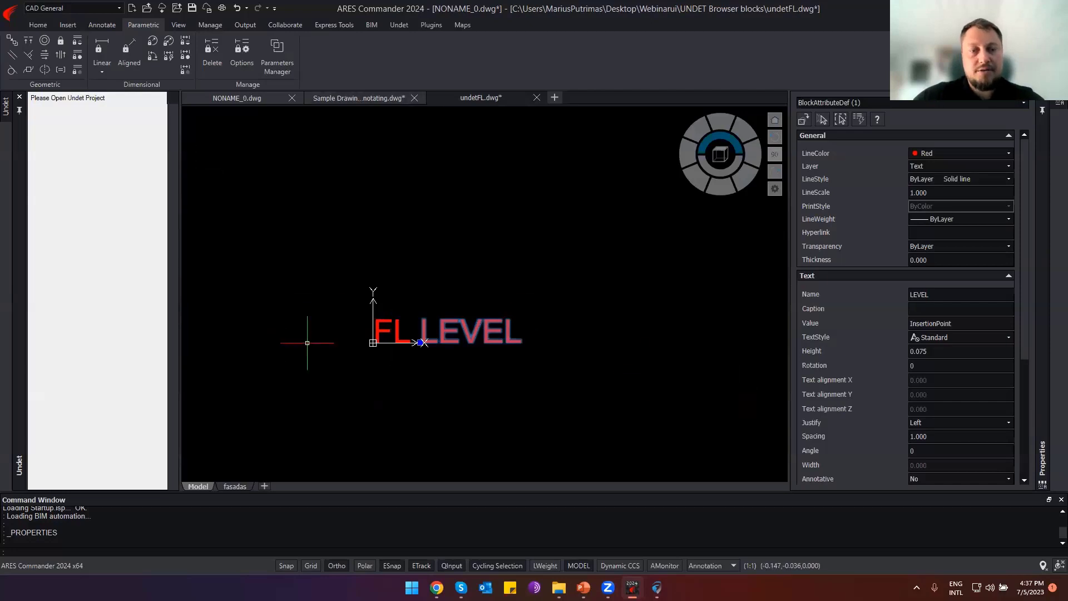
scroll(426, 356, up, 2)
key(Escape)
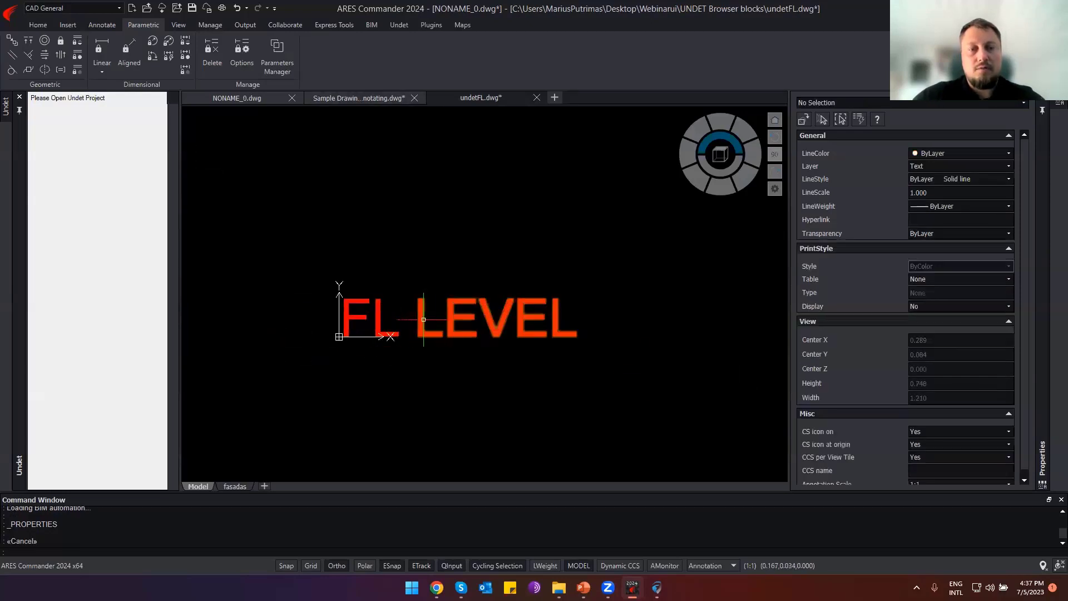
double_click(421, 317)
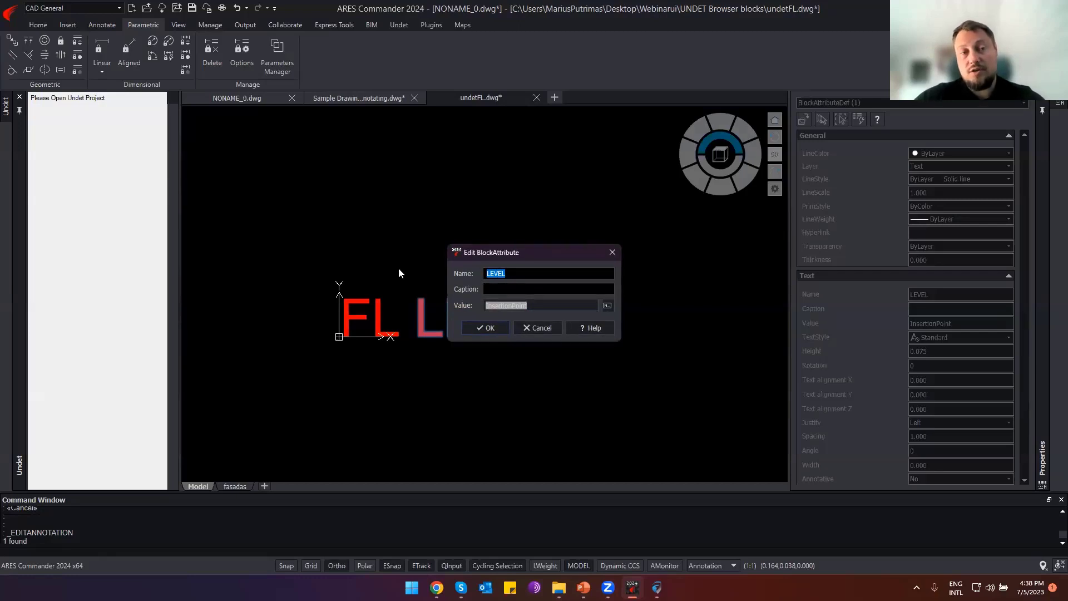
key(Return)
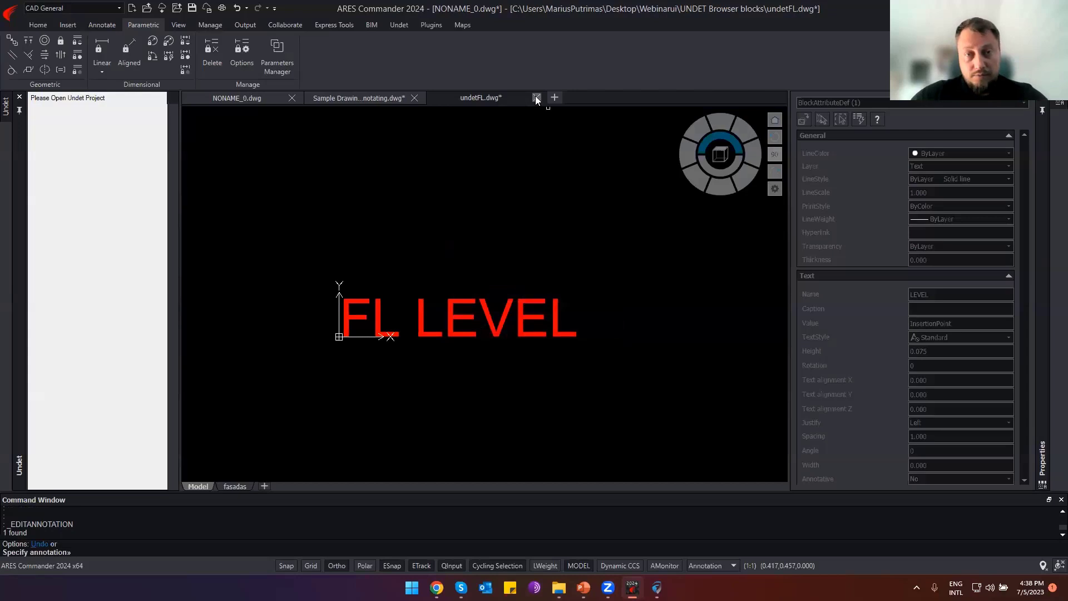
Close the undetFL drawing without saving and bring up the UNDET Browser blocks folder in File Explorer.
click(536, 98)
click(533, 300)
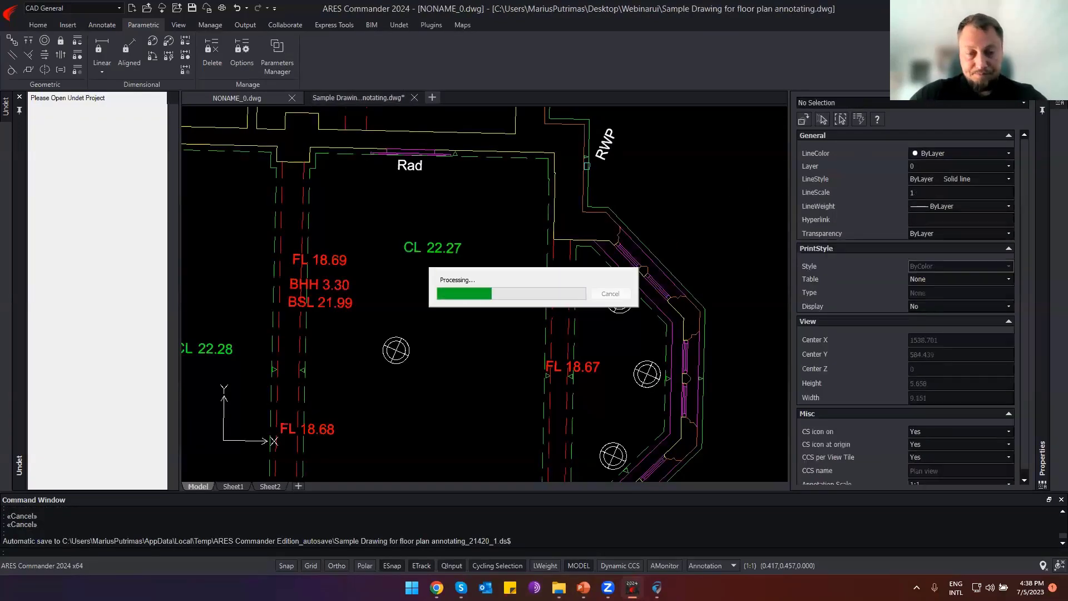
mouse_move(558, 587)
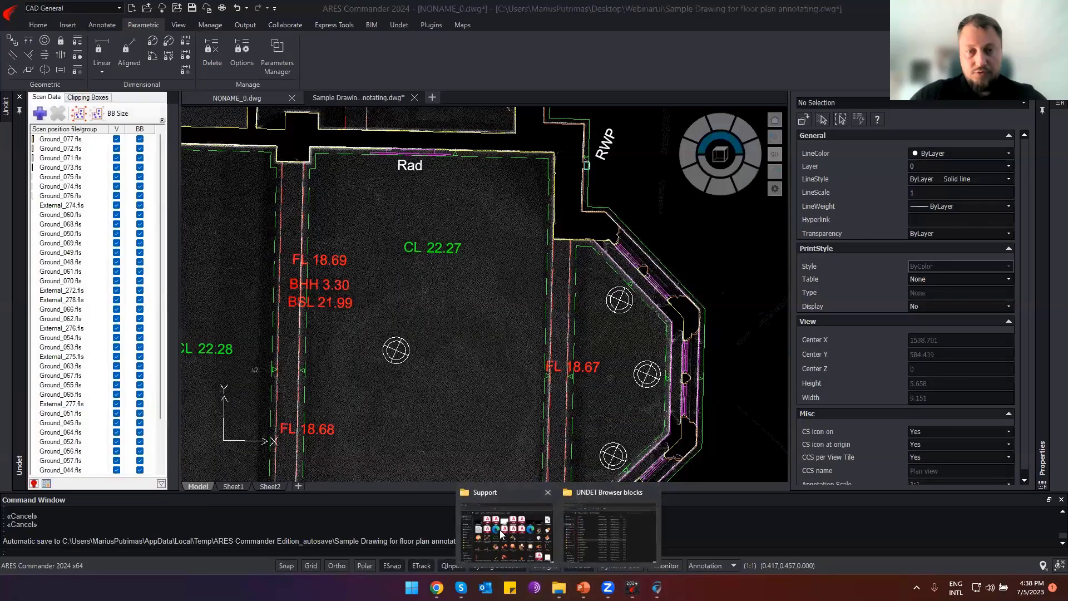
click(501, 534)
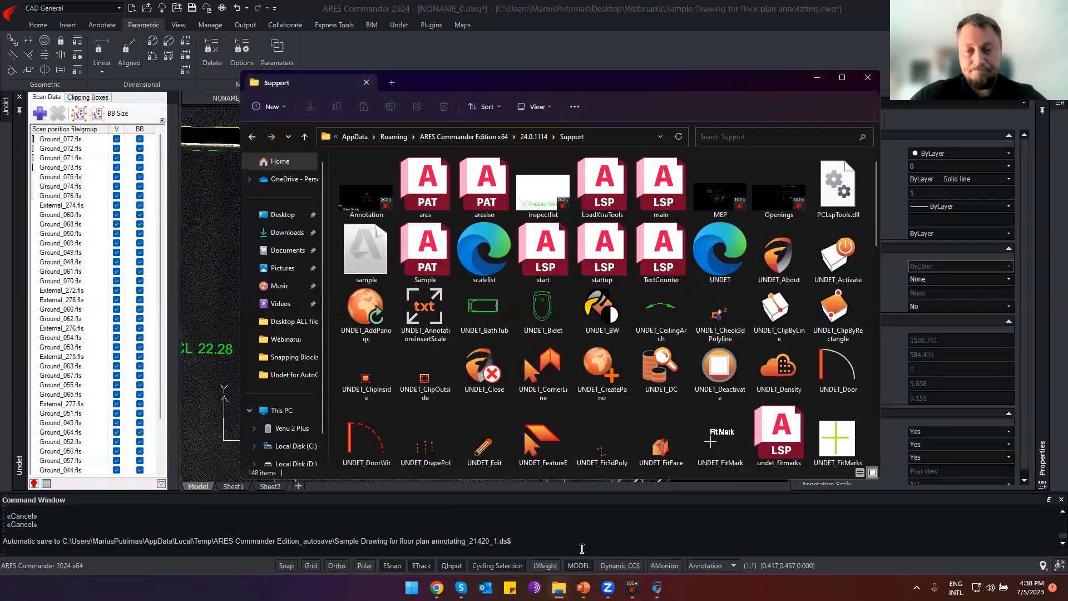
mouse_move(558, 587)
click(610, 549)
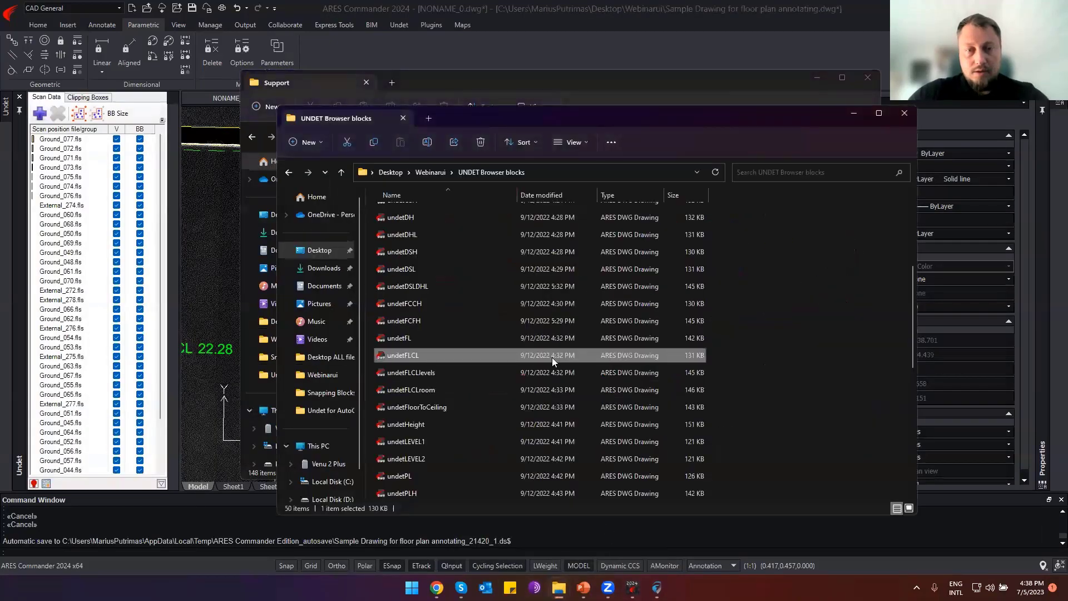
Duplicate the undetFL drawing inside the UNDET Browser blocks folder.
right_click(406, 344)
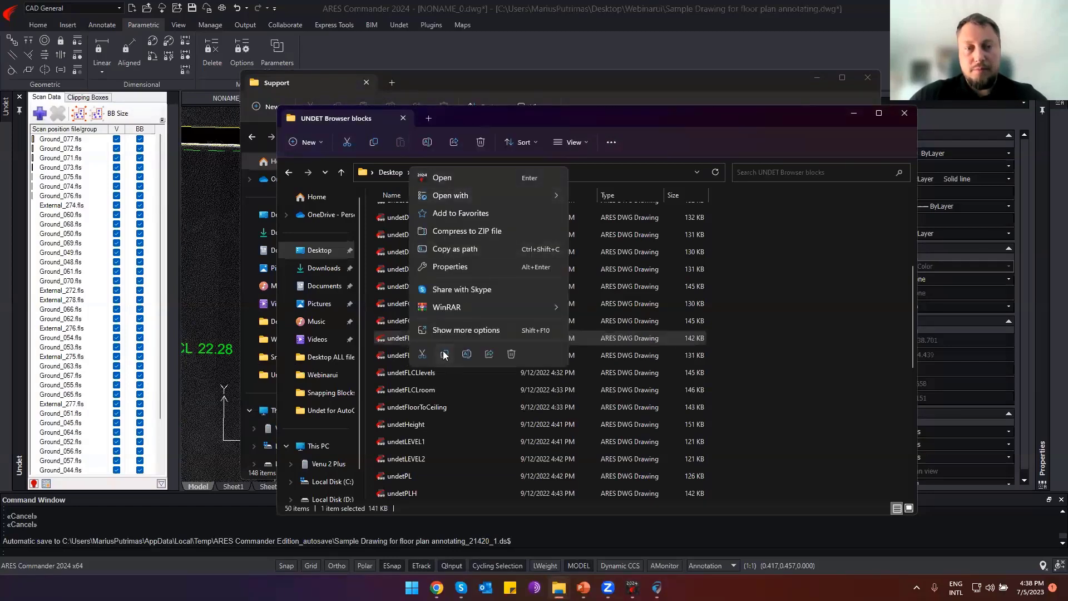
click(444, 354)
click(778, 359)
right_click(779, 359)
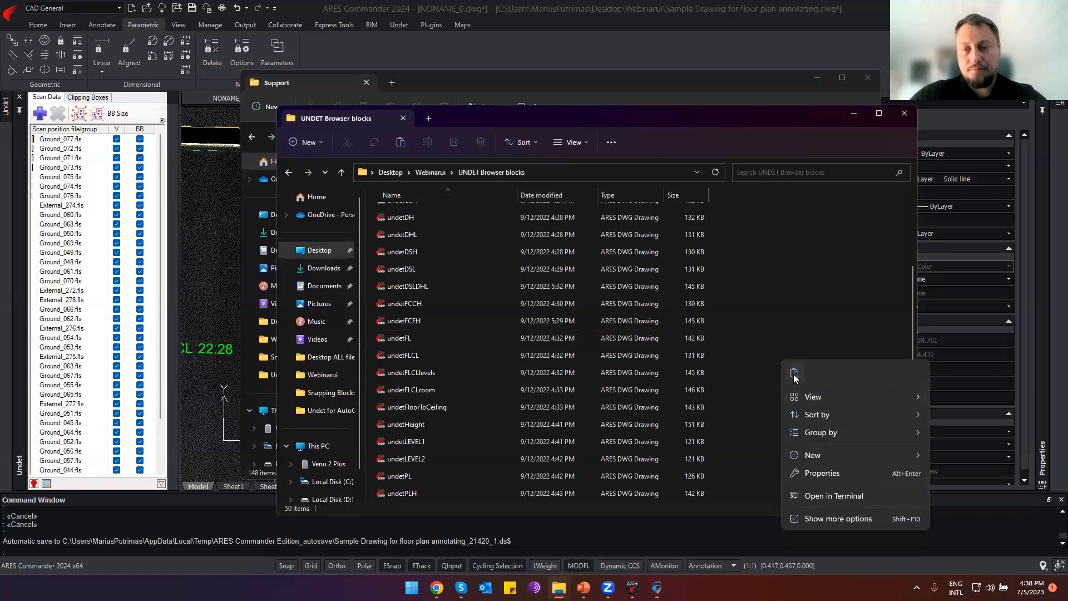
click(794, 374)
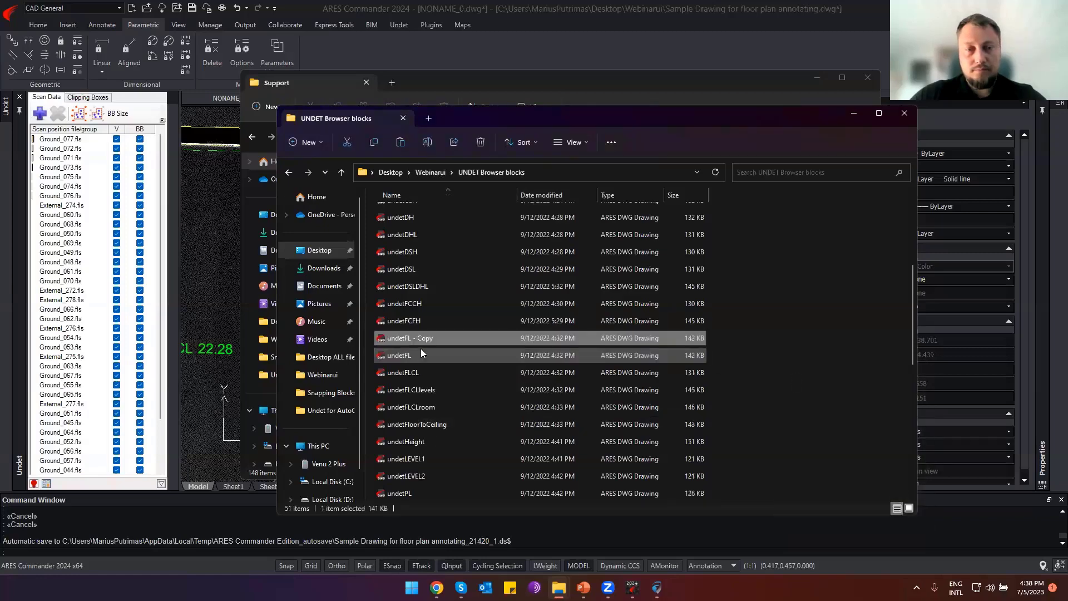
Rename the copied undetFL drawing as undetFL2 and open it in ARES Commander.
click(419, 337)
drag(407, 338, 473, 340)
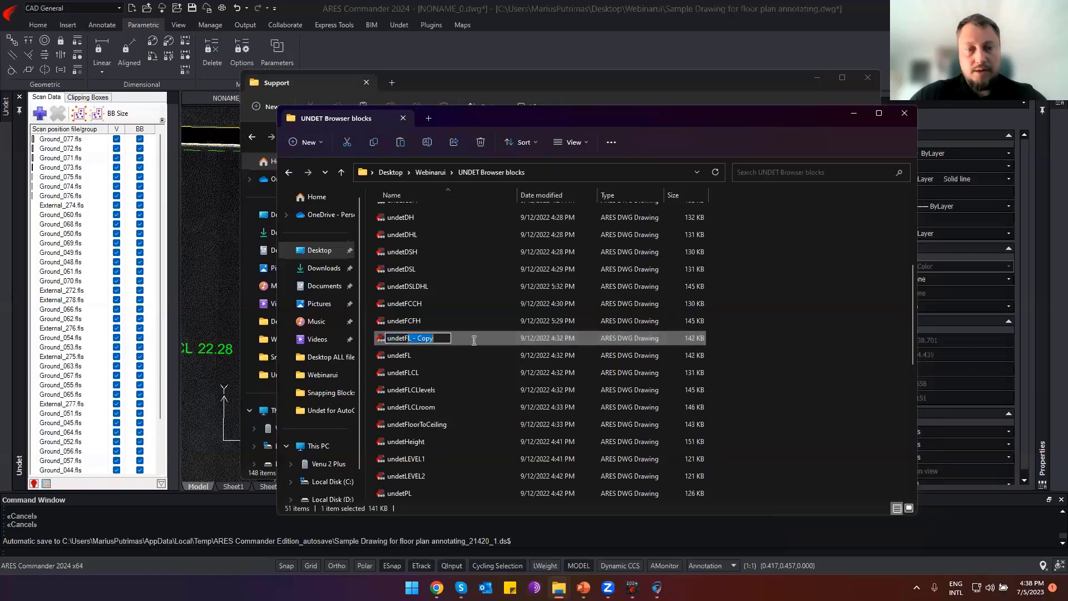
text(L)
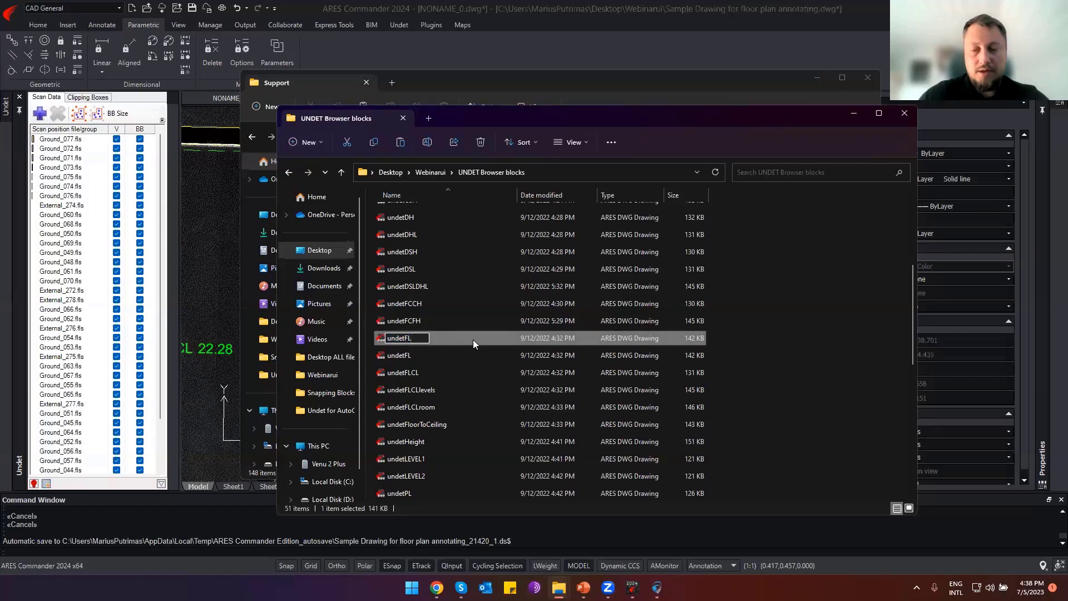
text(2)
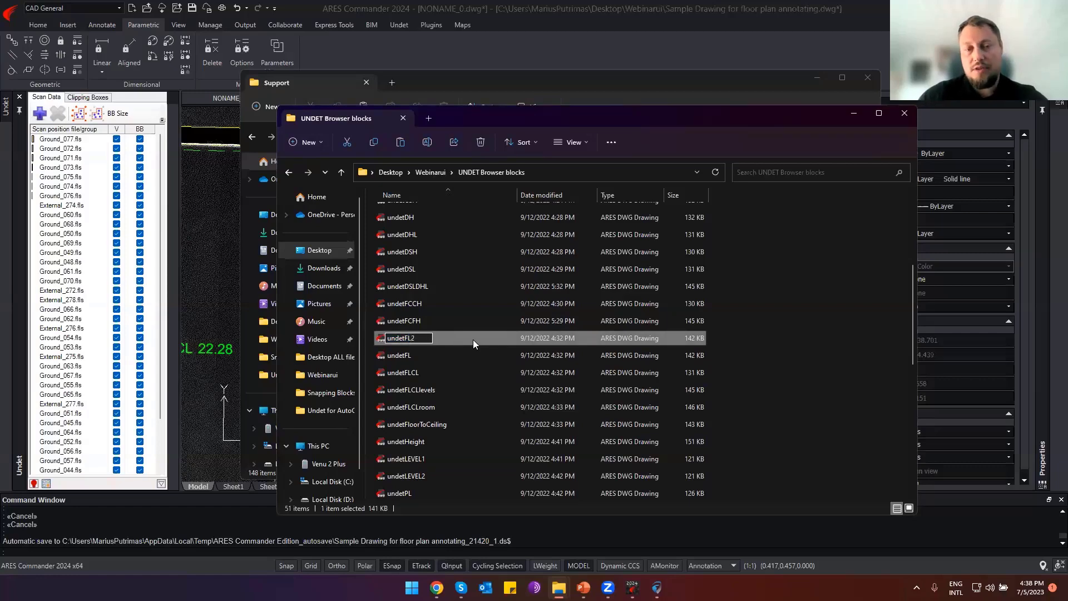
key(Return)
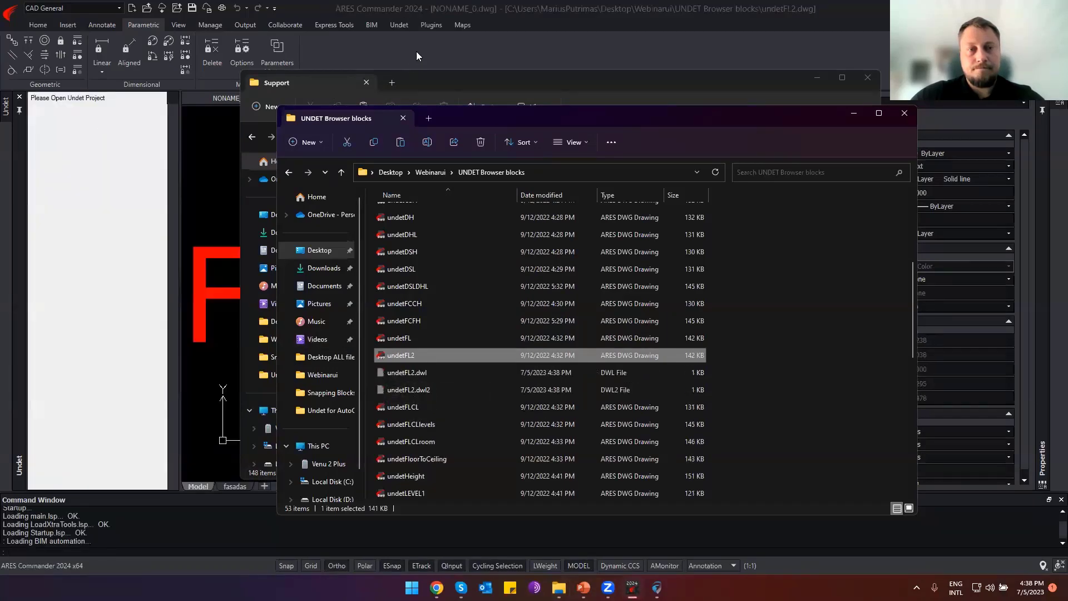
Change the FL text in the undetFL2 drawing to "Floor level".
click(416, 51)
middle_drag(488, 356, 441, 372)
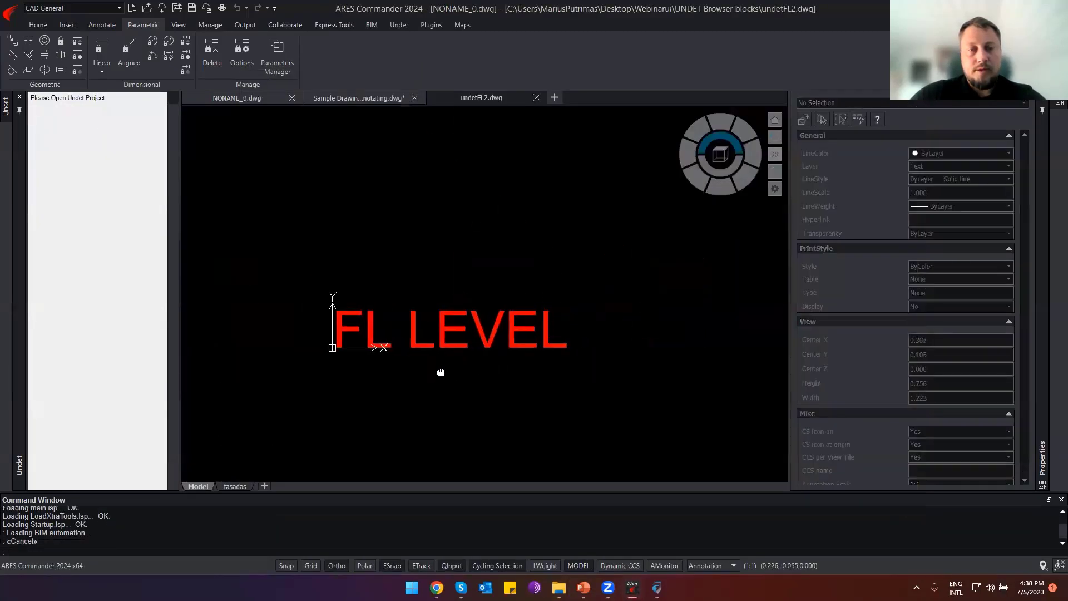
double_click(370, 340)
drag(374, 345, 451, 353)
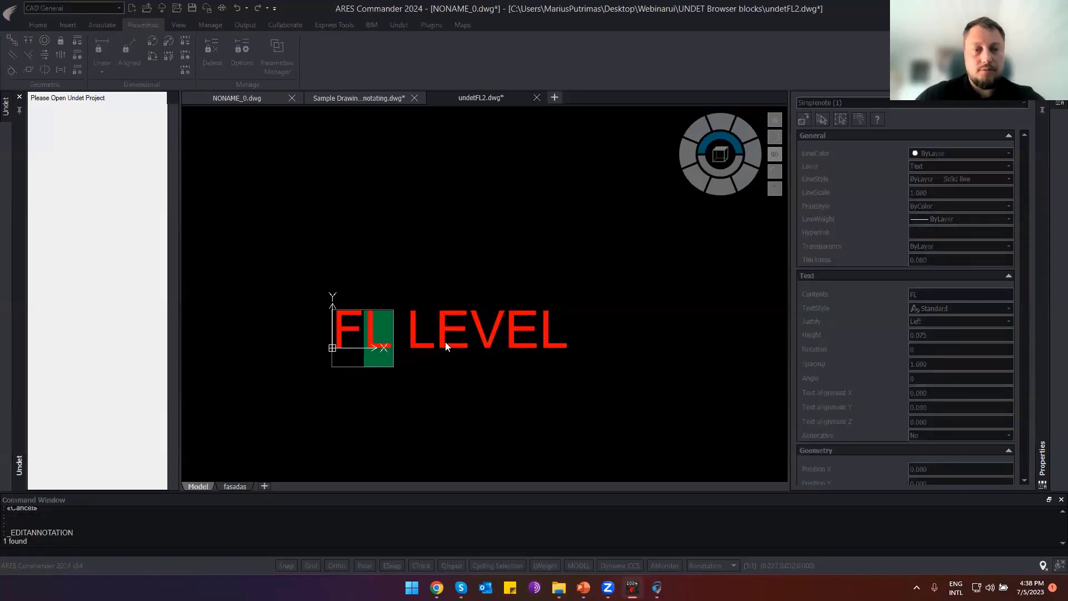
key(Right)
text(oo)
key(BackSpace)
key(BackSpace)
key(BackSpace)
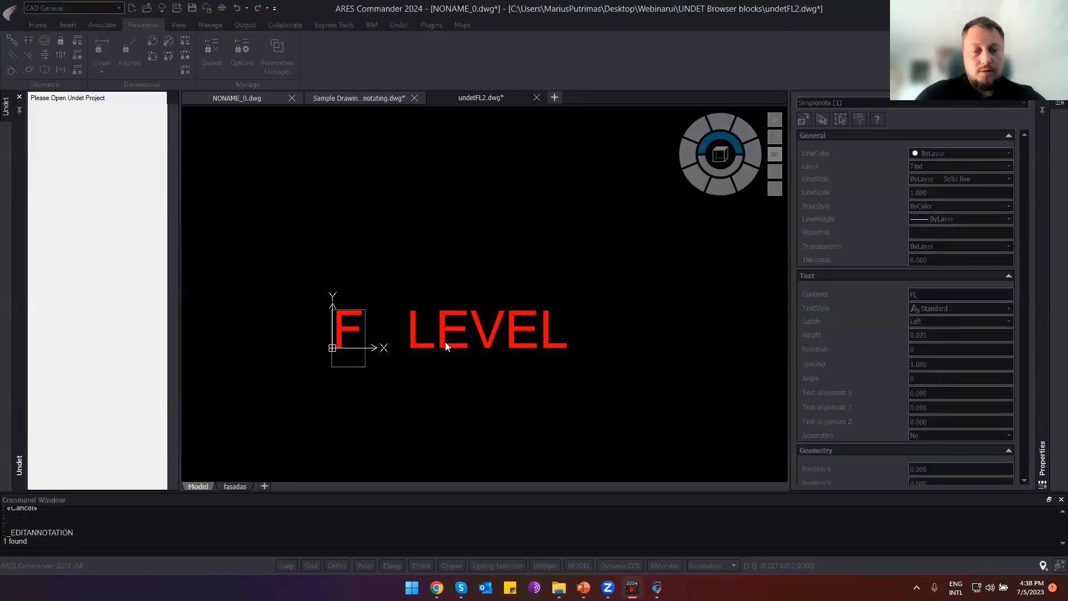
text(loor Level)
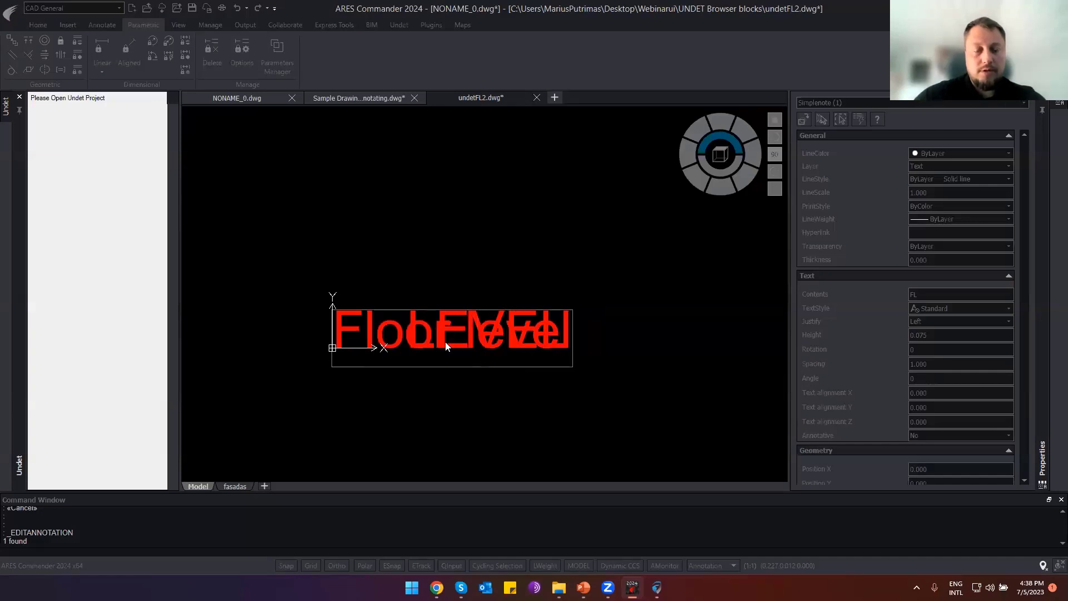
click(443, 405)
key(Escape)
Move the "Floor level" text horizontally about 0.34 units in negative X, clear of the LEVEL attribute.
click(383, 299)
click(343, 329)
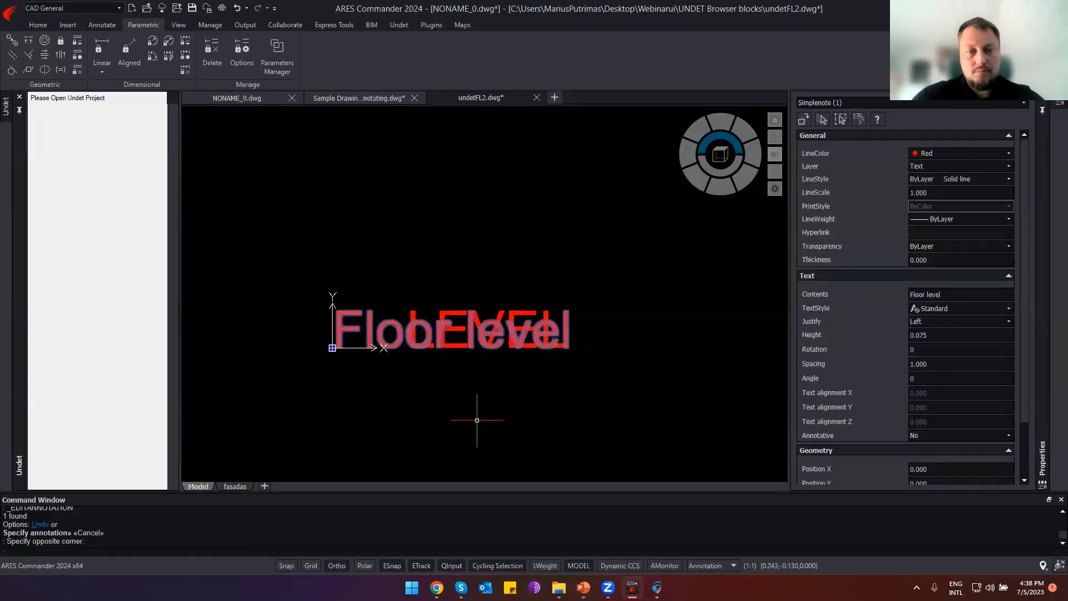
text(m)
key(Return)
click(579, 406)
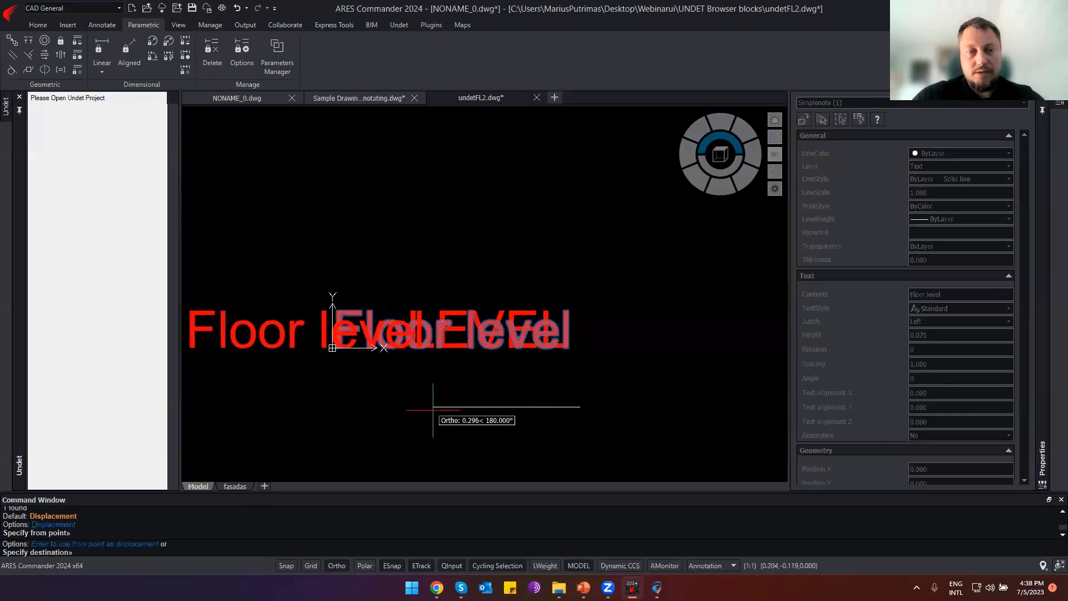
click(416, 407)
scroll(422, 406, down, 2)
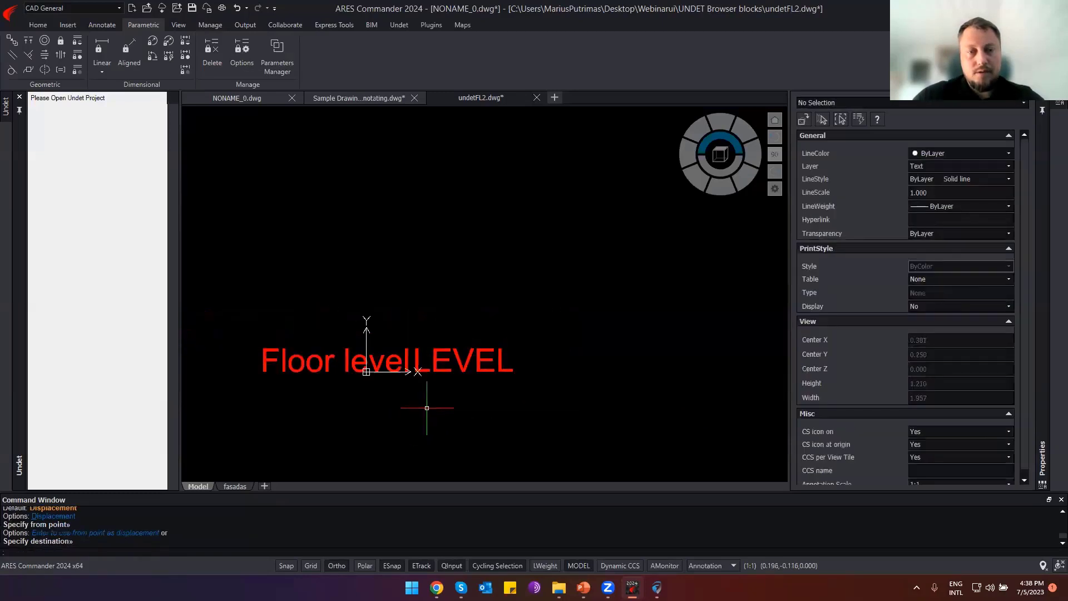
click(425, 406)
click(328, 373)
text(m)
key(Return)
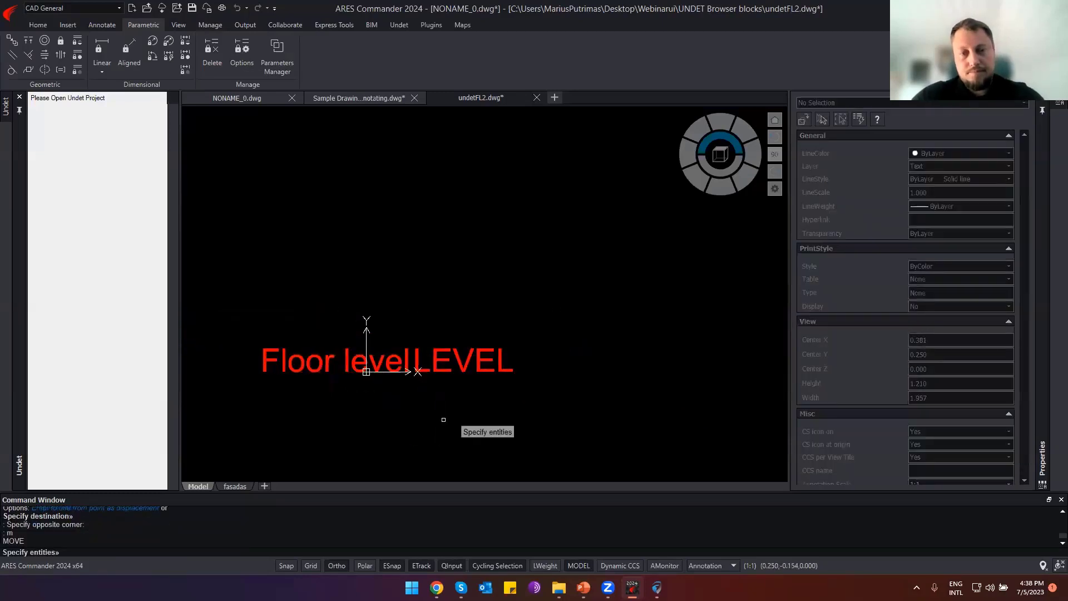
key(Escape)
Move the "Floor level" text about 0.013 units further in negative X to widen the gap before LEVEL.
click(391, 411)
click(340, 366)
scroll(354, 384, up, 2)
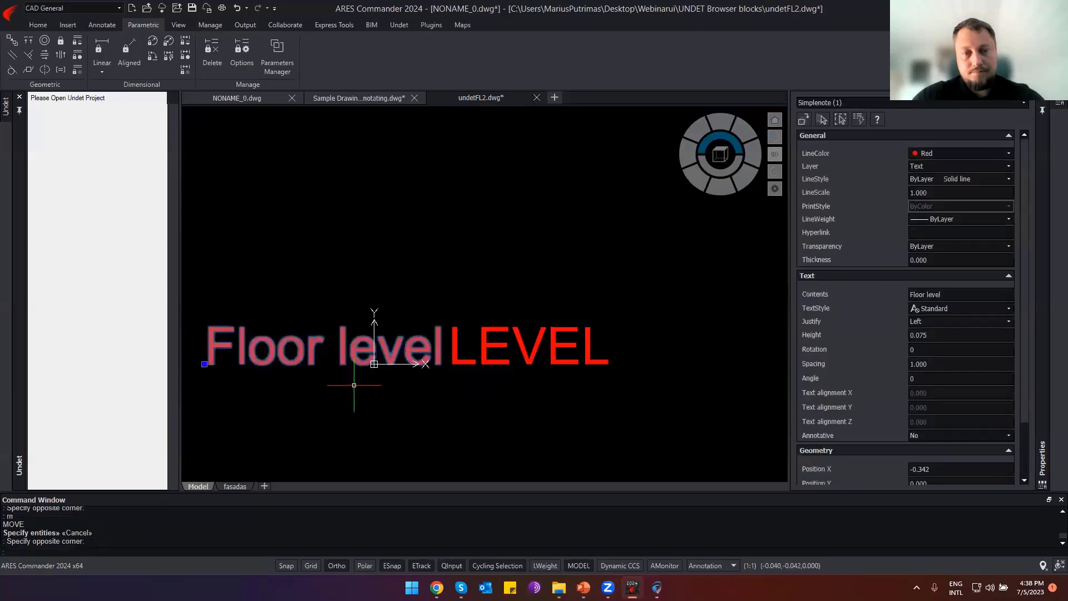
key(Return)
click(470, 426)
click(464, 426)
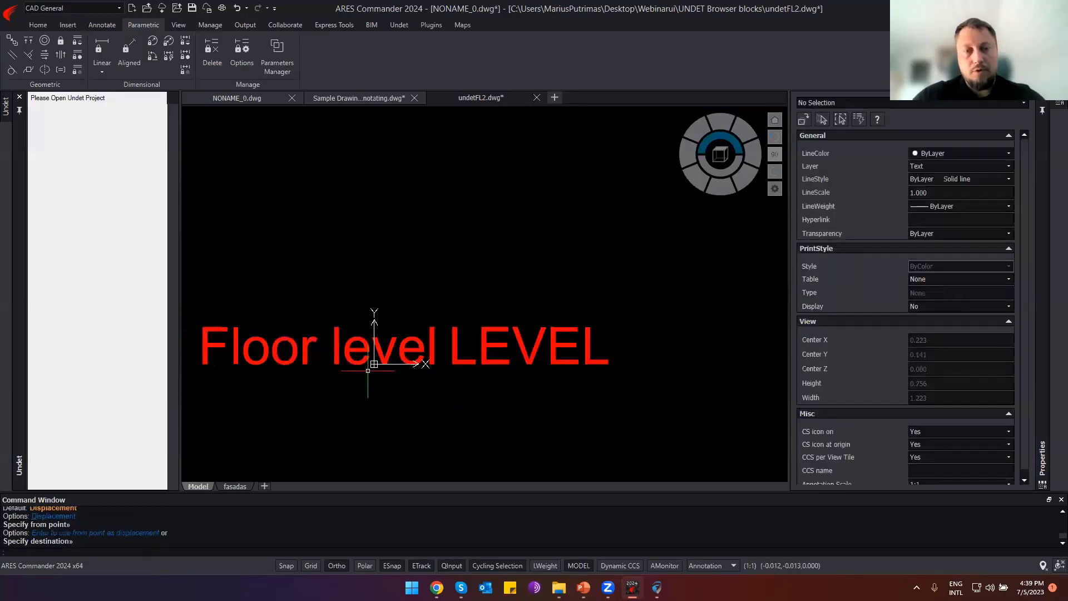
key(Escape)
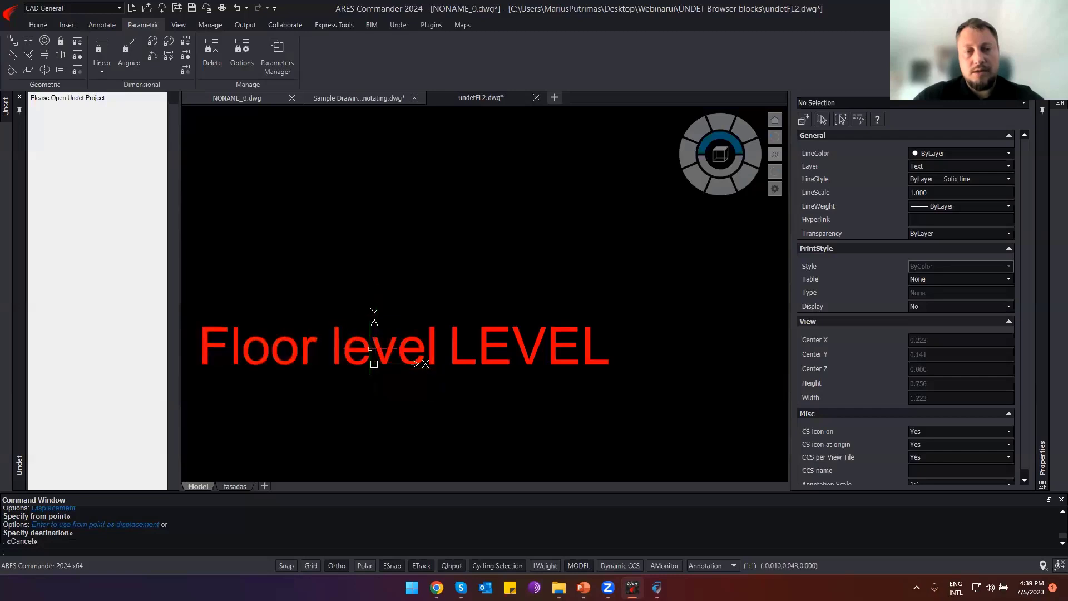
key(Escape)
Set the line color of the "Floor level" text to Blue.
click(330, 405)
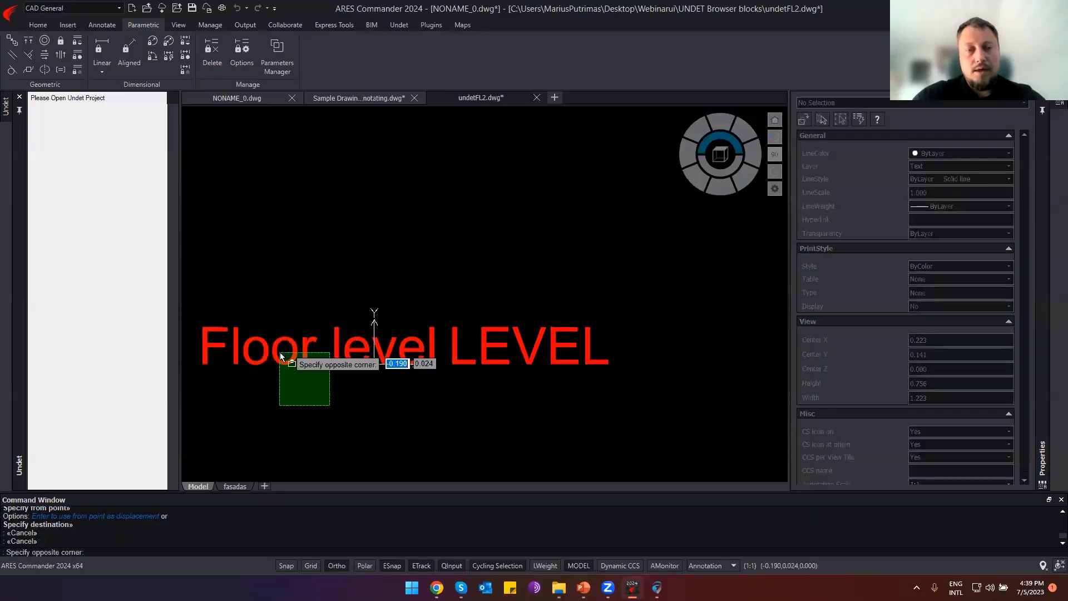
click(281, 356)
click(941, 153)
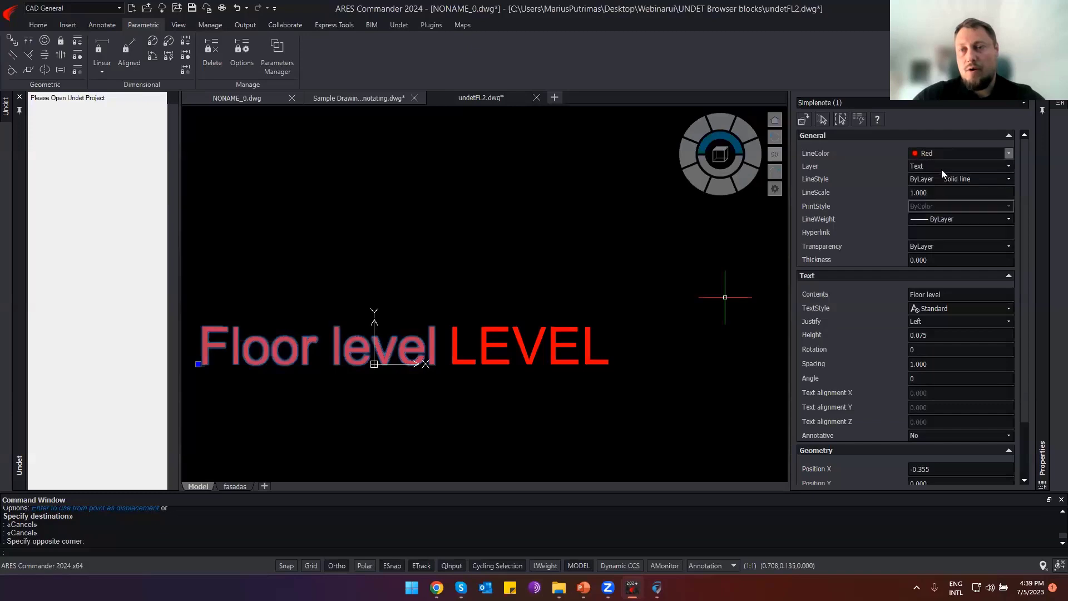
click(936, 217)
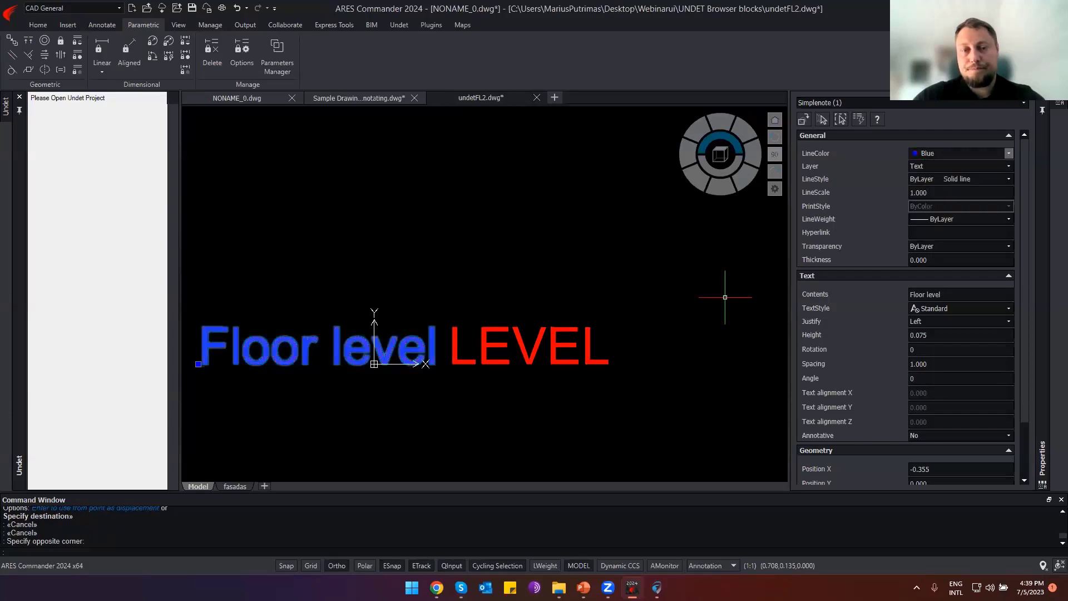
key(Escape)
key(Escape)
Rename the LEVEL block attribute as LVL.
click(660, 286)
click(568, 336)
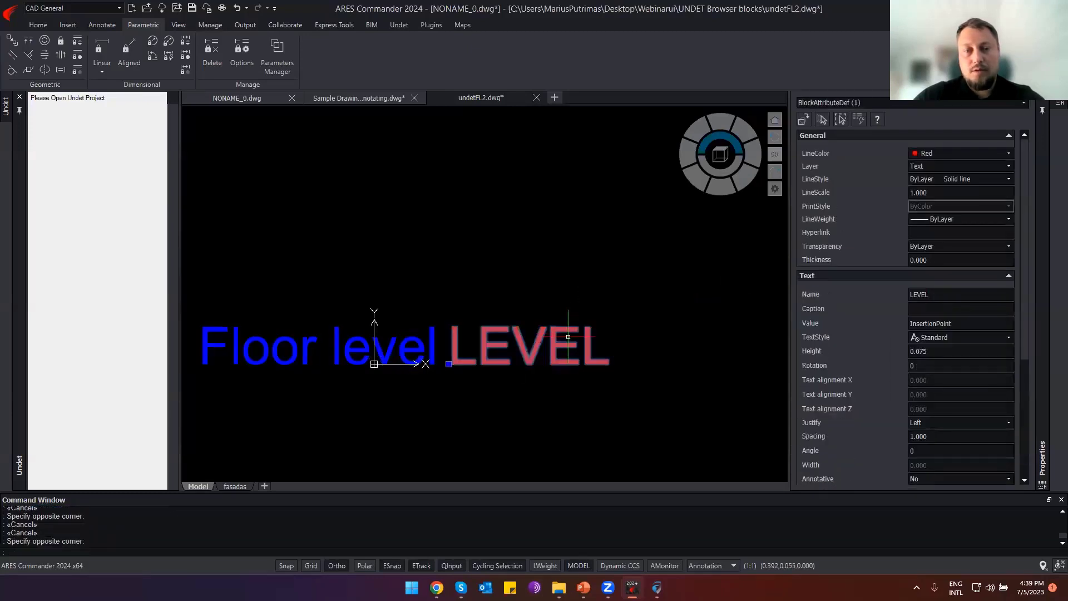
double_click(539, 339)
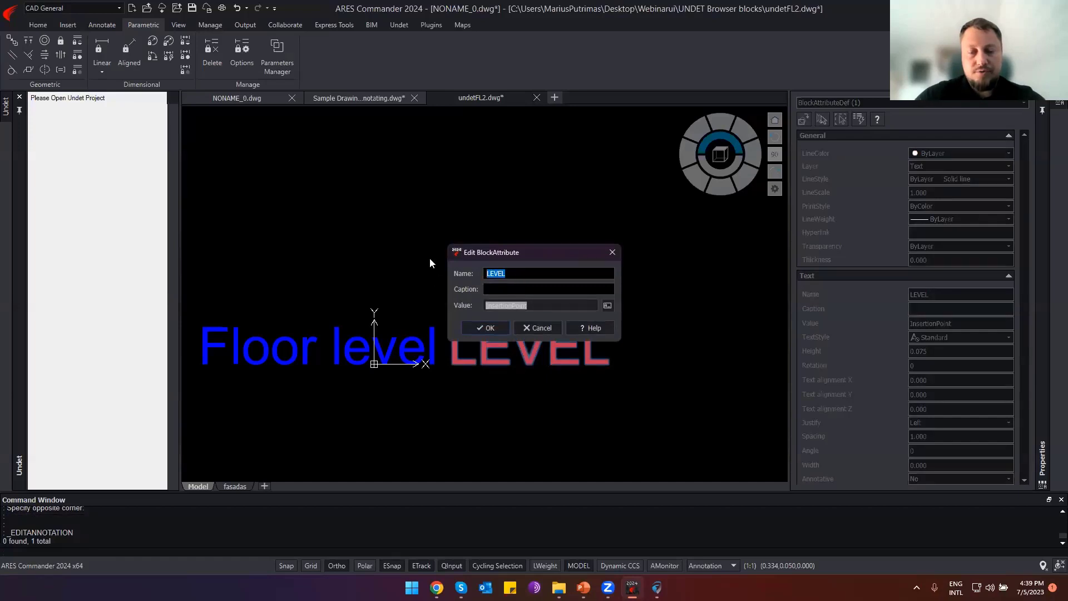
text(LVL)
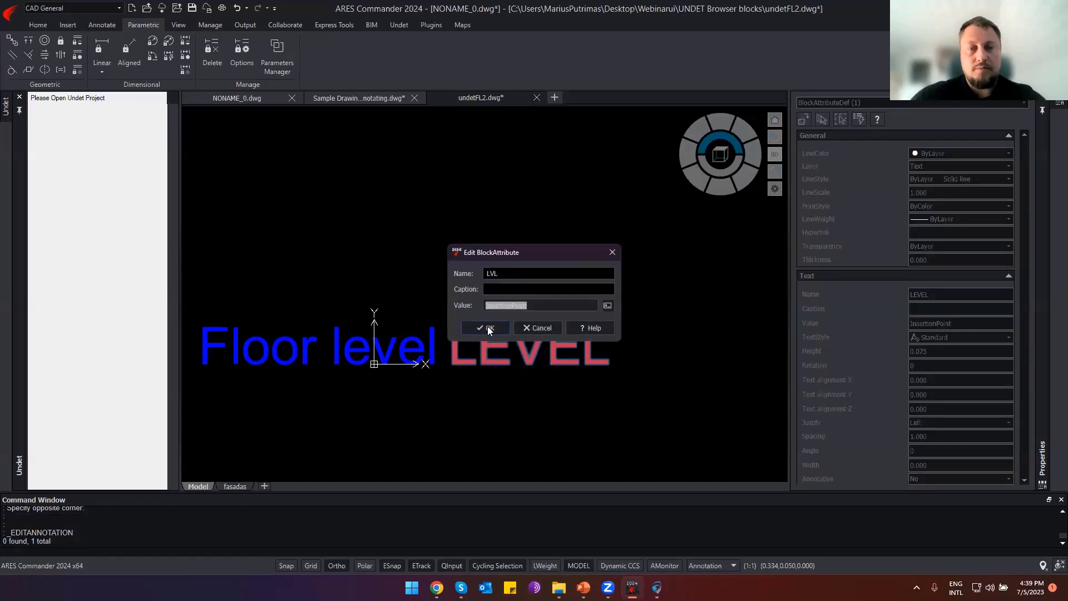
click(488, 328)
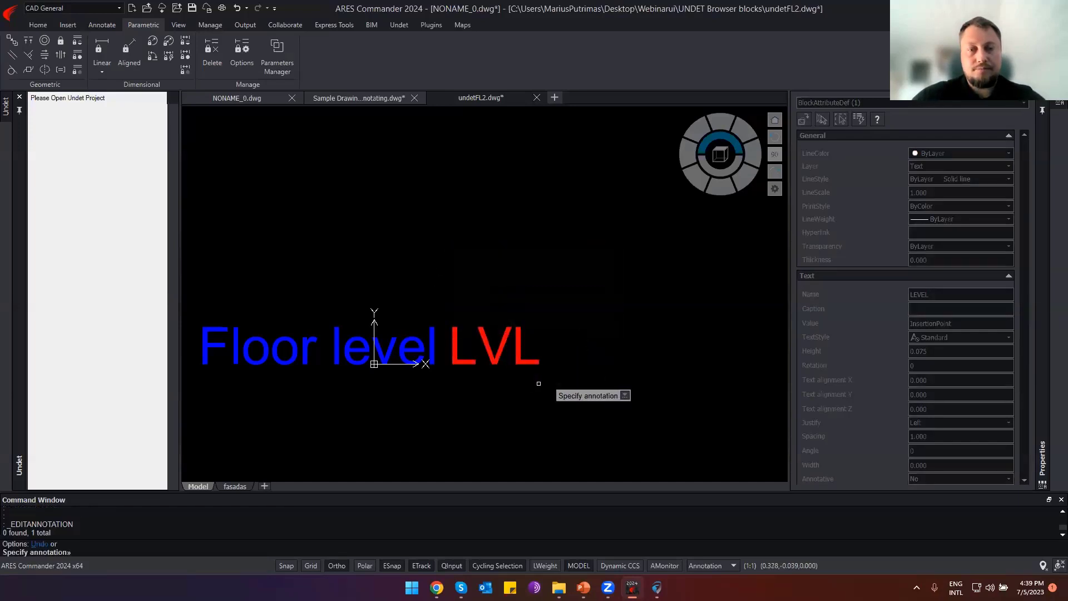
key(Escape)
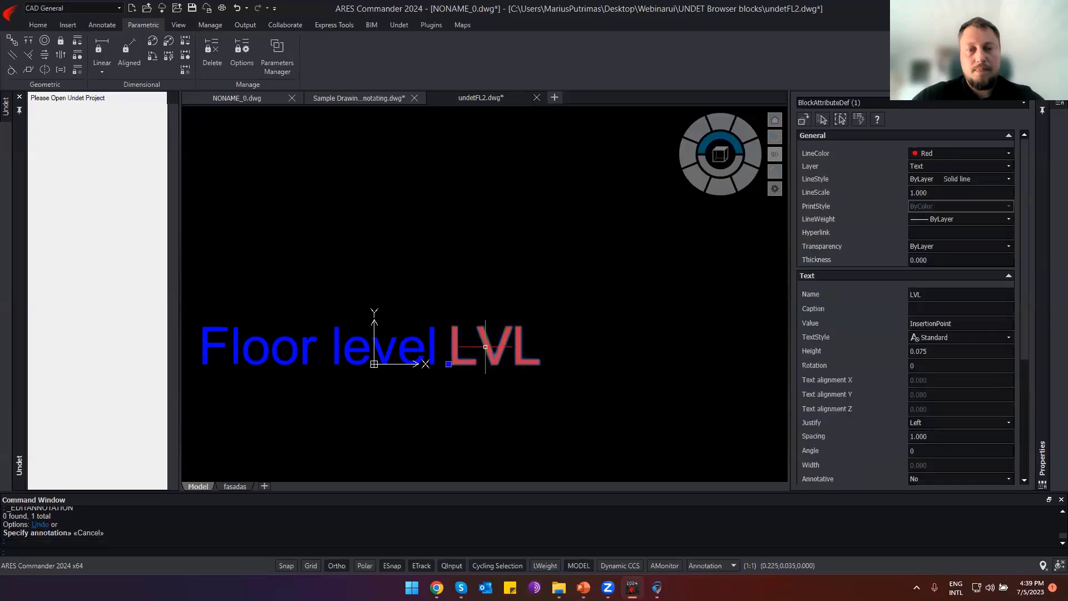
Set the line color of the LVL block attribute to Green and clear the selection.
click(929, 154)
click(930, 199)
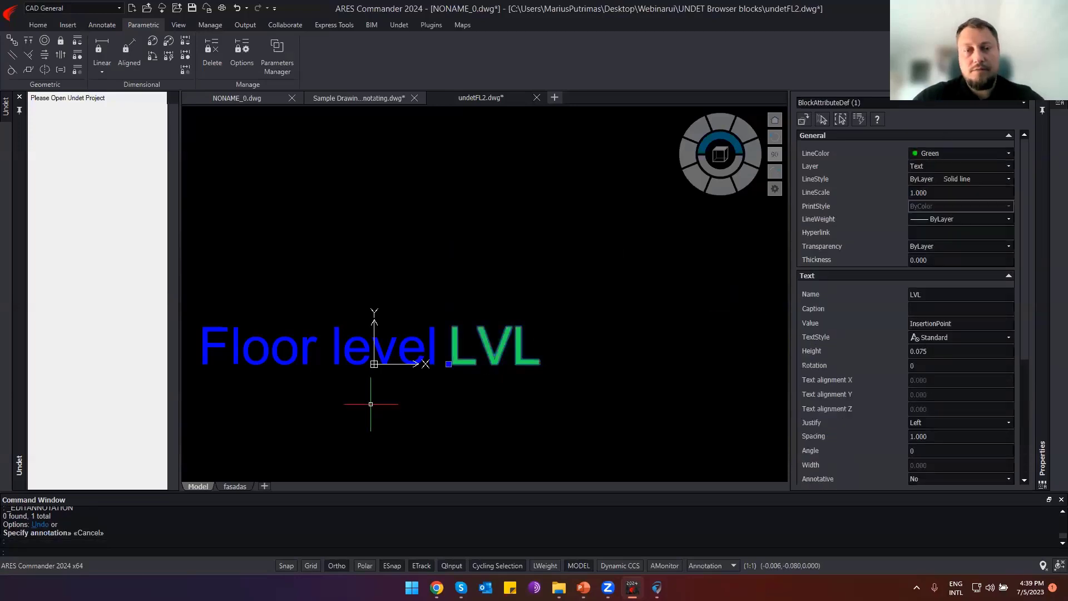
key(Escape)
key(Escape)
Draw an open arrow polyline beside LVL: a downward vertical segment about 0.318 long, a short slanted segment up, and a horizontal segment across the shaft.
text(pl)
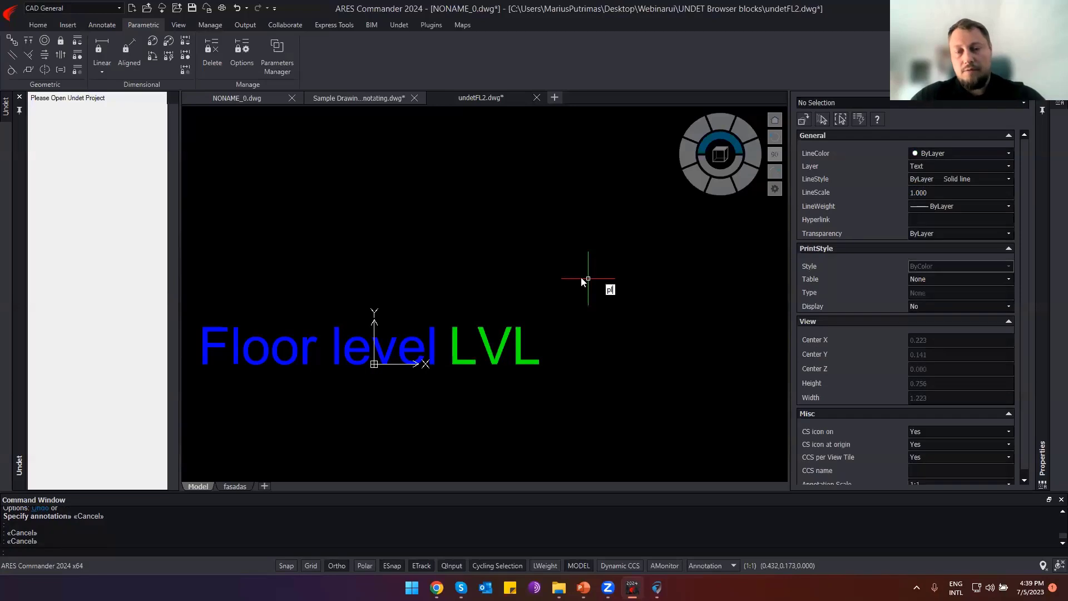
key(Return)
click(575, 205)
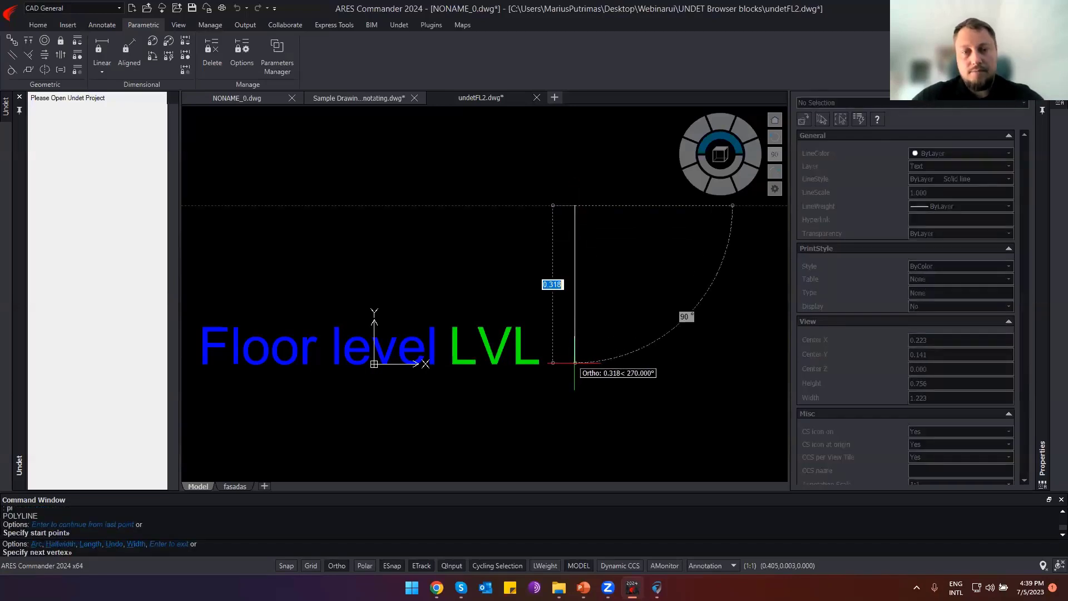
click(575, 363)
key(F8)
click(606, 321)
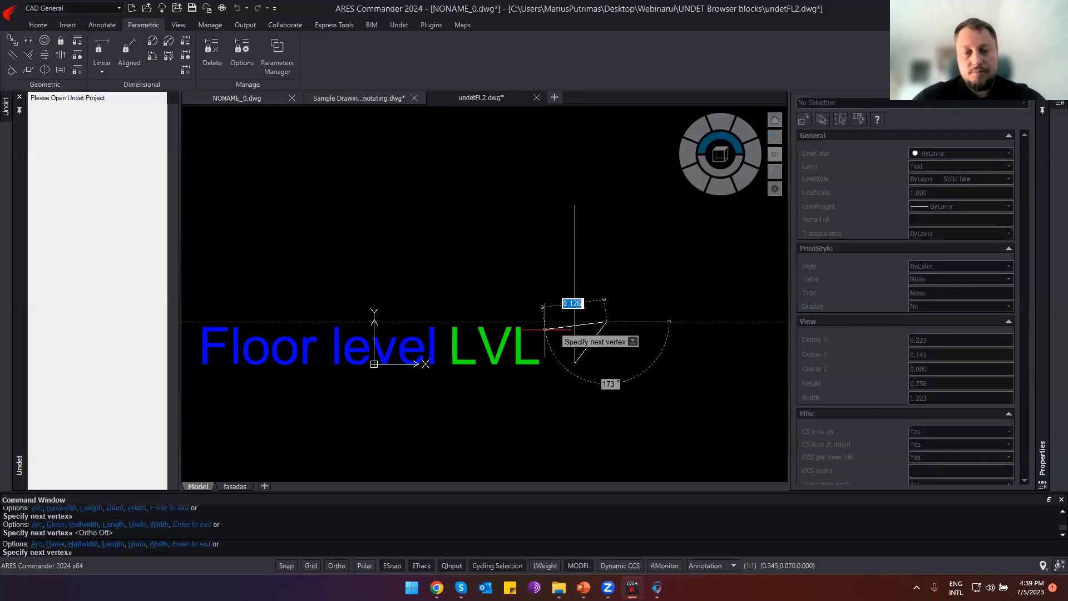
key(F8)
key(Escape)
Move the arrow polyline horizontally in negative X so it stands just before the "Floor level" text.
click(623, 359)
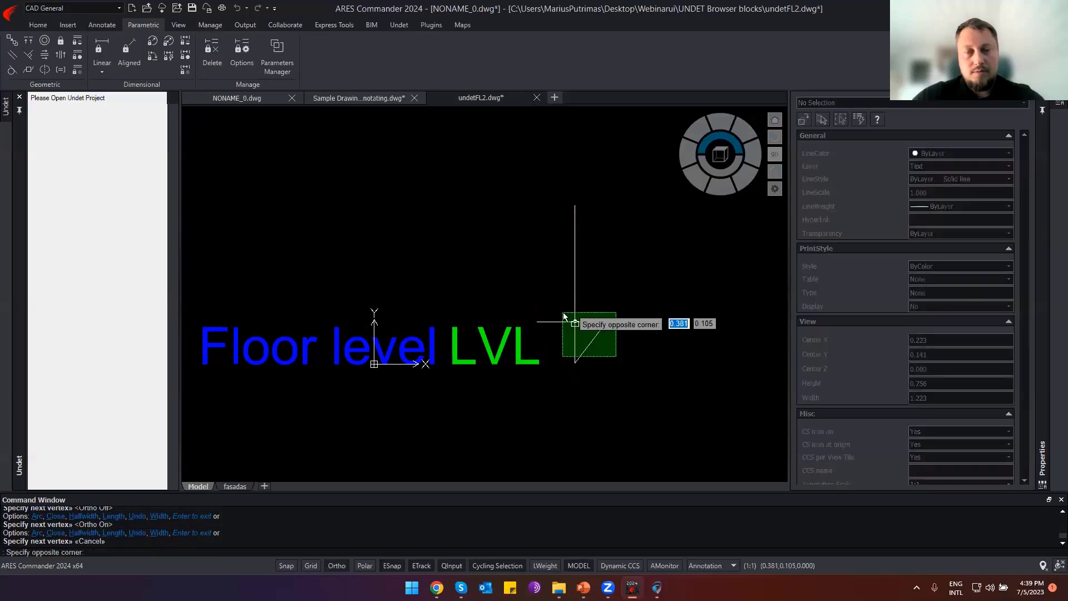
click(563, 323)
scroll(569, 324, down, 4)
click(563, 371)
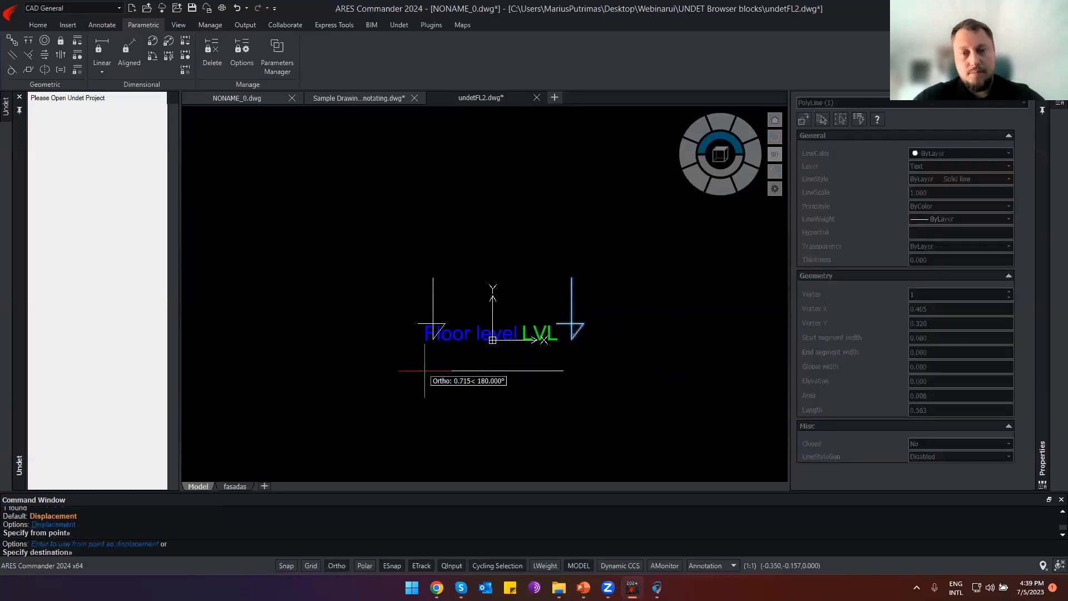
click(411, 366)
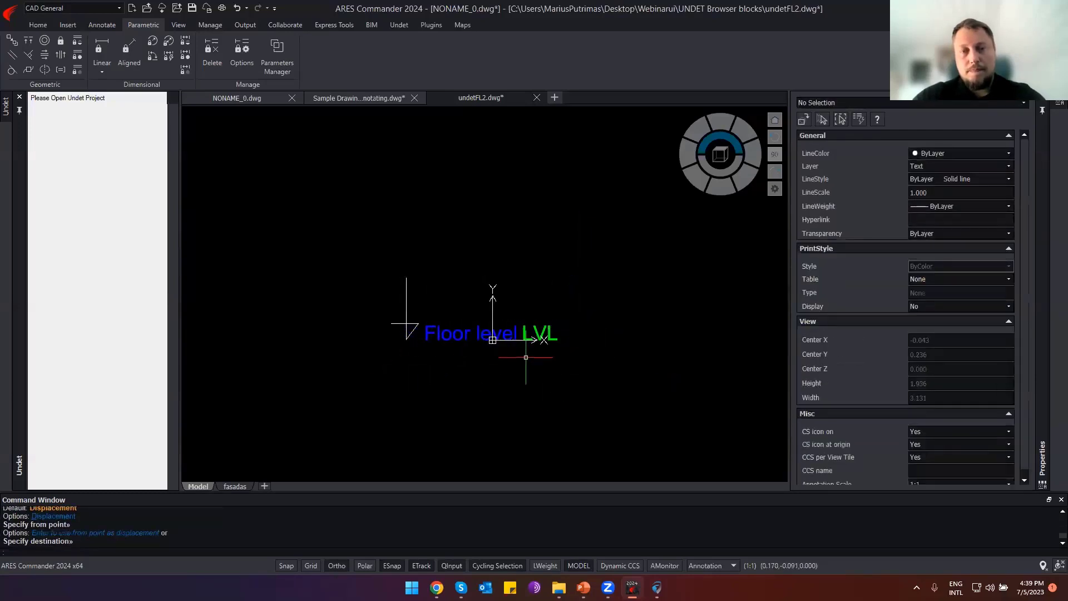
Close the undetFL2 drawing and save its changes.
scroll(487, 367, up, 2)
key(Escape)
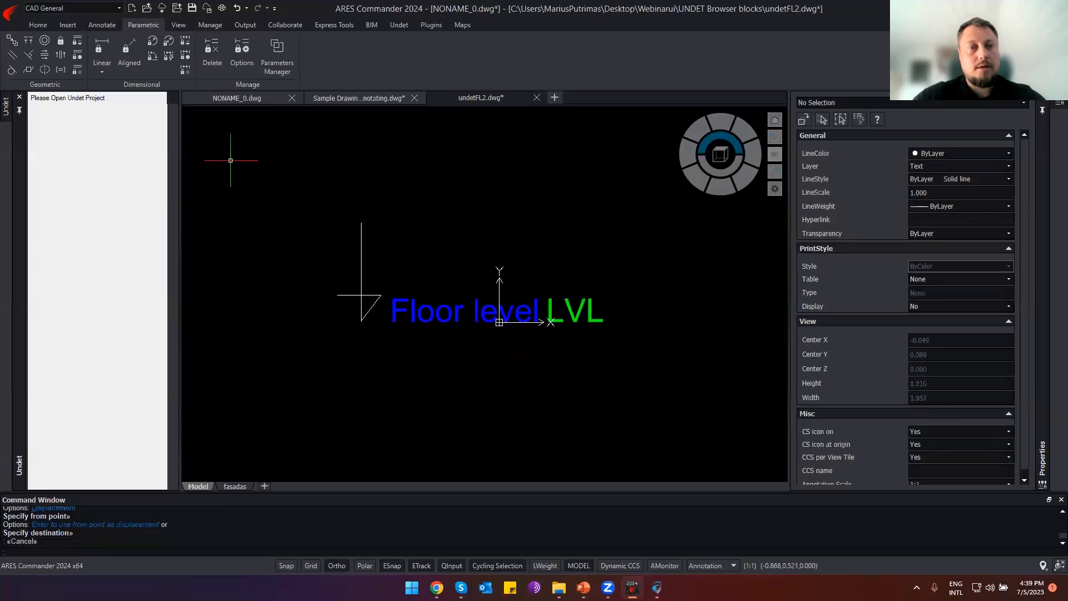
click(536, 98)
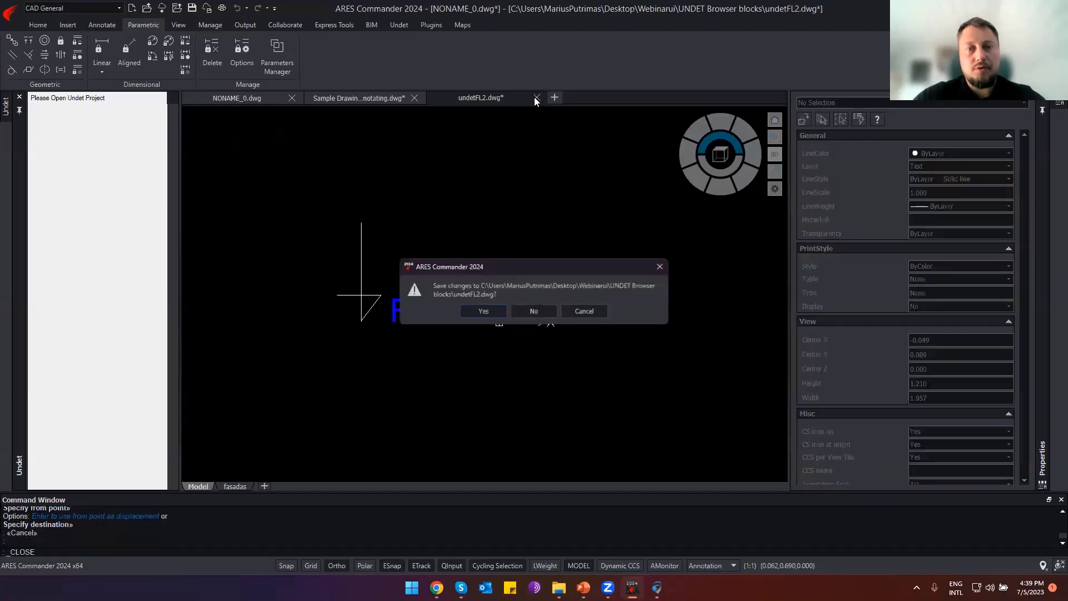
click(482, 312)
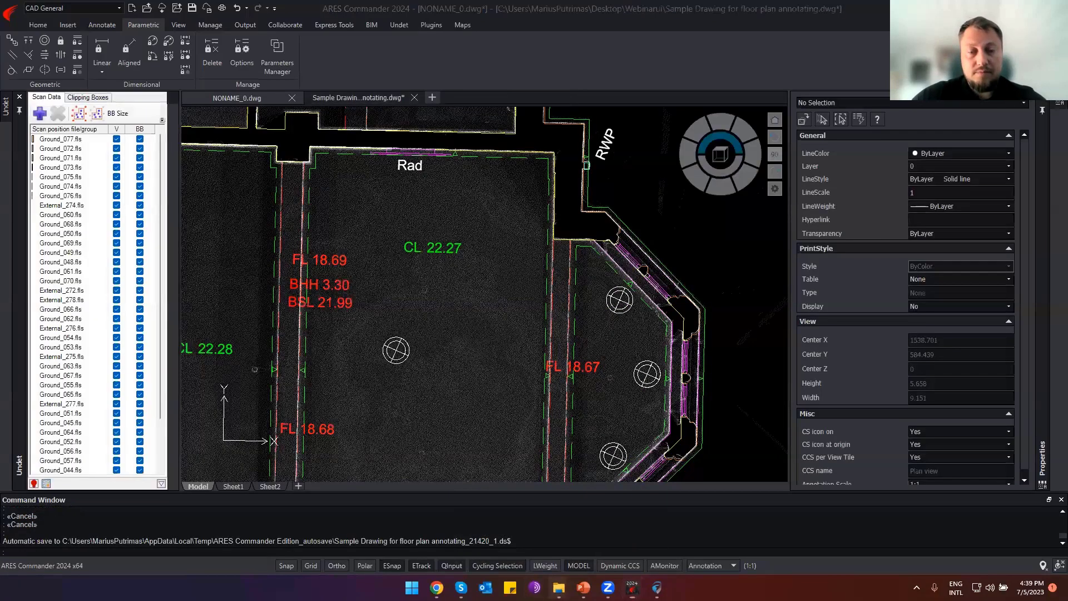
Switch to File Explorer and copy the undetFL2 drawing from the UNDET Browser blocks folder into the ARES Commander Support folder.
mouse_move(558, 587)
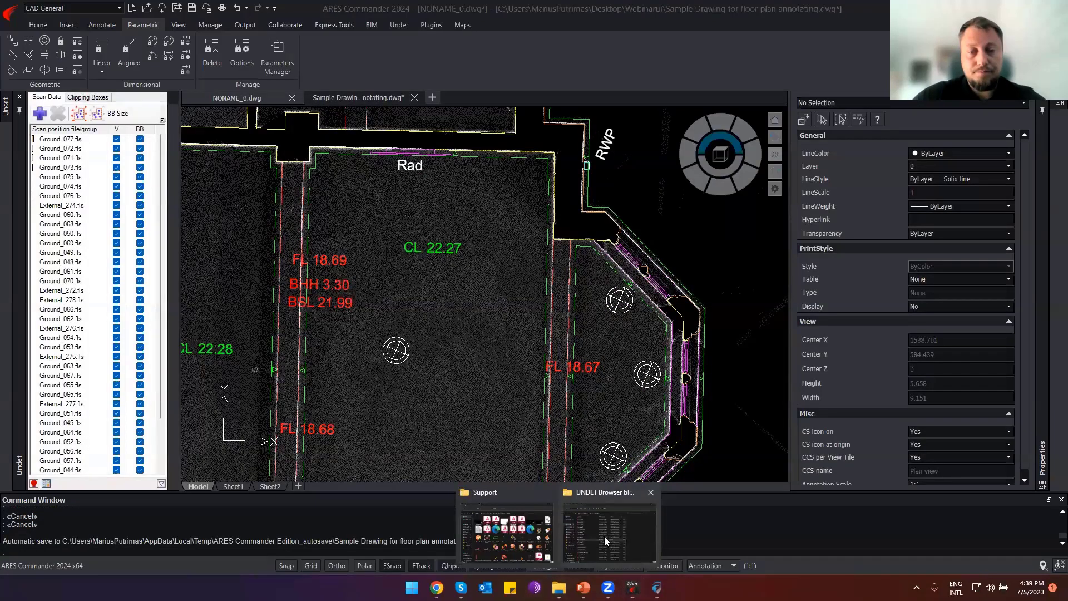
click(604, 536)
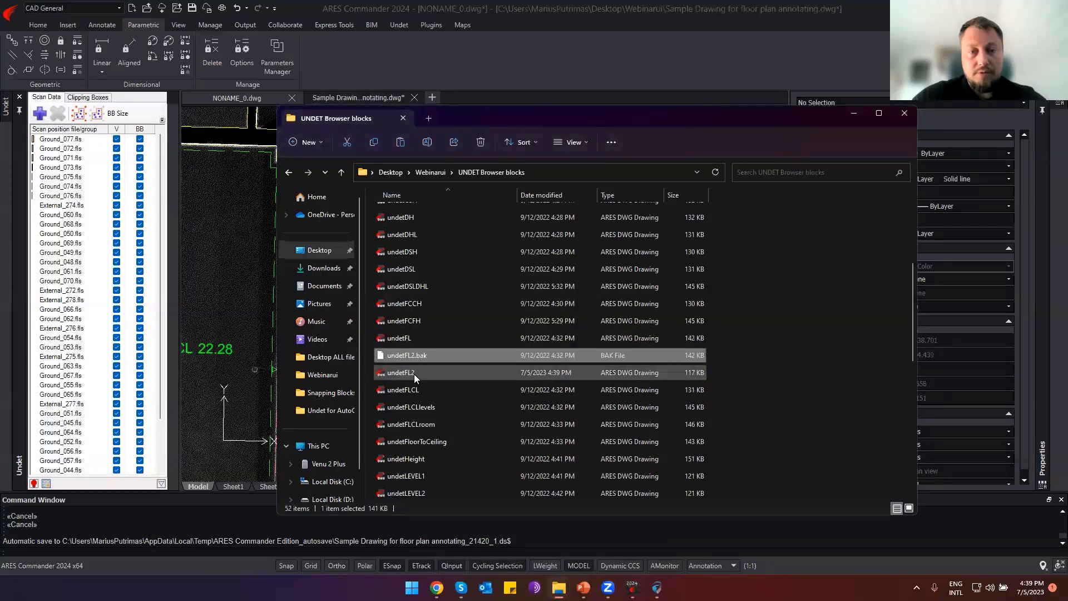
click(421, 373)
right_click(396, 372)
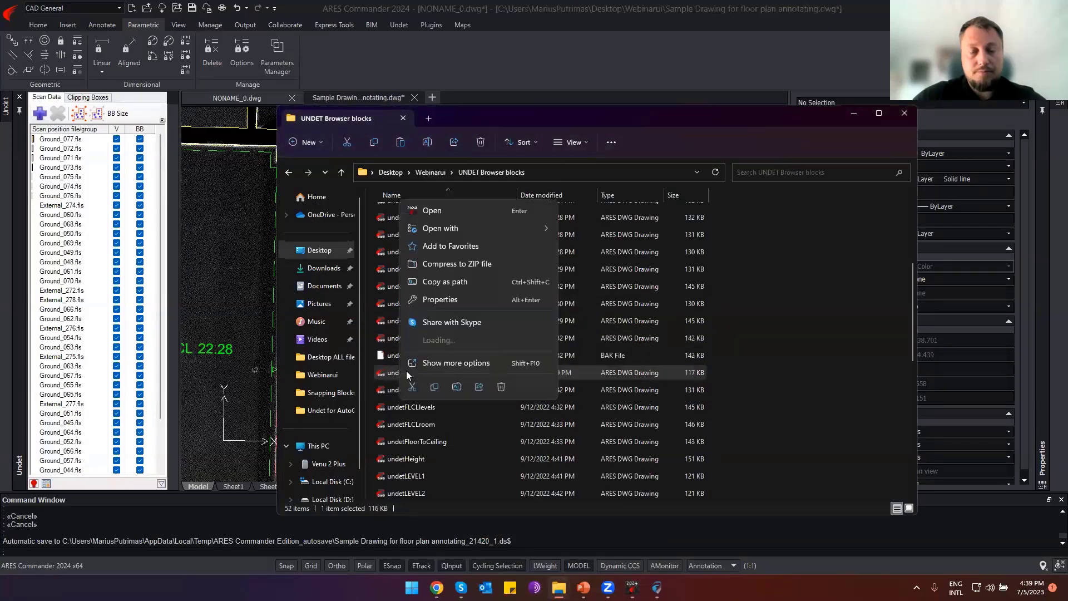
click(435, 387)
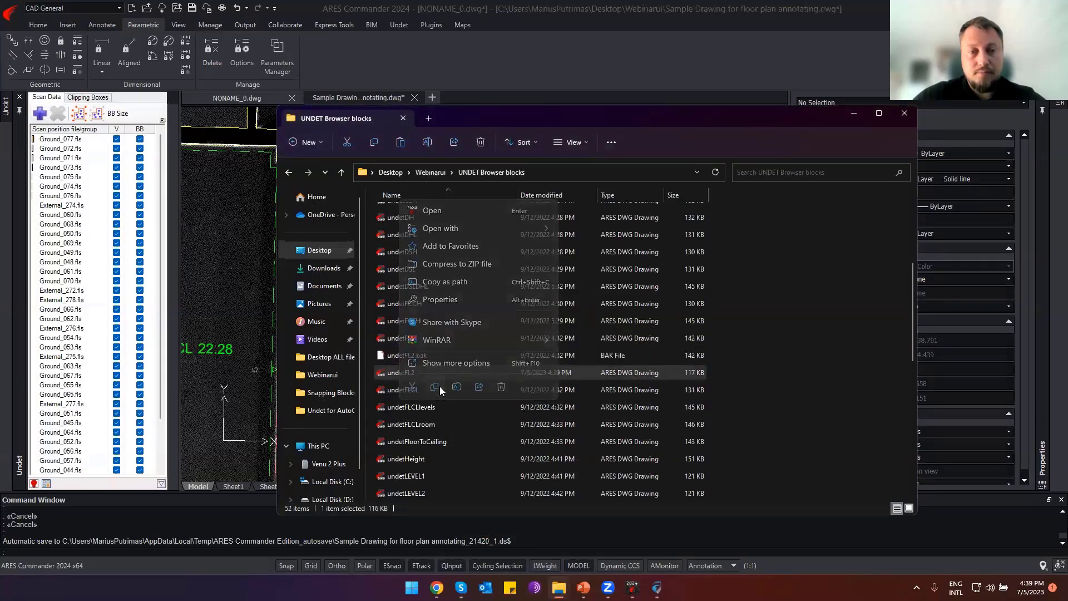
mouse_move(558, 587)
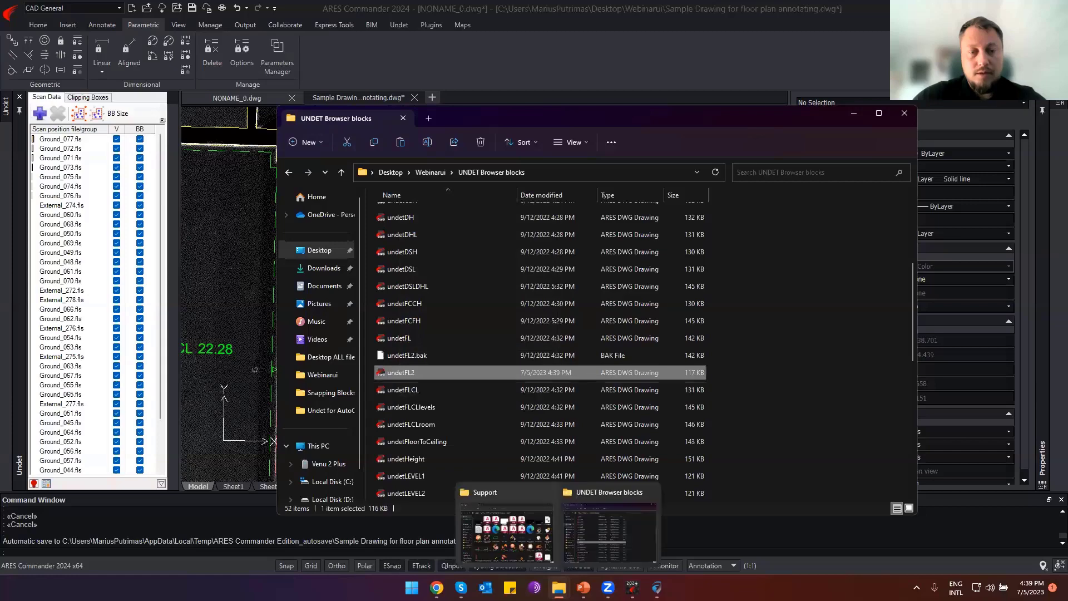
click(517, 537)
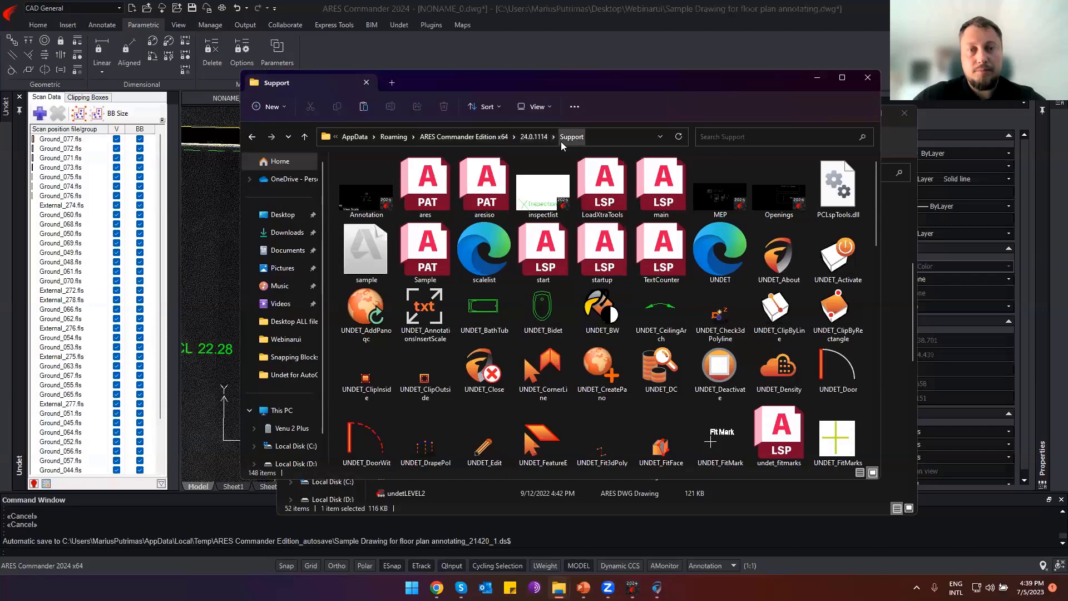
scroll(567, 203, down, 2)
scroll(566, 203, down, 10)
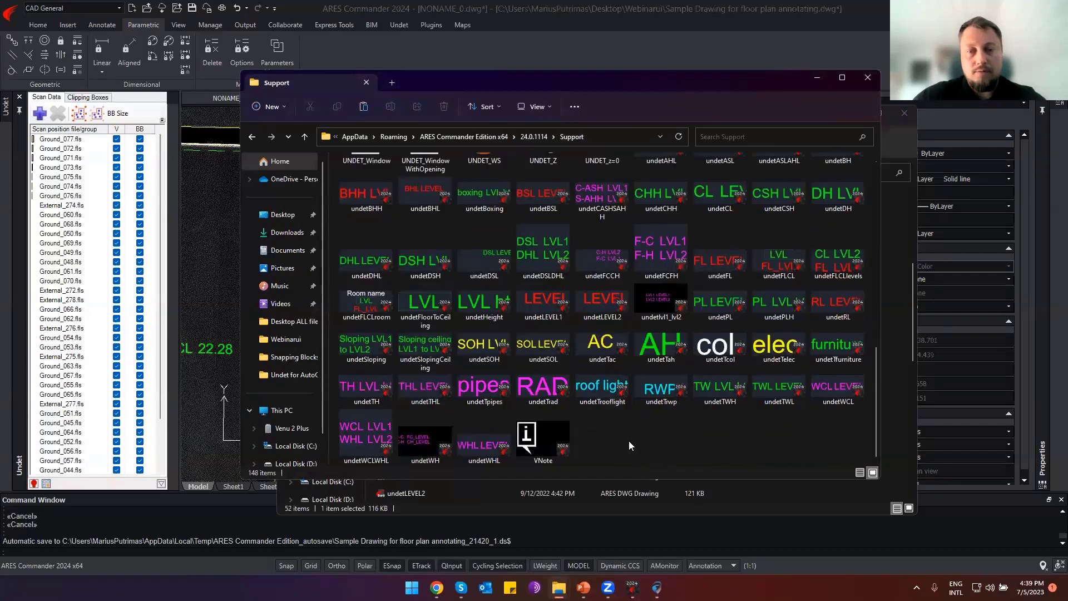
right_click(628, 441)
click(647, 456)
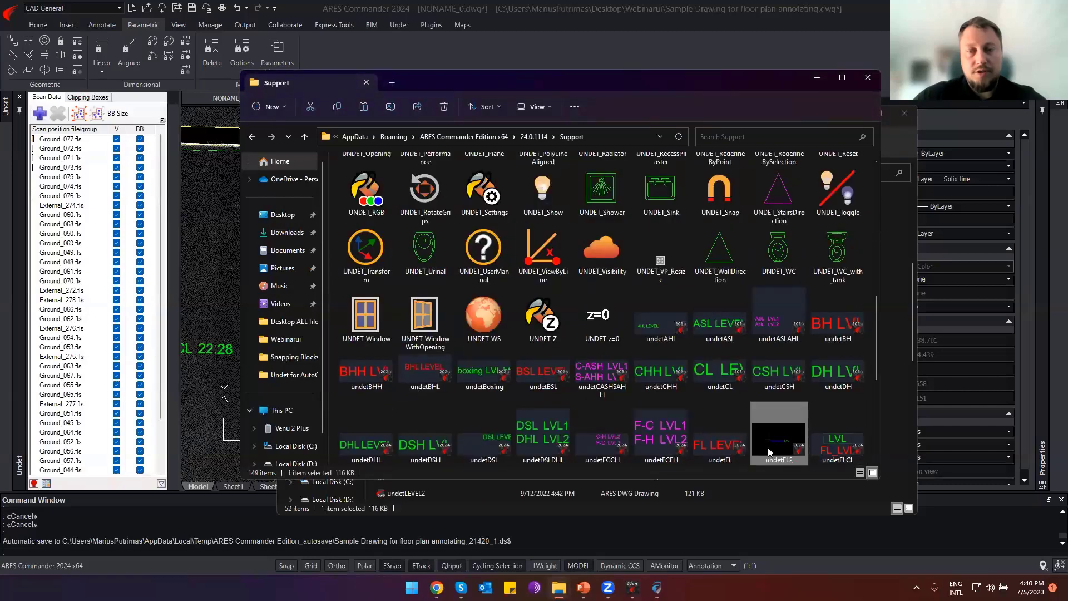
Switch to Undet Browser, open its script options, and copy the script value of the Floor level (FL) entry.
click(592, 23)
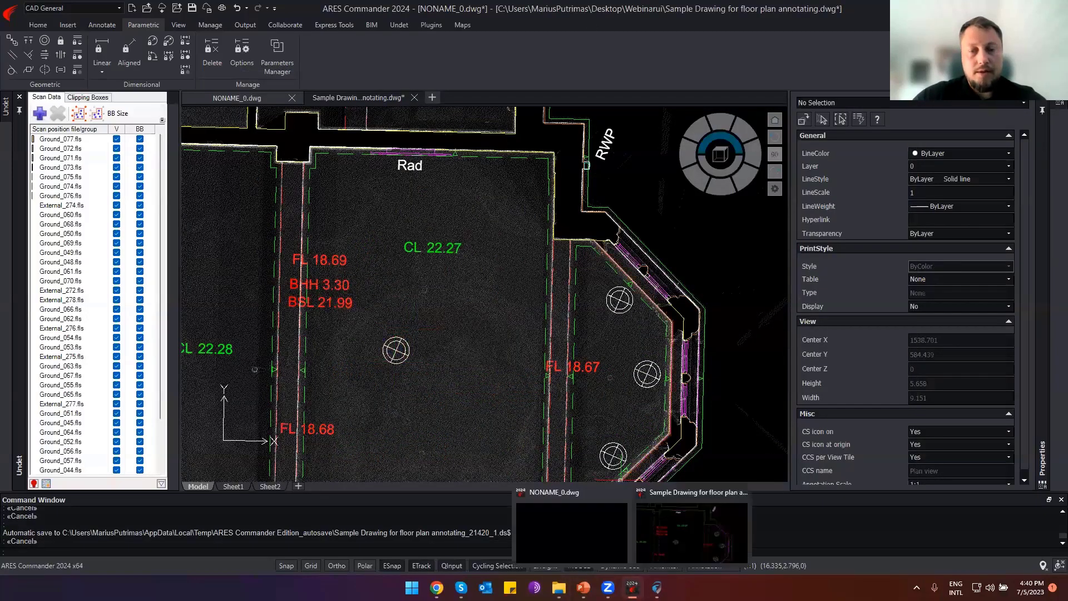
click(657, 587)
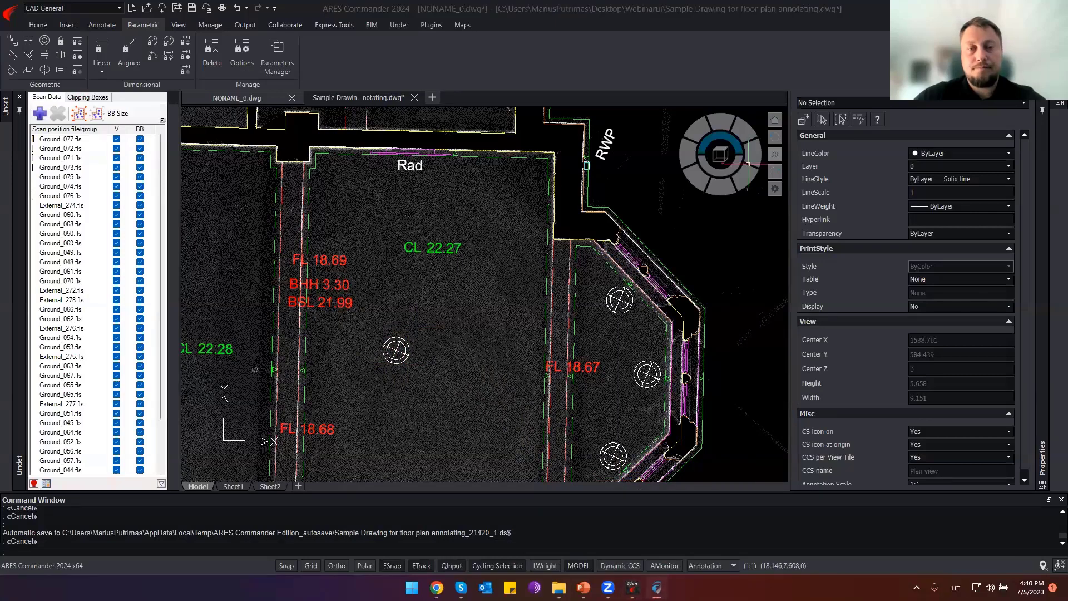
click(492, 131)
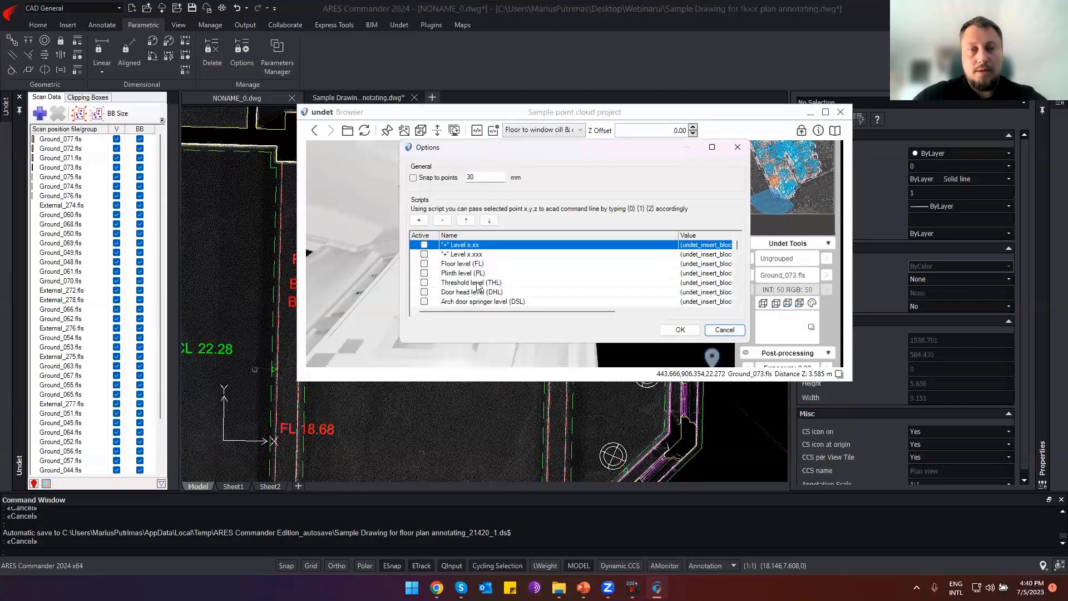
click(472, 265)
drag(486, 310, 643, 309)
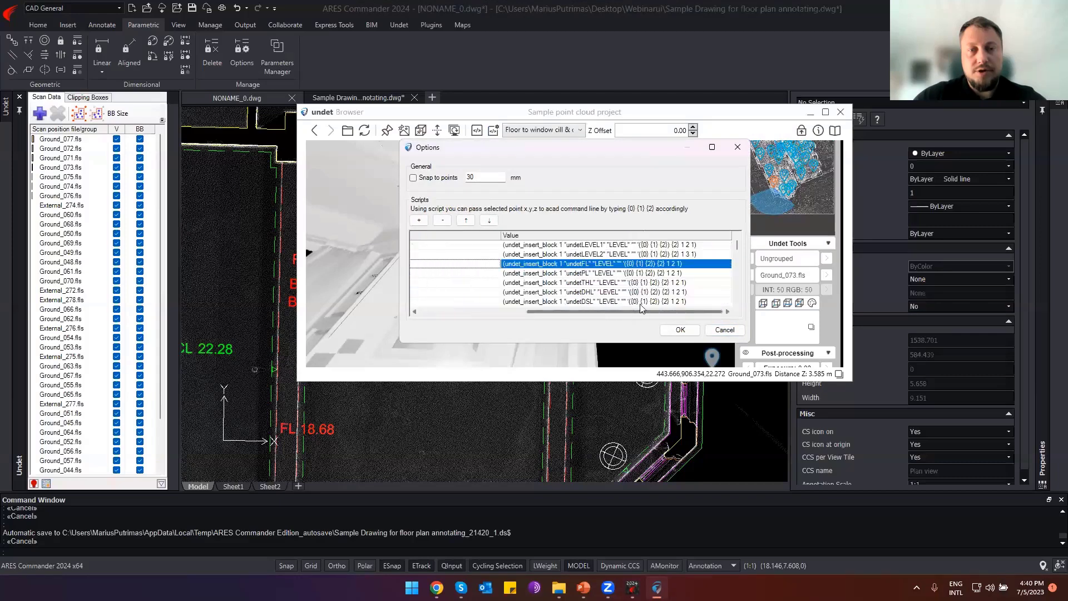
double_click(695, 254)
click(640, 263)
click(639, 263)
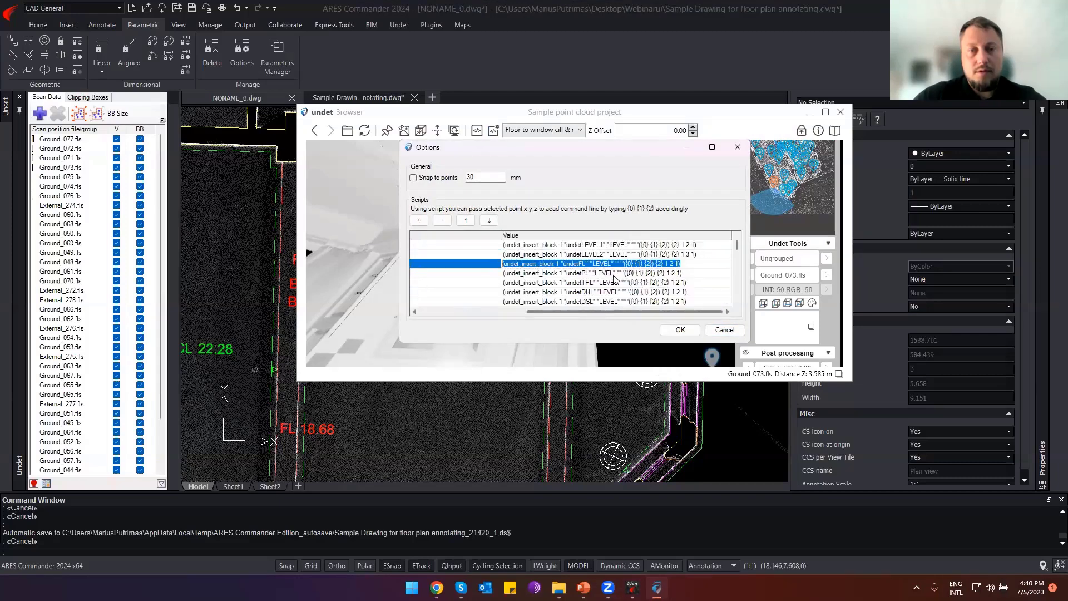
right_click(597, 265)
click(624, 301)
Add a new script entry at the end of the script list and name it "Floor level block".
drag(604, 311, 429, 311)
click(439, 292)
scroll(472, 273, down, 5)
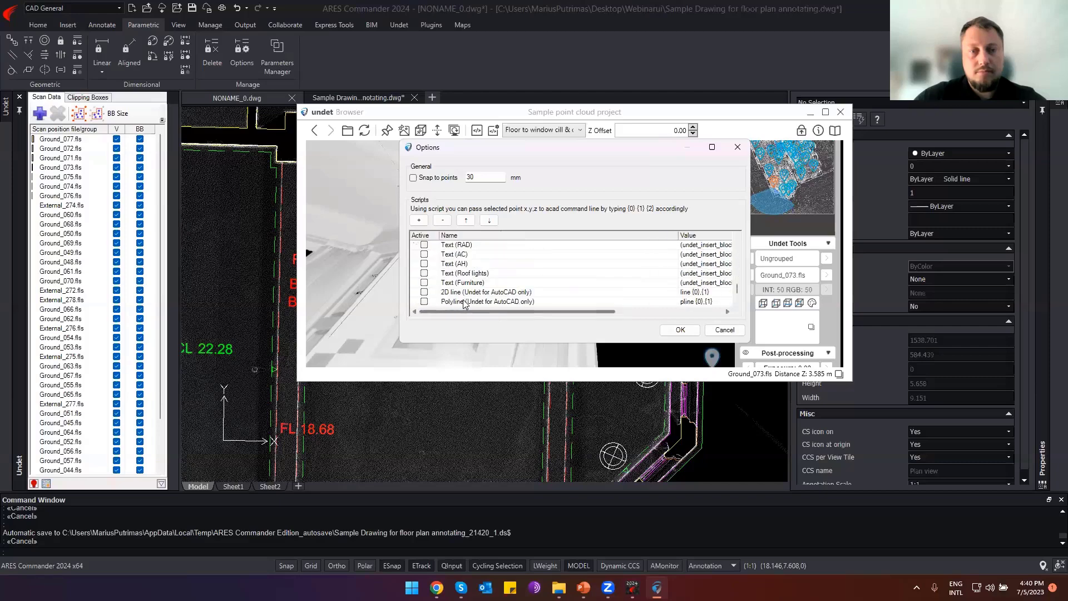
click(418, 222)
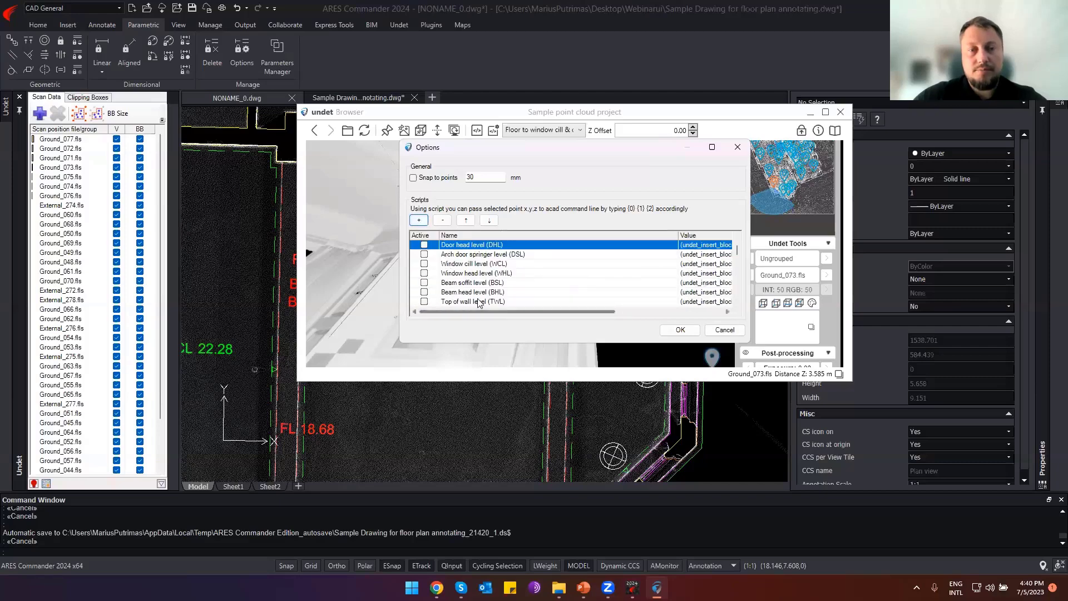
drag(735, 257, 737, 303)
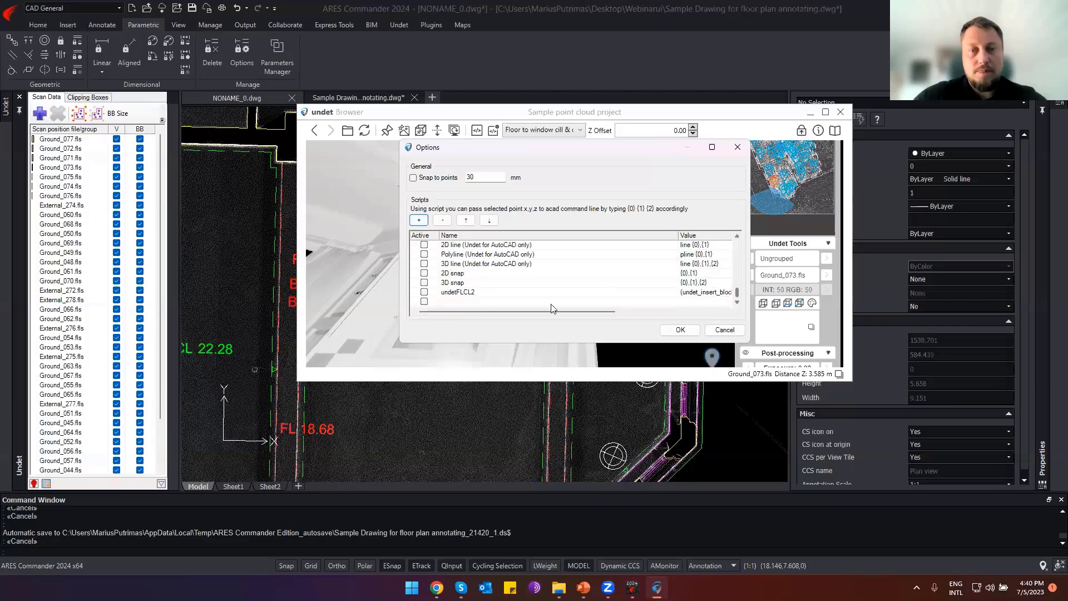
click(489, 301)
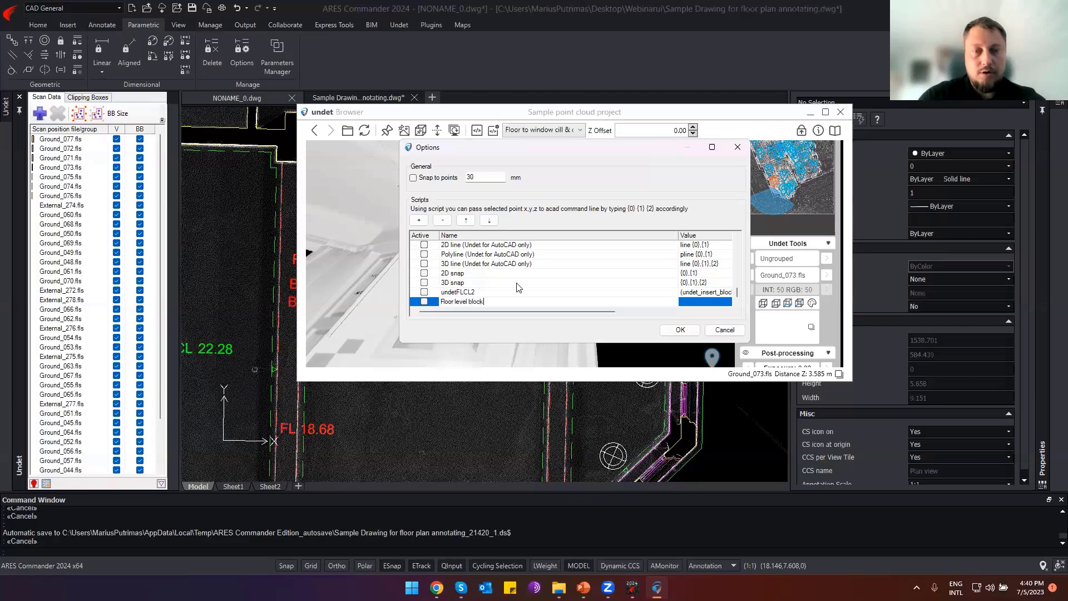
key(Return)
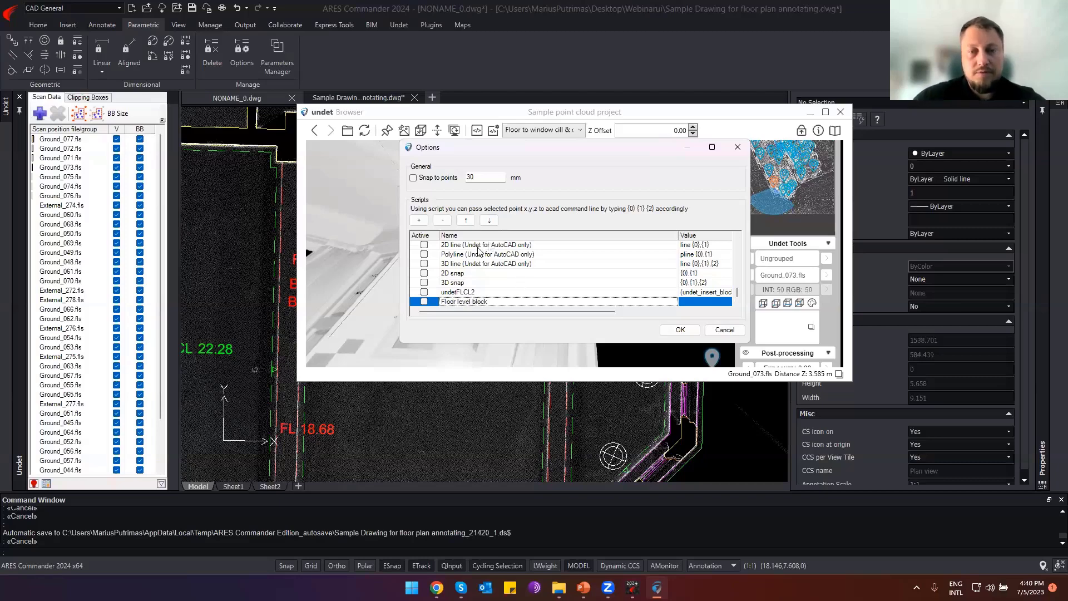
Set the Floor level block script value to (undet_insert_block 1 "undetFL2" "LVL" "" '({0} {1} {2}) {2} 1 2 1) and accept the options.
key(ctrl+v)
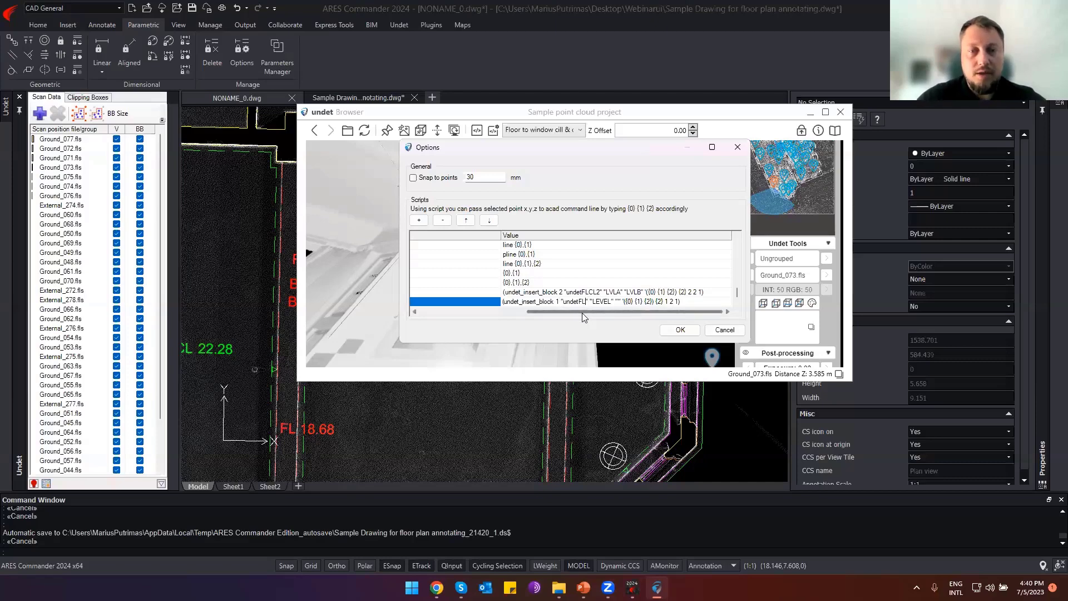
text(2)
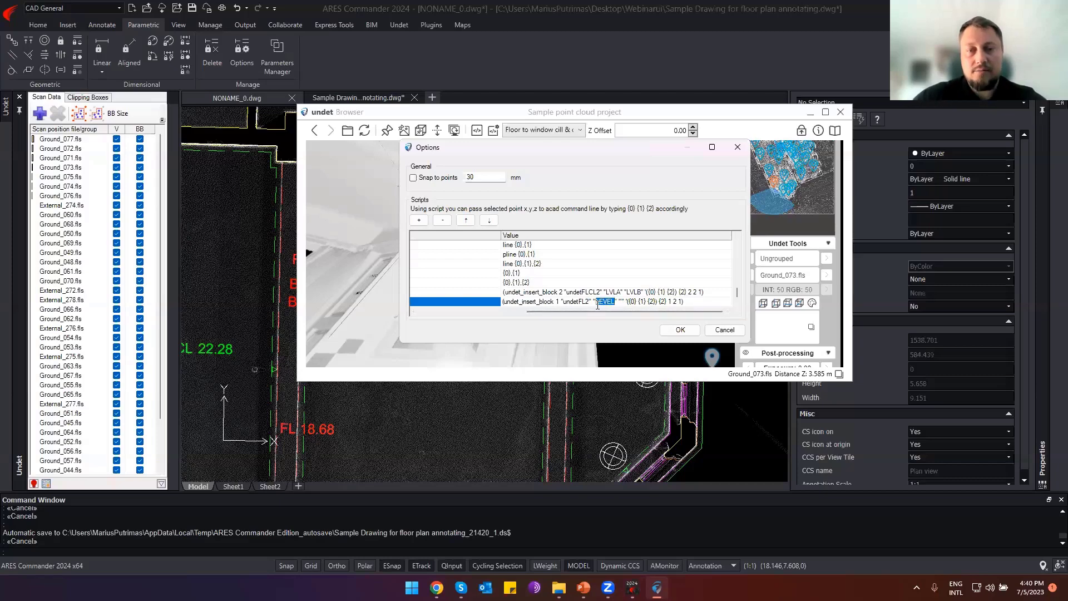
text(LV)
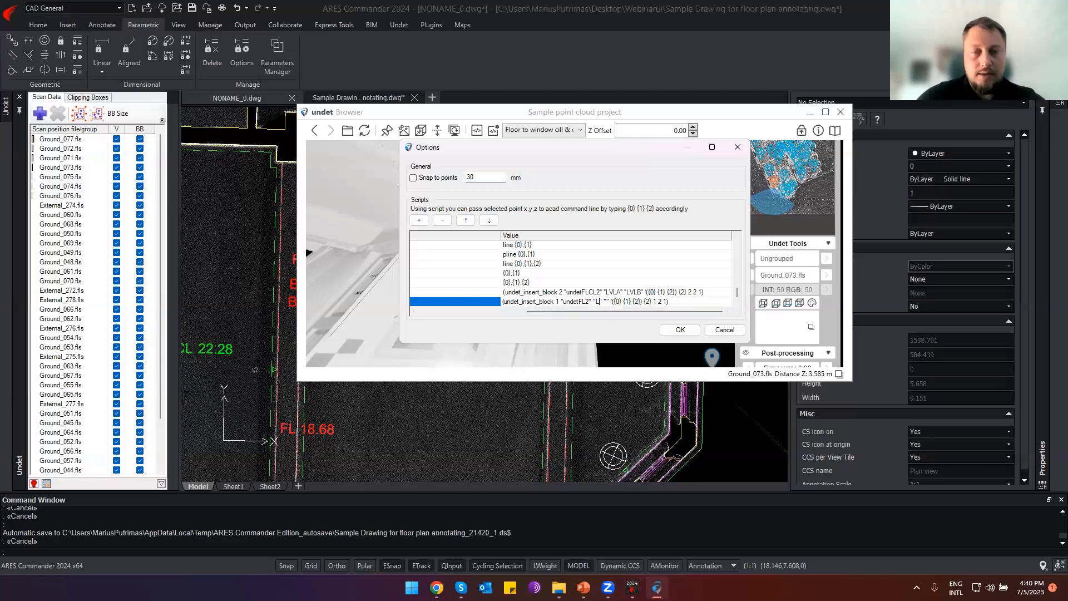
text(L)
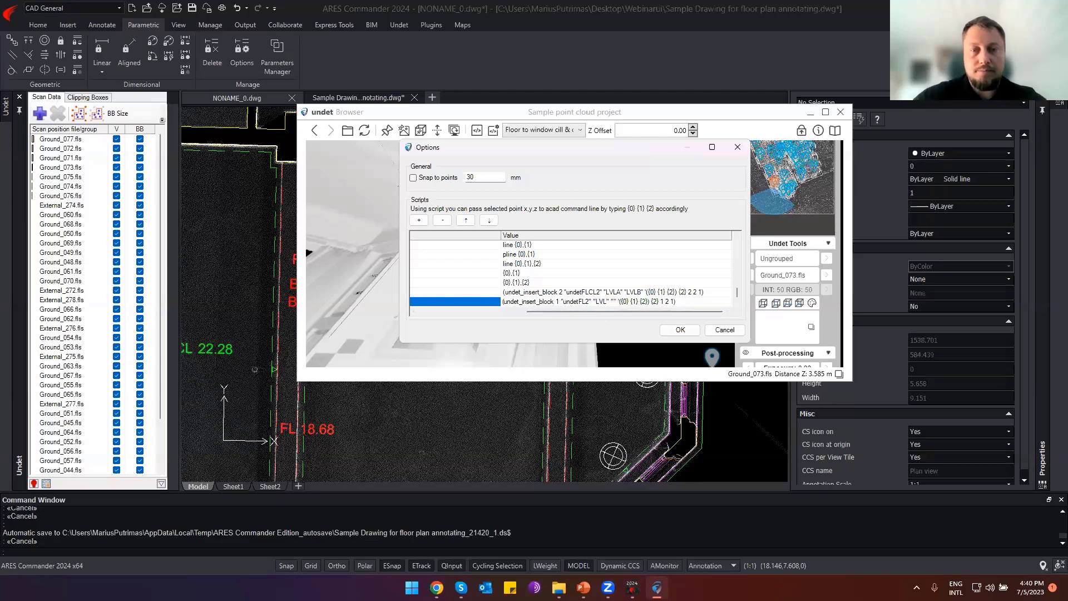
click(679, 330)
Make Floor level block the current script for annotating points in the Ground_073 scan.
click(550, 130)
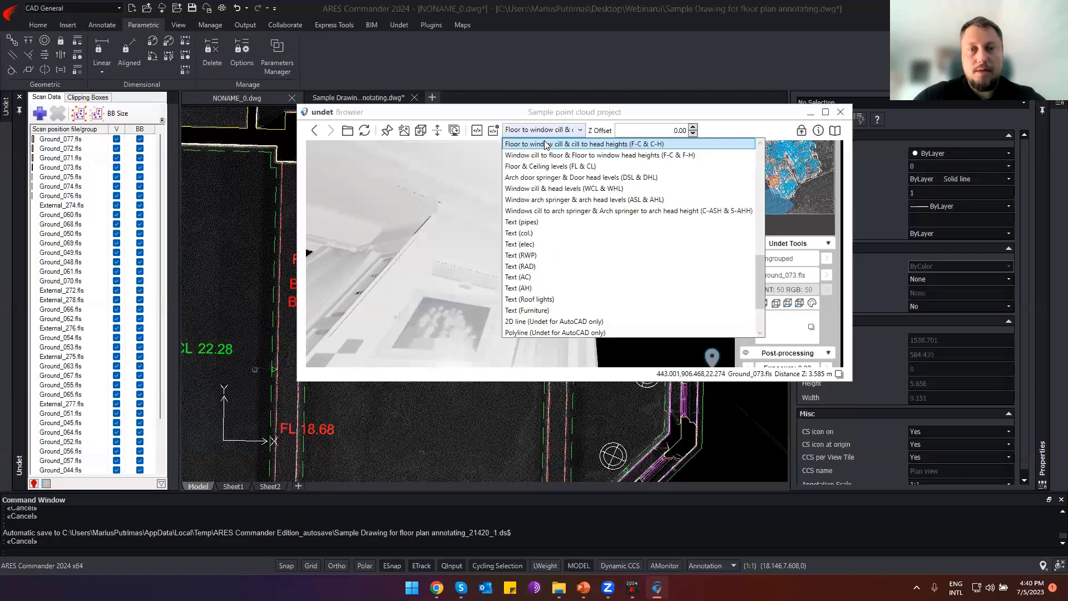
scroll(567, 267, down, 2)
click(554, 321)
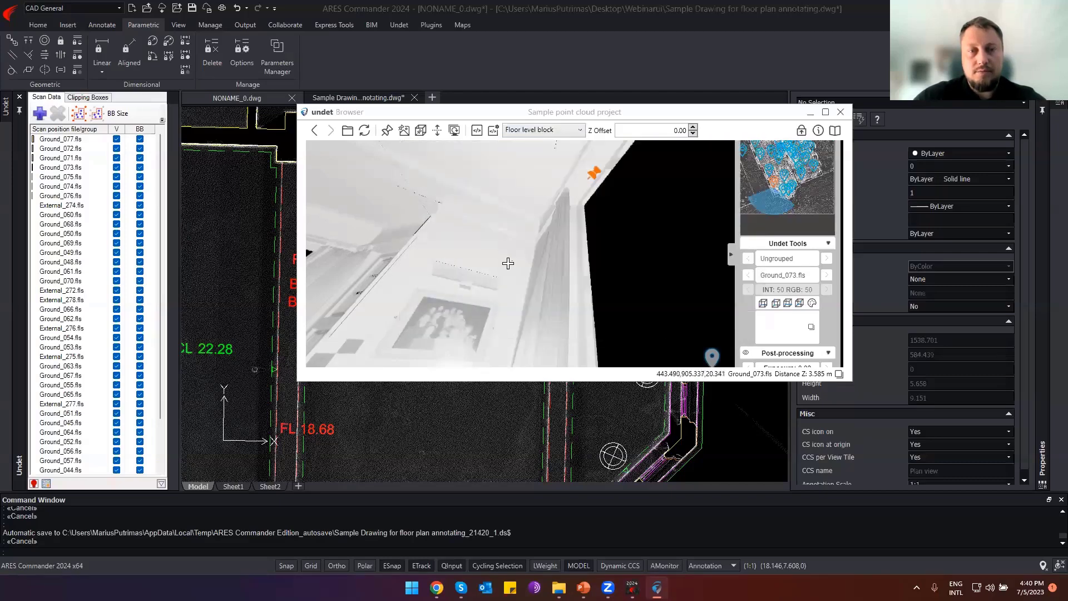
drag(506, 262, 523, 281)
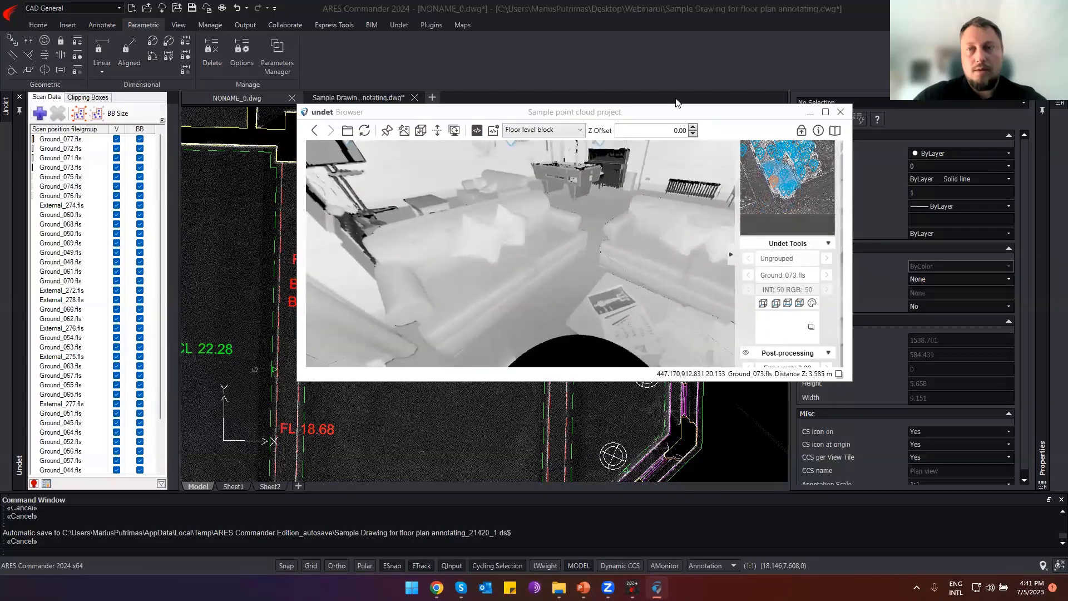
Move the Undet Browser window aside and insert the floor level block at a floor point between the sofas in the Ground_073 scan.
drag(676, 103, 870, 40)
scroll(715, 413, down, 5)
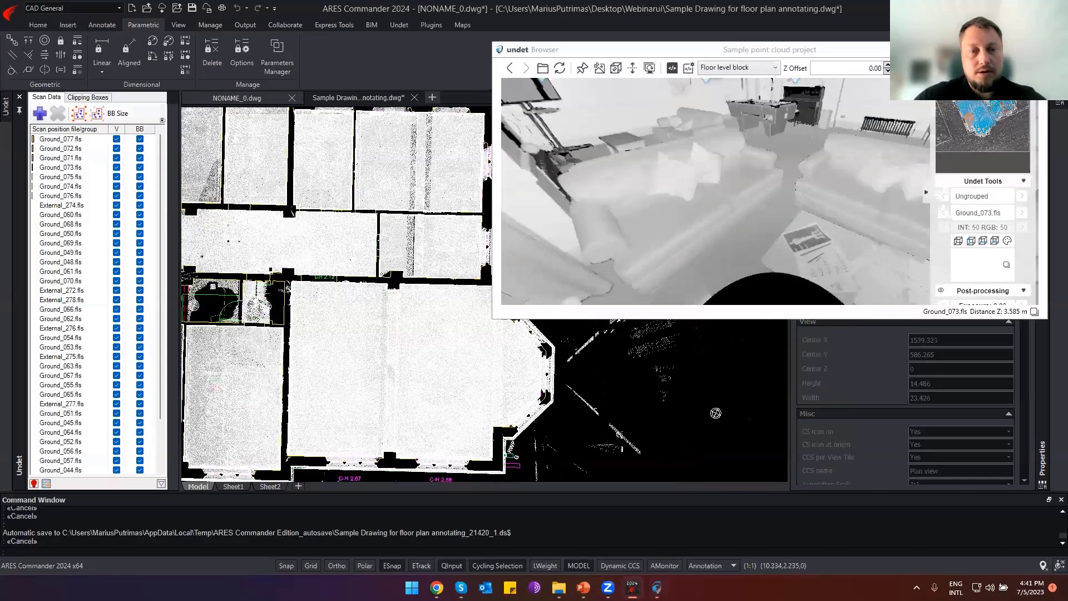
scroll(715, 412, up, 3)
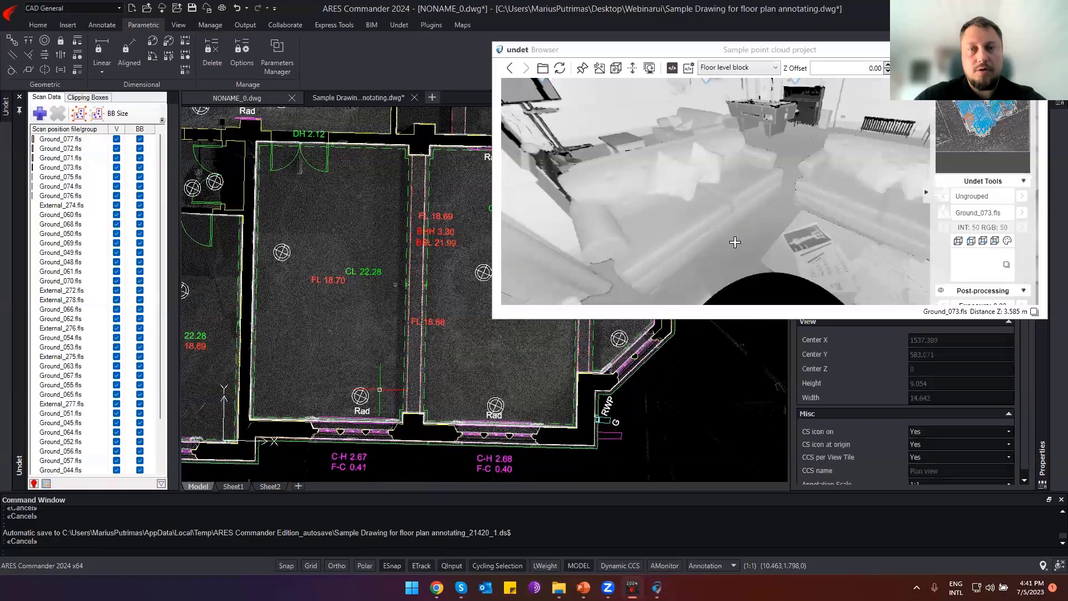
click(735, 242)
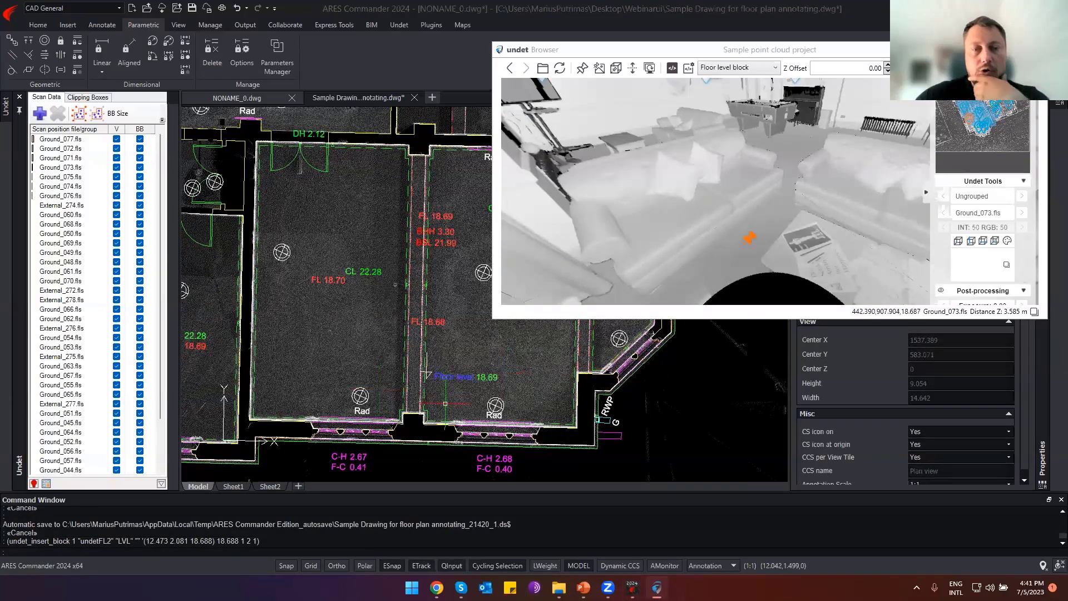
Examine the inserted floor level block in the plan, including its symbol, text, properties and LVL attribute.
scroll(445, 403, up, 3)
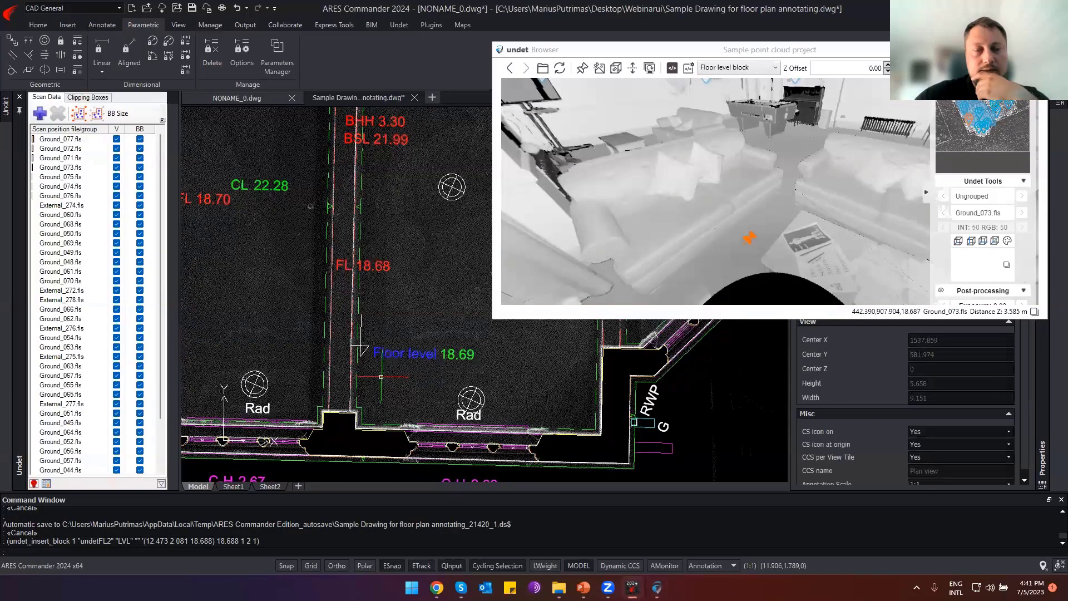
scroll(411, 376, up, 3)
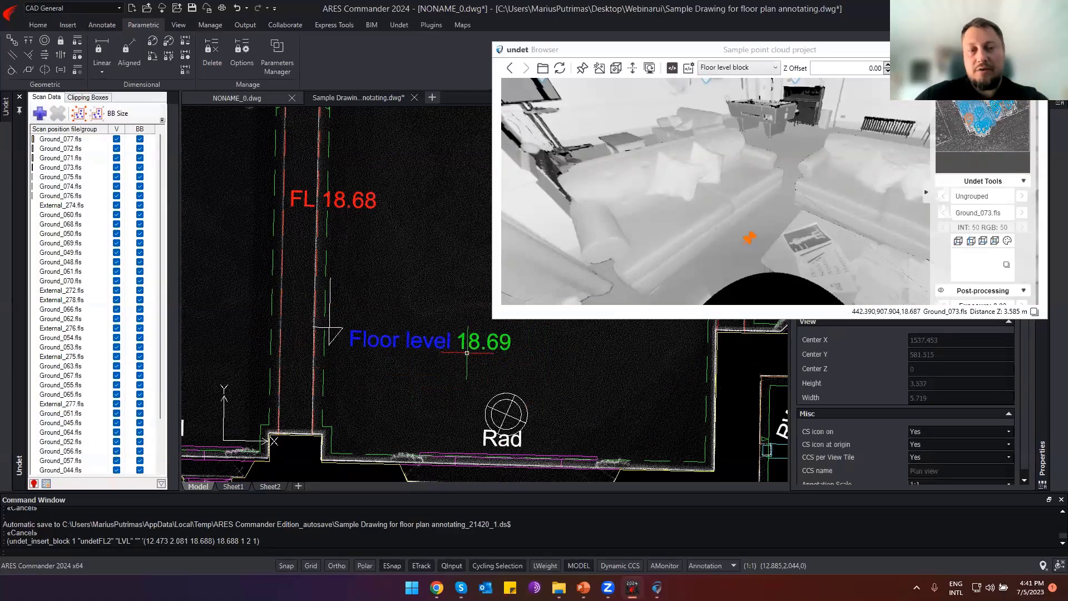
scroll(328, 346, up, 2)
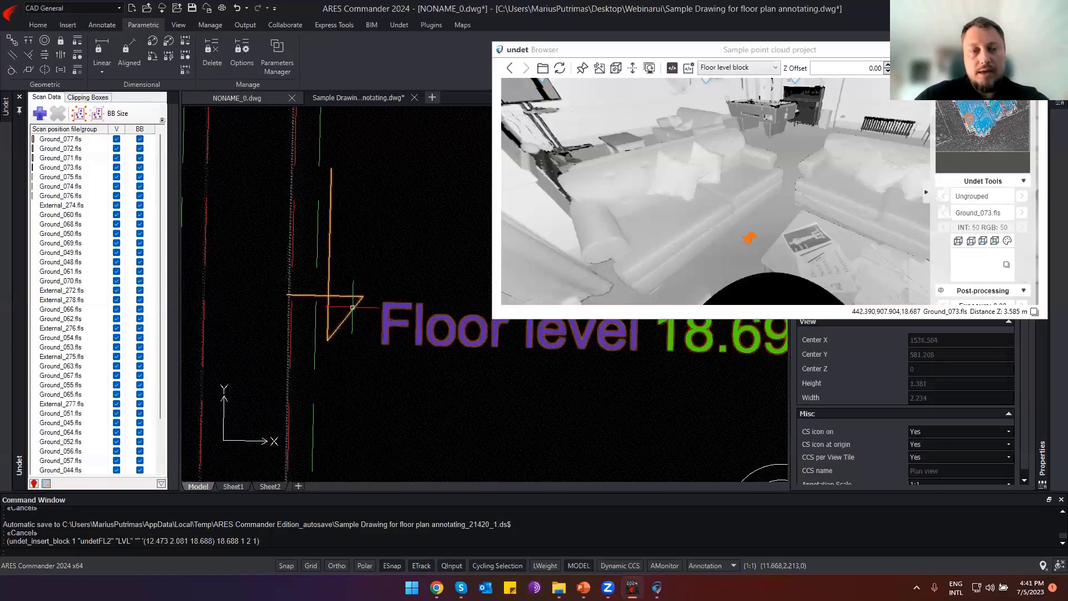
click(333, 333)
scroll(356, 333, down, 3)
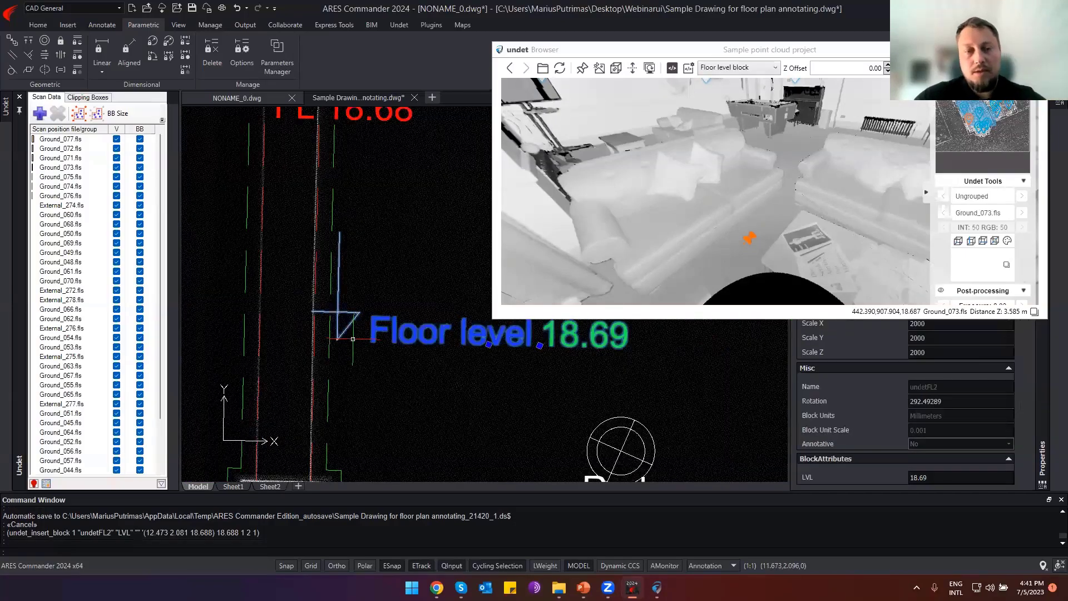
scroll(359, 336, down, 4)
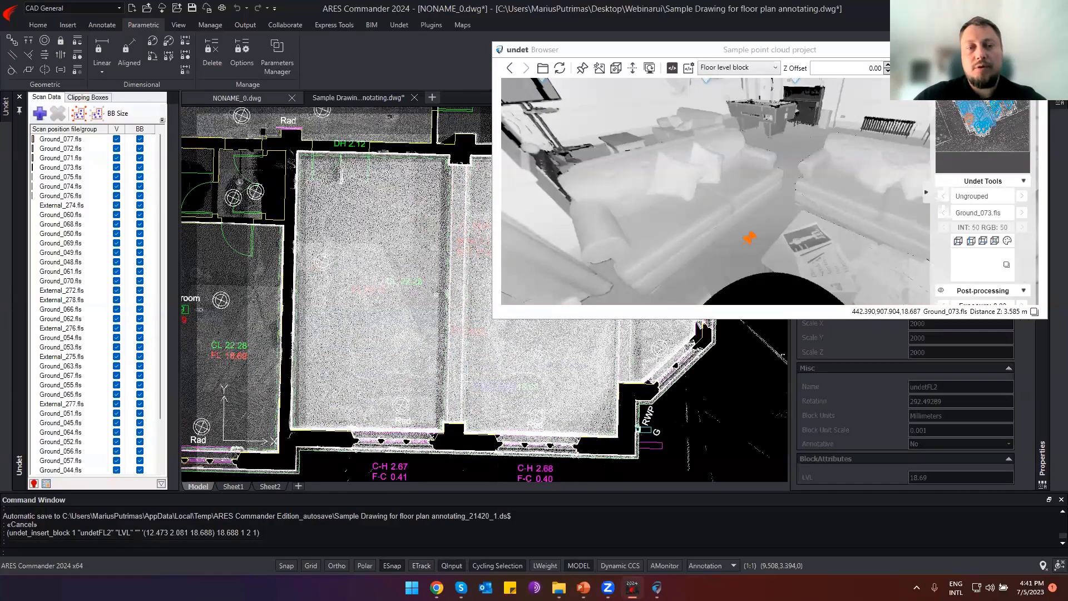
key(Escape)
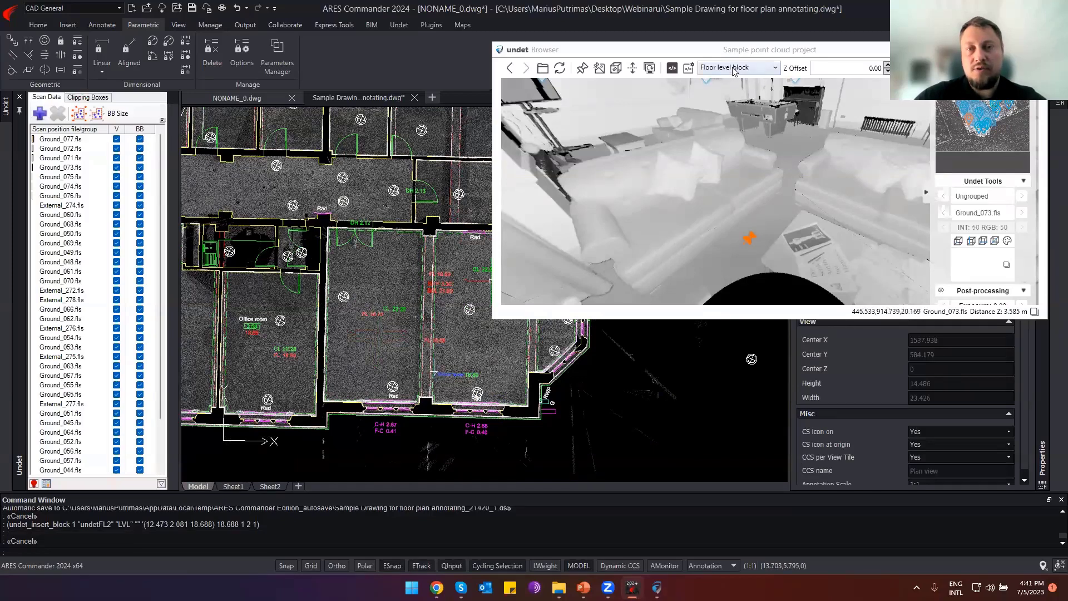
Review the available annotation scripts in Undet Browser and make Text (elec) the current one.
click(735, 67)
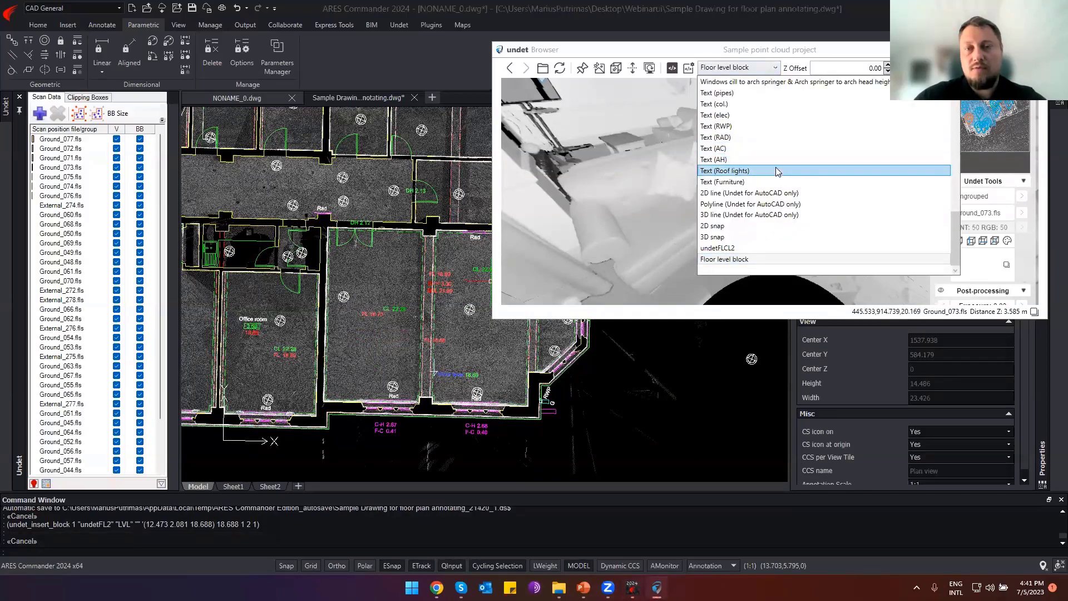
scroll(777, 173, up, 6)
scroll(771, 183, down, 3)
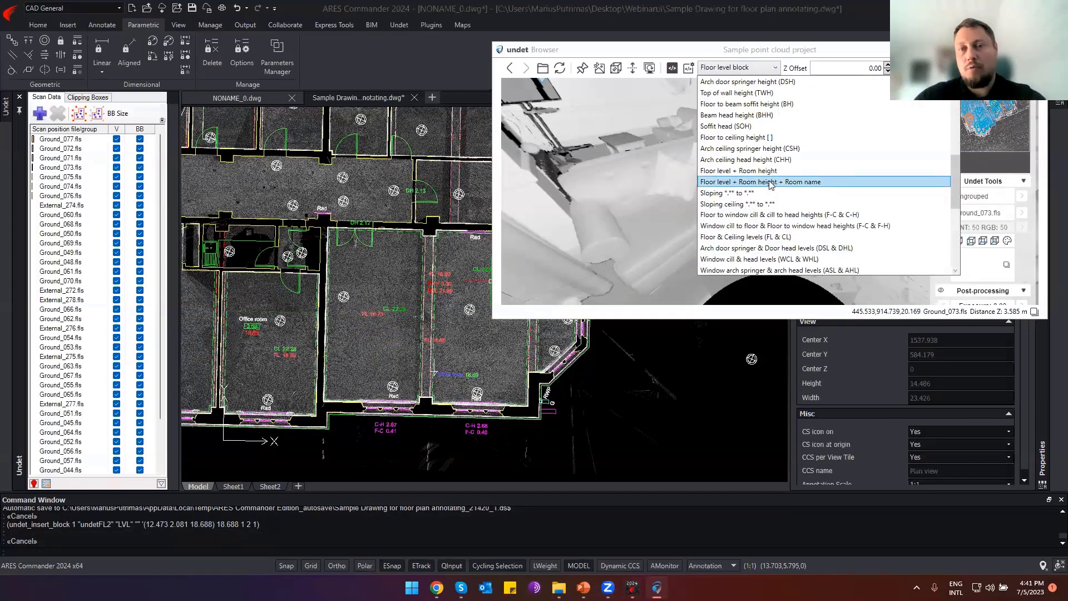
scroll(770, 184, up, 5)
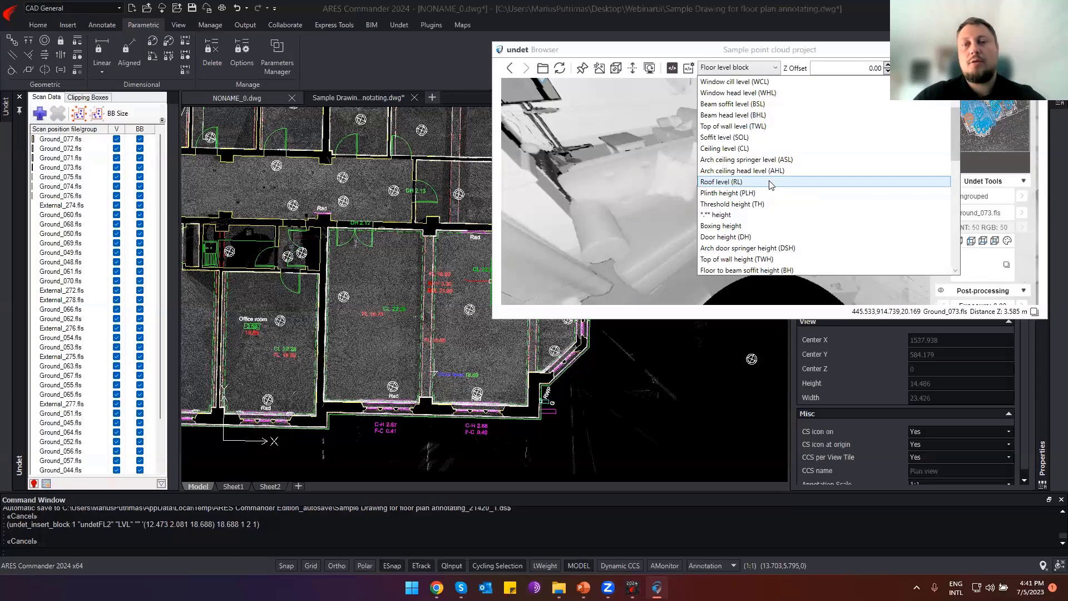
key(Up)
key(Up)
key(Up)
key(Up)
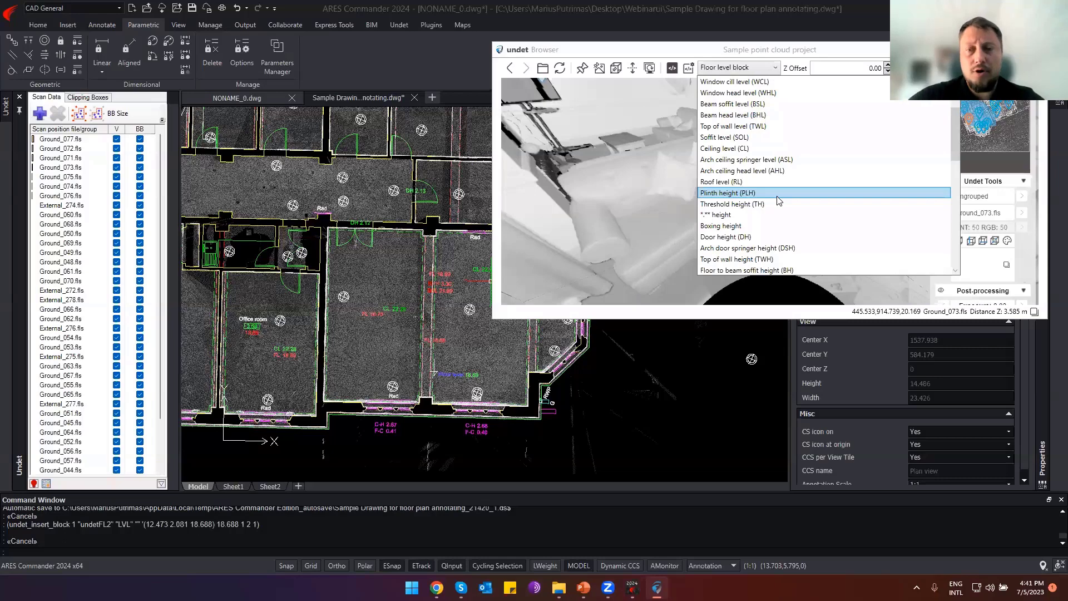
scroll(779, 200, down, 10)
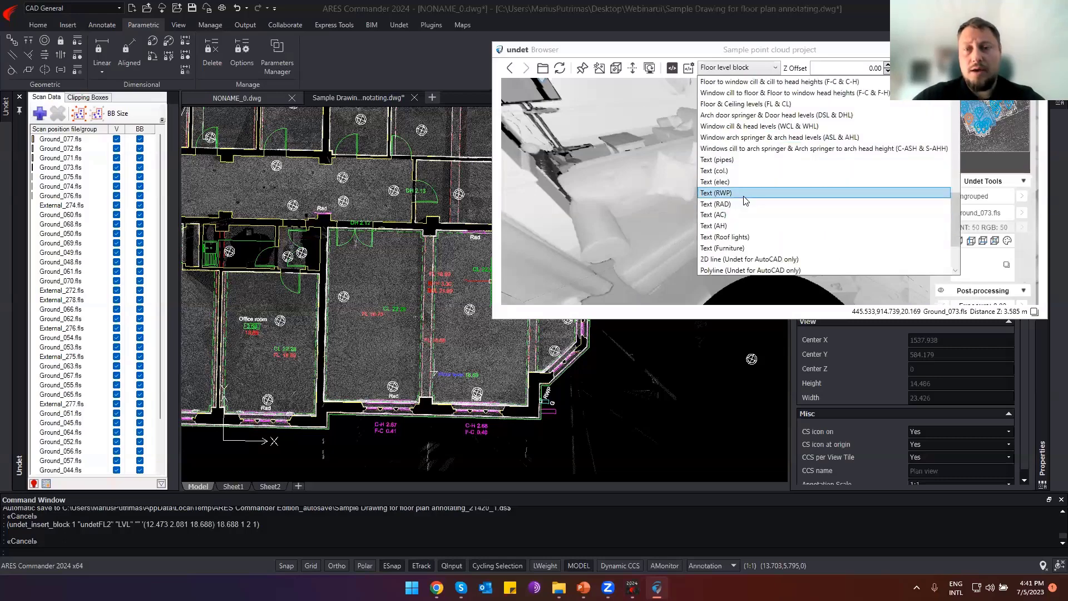
click(718, 181)
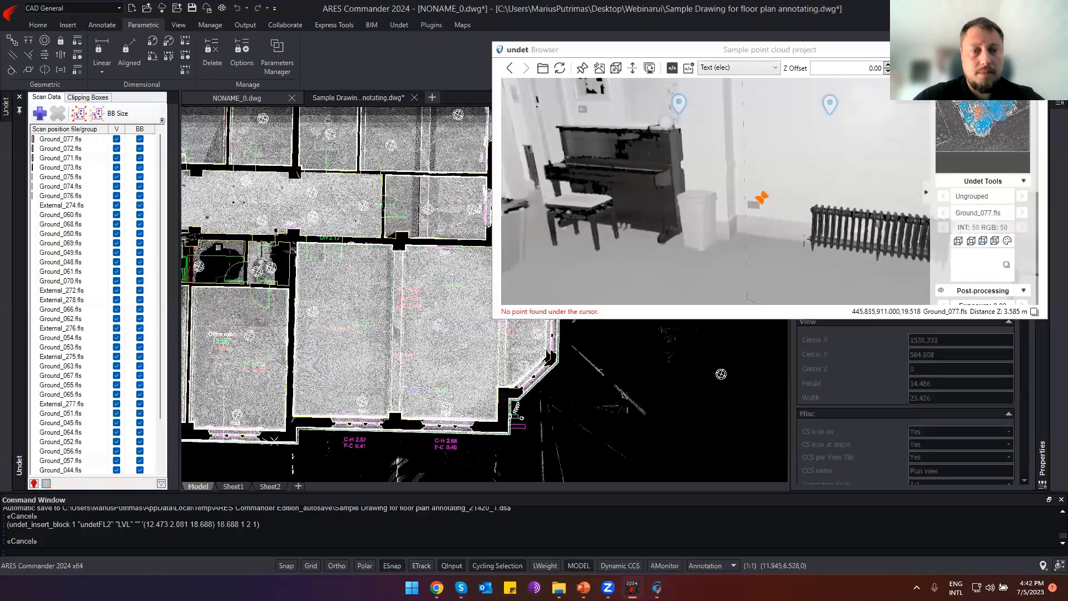
Place an electrical text label at the wall socket between the bin and the radiator in the Ground_077 scan.
scroll(484, 244, up, 3)
click(745, 200)
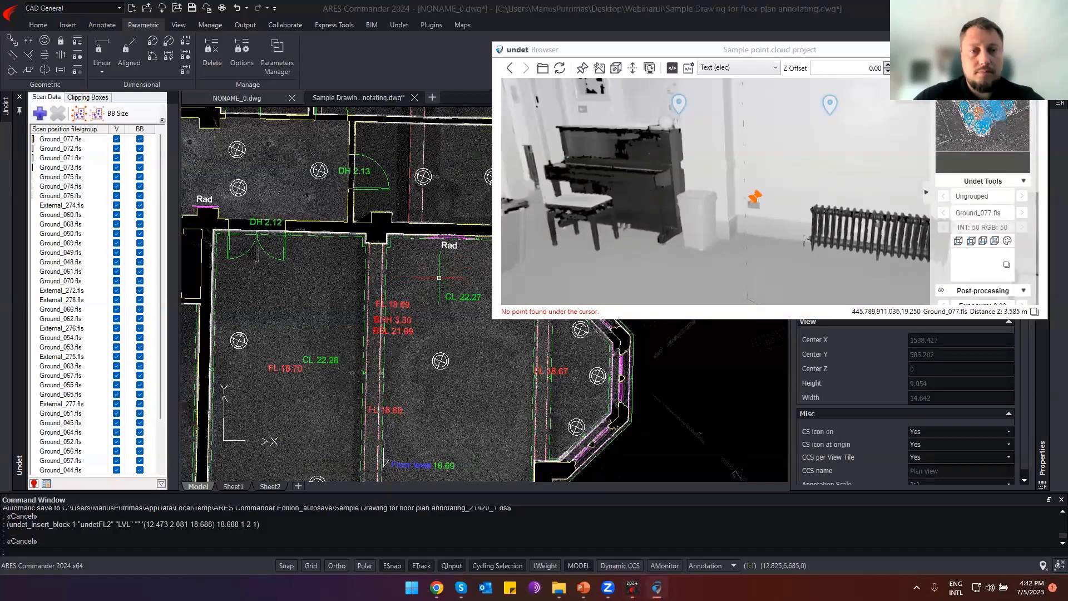
scroll(408, 252, up, 6)
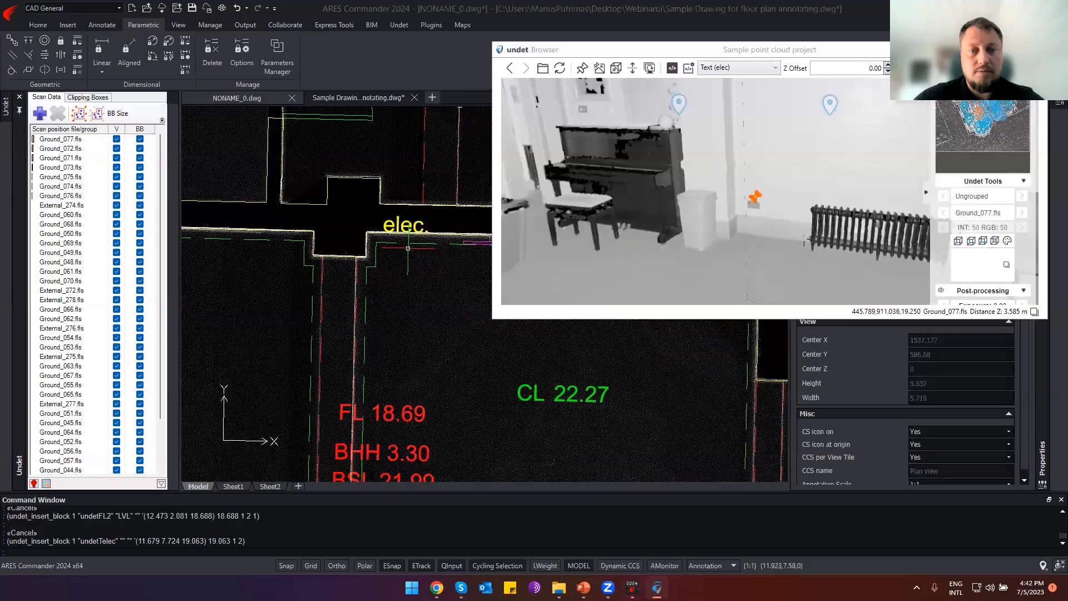
scroll(401, 229, down, 6)
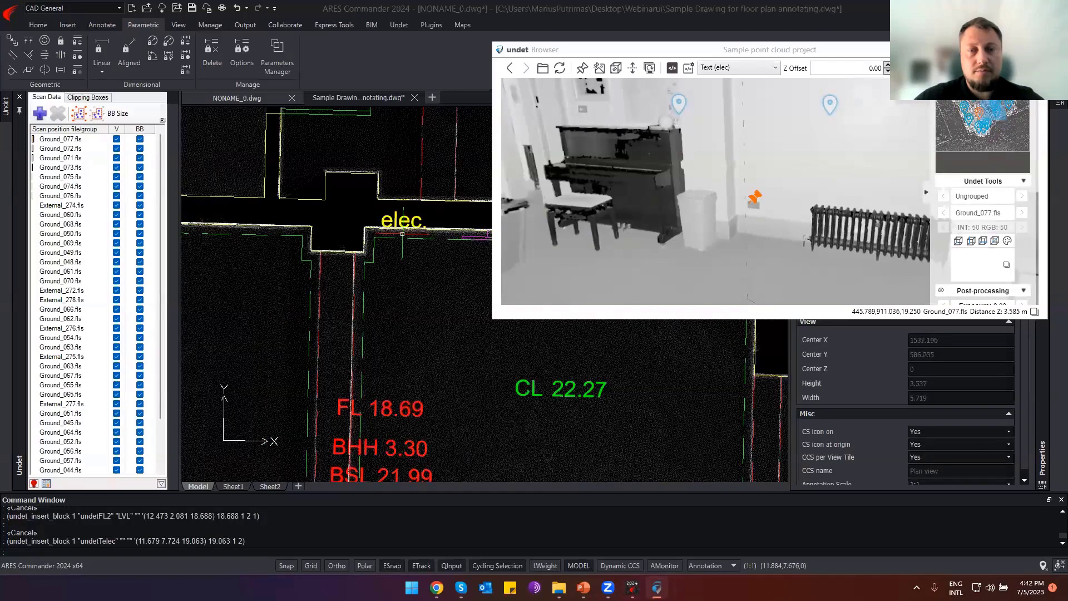
Place another electrical text label at the socket beside the television in the Ground_077 scan and check it in the plan.
mouse_move(517, 223)
mouse_down()
mouse_move(577, 223)
mouse_move(613, 198)
mouse_up()
click(612, 199)
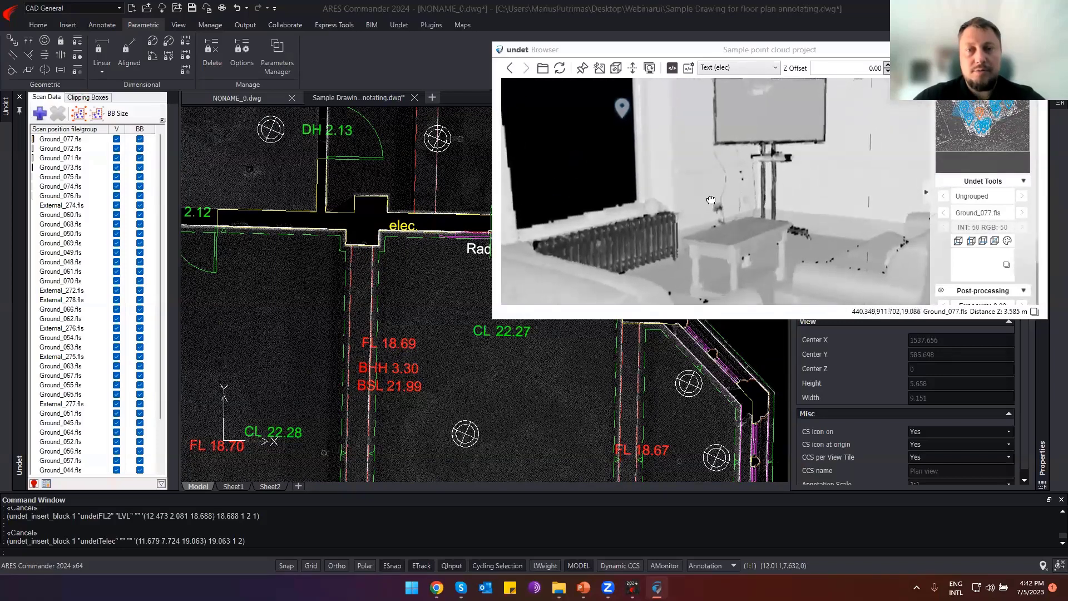
click(711, 200)
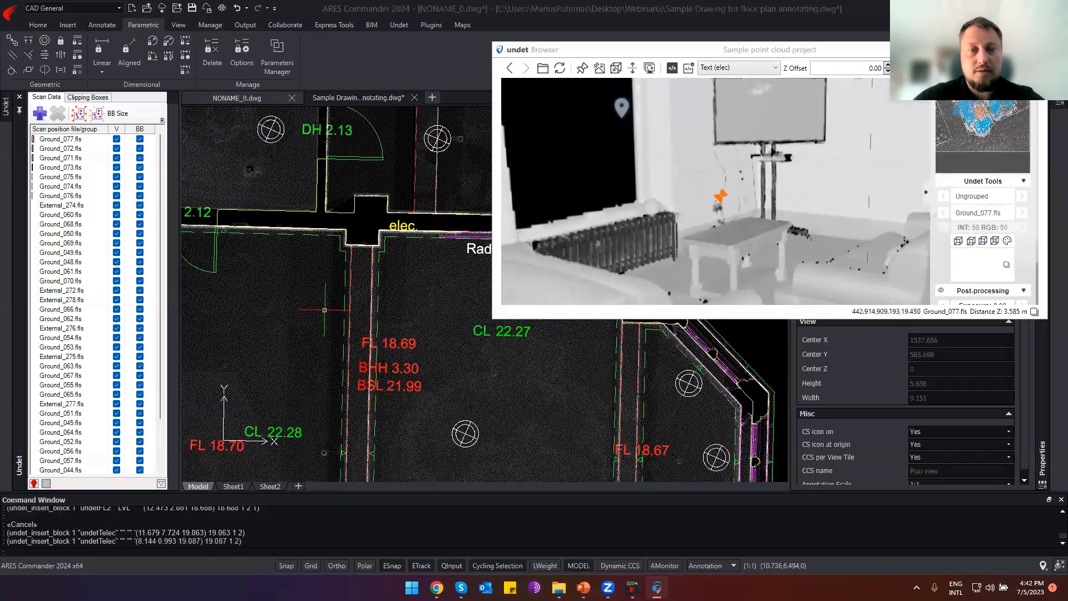
scroll(326, 312, down, 5)
scroll(366, 340, up, 10)
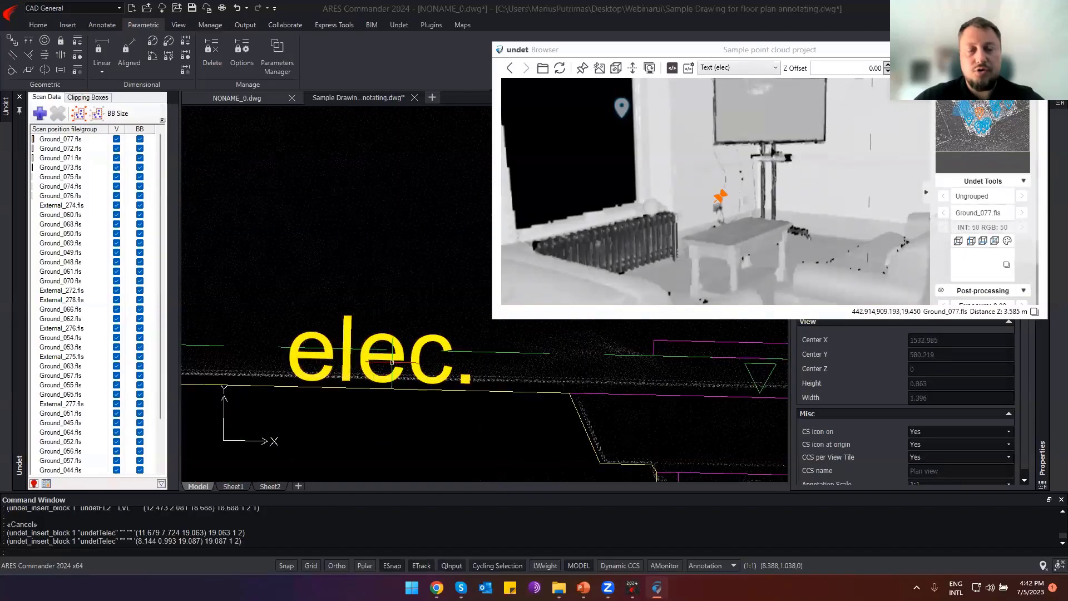
scroll(376, 405, down, 5)
scroll(376, 405, down, 3)
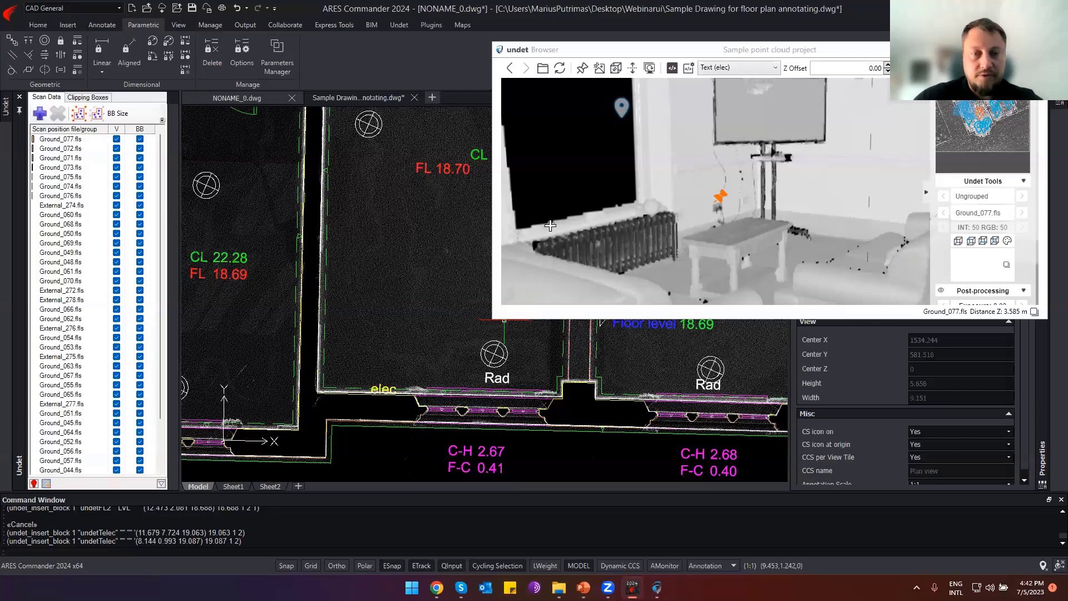
scroll(376, 309, down, 6)
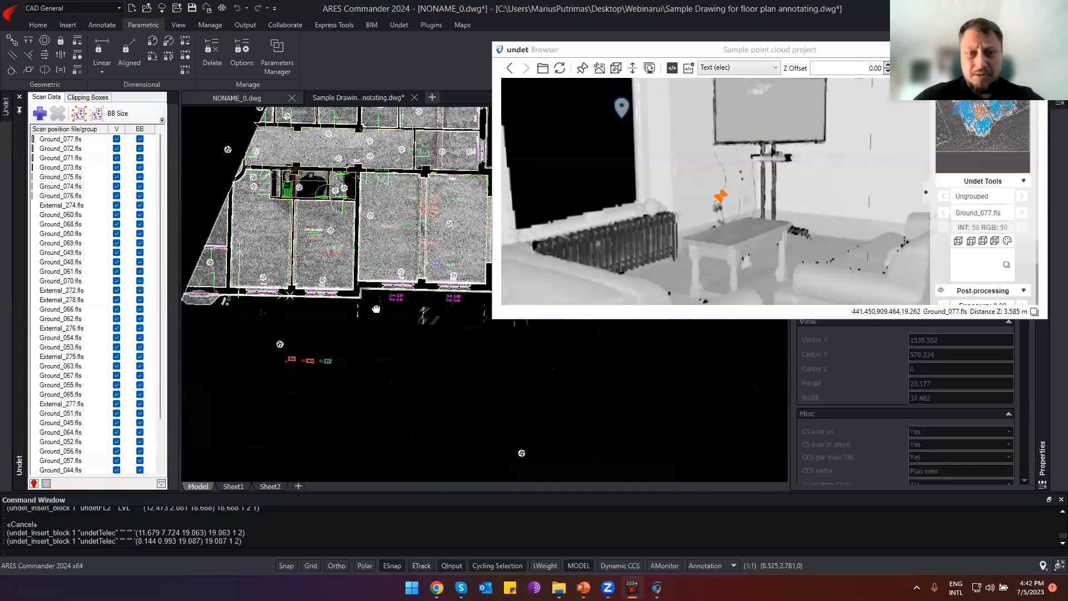
middle_drag(376, 308, 391, 402)
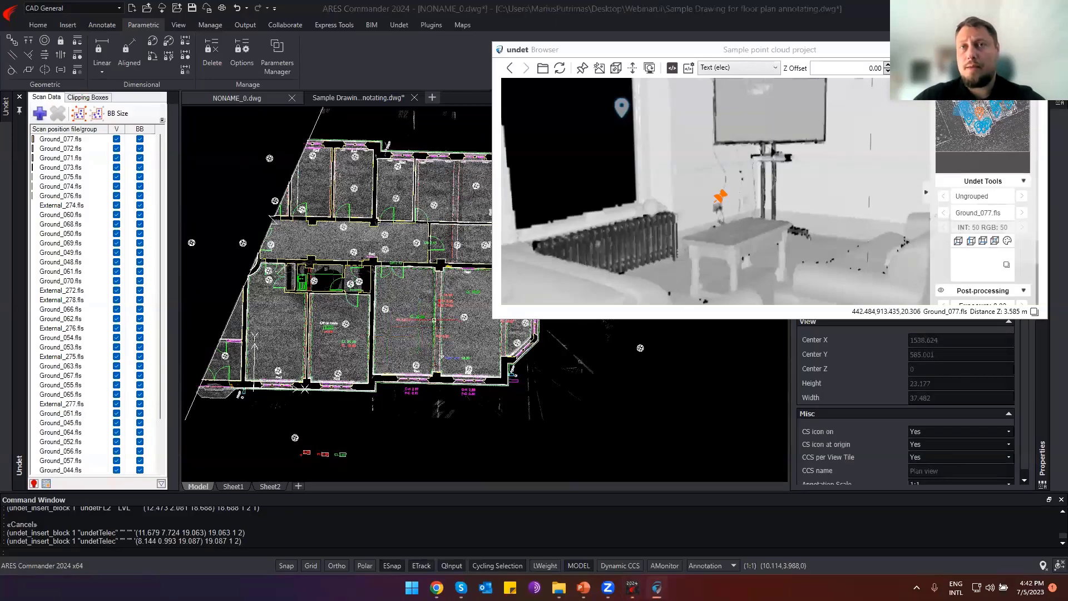
Close Undet Browser and the sample floor plan annotating drawing without saving its changes.
click(1034, 50)
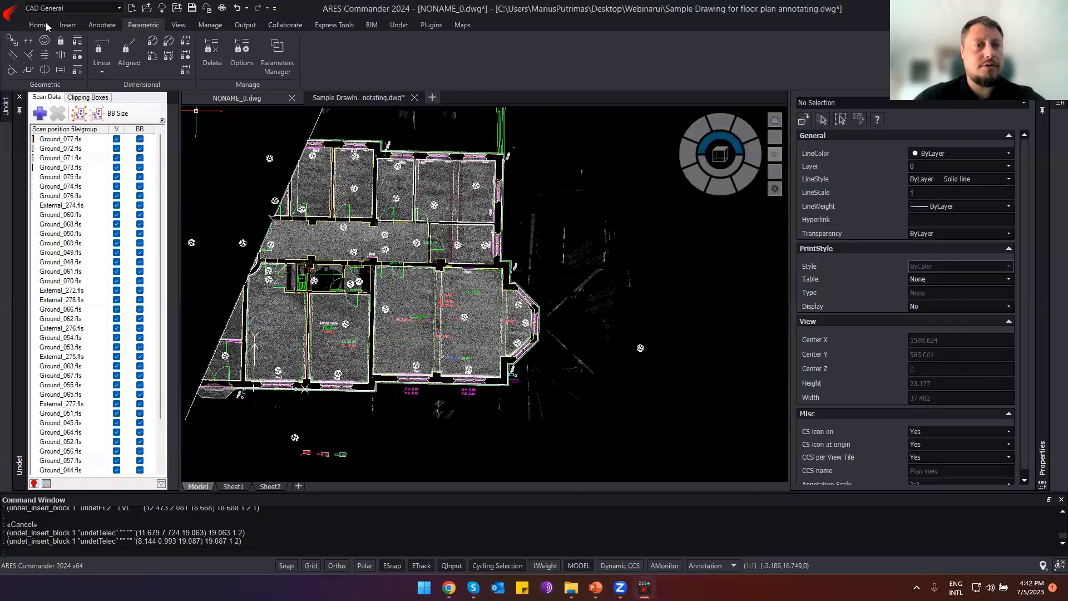
click(400, 24)
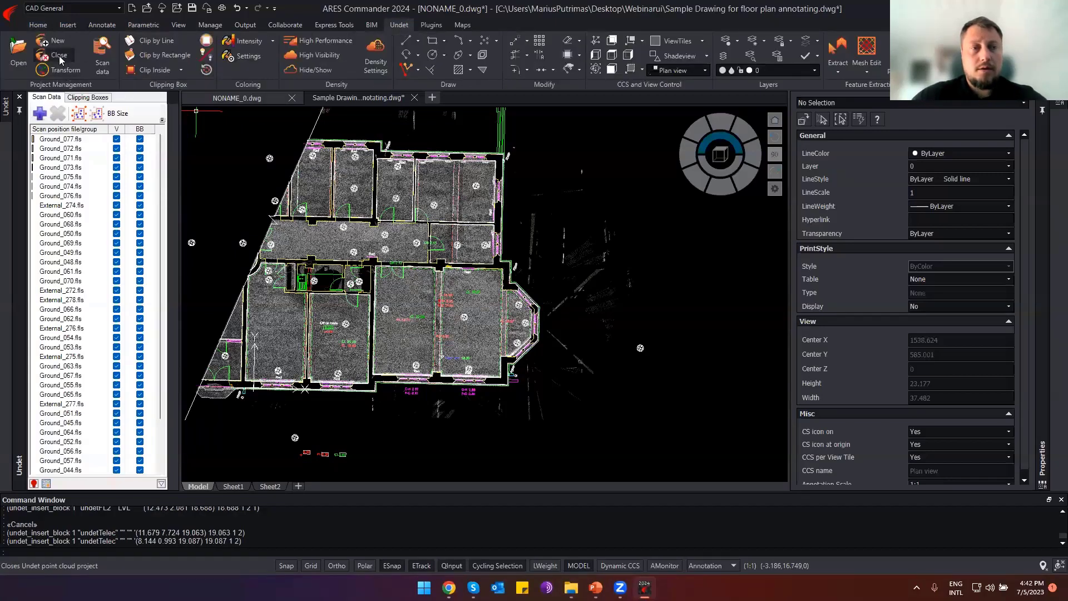
click(416, 97)
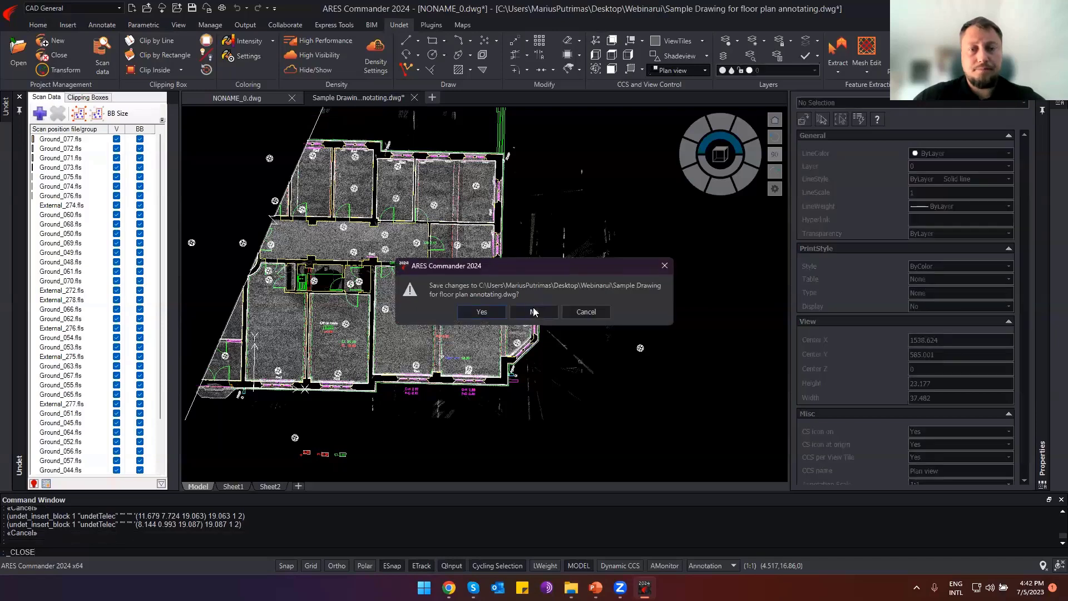
click(533, 311)
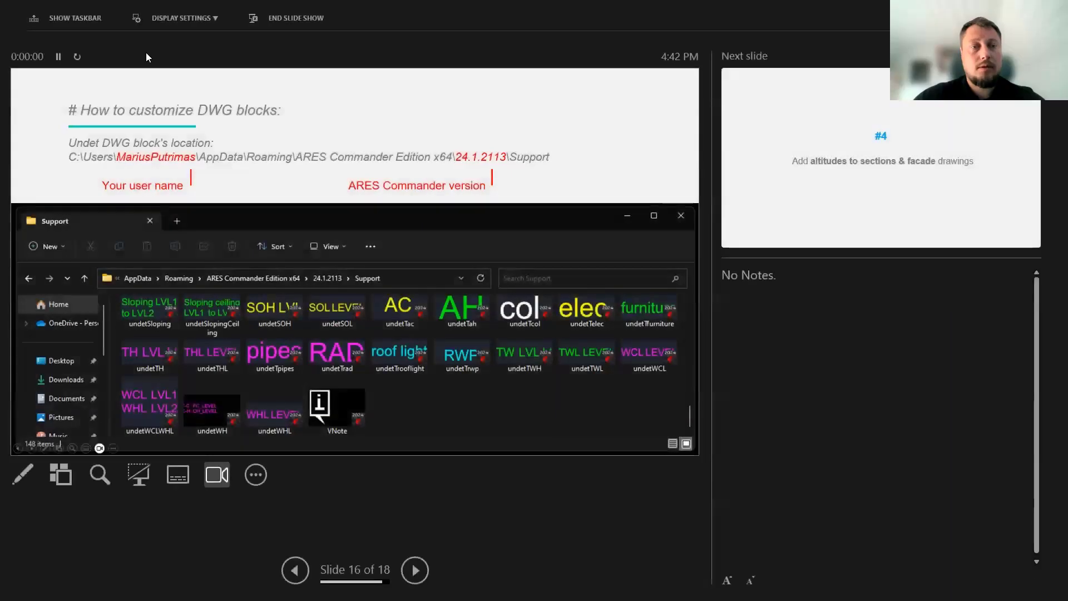
In the PowerPoint slide show, swap Presenter View and Slide Show and advance to the next slide.
click(183, 19)
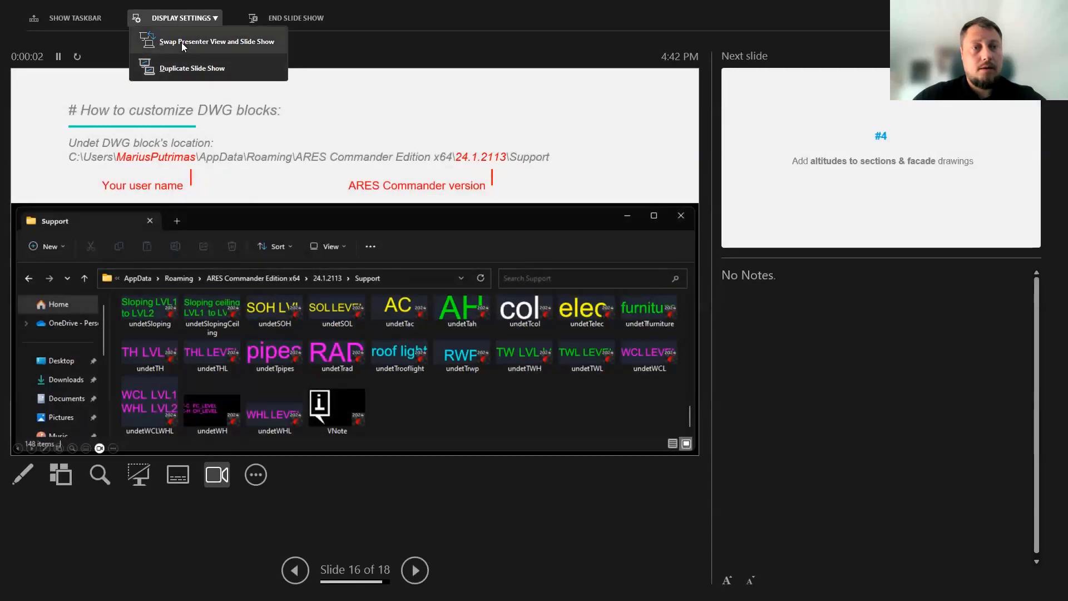
click(181, 42)
key(Right)
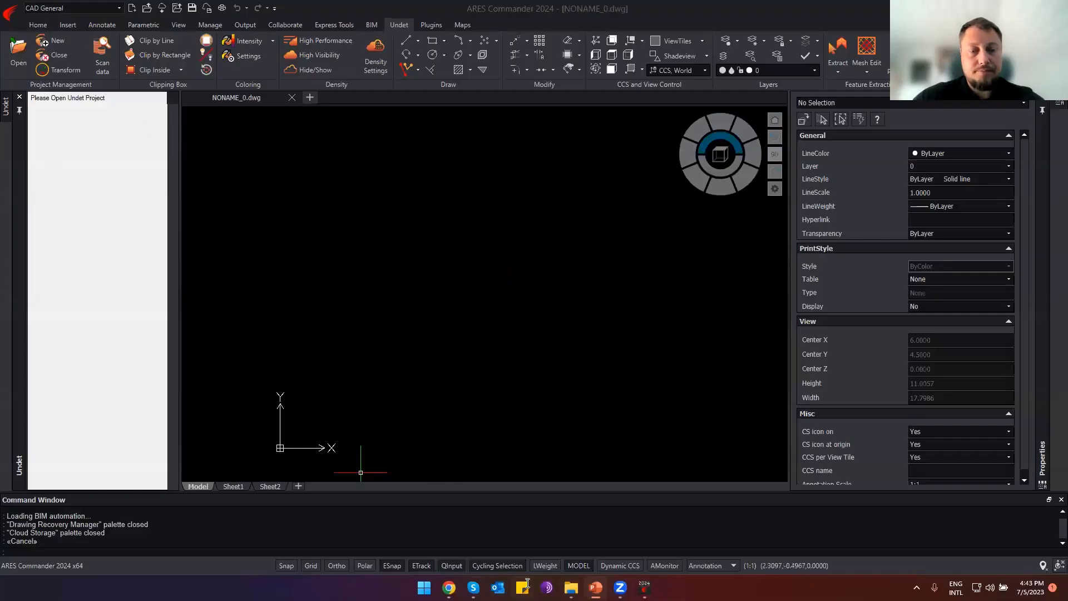
click(11, 11)
mouse_move(45, 54)
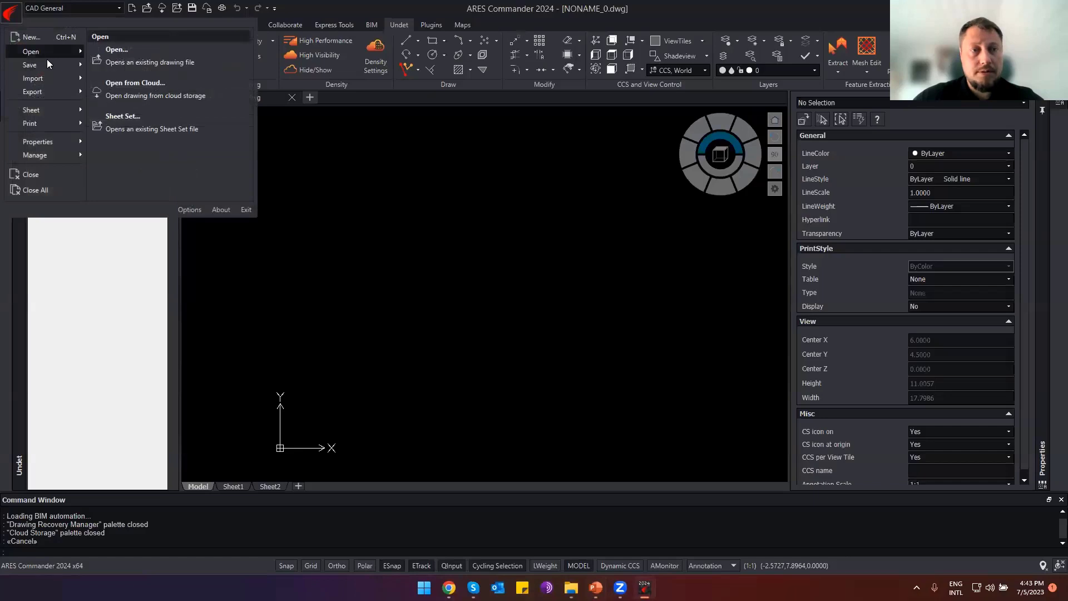
click(140, 55)
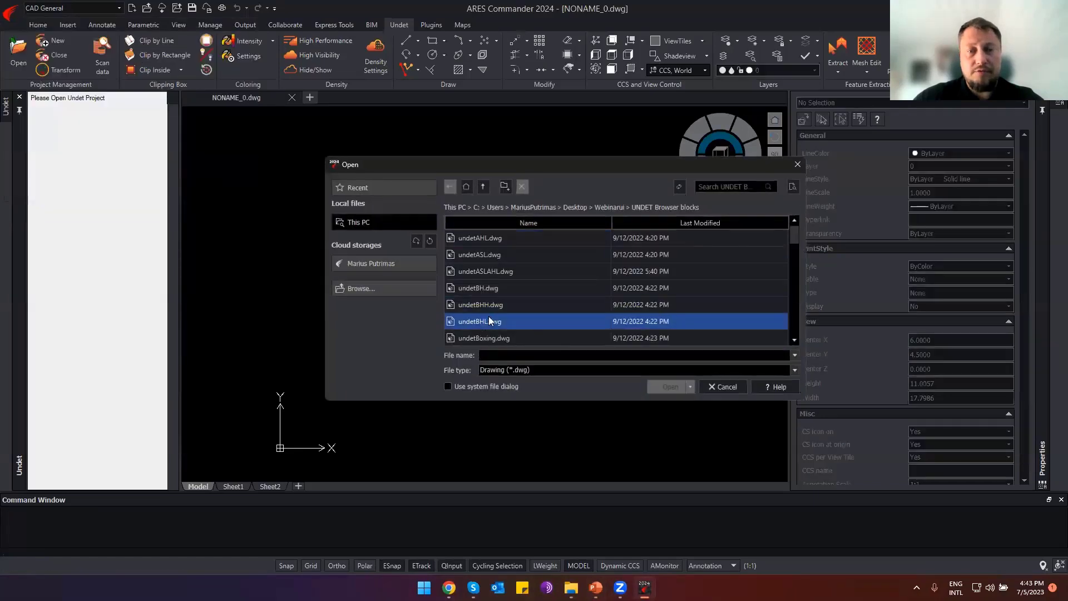
key(Escape)
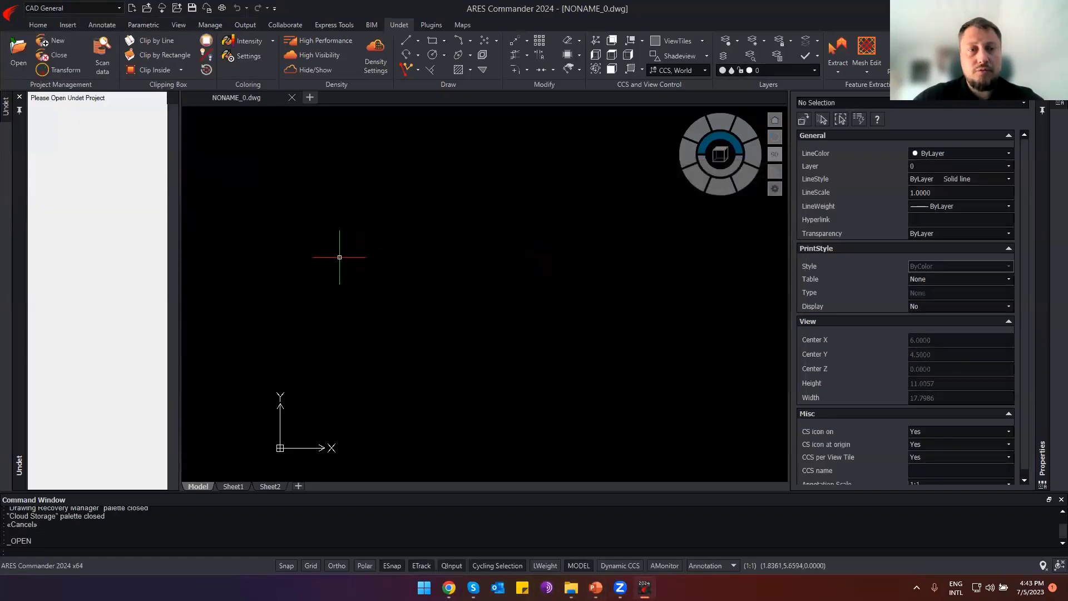
Open the drawing Sample Drawing for section and elevation annotating from the Webinarui folder on the Desktop.
click(14, 12)
mouse_move(45, 52)
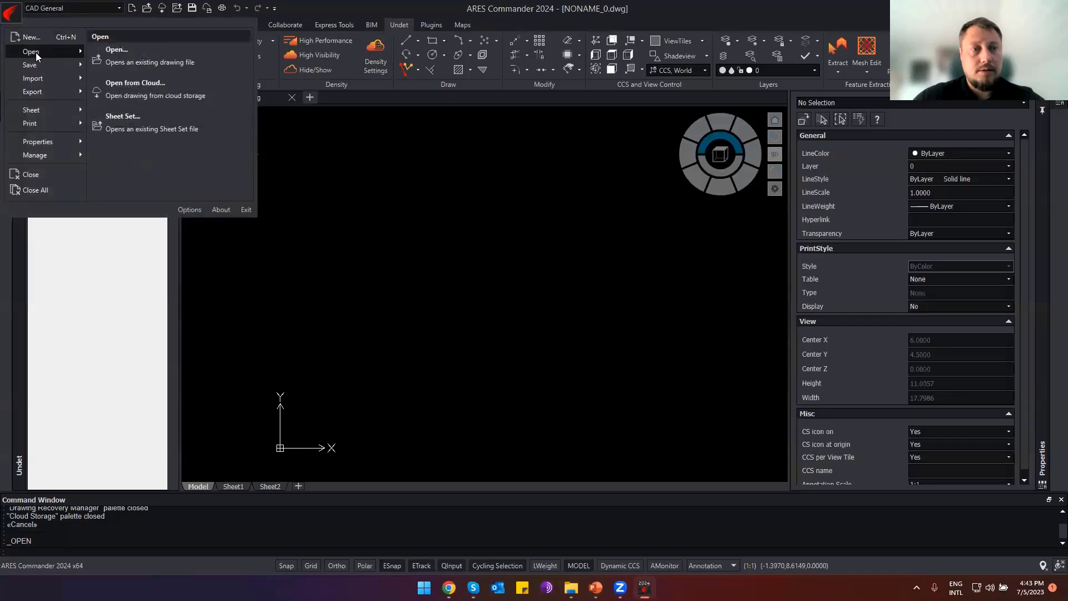
click(174, 60)
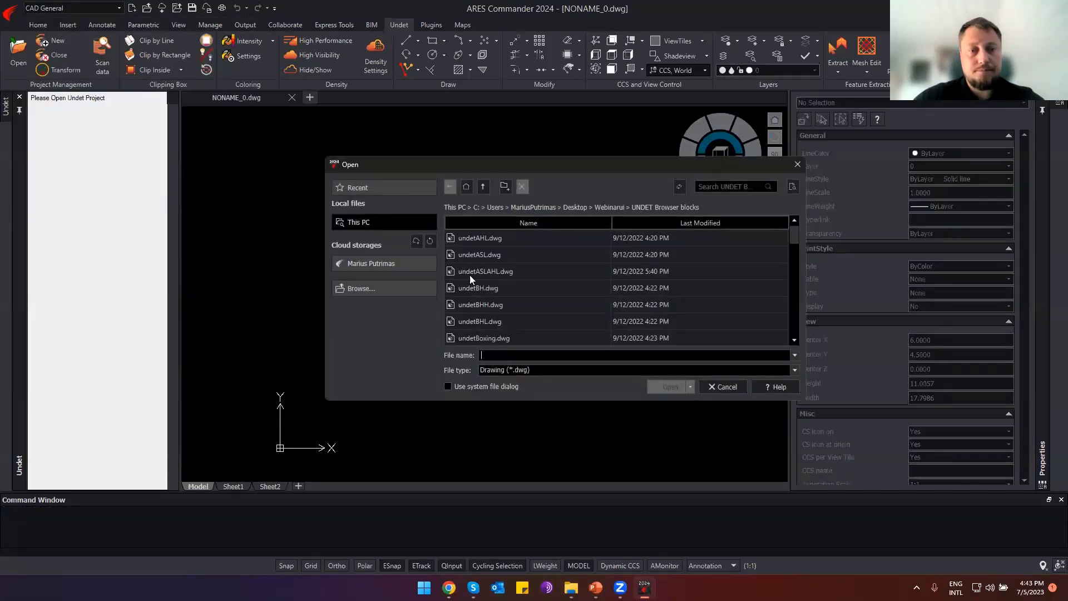
click(368, 293)
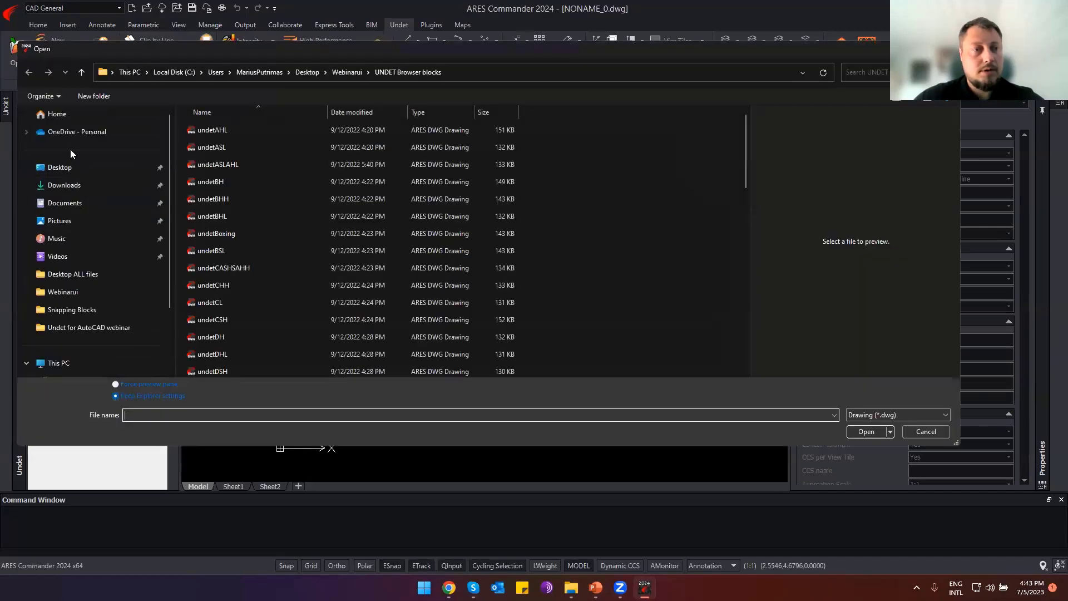
click(59, 167)
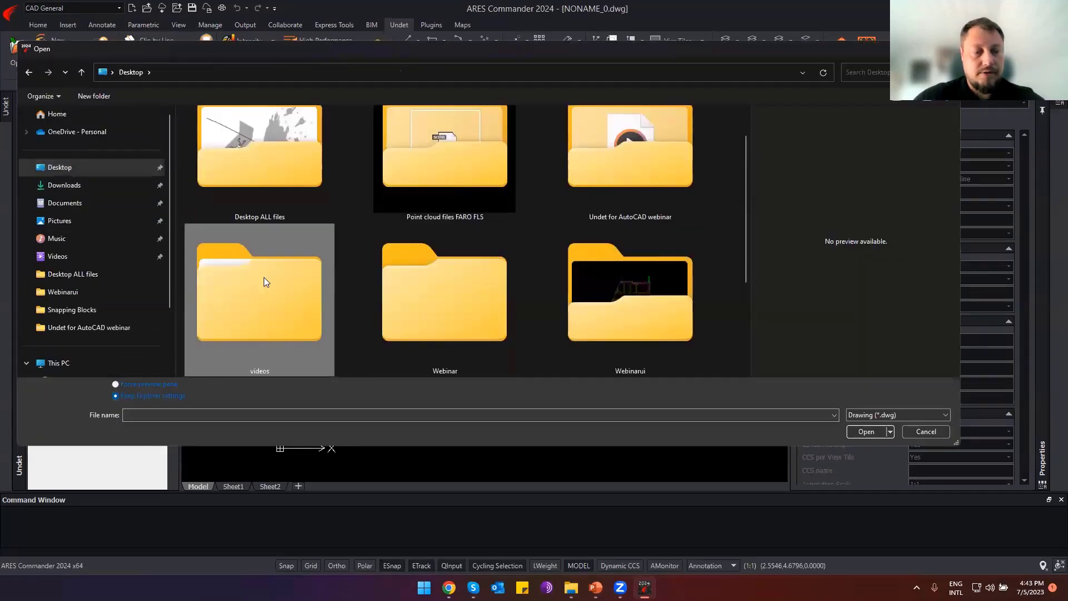
double_click(623, 318)
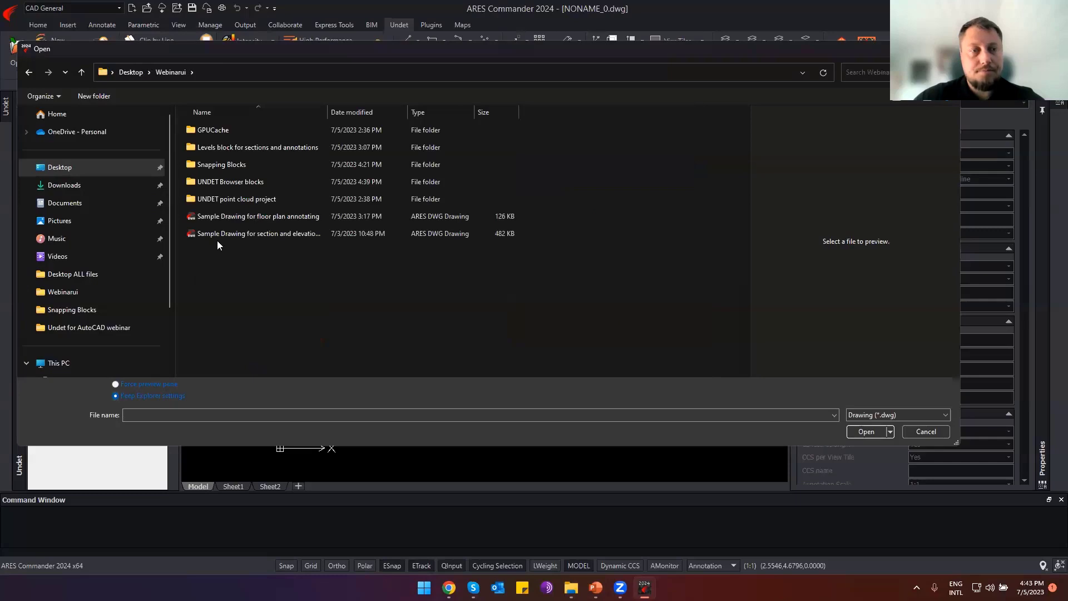
drag(328, 112, 422, 114)
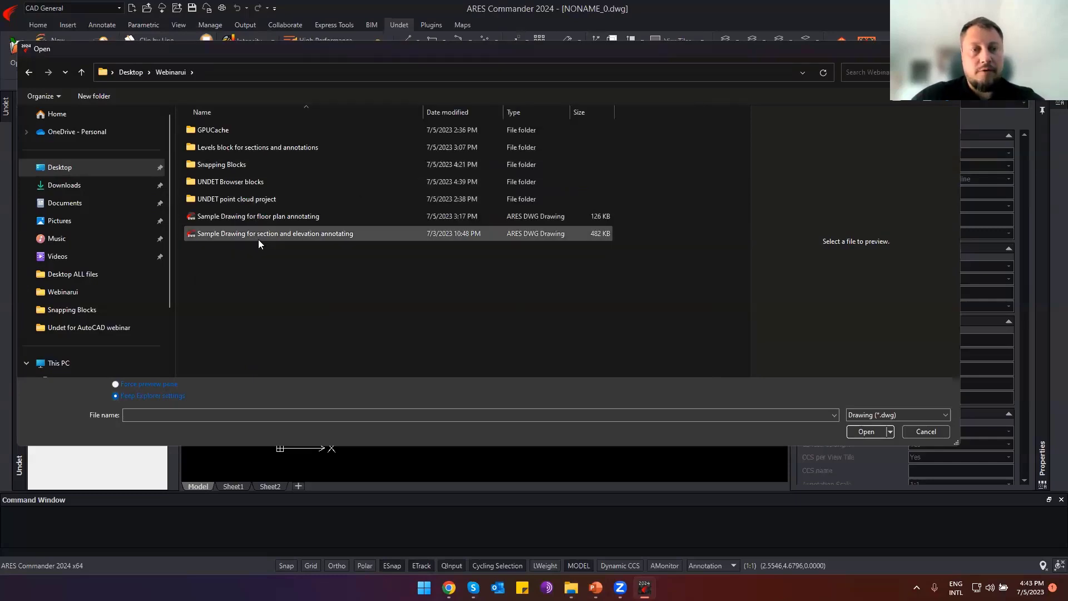
double_click(290, 235)
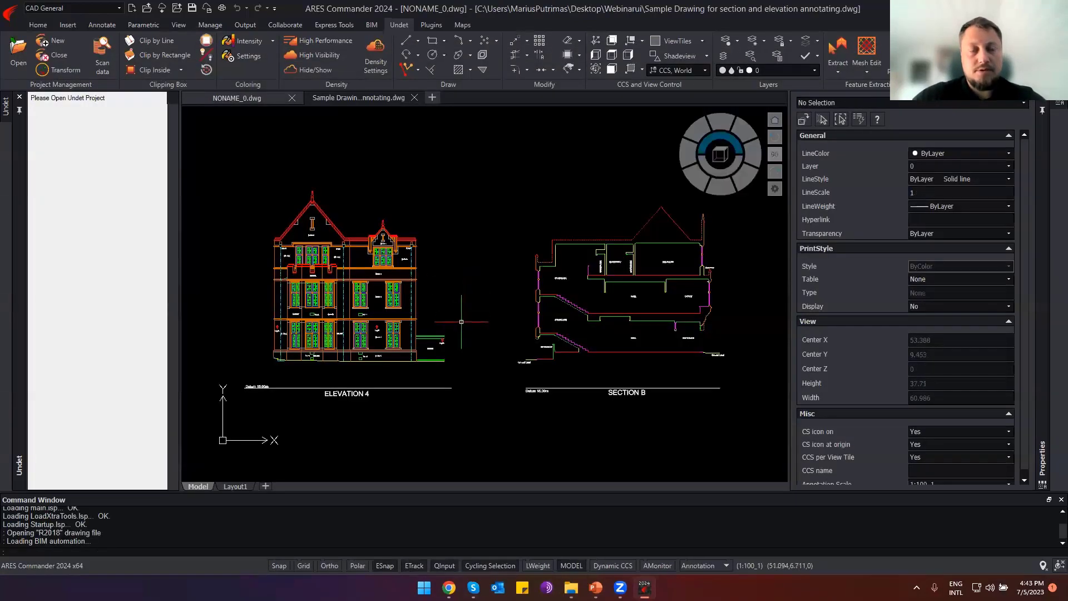
Examine the Elevation 4 facade and the Section B floor, staircase and ceiling lines that need altitude labels.
scroll(290, 348, up, 2)
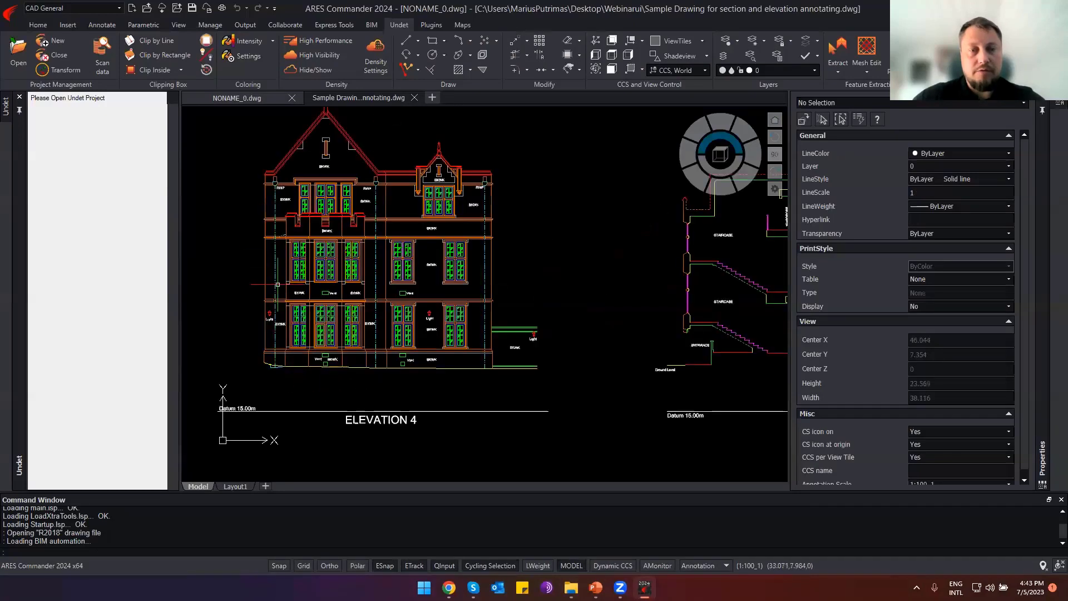
scroll(596, 317, right, 5)
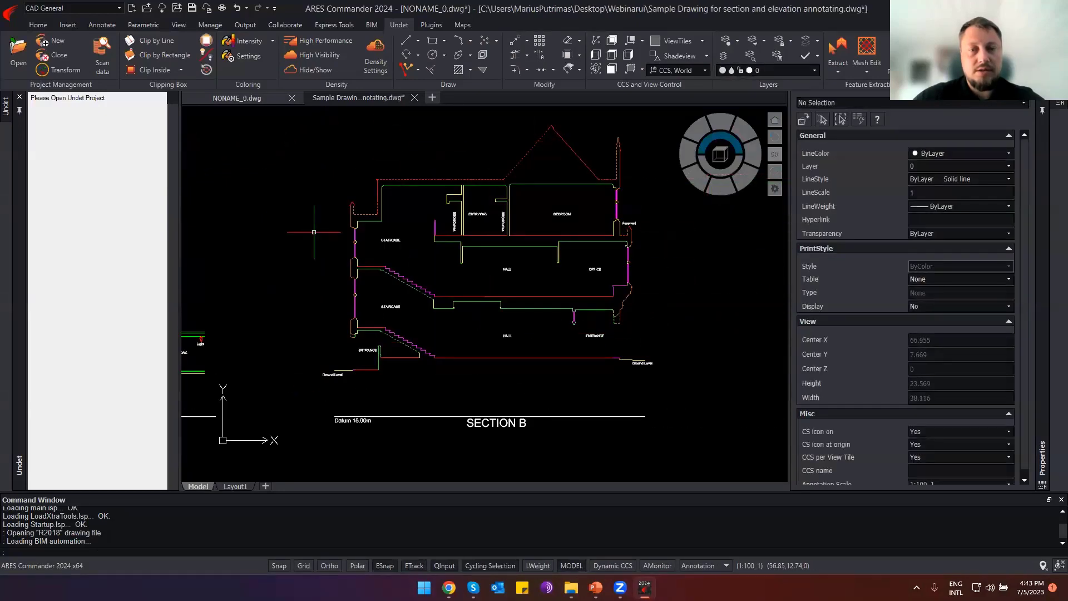
scroll(517, 392, down, 2)
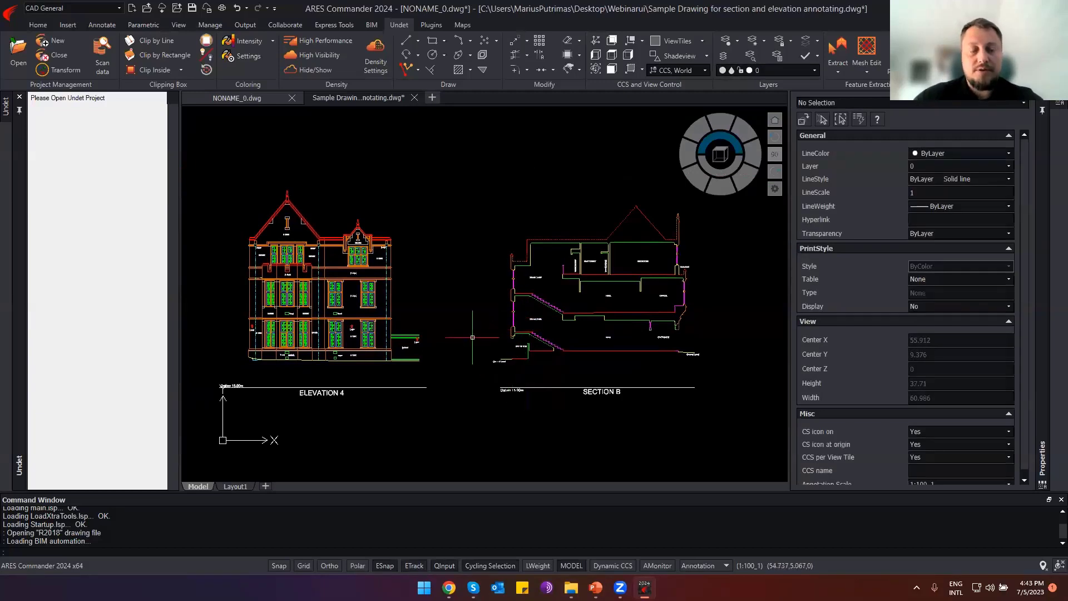
scroll(593, 345, up, 3)
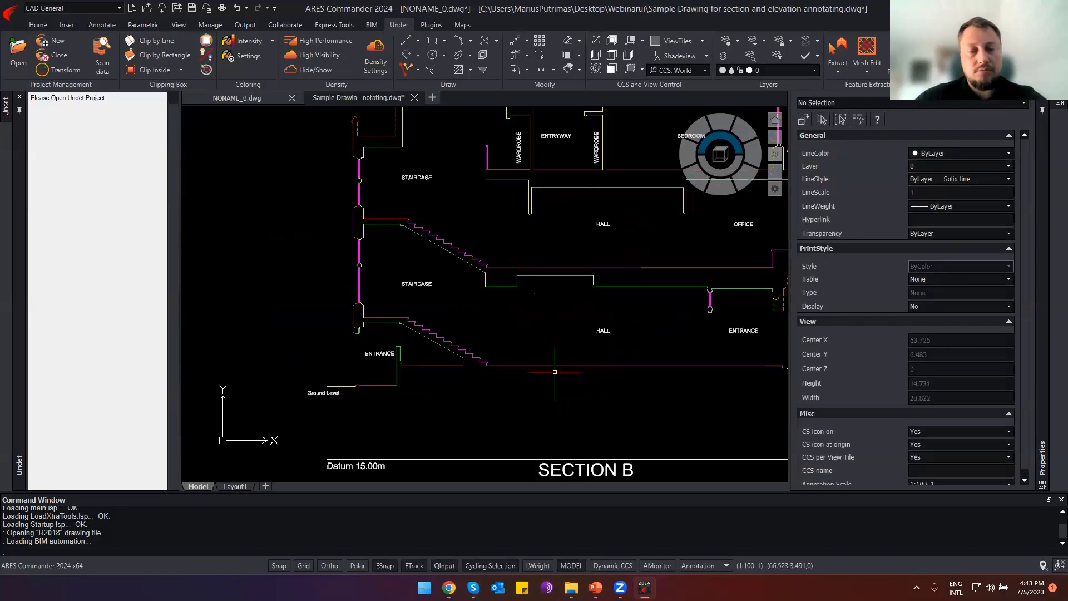
scroll(573, 354, up, 3)
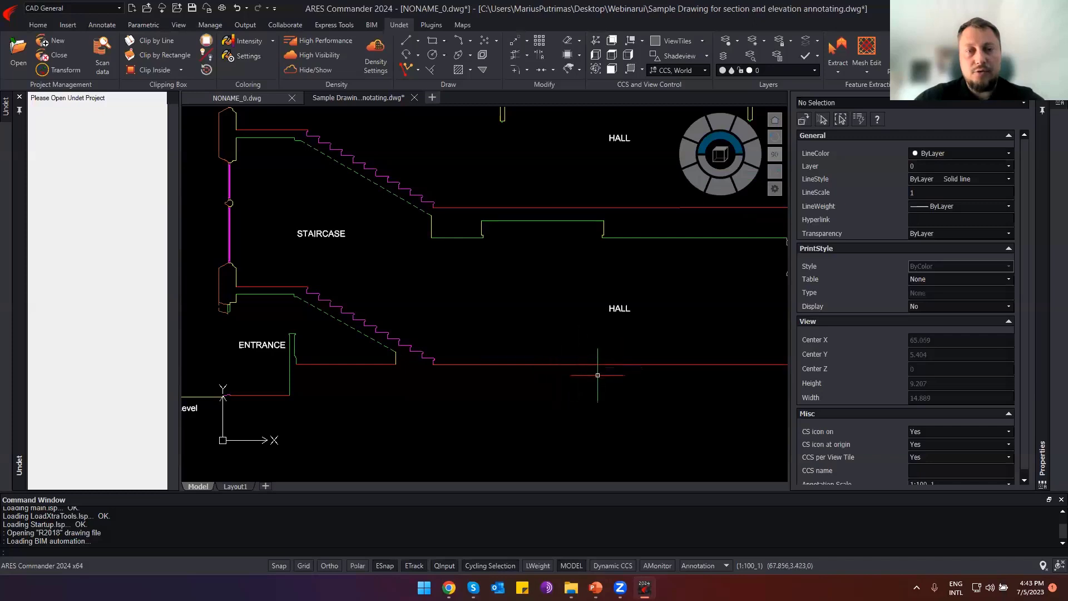
middle_drag(445, 214, 502, 336)
middle_drag(394, 249, 418, 264)
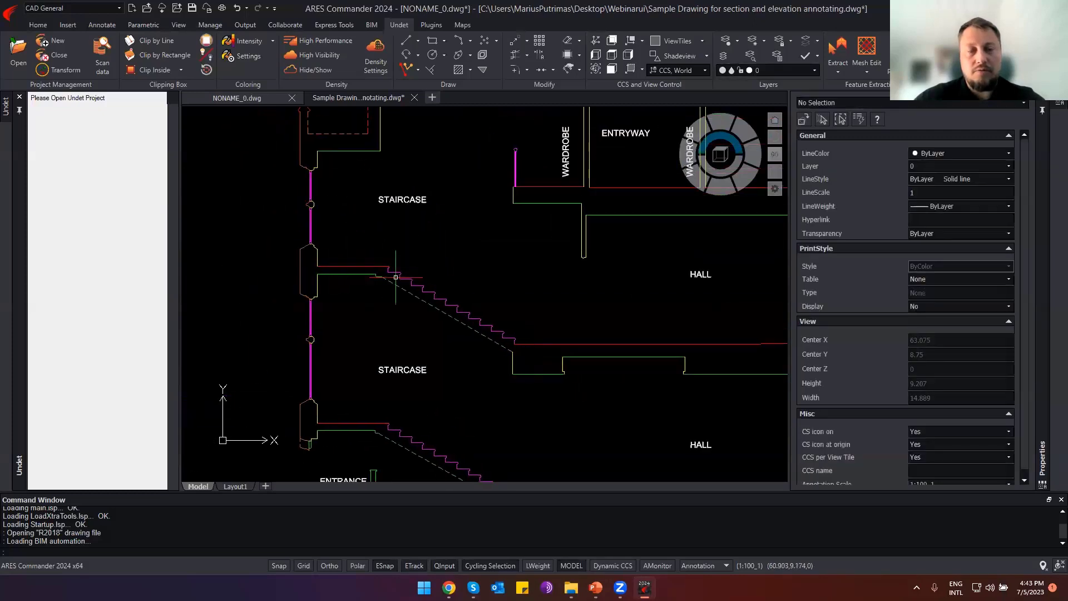
middle_drag(367, 359, 339, 288)
scroll(537, 331, down, 2)
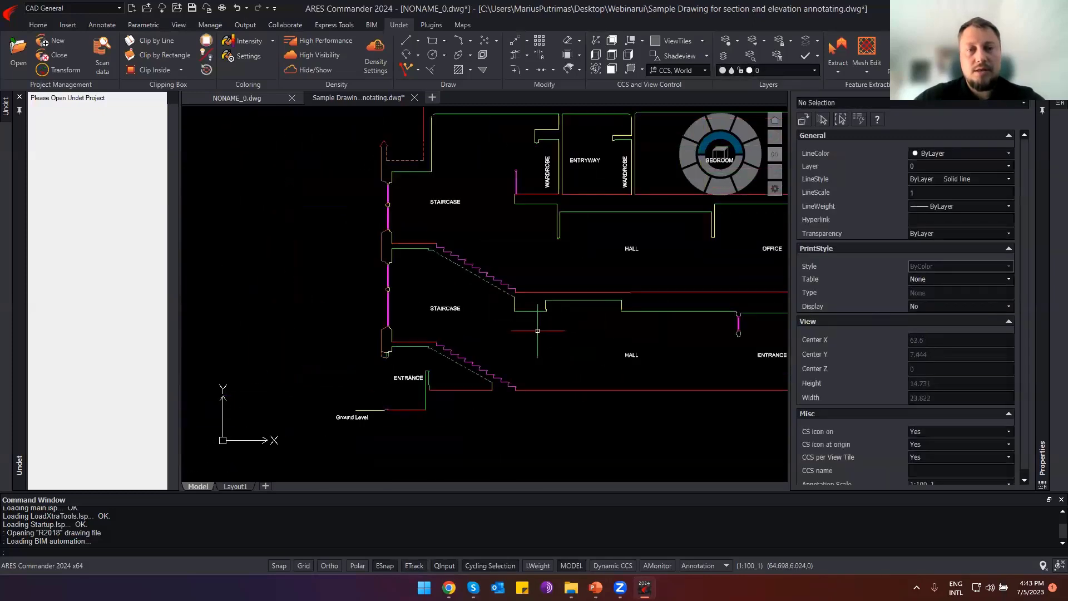
scroll(470, 219, up, 10)
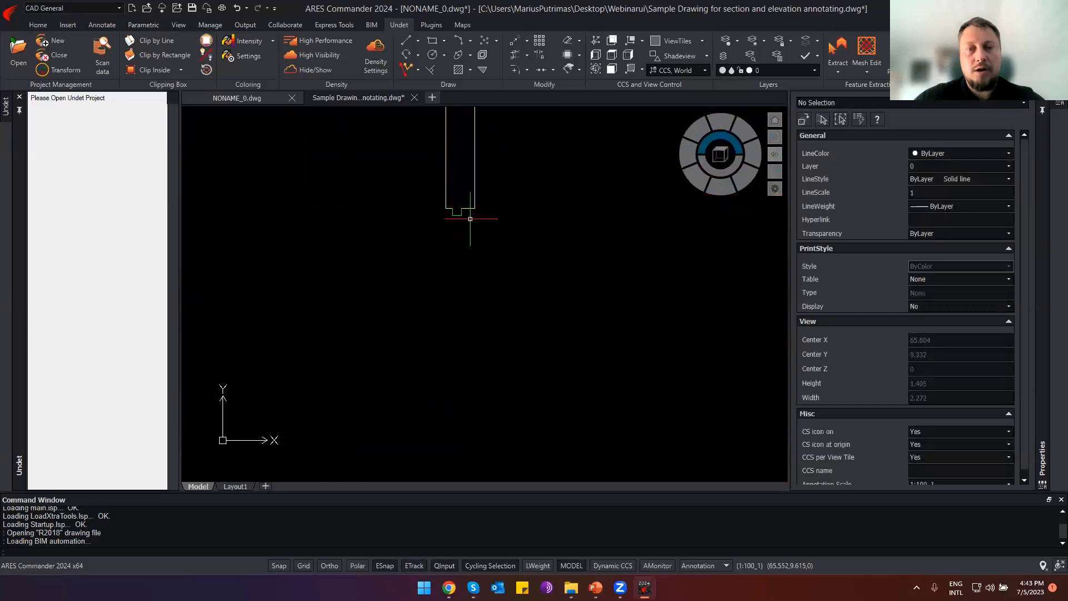
scroll(470, 218, down, 10)
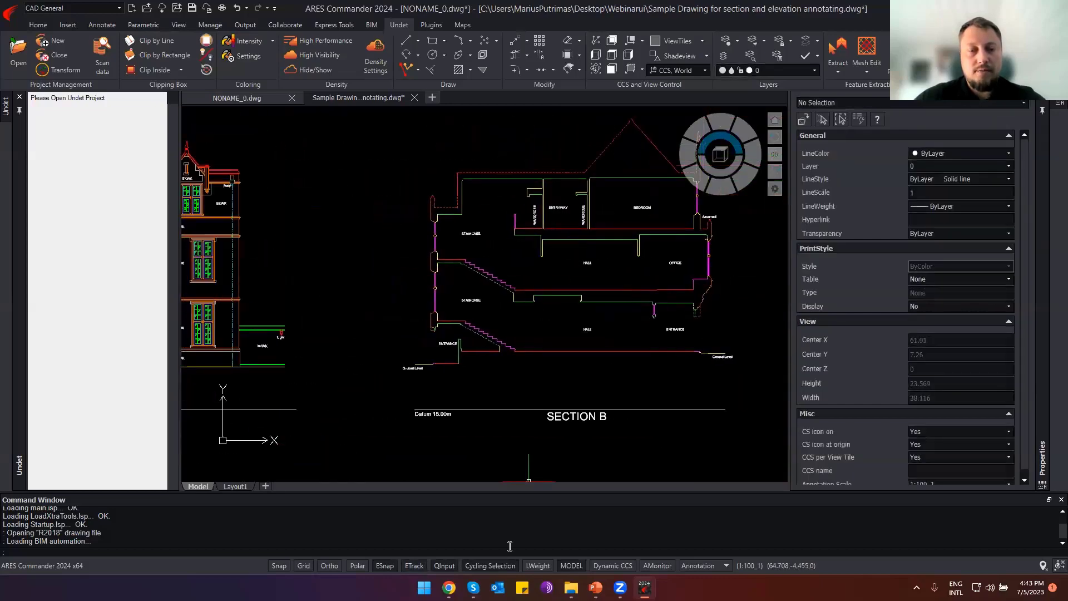
In File Explorer, open the Z level block drawing from the Levels block for sections and annotations folder, and minimize the folder window.
click(571, 588)
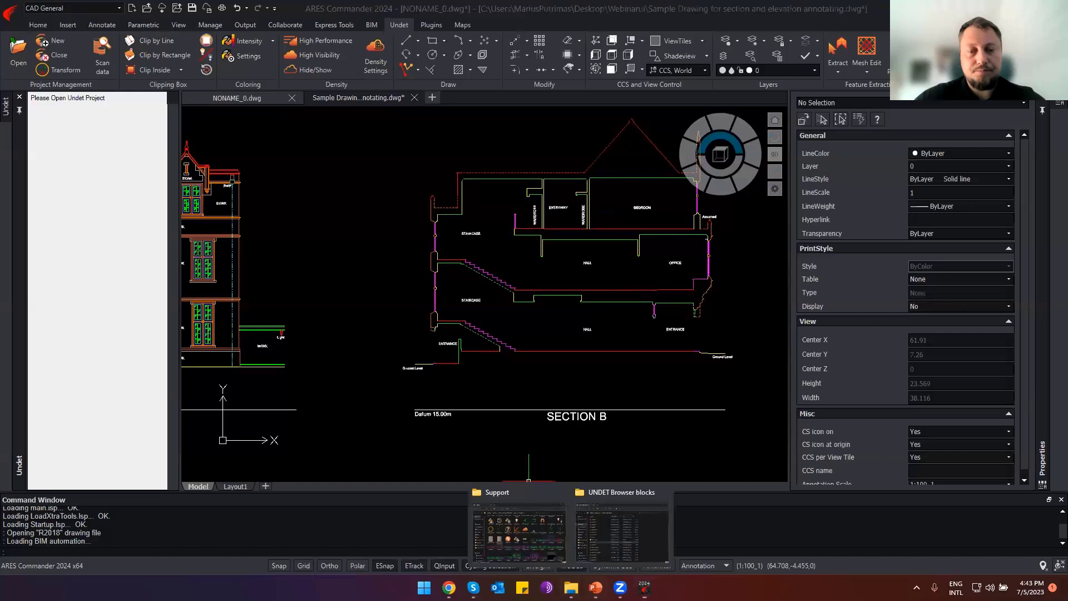
click(626, 528)
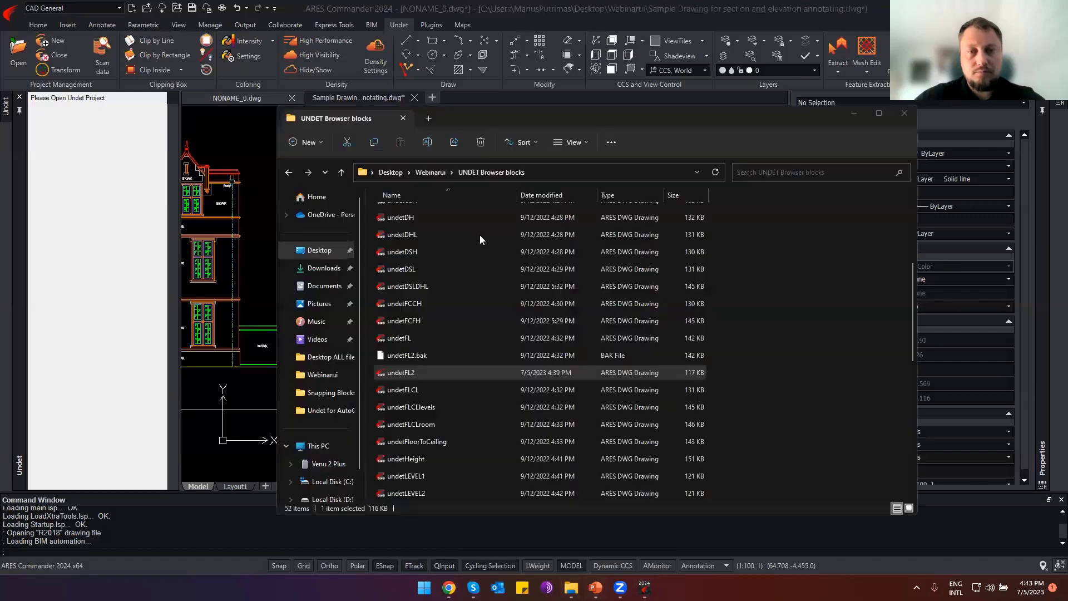
click(432, 172)
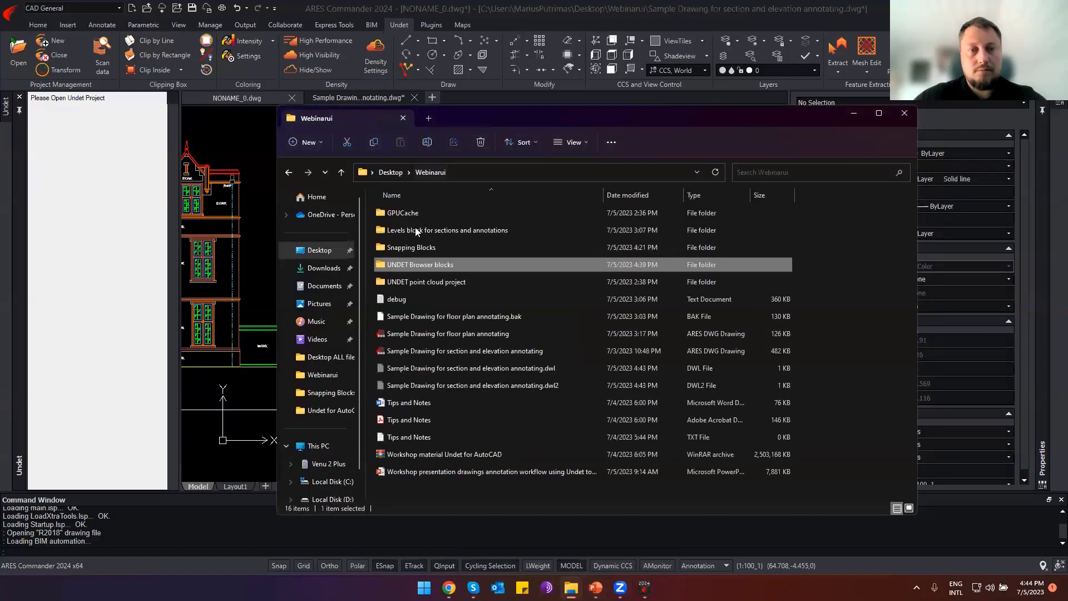
click(463, 232)
double_click(464, 231)
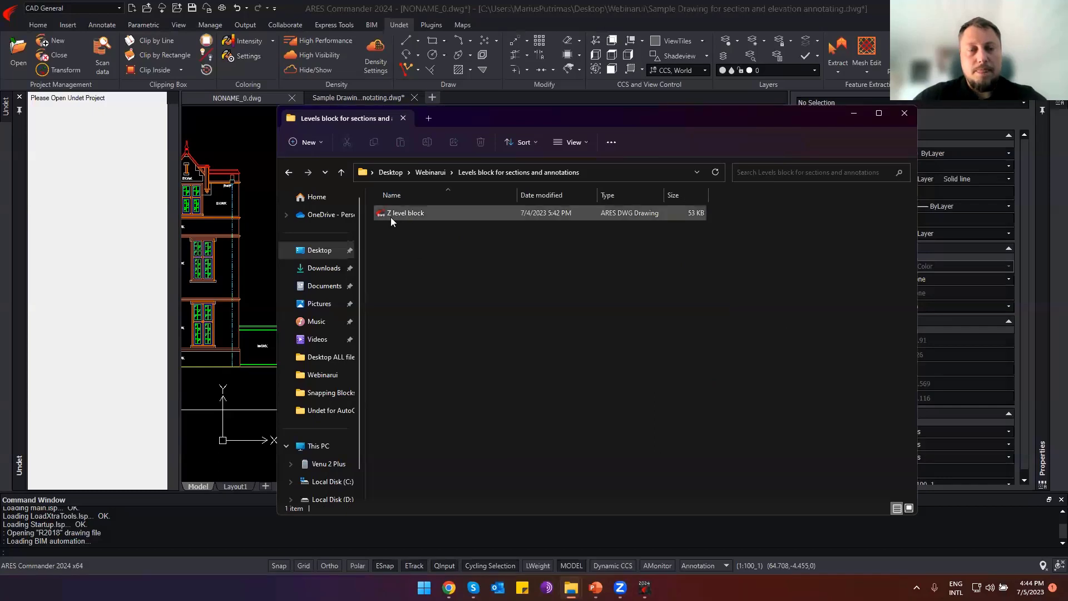
double_click(413, 213)
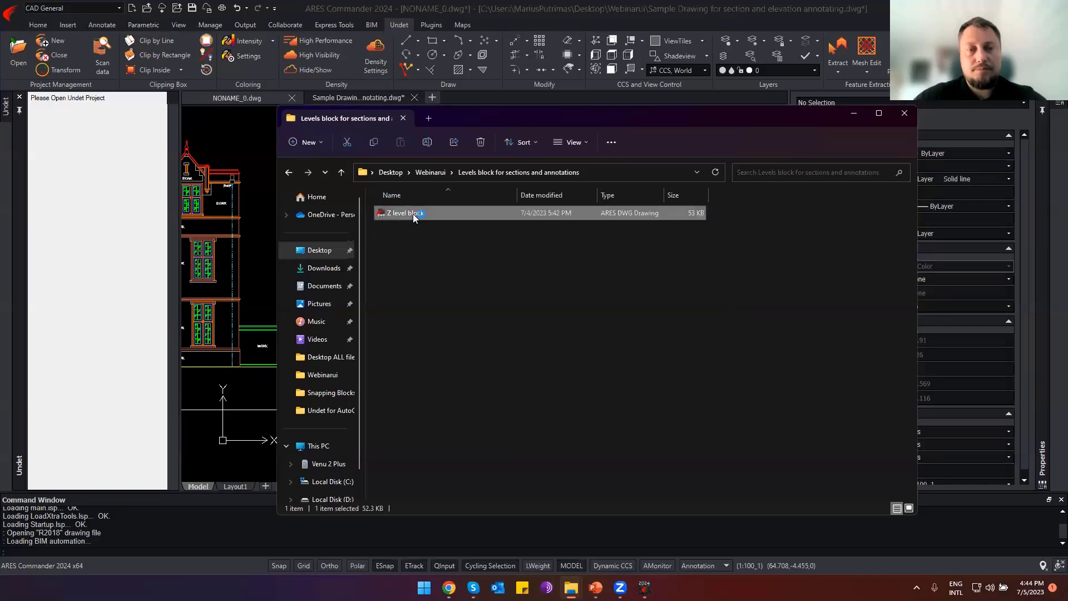
click(852, 119)
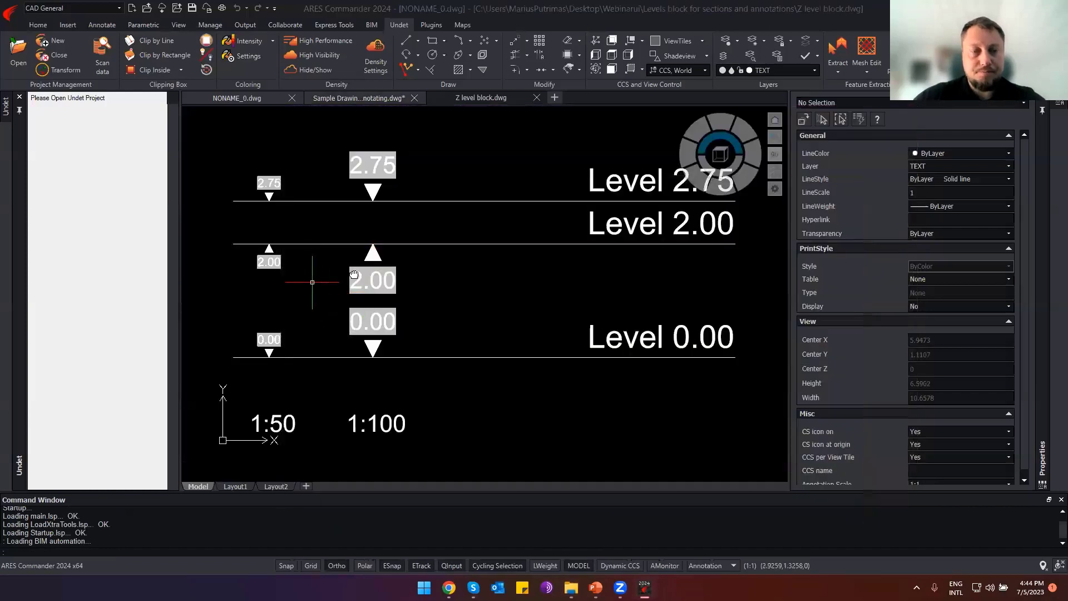
Examine the 1:50 and 1:100 level blocks relative to the drawing origin and the three level lines.
scroll(431, 282, down, 3)
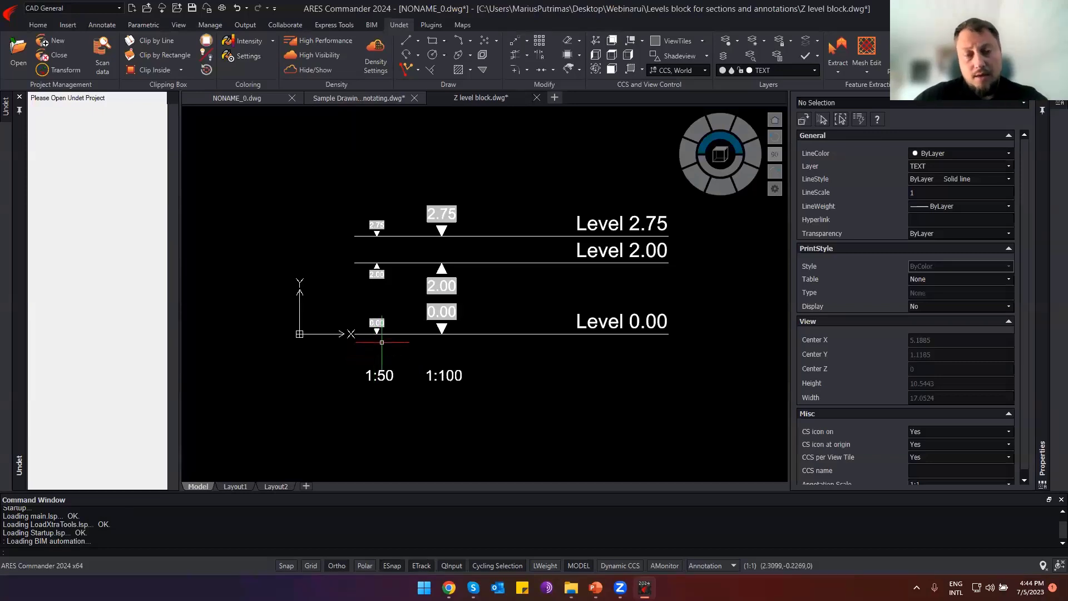
right_click(401, 356)
key(Escape)
key(Escape)
key(Escape)
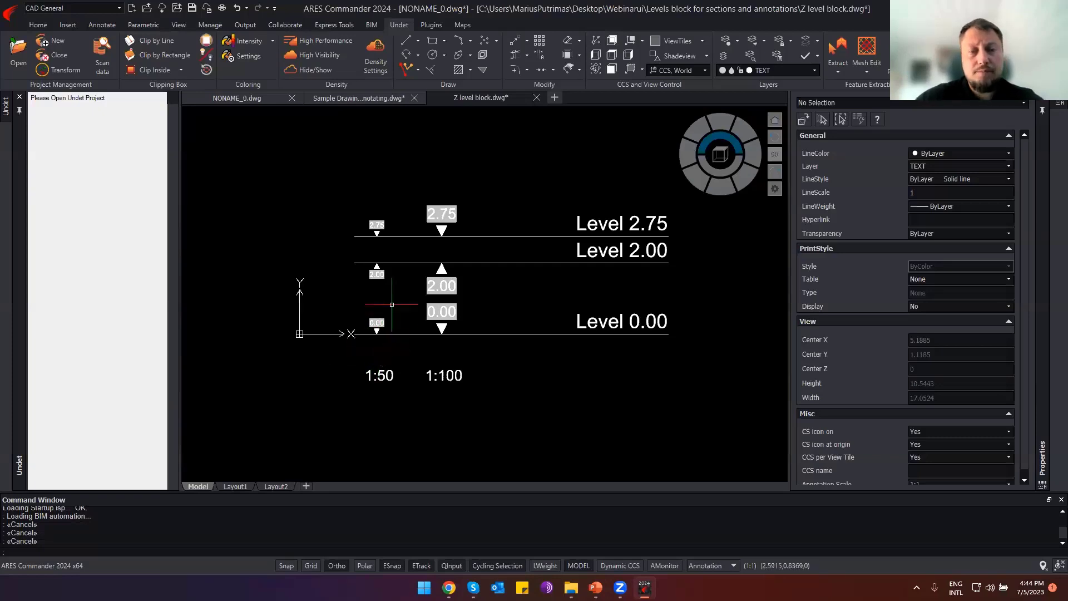
middle_drag(382, 314, 372, 357)
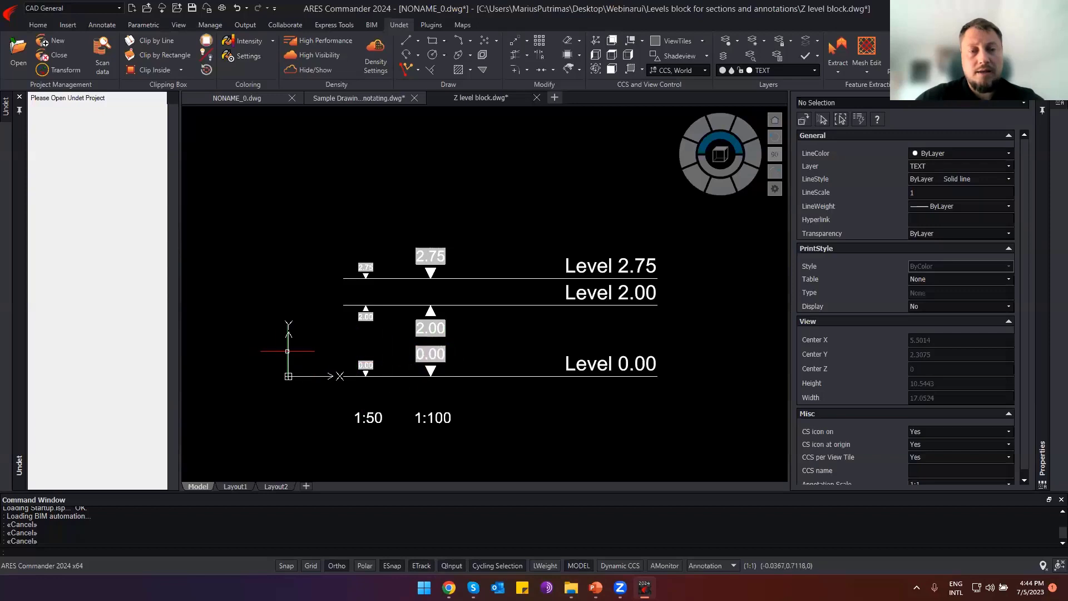
Move the 1:50 level block on the Level 2.75 line straight up by about 1.81 units and rebuild the drawing to refresh its altitude.
scroll(362, 313, up, 2)
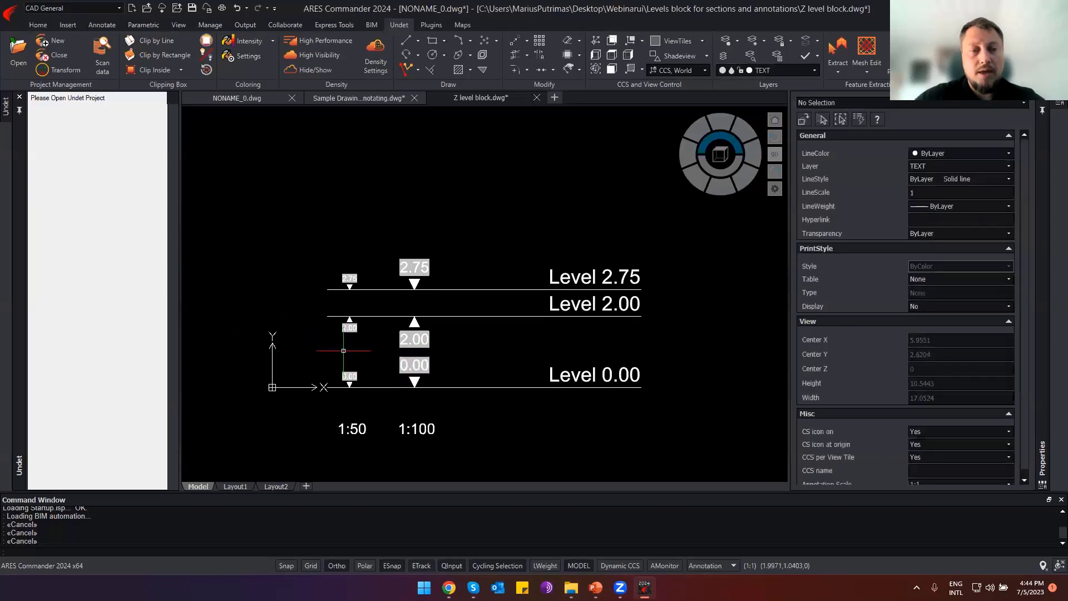
drag(310, 231, 364, 281)
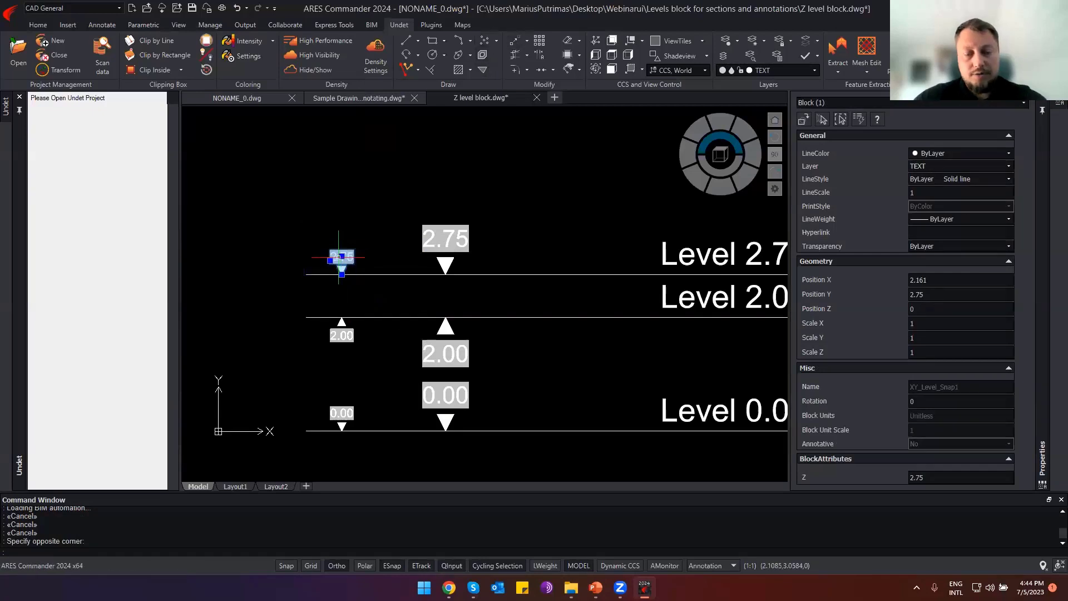
text(m)
key(Return)
click(370, 349)
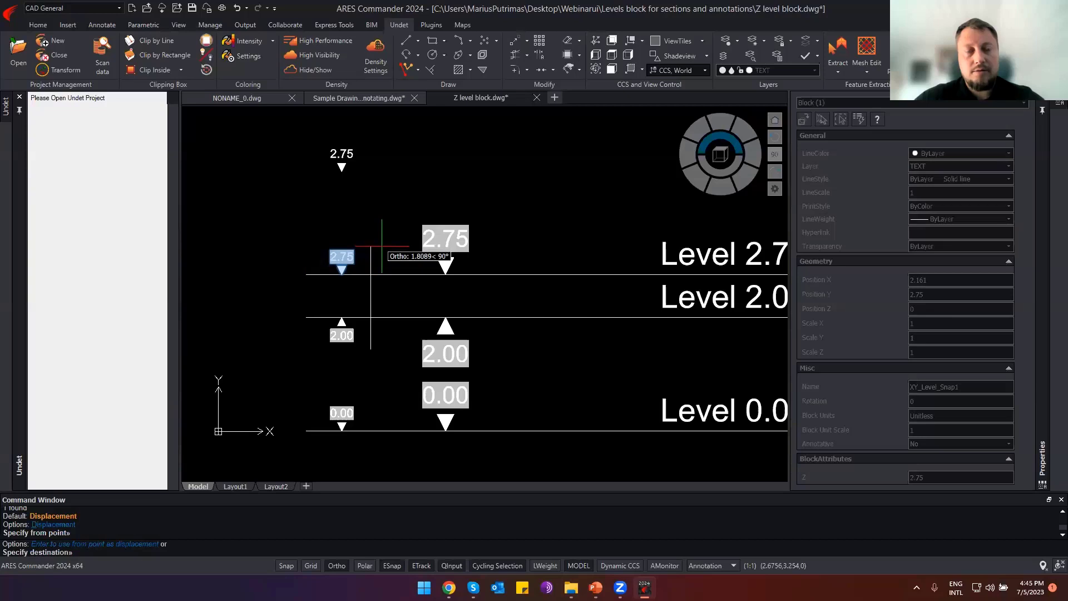
click(381, 245)
middle_drag(382, 191, 357, 232)
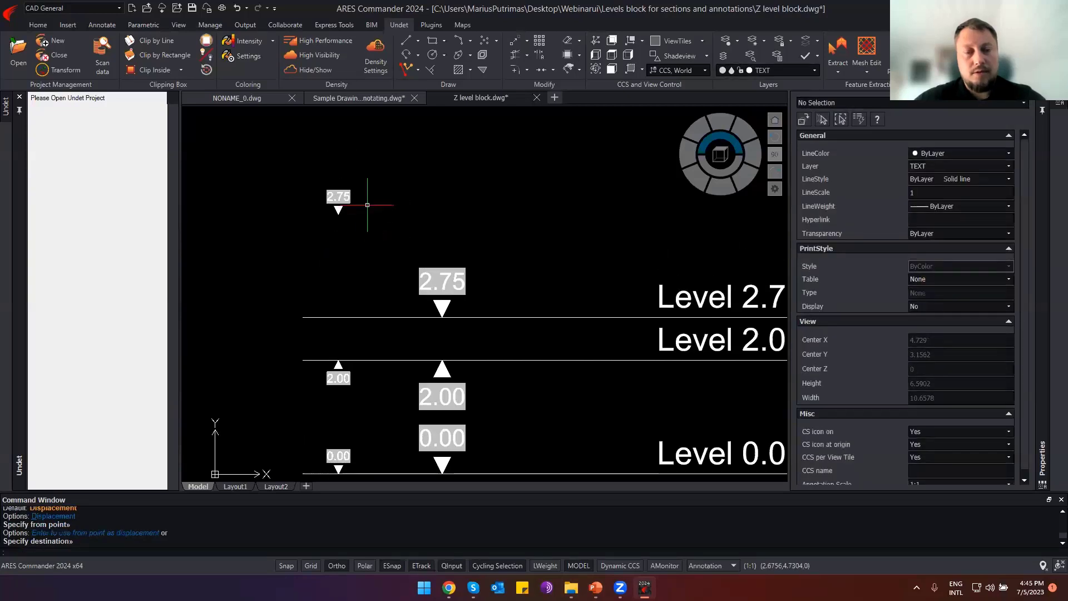
key(Return)
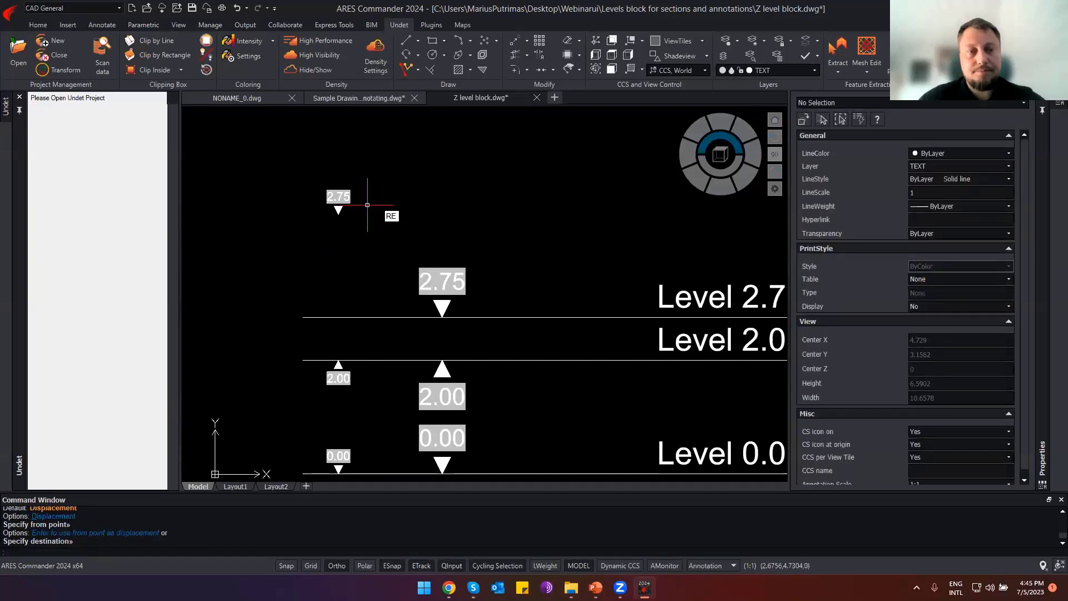
scroll(326, 195, up, 3)
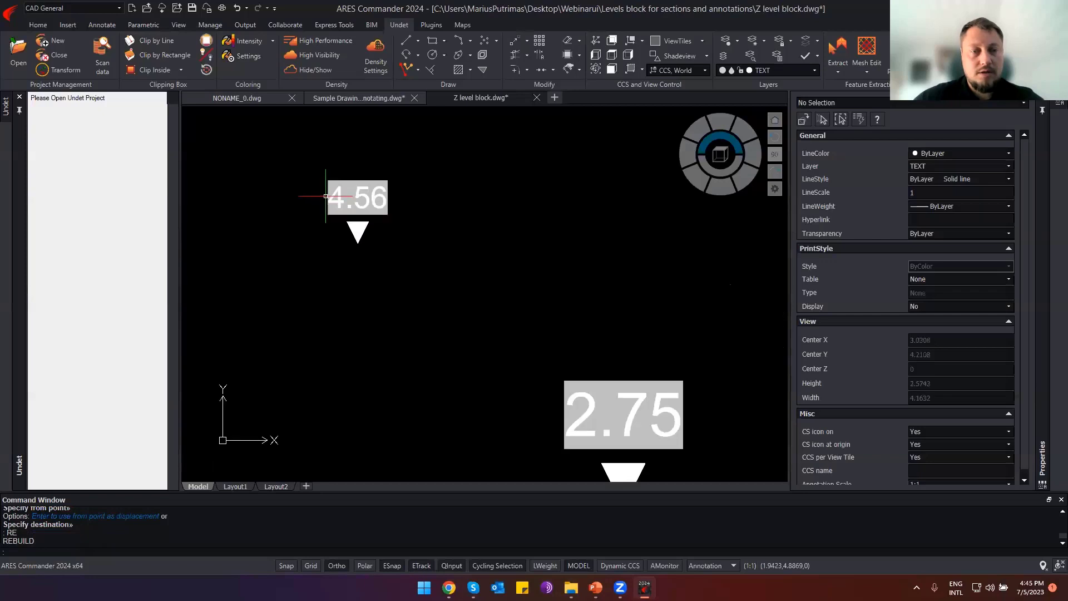
Copy the 4.56 level block to the clipboard with its arrow tip as the reference point.
click(361, 208)
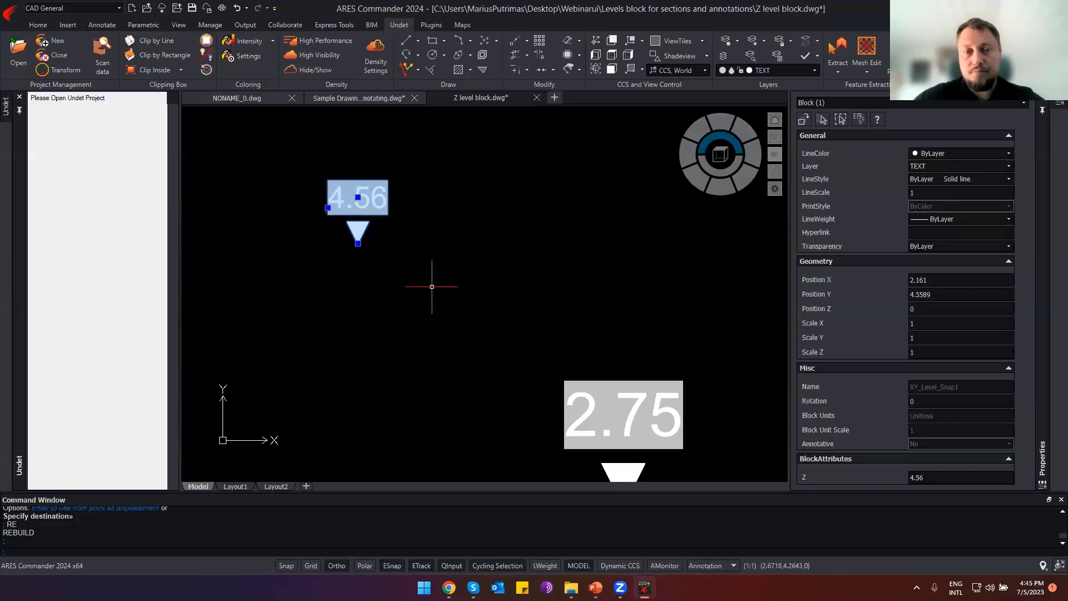
scroll(429, 285, down, 3)
click(452, 303)
scroll(406, 284, up, 3)
scroll(406, 285, up, 2)
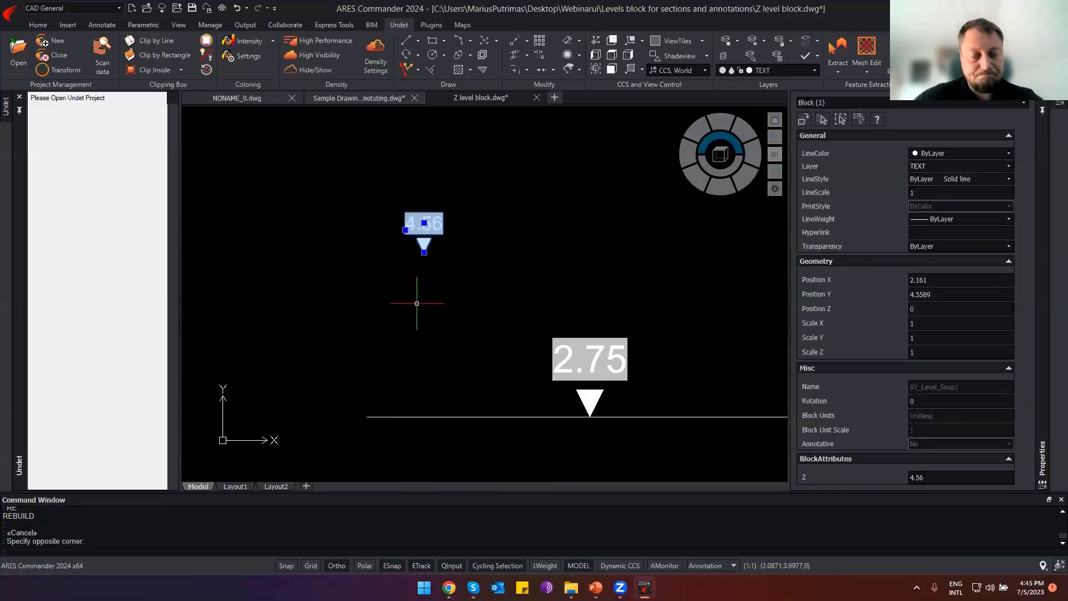
right_click(423, 244)
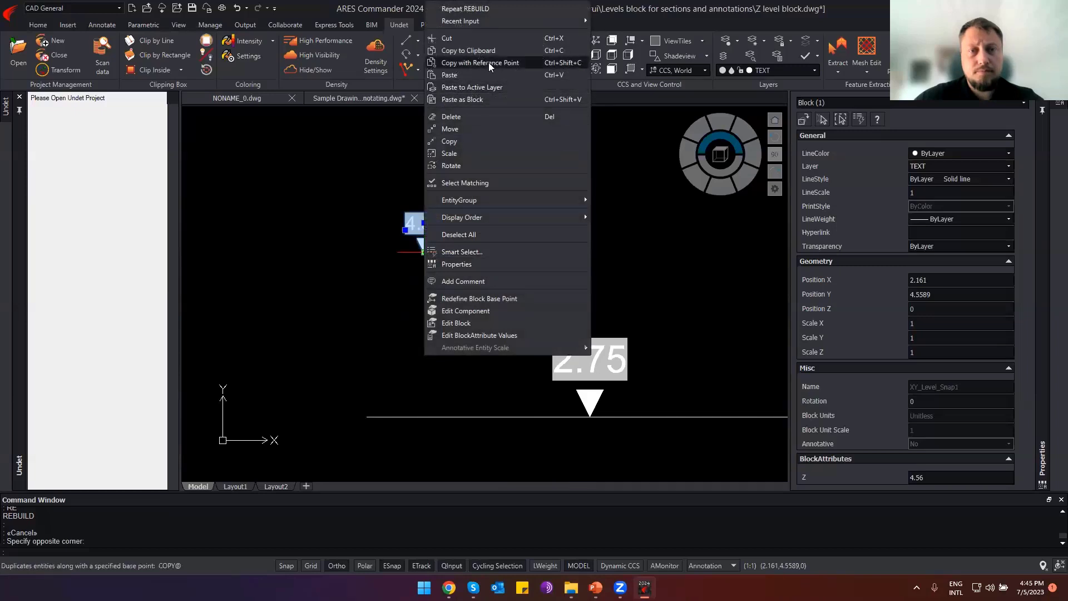
click(487, 63)
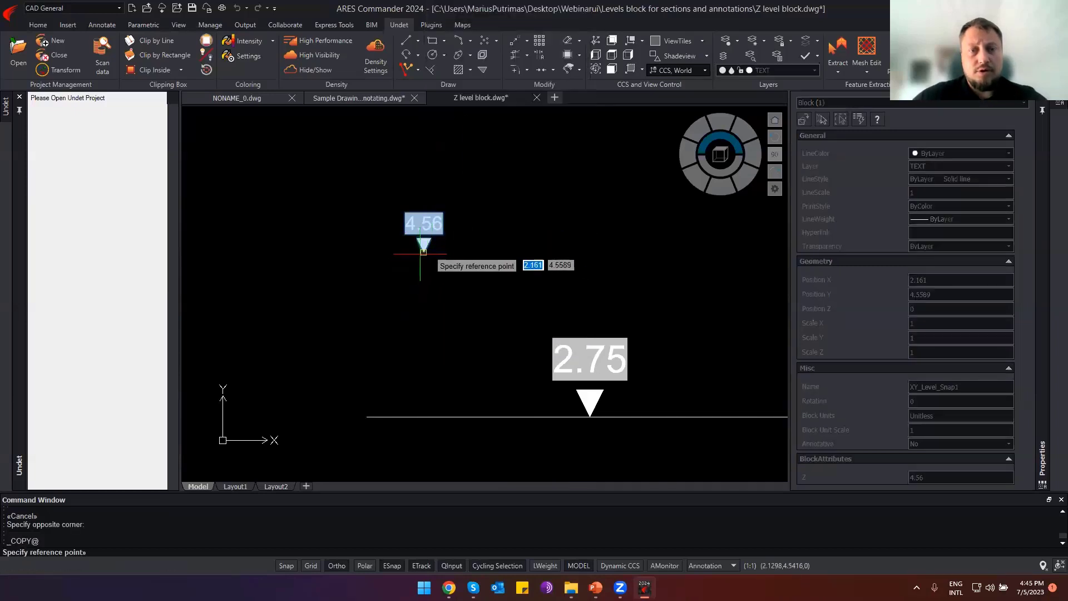
key(Escape)
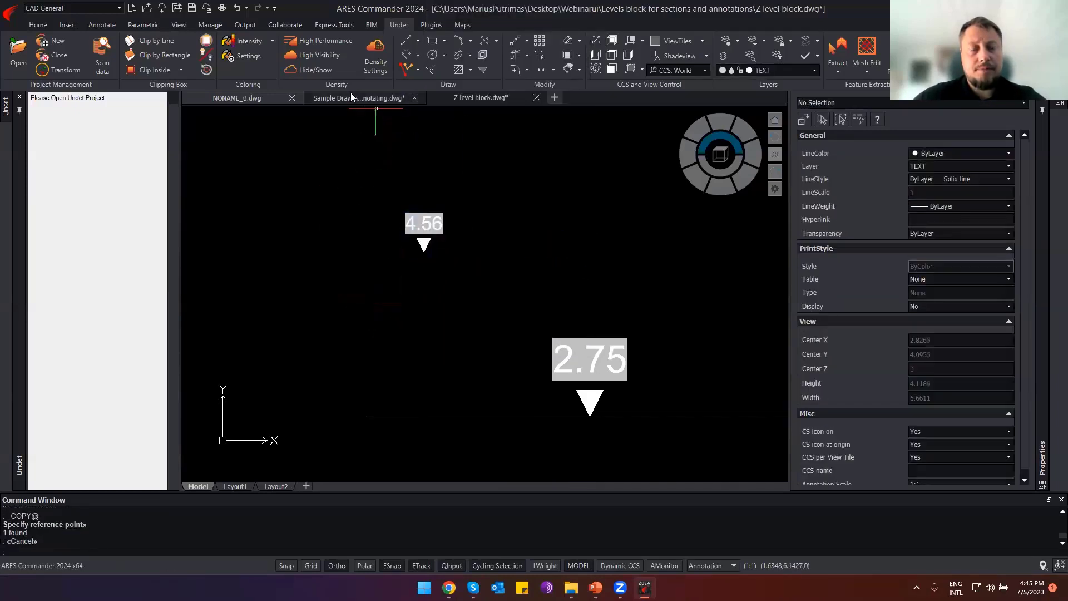
In the section and elevation sample drawing, paste the level block at the start of Section B's datum line and rebuild the drawing.
click(346, 98)
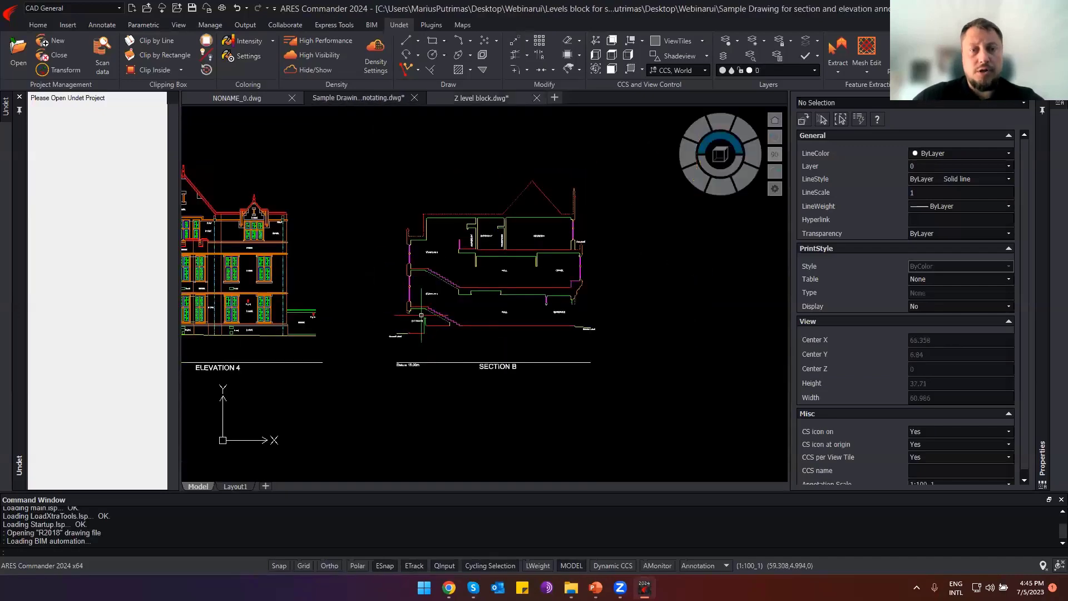
scroll(473, 327, up, 2)
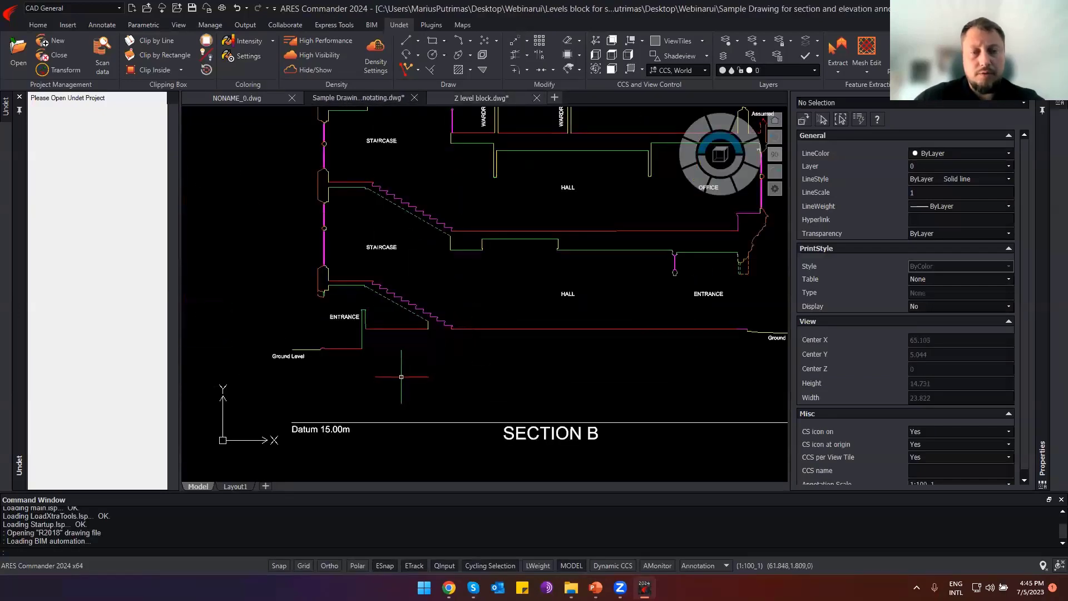
key(ctrl+v)
scroll(317, 424, up, 4)
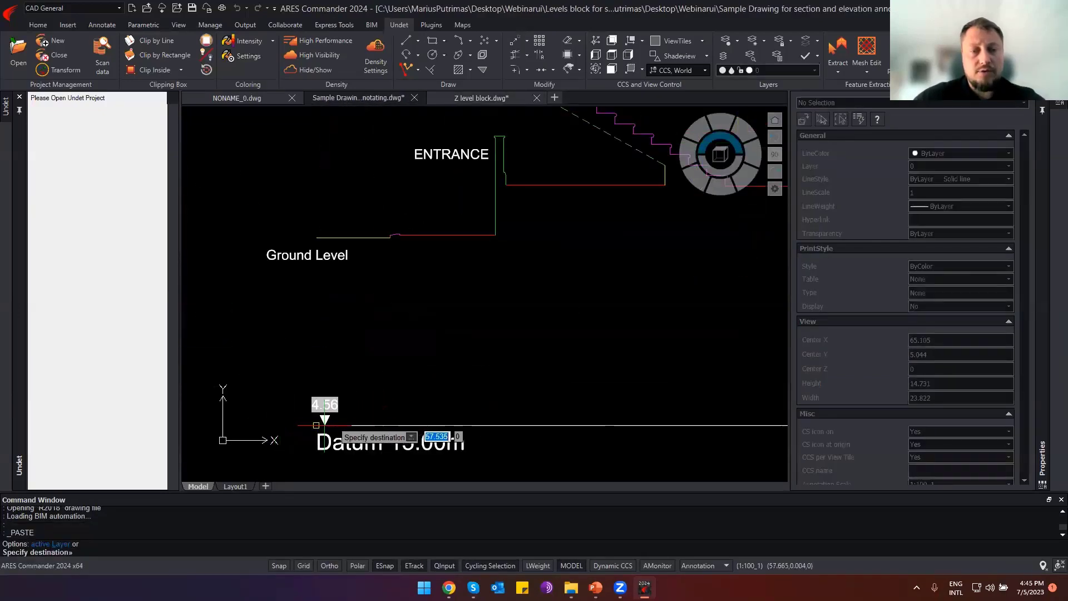
click(316, 423)
scroll(337, 339, down, 2)
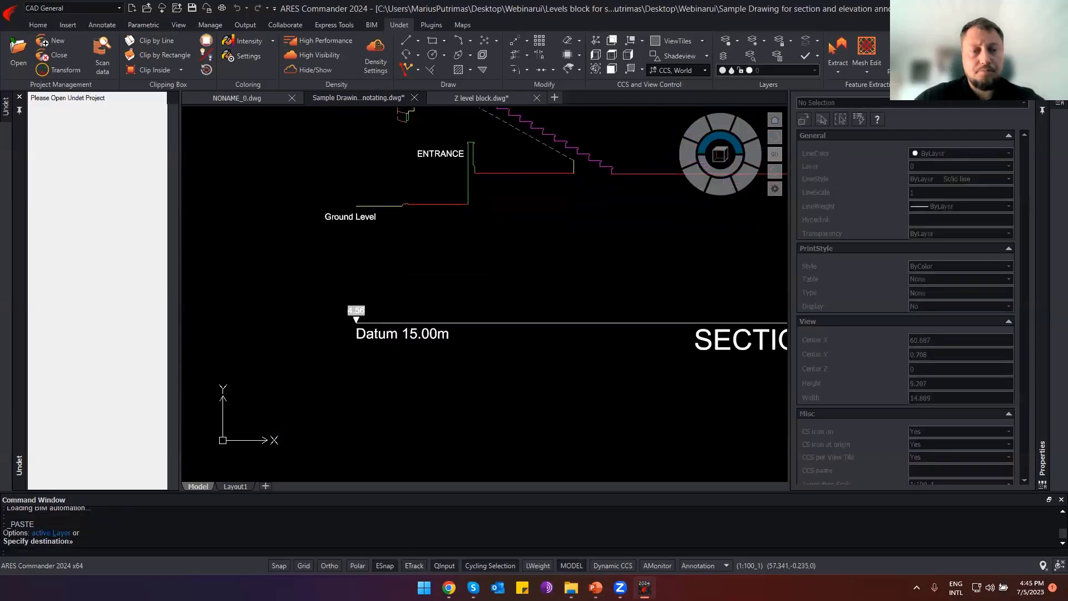
text(re)
key(Return)
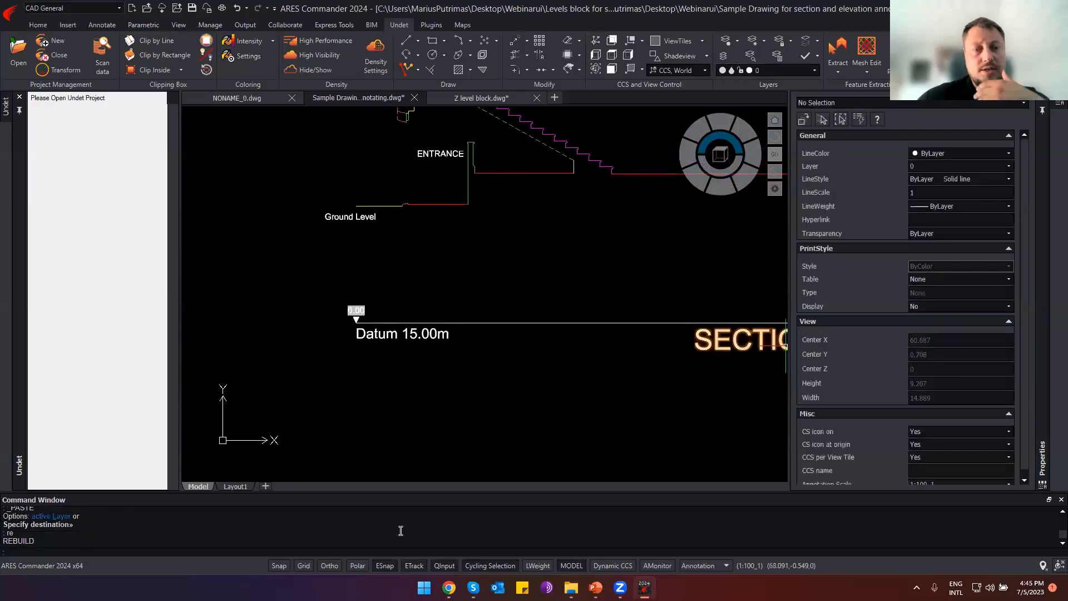
Move the whole of Elevation 4 and Section B, including the datum lines and level block, straight up by 15 units.
scroll(387, 286, up, 4)
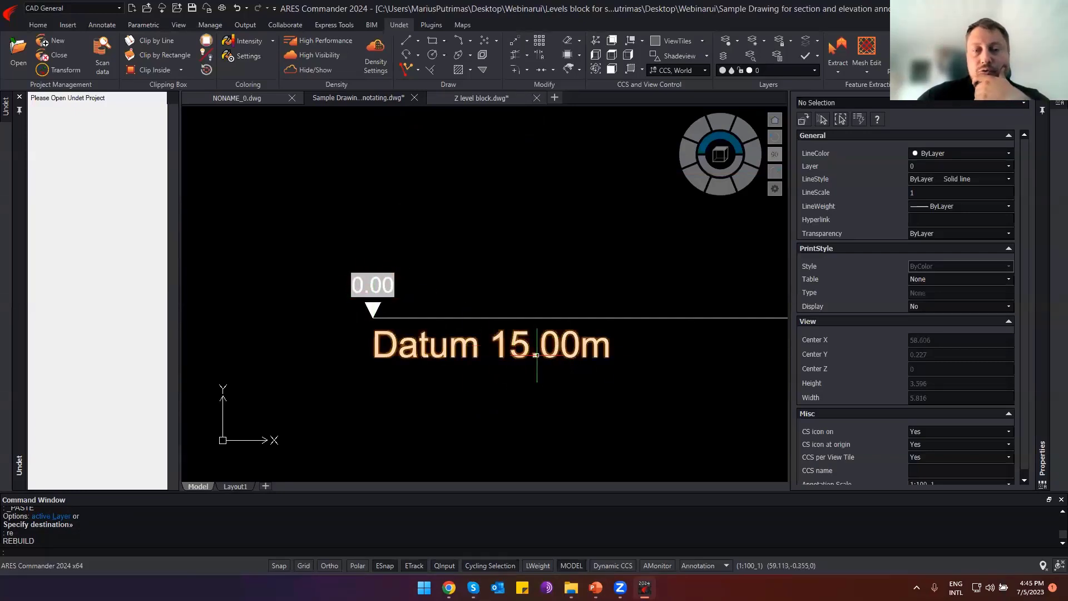
click(658, 321)
click(646, 314)
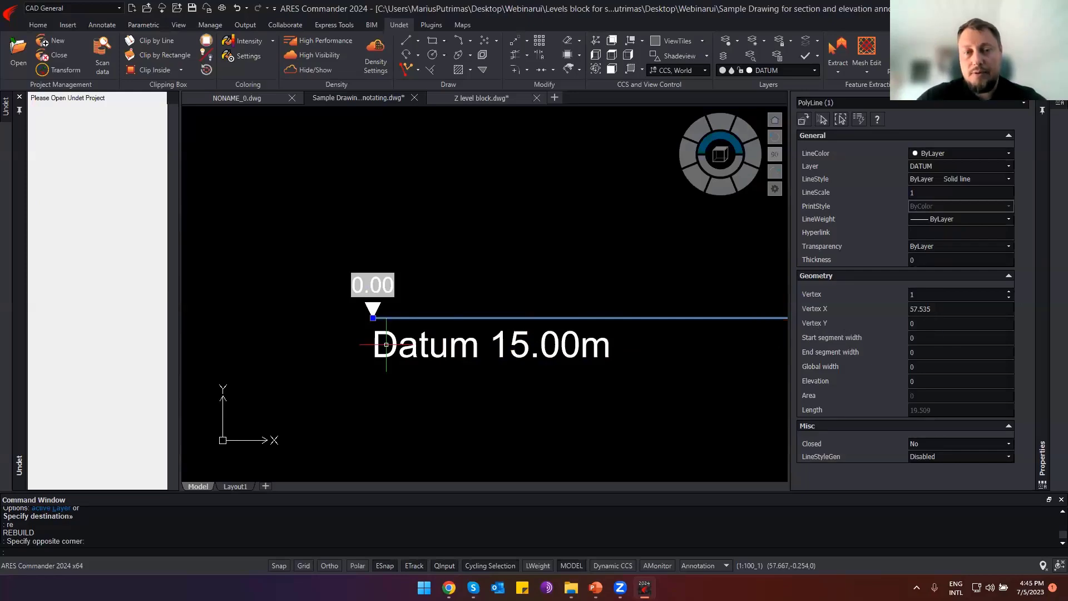
scroll(386, 344, down, 5)
key(Escape)
click(644, 363)
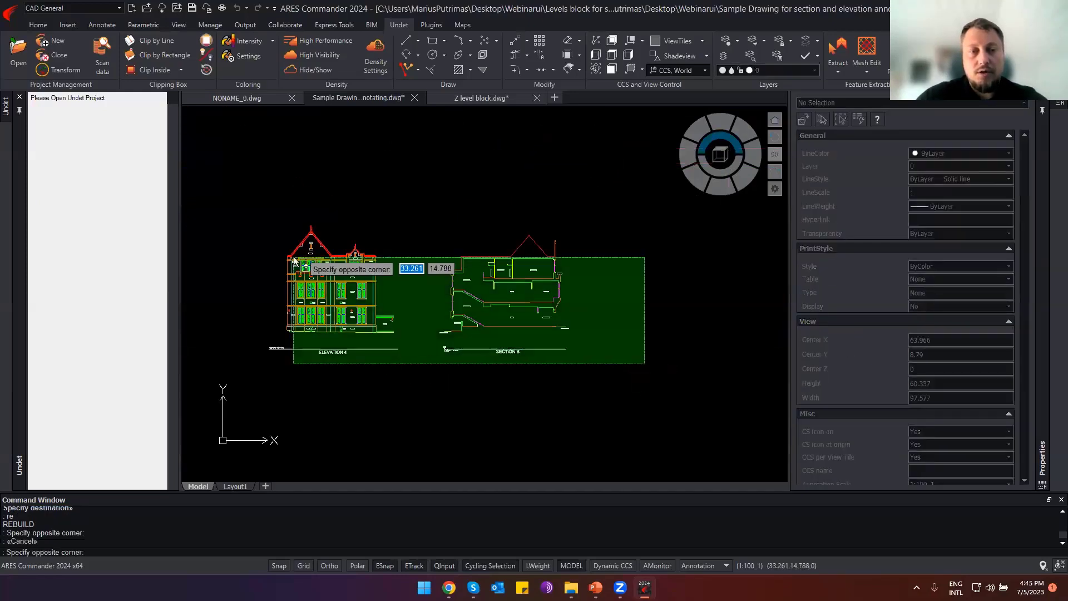
click(223, 164)
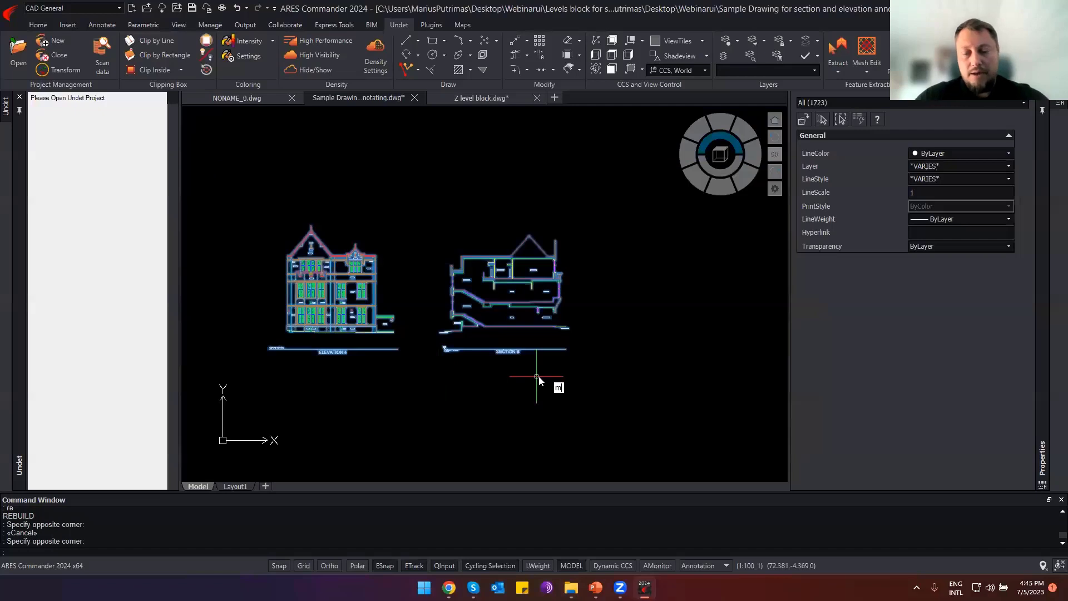
text(m)
key(Return)
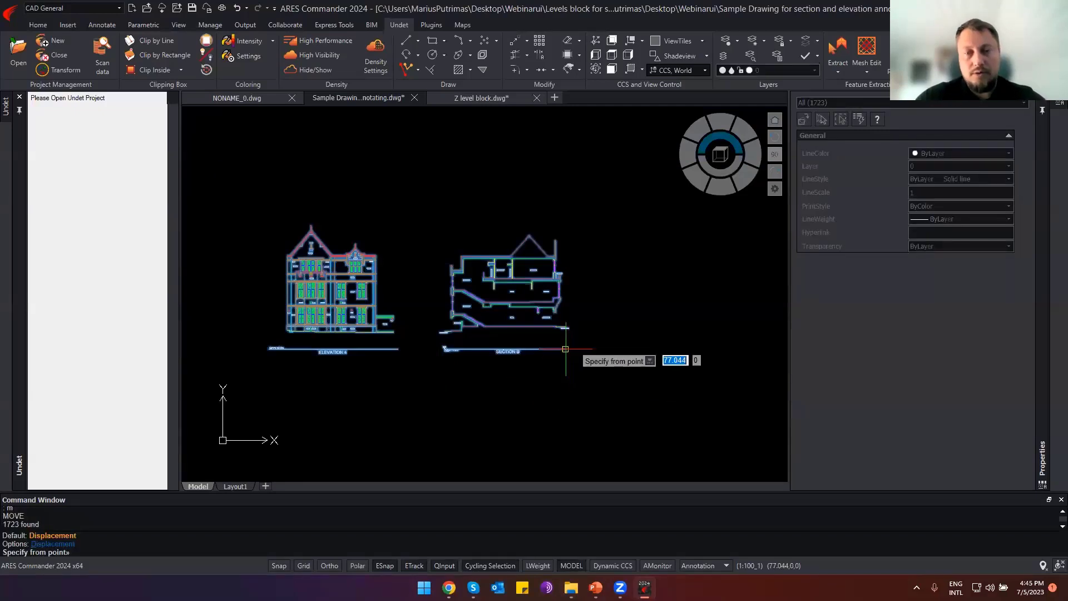
click(565, 348)
key(F8)
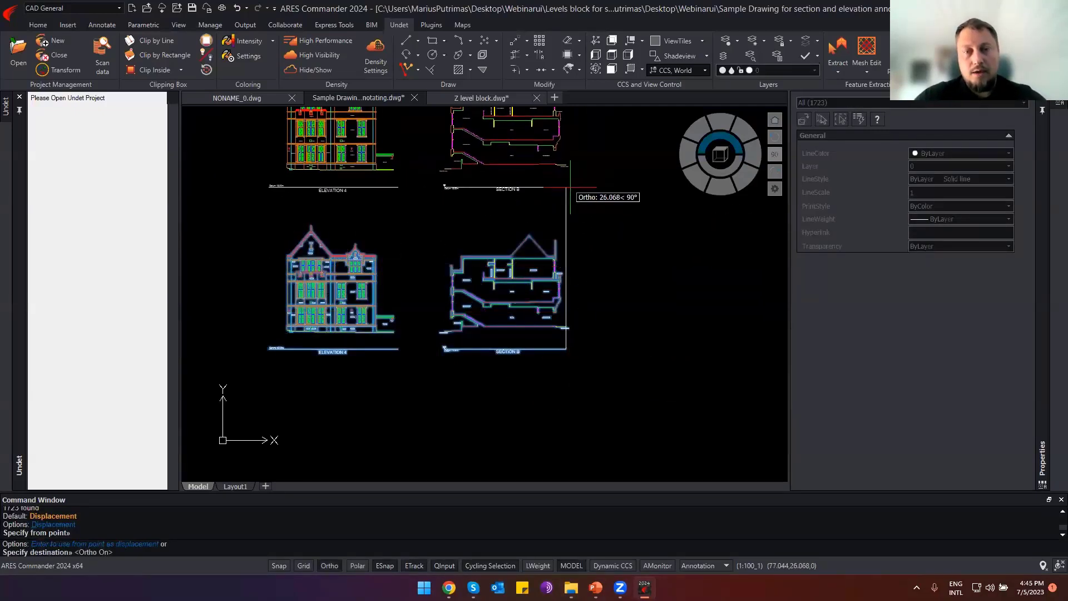
text(15)
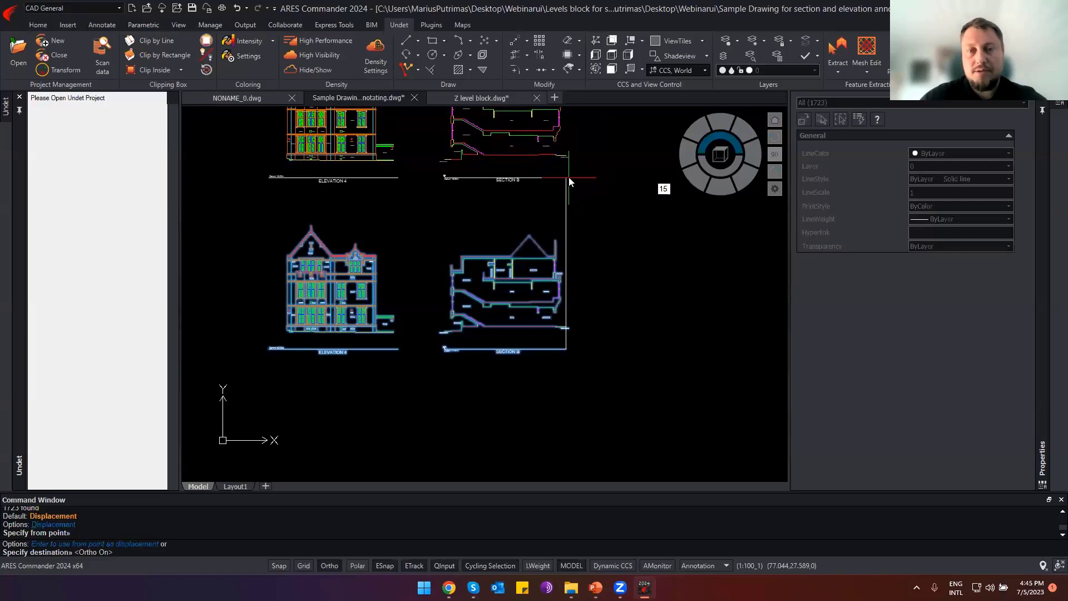
key(Return)
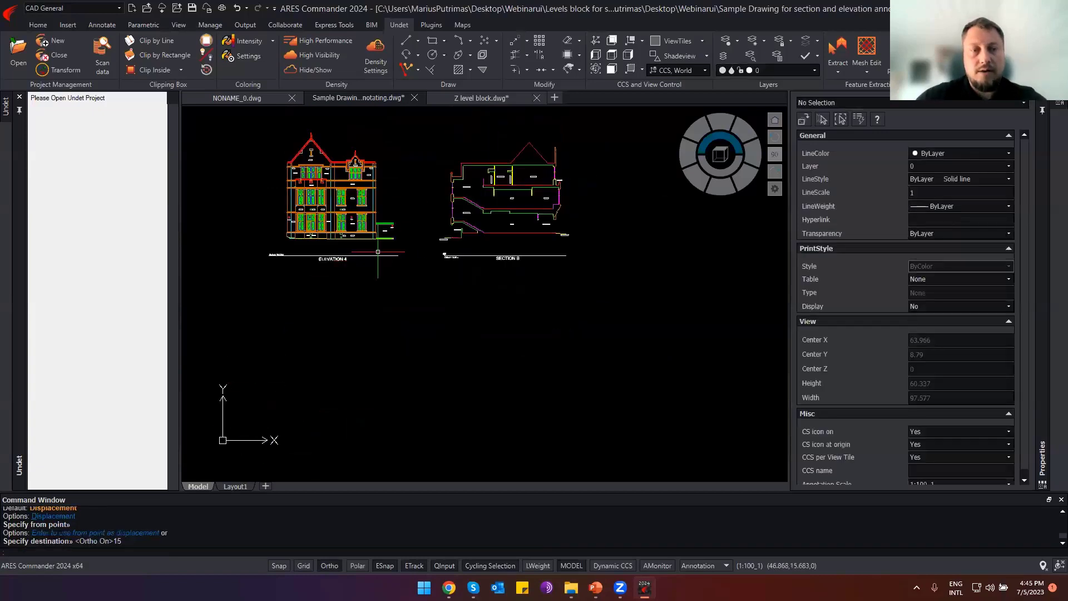
Rebuild the drawing to refresh the altitude of the level block on Section B's datum line.
scroll(445, 255, up, 8)
scroll(423, 257, up, 3)
text(re)
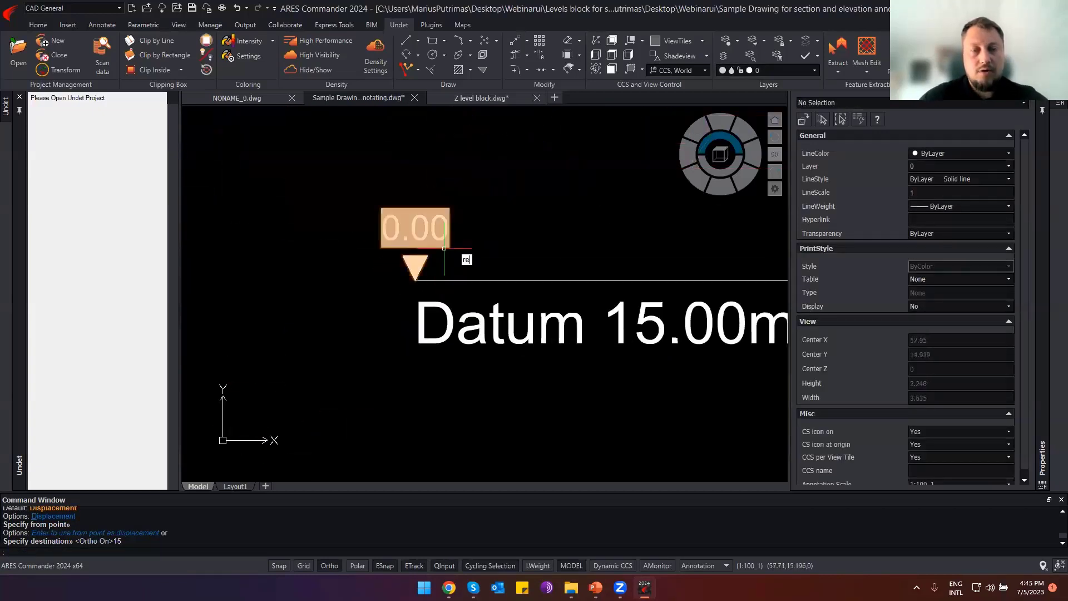
key(Return)
scroll(403, 225, down, 2)
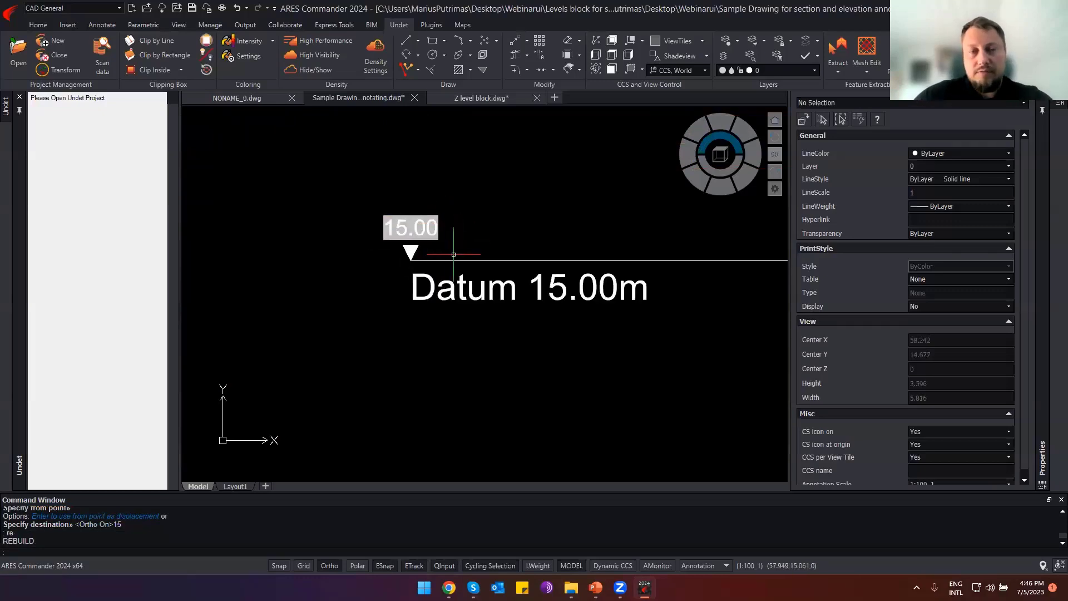
Copy the datum level block from its arrow tip onto Section B's lower staircase landing and the entrance floor beside Ground Level.
click(431, 245)
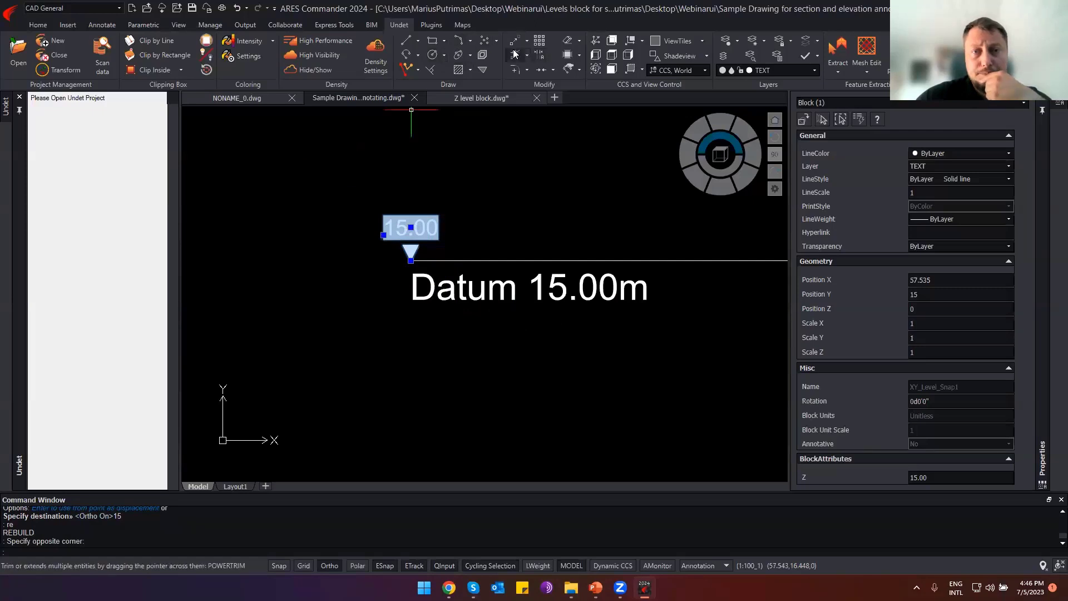
click(411, 261)
scroll(414, 270, down, 4)
middle_drag(442, 255, 369, 392)
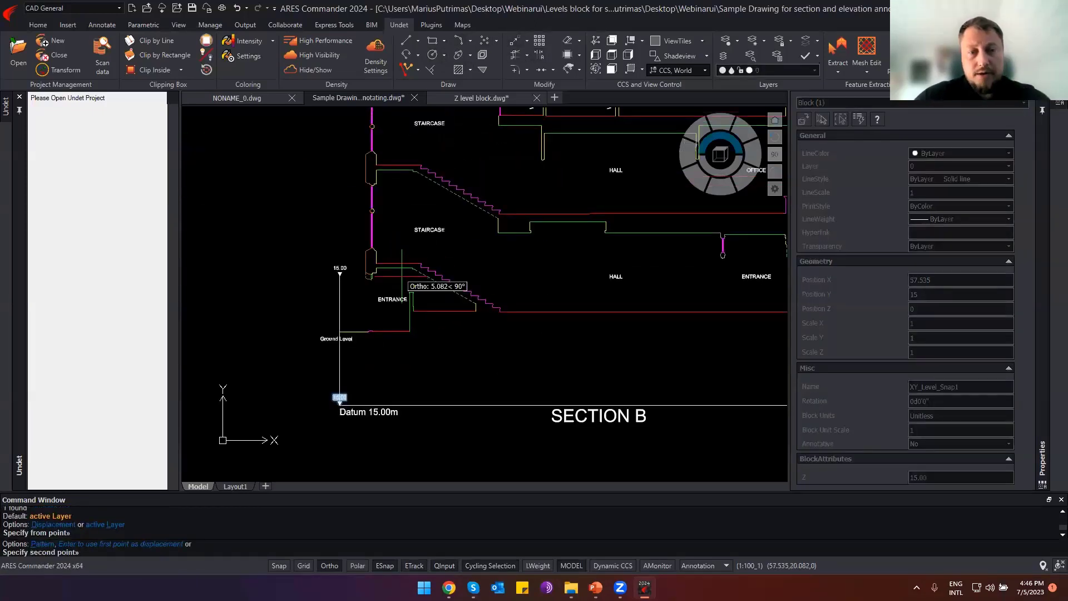
scroll(406, 269, up, 2)
key(F8)
click(398, 261)
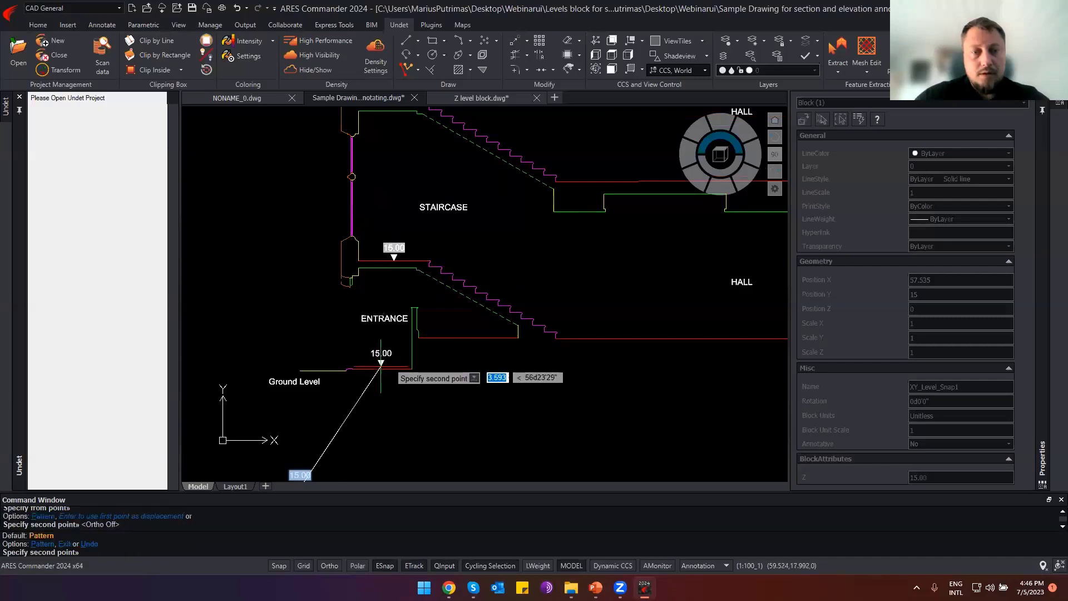
click(381, 367)
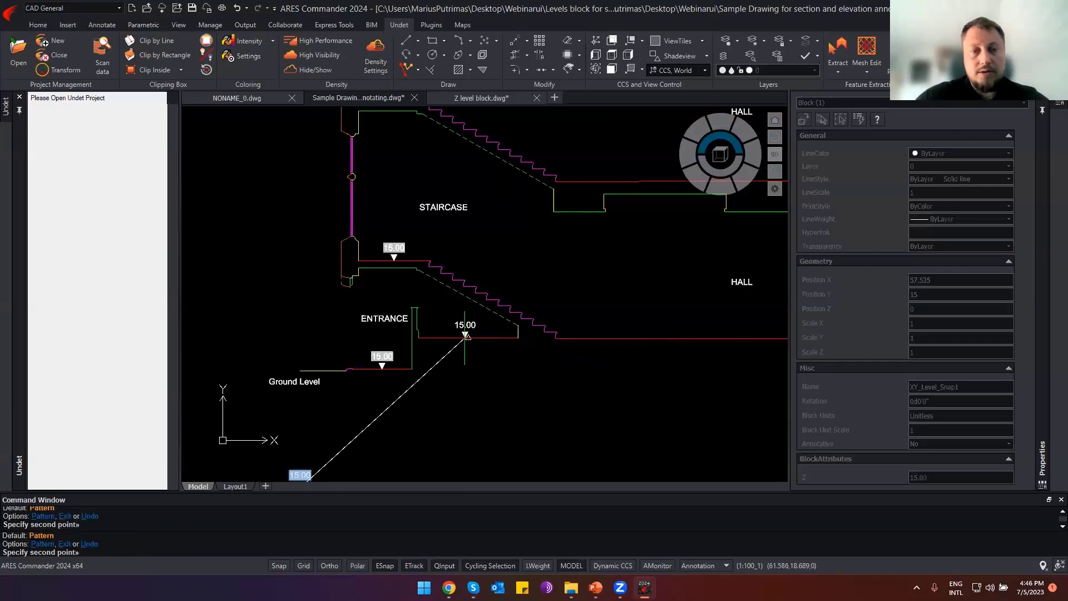
Place further level block copies on the raised floor beside the entrance, both hall floors and the upper staircase landing.
middle_drag(740, 178, 559, 246)
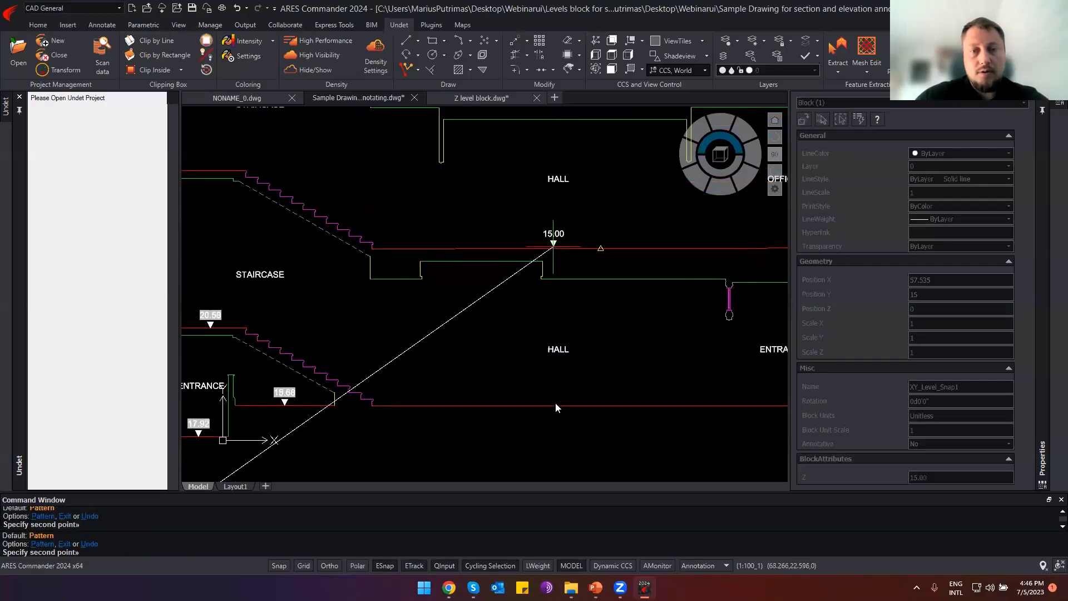
scroll(445, 278, down, 6)
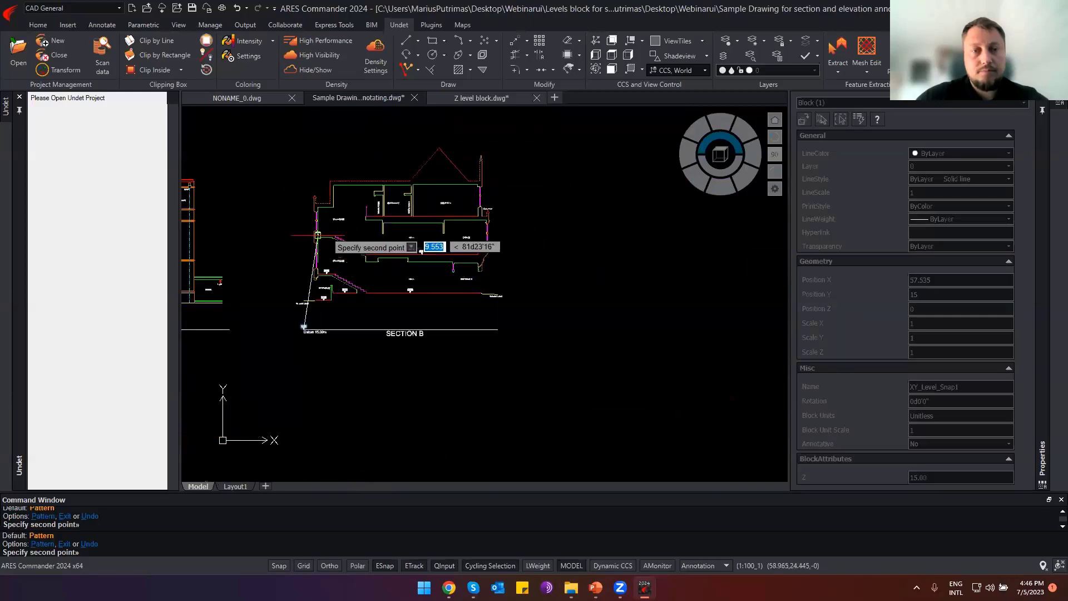
scroll(421, 251, up, 8)
scroll(338, 199, down, 6)
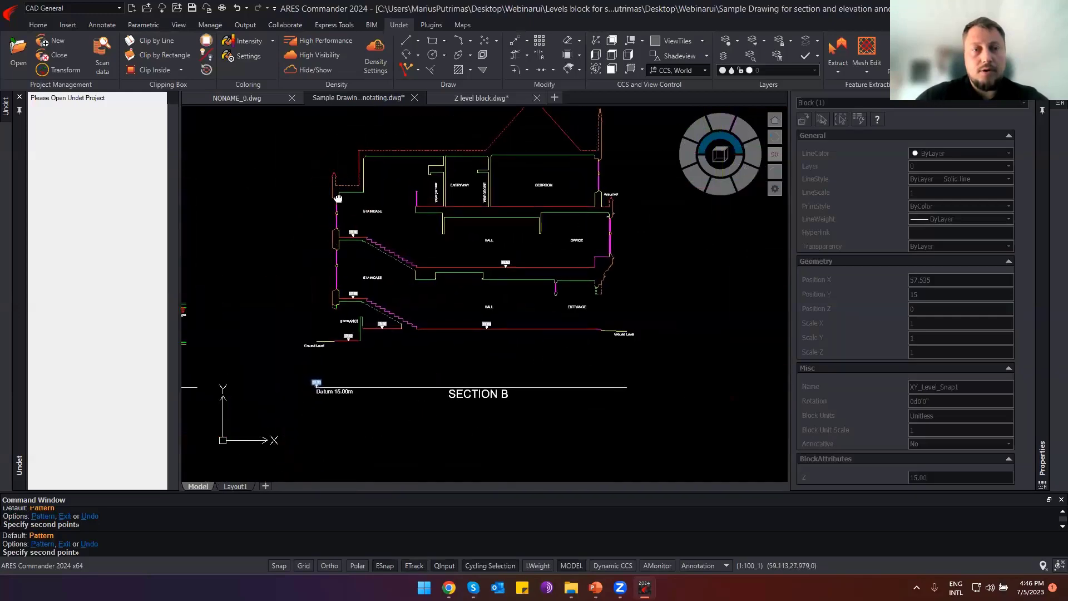
Place level block copies on Section B's parapet top, the flat roof edge and the roof peak.
scroll(338, 199, up, 6)
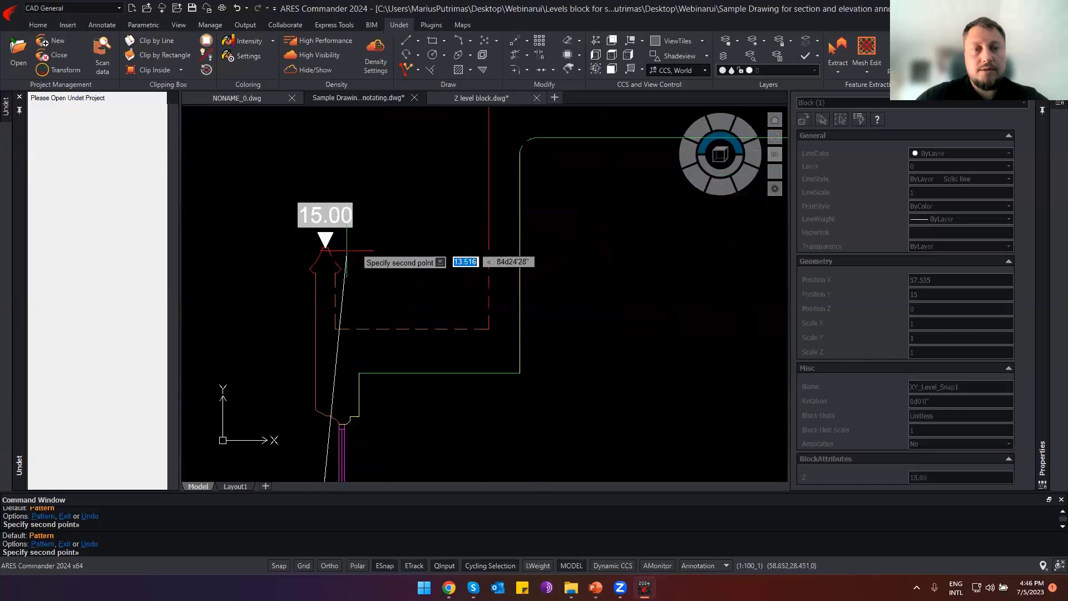
scroll(346, 251, down, 6)
scroll(389, 274, up, 5)
scroll(390, 275, down, 3)
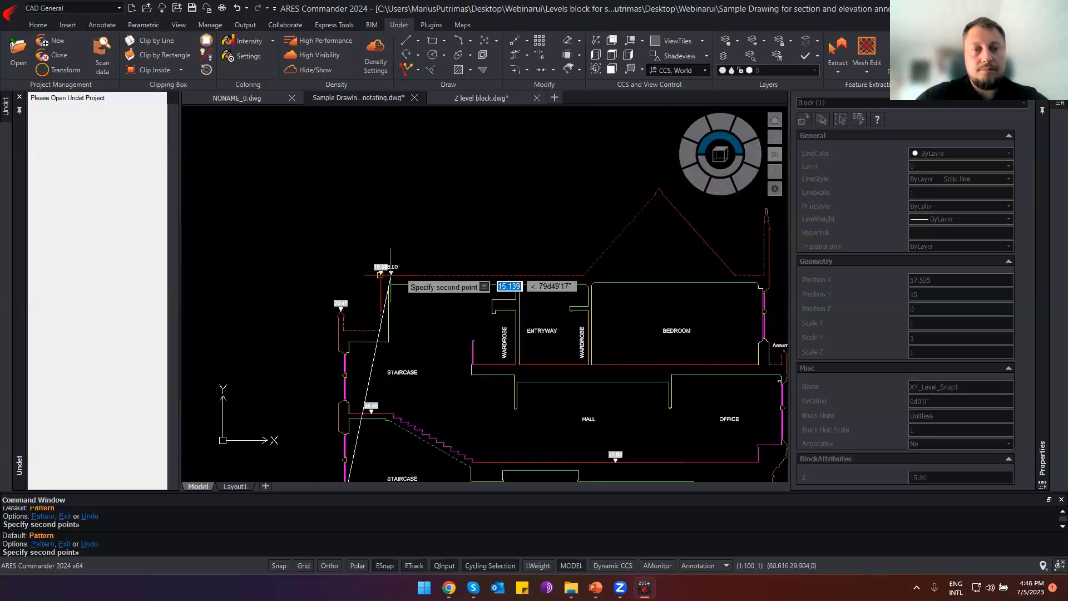
scroll(626, 197, down, 4)
scroll(658, 187, up, 6)
middle_drag(531, 220, 392, 204)
scroll(484, 278, down, 4)
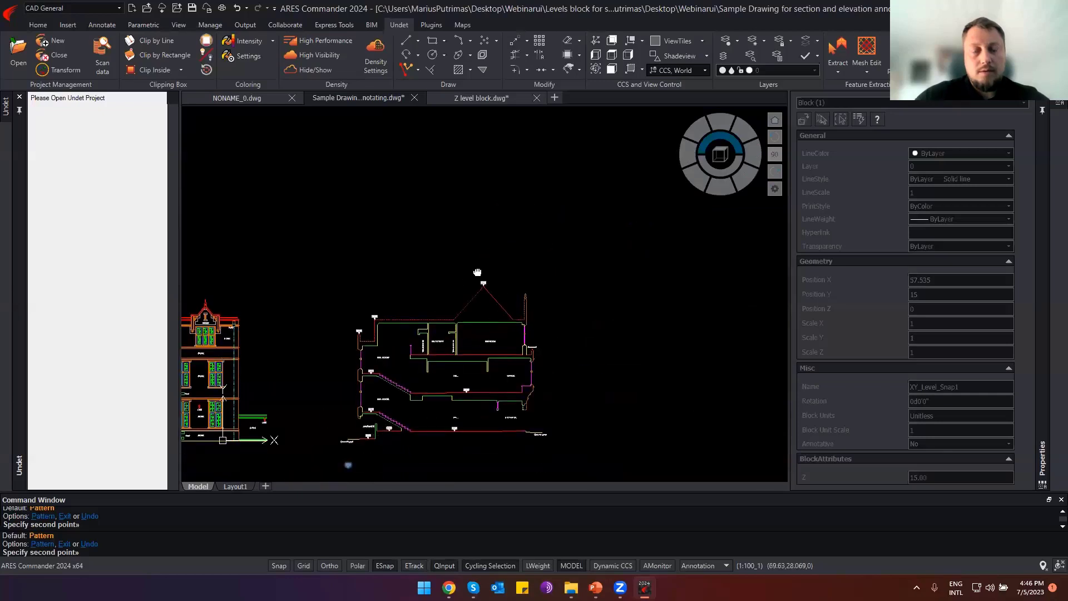
Place a level block copy at the underside of the upper hall's ceiling beam nearest the staircase and finish copying.
scroll(470, 295, up, 5)
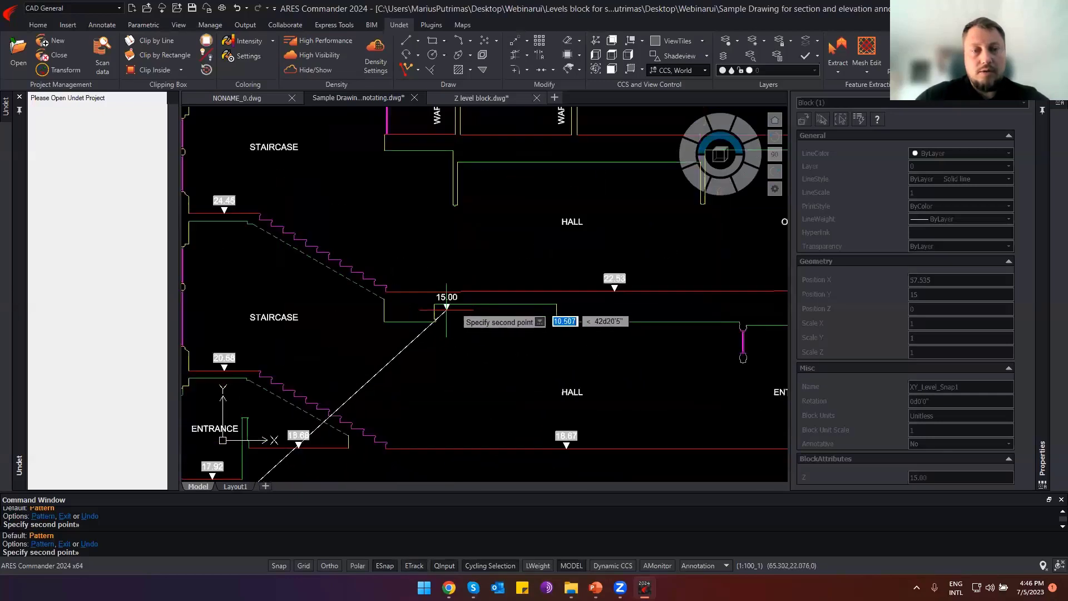
scroll(446, 307, up, 2)
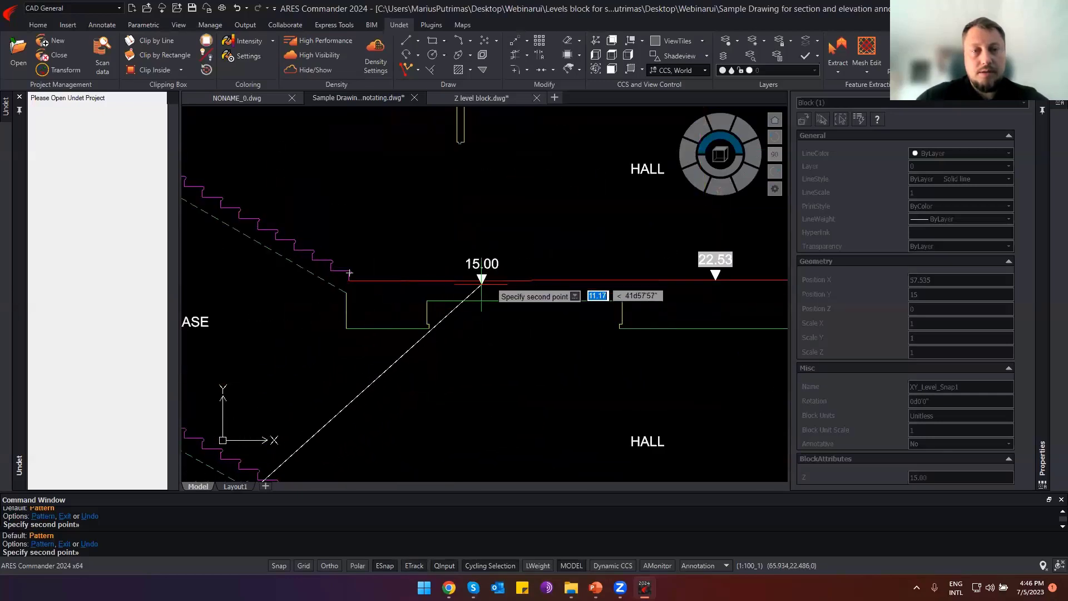
scroll(482, 283, down, 2)
scroll(406, 228, up, 6)
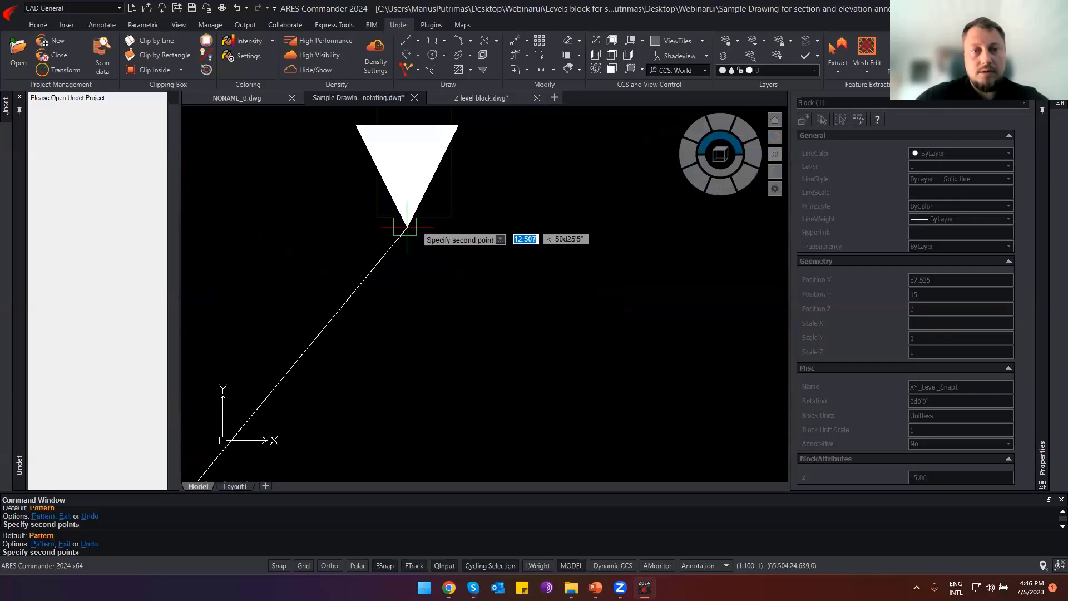
scroll(439, 233, down, 4)
key(Escape)
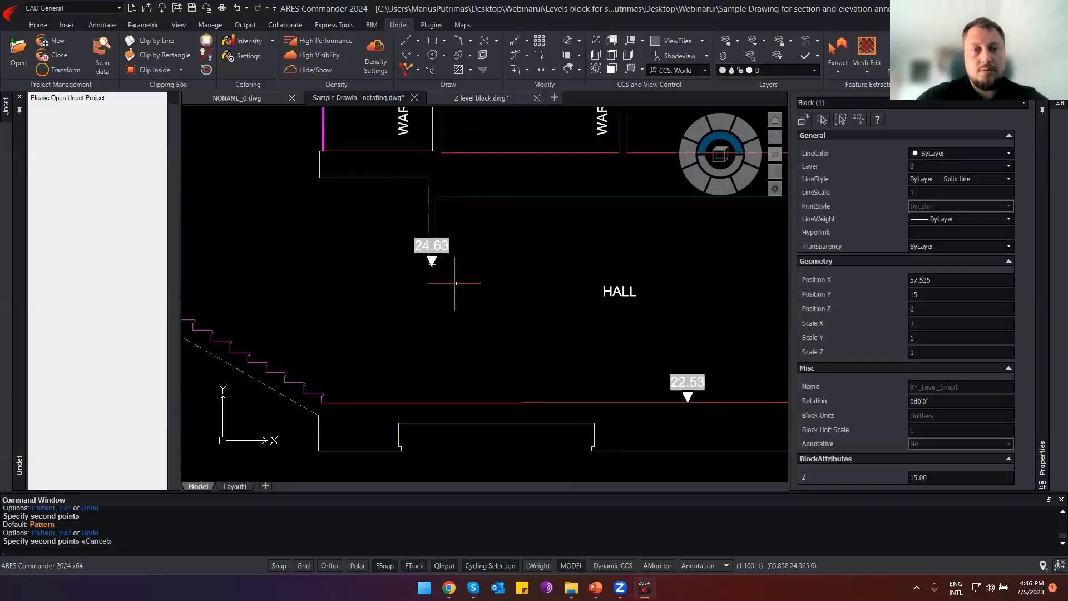
Mirror the ceiling beam's level block about a horizontal line through its arrow tip, then delete the upright original.
scroll(445, 245, up, 5)
click(449, 224)
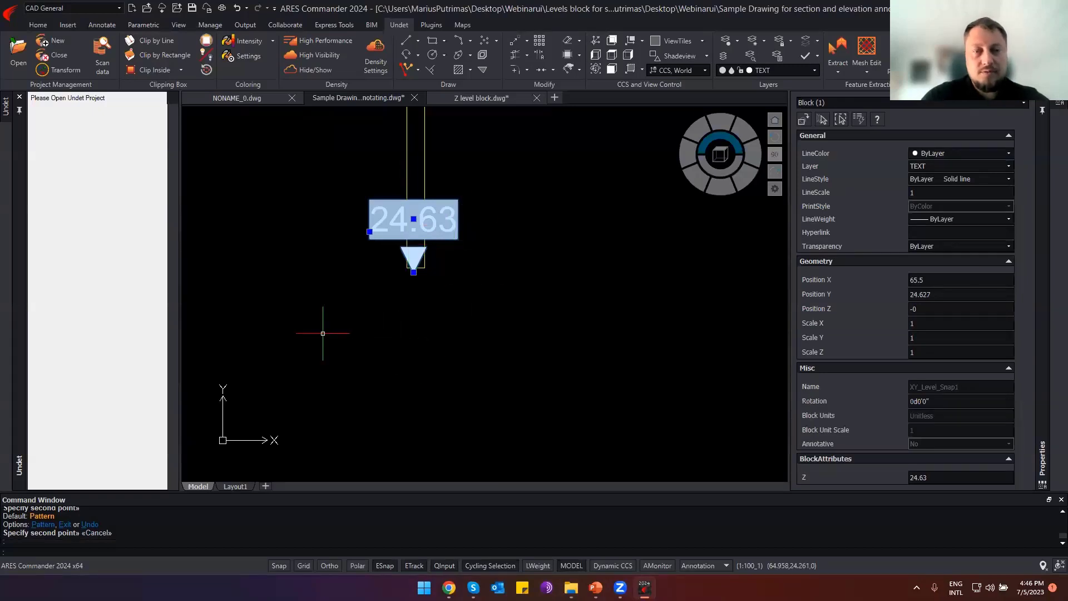
text(mir)
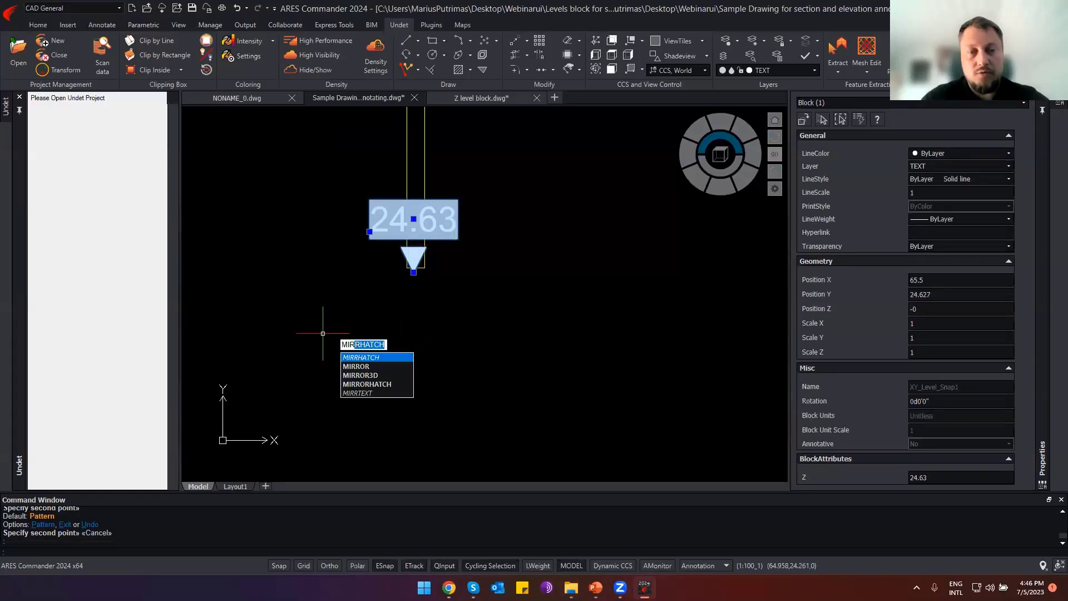
key(Return)
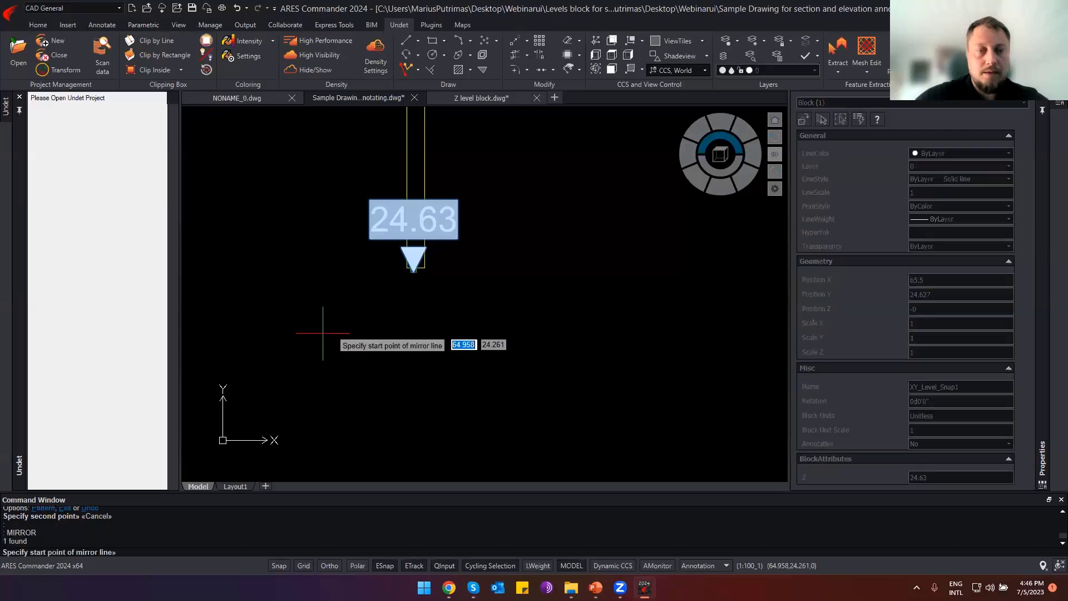
click(413, 272)
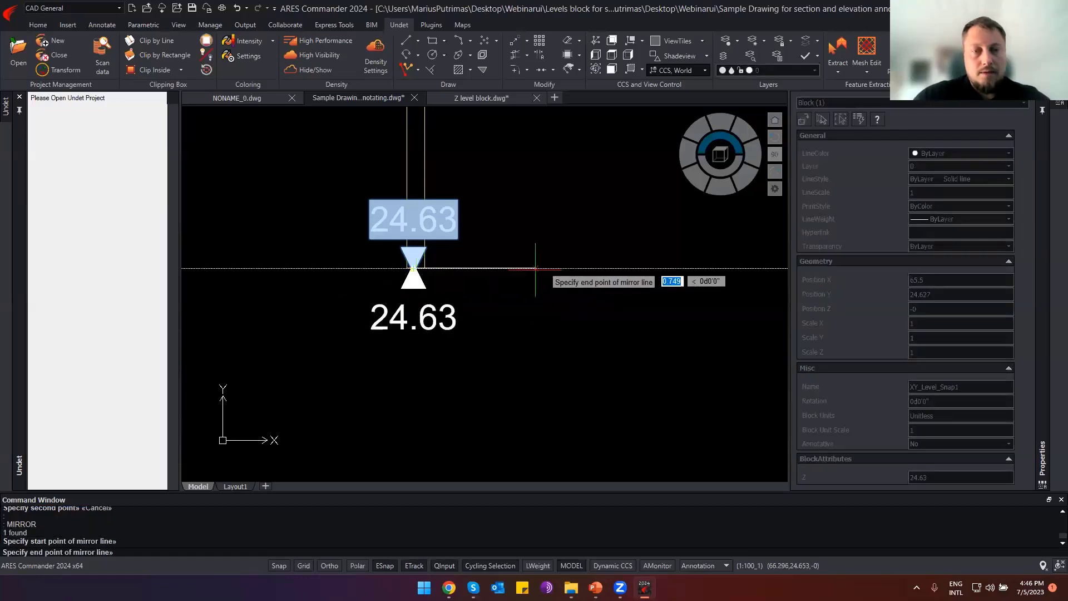
key(F8)
click(566, 290)
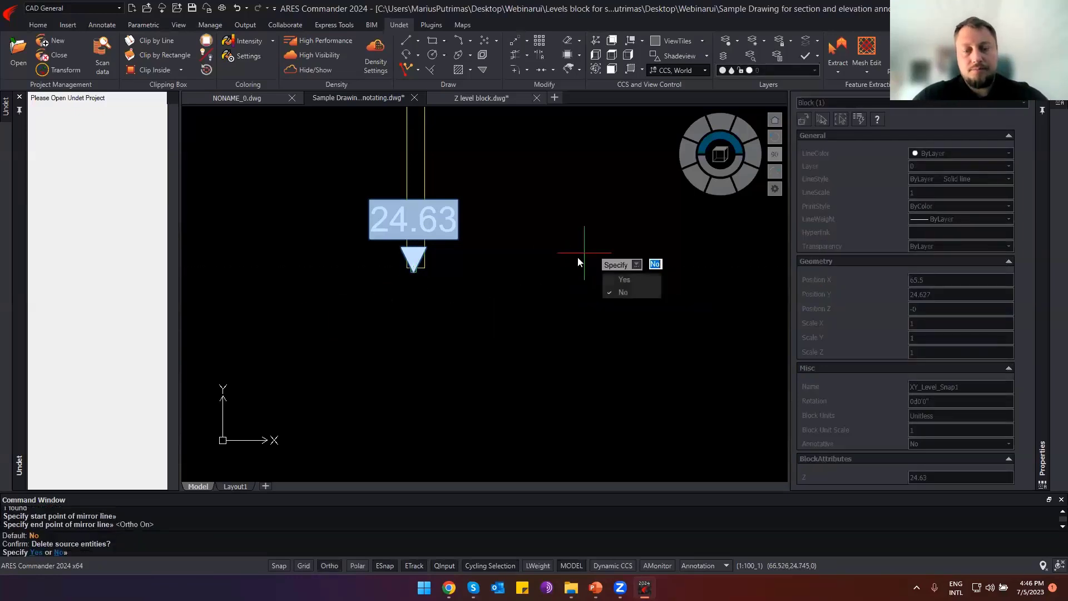
key(Return)
key(Escape)
click(450, 219)
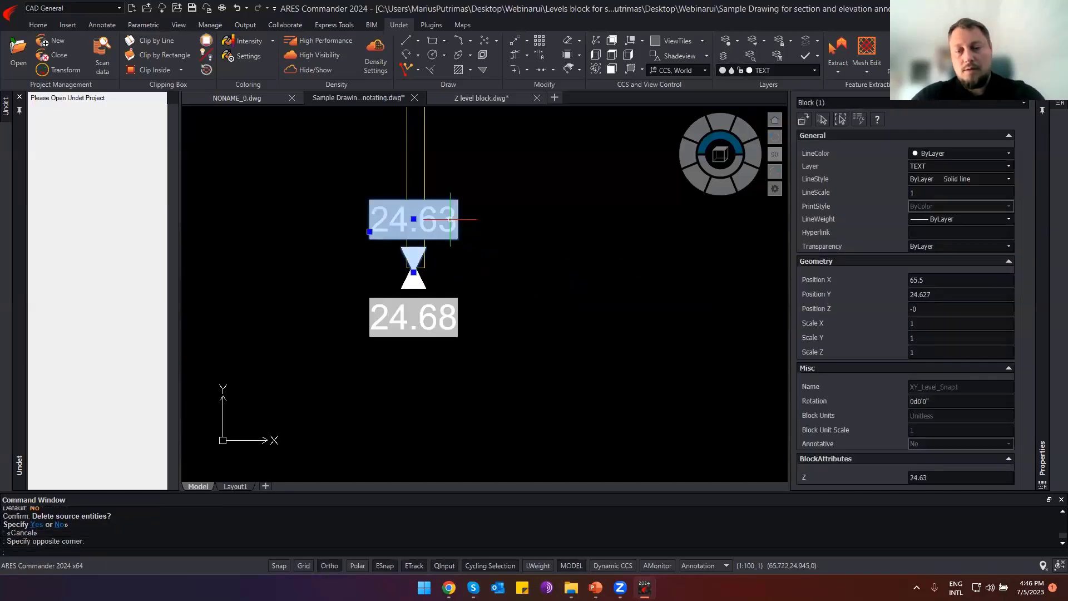
key(Delete)
Try to move the flipped level block by its arrow tip onto the underside of the ceiling beam.
click(477, 337)
click(400, 273)
scroll(399, 271, up, 2)
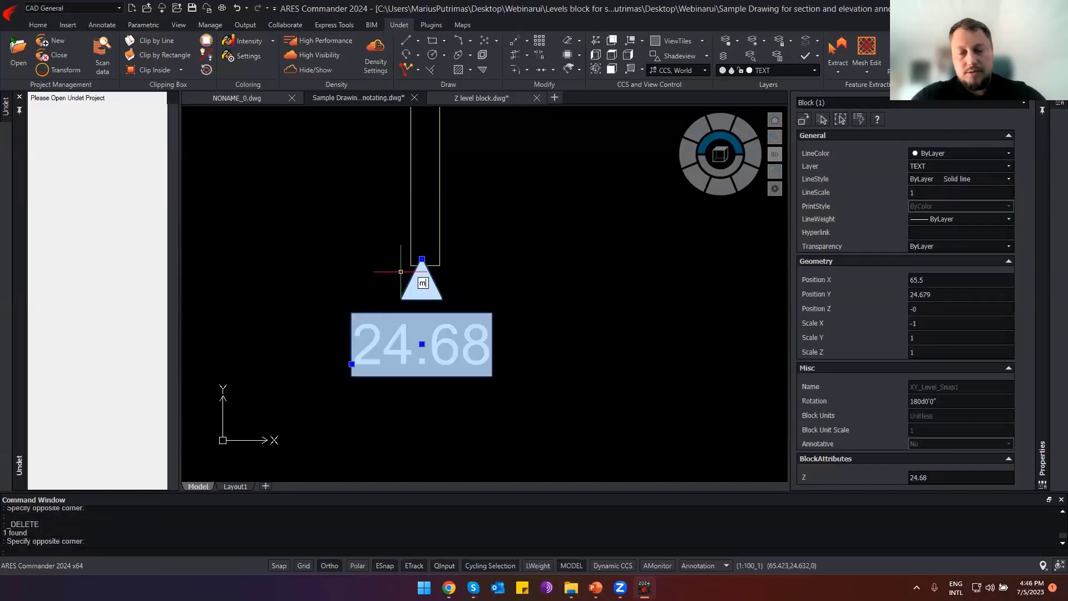
text(m)
key(Return)
scroll(423, 268, up, 2)
click(419, 263)
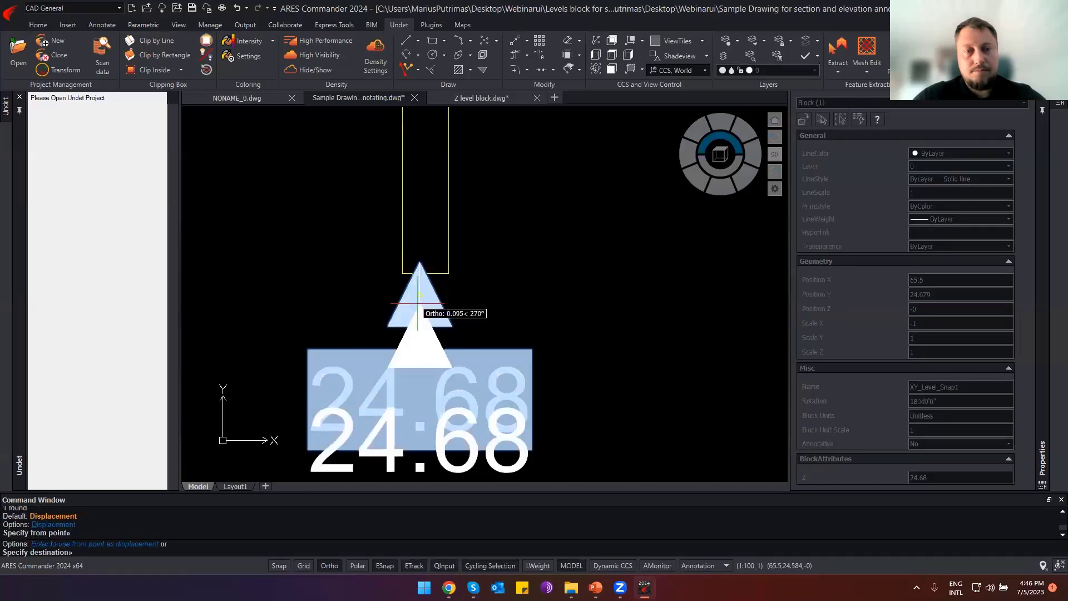
scroll(418, 304, up, 3)
click(421, 244)
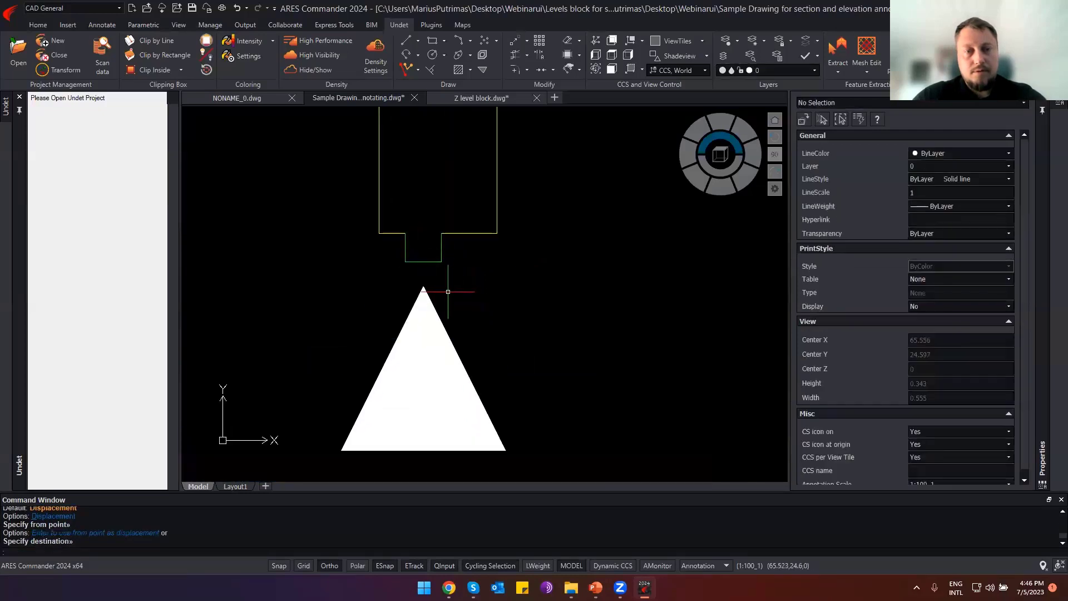
Move the flipped level block so its arrow tip meets the midpoint of the beam's narrow bottom edge.
click(448, 291)
click(402, 305)
key(Return)
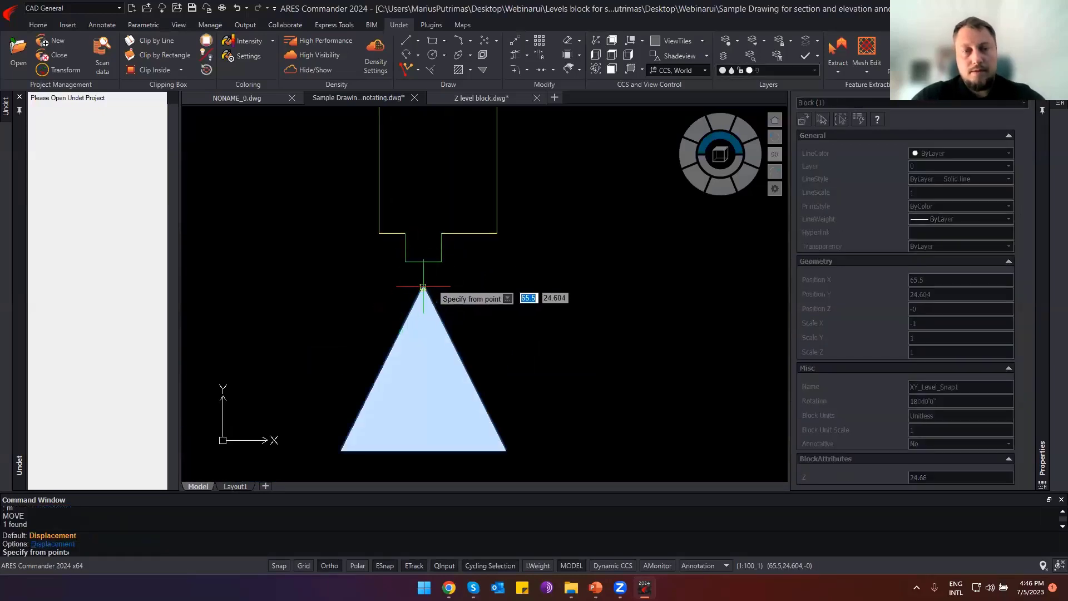
click(423, 287)
click(423, 261)
scroll(425, 295, down, 6)
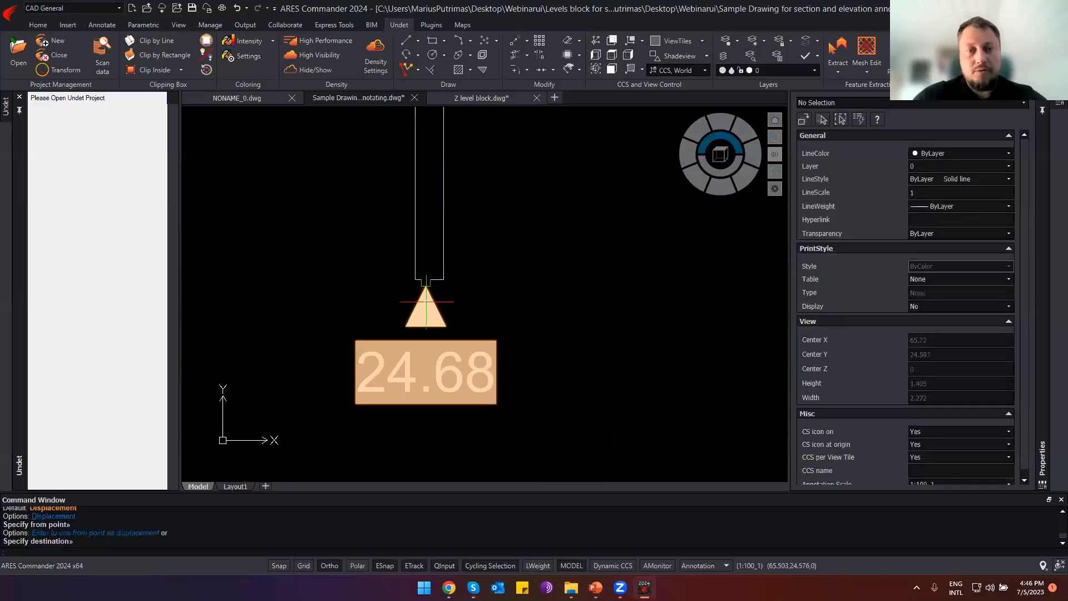
Copy the flipped level block from its tip to the upper hall ceiling, the adjoining soffit and the upper staircase ceiling.
click(474, 309)
click(371, 345)
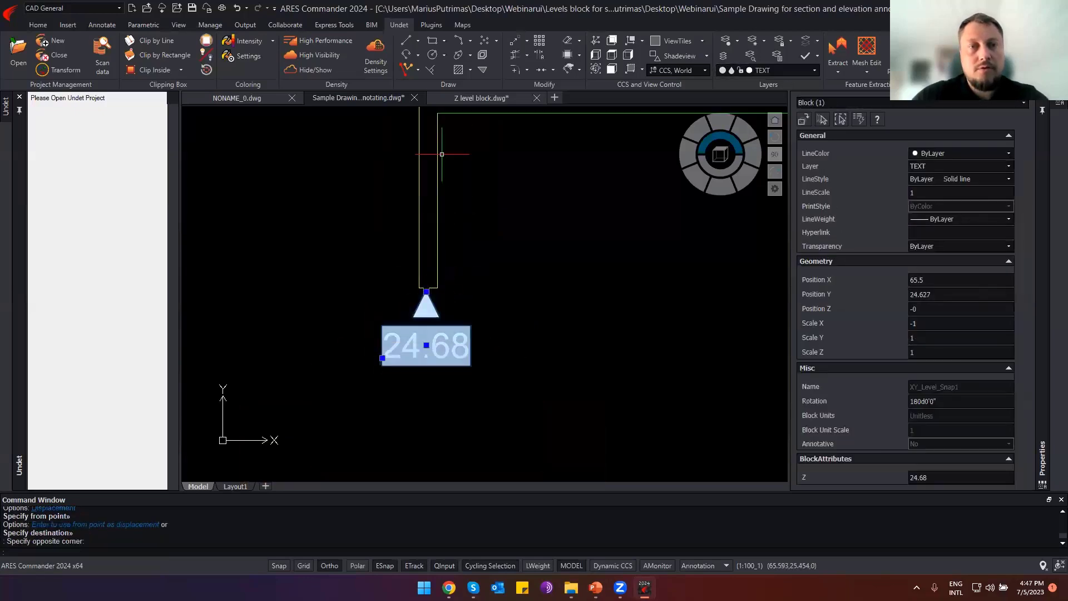
click(516, 43)
scroll(424, 291, up, 3)
click(426, 291)
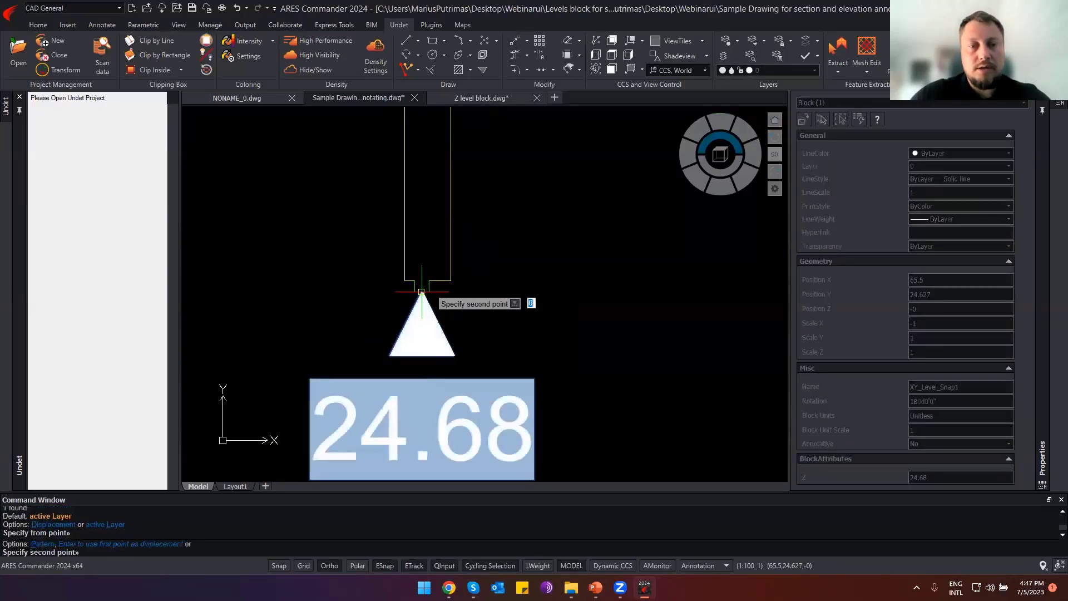
scroll(428, 296, down, 4)
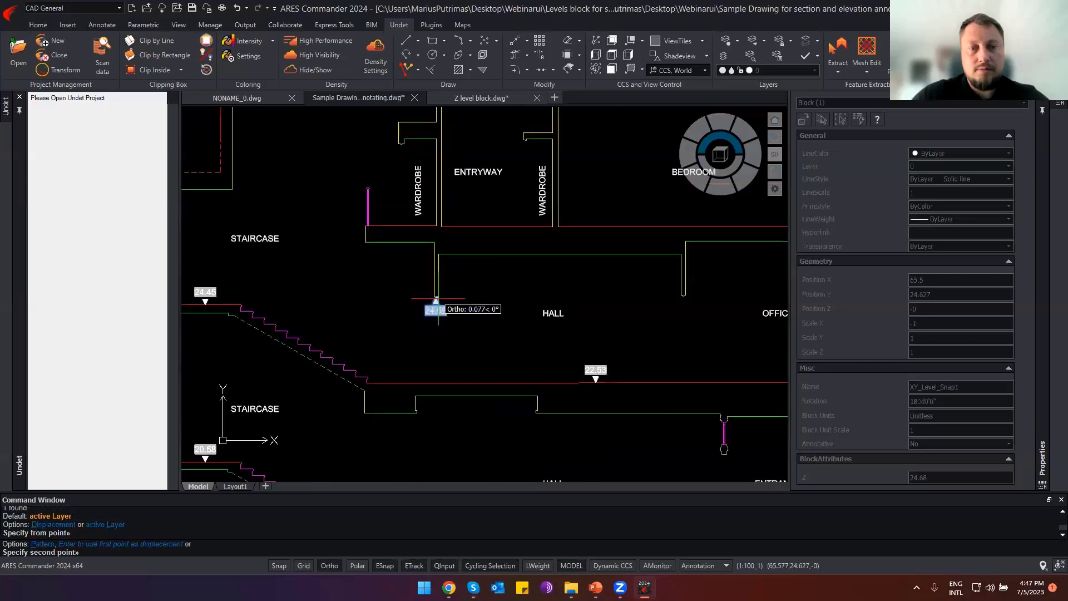
click(464, 253)
middle_drag(201, 191, 398, 205)
click(398, 206)
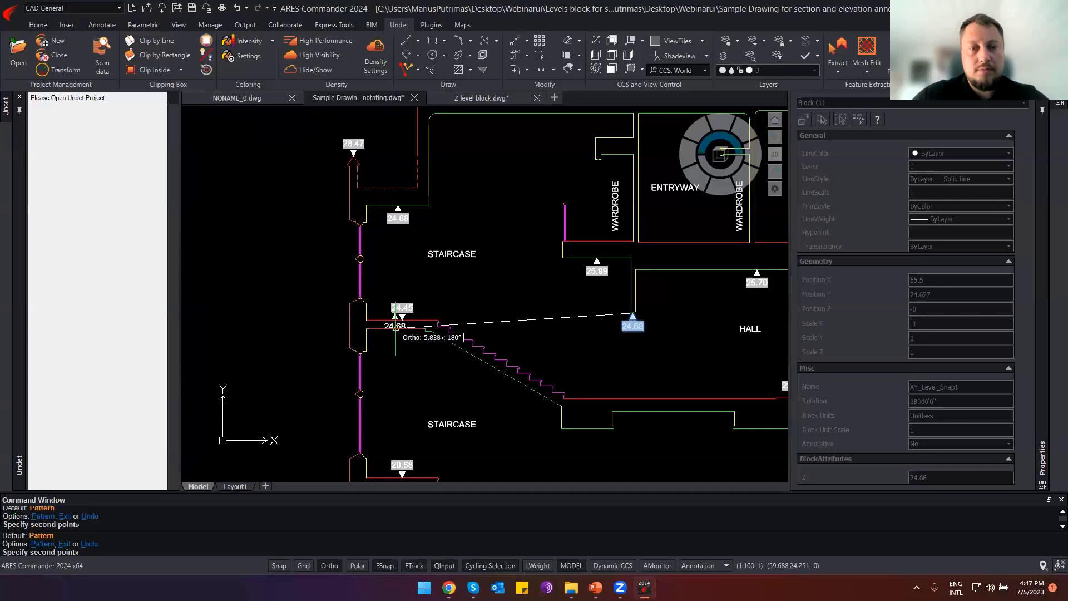
Place flipped level block copies under the upper staircase landing, the lower hall's soffit and its recessed ceiling, and finish copying.
click(491, 369)
middle_drag(493, 248, 427, 97)
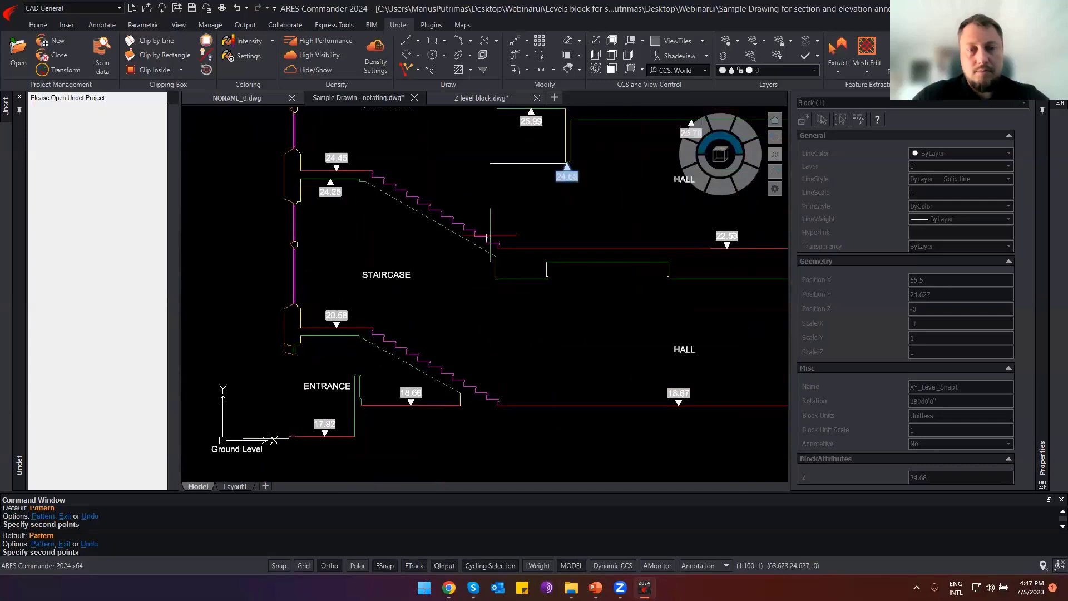
click(522, 278)
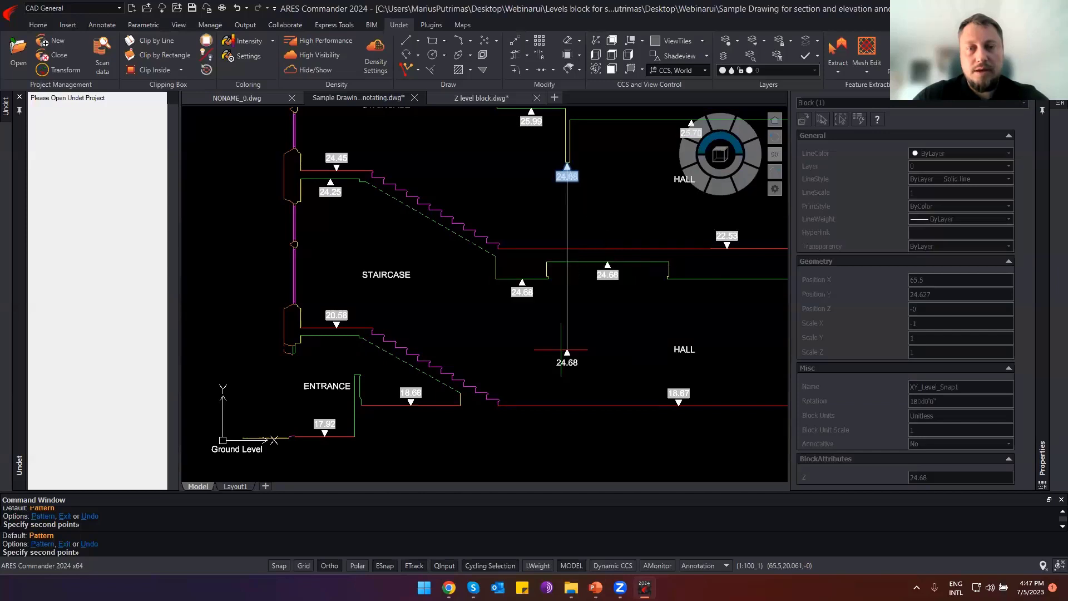
key(Escape)
scroll(534, 361, down, 2)
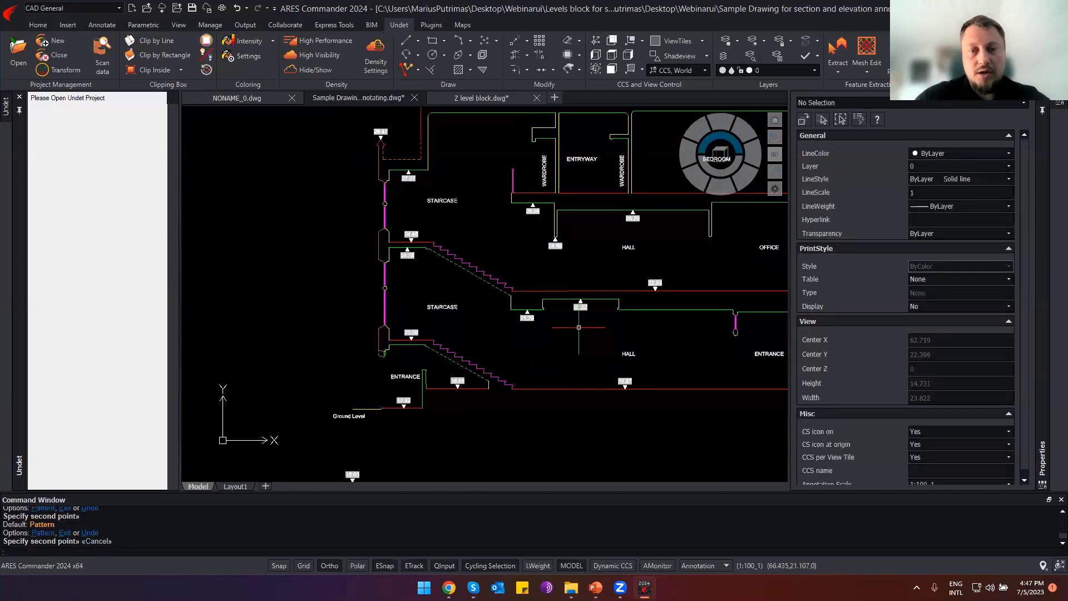
Move the lower hall's recessed ceiling level block straight down below the ceiling and rebuild the drawing to update its level.
scroll(578, 327, up, 8)
scroll(466, 355, down, 3)
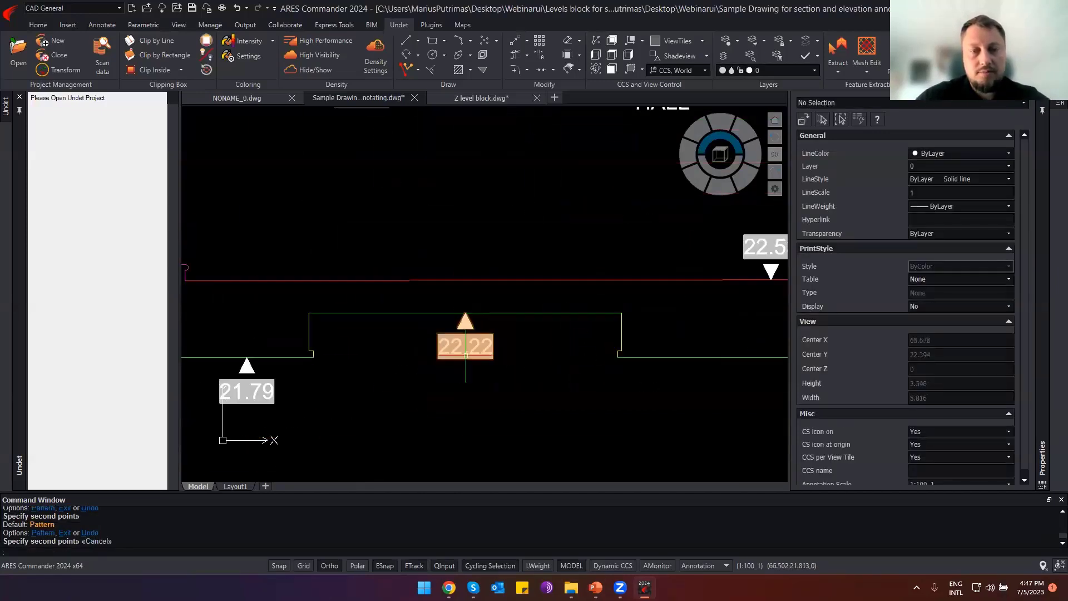
click(448, 348)
text(m)
key(Return)
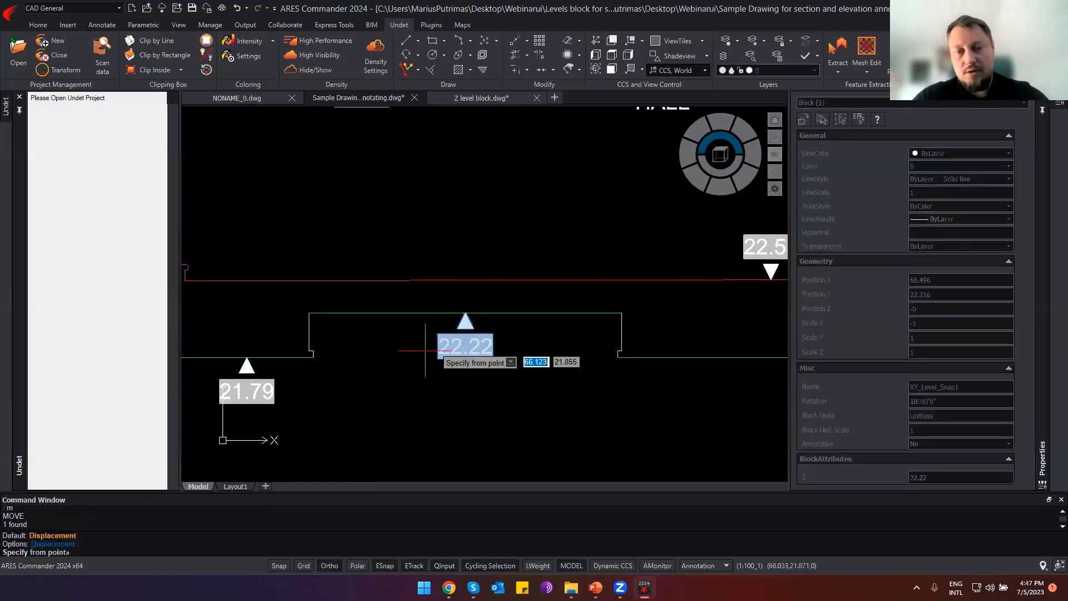
click(414, 347)
click(415, 384)
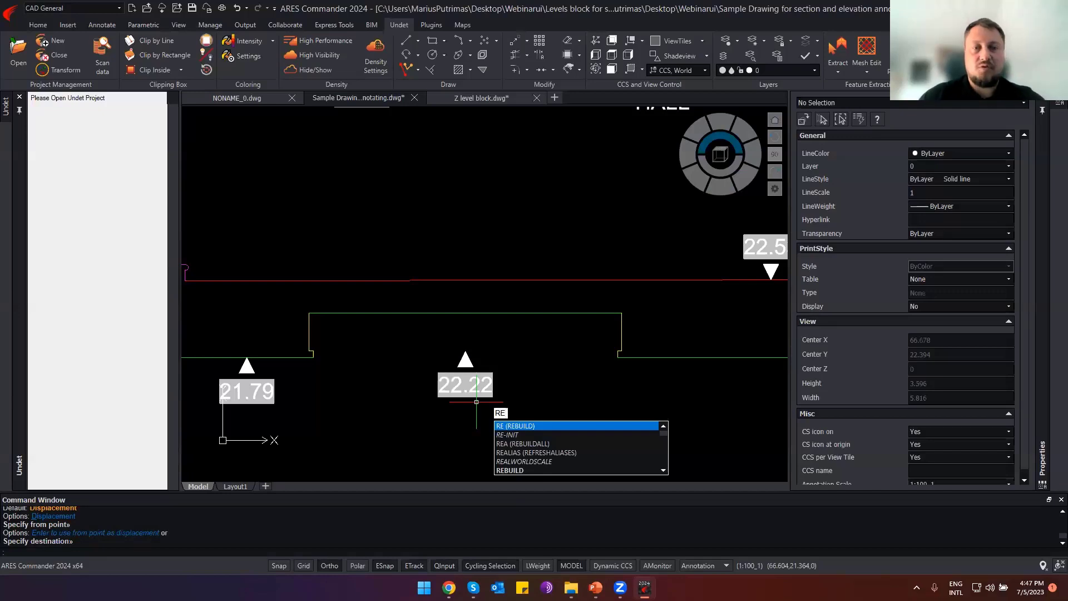
key(Return)
Move the lowered level block by its arrow tip back onto the lower hall's recessed ceiling line.
click(551, 420)
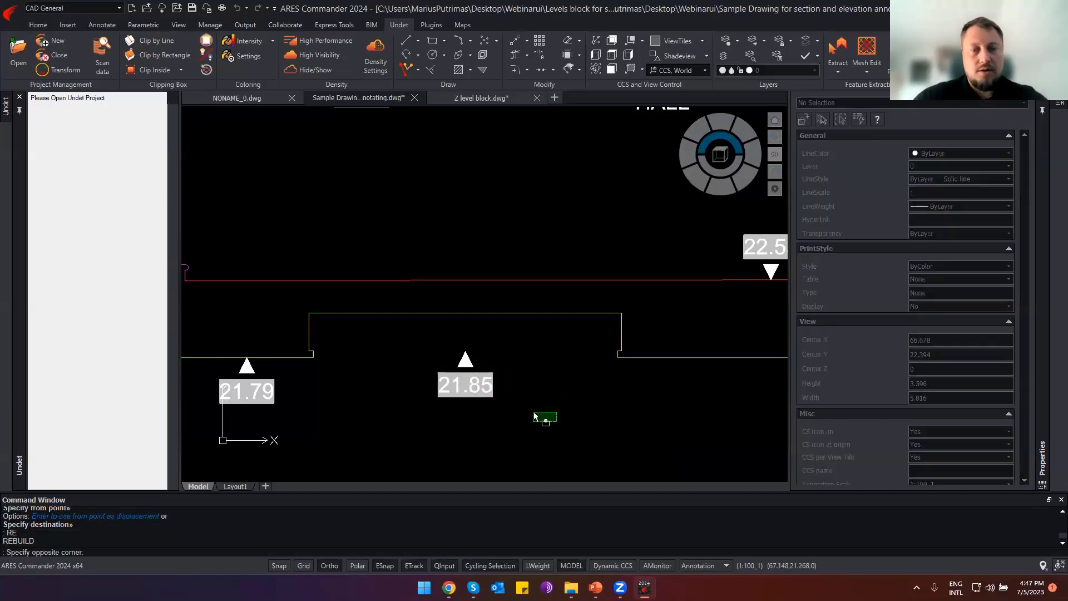
click(427, 373)
text(m)
key(Return)
click(465, 359)
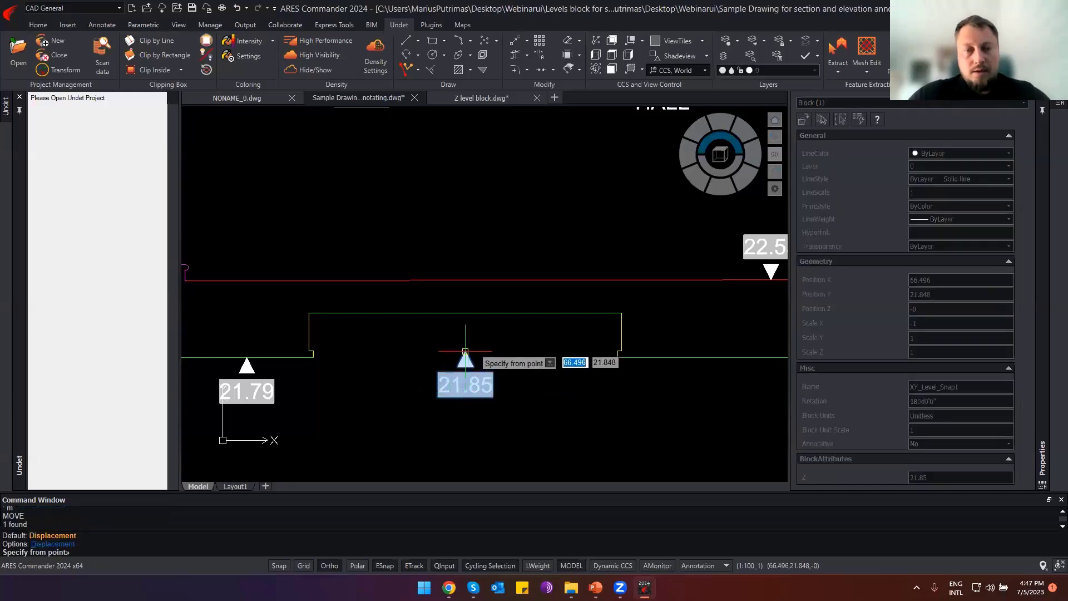
key(Escape)
Copy the entrance floor's level block from its arrow tip onto the top of the low side wall in Elevation 4, with Ortho off.
scroll(465, 313, down, 3)
scroll(445, 362, down, 2)
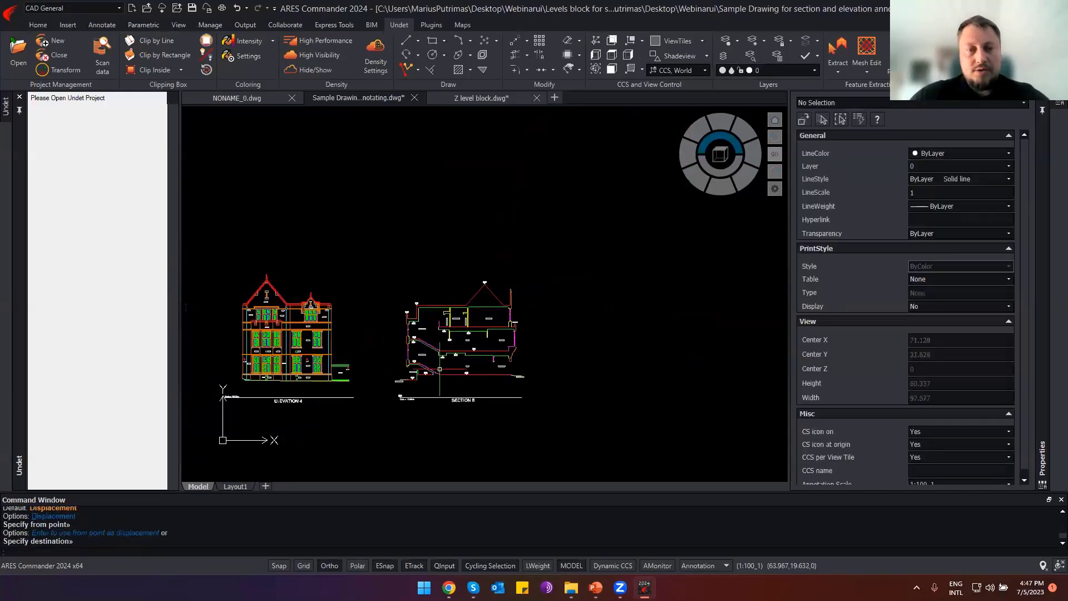
scroll(405, 387, up, 3)
middle_drag(406, 389, 464, 375)
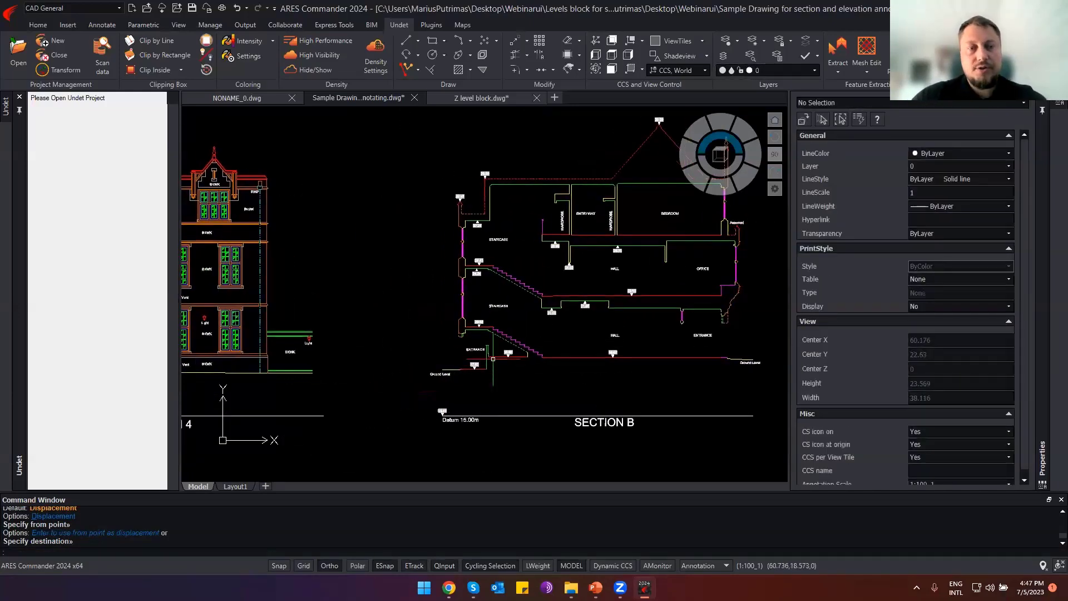
middle_drag(372, 353, 519, 367)
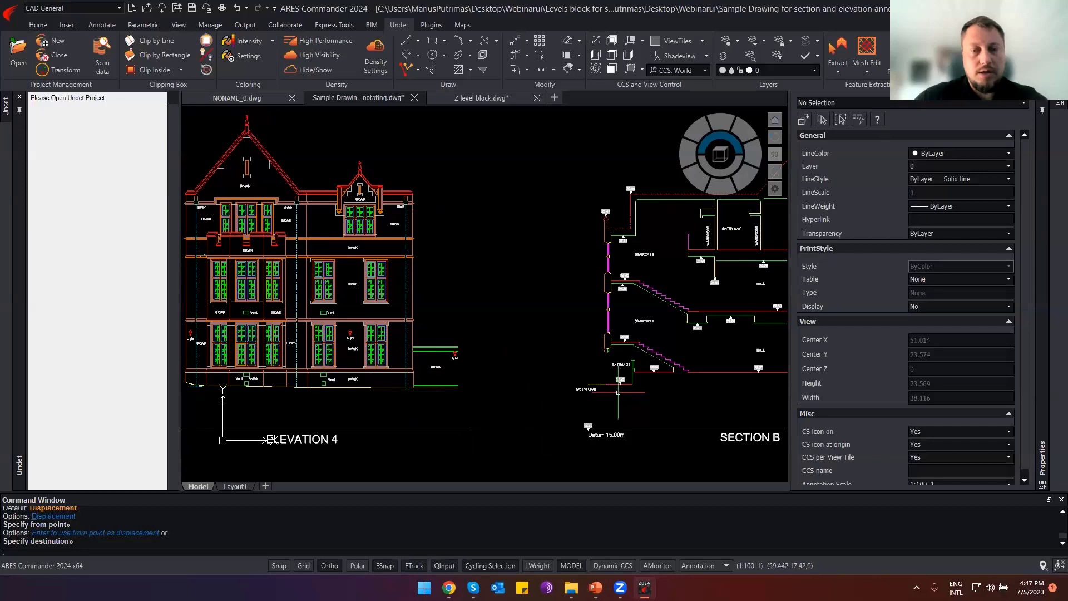
scroll(618, 392, up, 6)
drag(592, 370, 533, 321)
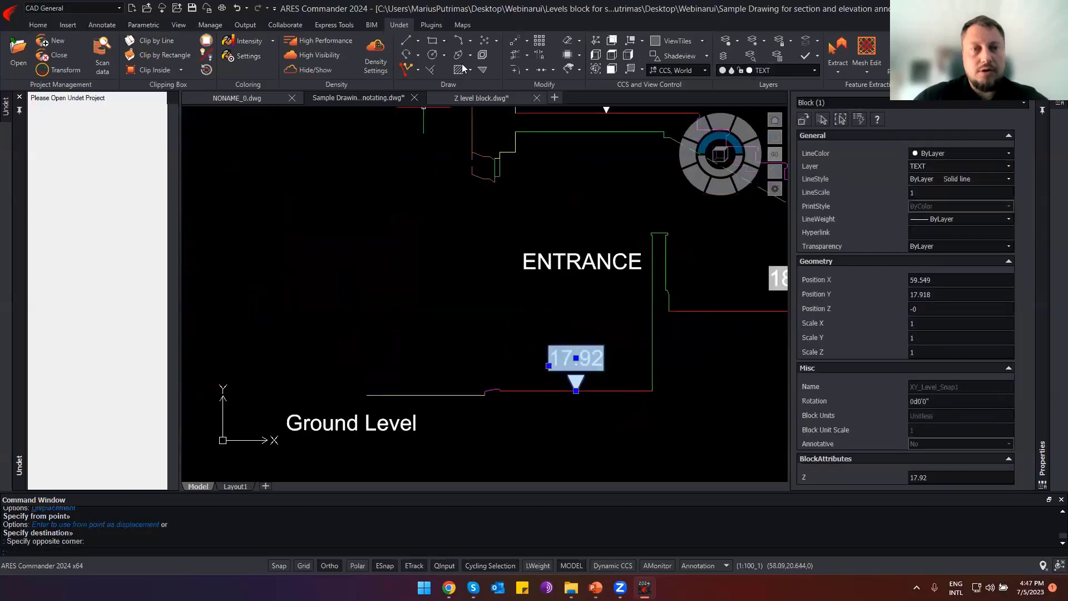
click(513, 46)
click(575, 390)
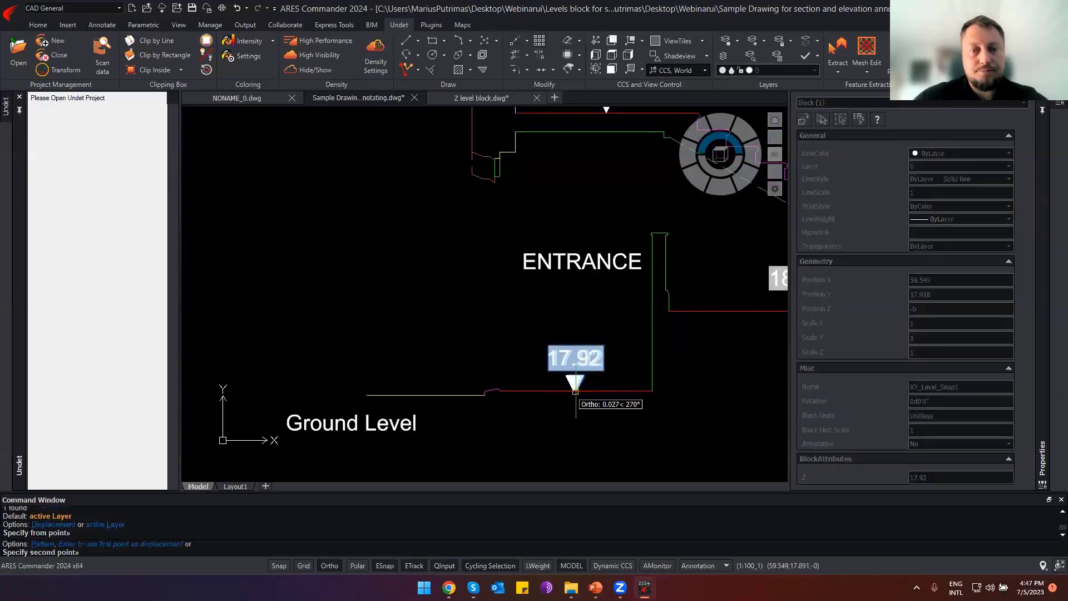
scroll(573, 400, down, 4)
middle_drag(304, 370, 615, 341)
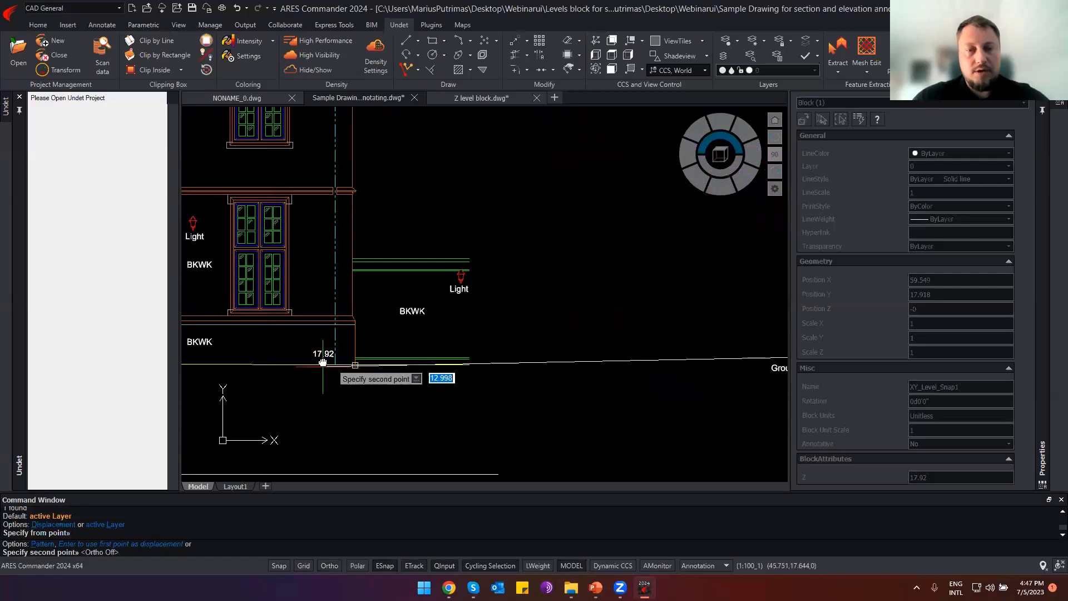
middle_drag(324, 353, 458, 370)
key(F8)
click(542, 287)
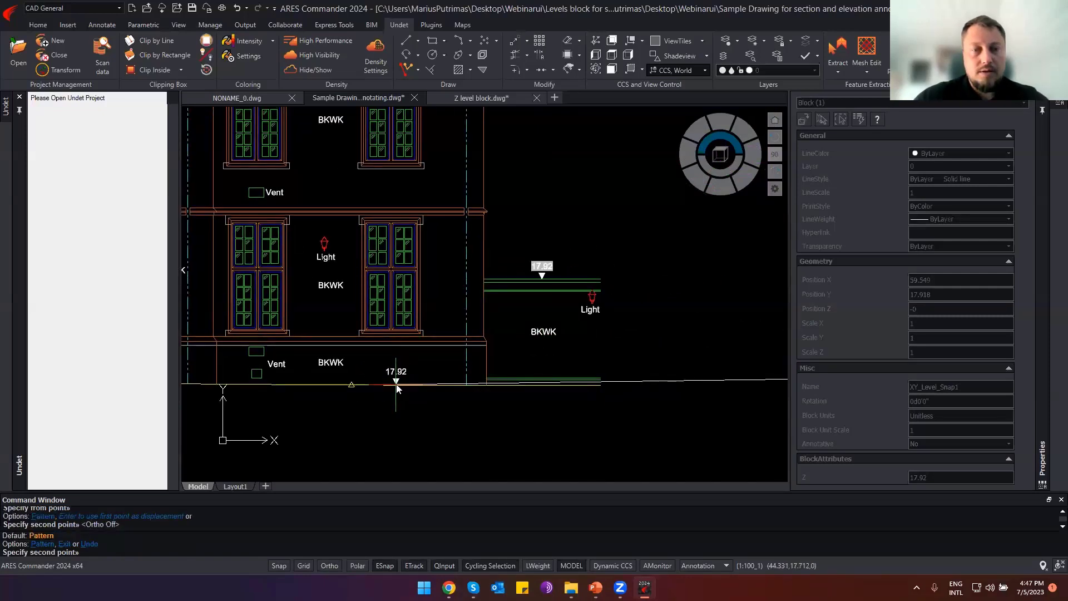
Place level block copies at Elevation 4's ground-floor window sill nearest the downpipe and on the outer end of the band course above.
scroll(382, 322, up, 3)
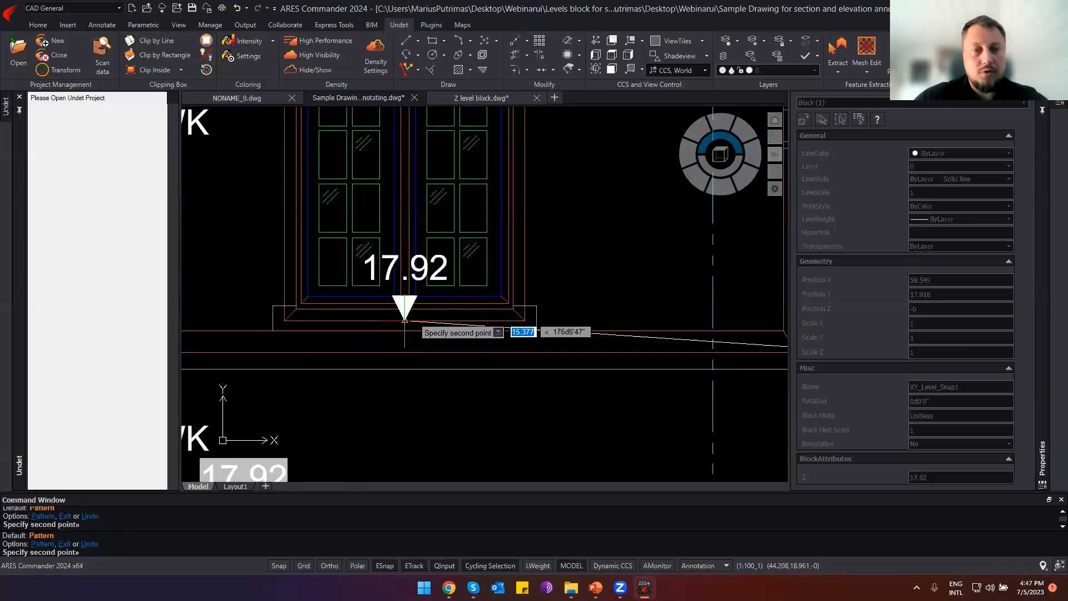
scroll(404, 322, down, 3)
middle_drag(509, 165, 509, 356)
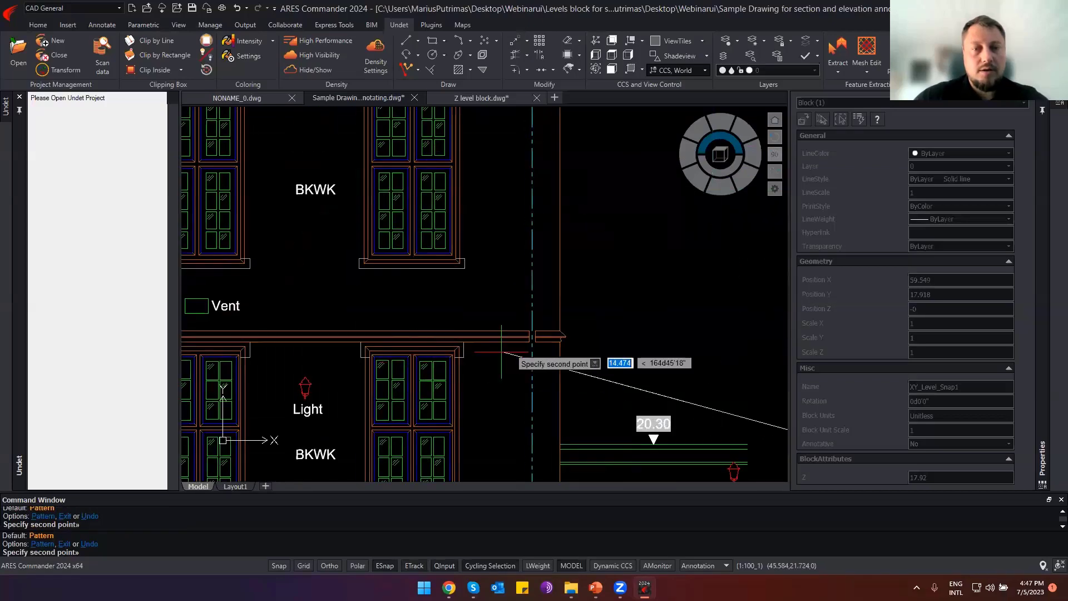
scroll(567, 315, up, 3)
scroll(538, 311, down, 3)
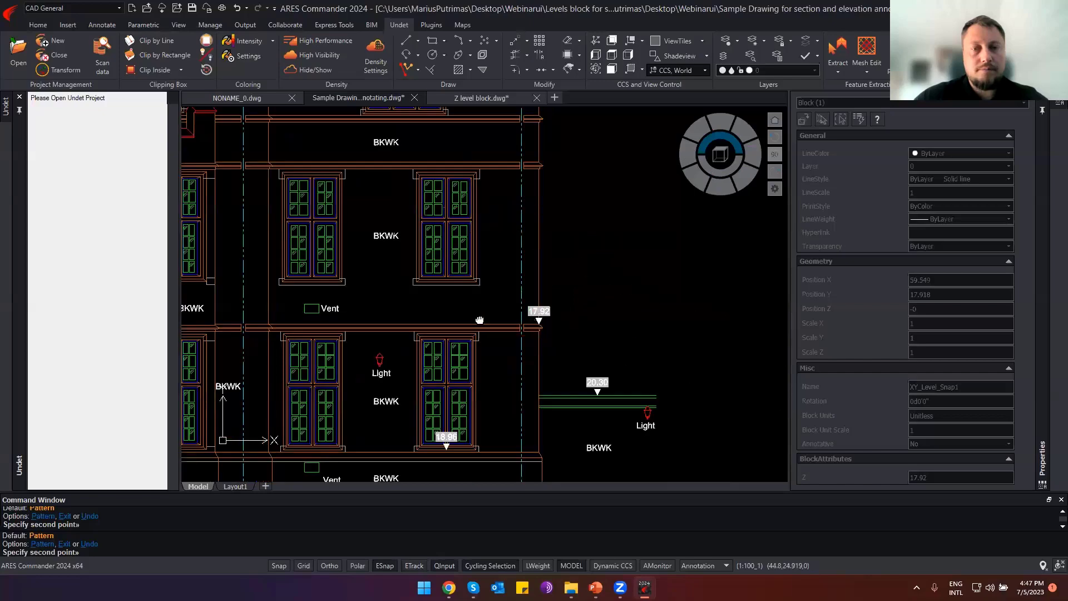
Place level block copies at the head of the first-floor window nearest the downpipe and on top of the dormer gable's finial.
scroll(465, 312, up, 5)
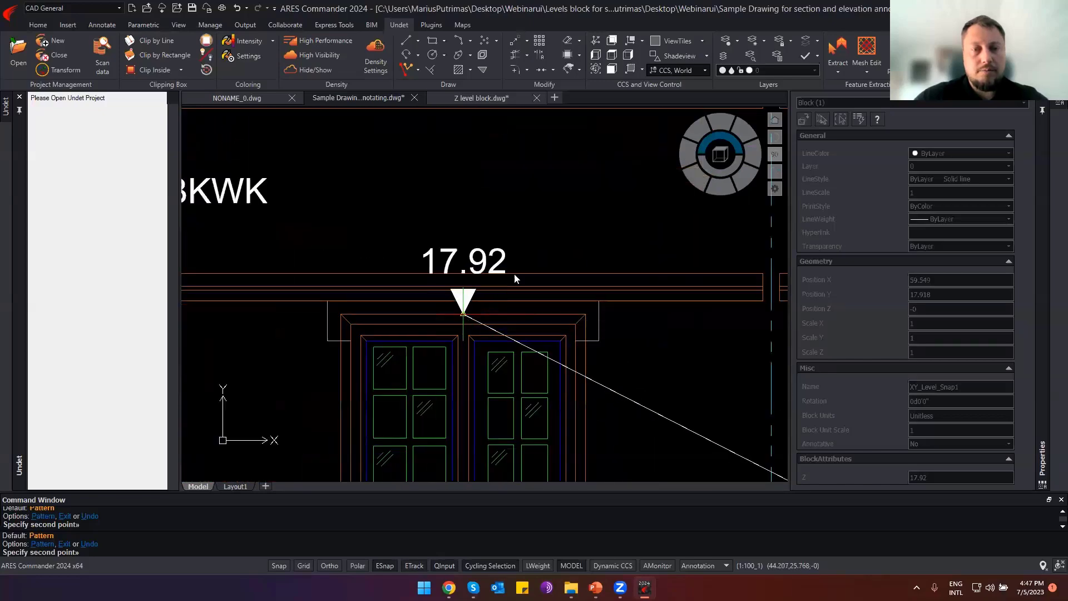
scroll(448, 318, down, 3)
scroll(455, 268, up, 2)
scroll(454, 225, up, 2)
middle_drag(454, 225, 452, 280)
scroll(452, 280, down, 2)
scroll(429, 227, up, 2)
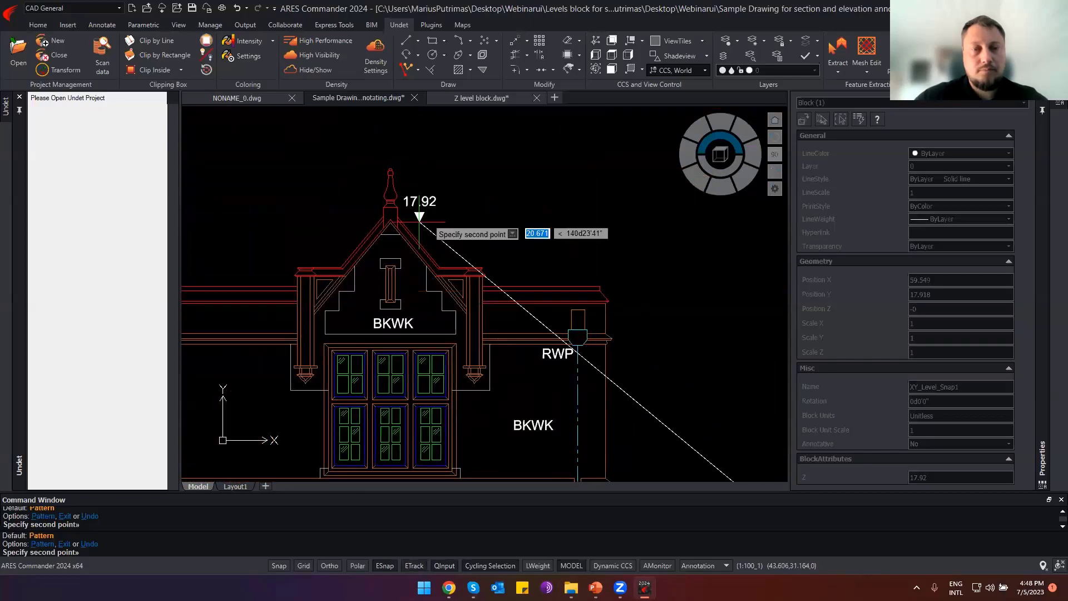
scroll(394, 172, up, 2)
scroll(374, 162, up, 3)
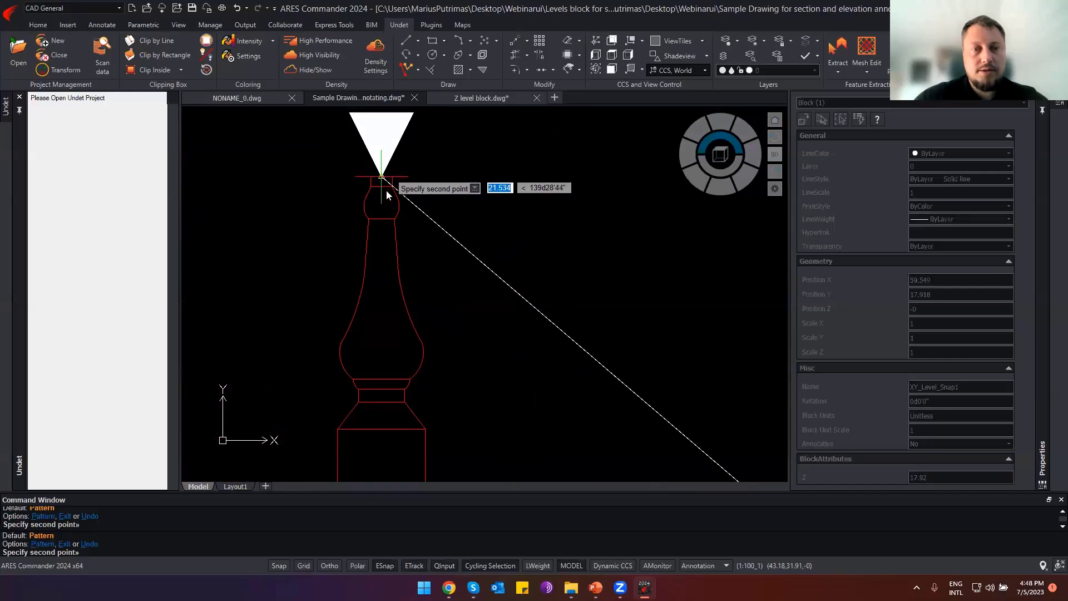
click(381, 174)
scroll(389, 211, down, 3)
Place level block copies at the dormer gable's central ornament and in the empty space beside Elevation 4, and finish copying.
scroll(392, 312, up, 4)
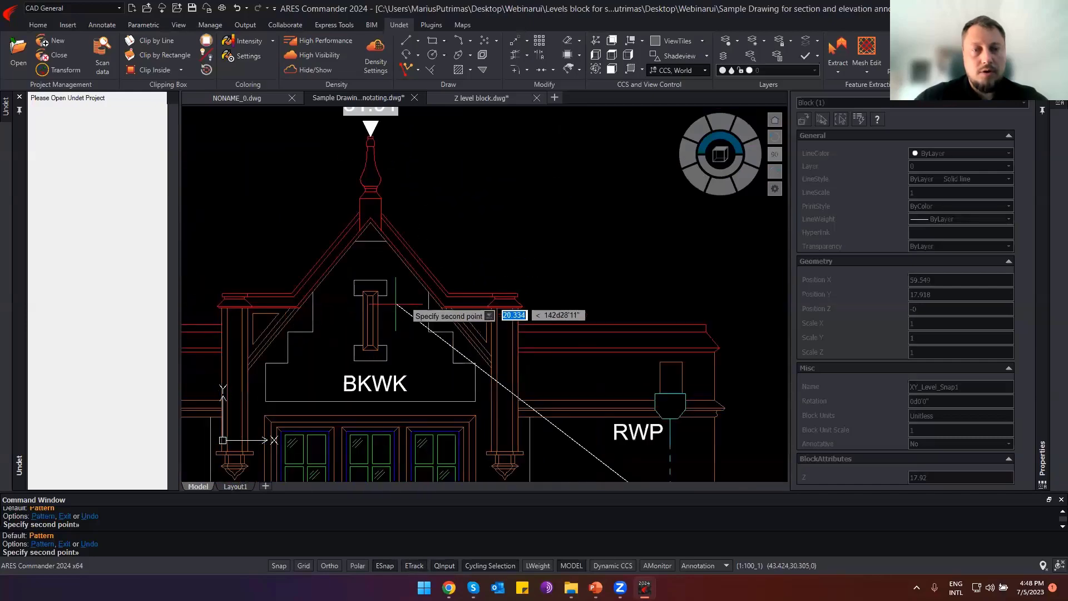
click(391, 309)
scroll(360, 314, down, 4)
scroll(360, 313, down, 3)
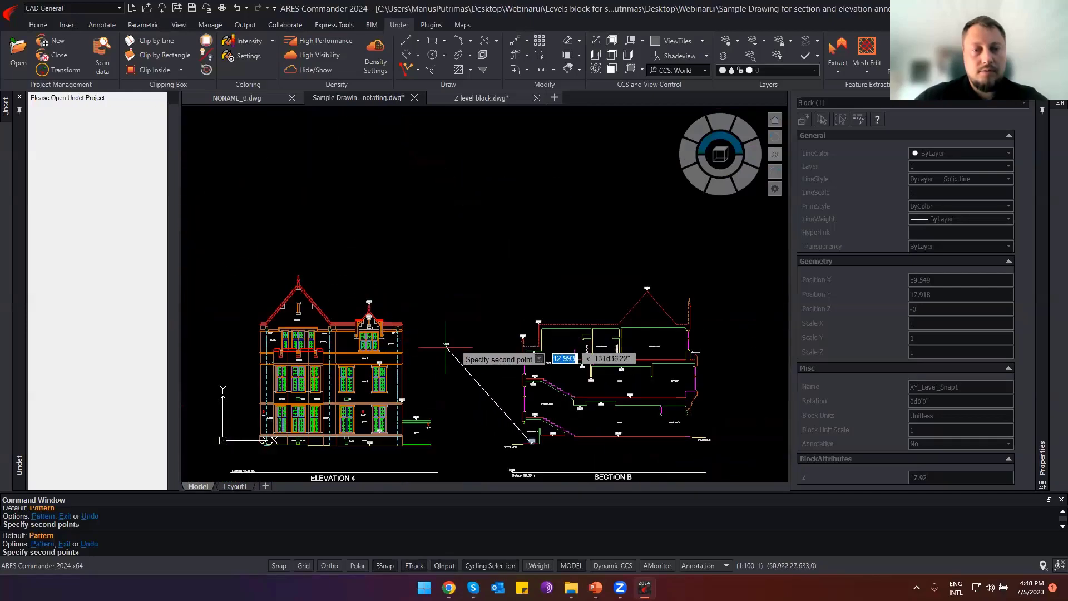
scroll(371, 303, up, 4)
click(369, 300)
key(Escape)
click(370, 290)
click(343, 276)
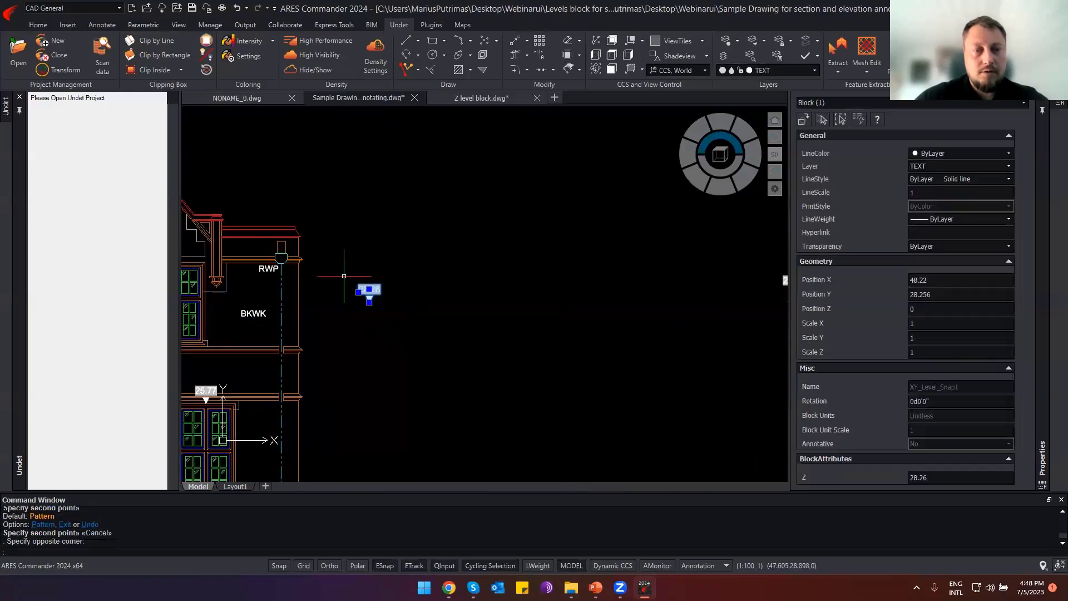
key(Return)
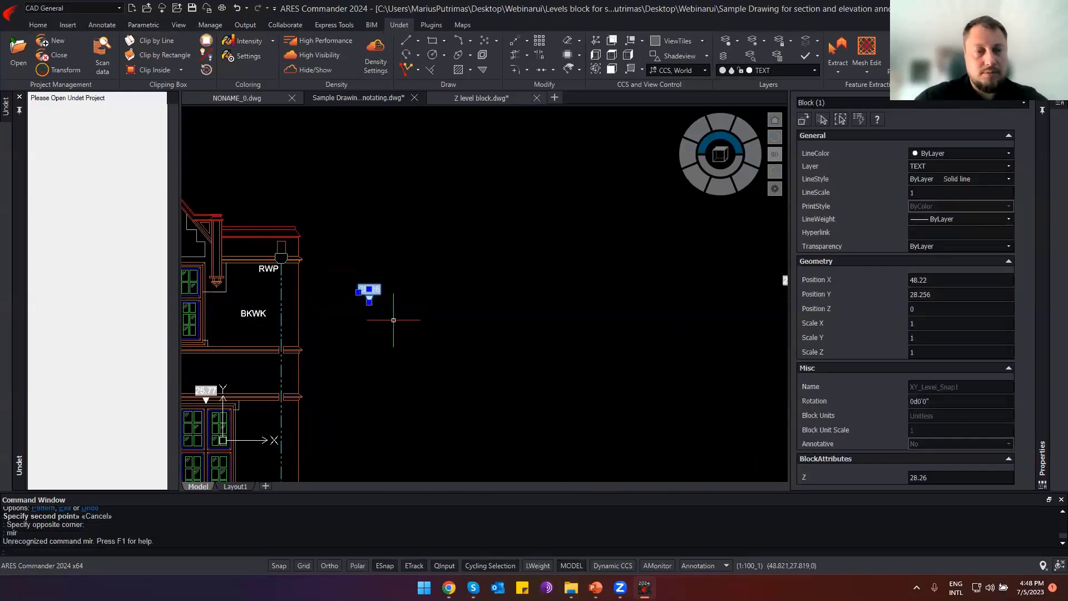
text(mirr)
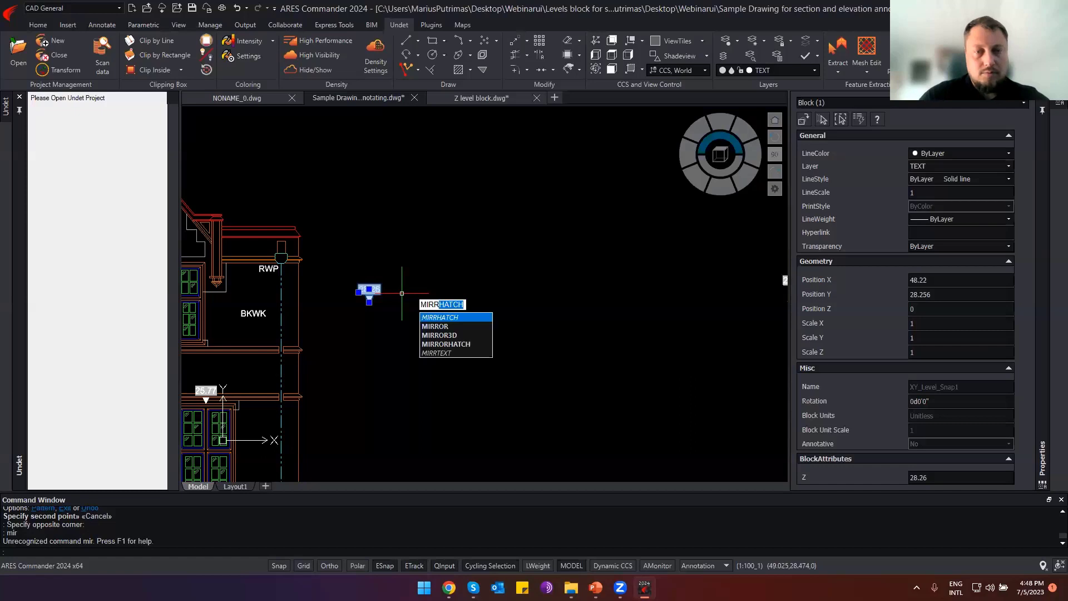
key(Up)
key(Return)
key(Escape)
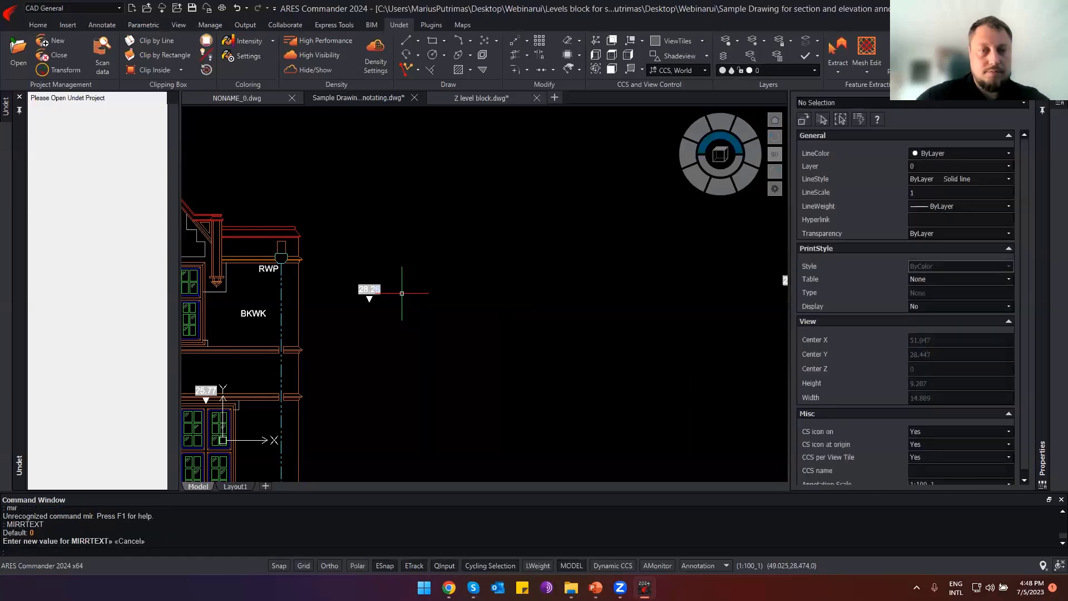
Mirror the loose level block about a horizontal line just below its arrow tip with Ortho on, keeping the source.
drag(408, 320, 344, 271)
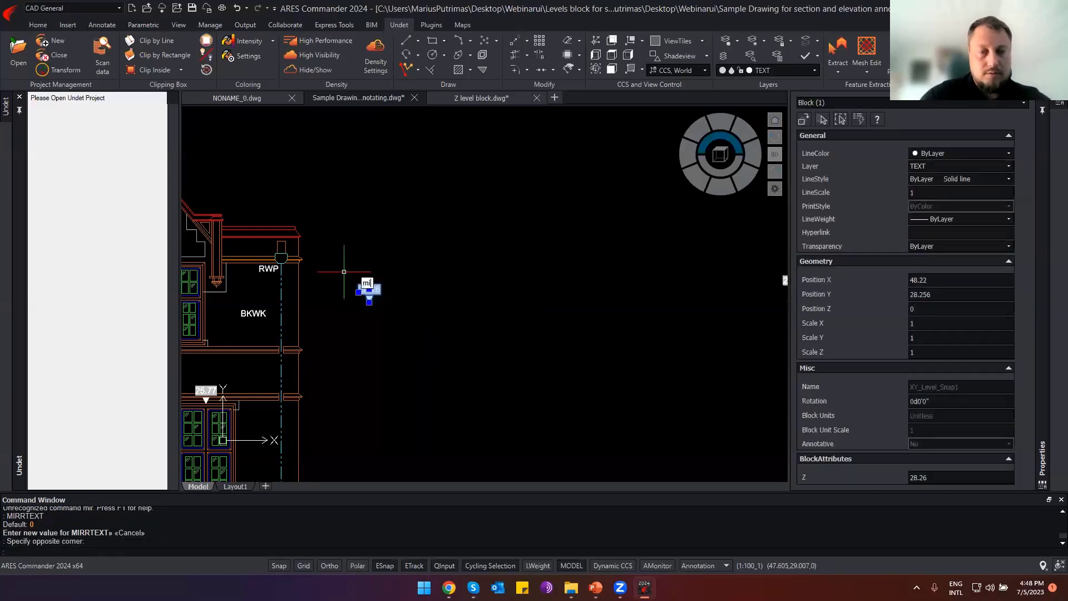
text(mirr)
click(374, 304)
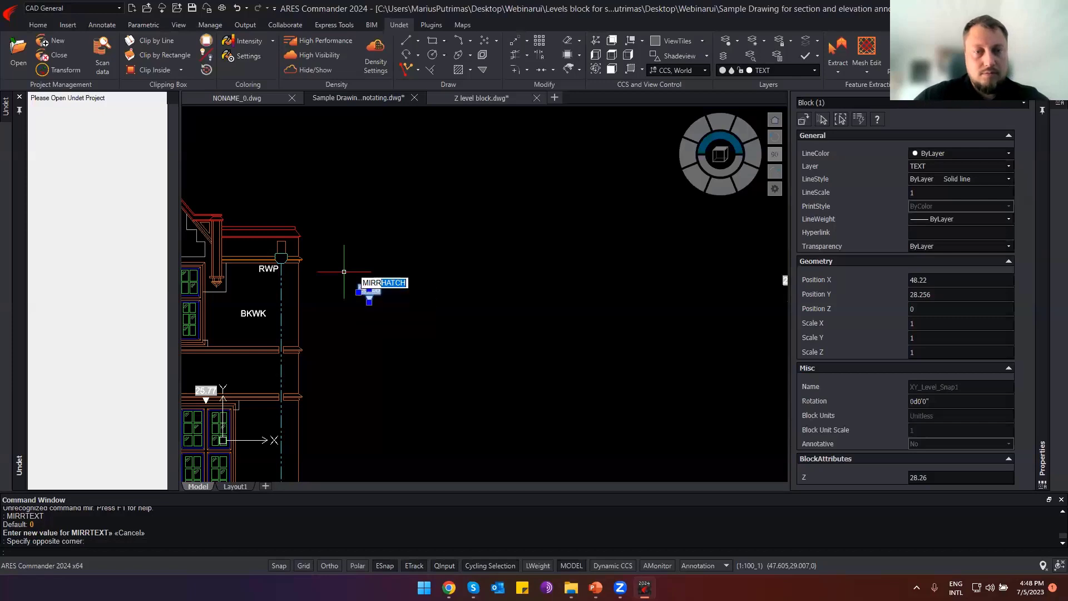
scroll(367, 295, up, 3)
click(364, 317)
key(F8)
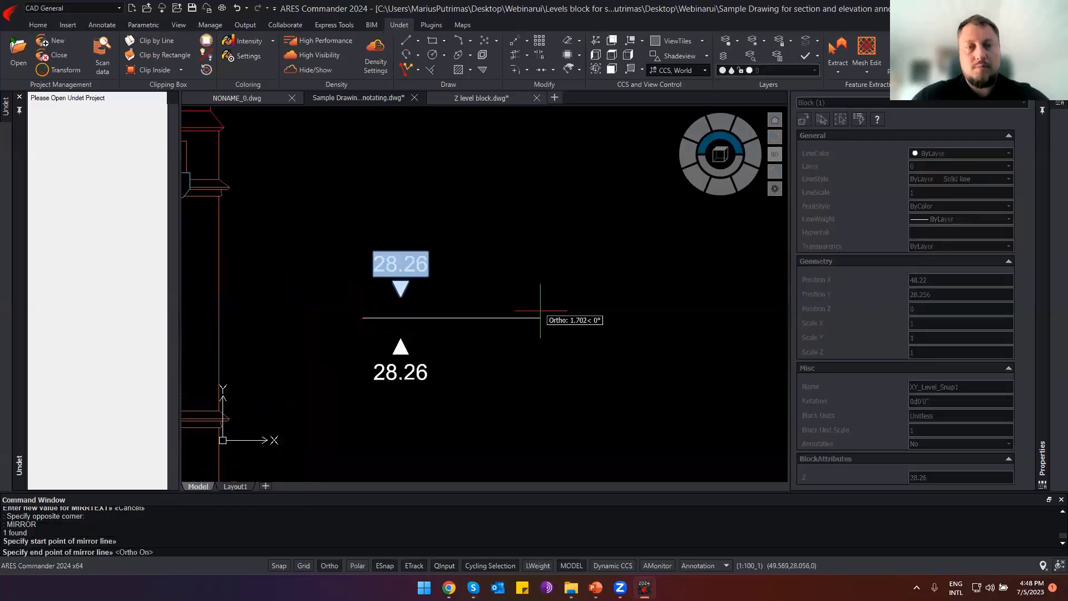
click(537, 314)
key(Escape)
Delete the downward-pointing original of the loose level block beside Elevation 4.
click(445, 325)
click(361, 236)
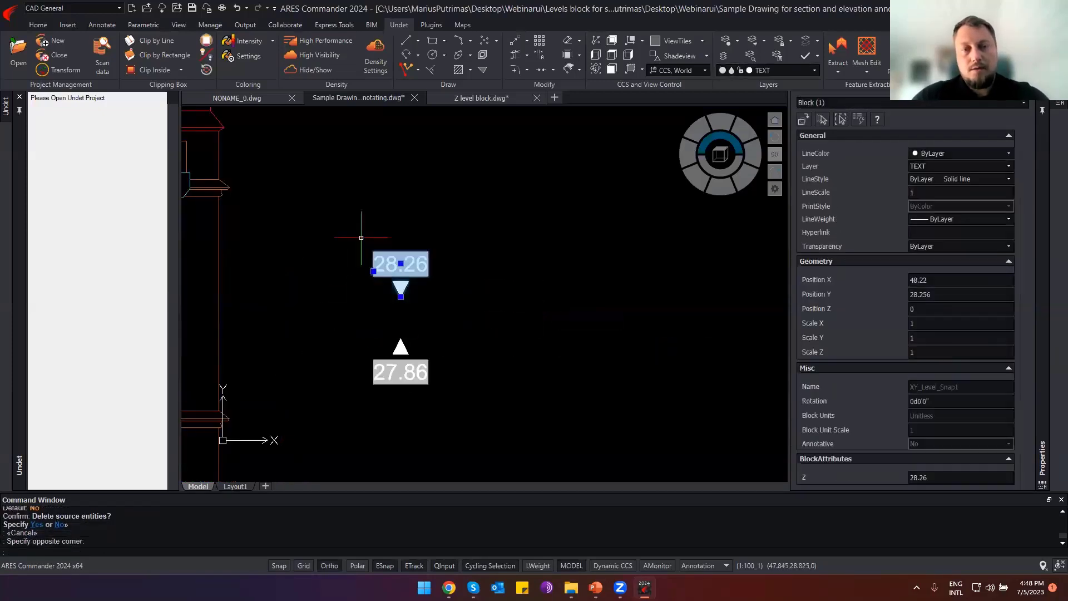
key(Delete)
Copy the flipped level block from its arrow tip to the undersides of the dormer window sill and the first-floor window sill.
click(477, 286)
click(353, 387)
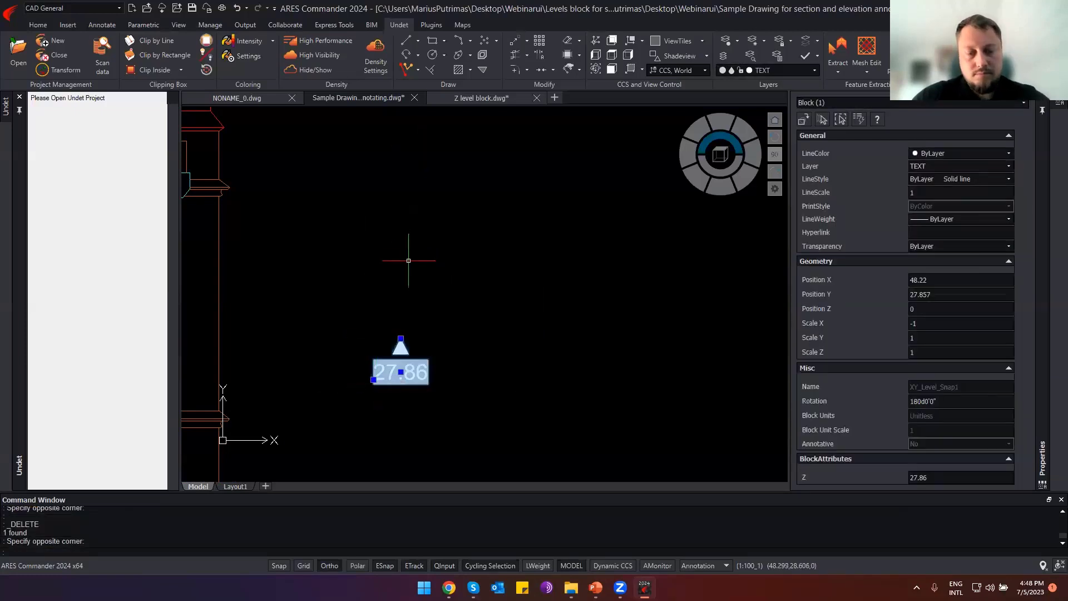
click(514, 41)
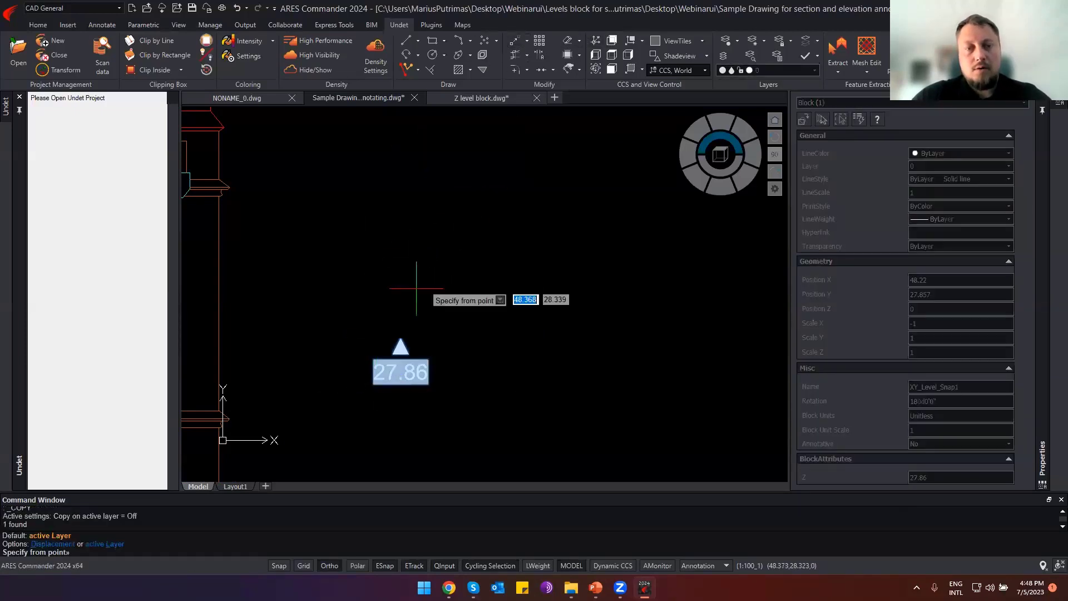
click(400, 338)
scroll(400, 338, down, 5)
middle_drag(472, 278, 578, 170)
scroll(380, 248, up, 4)
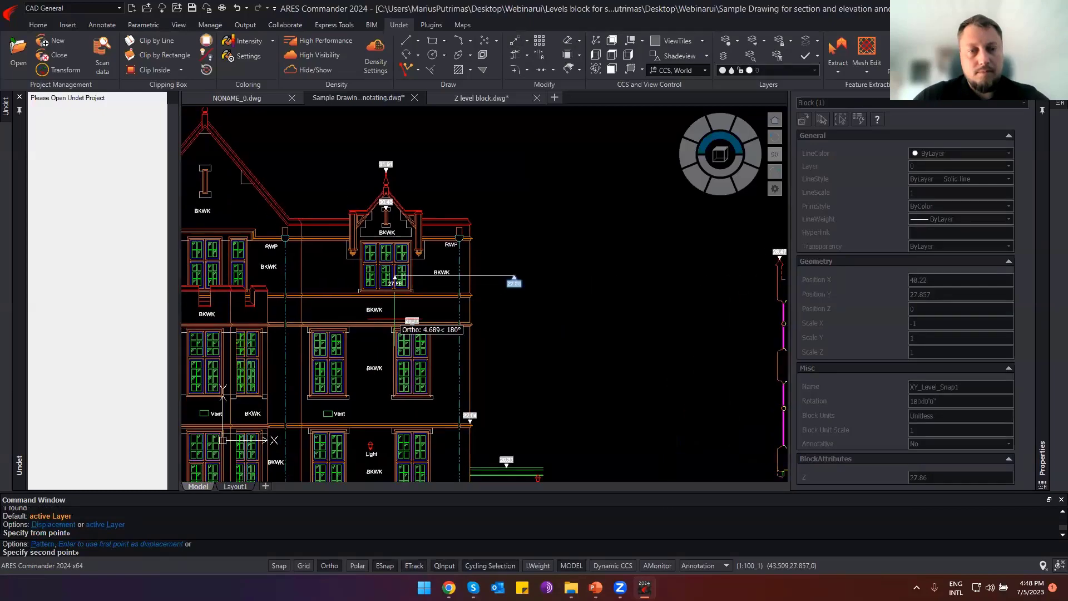
click(381, 248)
middle_drag(382, 306, 383, 108)
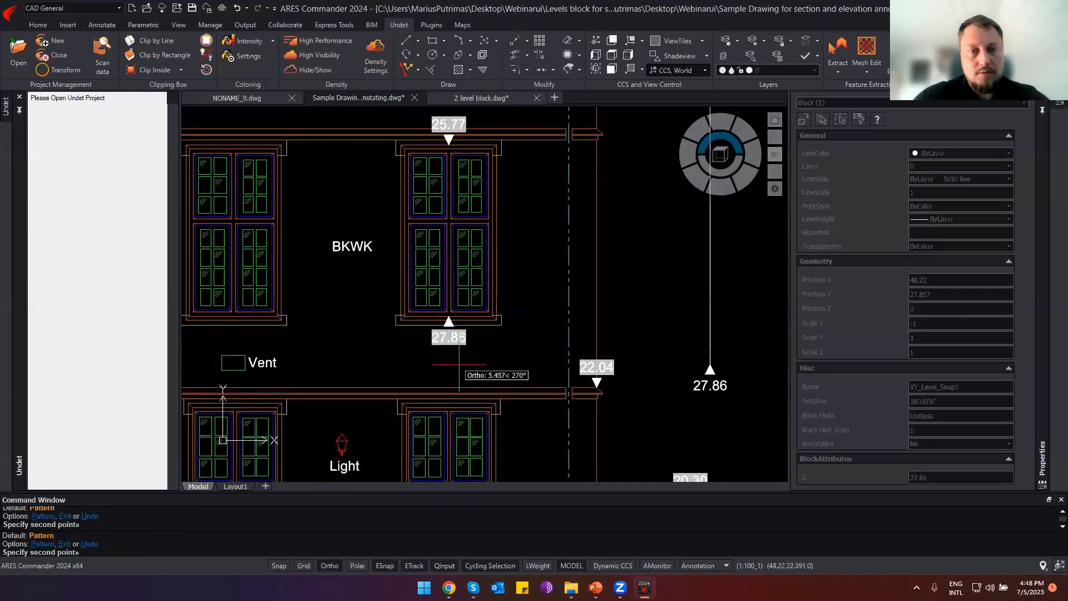
Place flipped level block copies at the ground-floor window head and under the dormer bracket's pendant on the downpipe side.
scroll(450, 307, down, 3)
scroll(442, 303, up, 2)
scroll(447, 240, up, 1)
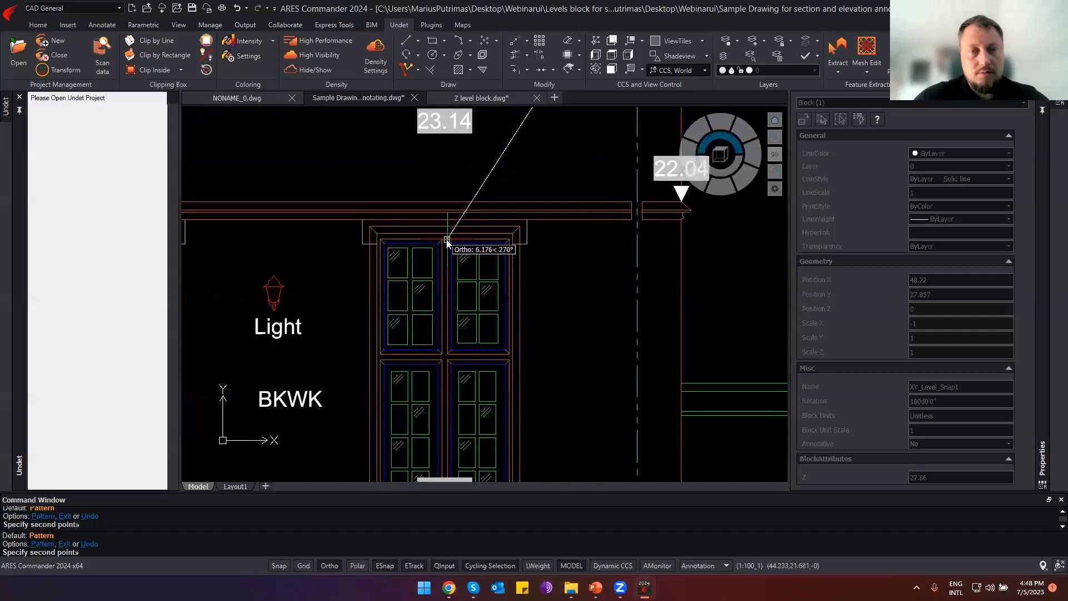
click(447, 241)
scroll(472, 280, down, 3)
middle_drag(504, 243, 478, 281)
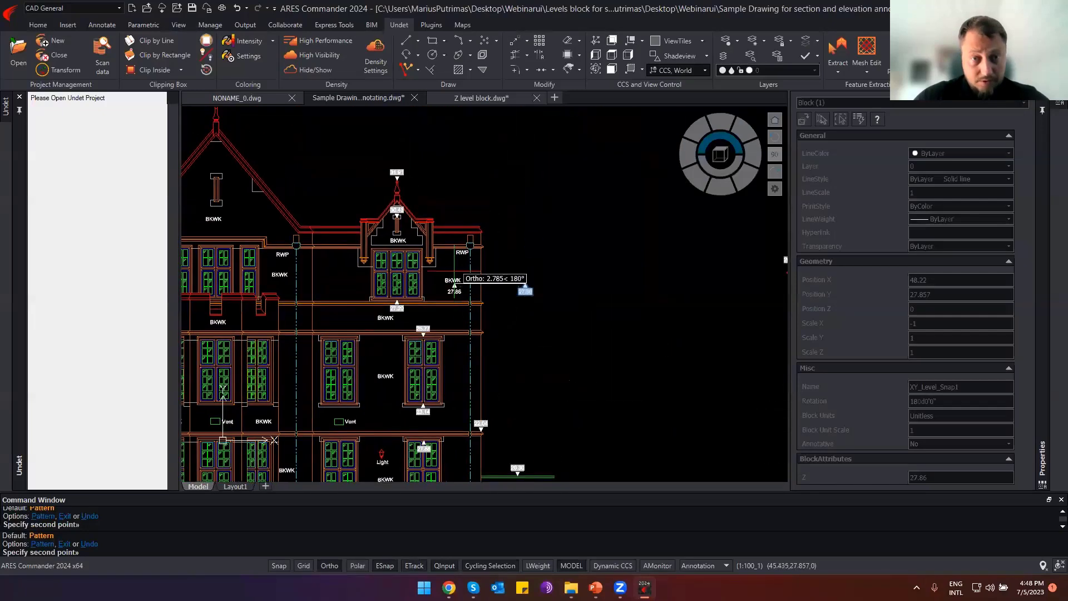
scroll(434, 283, up, 2)
scroll(388, 274, up, 3)
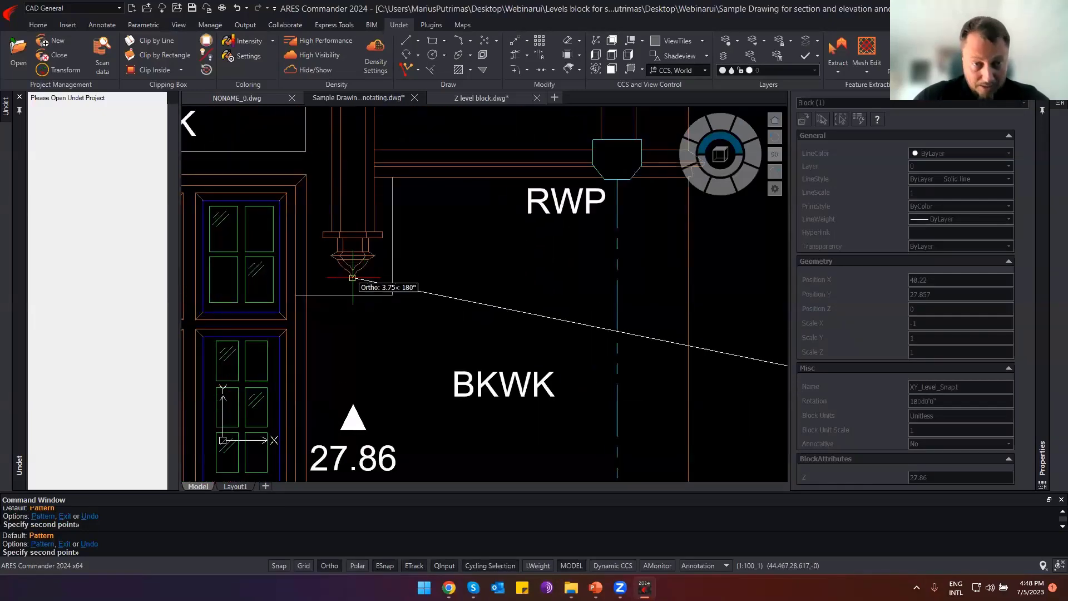
scroll(362, 286, down, 5)
key(Escape)
Delete the leftover flipped level block in the empty space beside Elevation 4.
scroll(434, 278, up, 2)
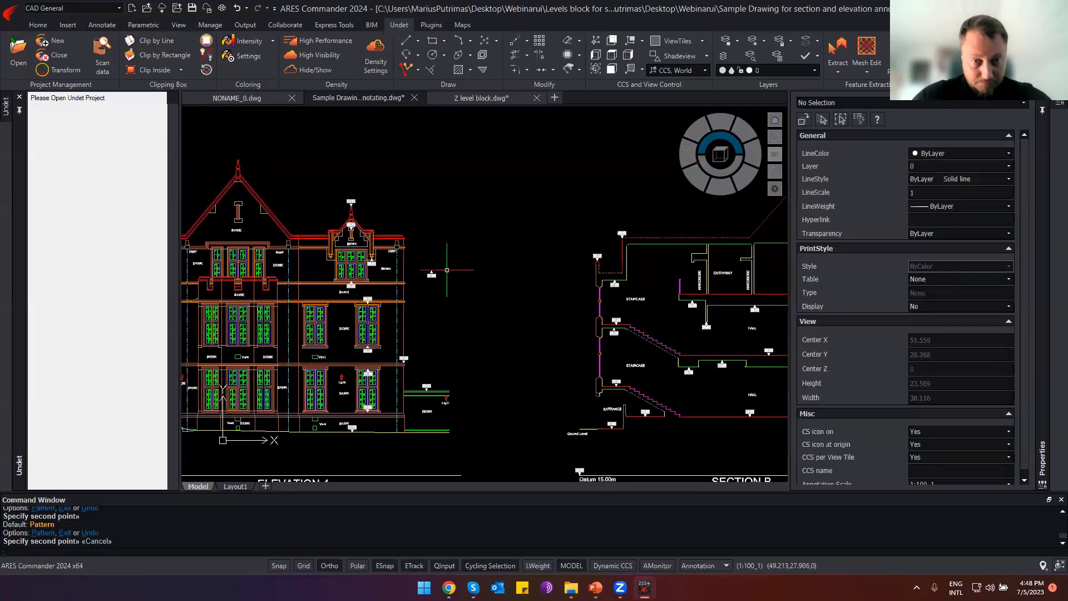
click(451, 254)
click(429, 286)
key(Delete)
Draw a vertical line about 15.28 long in the empty space between Elevation 4 and Section B.
scroll(439, 423, up, 2)
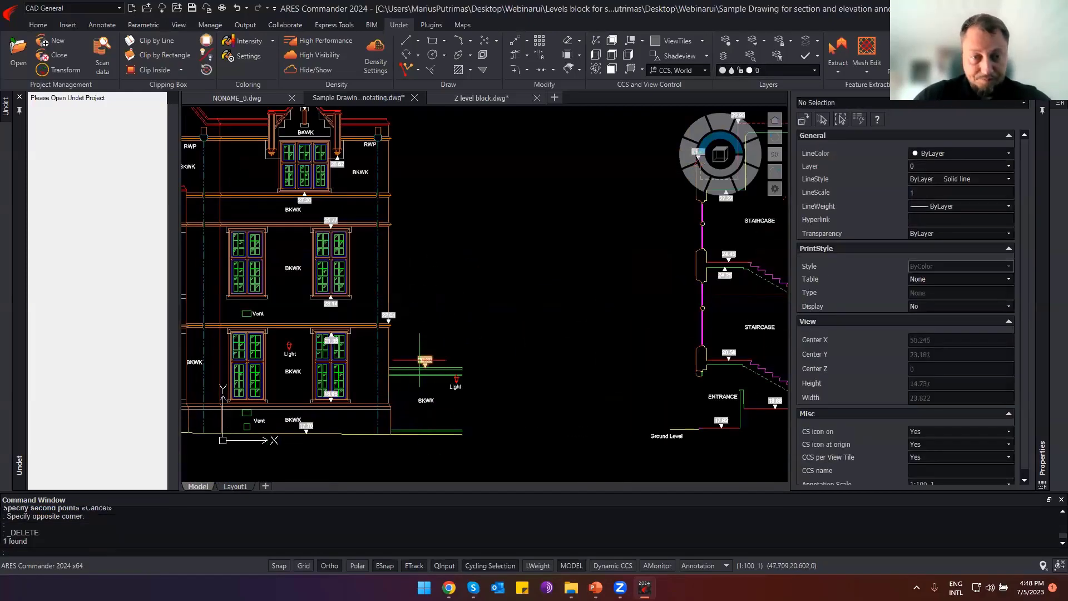
mouse_move(437, 409)
middle_down()
mouse_move(510, 405)
mouse_move(523, 436)
middle_up()
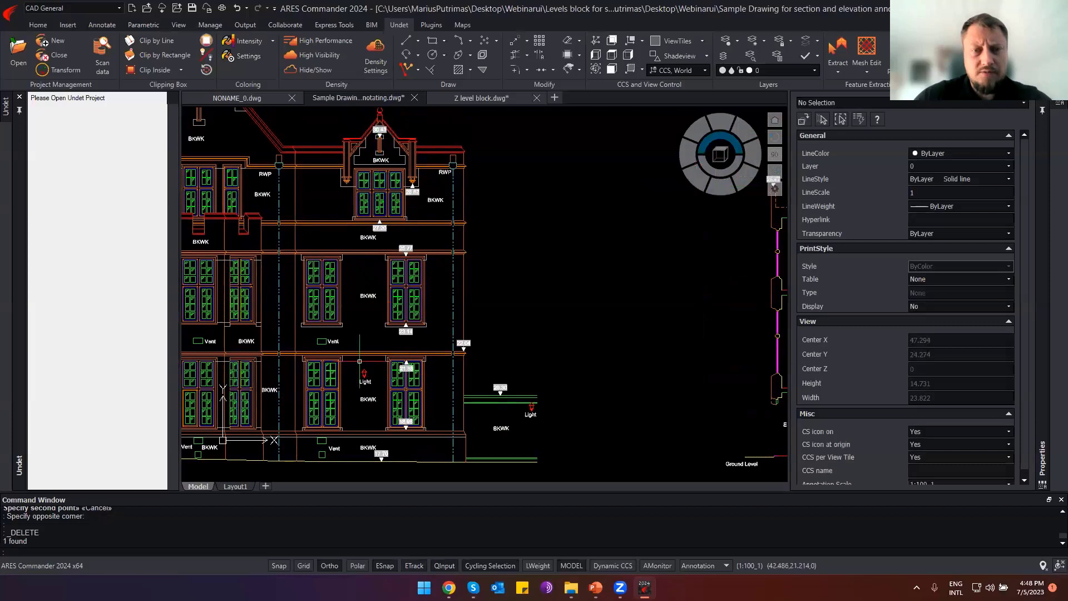
scroll(404, 248, up, 5)
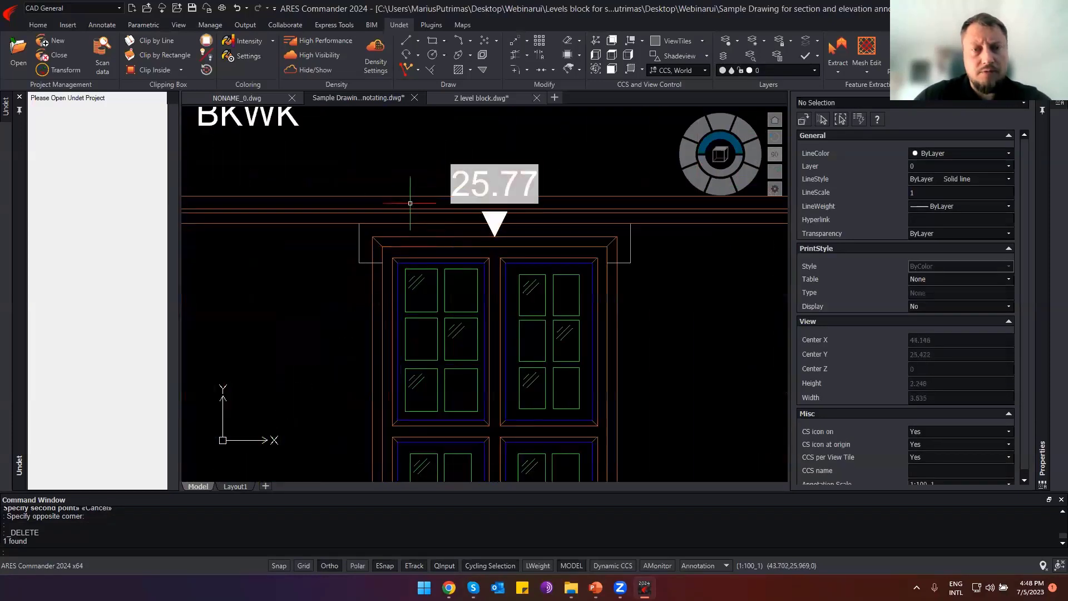
scroll(487, 218, down, 7)
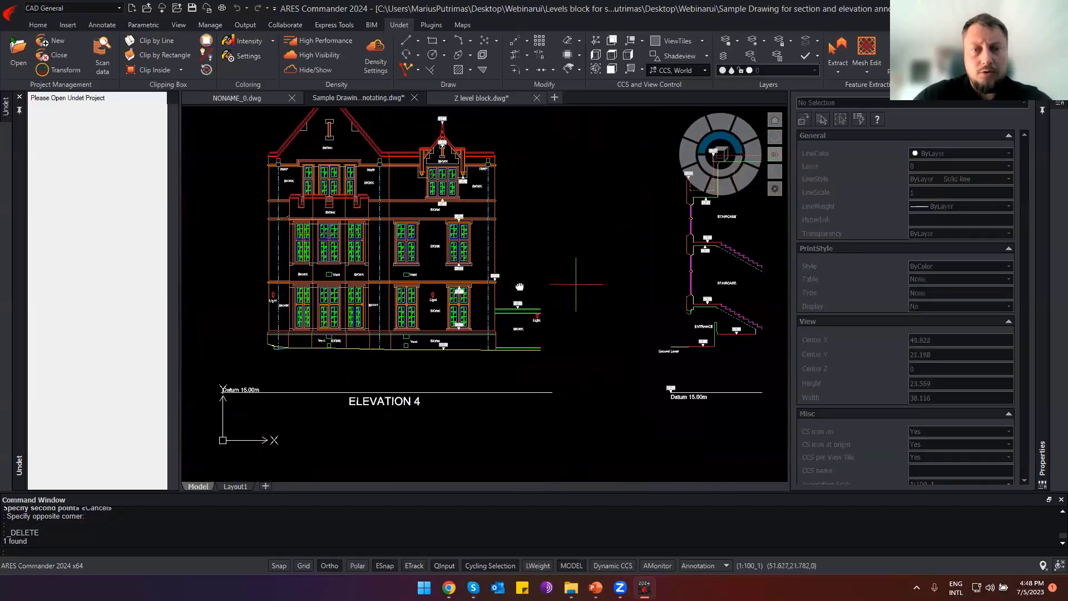
text(l)
key(Return)
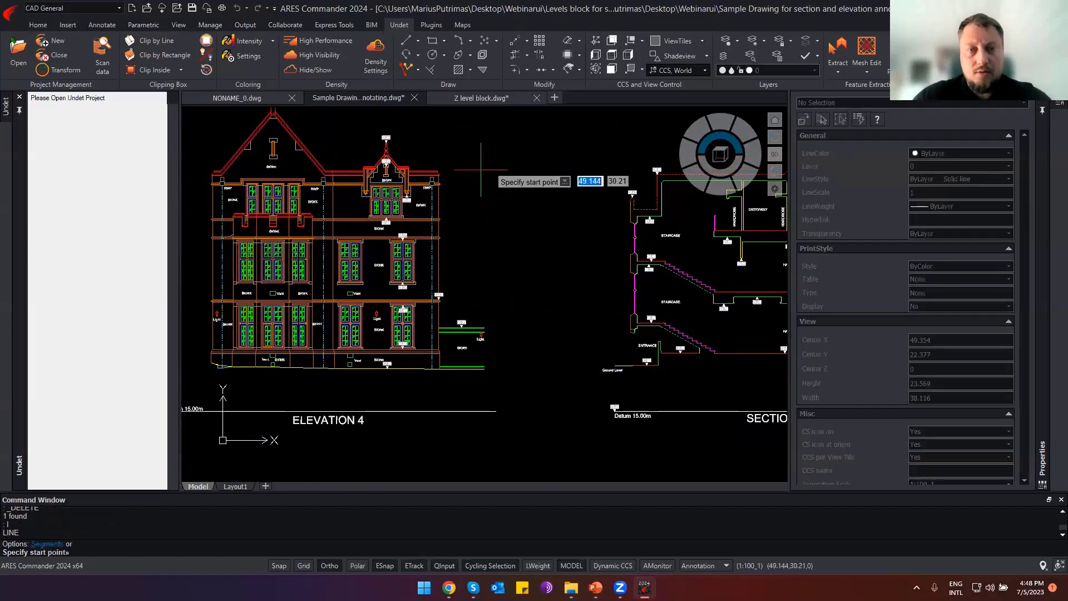
click(502, 148)
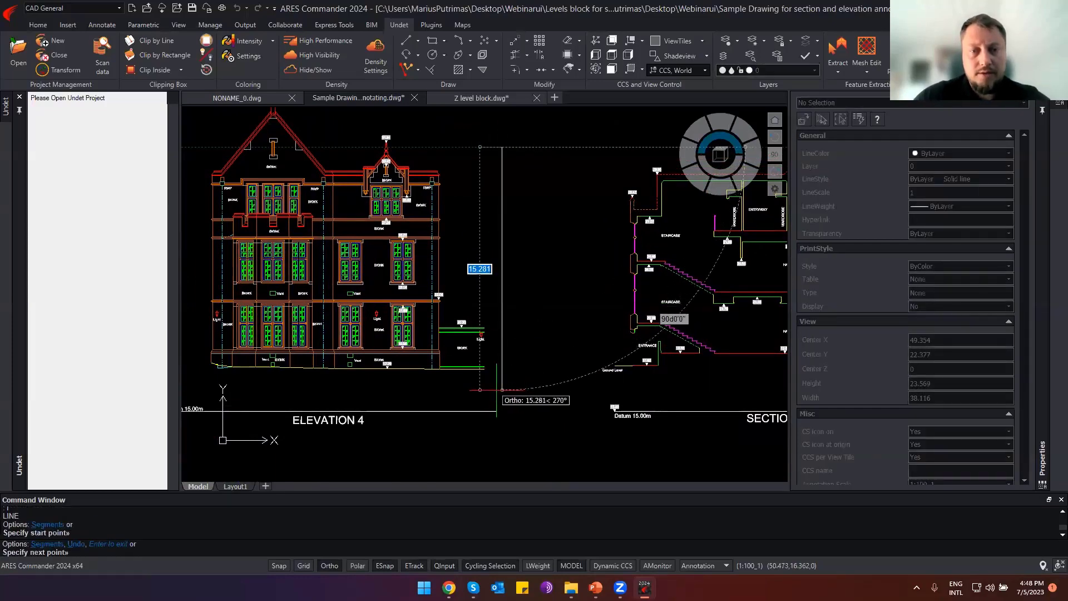
click(502, 390)
key(Escape)
key(Escape)
Set both the Start X and End X of the vertical line beside Elevation 4 to 50.
click(502, 295)
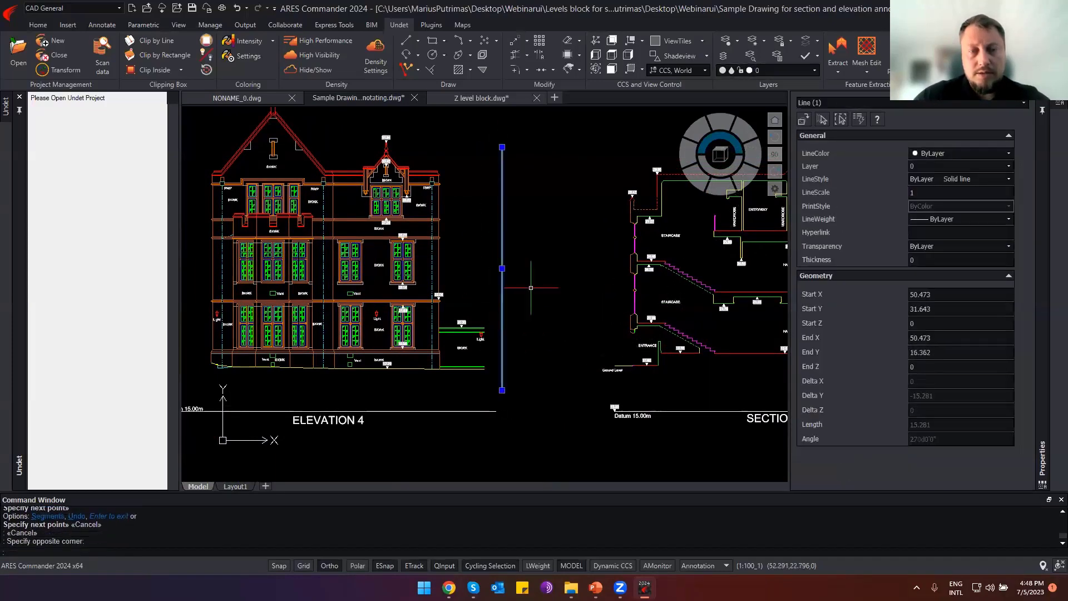
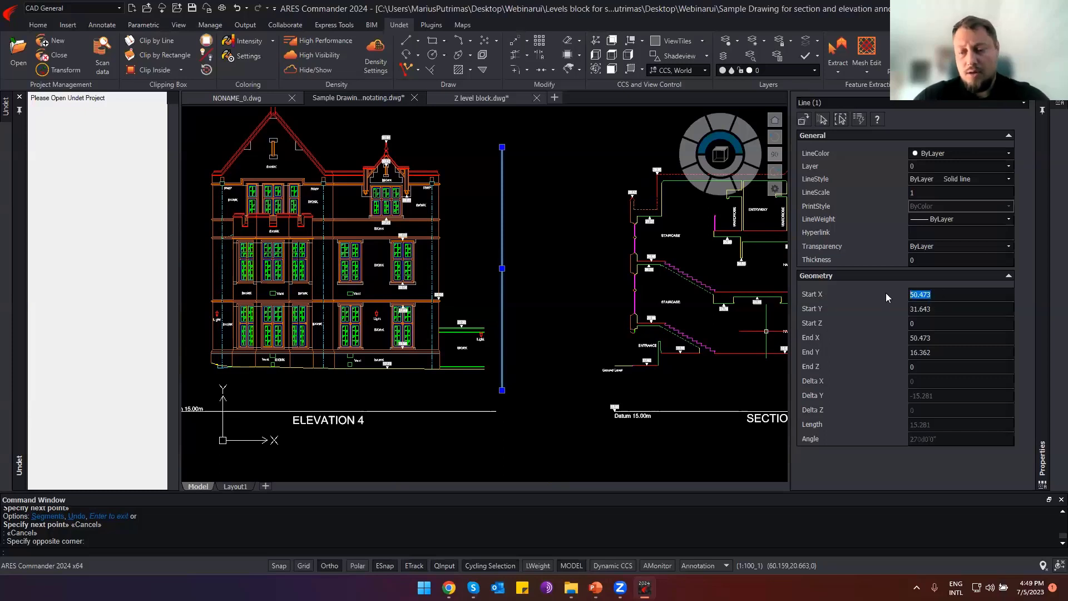
text(50)
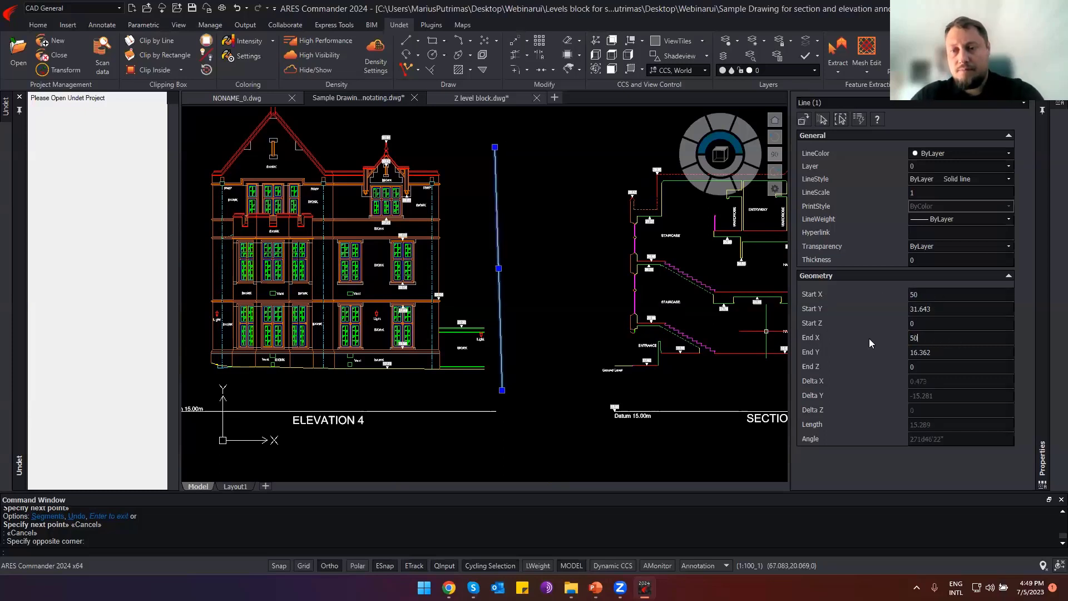
text(50)
key(Tab)
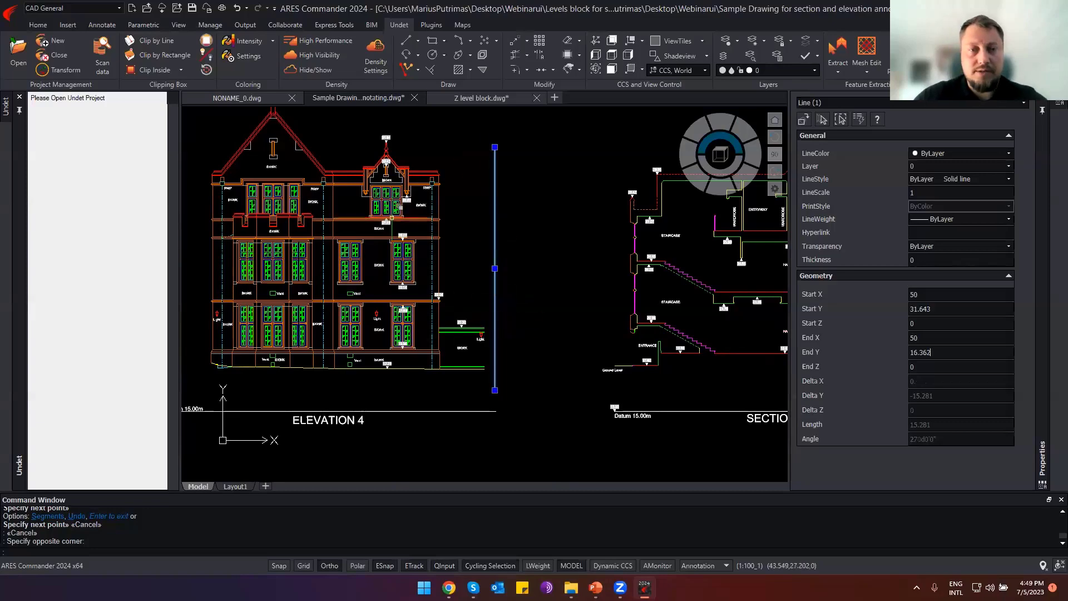
key(Escape)
Set Position X to 50 for Elevation 4's level blocks, except those at the dormer finial and ground-floor window sill.
scroll(379, 225, up, 5)
click(405, 210)
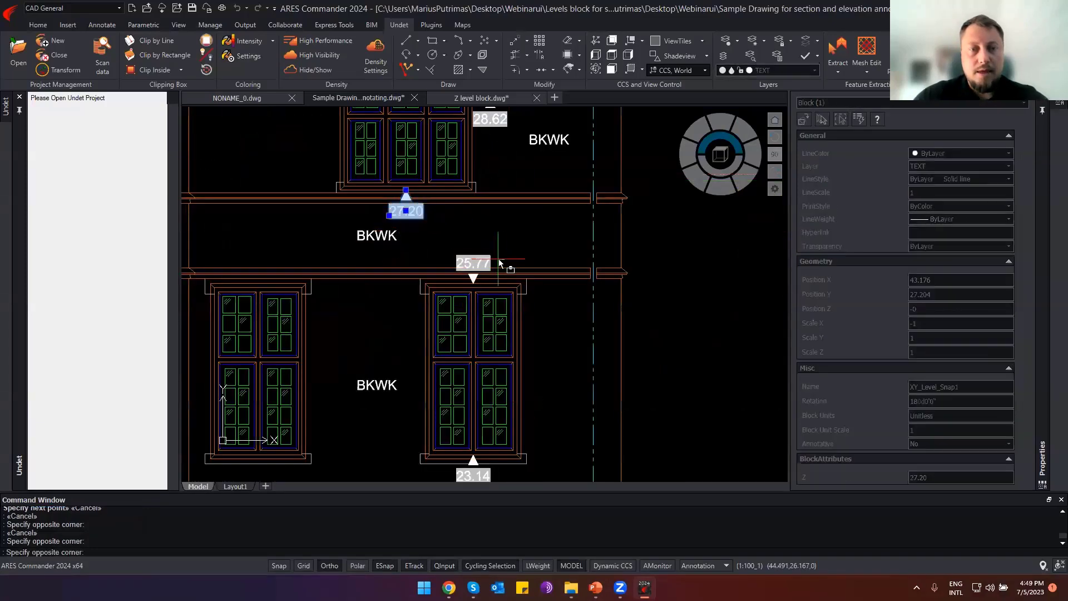
click(488, 264)
middle_drag(488, 120, 485, 311)
click(485, 311)
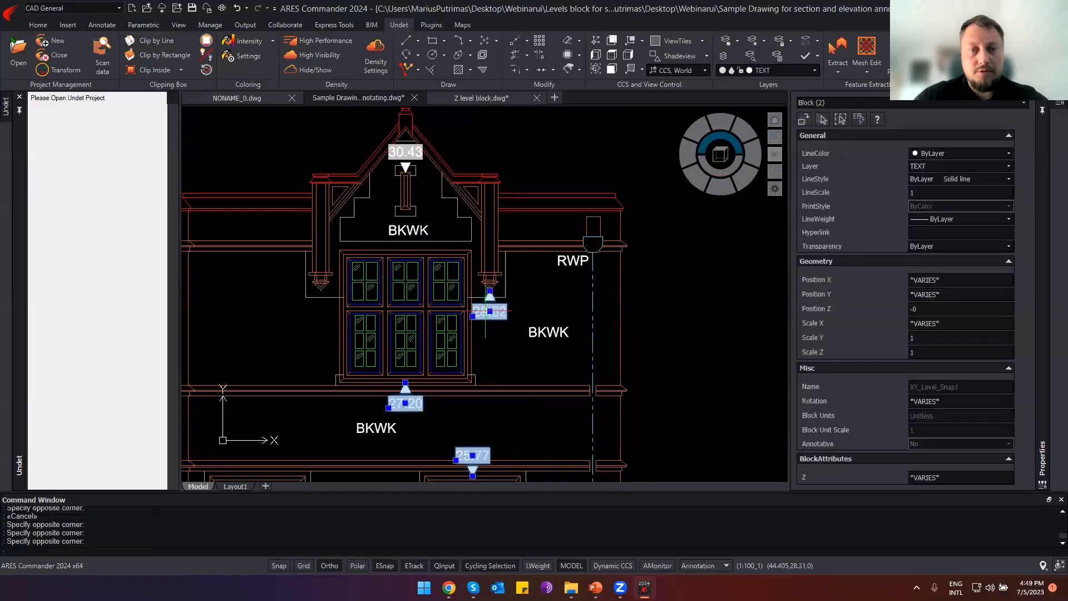
scroll(417, 173, down, 5)
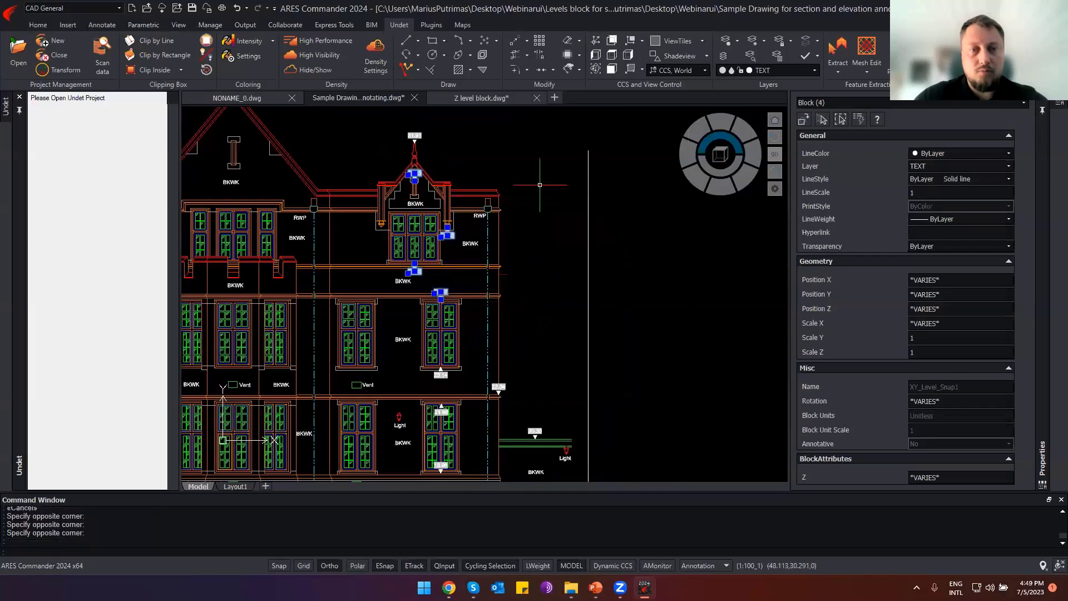
scroll(513, 369, up, 5)
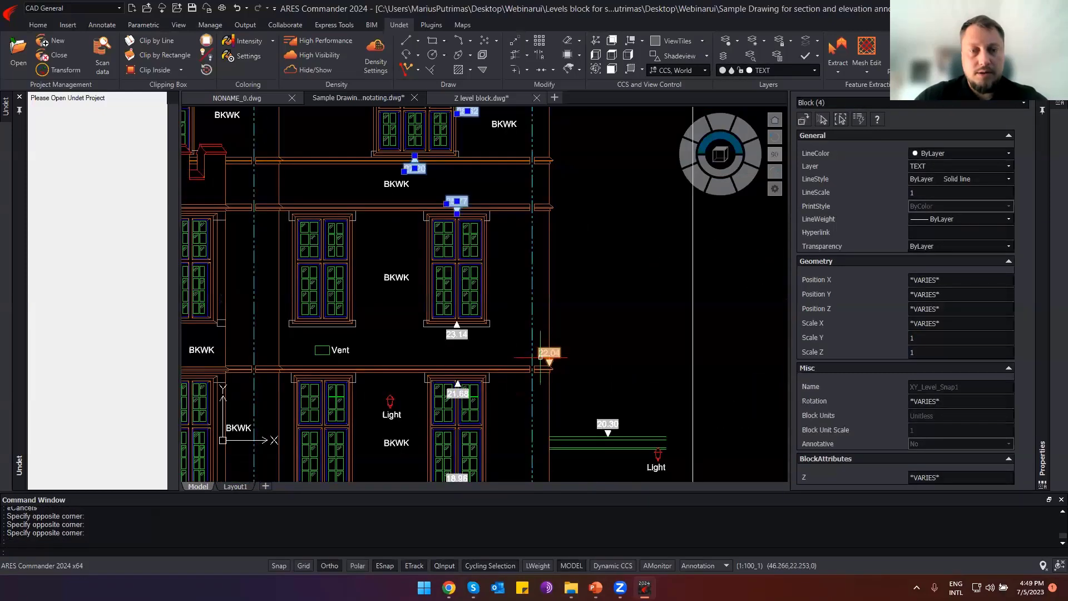
click(616, 423)
scroll(455, 389, up, 4)
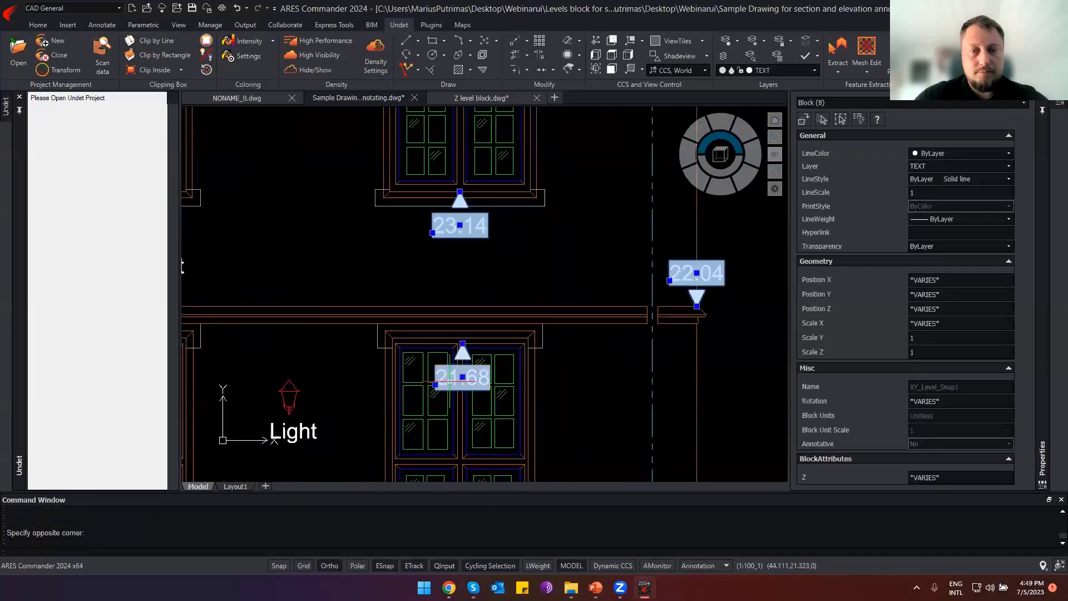
scroll(449, 382, down, 4)
scroll(564, 329, up, 2)
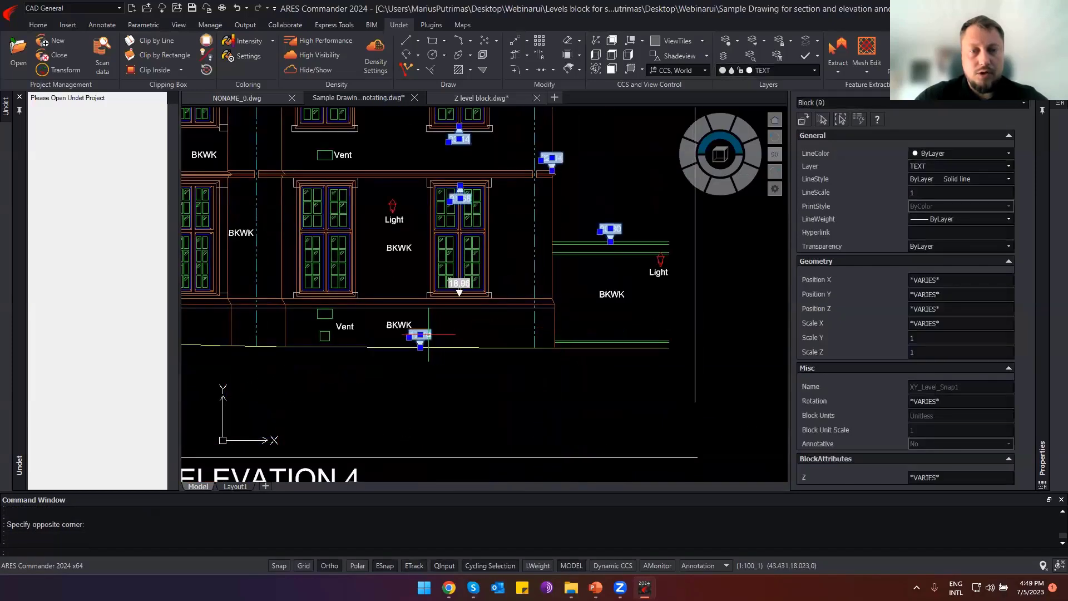
scroll(488, 333, down, 2)
middle_drag(574, 329, 485, 369)
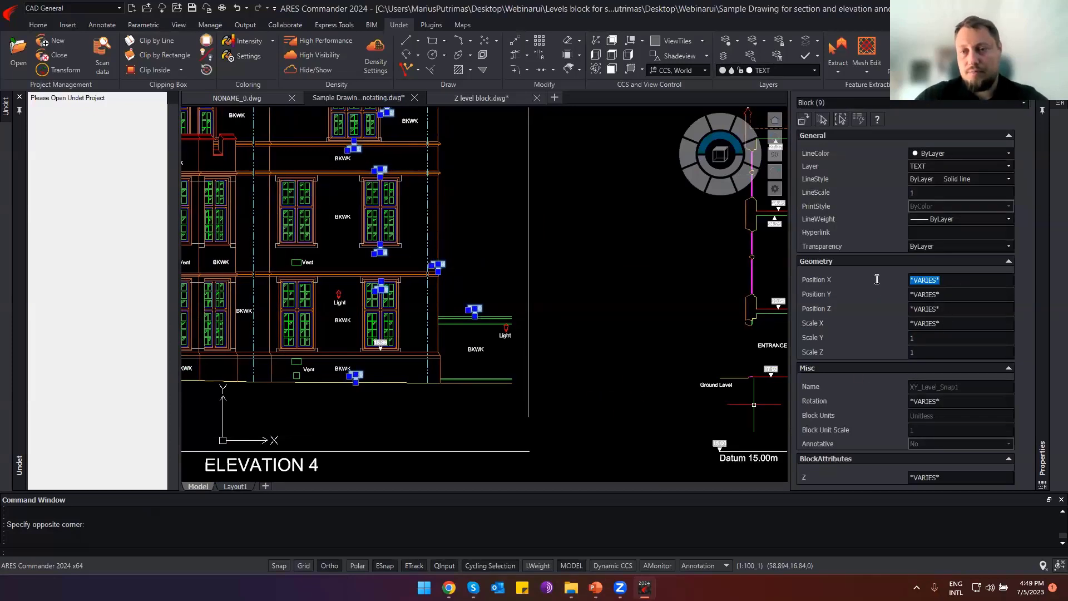
text(50)
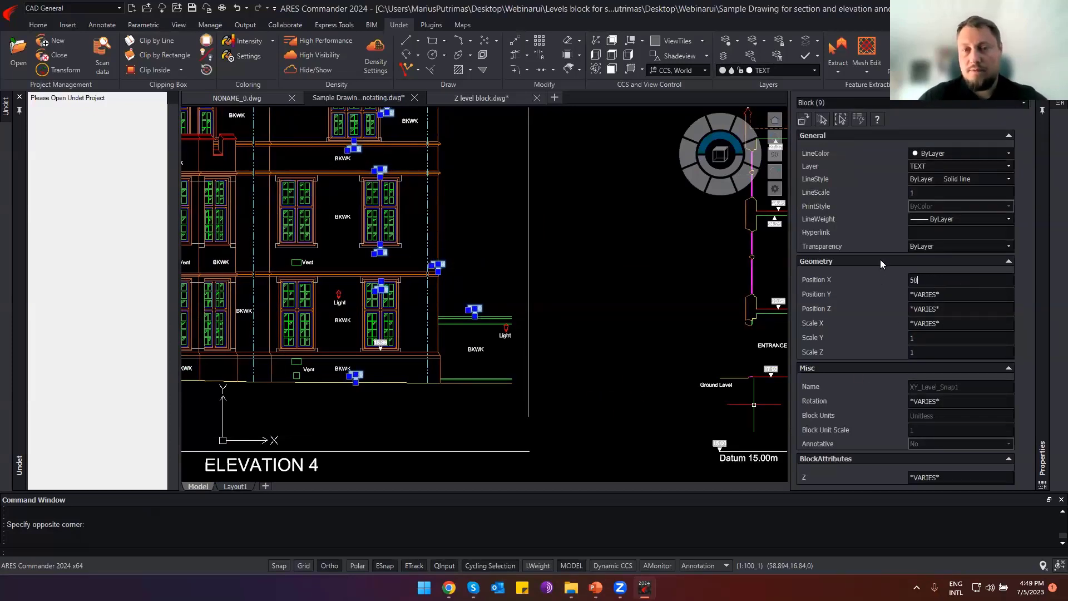
key(Return)
key(Escape)
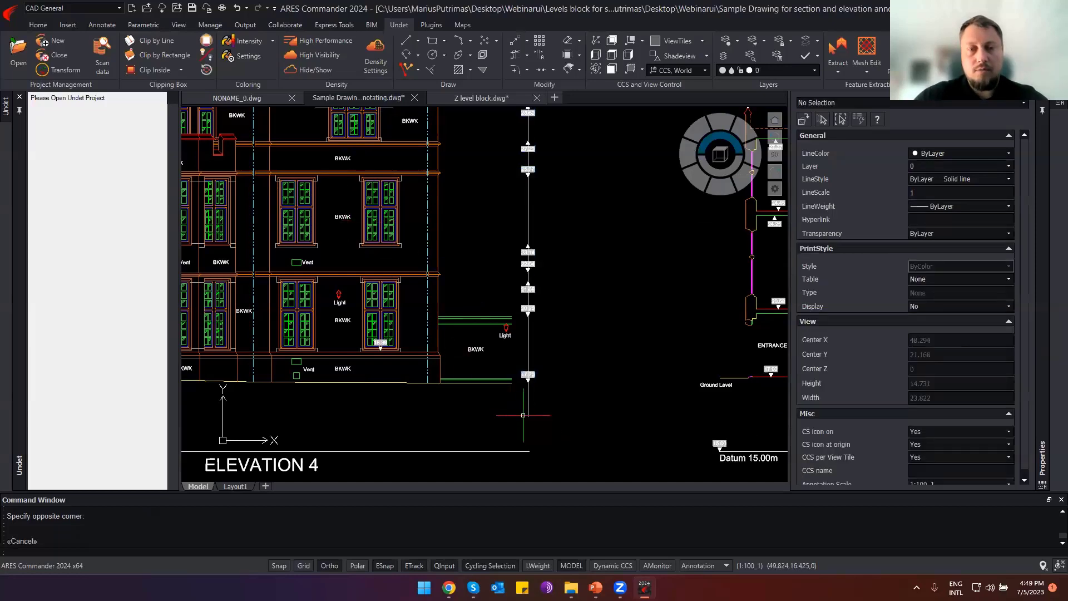
Delete the vertical guide line running through the level block column beside Elevation 4.
scroll(525, 420, down, 2)
scroll(527, 413, up, 2)
click(535, 413)
click(507, 412)
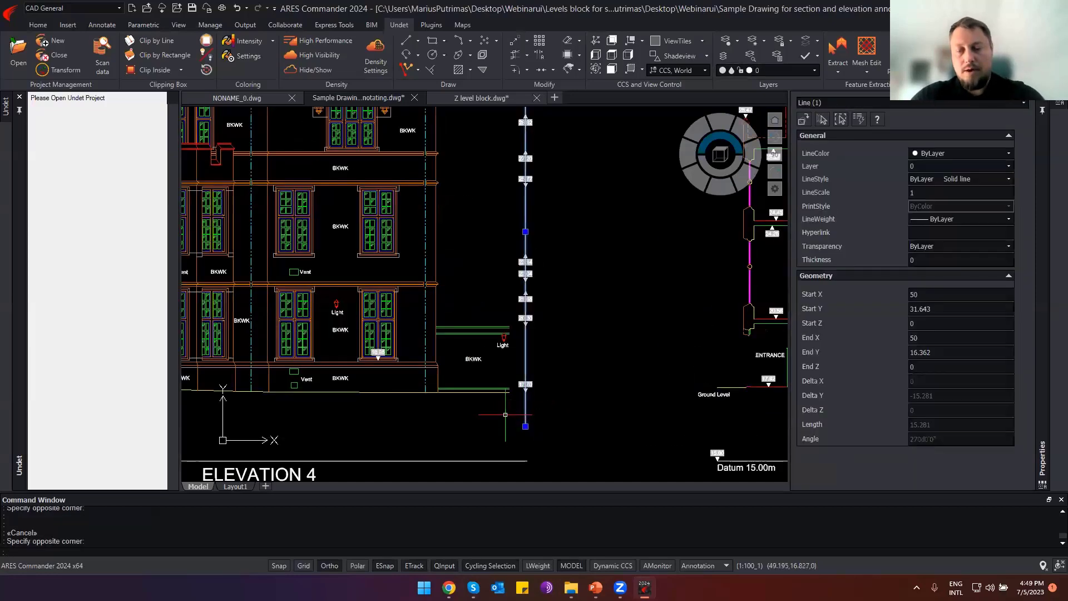
key(Delete)
middle_drag(515, 343, 532, 371)
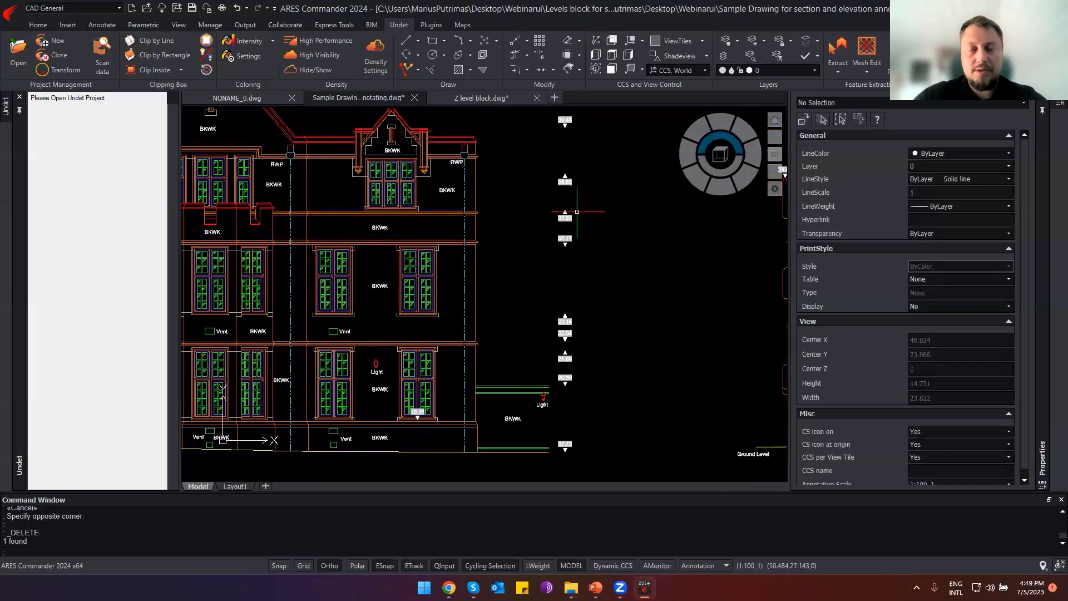
scroll(540, 223, down, 2)
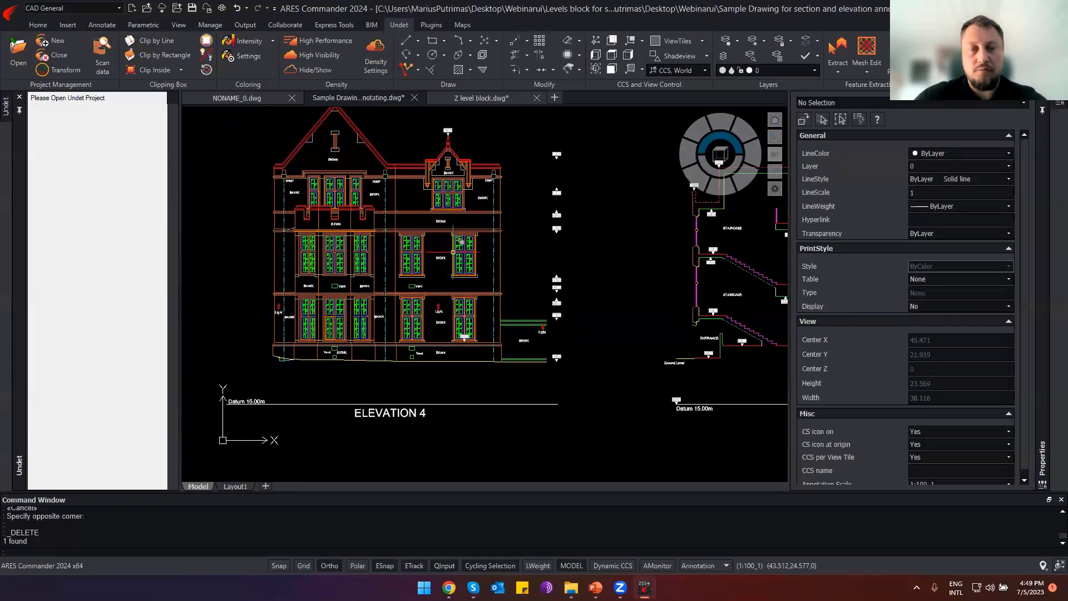
middle_drag(517, 262, 389, 268)
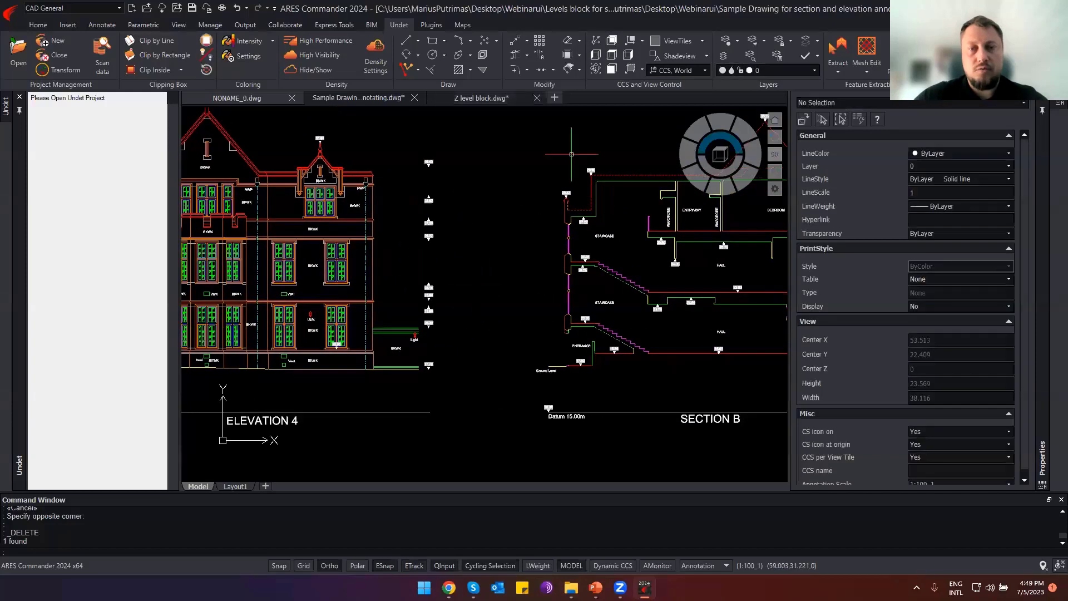
scroll(528, 261, up, 4)
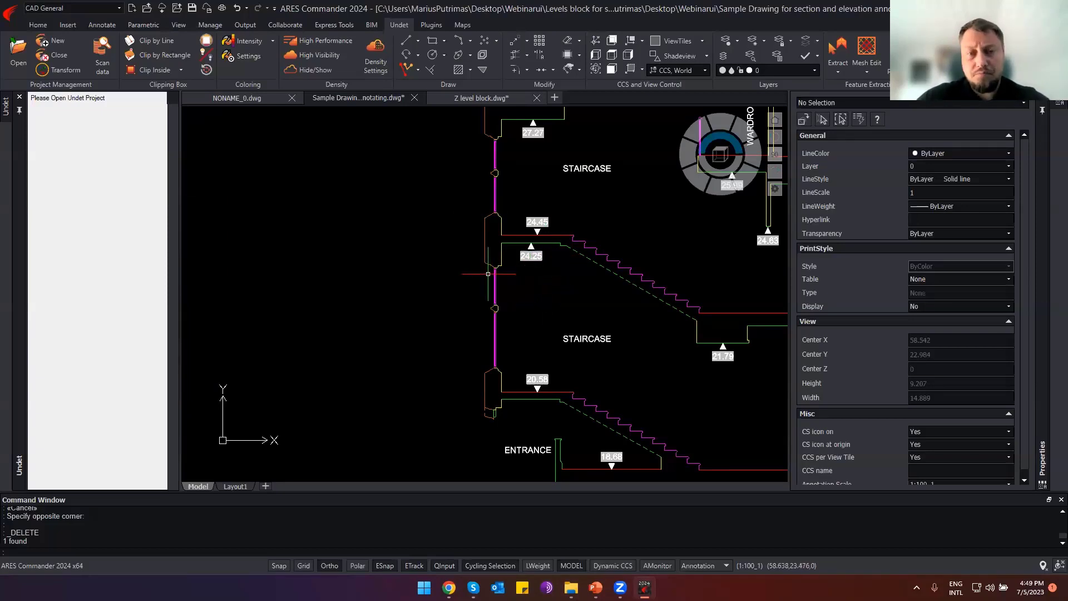
scroll(487, 274, down, 4)
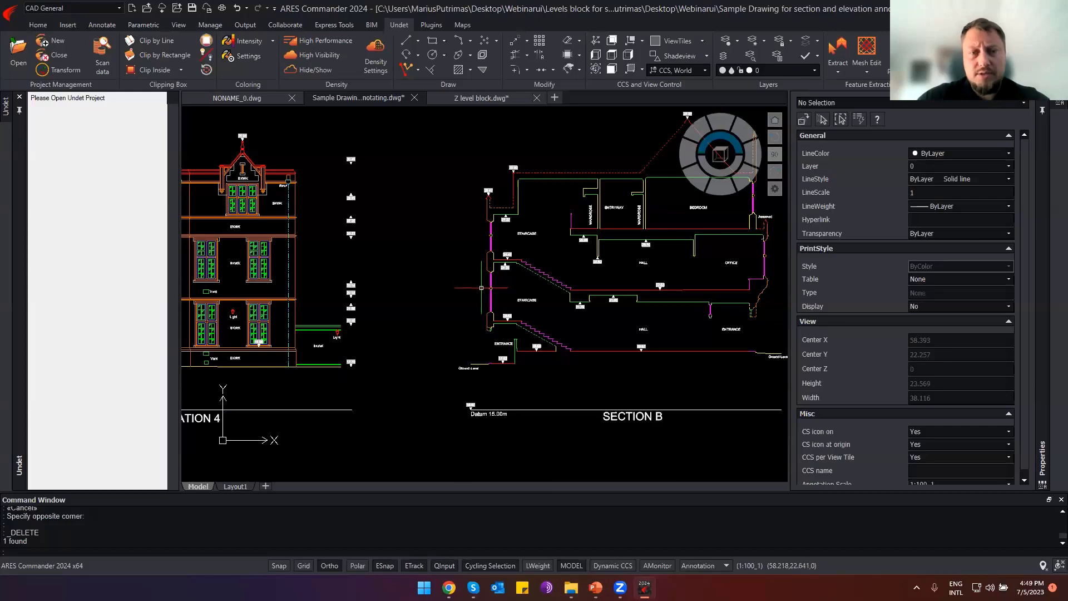
mouse_move(481, 288)
middle_down()
mouse_move(565, 301)
mouse_move(618, 326)
middle_up()
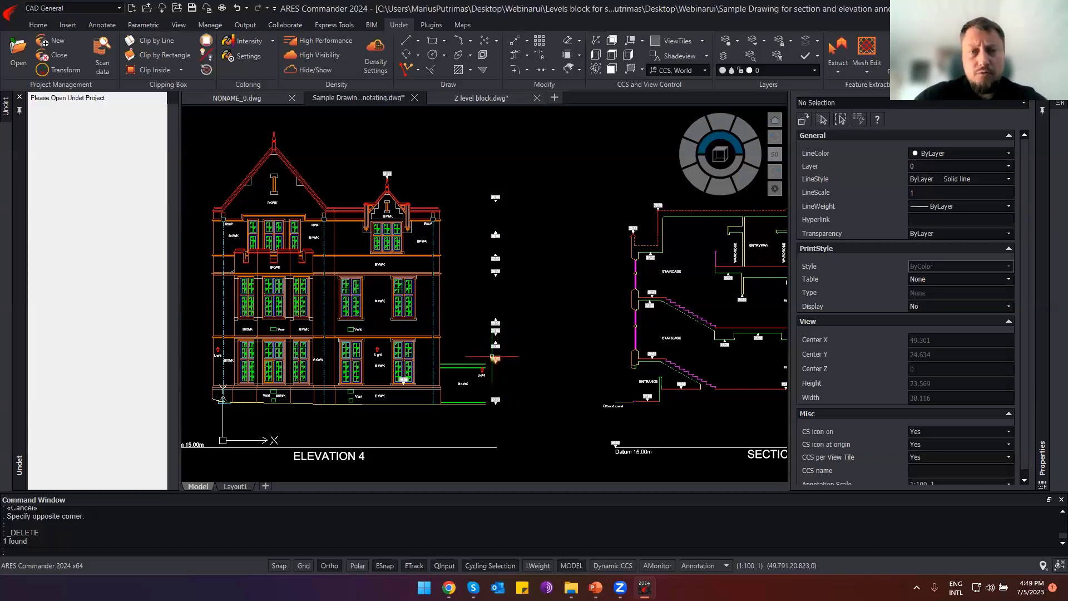
scroll(520, 321, down, 2)
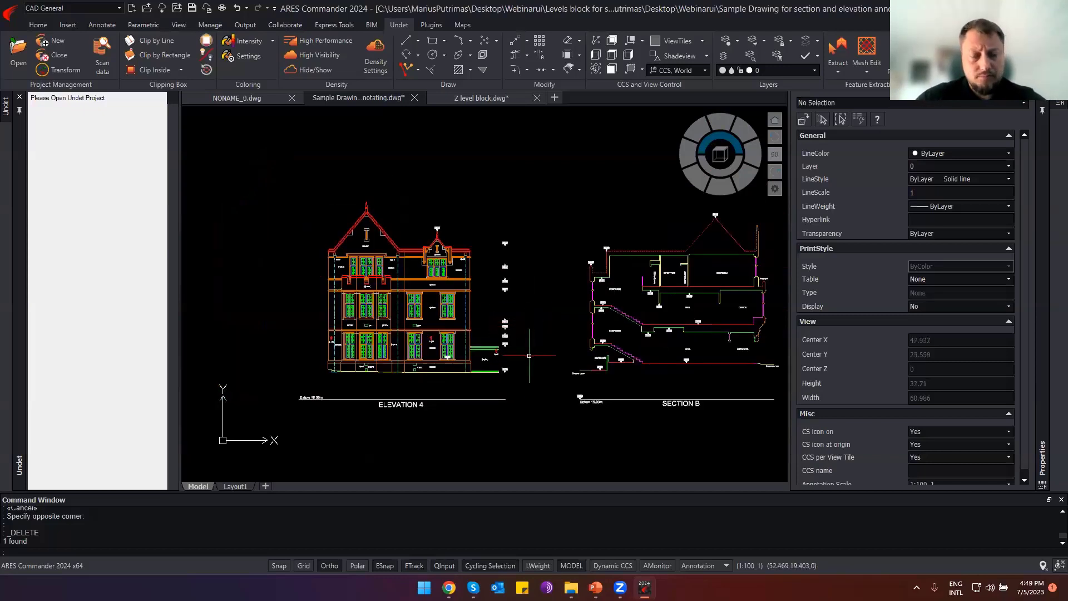
Orbit the view of Elevation 4 and Section B and reset it to plan view.
shift+middle_drag(516, 367, 439, 225)
key(Escape)
key(Escape)
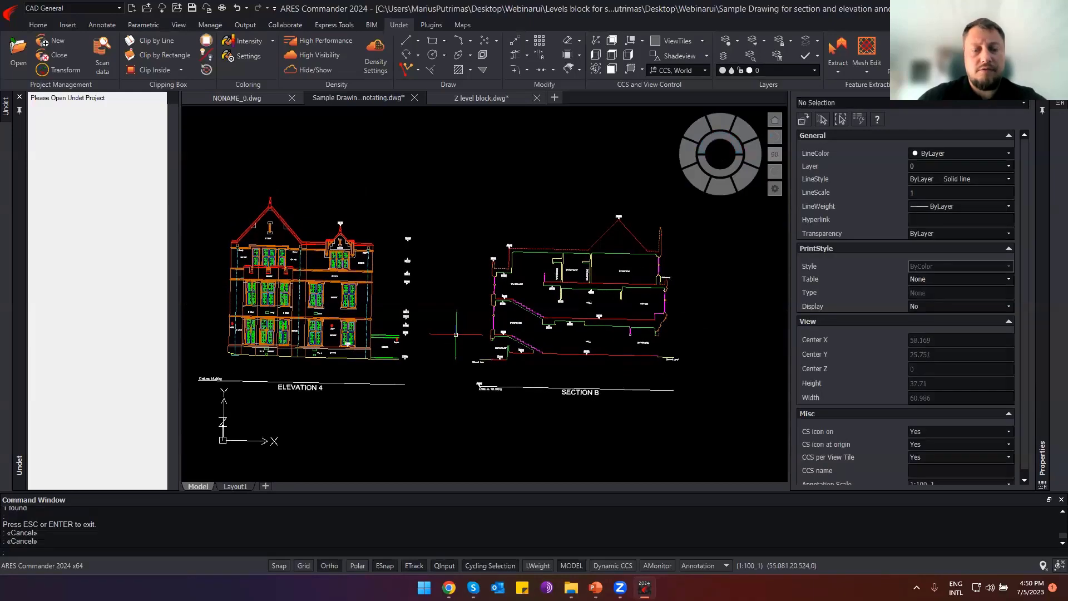
text(plan)
key(Return)
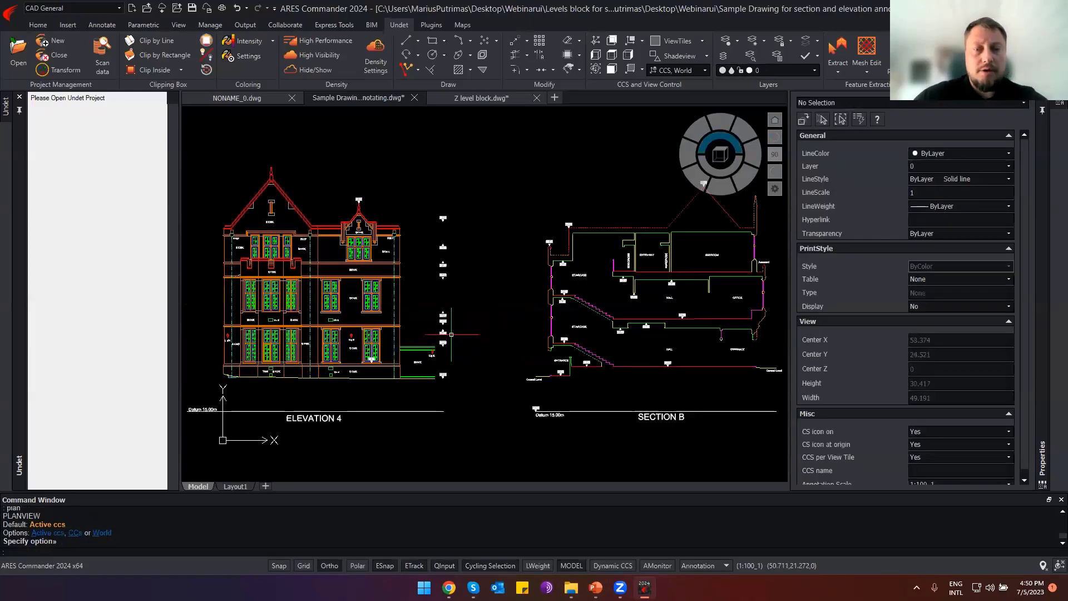
Examine the properties of the 23.14 level block in the column beside Elevation 4.
scroll(451, 335, up, 5)
click(503, 274)
click(430, 258)
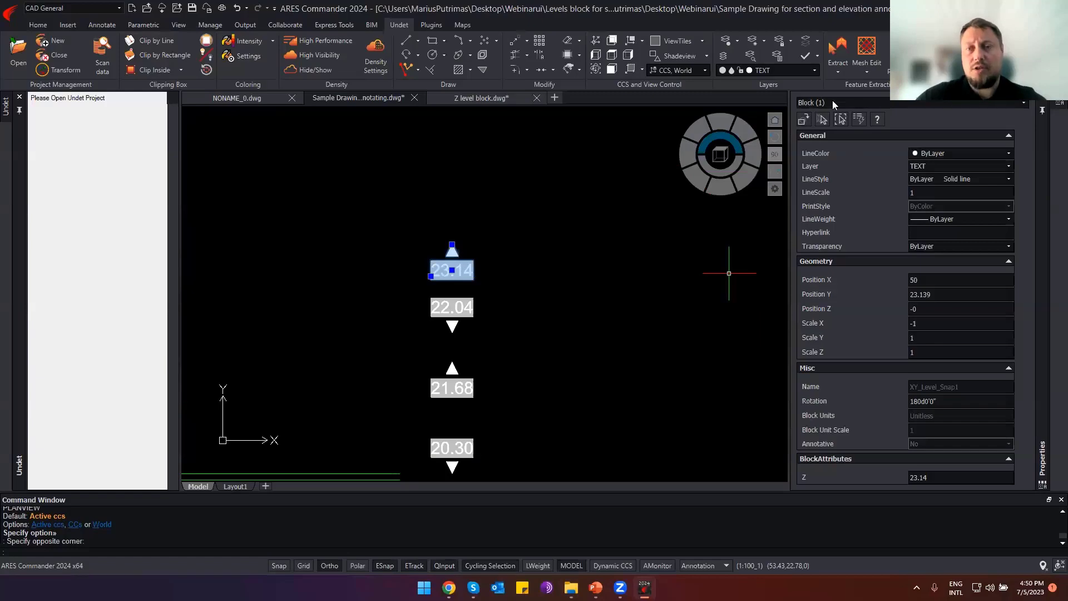
scroll(489, 270, down, 6)
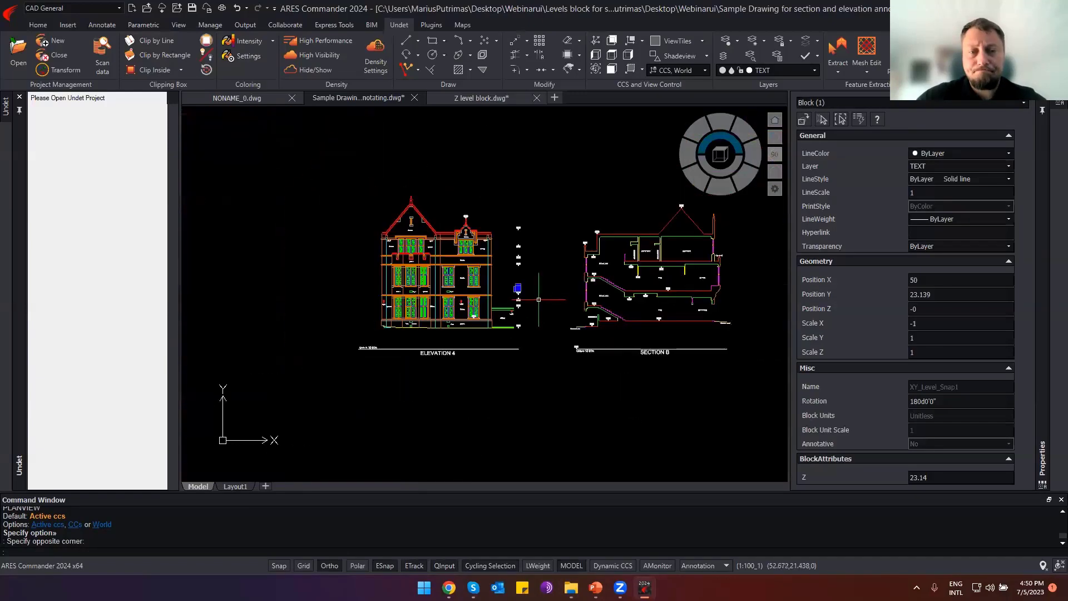
scroll(538, 299, up, 2)
key(Escape)
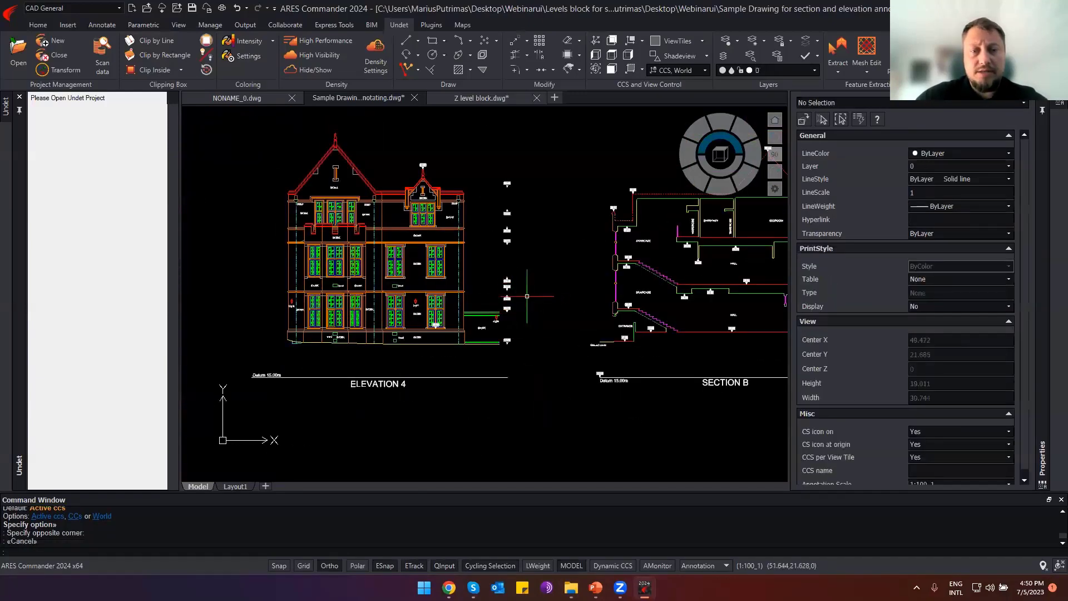
Move the whole of Elevation 4 with its level blocks and title straight up by about 14.5.
scroll(526, 296, up, 3)
scroll(523, 295, down, 5)
click(523, 437)
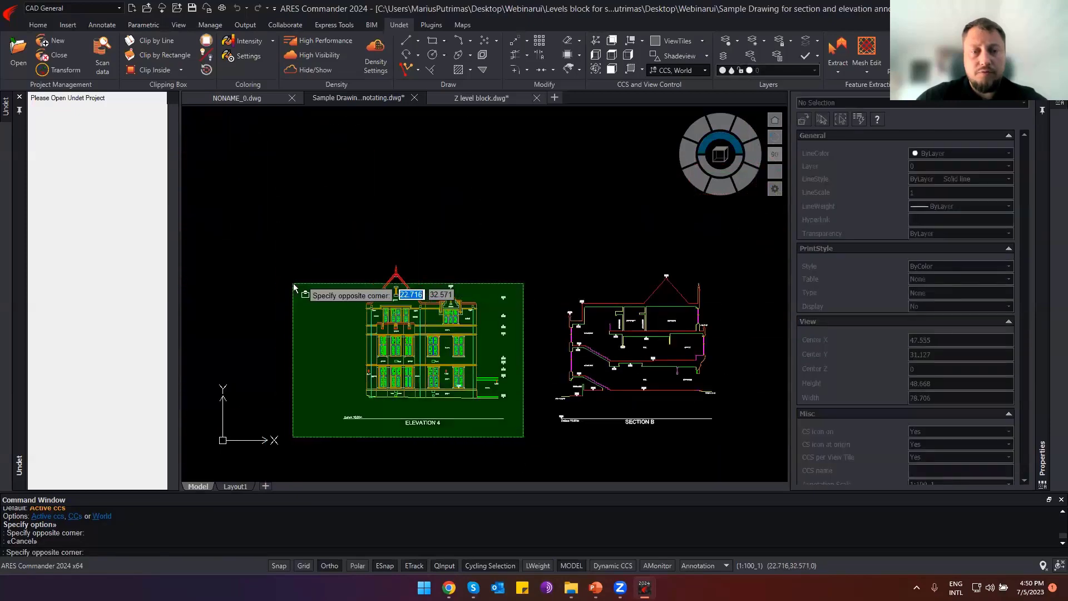
click(310, 255)
scroll(499, 398, up, 3)
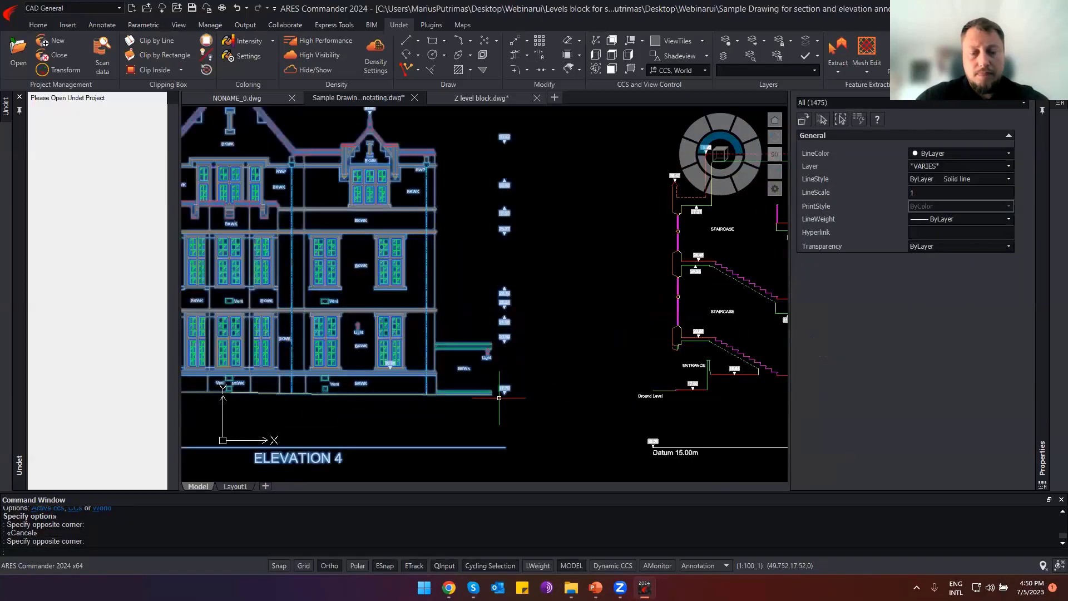
key(Return)
scroll(505, 400, down, 3)
click(532, 363)
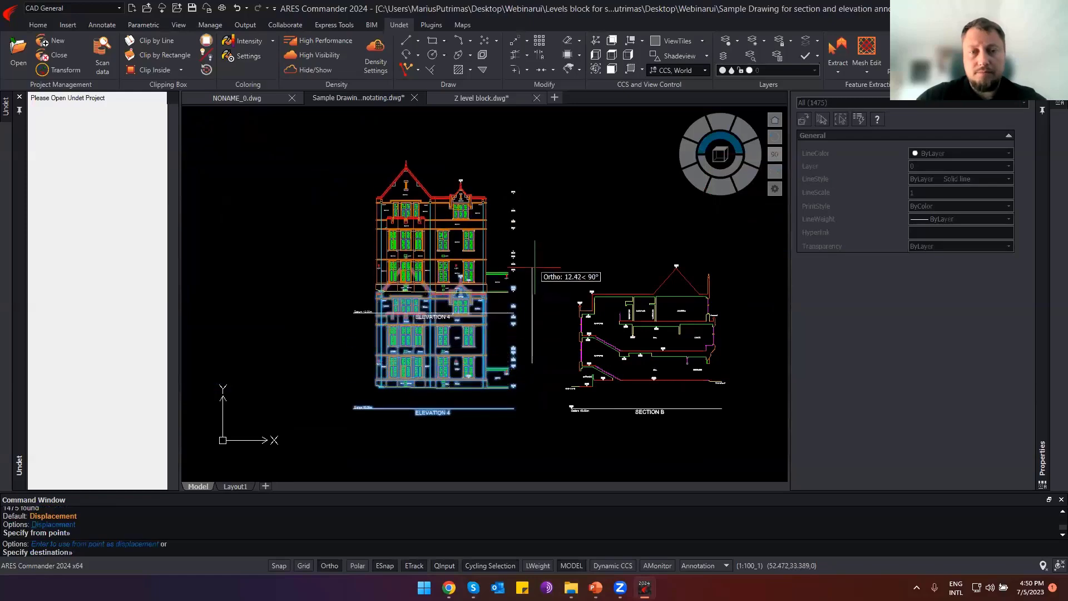
click(542, 251)
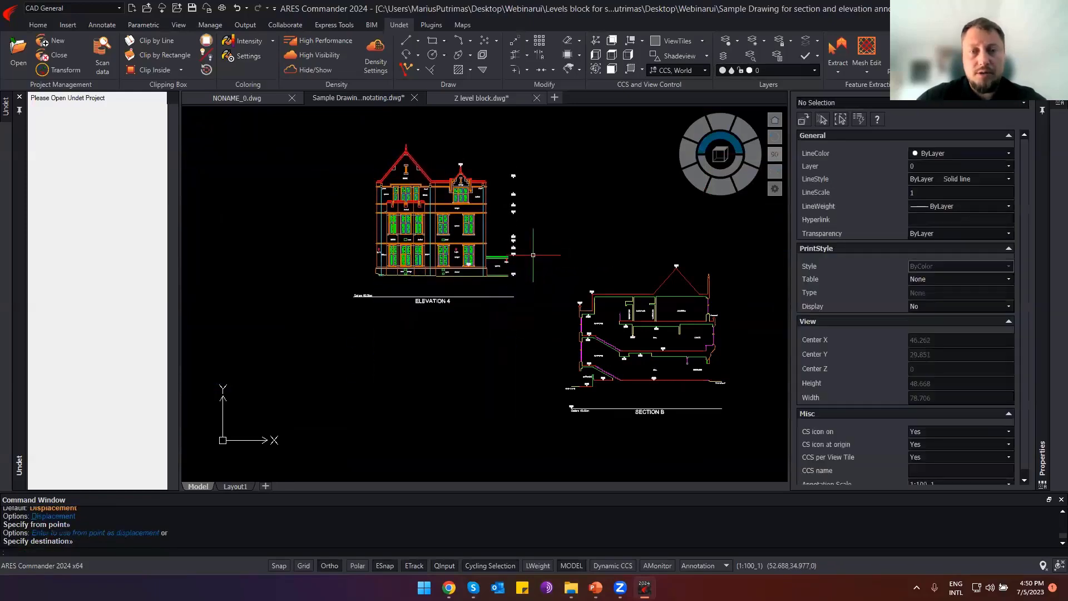
Rebuild the drawing to refresh the Z values in the moved Elevation 4 level blocks.
scroll(495, 193, up, 5)
text(re)
key(Return)
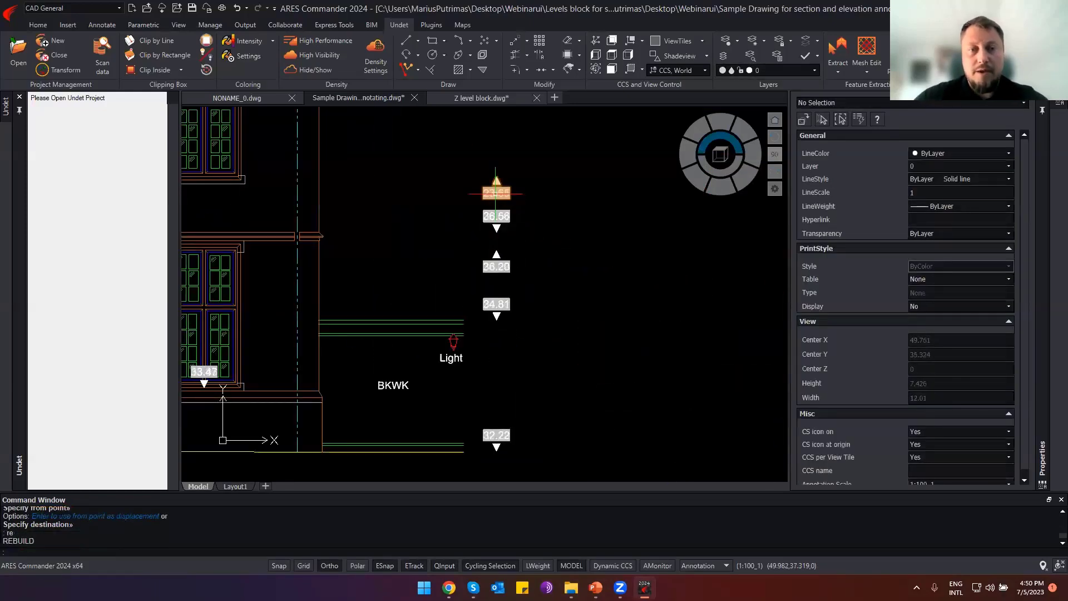
scroll(495, 193, up, 2)
scroll(508, 239, down, 10)
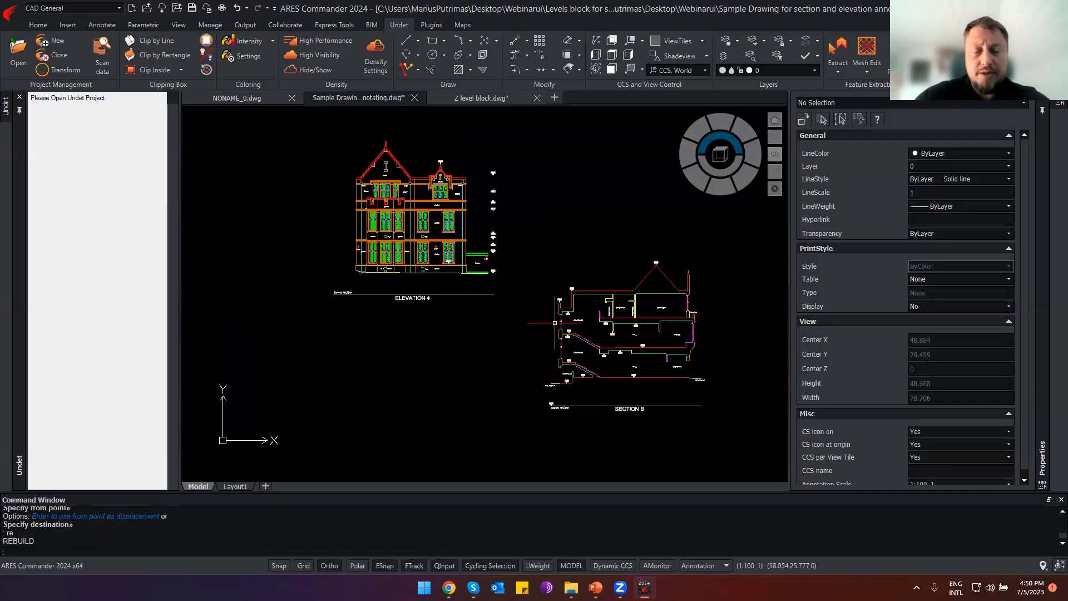
Explode the level block on the lower hall's floor line in Section B and undo the explode.
scroll(650, 376, up, 8)
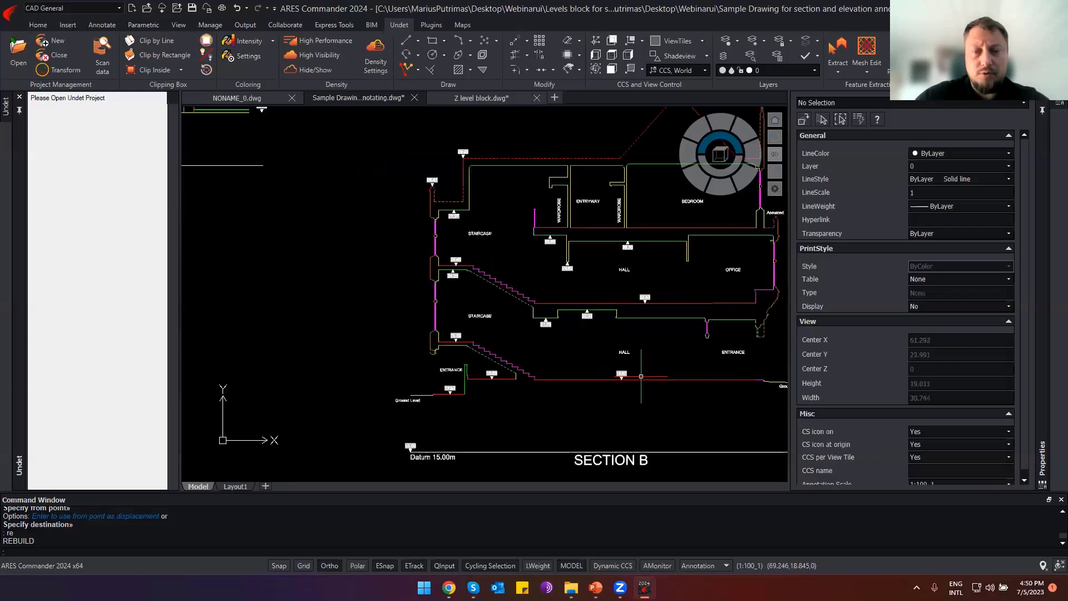
click(624, 378)
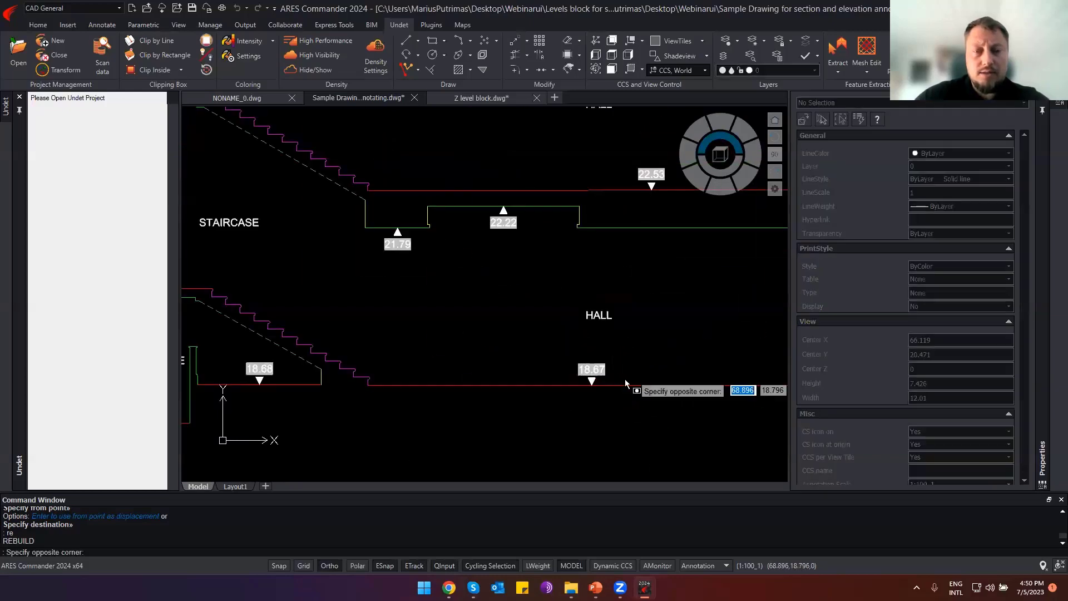
click(543, 354)
middle_drag(560, 319, 477, 313)
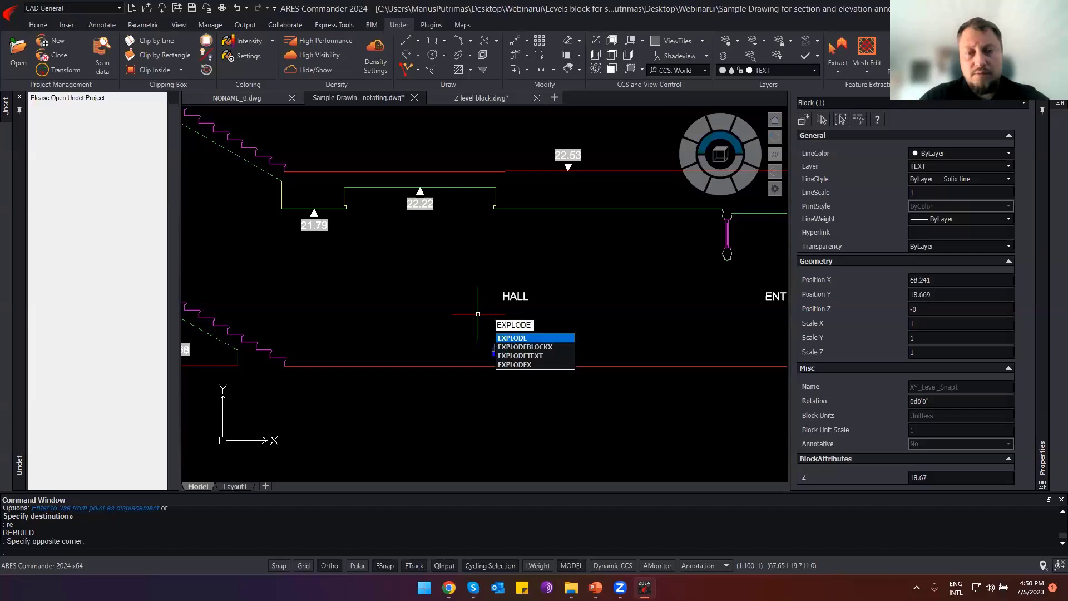
key(Return)
scroll(520, 351, up, 3)
scroll(520, 351, up, 2)
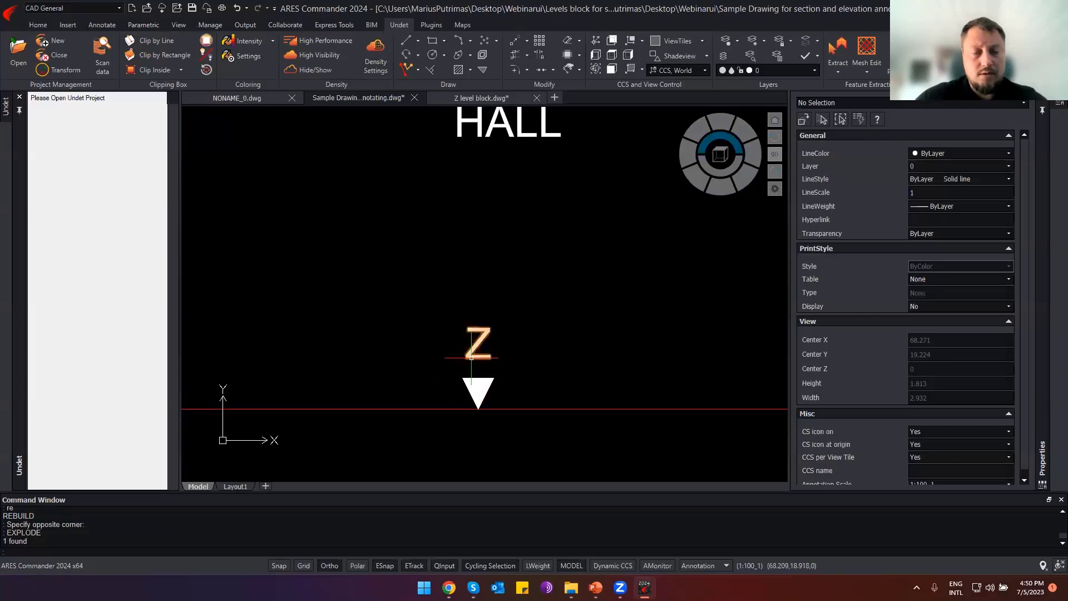
key(ctrl+z)
key(ctrl+z)
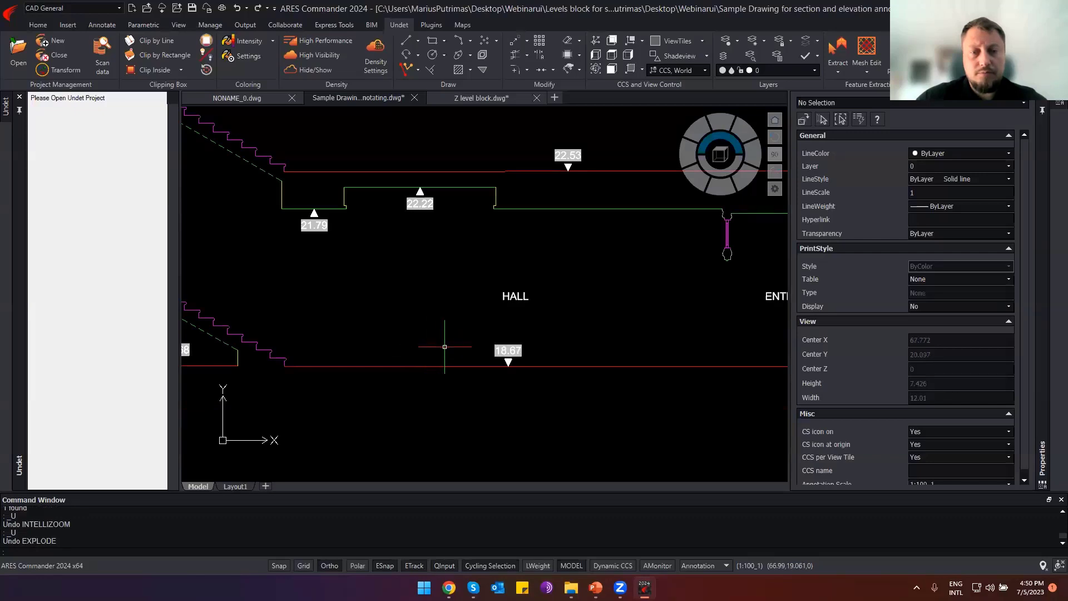
click(448, 218)
click(402, 193)
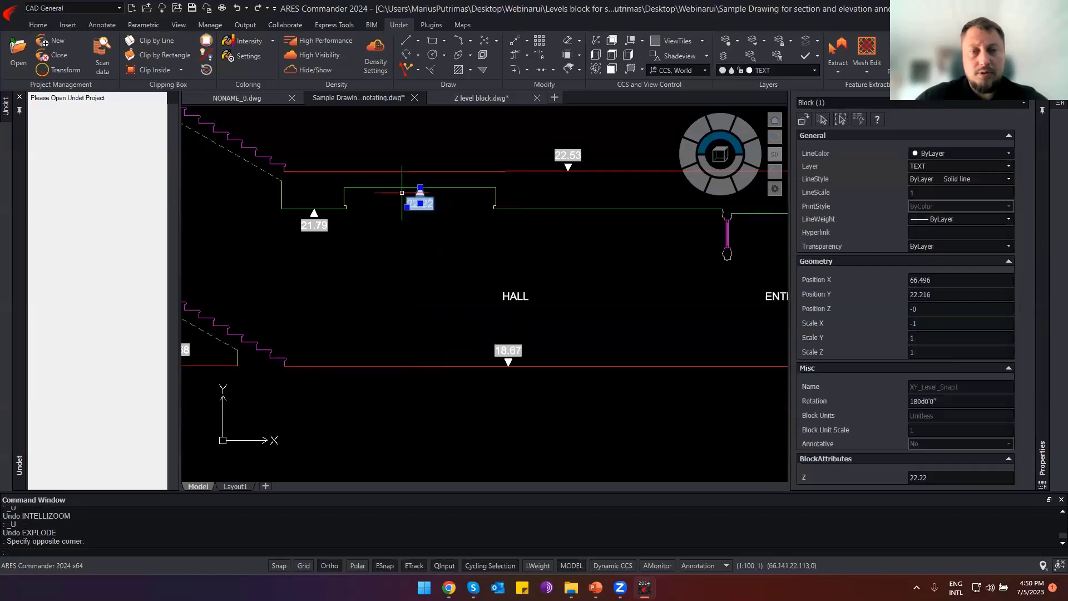
right_click(418, 251)
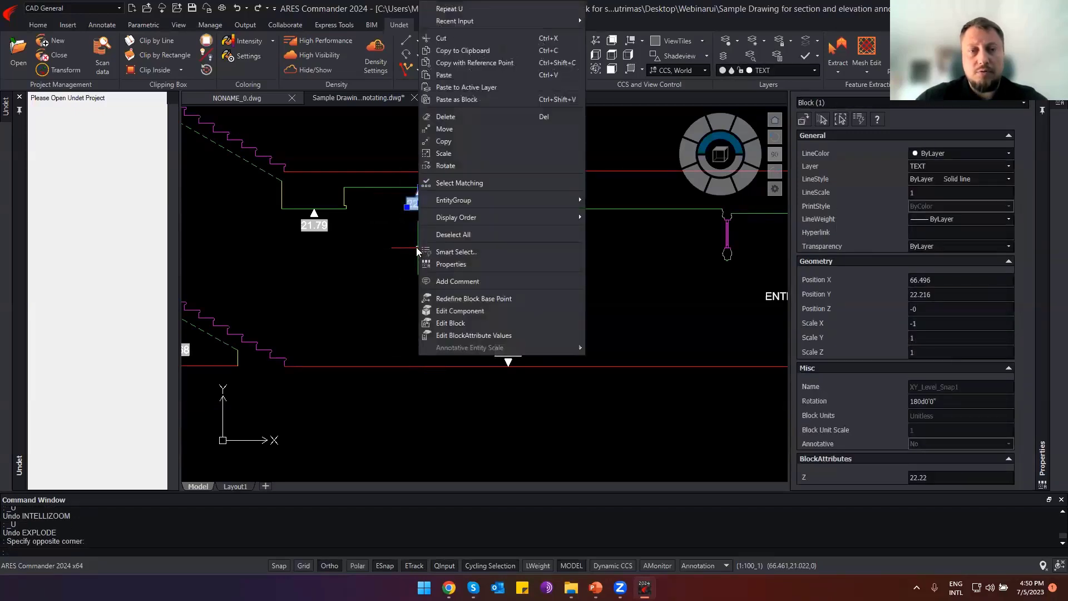
click(460, 252)
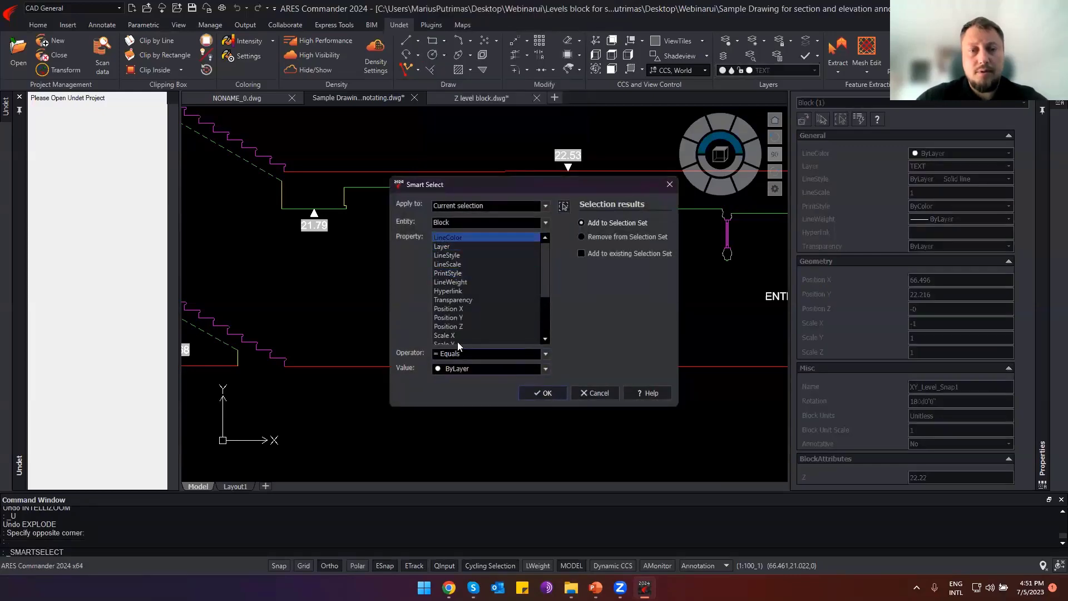
key(Return)
scroll(519, 343, down, 2)
key(Escape)
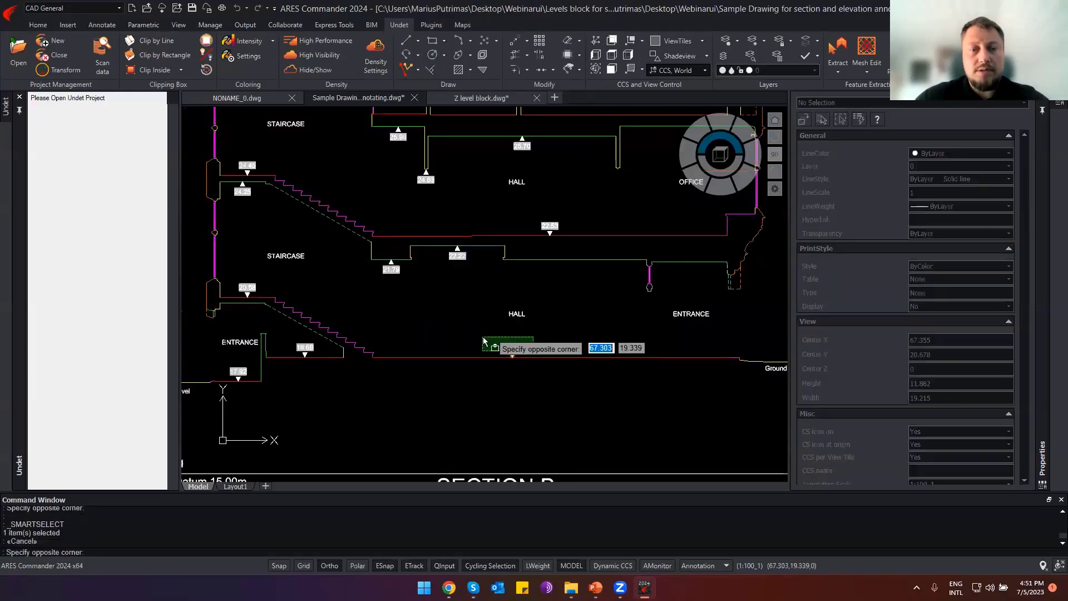
Select every block matching the level block on Section B's lower hall floor line, burst them into plain text and check one text's properties.
click(512, 351)
right_click(517, 354)
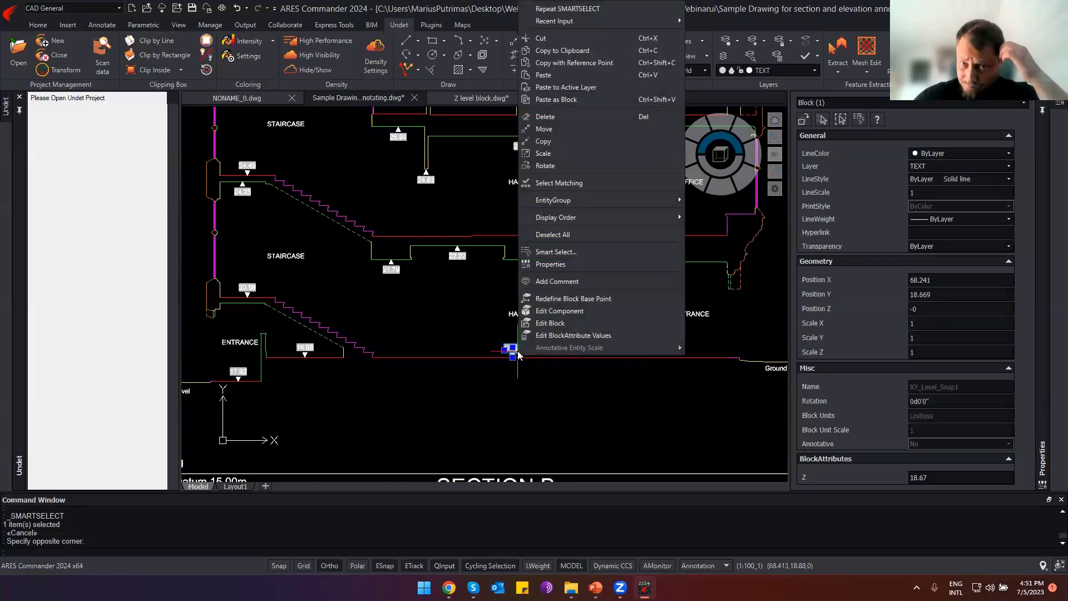
click(559, 182)
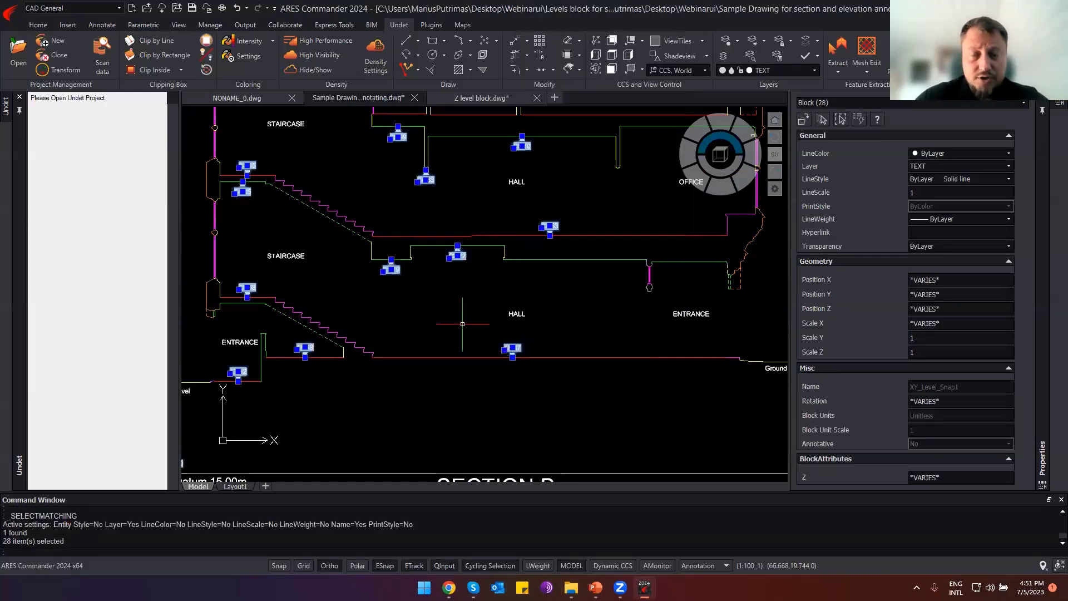
scroll(442, 327, down, 5)
scroll(441, 327, up, 6)
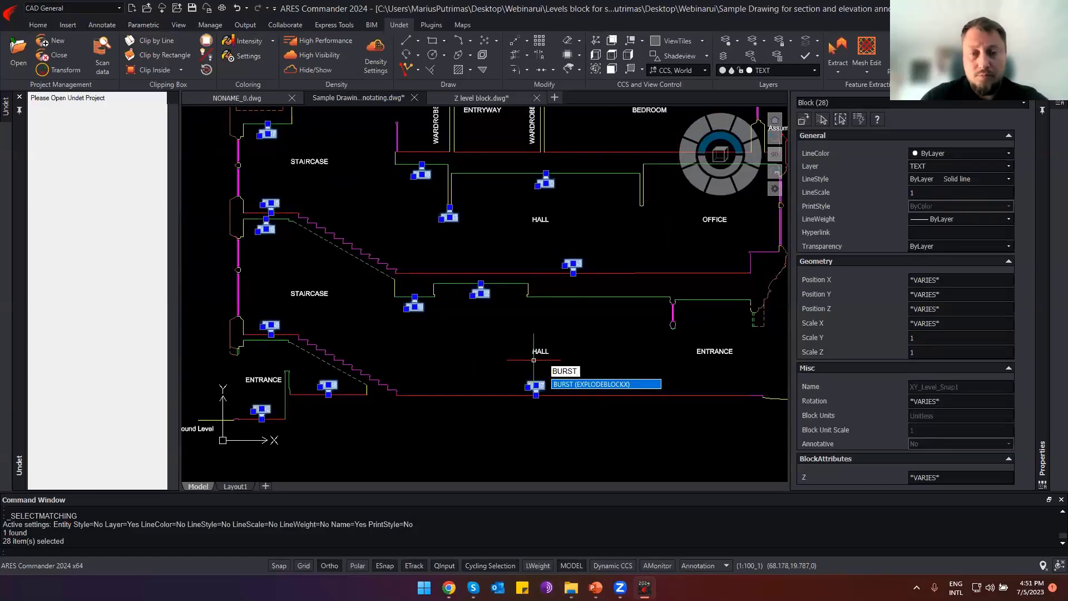
key(Return)
scroll(558, 396, up, 3)
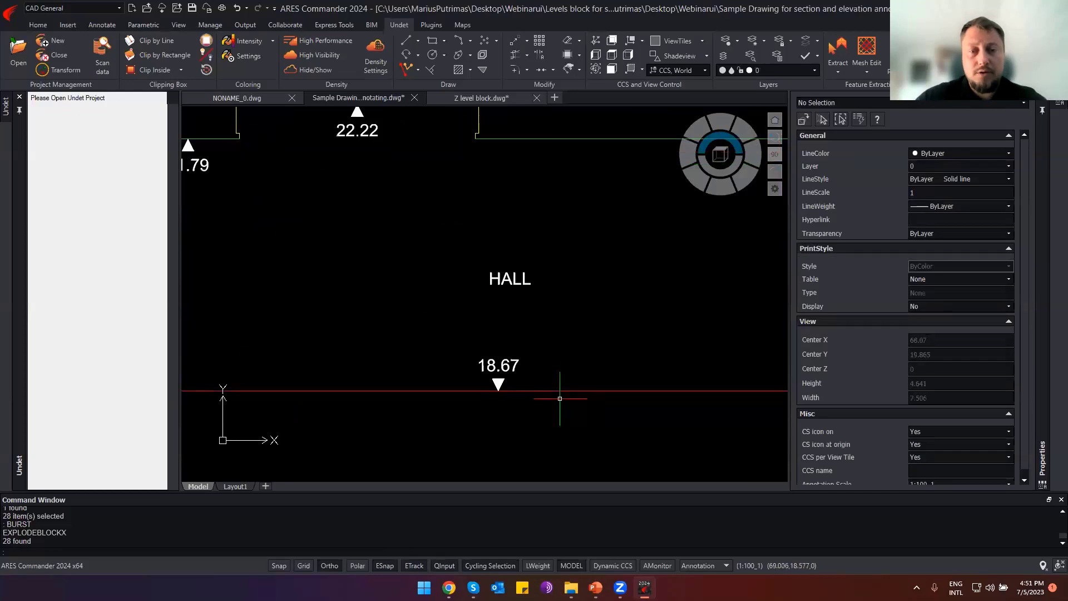
click(495, 365)
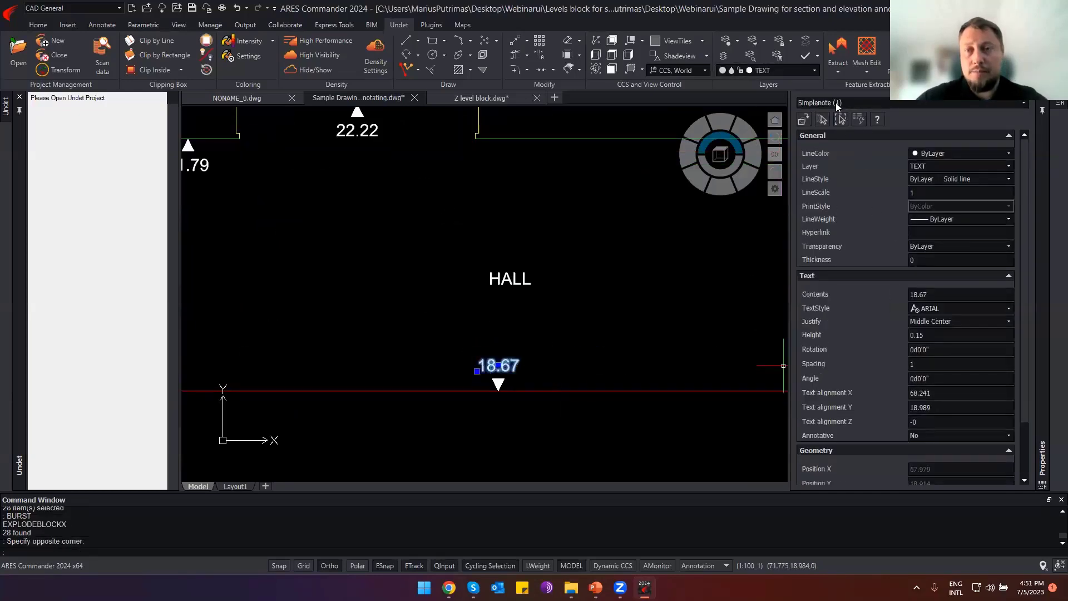
key(Escape)
Move the whole of Section B with its burst level texts straight up by about 10 and rebuild the drawing.
scroll(515, 406, down, 5)
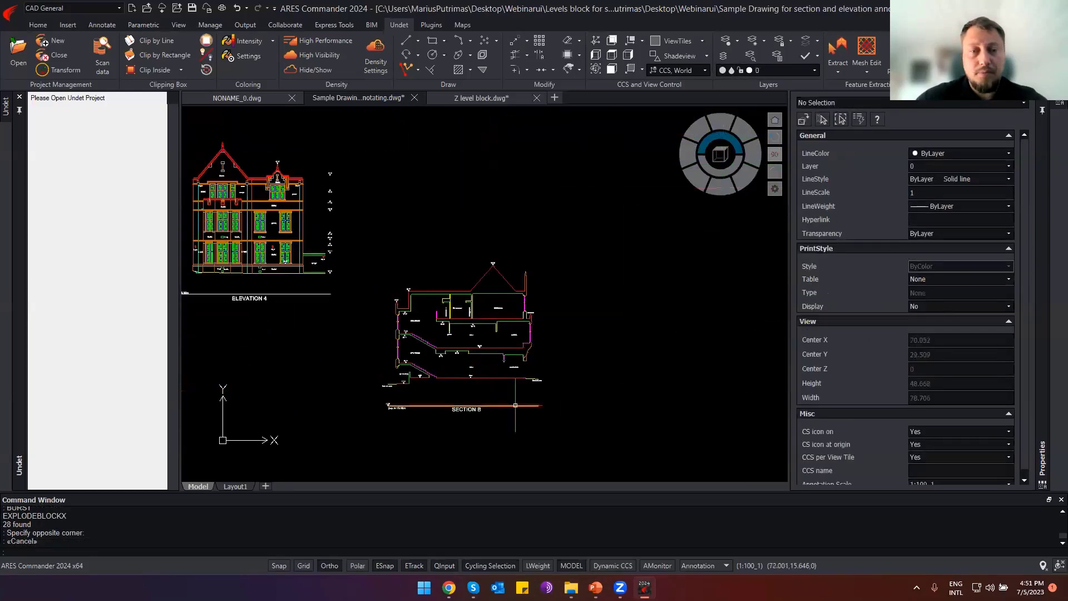
click(570, 426)
click(374, 237)
scroll(485, 351, up, 5)
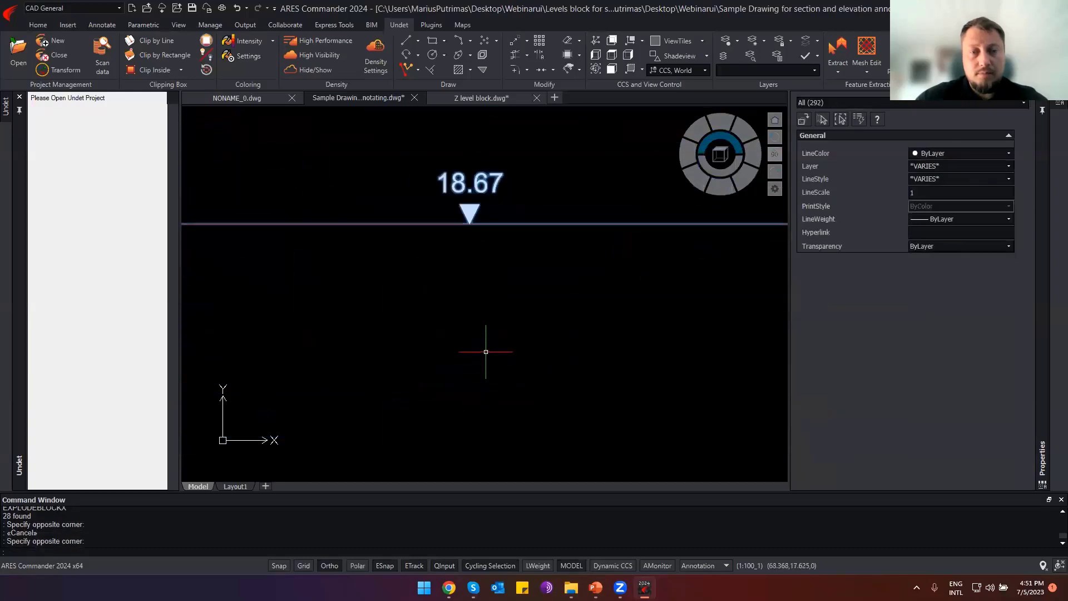
scroll(476, 234, down, 5)
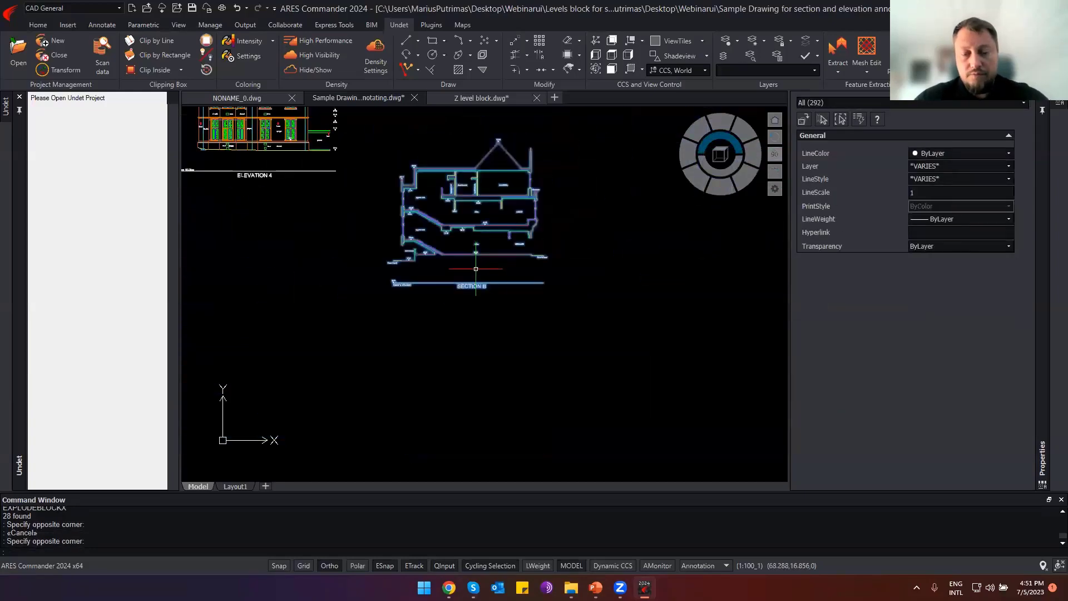
key(Return)
click(475, 269)
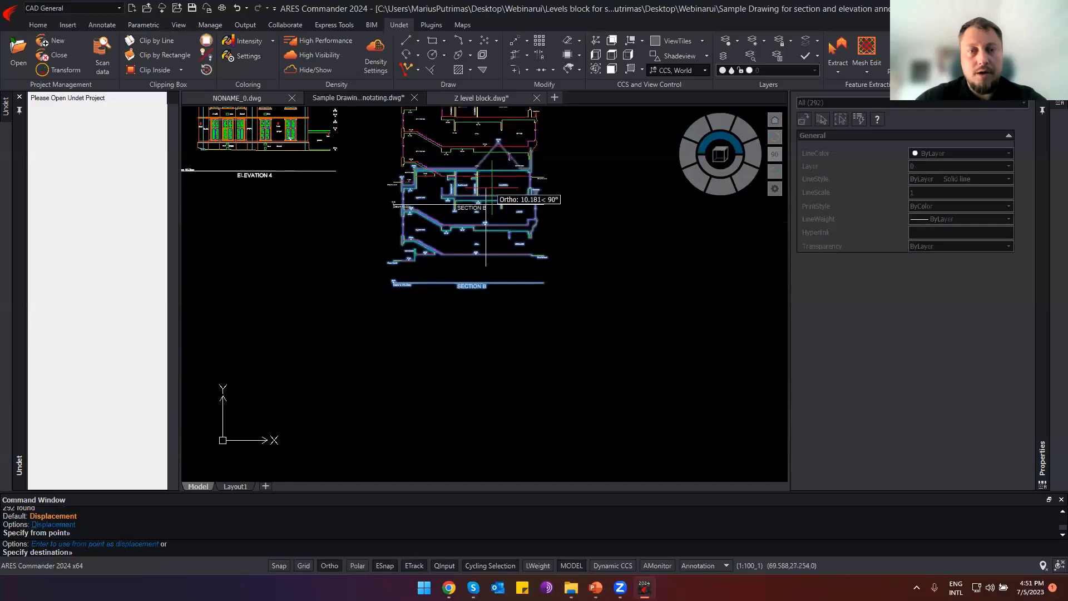
scroll(490, 191, up, 5)
key(Escape)
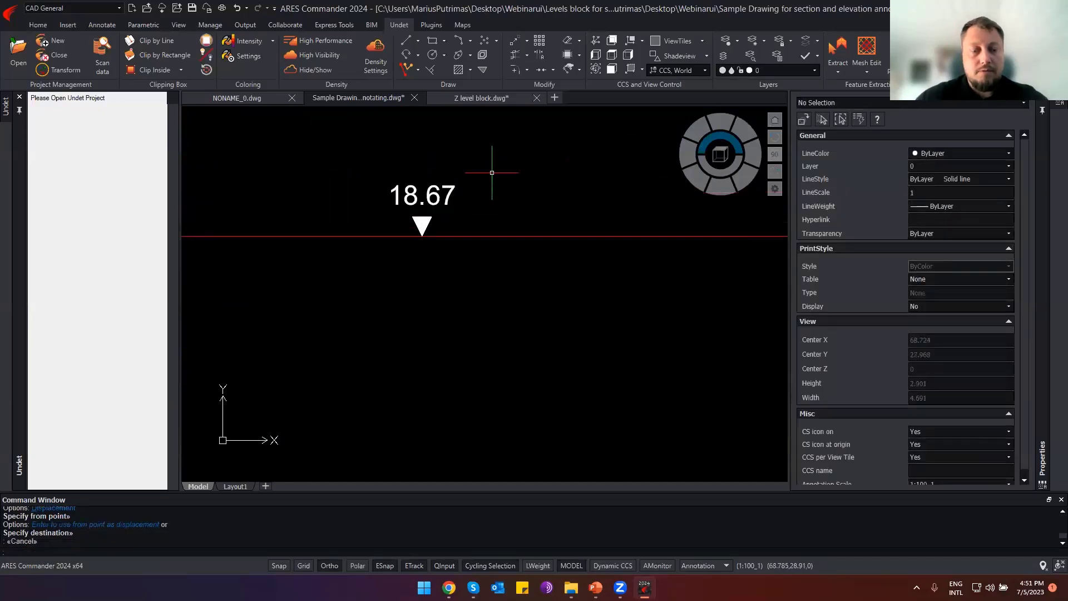
text(re)
key(Return)
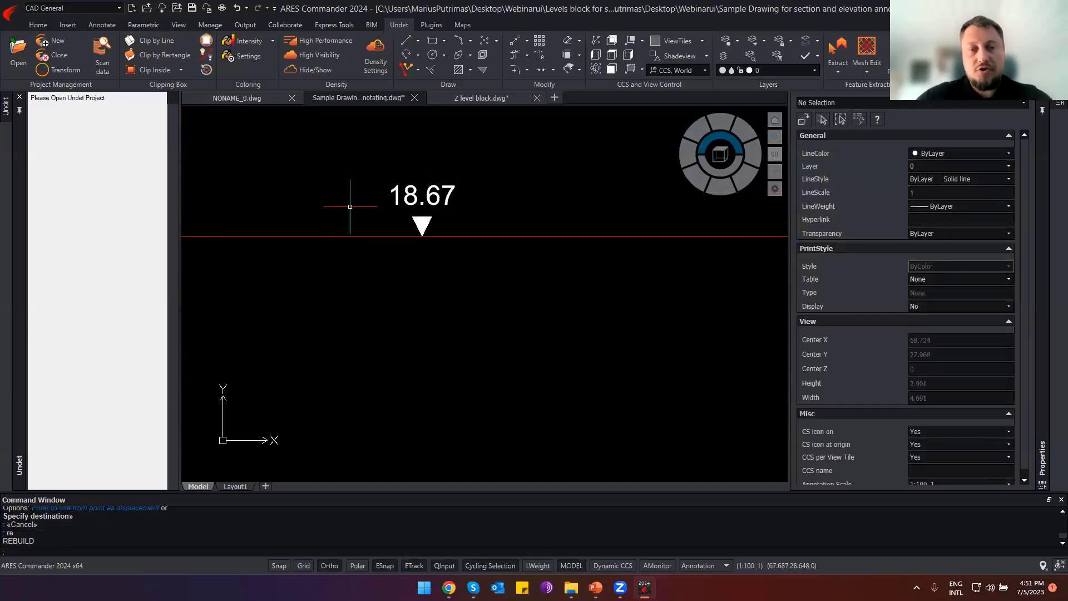
Examine the level texts throughout the moved Section B and compare its position with Elevation 4.
scroll(436, 207, down, 5)
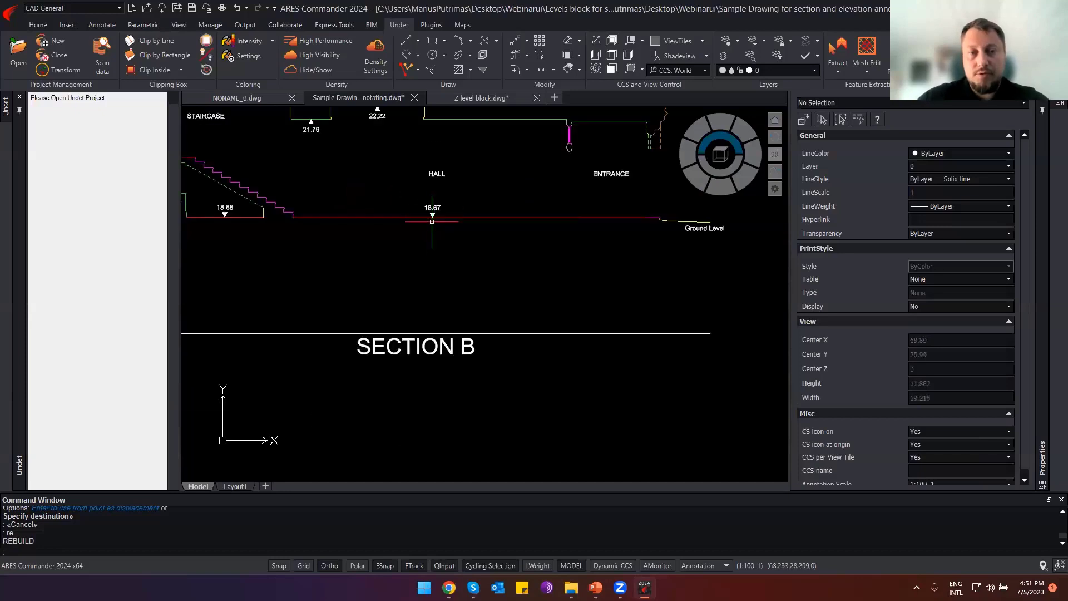
mouse_move(420, 248)
middle_down()
mouse_move(473, 266)
mouse_move(534, 341)
middle_up()
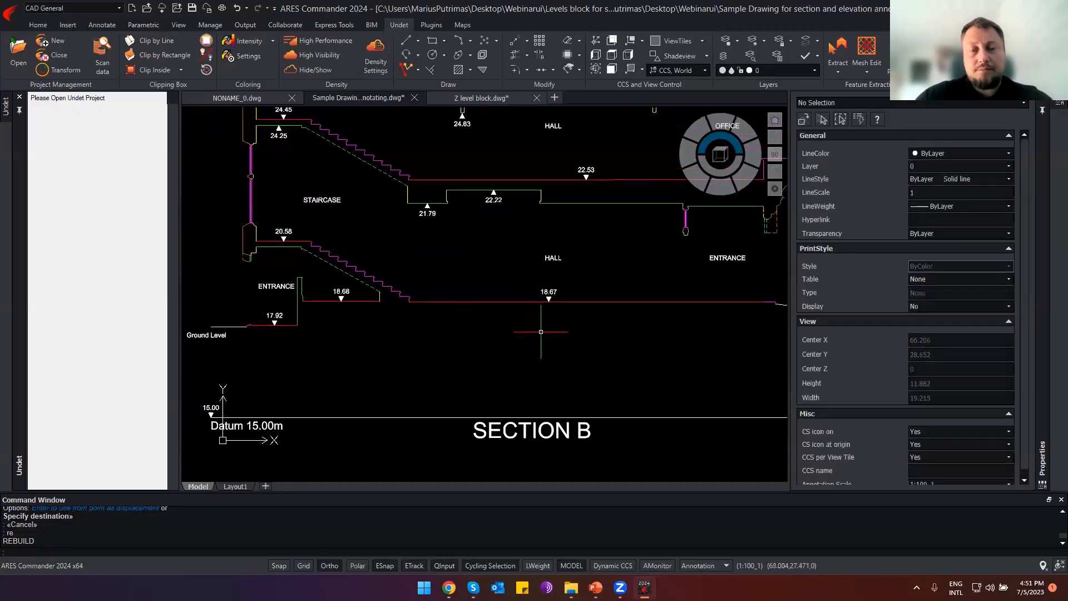
scroll(540, 332, down, 3)
middle_drag(436, 337, 568, 368)
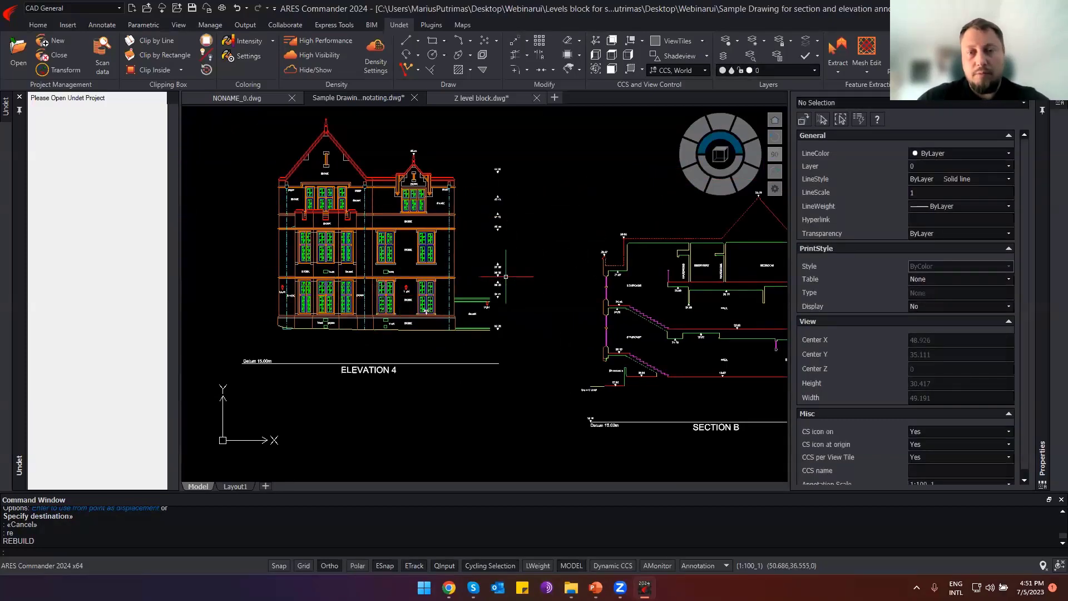
middle_drag(605, 382, 445, 304)
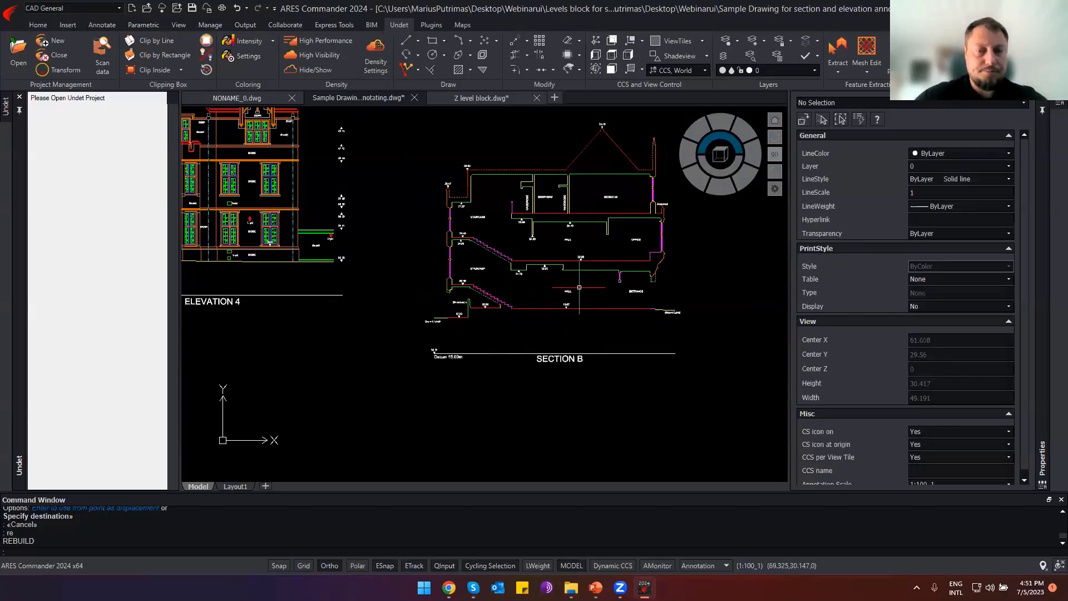
scroll(567, 303, up, 2)
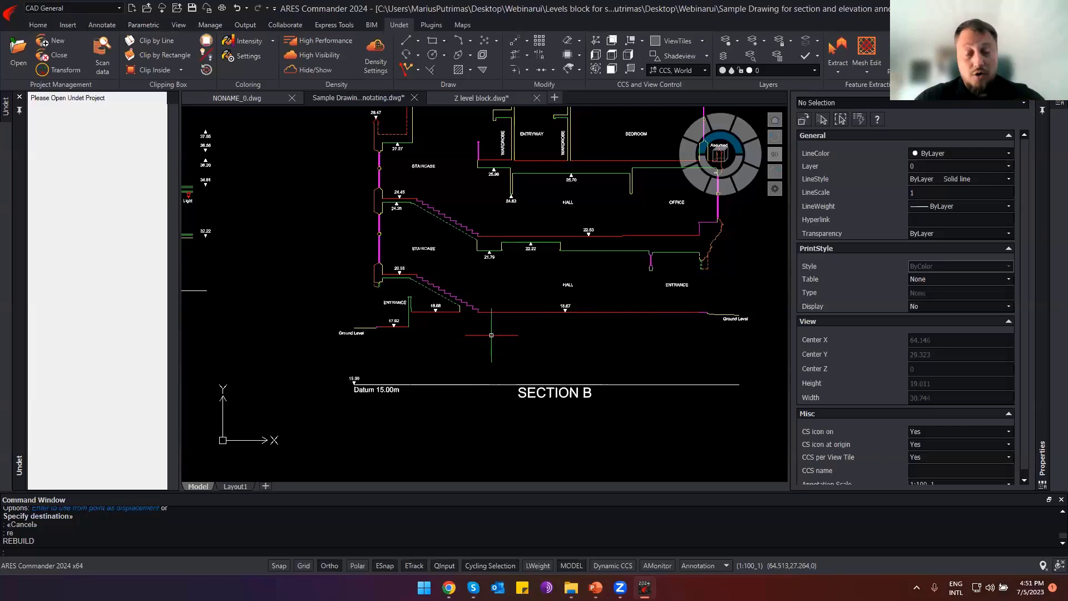
middle_drag(485, 309, 469, 325)
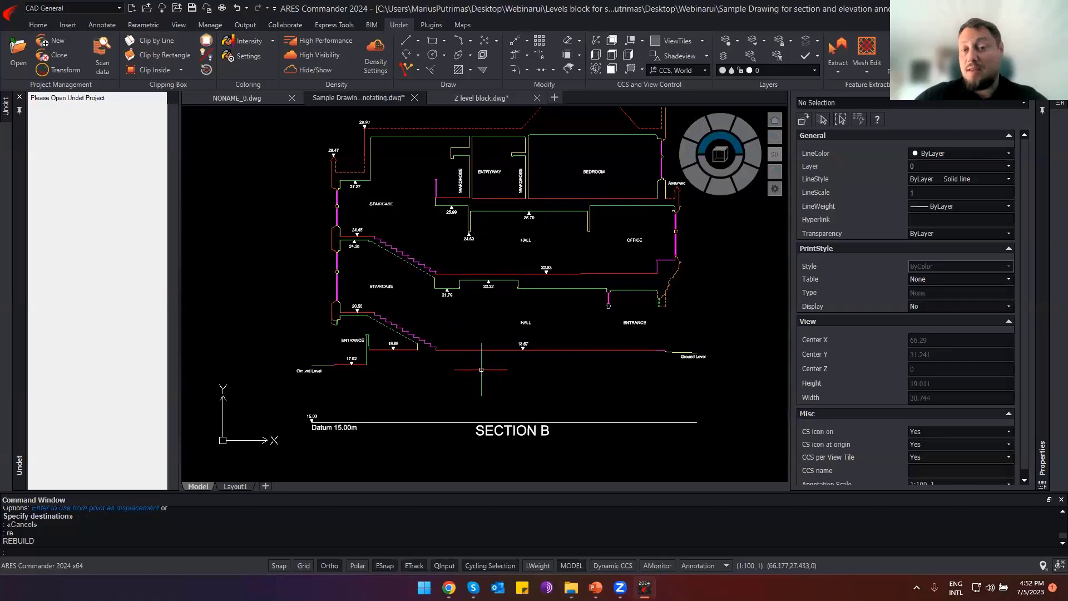
scroll(548, 361, up, 4)
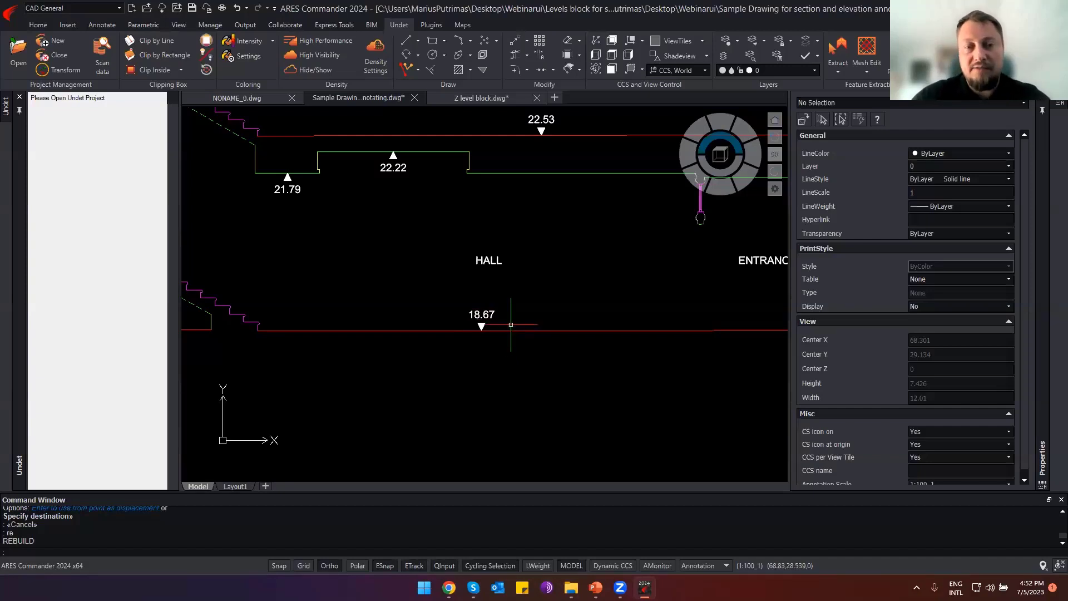
scroll(511, 324, down, 4)
middle_drag(459, 315, 456, 338)
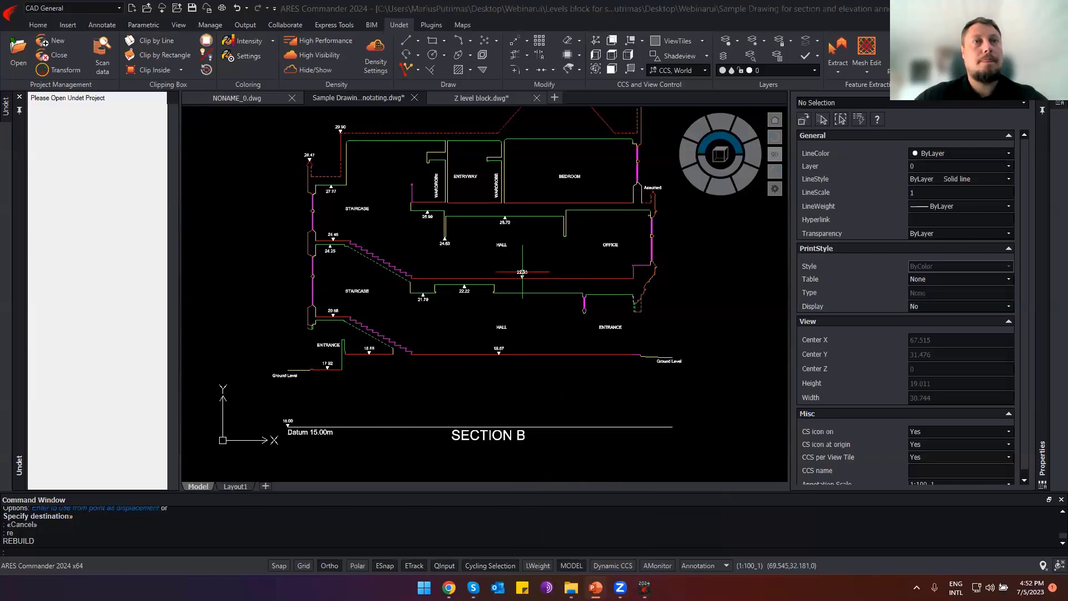
Switch to the PowerPoint slide show, swap the presenter view with the slide show and advance to the closing slide.
key(alt+Tab)
click(200, 19)
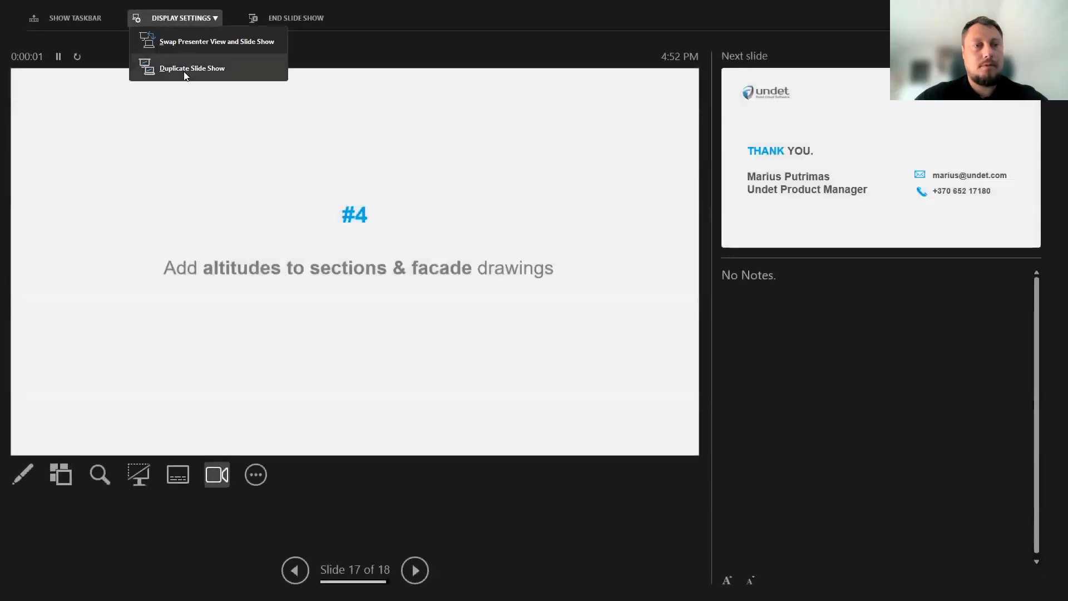
click(191, 43)
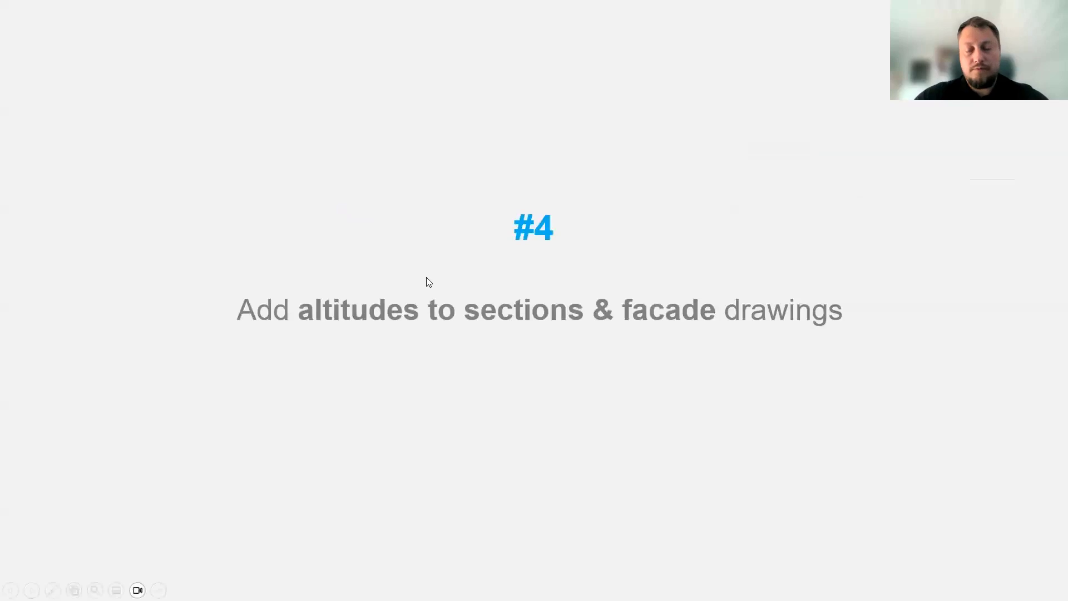
click(426, 278)
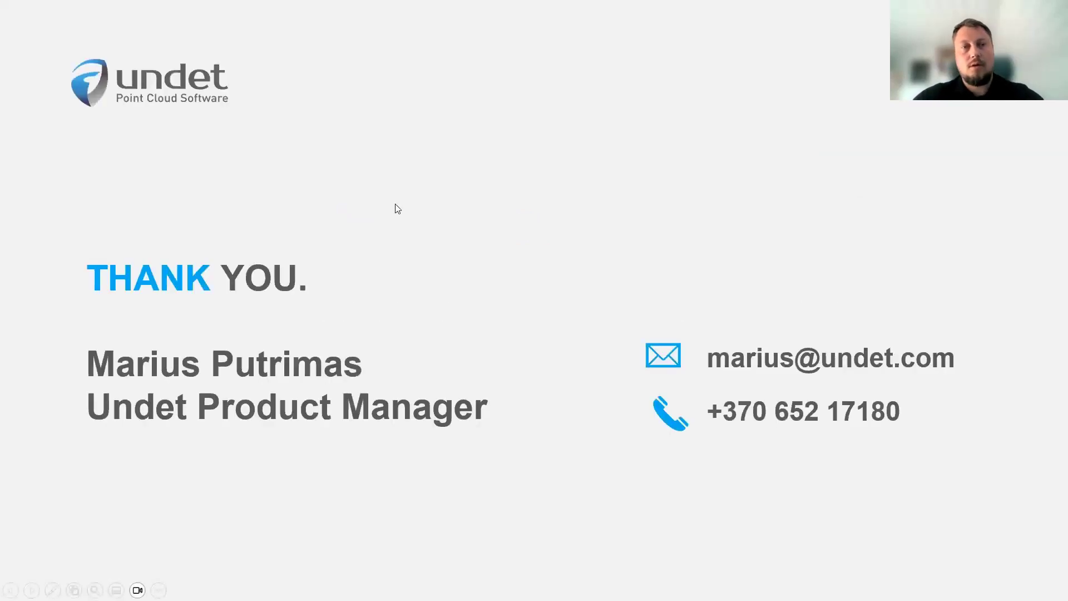
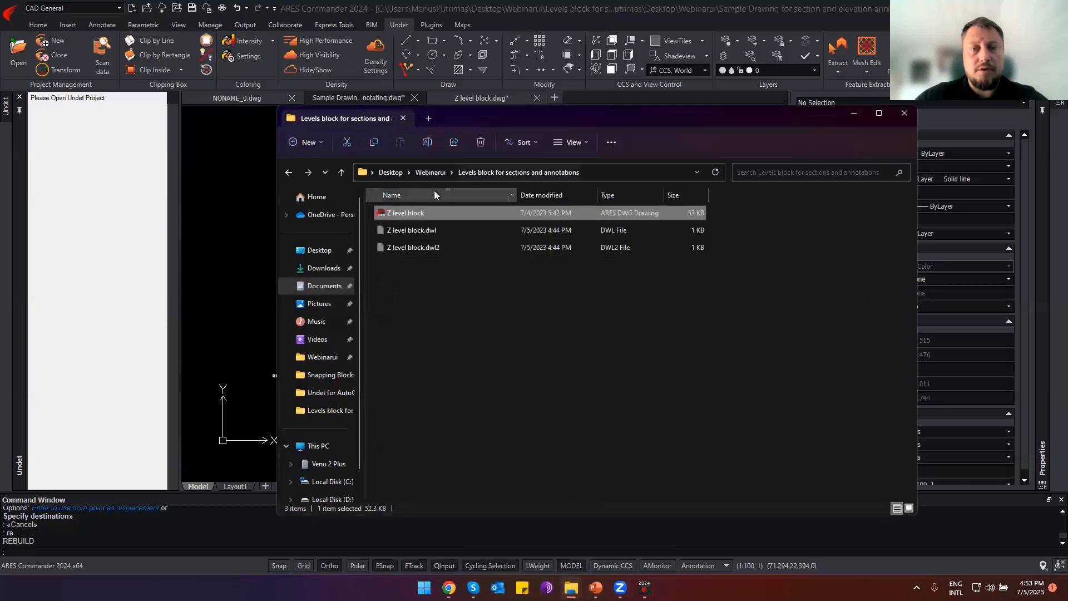
Open the Webinarui folder on the Desktop and look into its Levels block for sections and annotations subfolder.
click(389, 171)
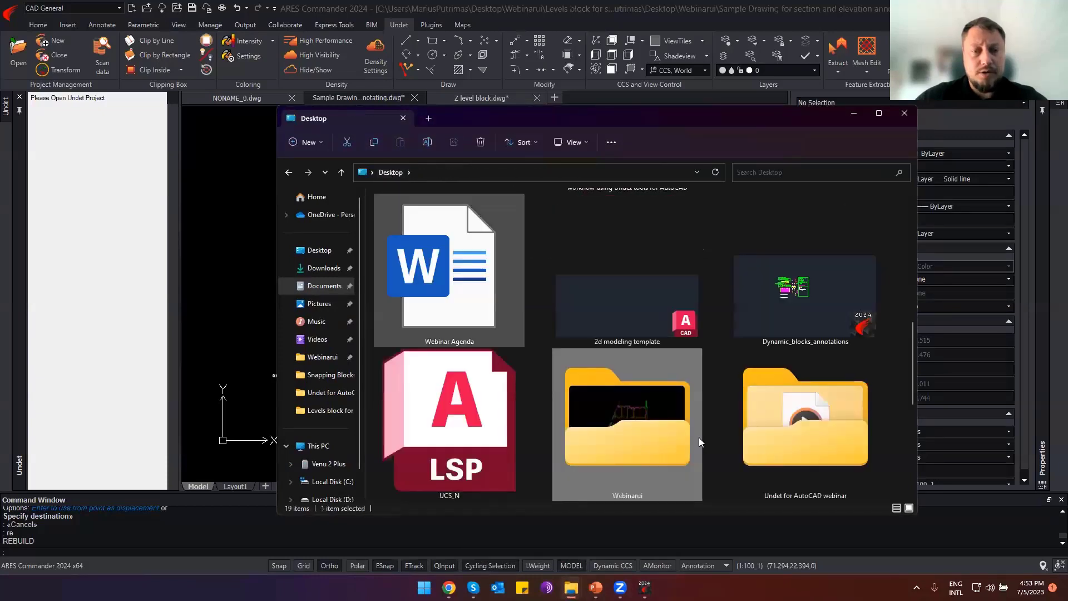
double_click(639, 439)
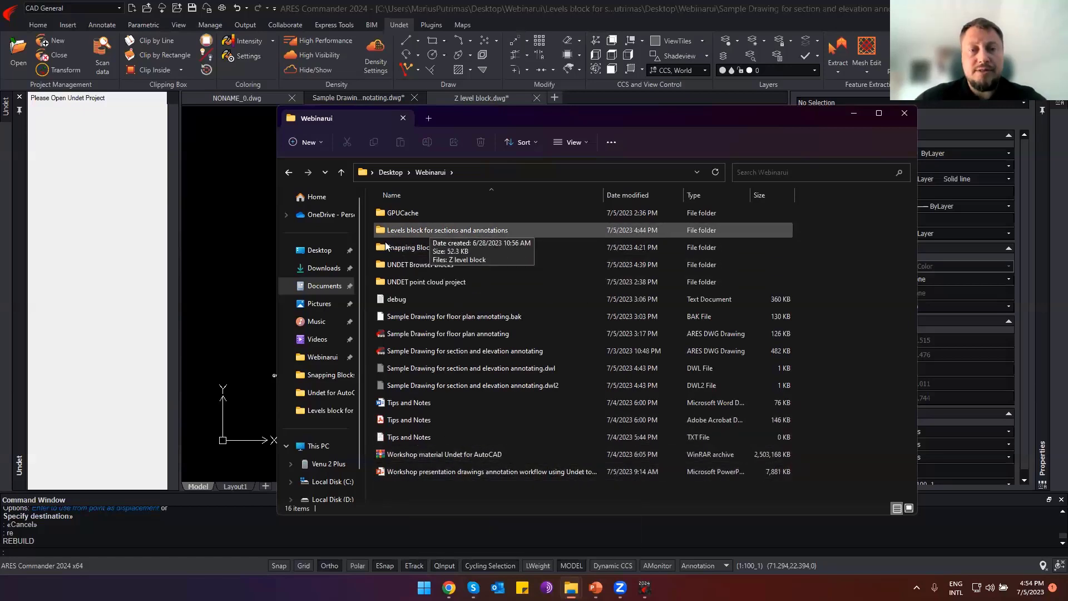
double_click(421, 231)
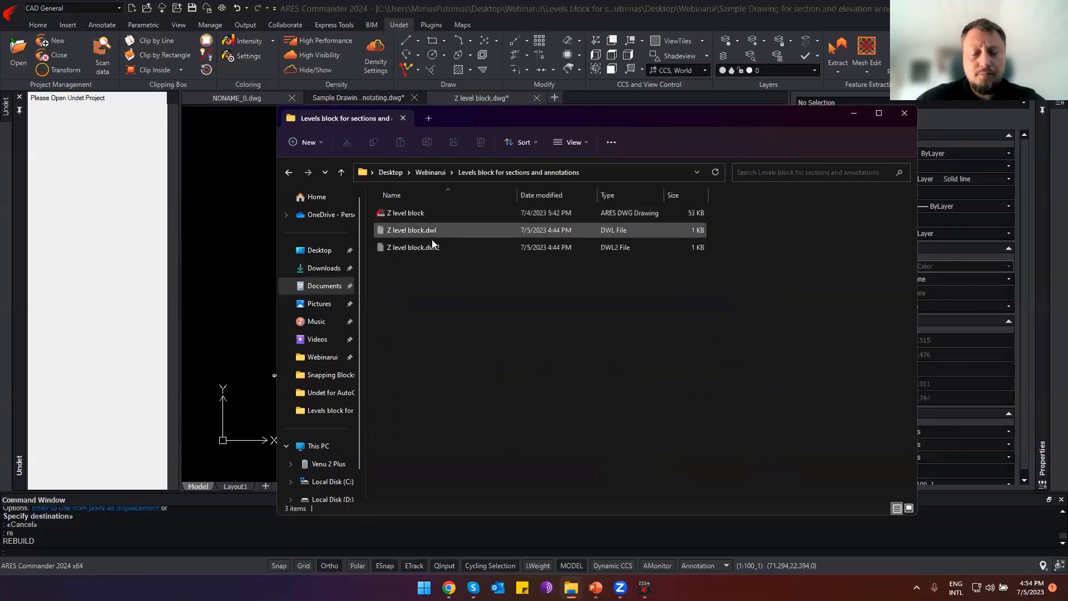
key(alt+Left)
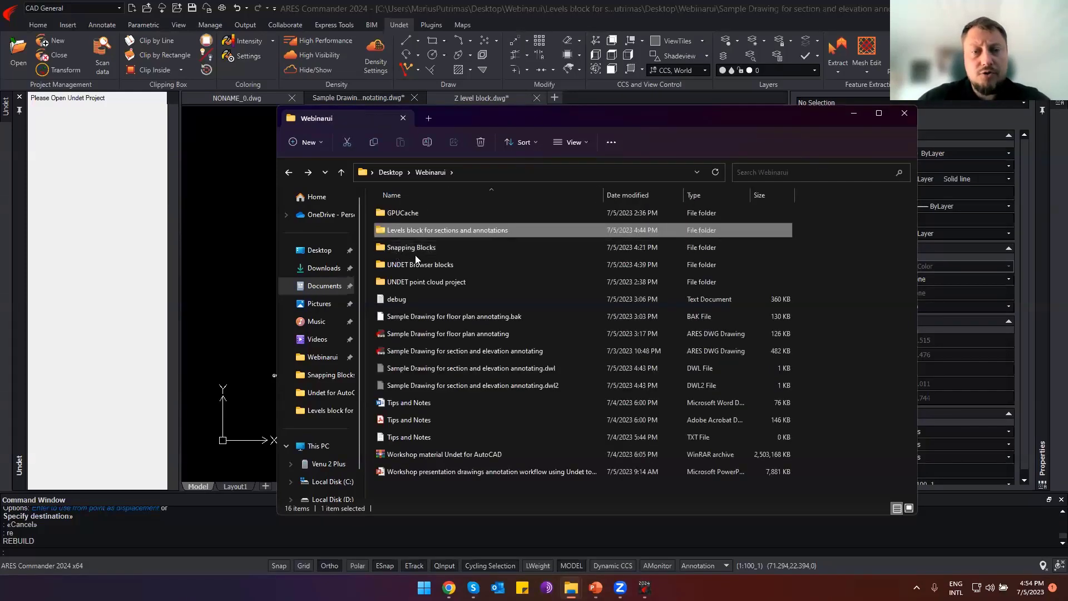
Look through the drawings in the Snapping Blocks folder and open the UNDET Browser blocks folder.
click(409, 250)
double_click(409, 250)
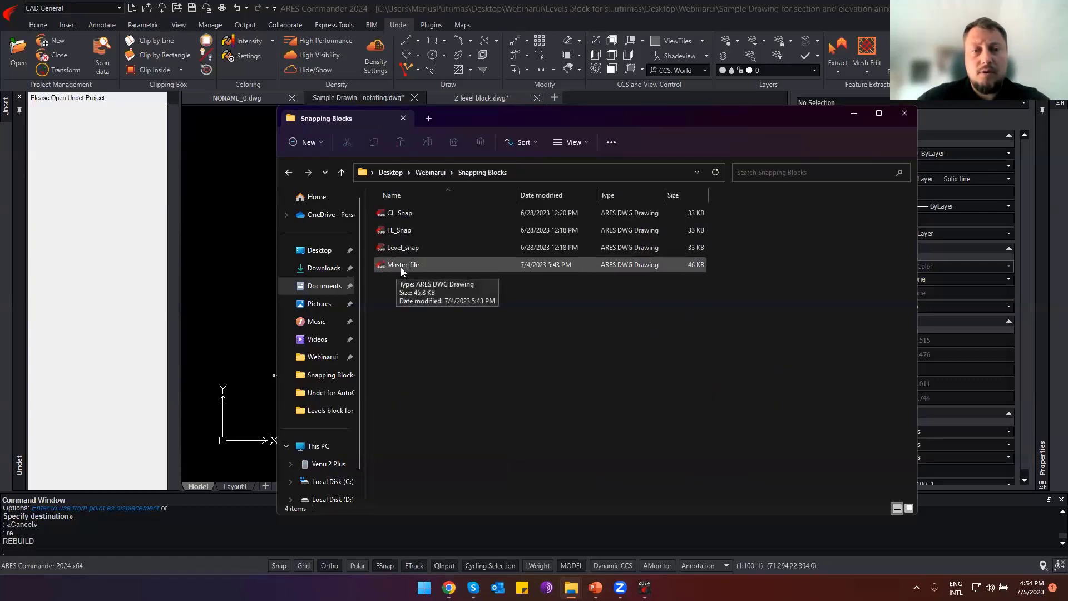
click(431, 262)
click(396, 213)
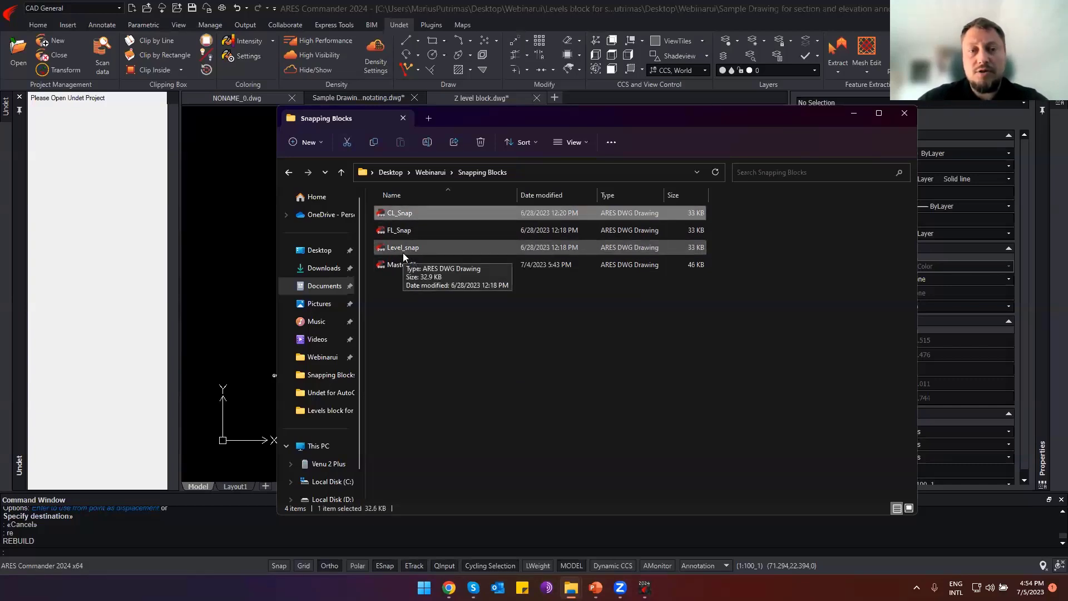
key(alt+Up)
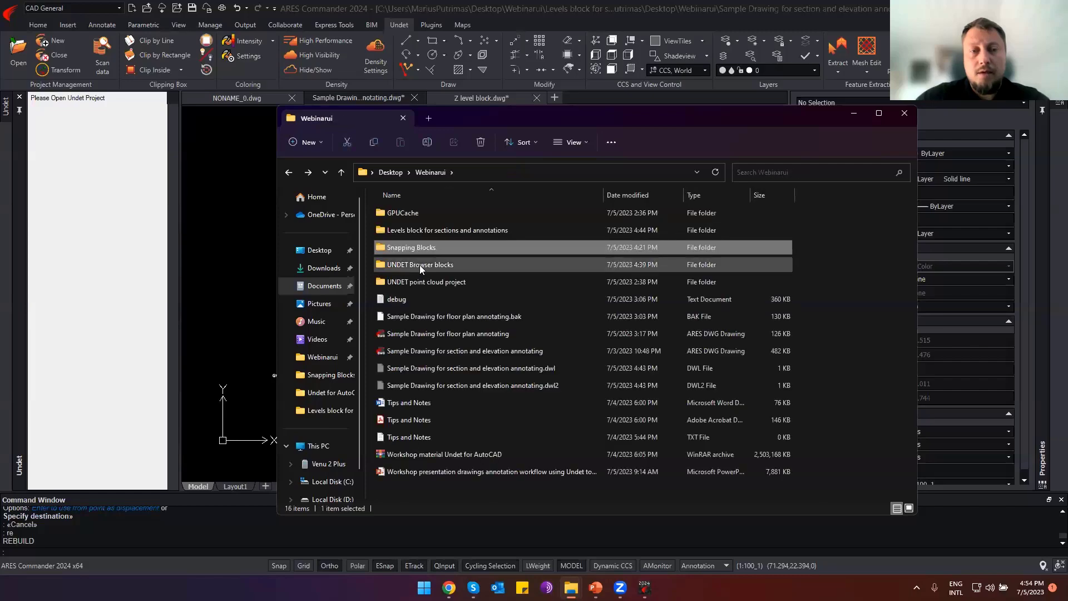
double_click(410, 264)
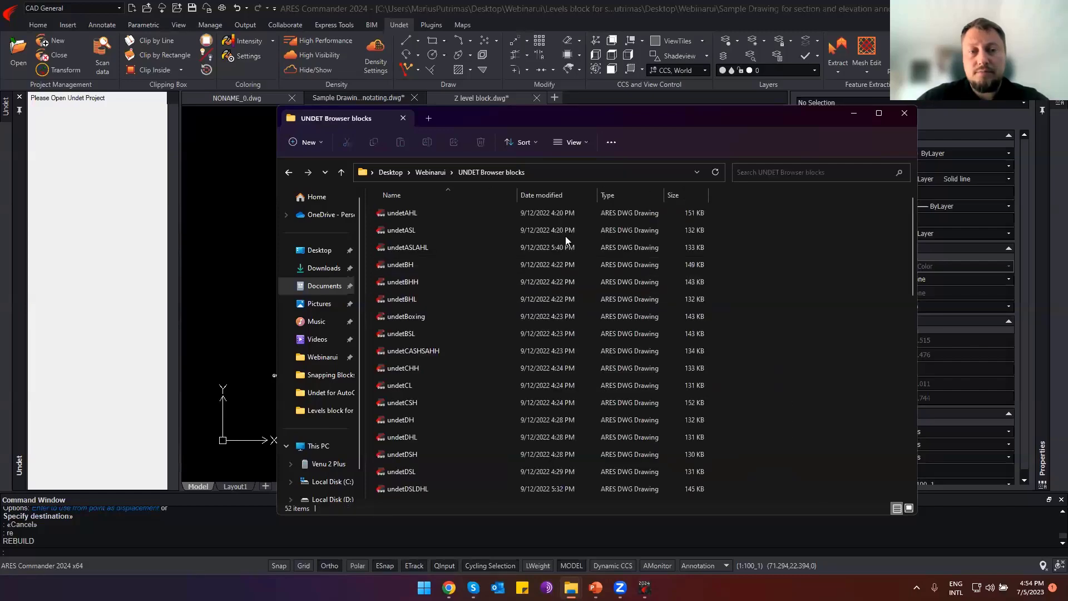
Look through the drawings in the UNDET Browser blocks folder and return to the Webinarui folder.
click(436, 265)
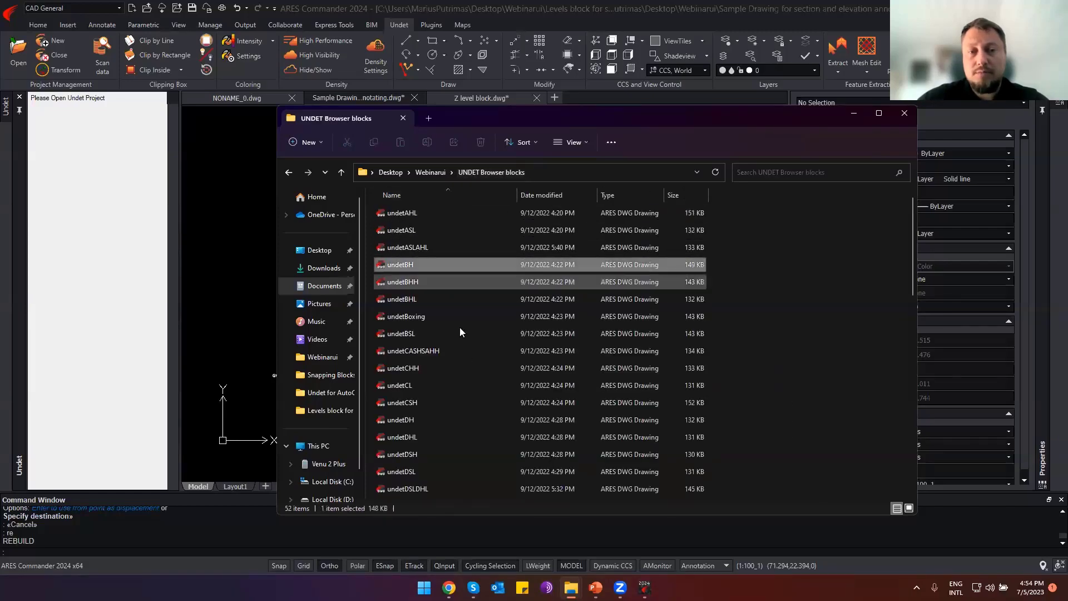
scroll(447, 353, down, 3)
scroll(440, 371, up, 4)
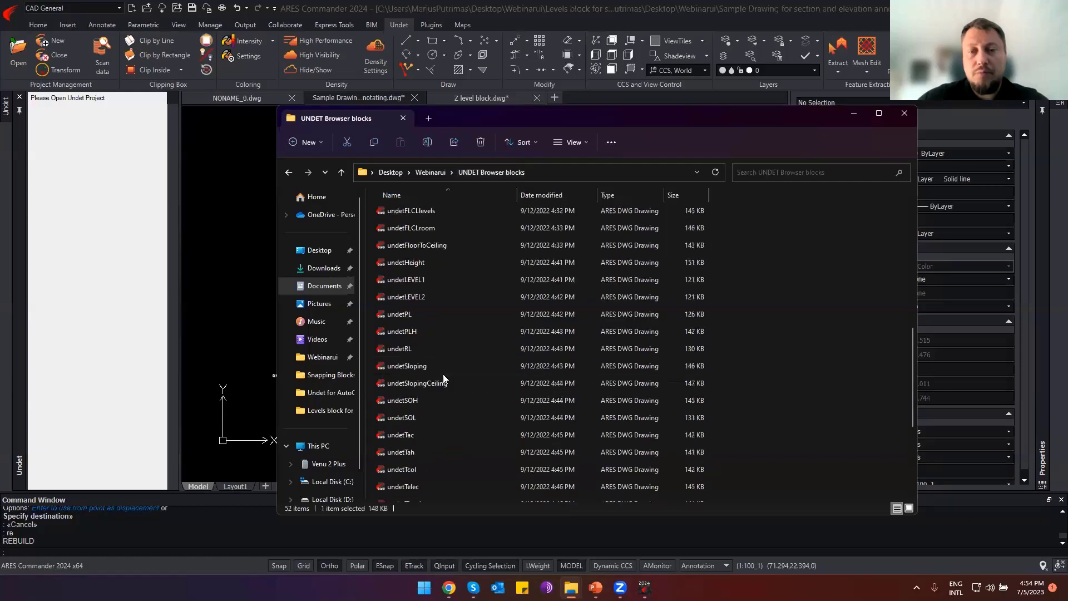
key(alt+Left)
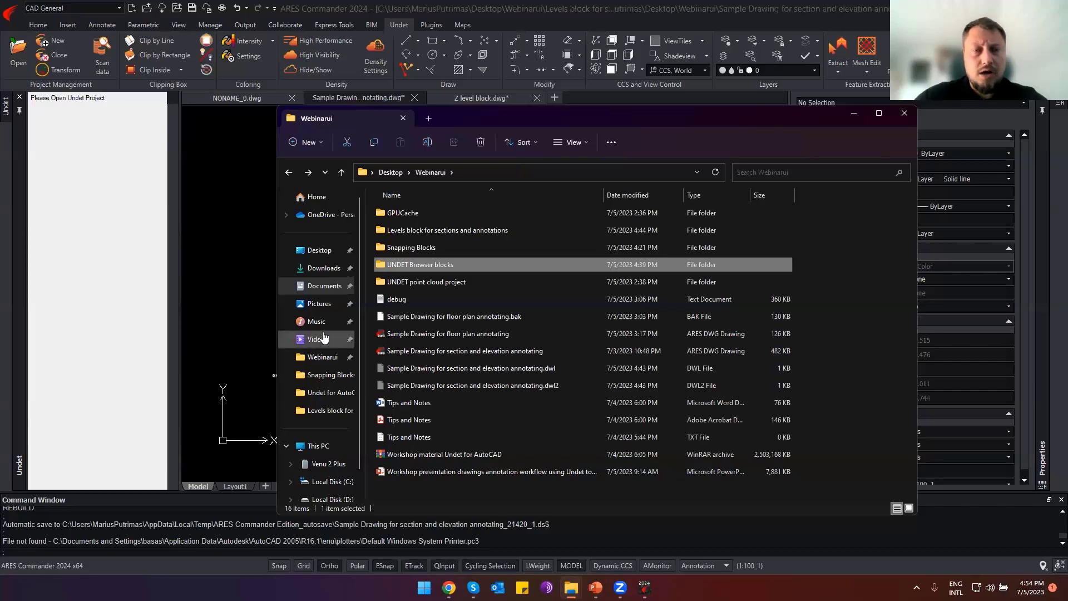
Switch to ARES Commander and close the section and elevation sample drawing and the Z level block drawing without saving.
click(228, 279)
key(Escape)
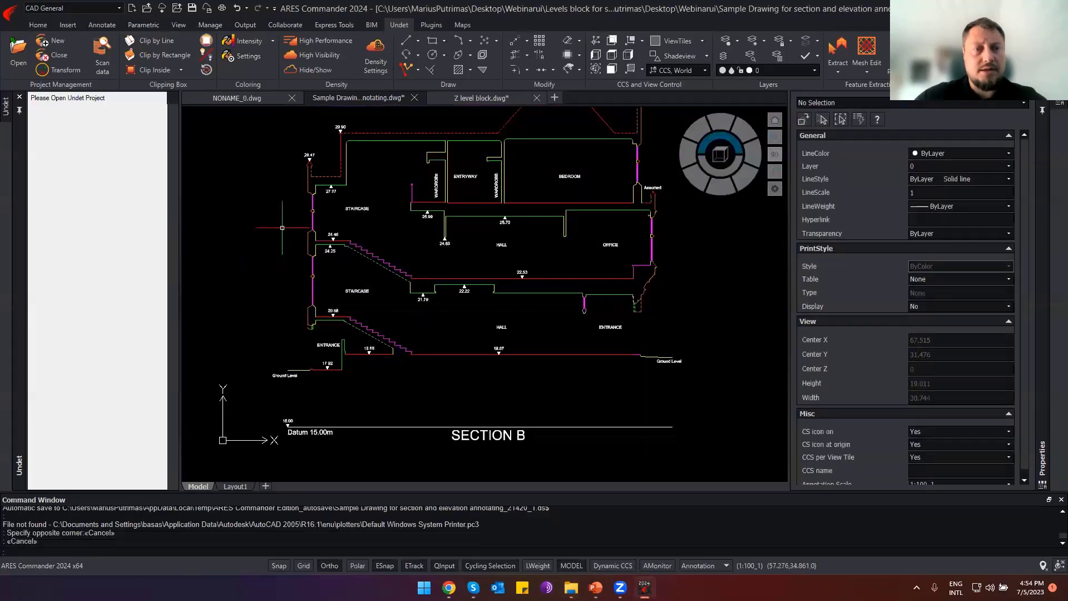
click(414, 98)
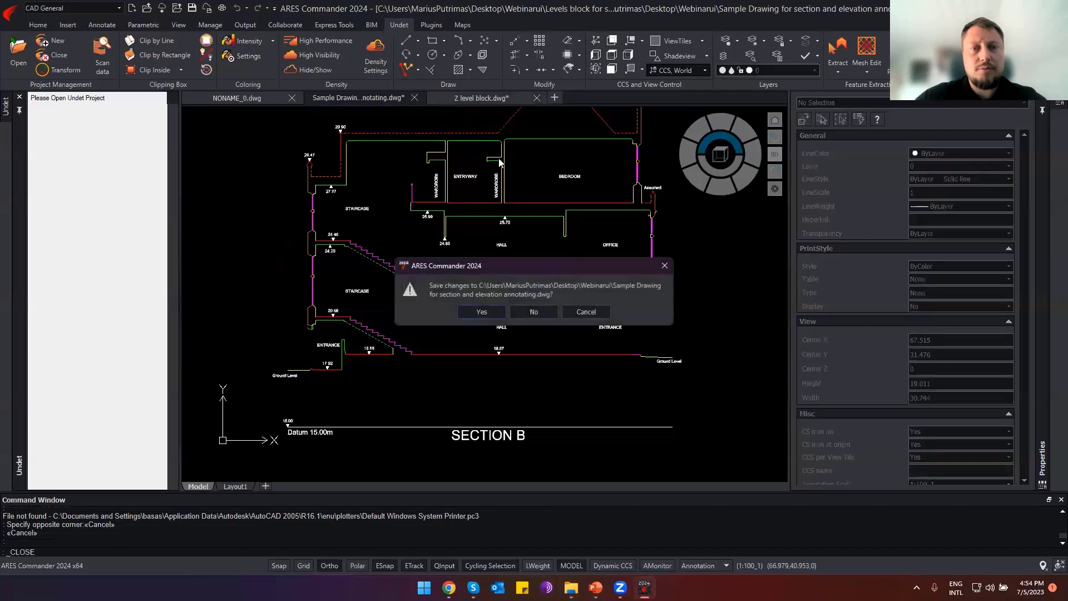
click(533, 311)
click(415, 99)
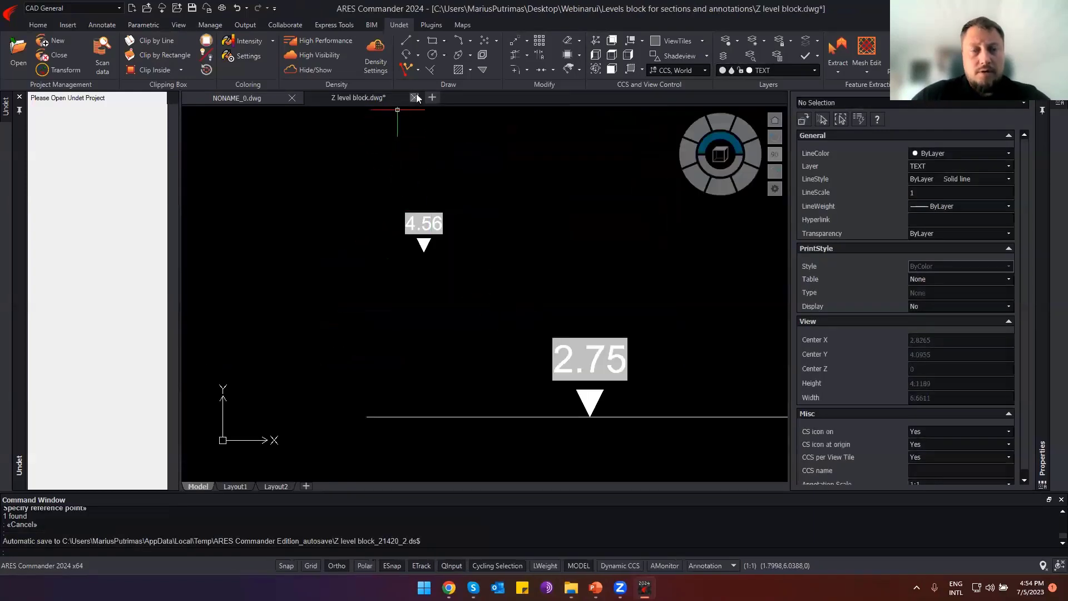
click(532, 310)
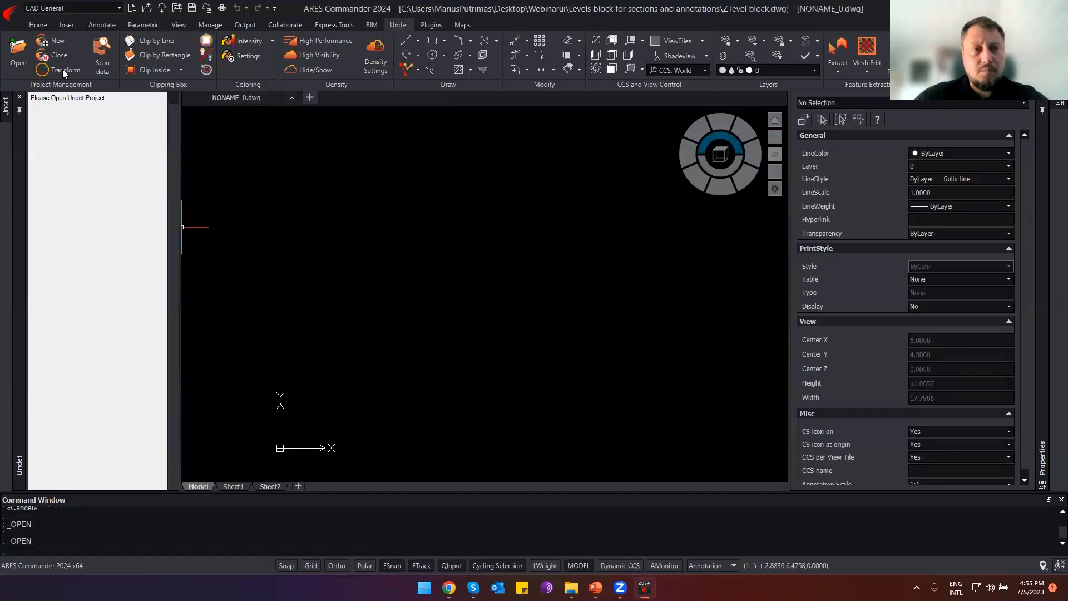
Start a new Undet project for monuments, buildings and interiors and add the first three E57 scans from the CES Test_e57 folder.
click(57, 40)
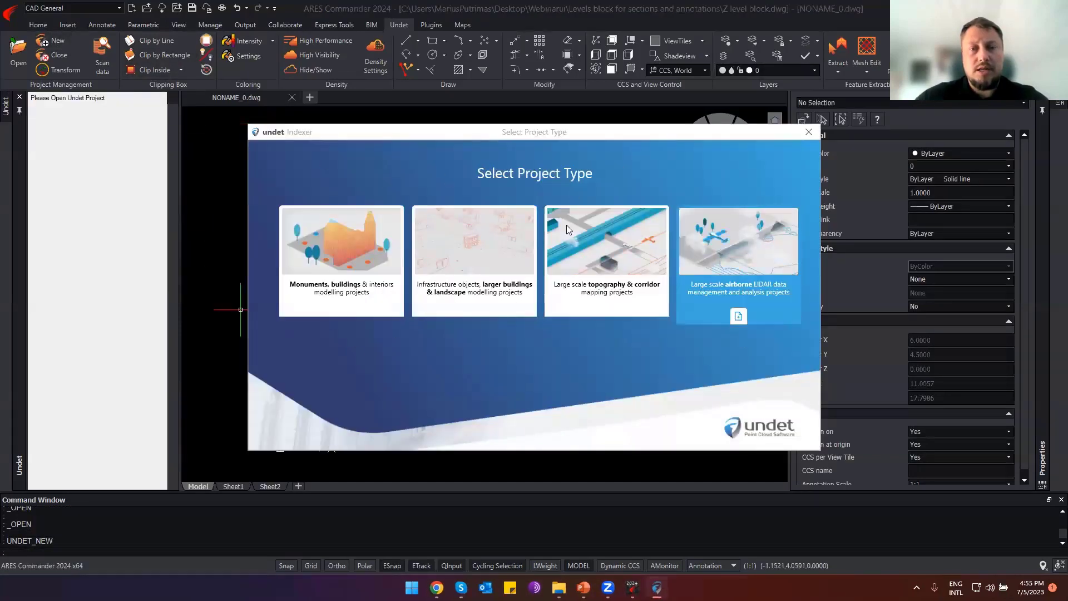
click(352, 253)
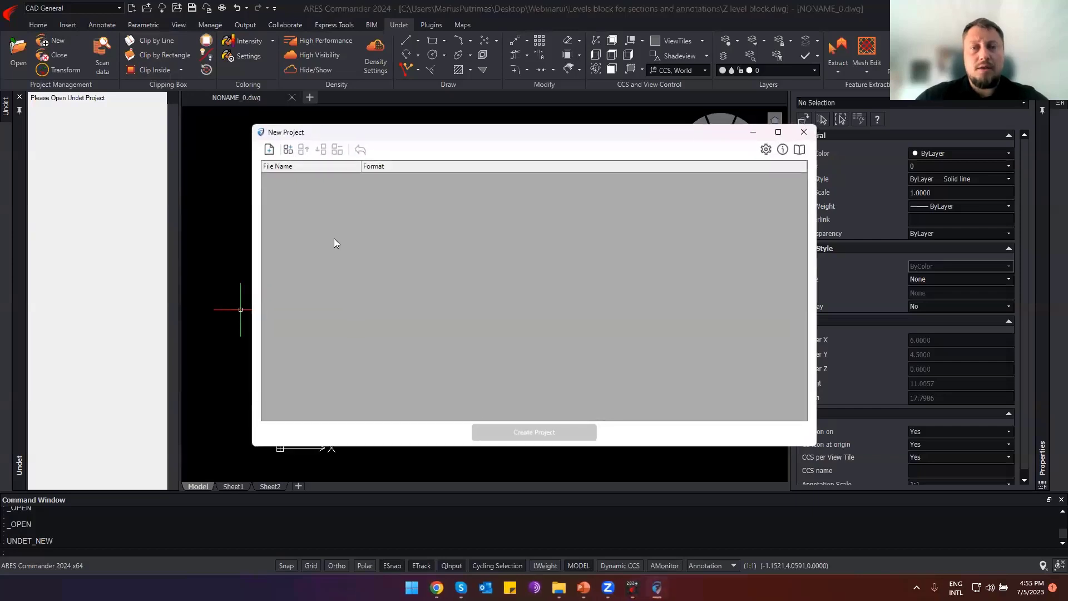
click(268, 151)
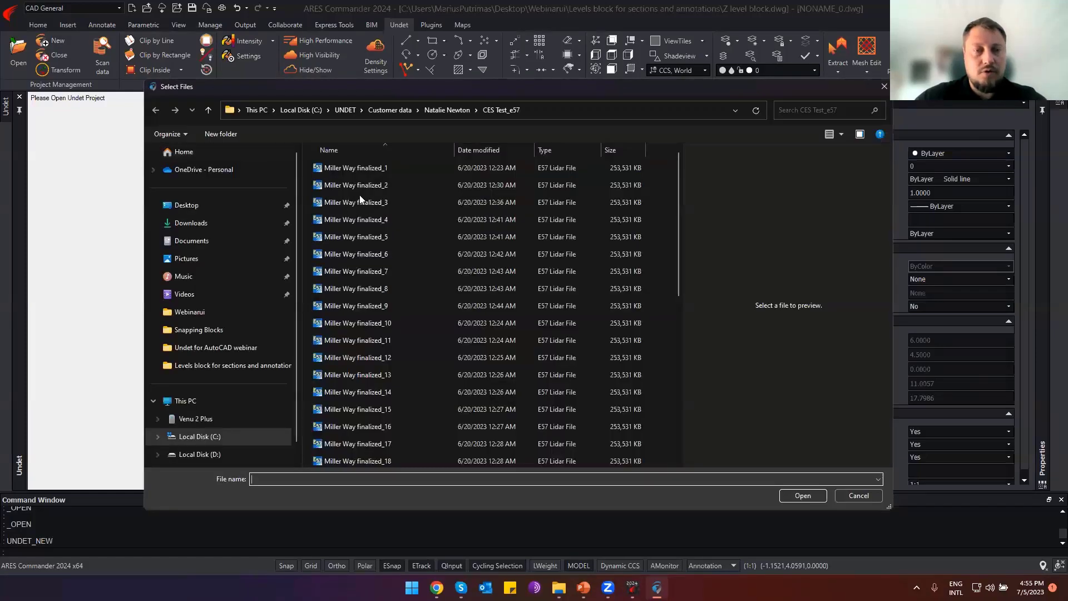
drag(366, 169, 364, 203)
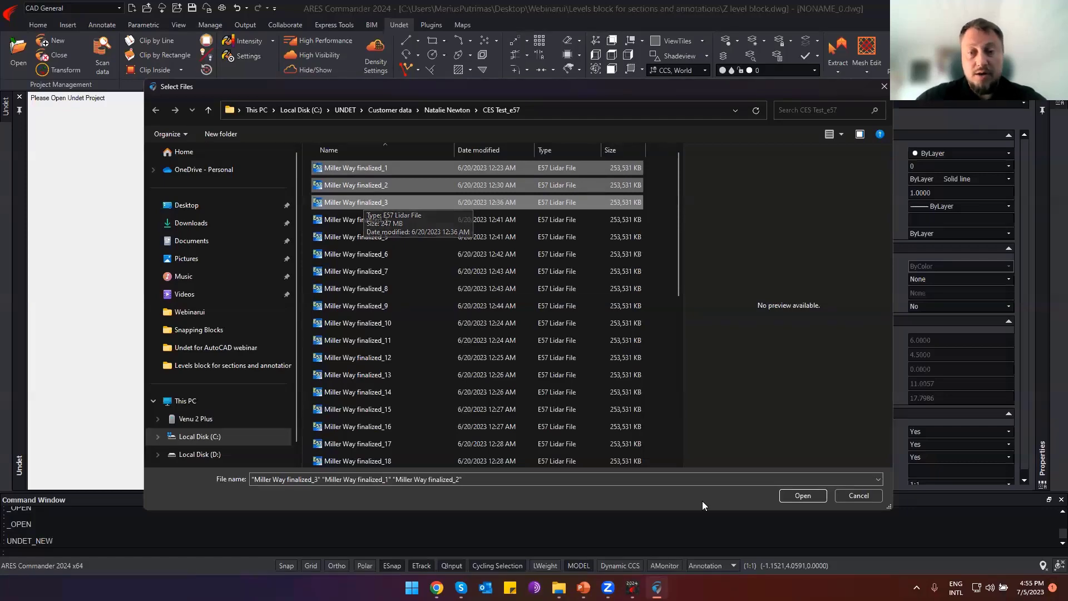
click(803, 494)
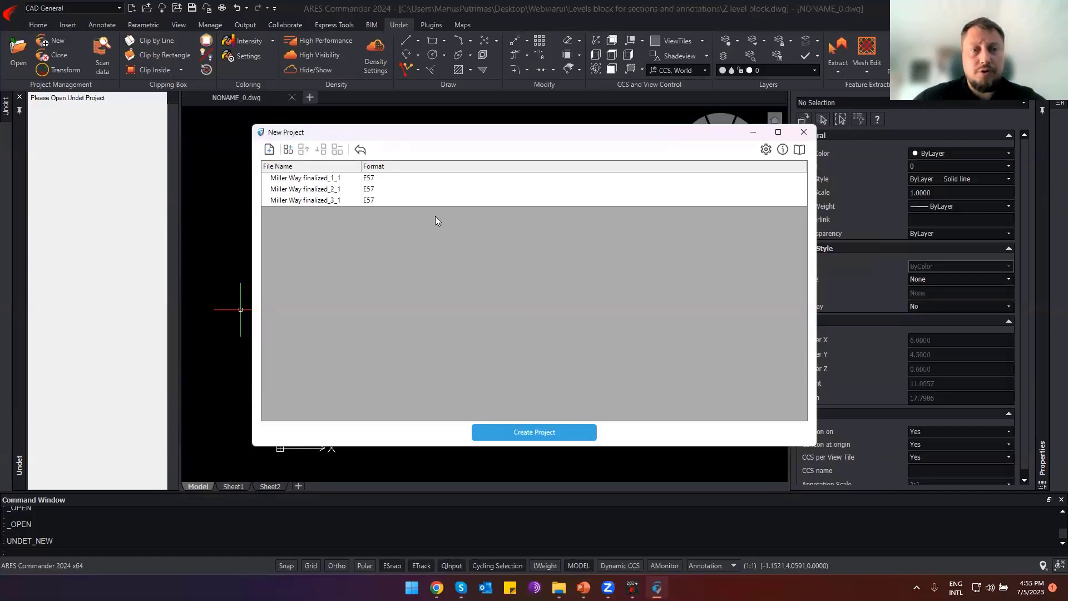
Turn off use with Undet for AutoCAD in the project settings, discard the change and close the project creator.
click(767, 153)
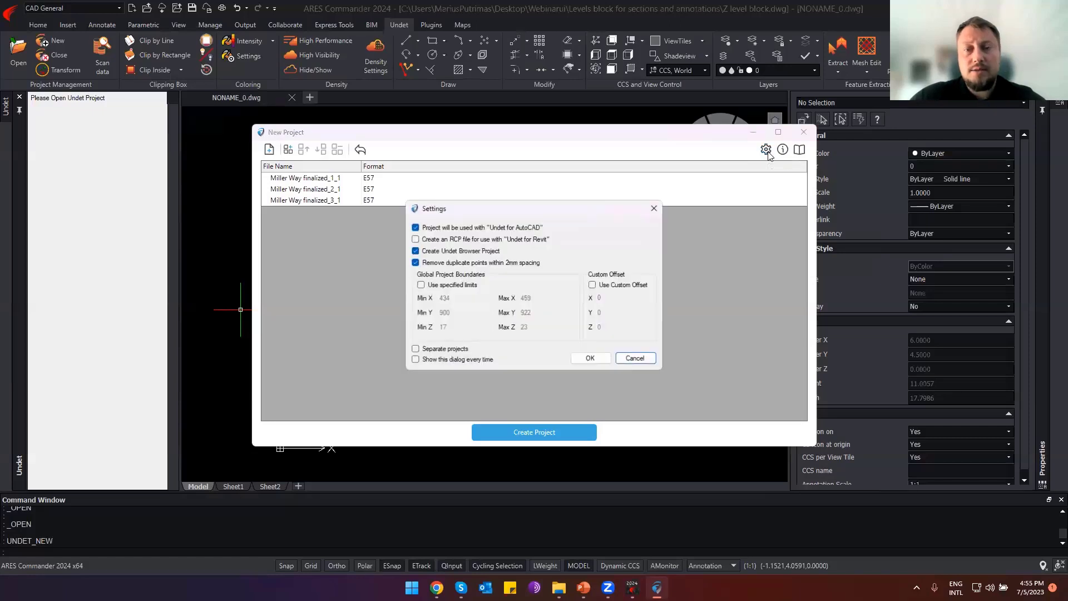
click(486, 228)
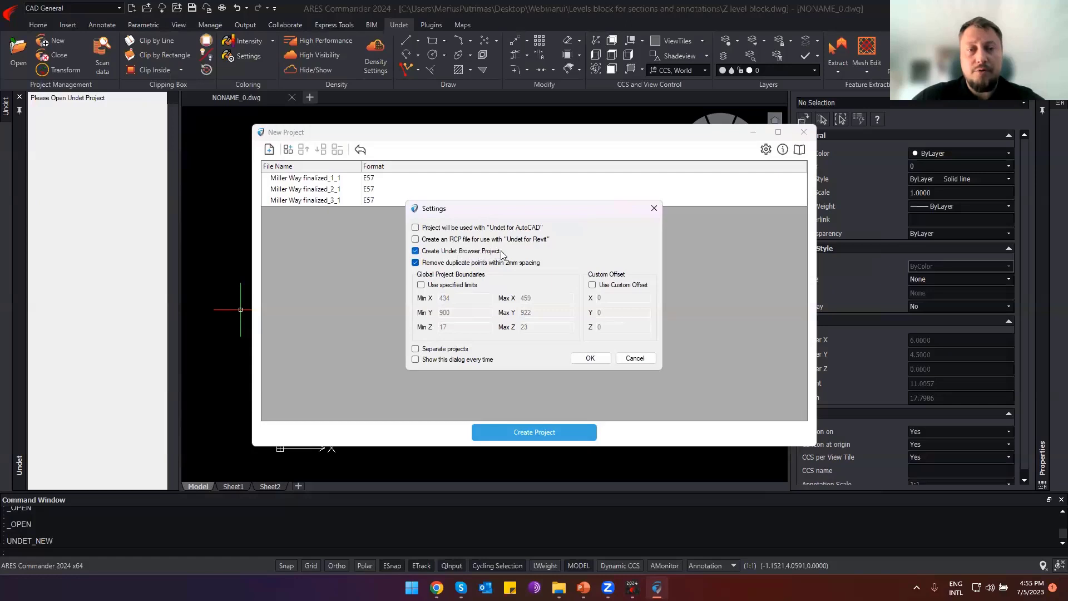
click(636, 357)
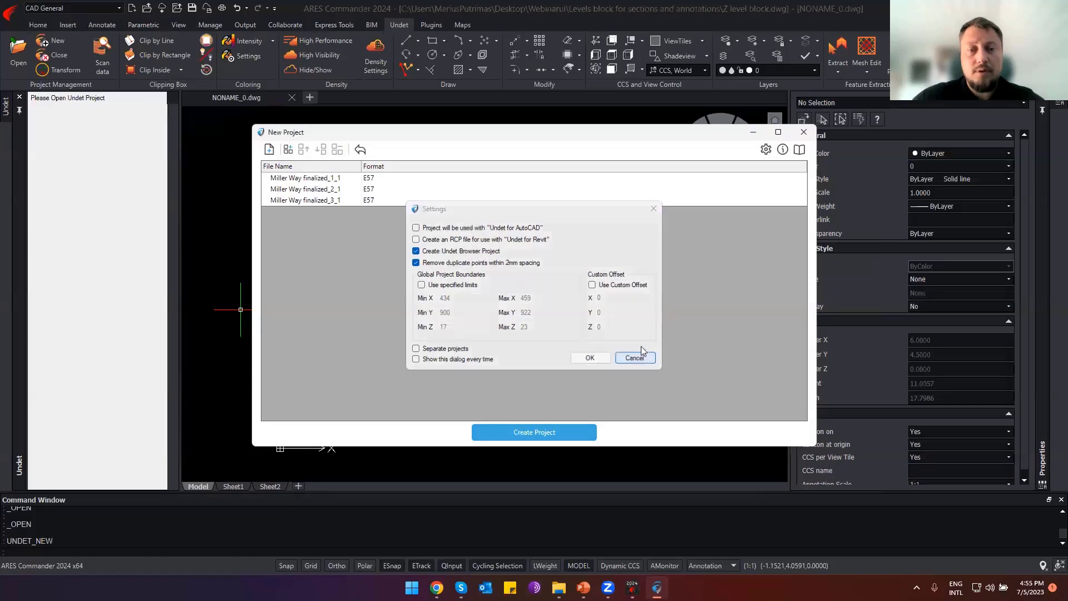
click(804, 132)
click(556, 332)
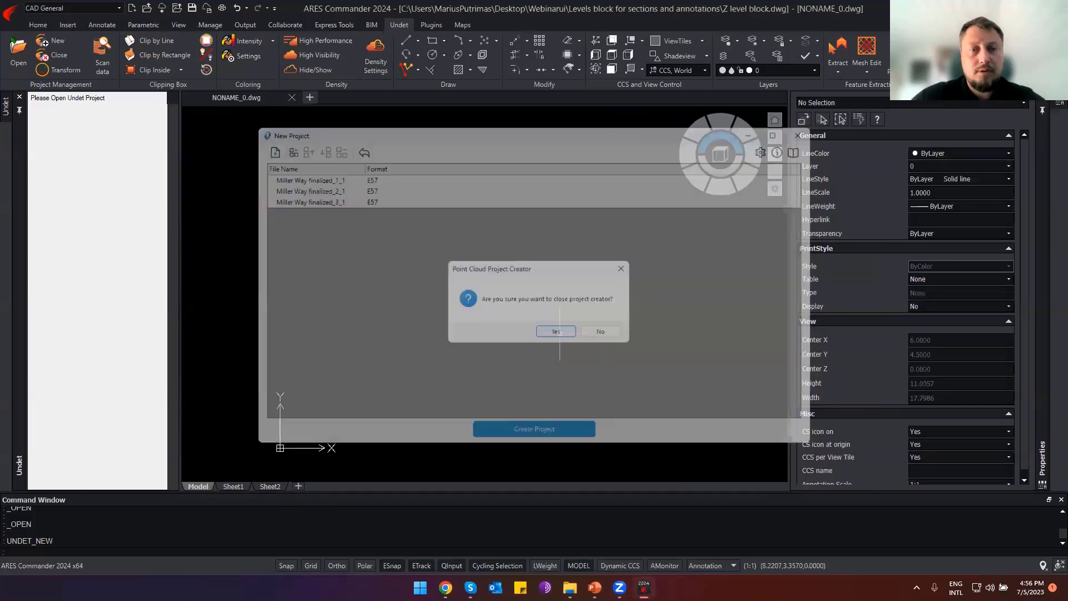
Open Sample point cloud project.ipcp from the UNDET point cloud project folder, accepting the switch to 3D Wireframe.
click(18, 56)
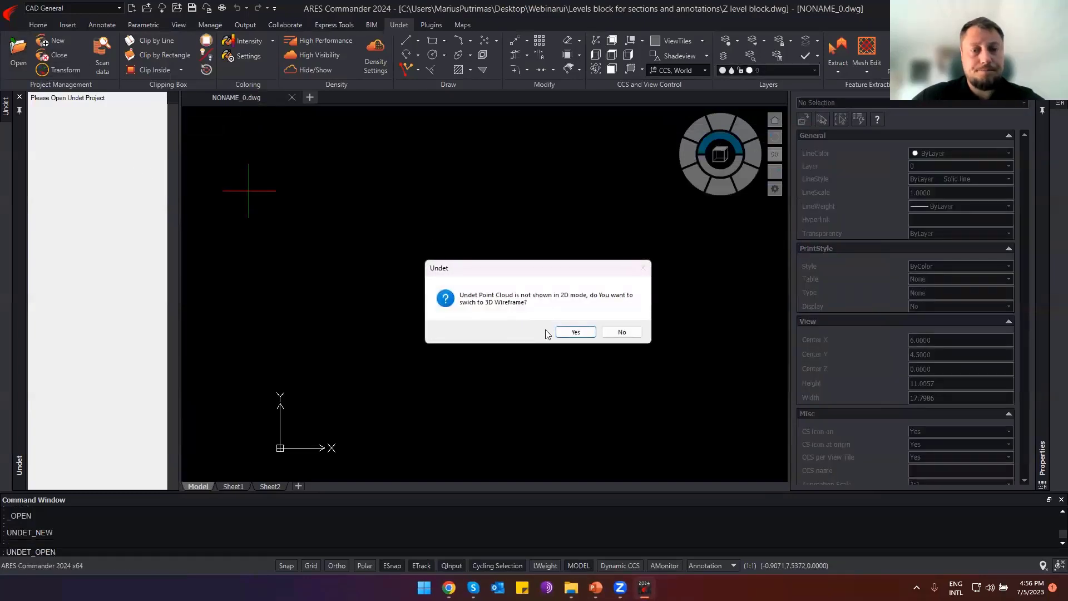
click(573, 331)
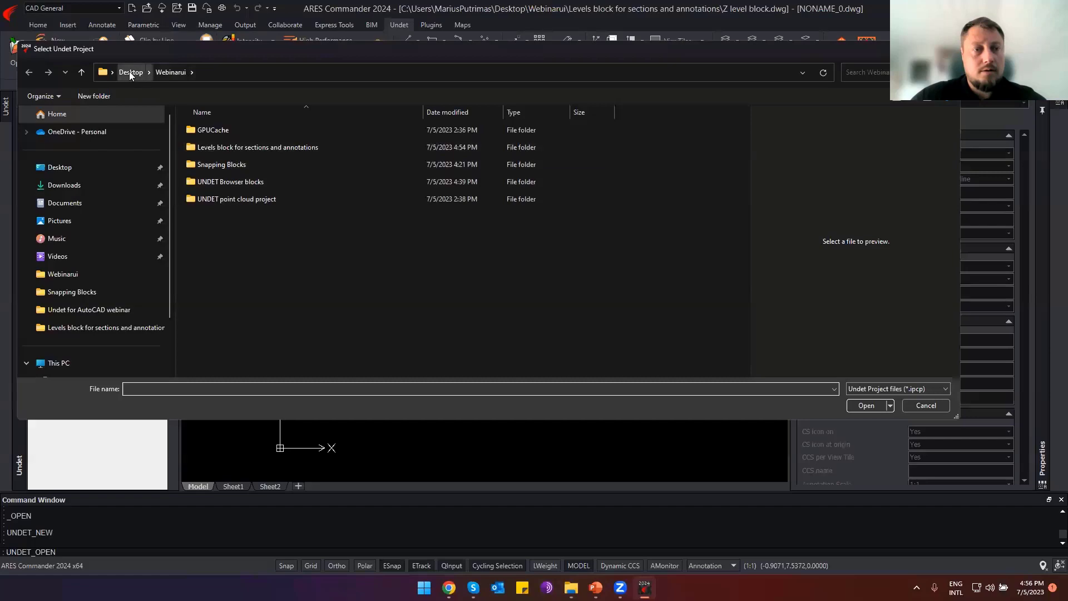
double_click(214, 198)
click(225, 148)
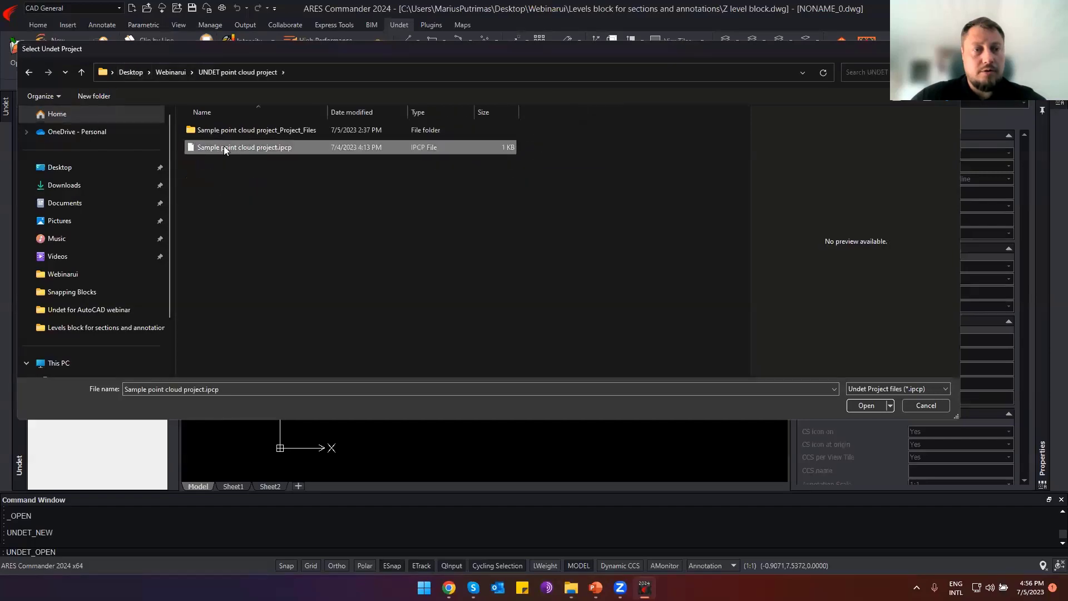
double_click(225, 148)
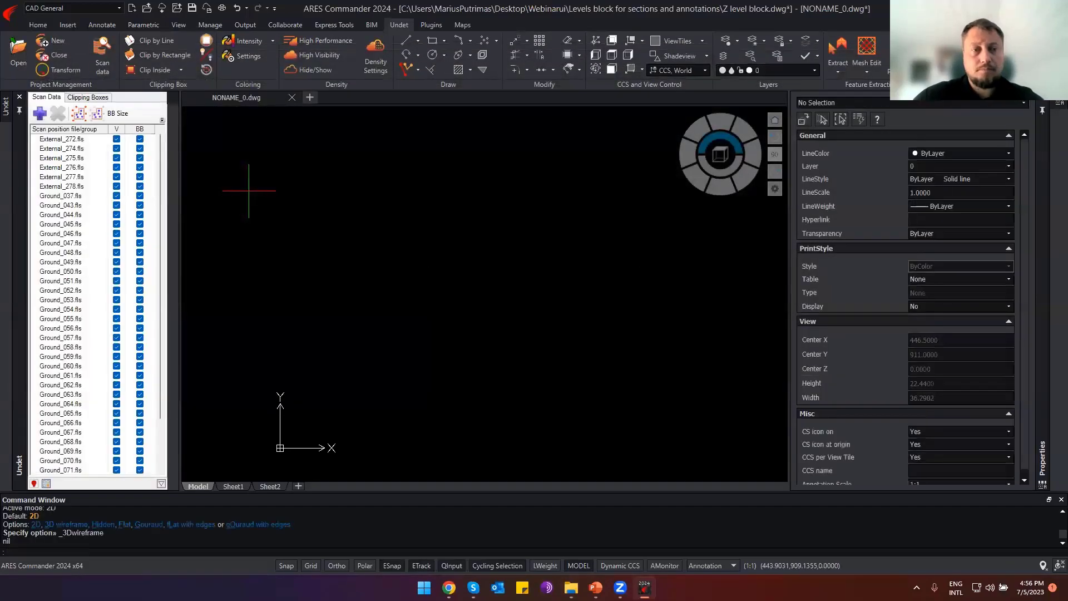
Turn off the BB option of External_275.fls and isolate scan station Ground_077.fls in the large room.
click(140, 159)
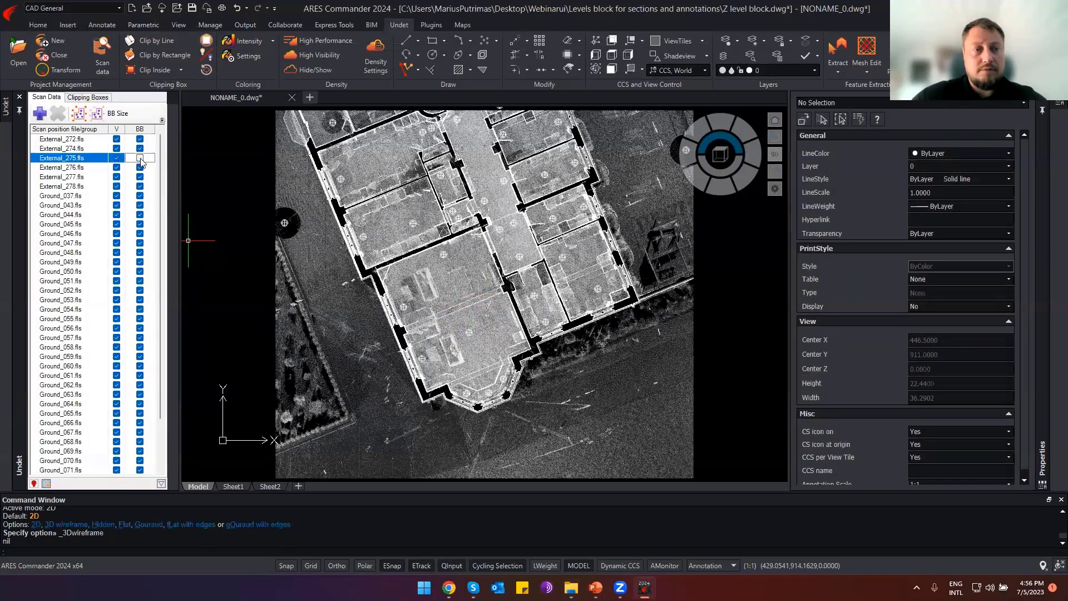
scroll(469, 325, up, 5)
click(465, 333)
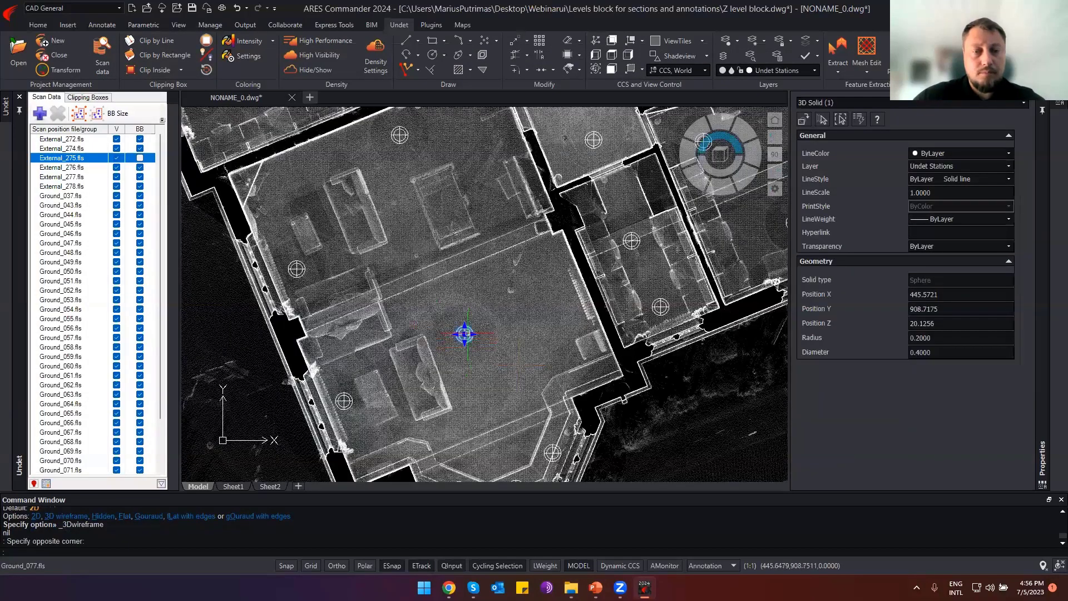
right_click(468, 335)
mouse_move(508, 325)
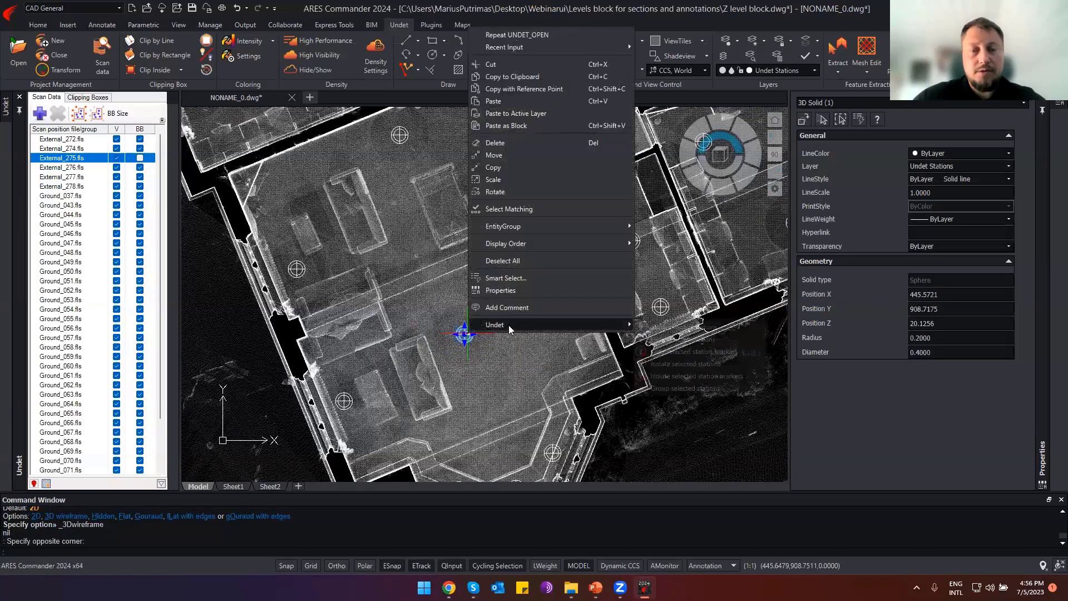
click(678, 363)
scroll(527, 349, down, 5)
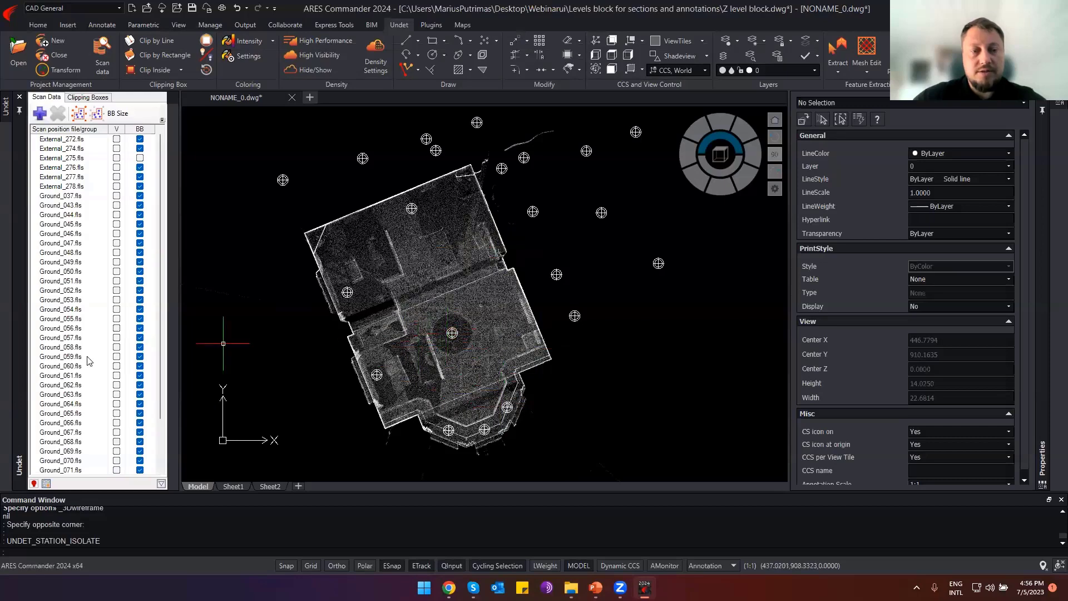
Select every scan position in the Scan Data list and turn their visibility back on.
click(78, 376)
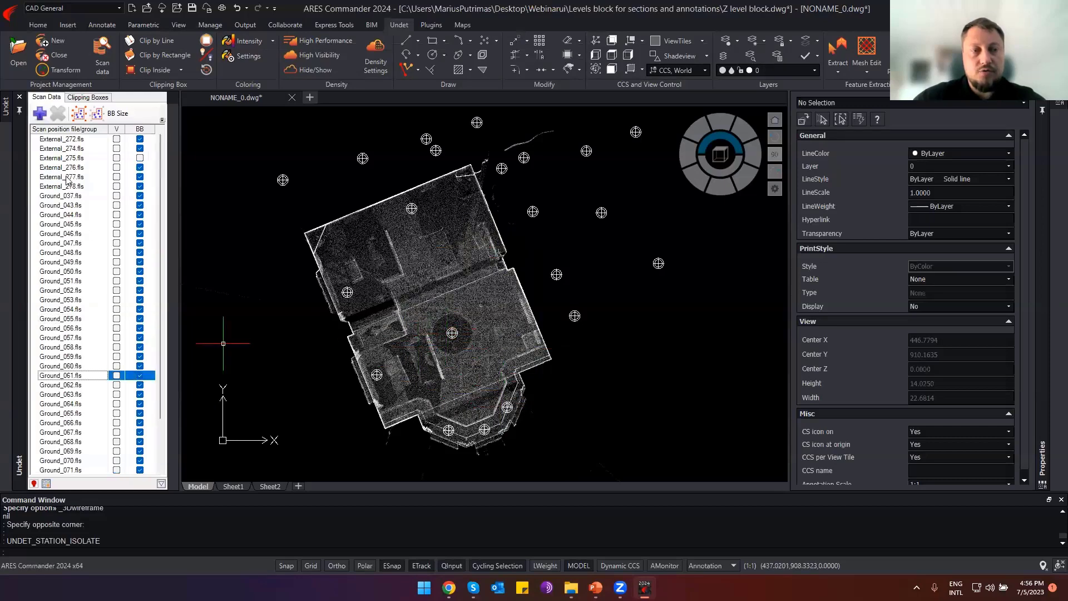
scroll(71, 445, down, 2)
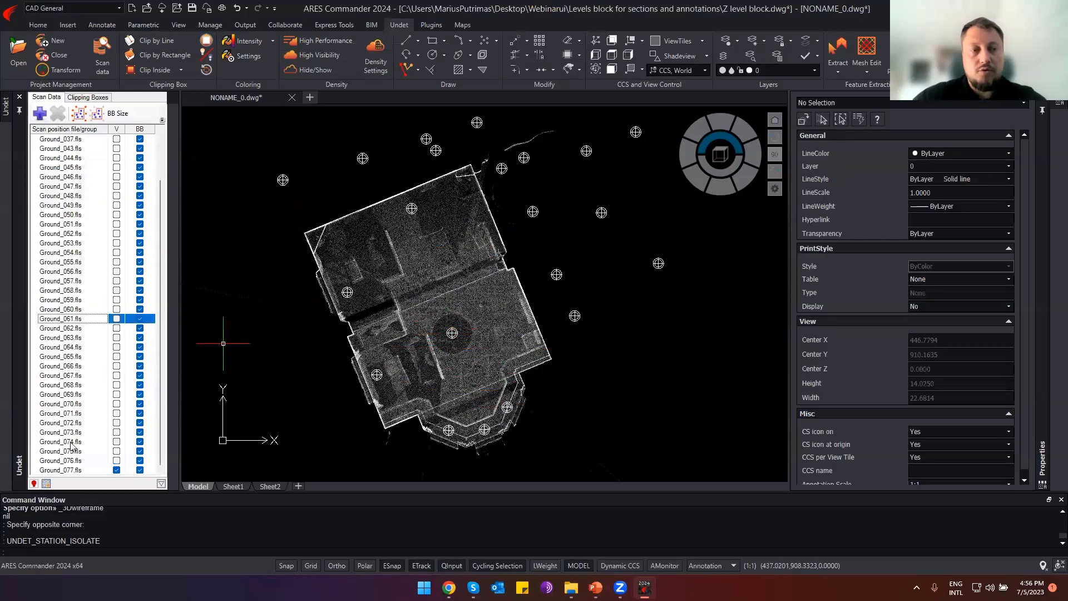
click(76, 468)
scroll(75, 434, up, 2)
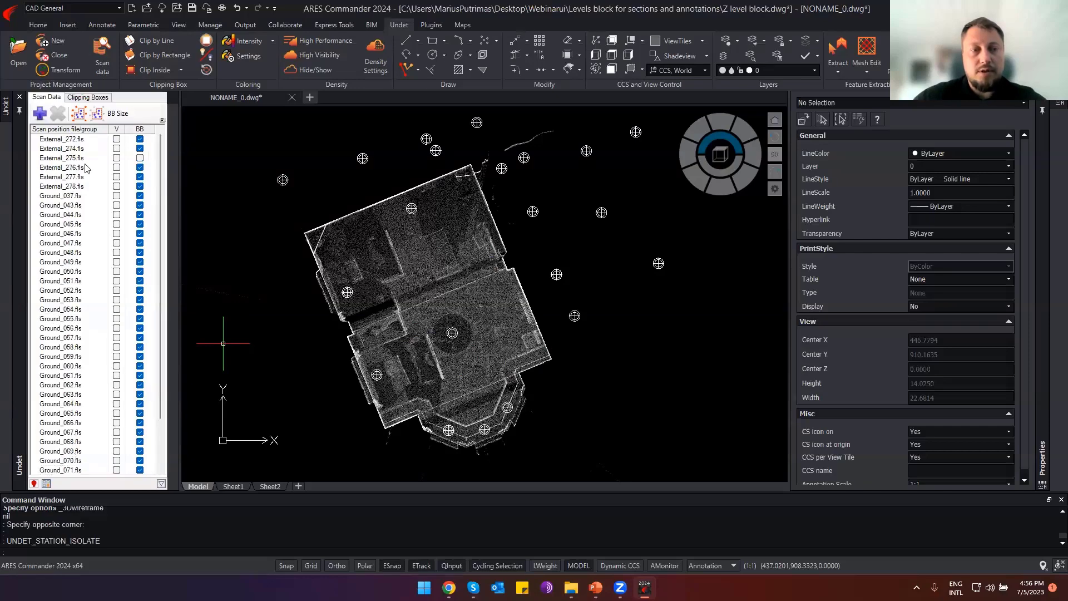
shift+click(81, 140)
click(116, 139)
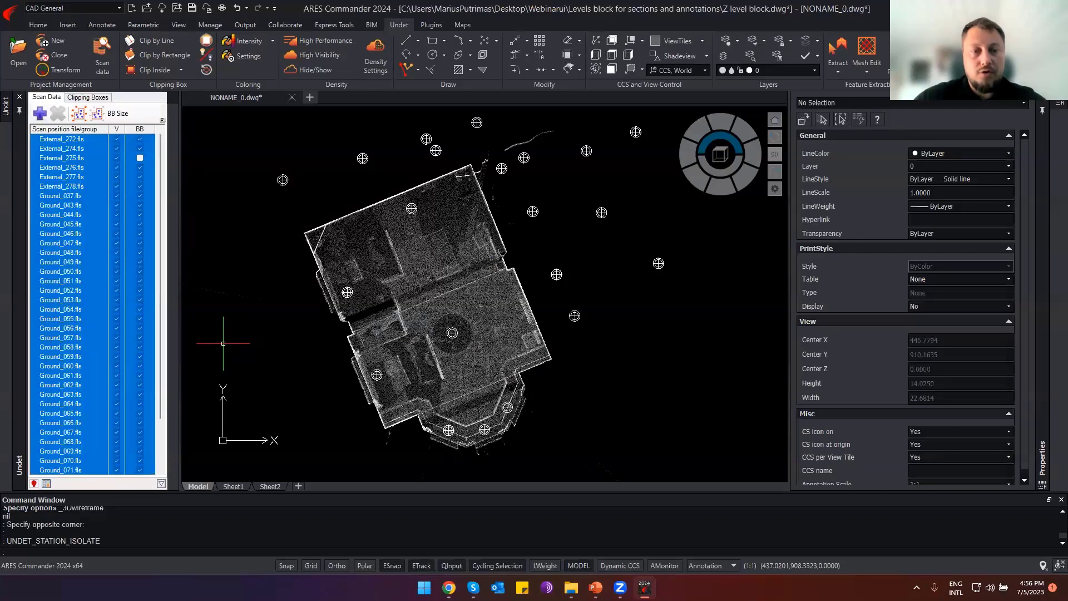
key(Escape)
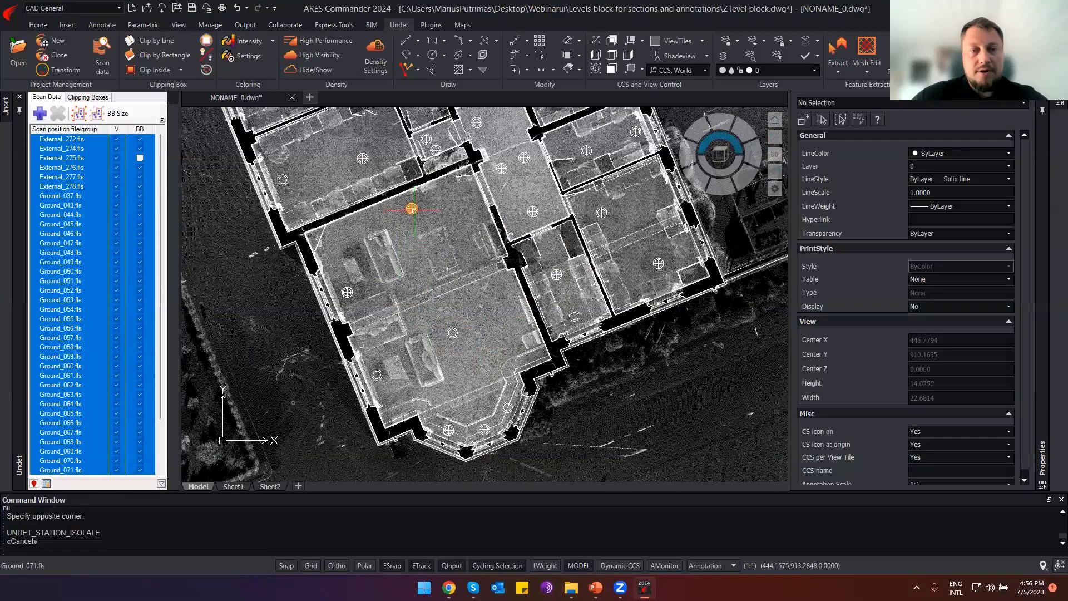
Open scan station Ground_066.fls in the Undet Browser, look around its panoramic view and return to the plan view.
scroll(556, 273, up, 5)
click(556, 272)
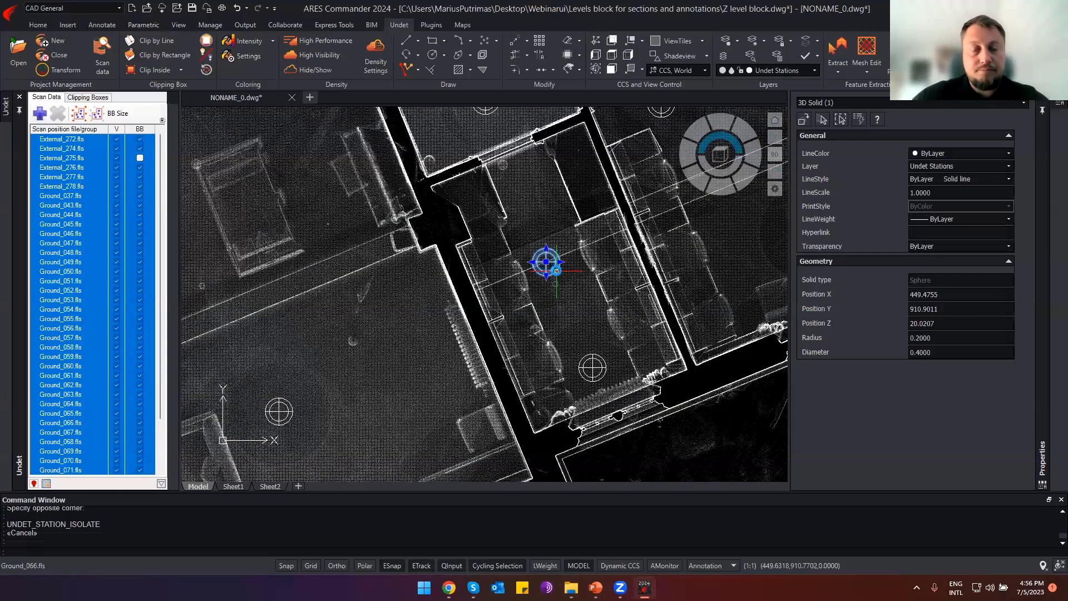
double_click(556, 270)
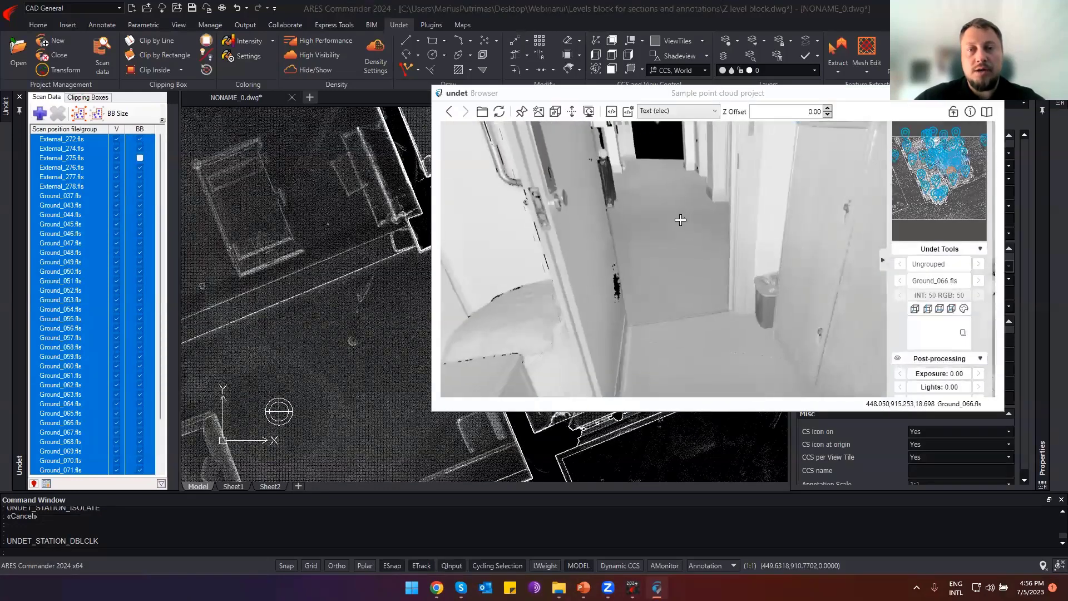
scroll(695, 231, down, 5)
drag(717, 300, 681, 346)
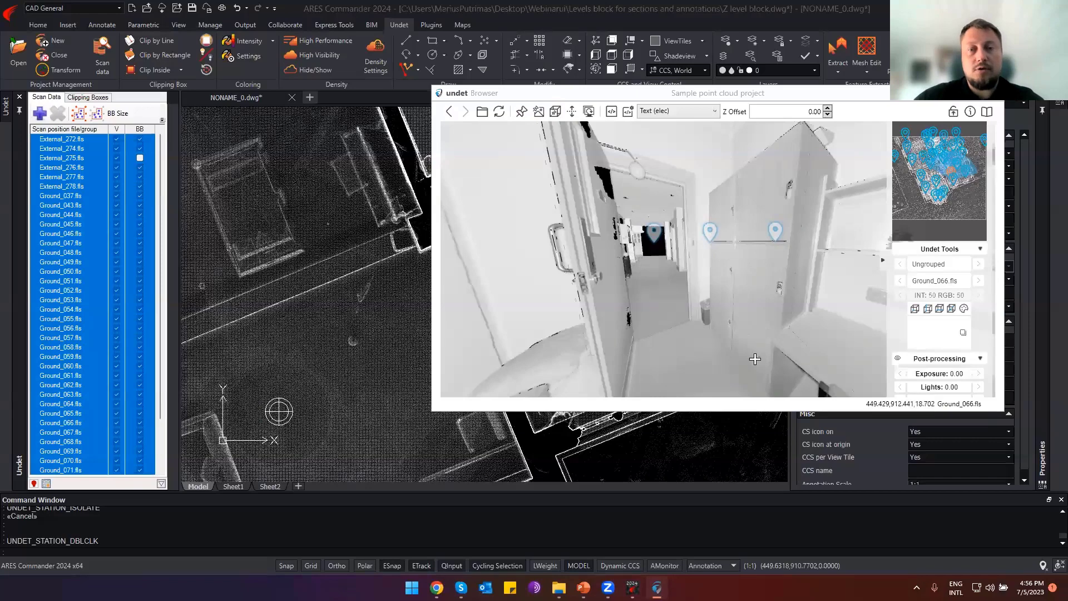
mouse_move(736, 332)
mouse_down()
mouse_move(672, 315)
mouse_move(796, 348)
mouse_up()
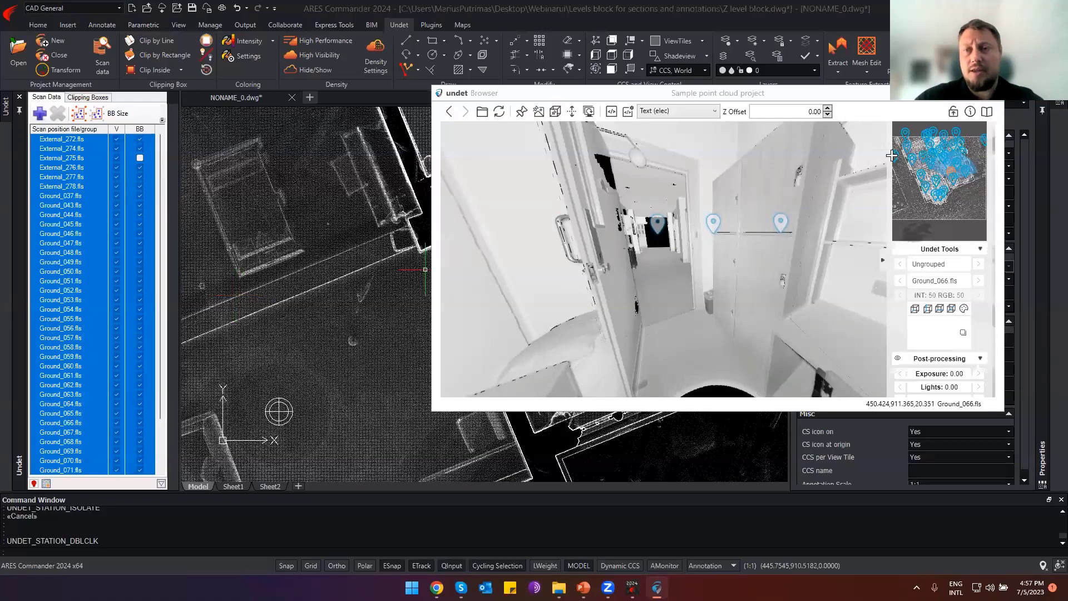
key(Escape)
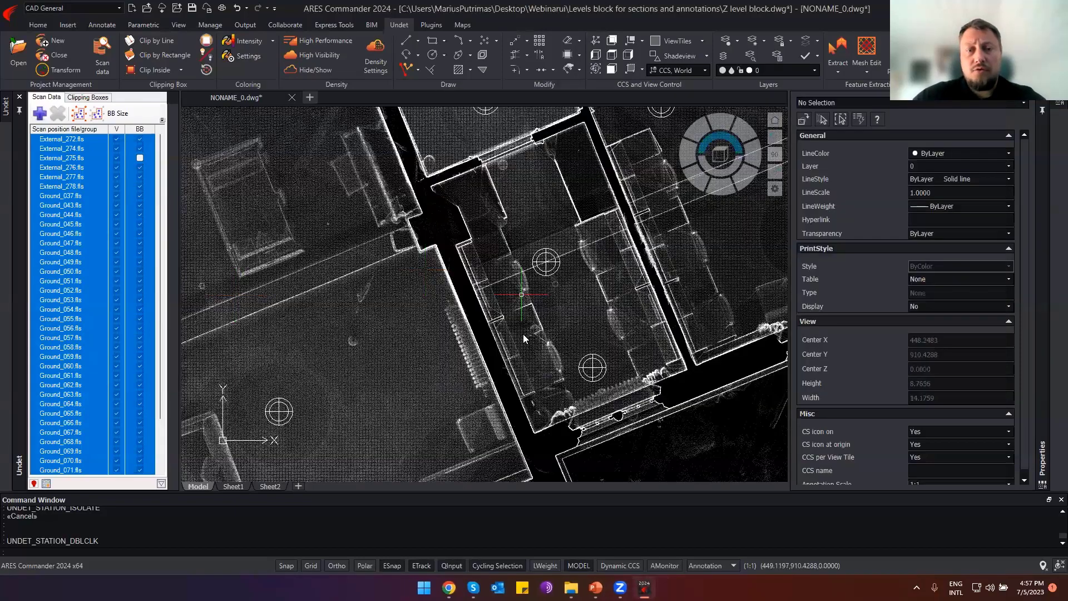
scroll(523, 337, down, 4)
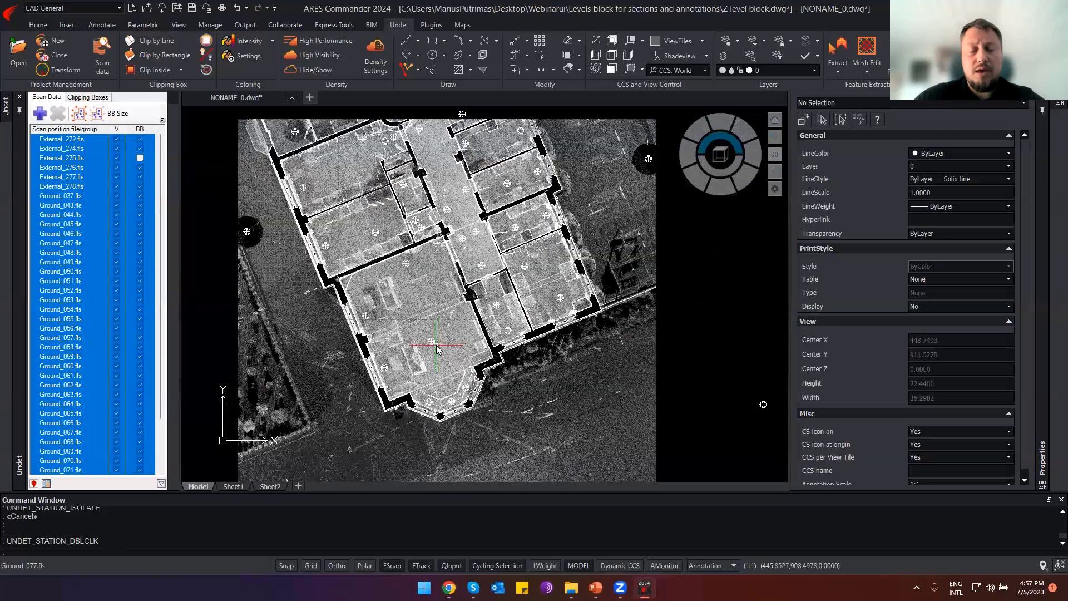
middle_drag(403, 306, 442, 302)
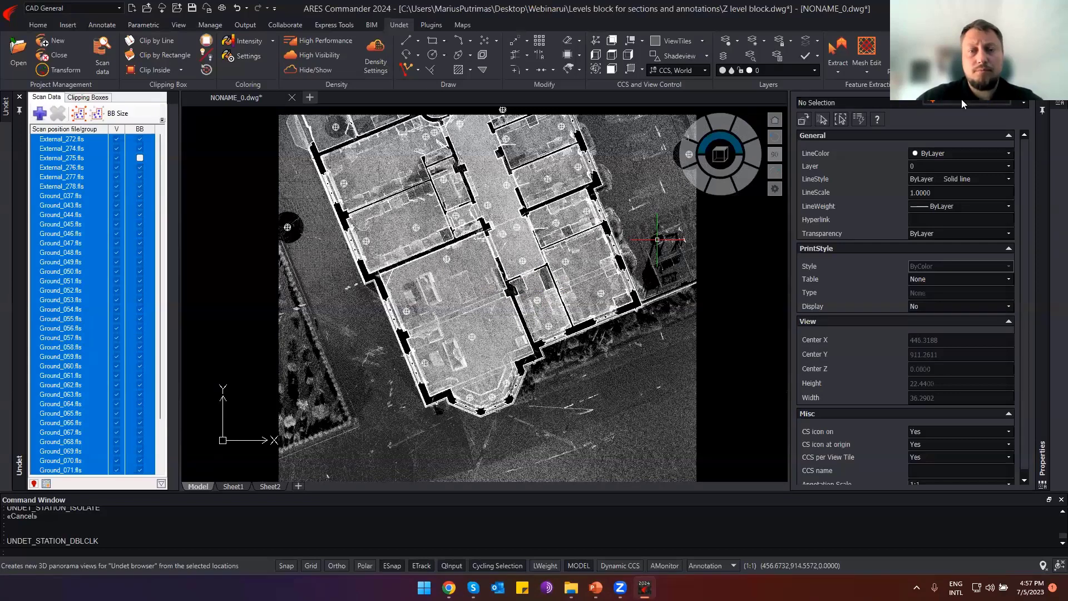
click(295, 204)
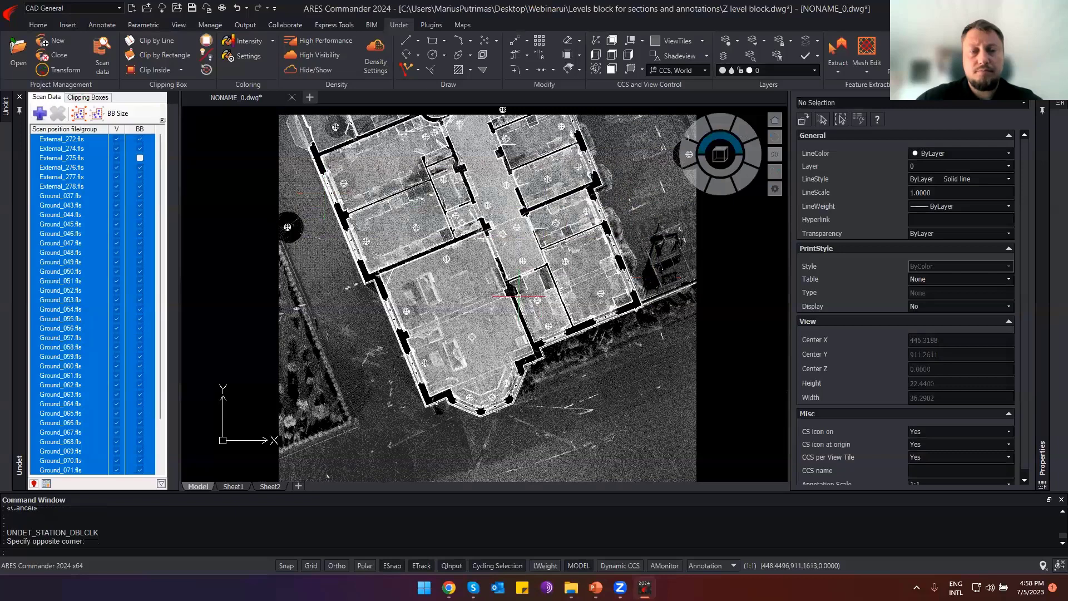
key(Escape)
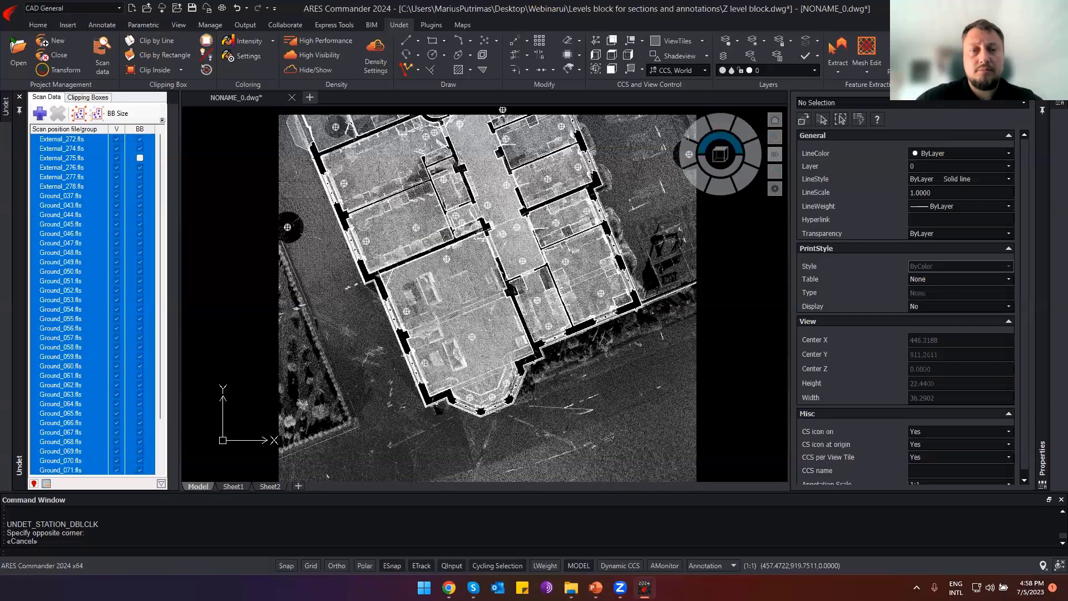
key(Escape)
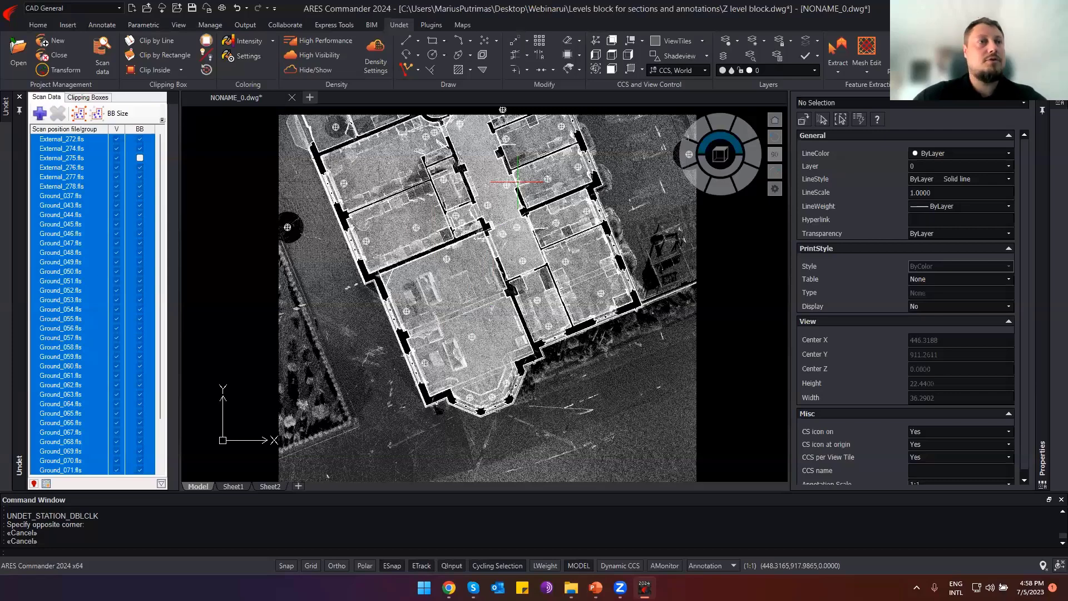
Bring up the Webinarui folder, switch to the PowerPoint slide show's closing slide and swap Presenter View and Slide Show.
key(alt+Tab)
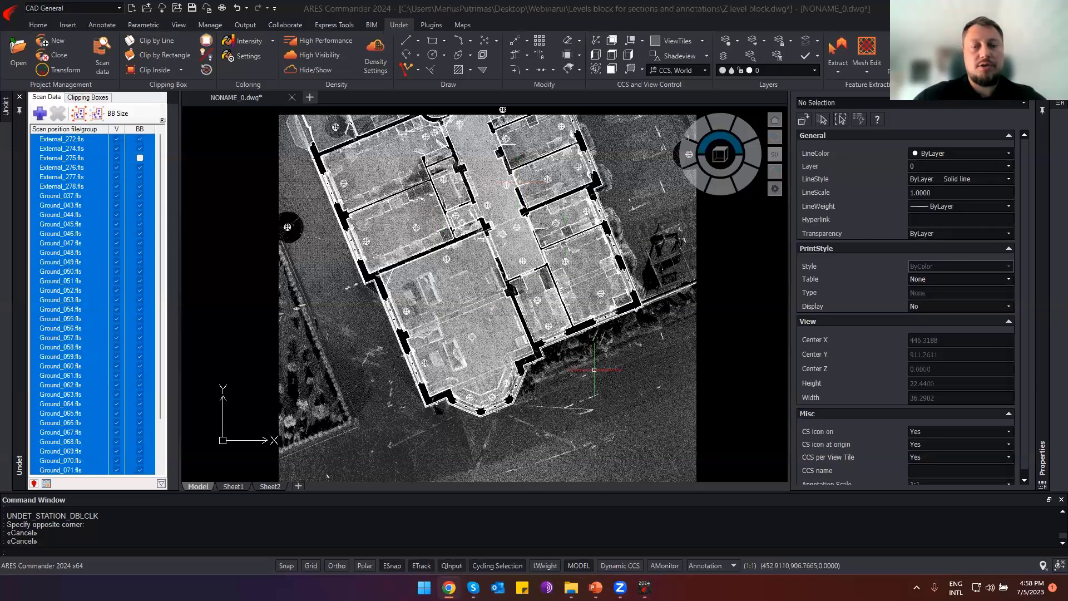
mouse_move(571, 588)
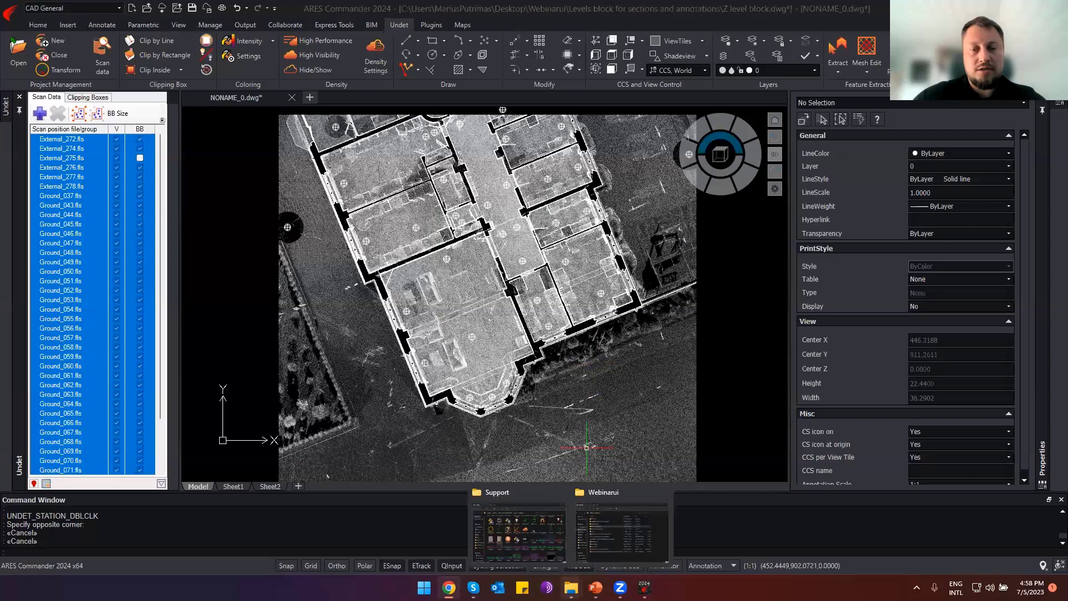
click(614, 544)
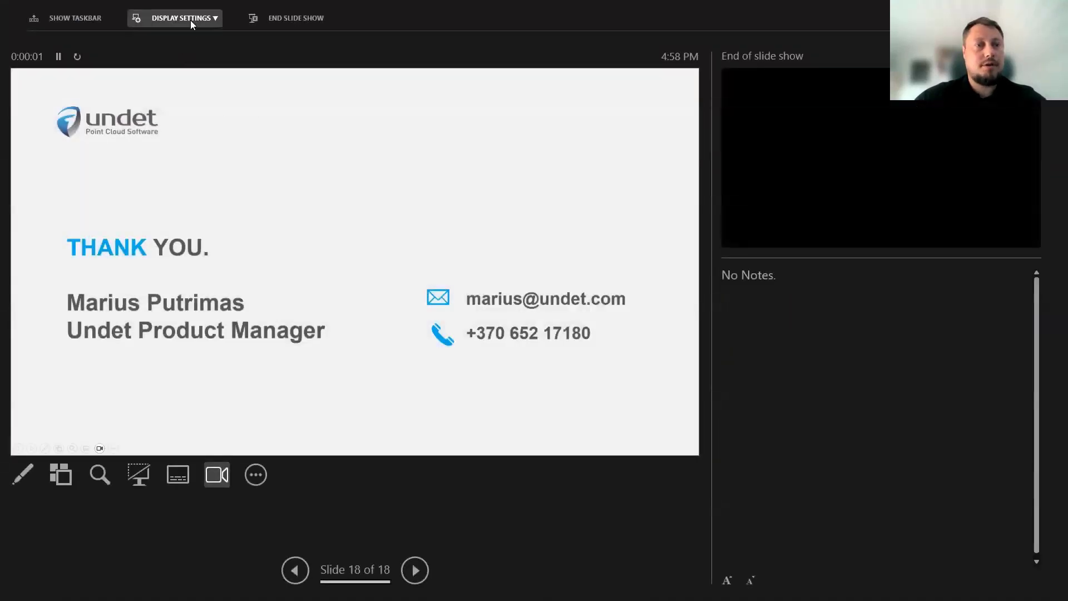
click(190, 20)
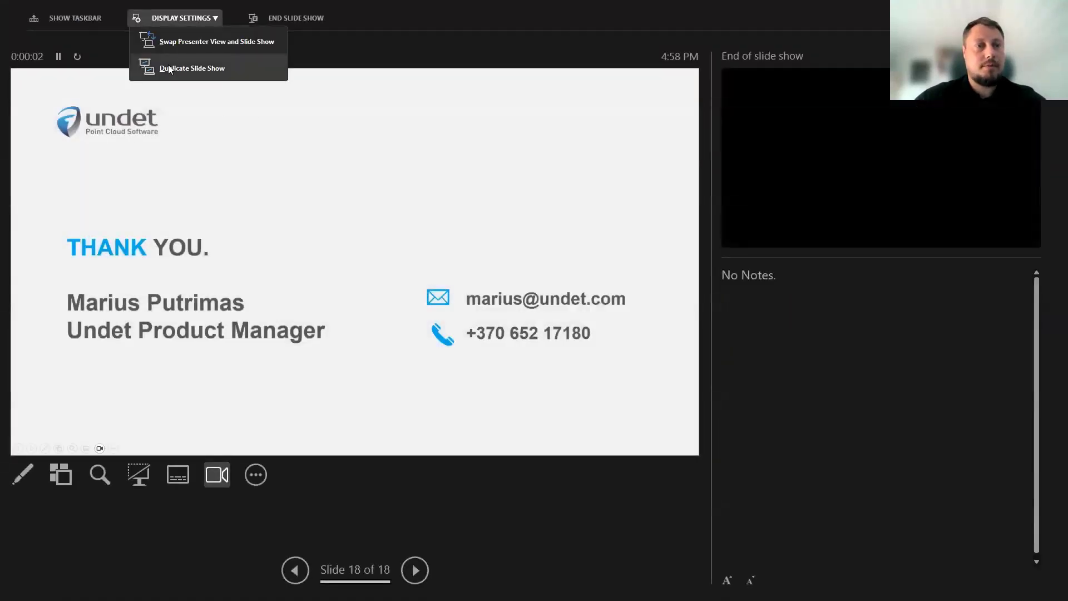
click(180, 43)
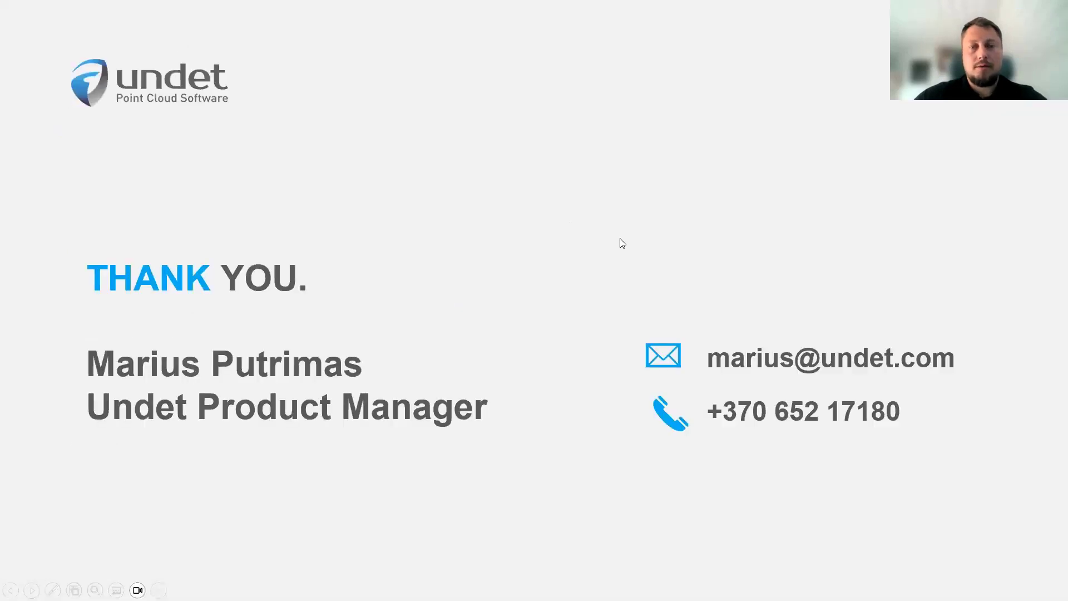